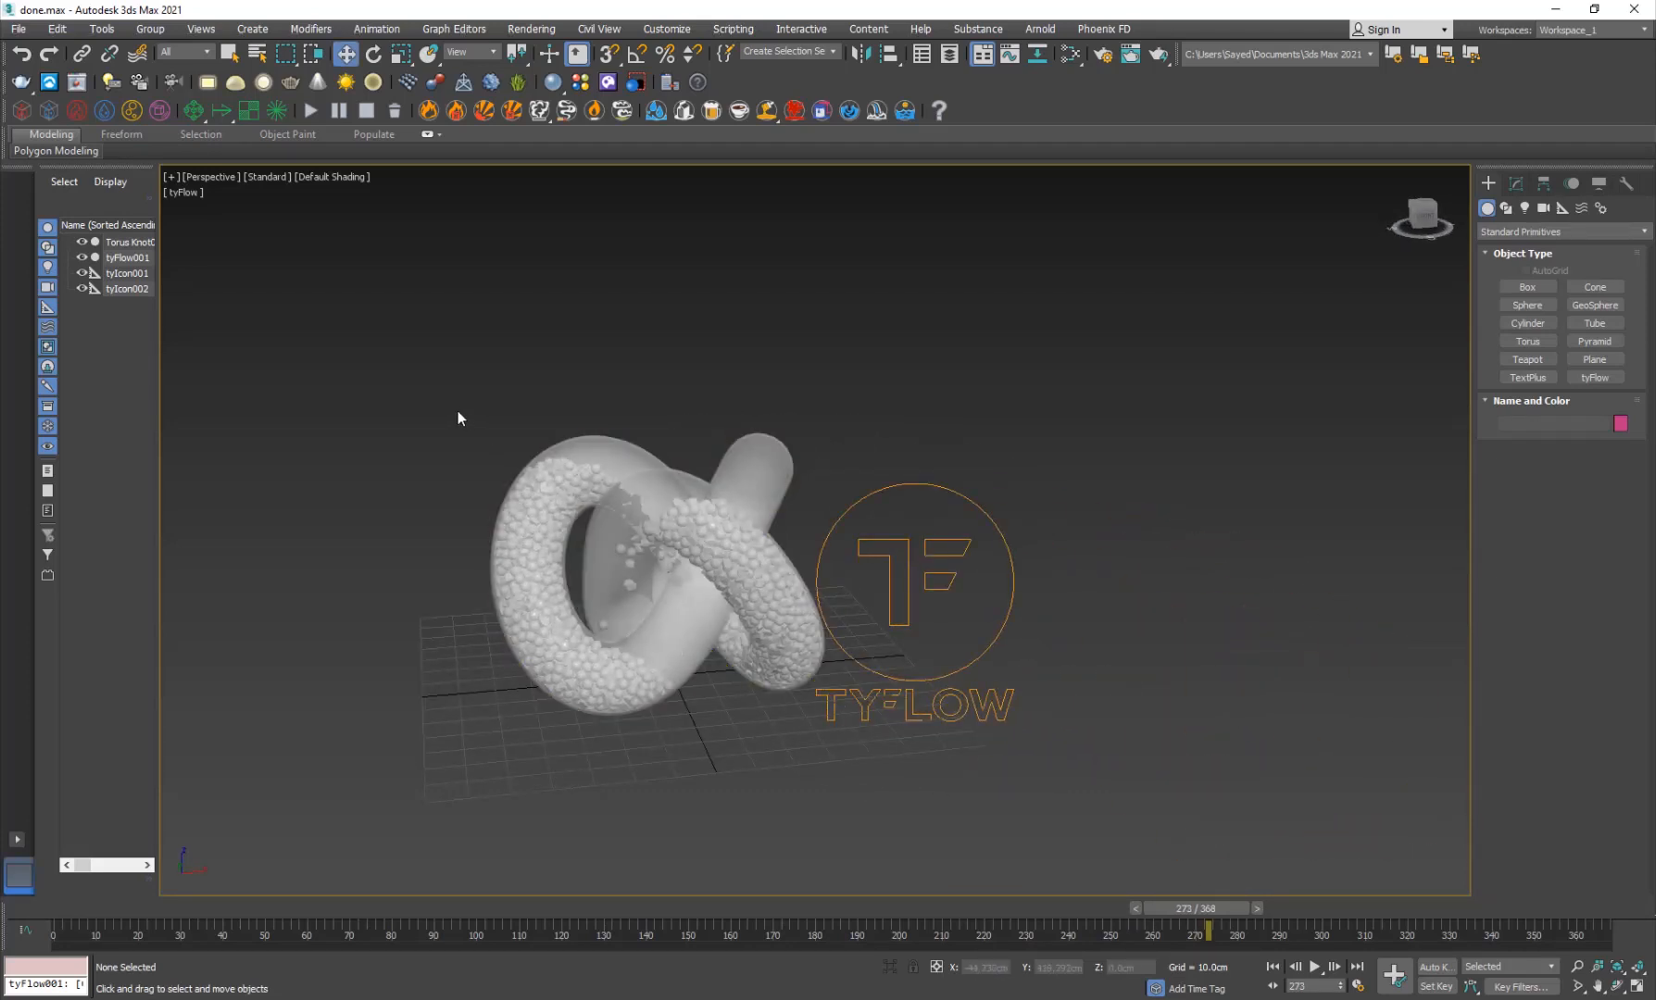
Step: Reset the scene and maximize the Perspective viewport
{"action": "left_click", "coordinate": [18, 30]}
{"action": "left_click", "coordinate": [32, 74]}
{"action": "left_click", "coordinate": [829, 536]}
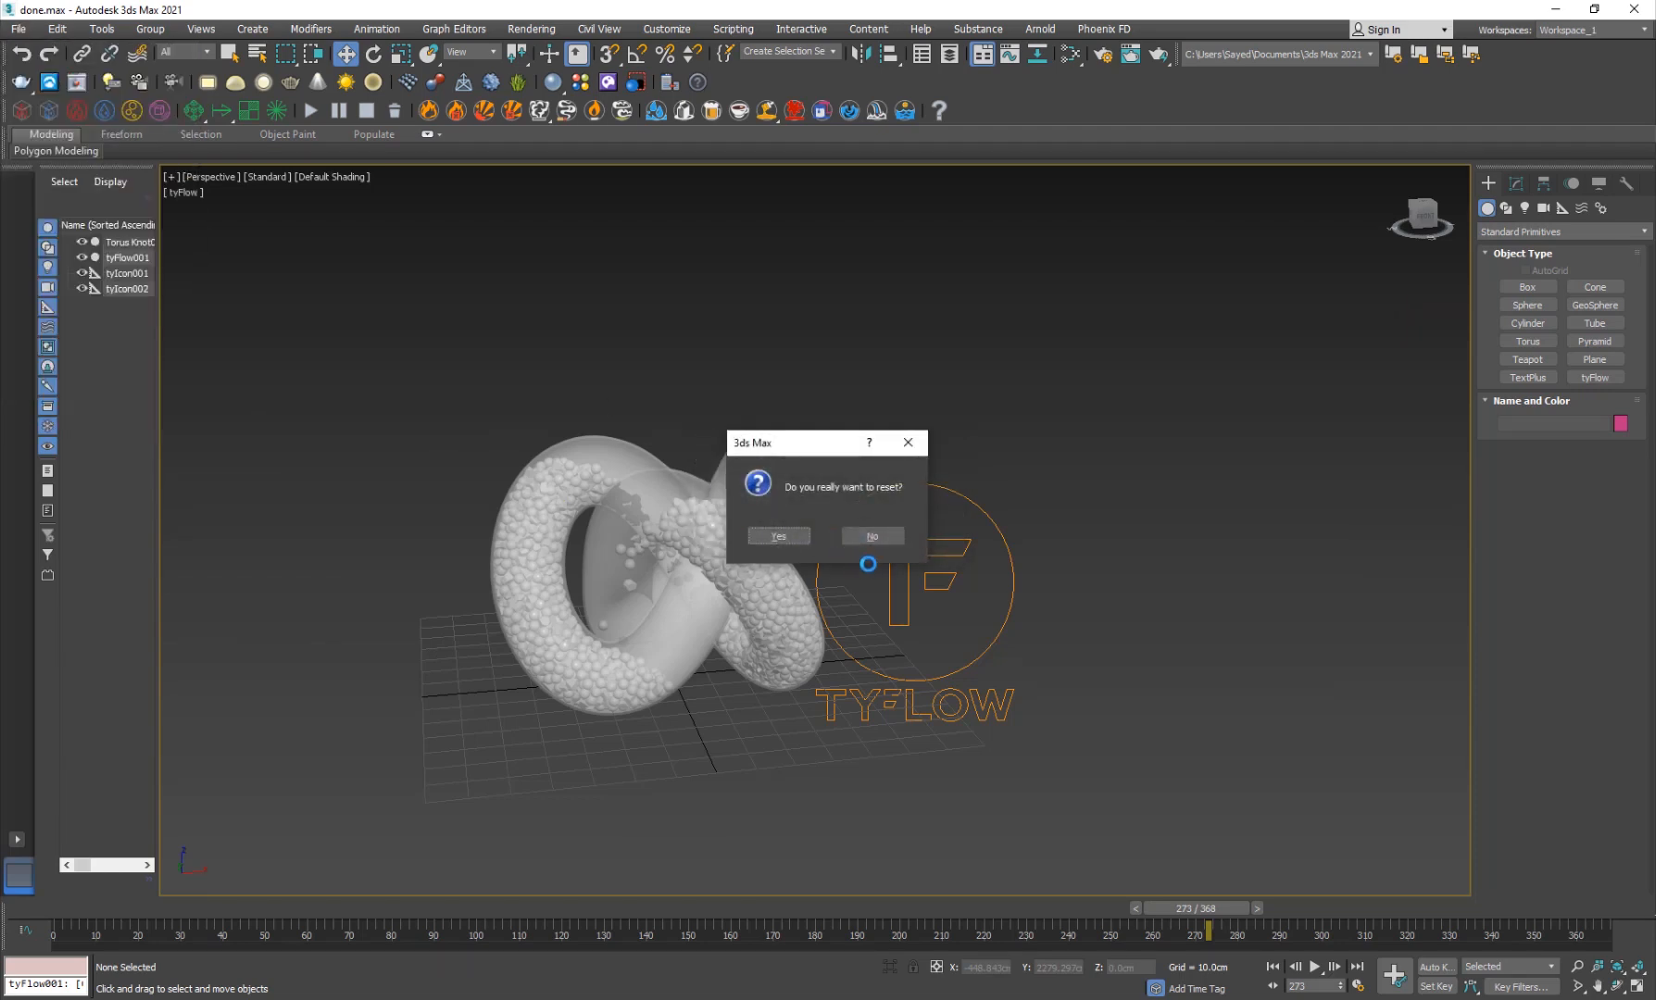
{"action": "left_click", "coordinate": [795, 538]}
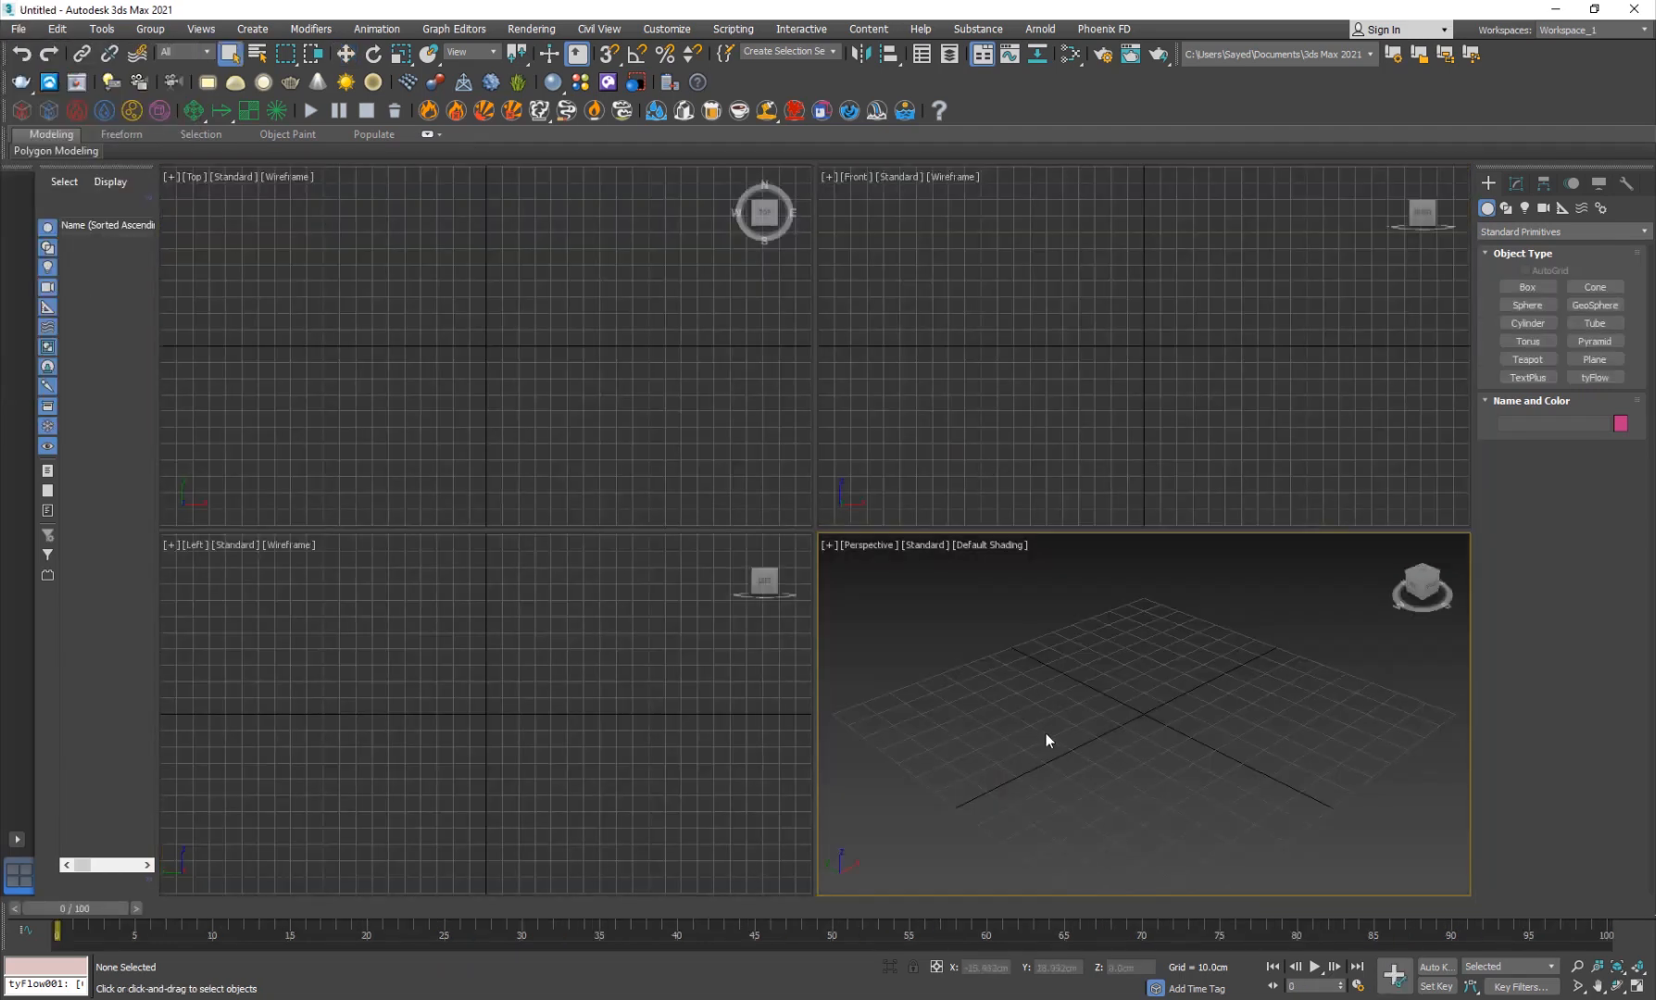
{"action": "left_click", "coordinate": [1001, 372]}
{"action": "left_click", "coordinate": [1101, 667]}
{"action": "key", "text": "alt+w"}
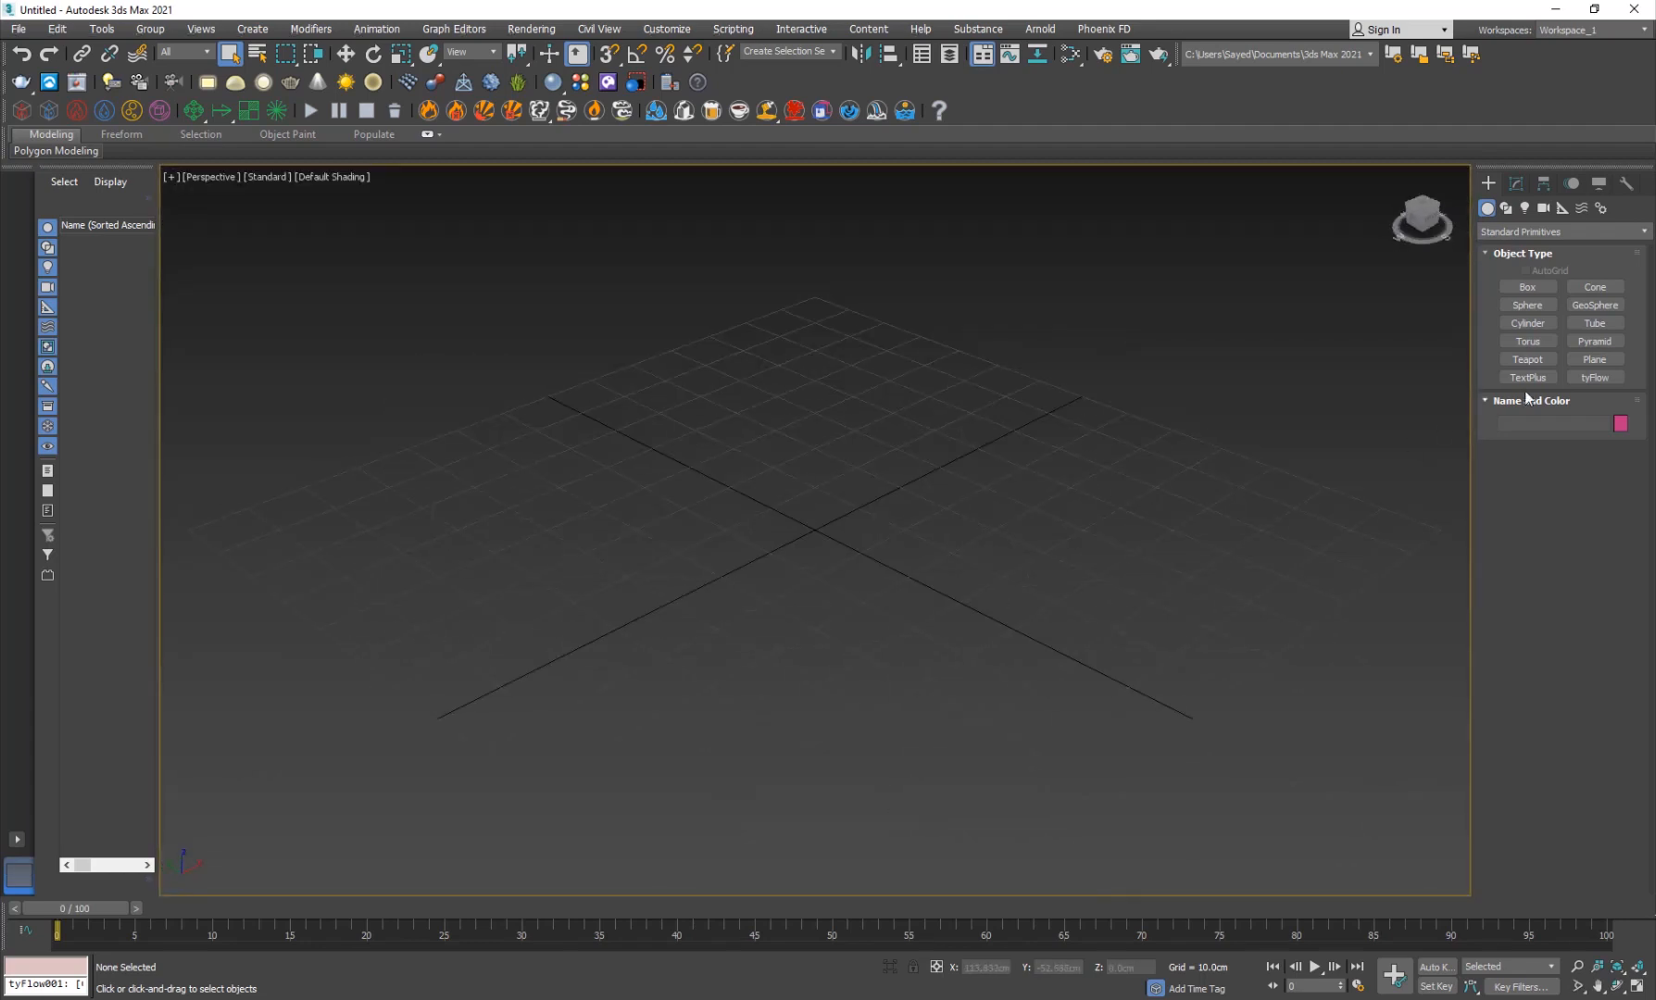
Step: Create a tyFlow object beside the front corner of the grid
{"action": "left_click", "coordinate": [1585, 380]}
{"action": "left_click_drag", "start_coordinate": [1297, 439], "coordinate": [1371, 483]}
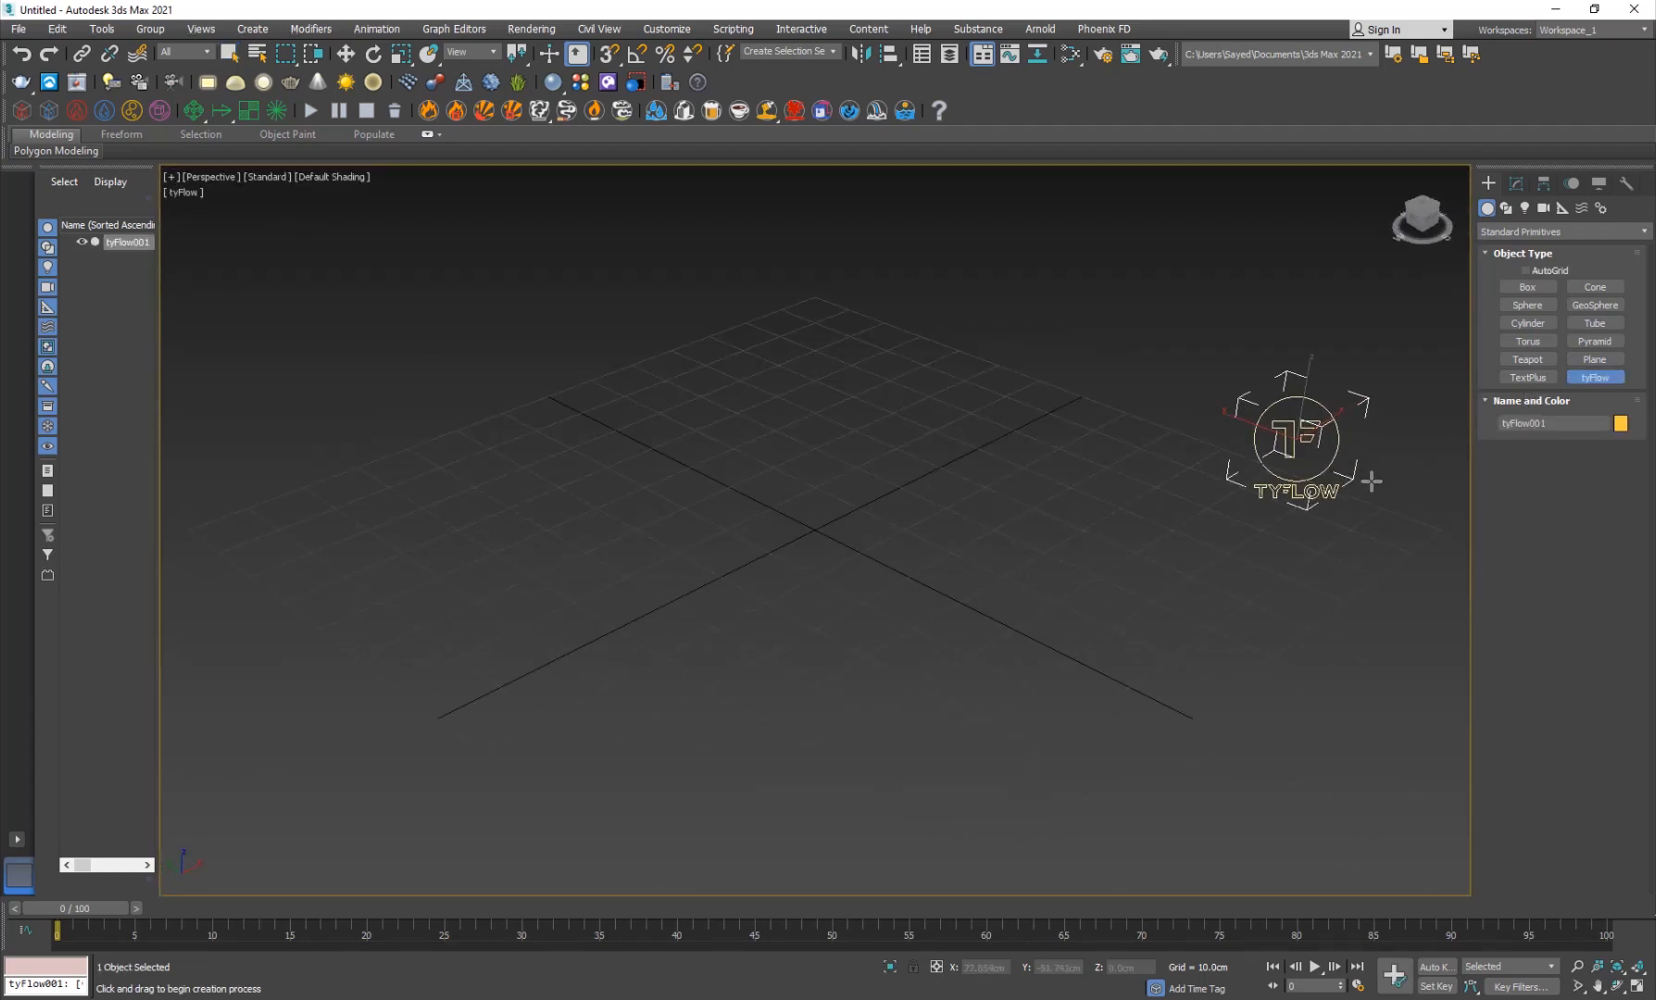
{"action": "key", "text": "w"}
{"action": "middle_click_drag", "start_coordinate": [1315, 542], "coordinate": [1128, 594], "text": "alt"}
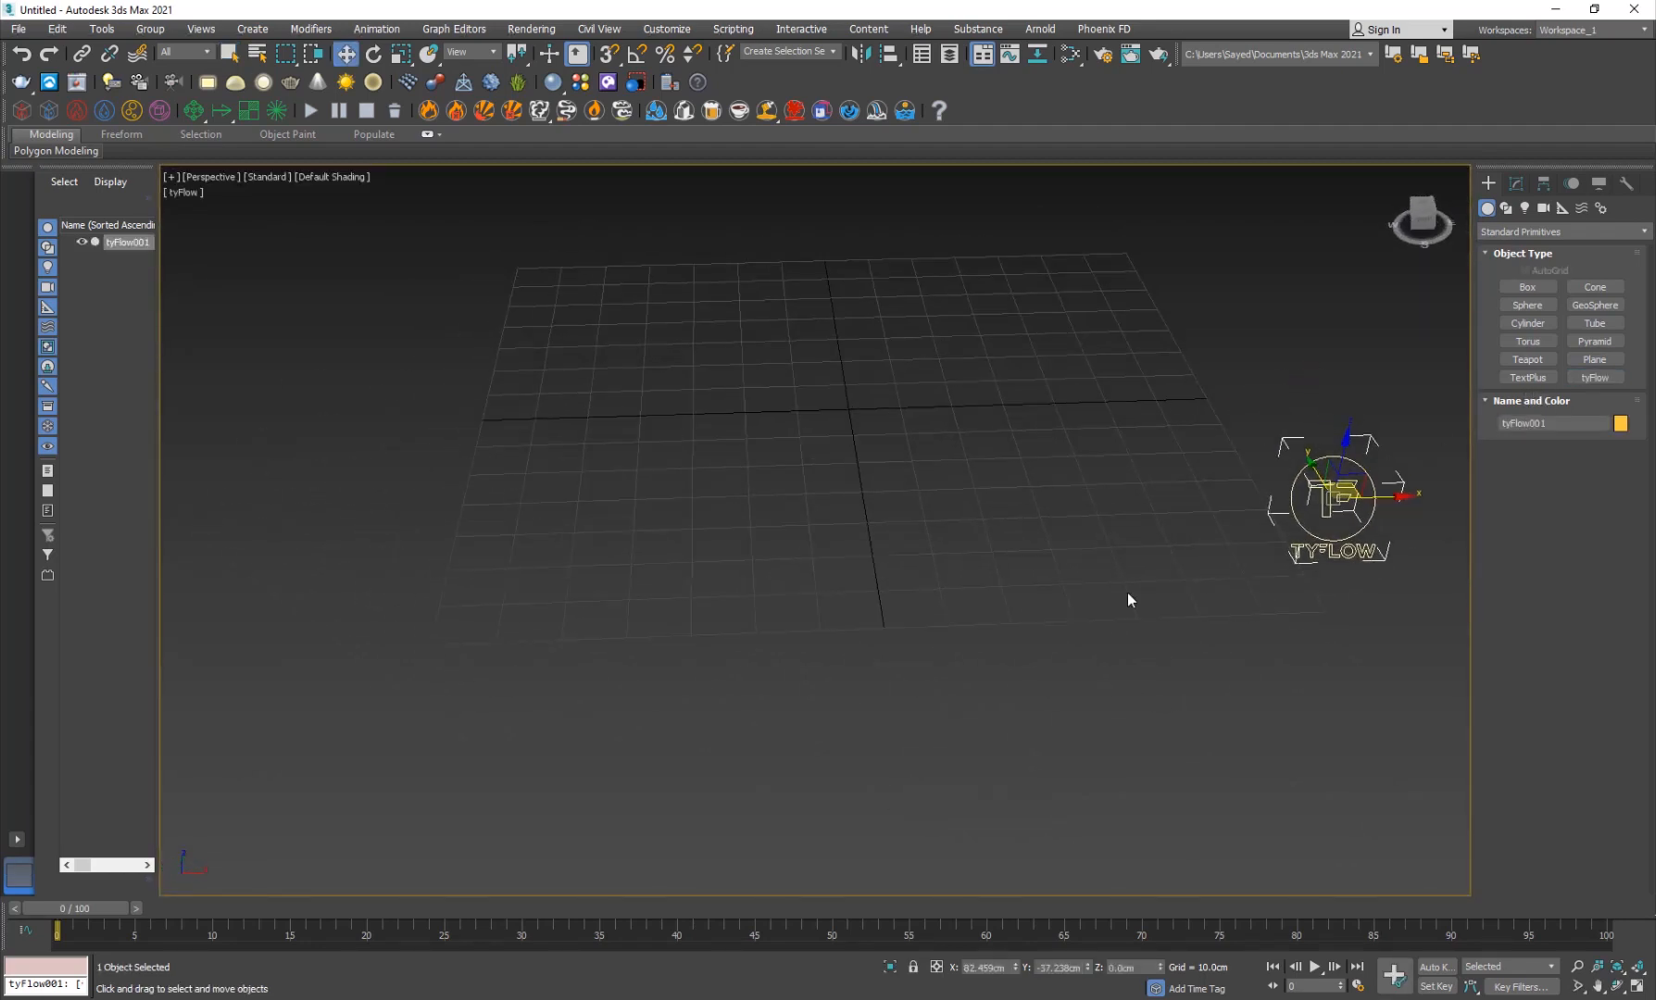
Step: Create a torus knot at the grid centre with a radius of about 22 cm and a cross-section radius of about 8.6 cm
{"action": "left_click", "coordinate": [1548, 231]}
{"action": "left_click", "coordinate": [1523, 265]}
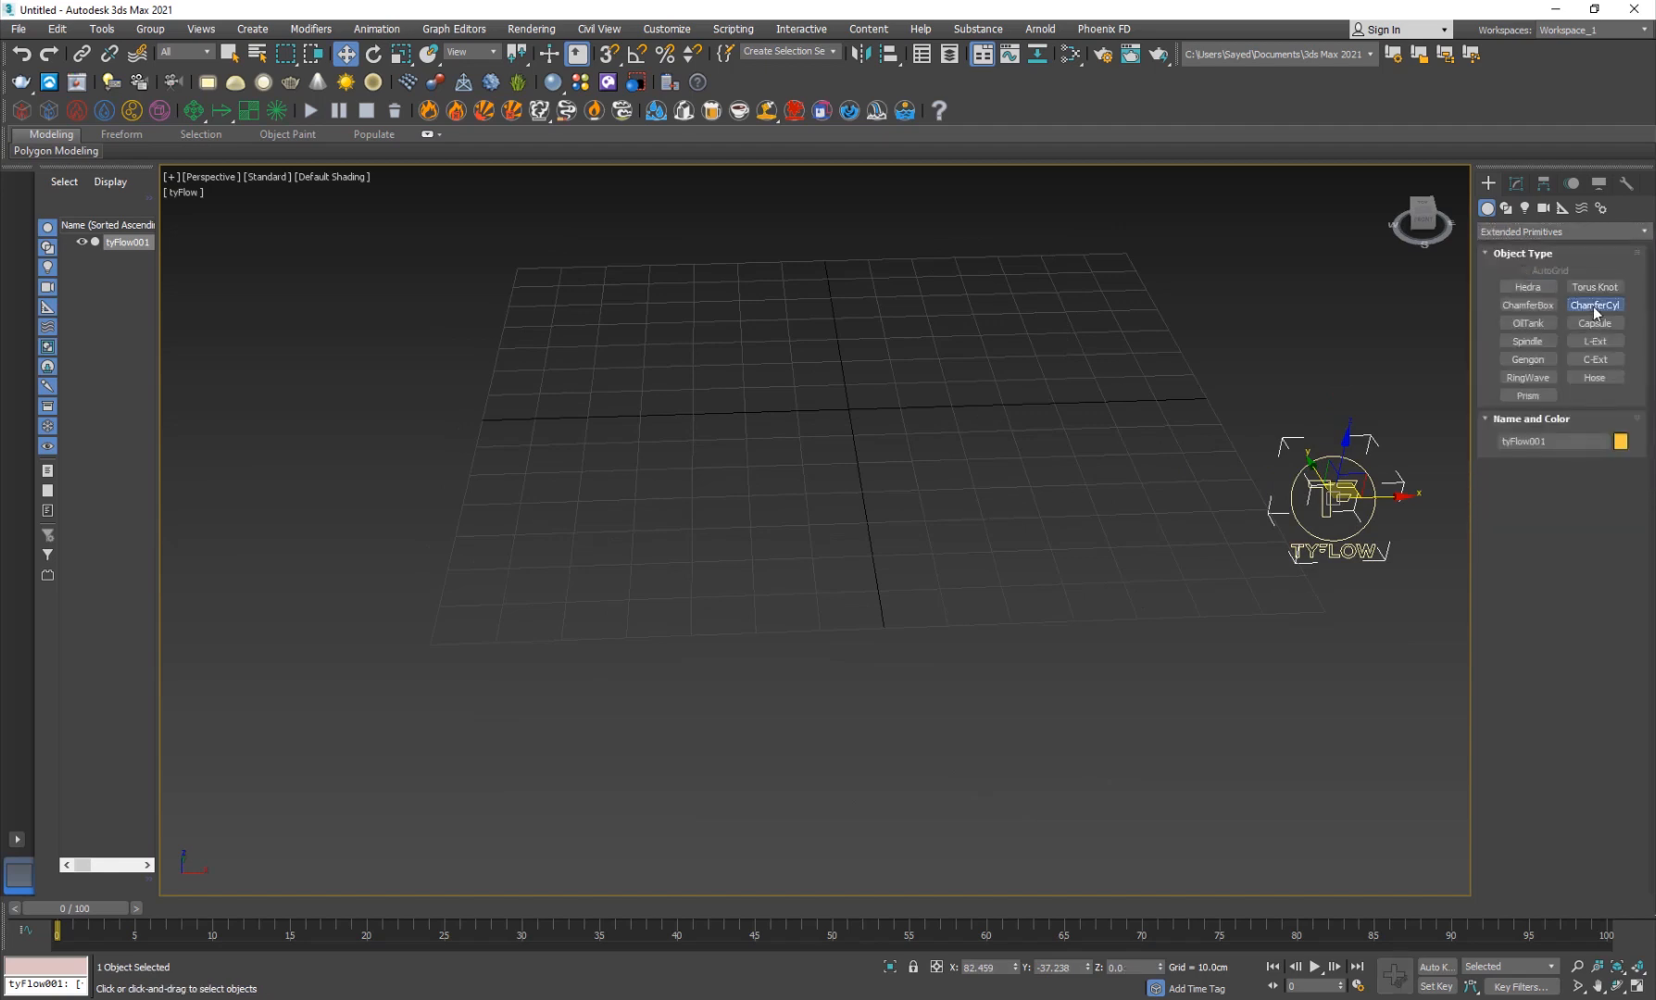
{"action": "left_click", "coordinate": [1594, 306]}
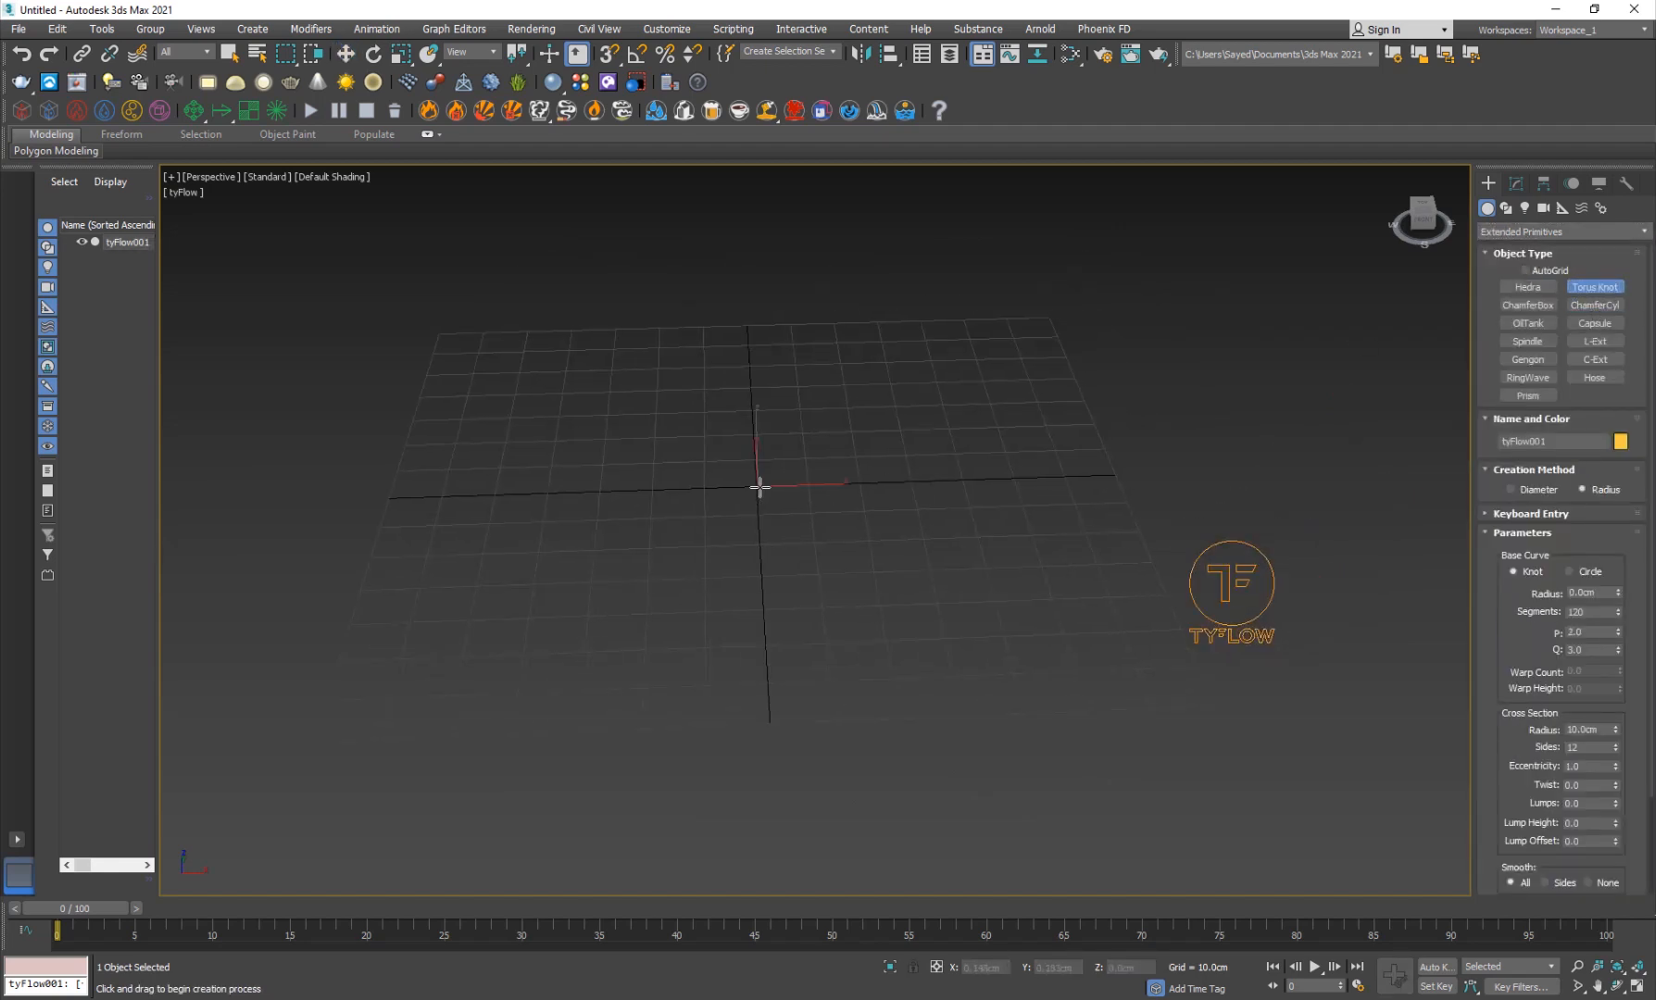
{"action": "left_click_drag", "start_coordinate": [757, 484], "coordinate": [881, 545]}
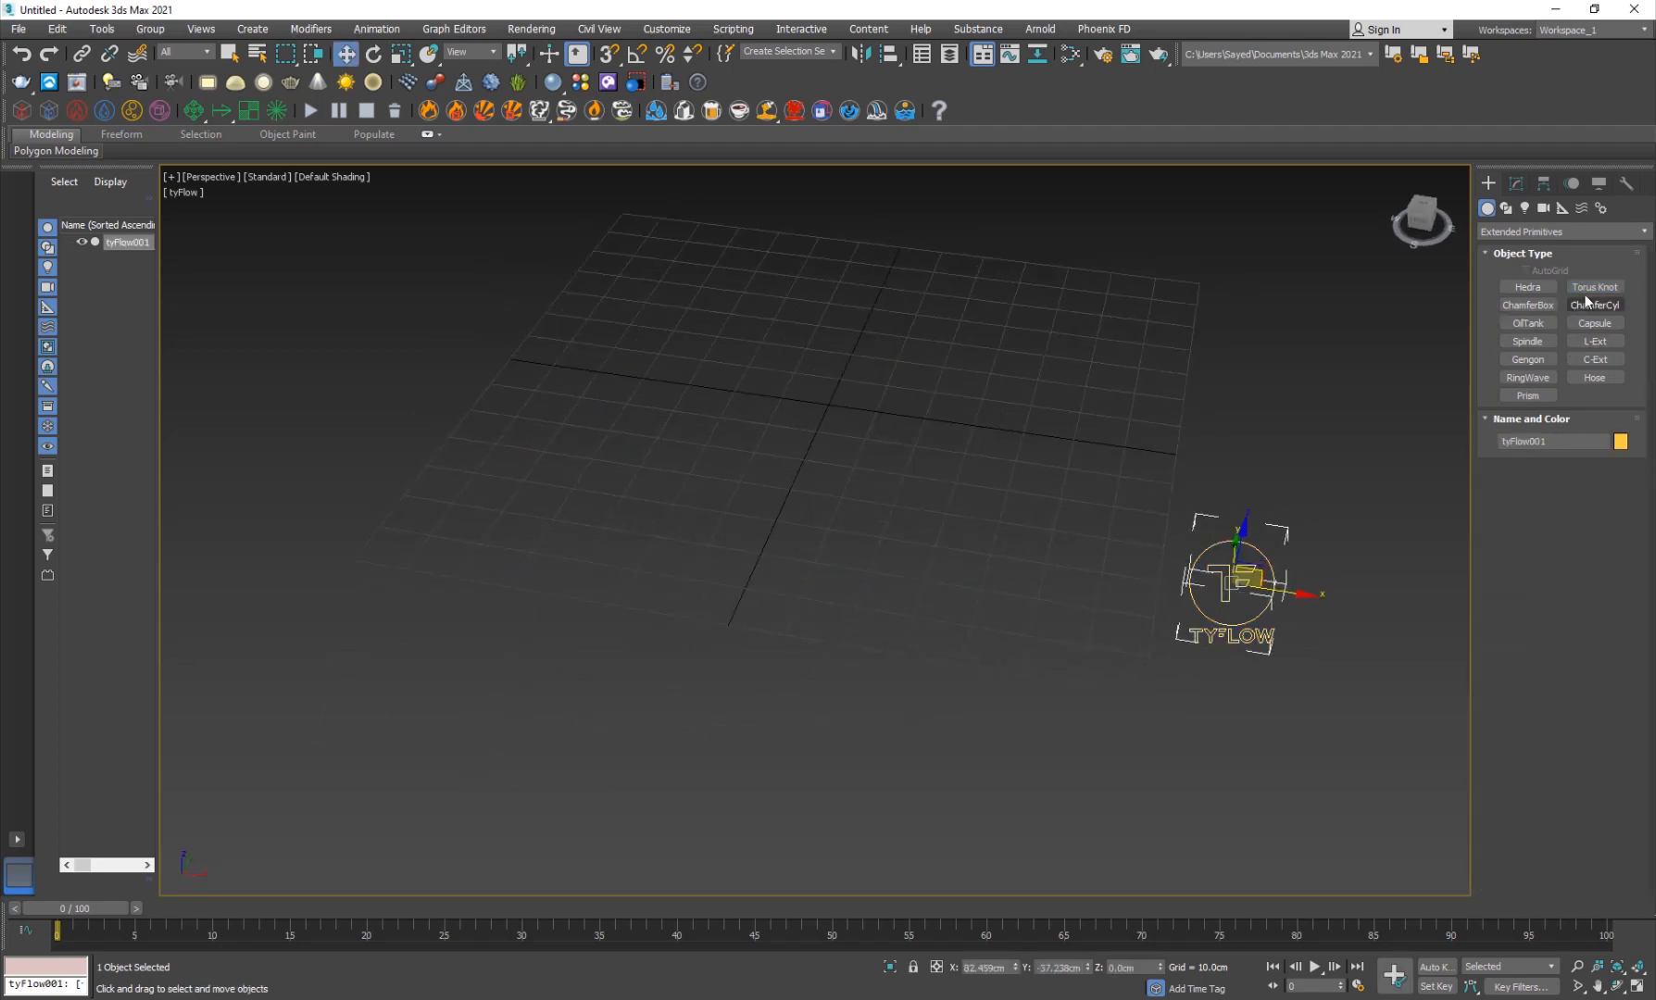
{"action": "left_click", "coordinate": [1590, 288]}
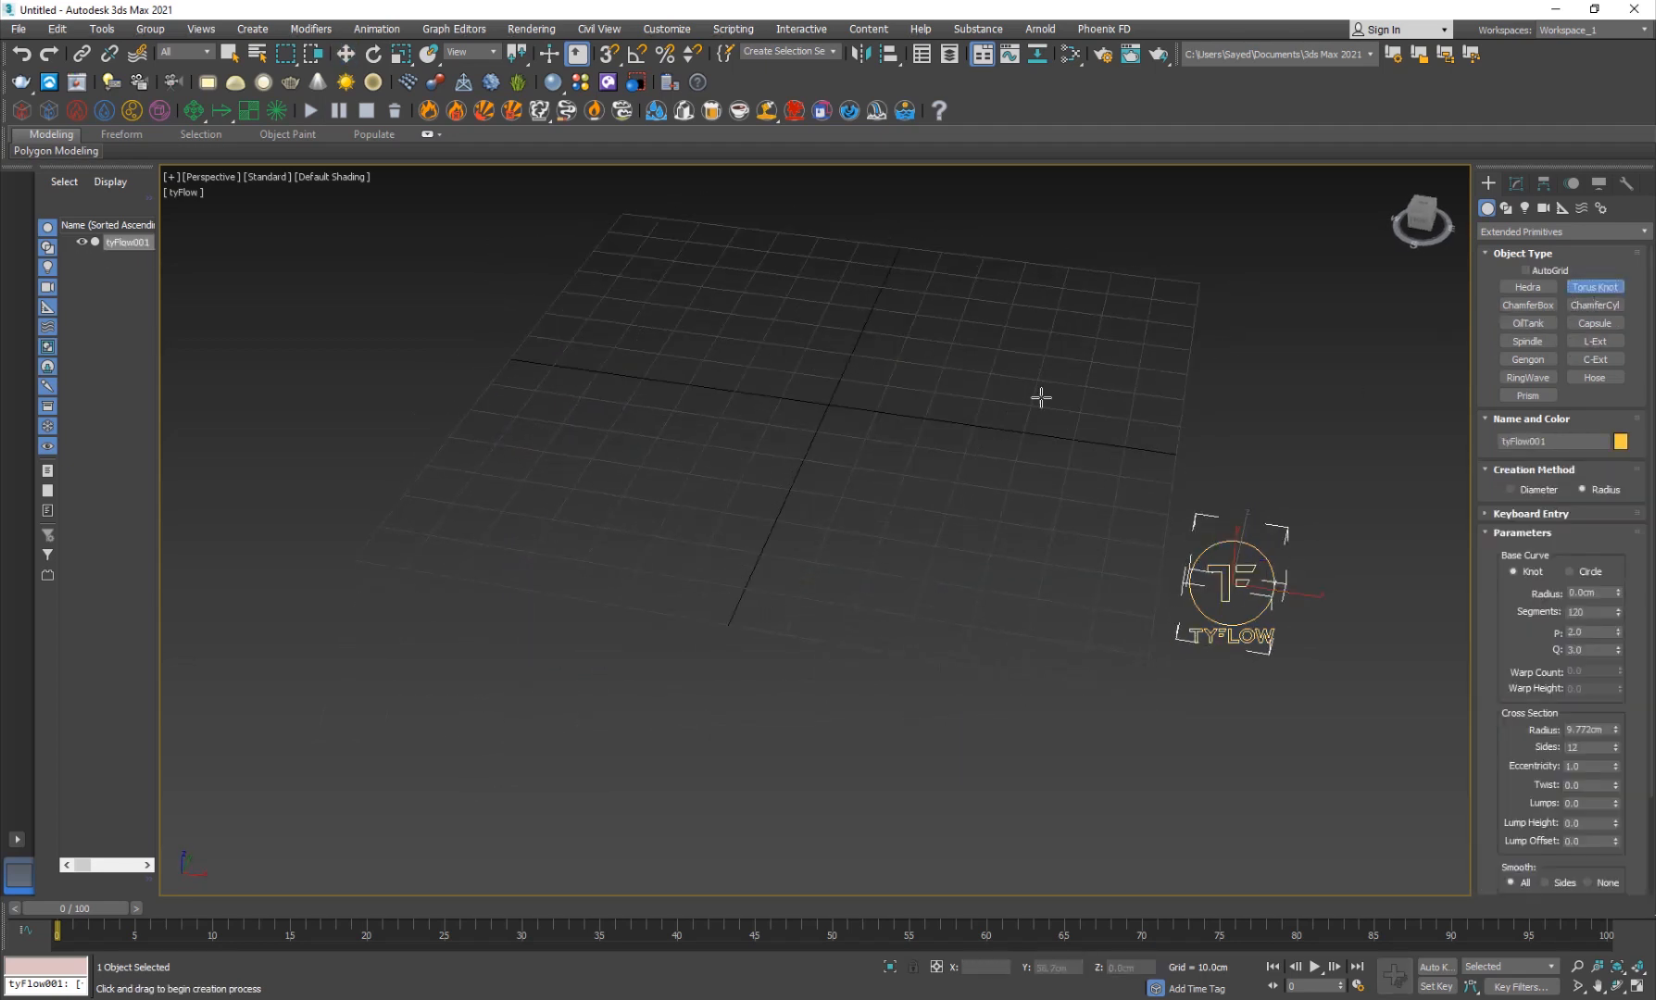
{"action": "left_click_drag", "start_coordinate": [841, 396], "coordinate": [904, 433]}
{"action": "left_click", "coordinate": [885, 426]}
{"action": "middle_click_drag", "start_coordinate": [945, 509], "coordinate": [764, 541], "text": "alt"}
{"action": "right_click", "coordinate": [782, 500]}
Step: Raise the torus knot to about 31.7 cm in Z and display it with edged faces
{"action": "left_click_drag", "start_coordinate": [795, 402], "coordinate": [799, 247]}
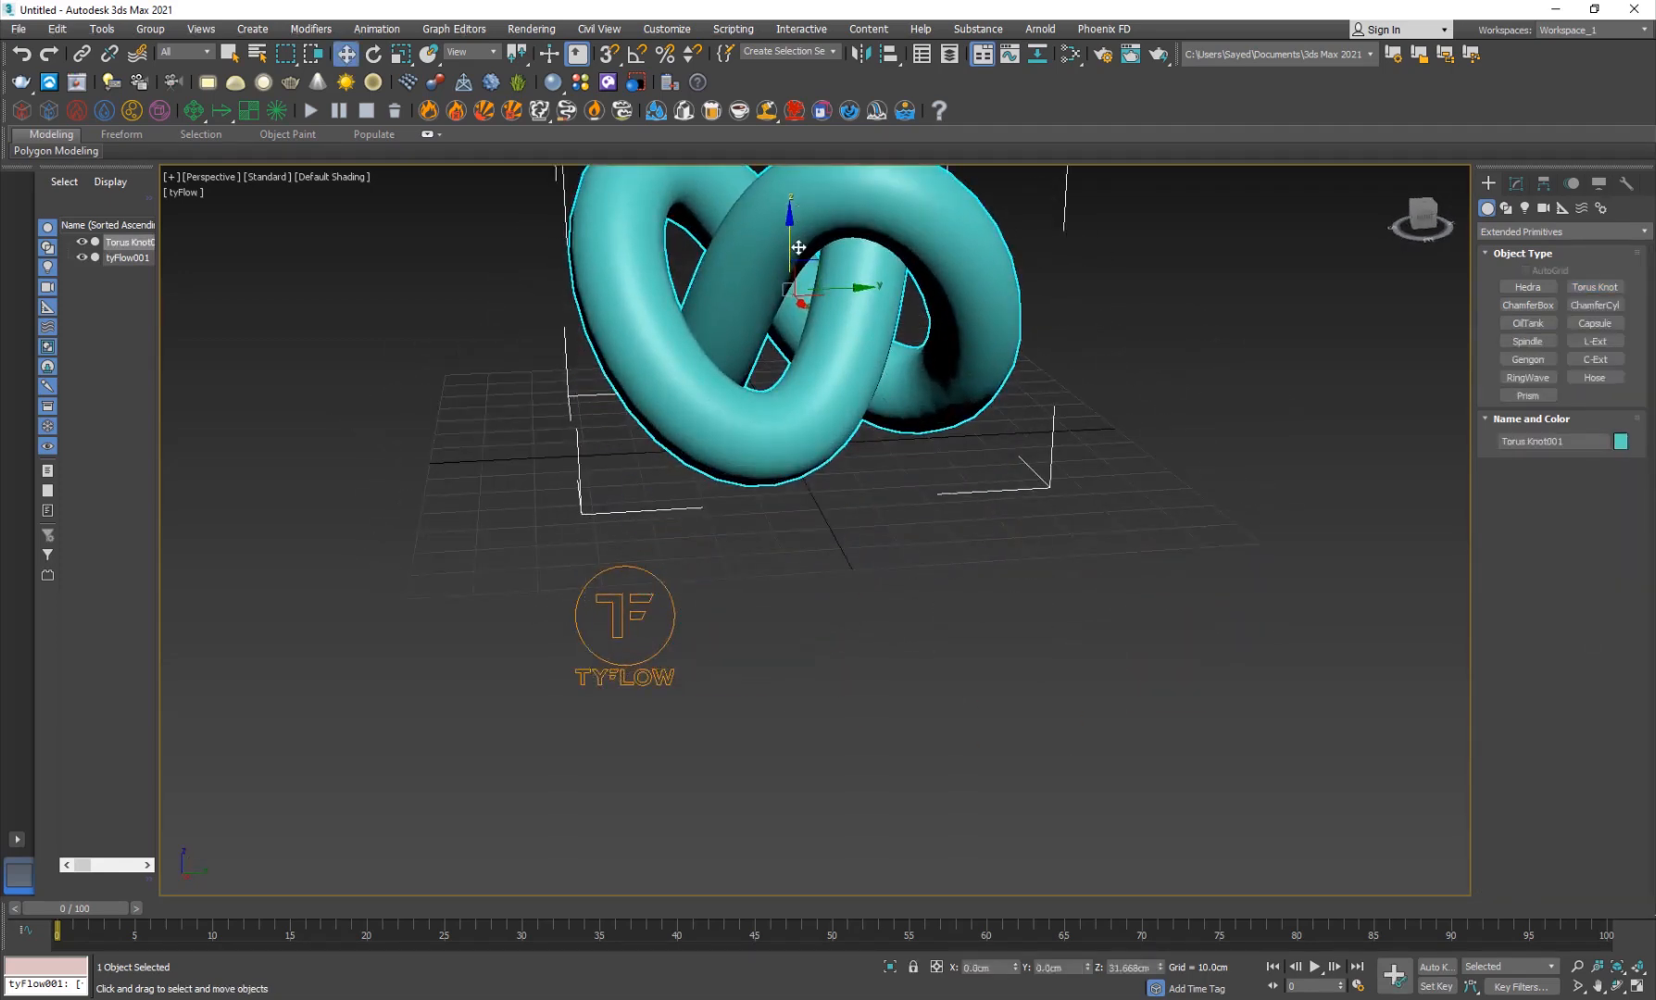
{"action": "key", "text": "f"}
{"action": "key", "text": "p"}
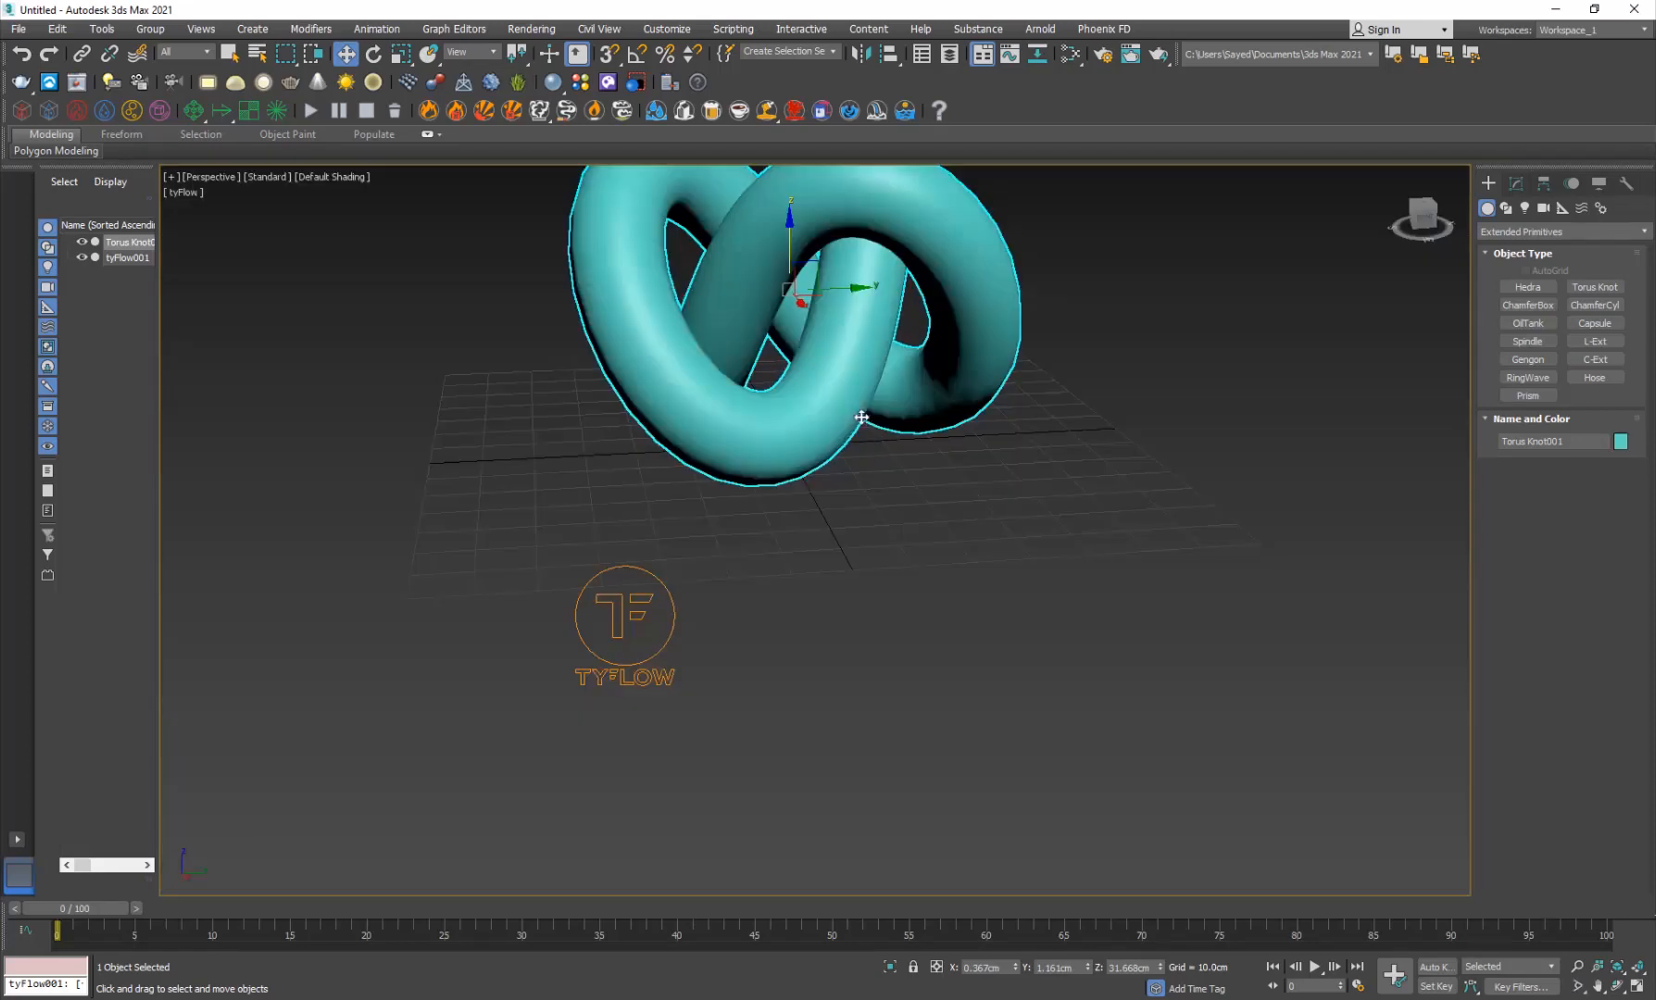
{"action": "key", "text": "z"}
{"action": "mouse_move", "coordinate": [846, 510]}
{"action": "middle_mouse_down", "text": "alt"}
{"action": "mouse_move", "coordinate": [861, 613]}
{"action": "mouse_move", "coordinate": [770, 604]}
{"action": "mouse_move", "coordinate": [782, 560]}
{"action": "middle_mouse_up", "text": "alt"}
{"action": "key", "text": "F4"}
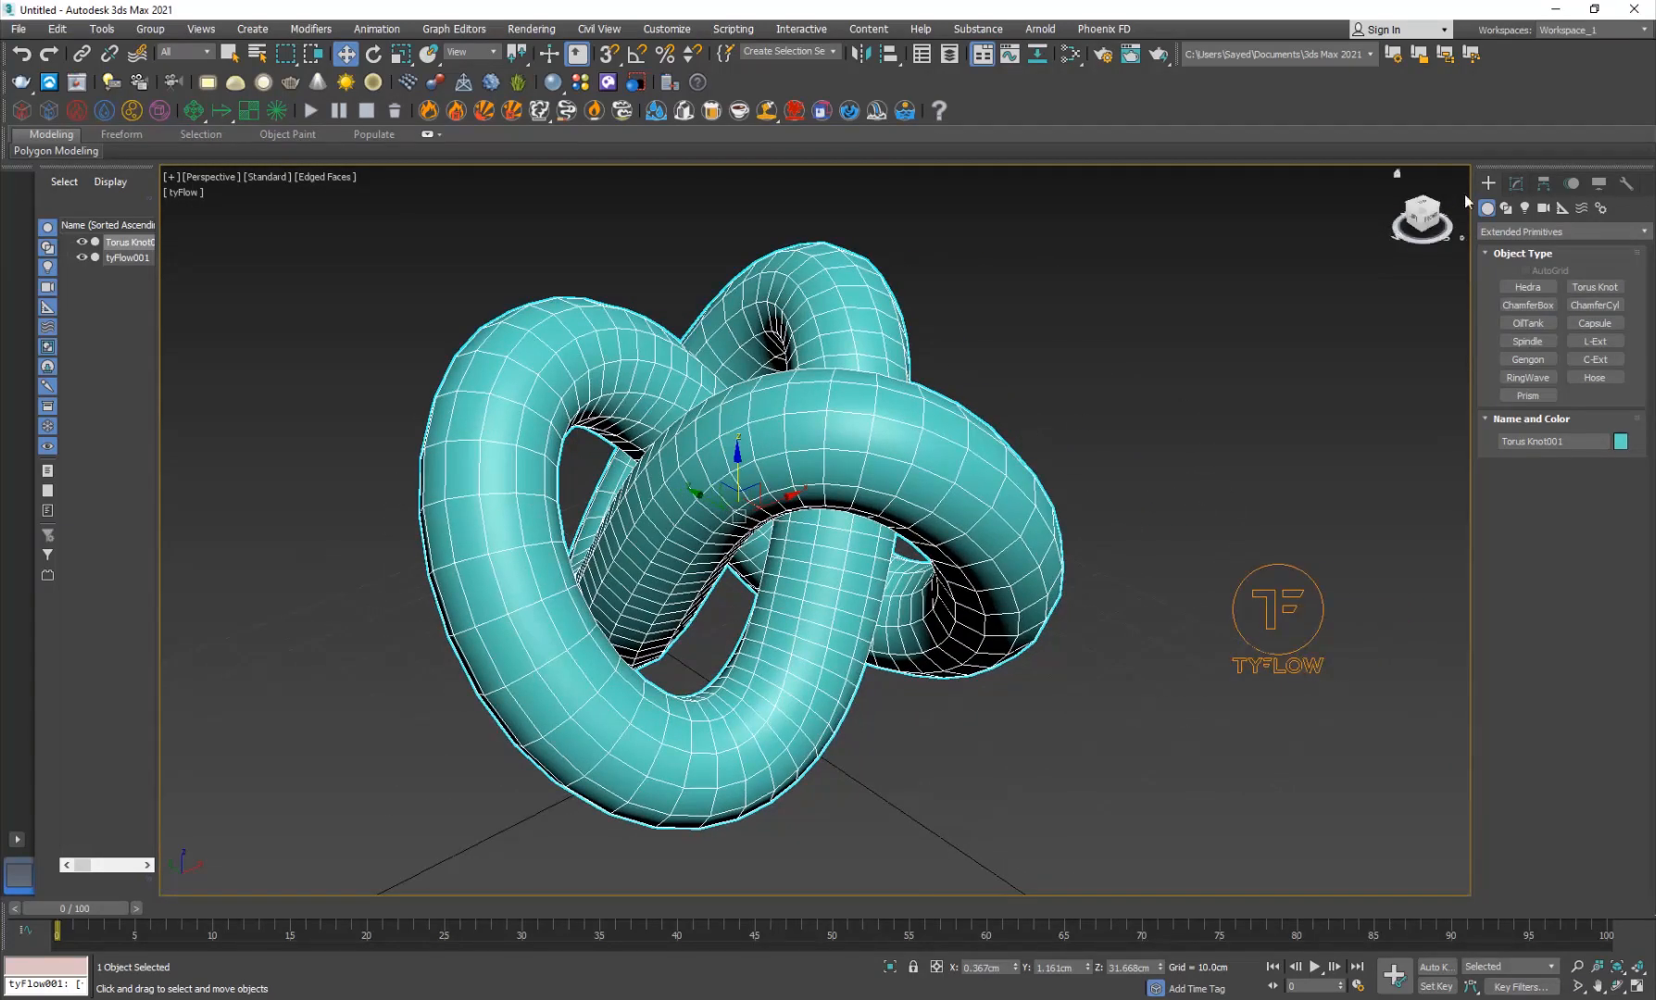
Step: Try raising the torus knot's base curve segments to 164 along with its cross-section sides, and undo both changes
{"action": "left_click", "coordinate": [1513, 184]}
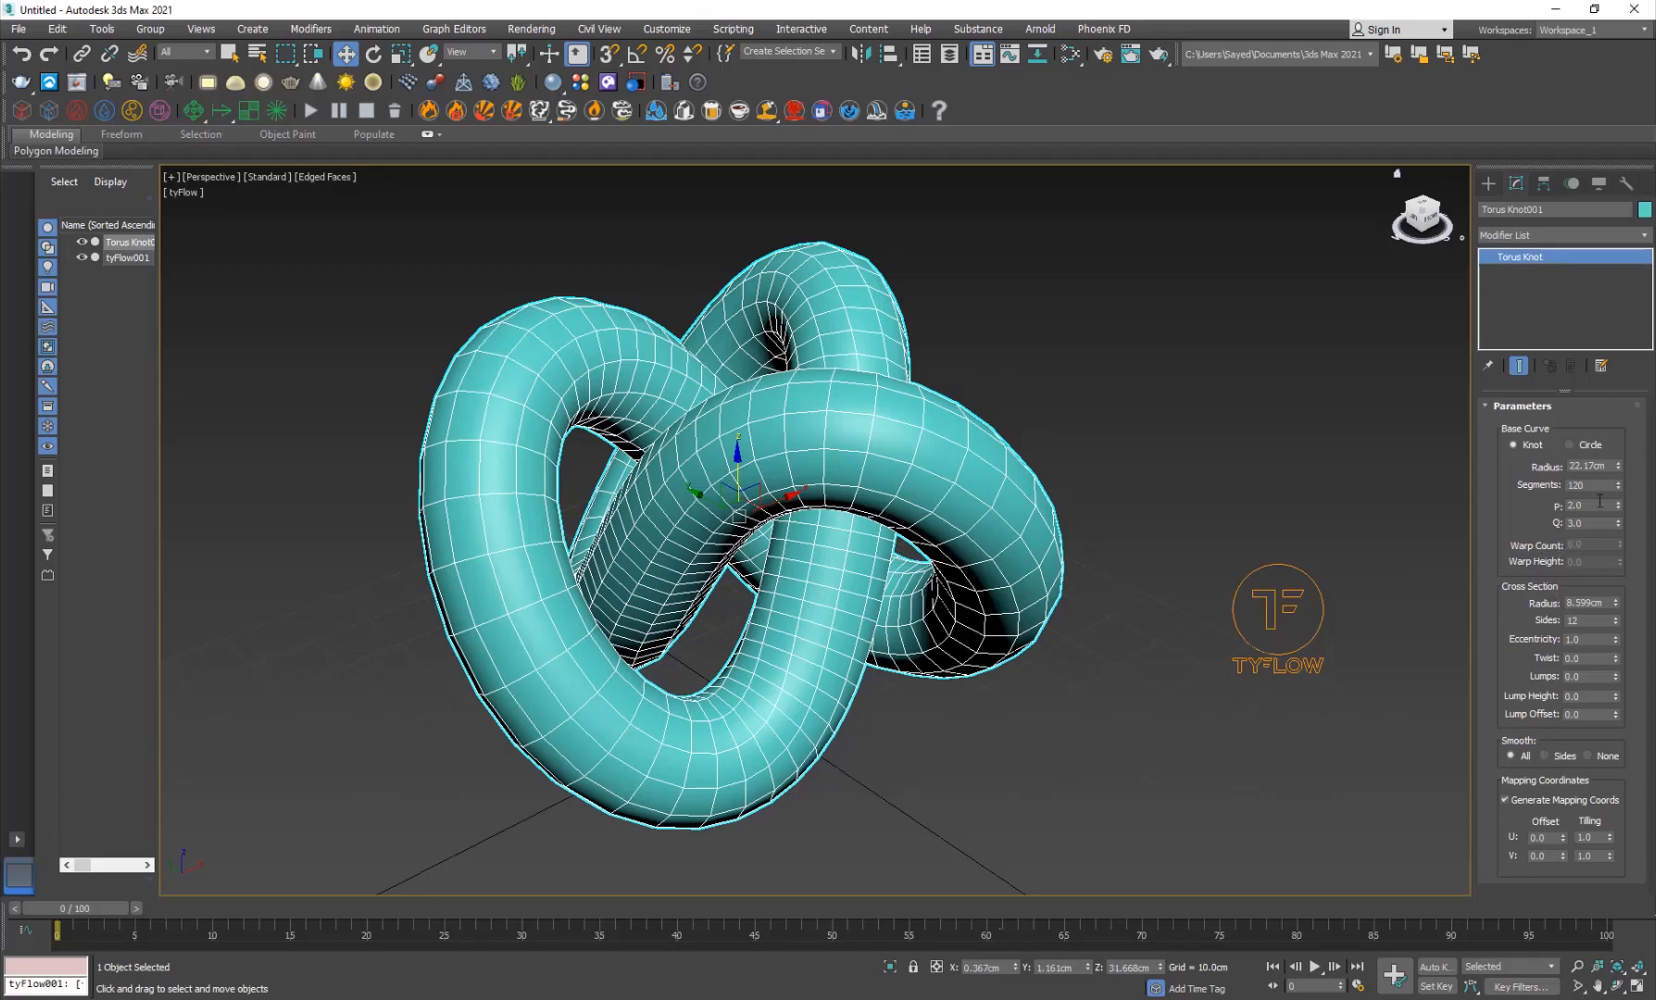
{"action": "left_click_drag", "start_coordinate": [1617, 484], "coordinate": [1618, 448]}
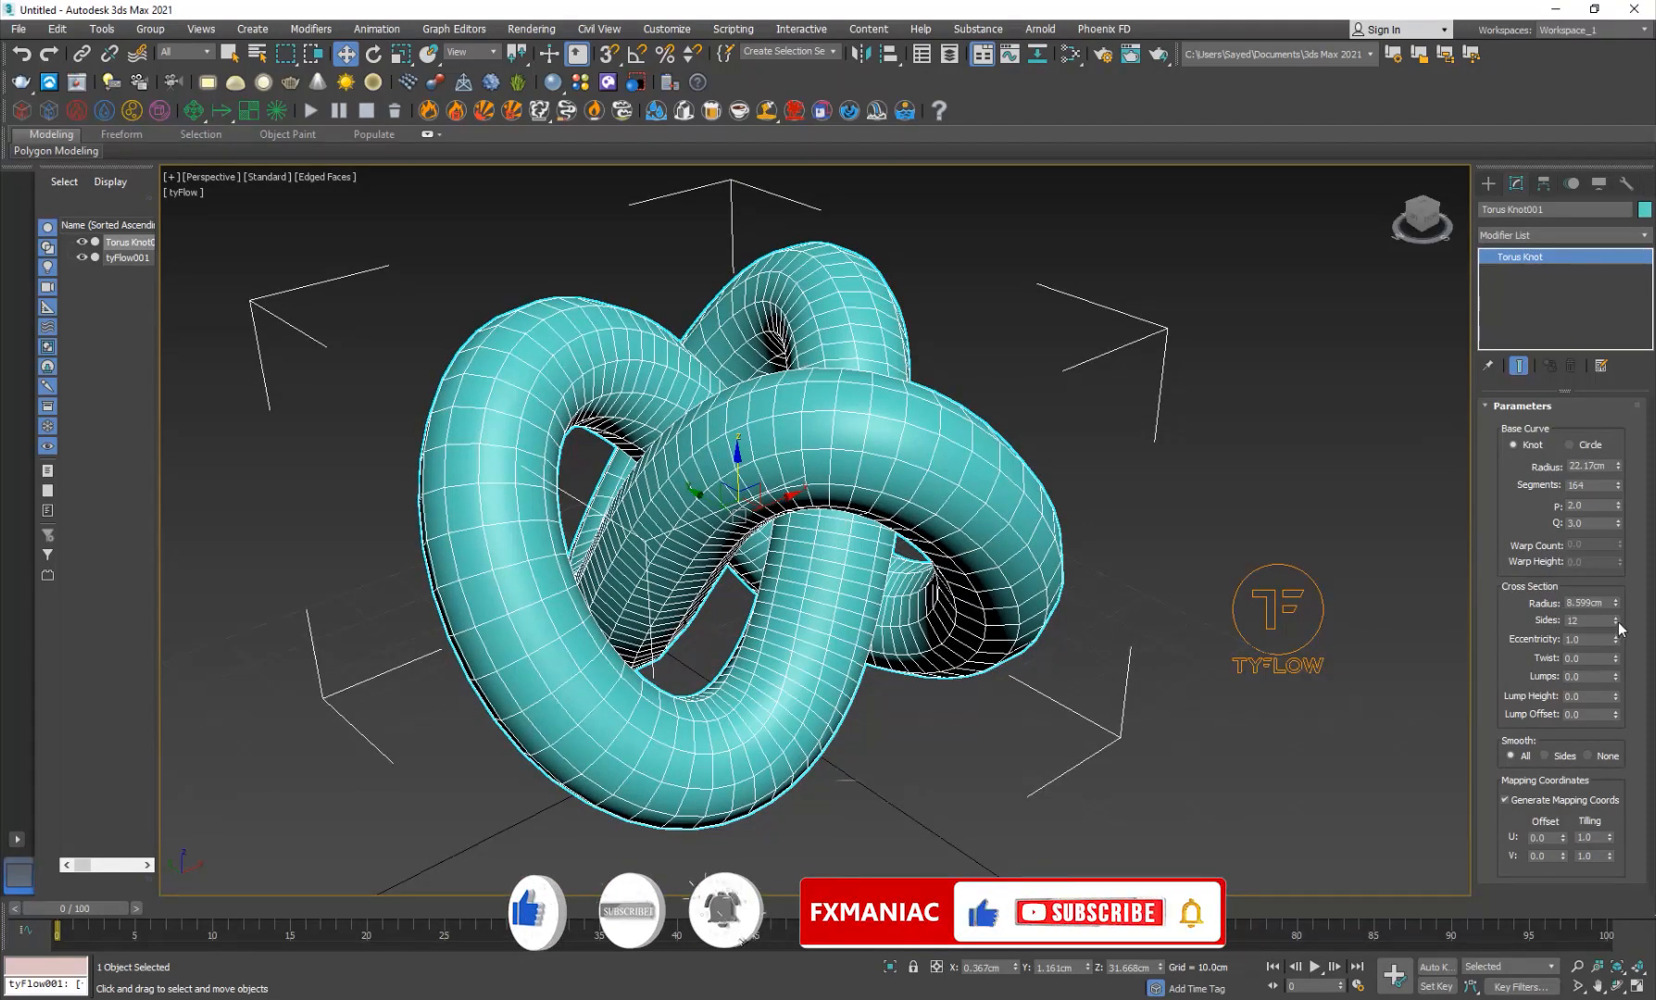
{"action": "left_click_drag", "start_coordinate": [1617, 621], "coordinate": [1614, 555]}
{"action": "key", "text": "ctrl+z"}
{"action": "key", "text": "ctrl+z"}
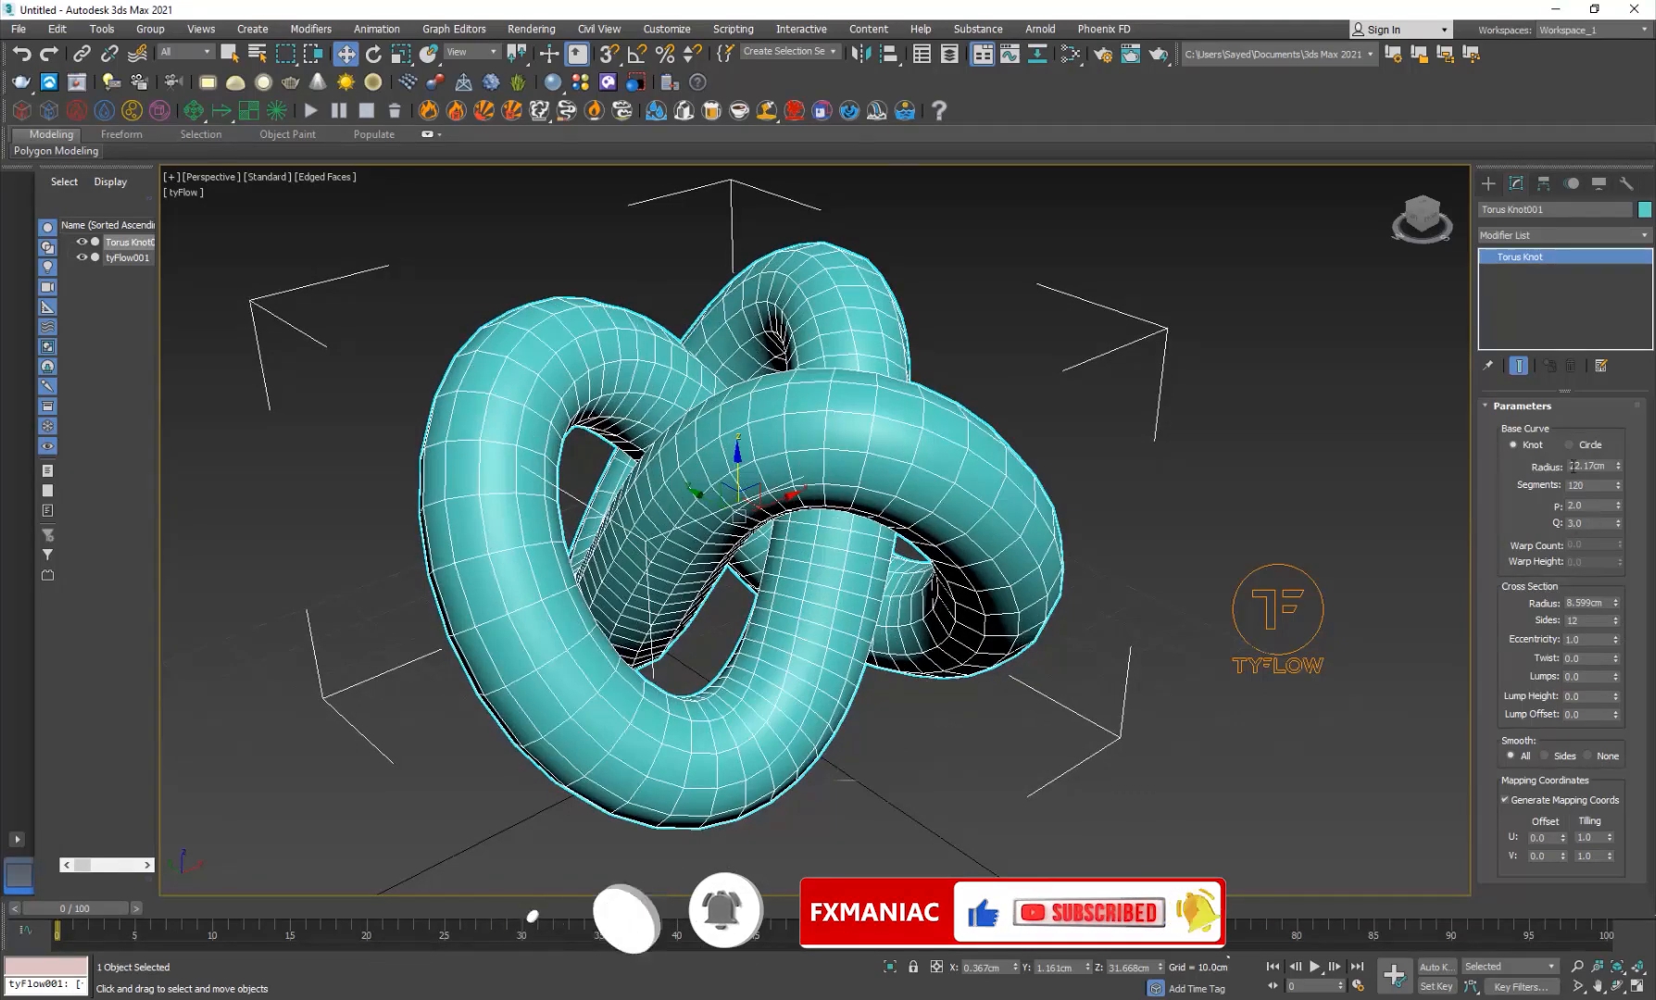
Step: Apply a TurboSmooth modifier to the torus knot and hide its selection brackets
{"action": "left_click", "coordinate": [1536, 235]}
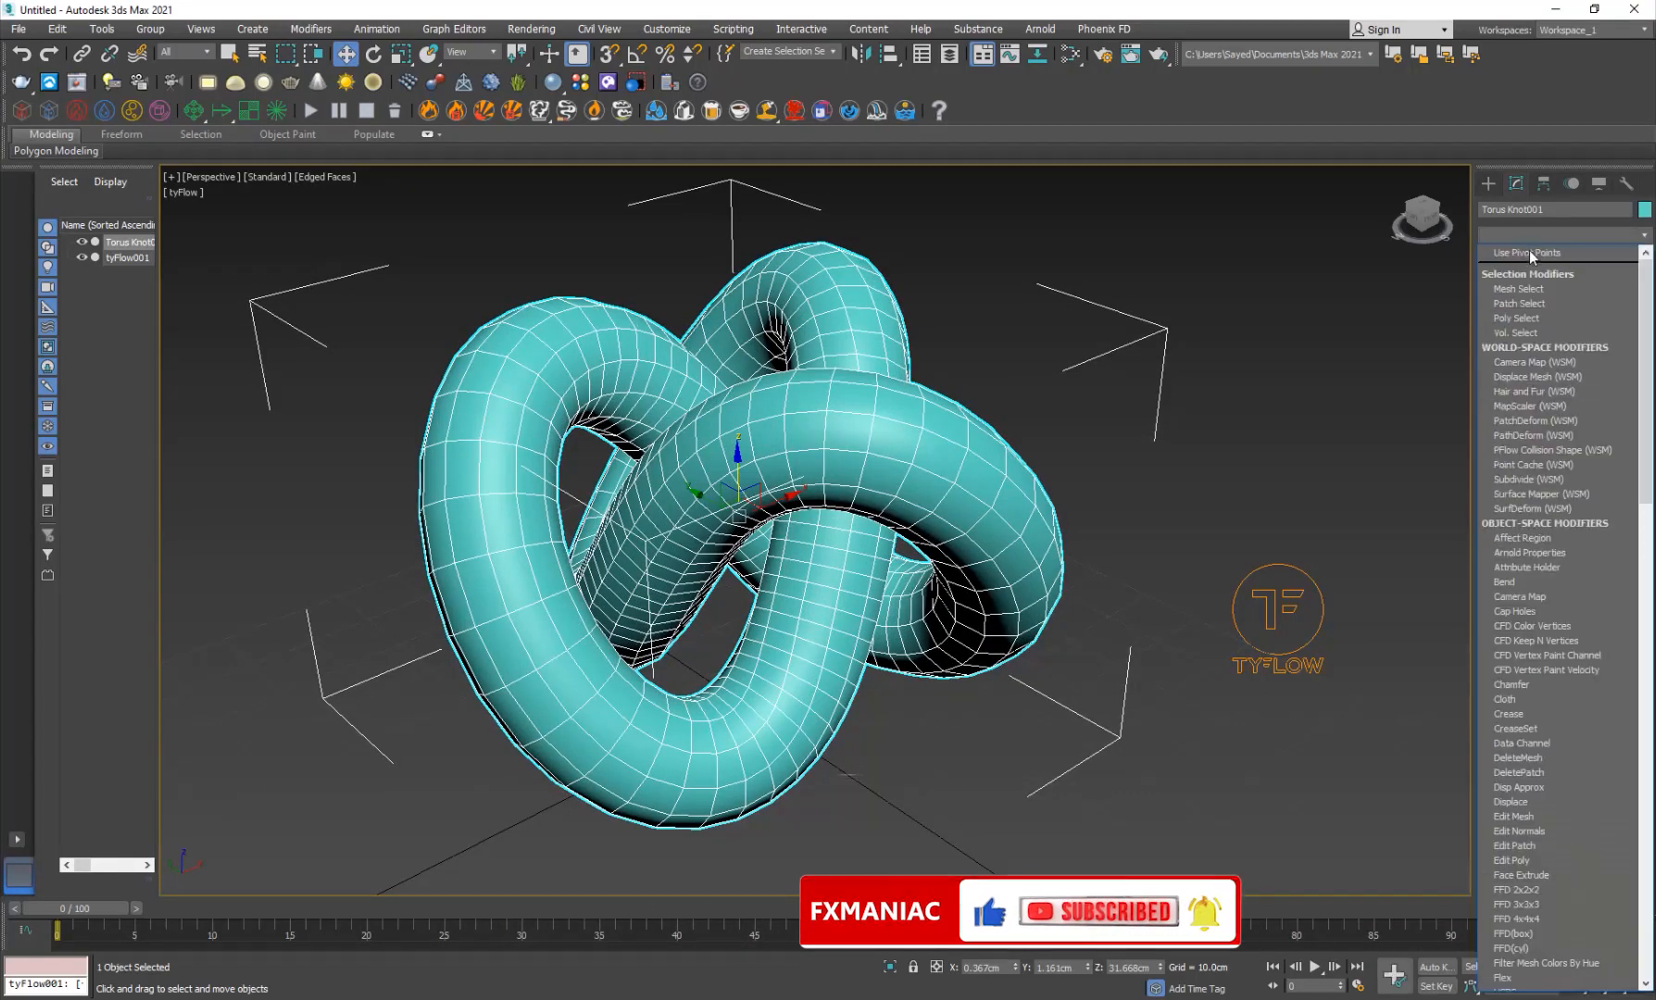
{"action": "scroll", "coordinate": [1545, 360], "scroll_direction": "down", "scroll_amount": 10}
{"action": "left_click", "coordinate": [1537, 348]}
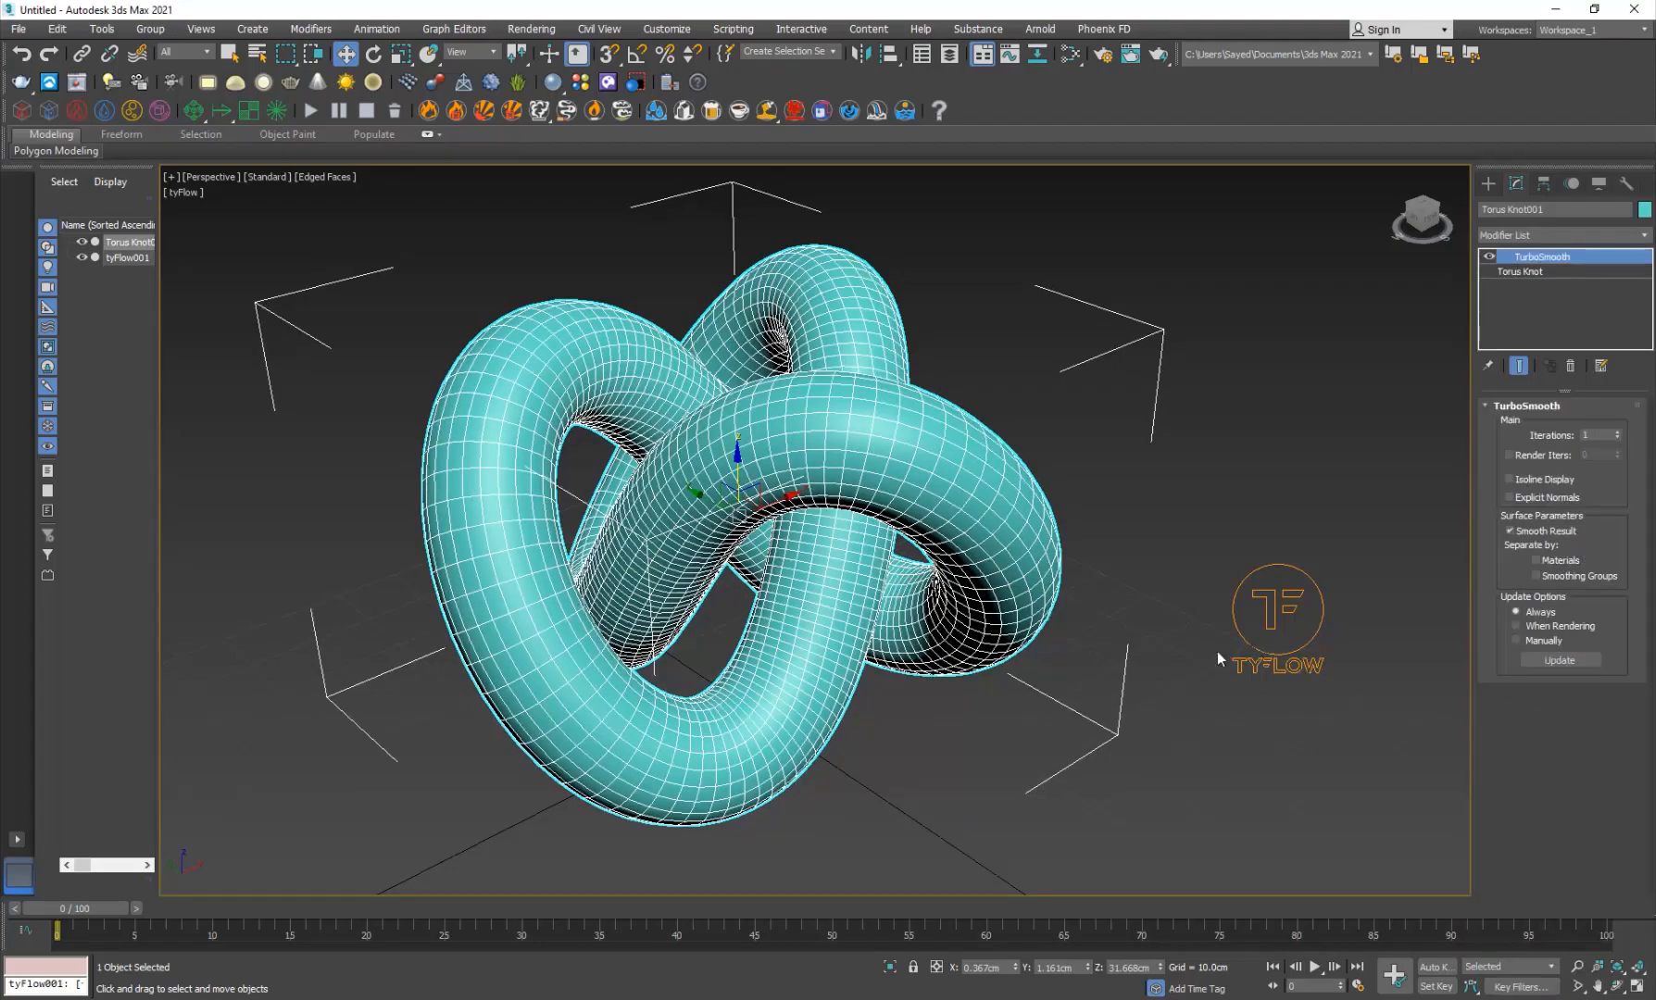
{"action": "middle_click_drag", "start_coordinate": [1216, 651], "coordinate": [1092, 362], "text": "alt"}
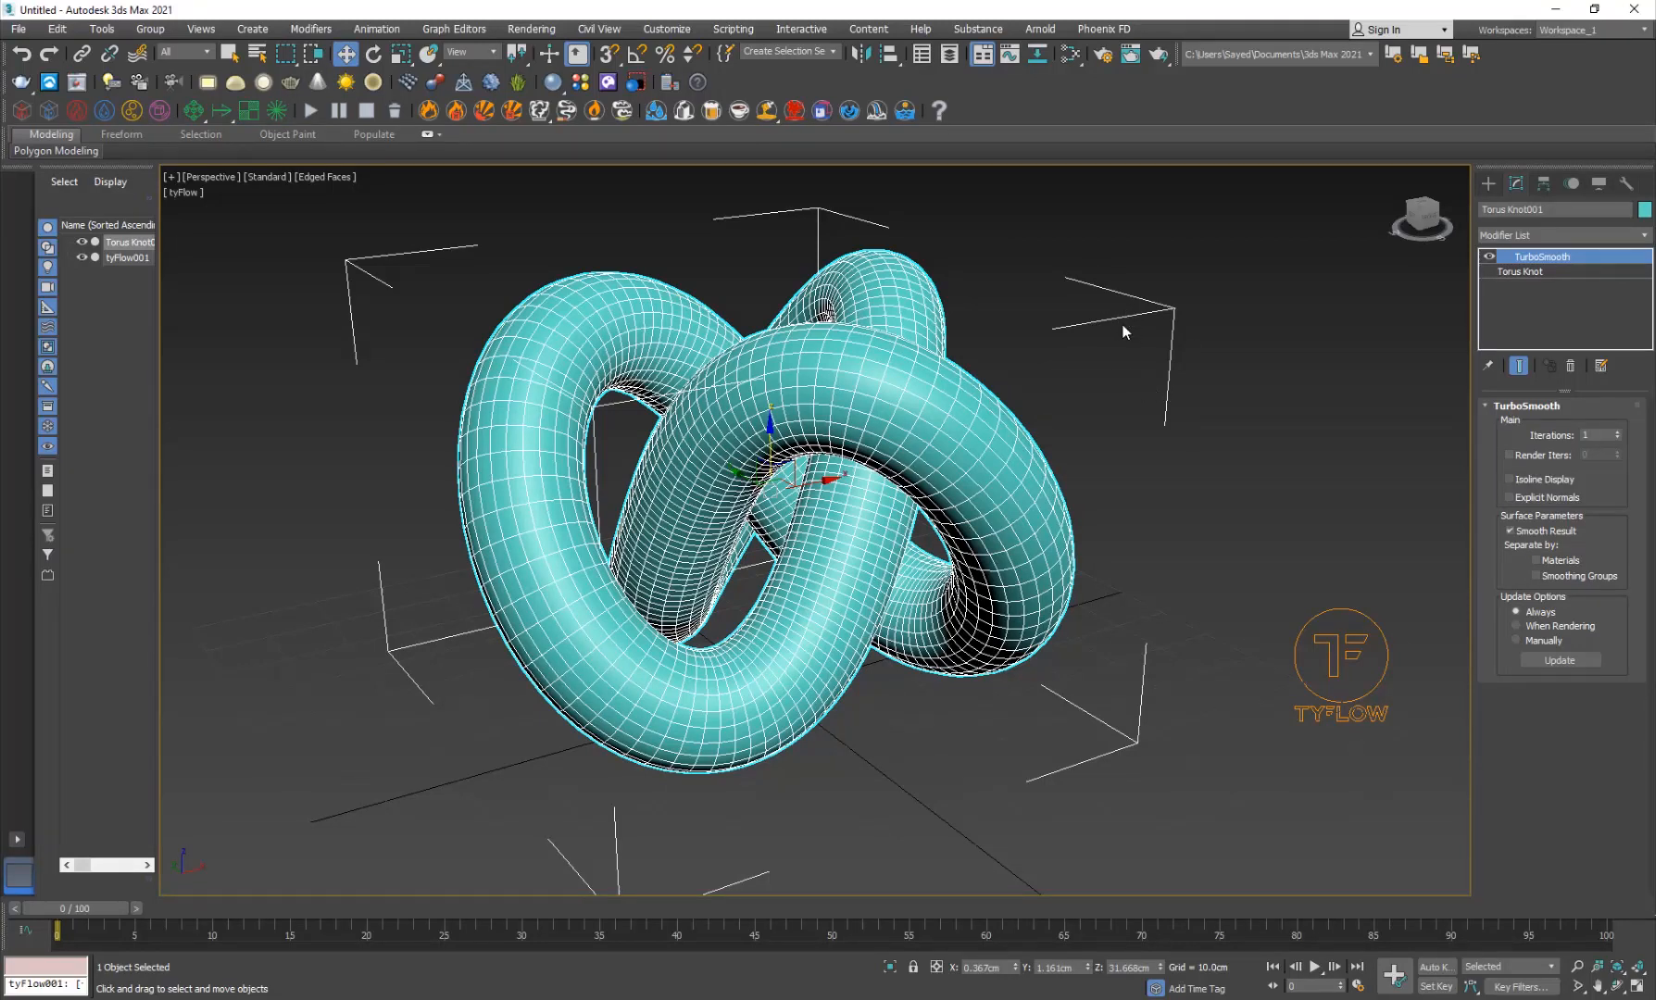
{"action": "key", "text": "j"}
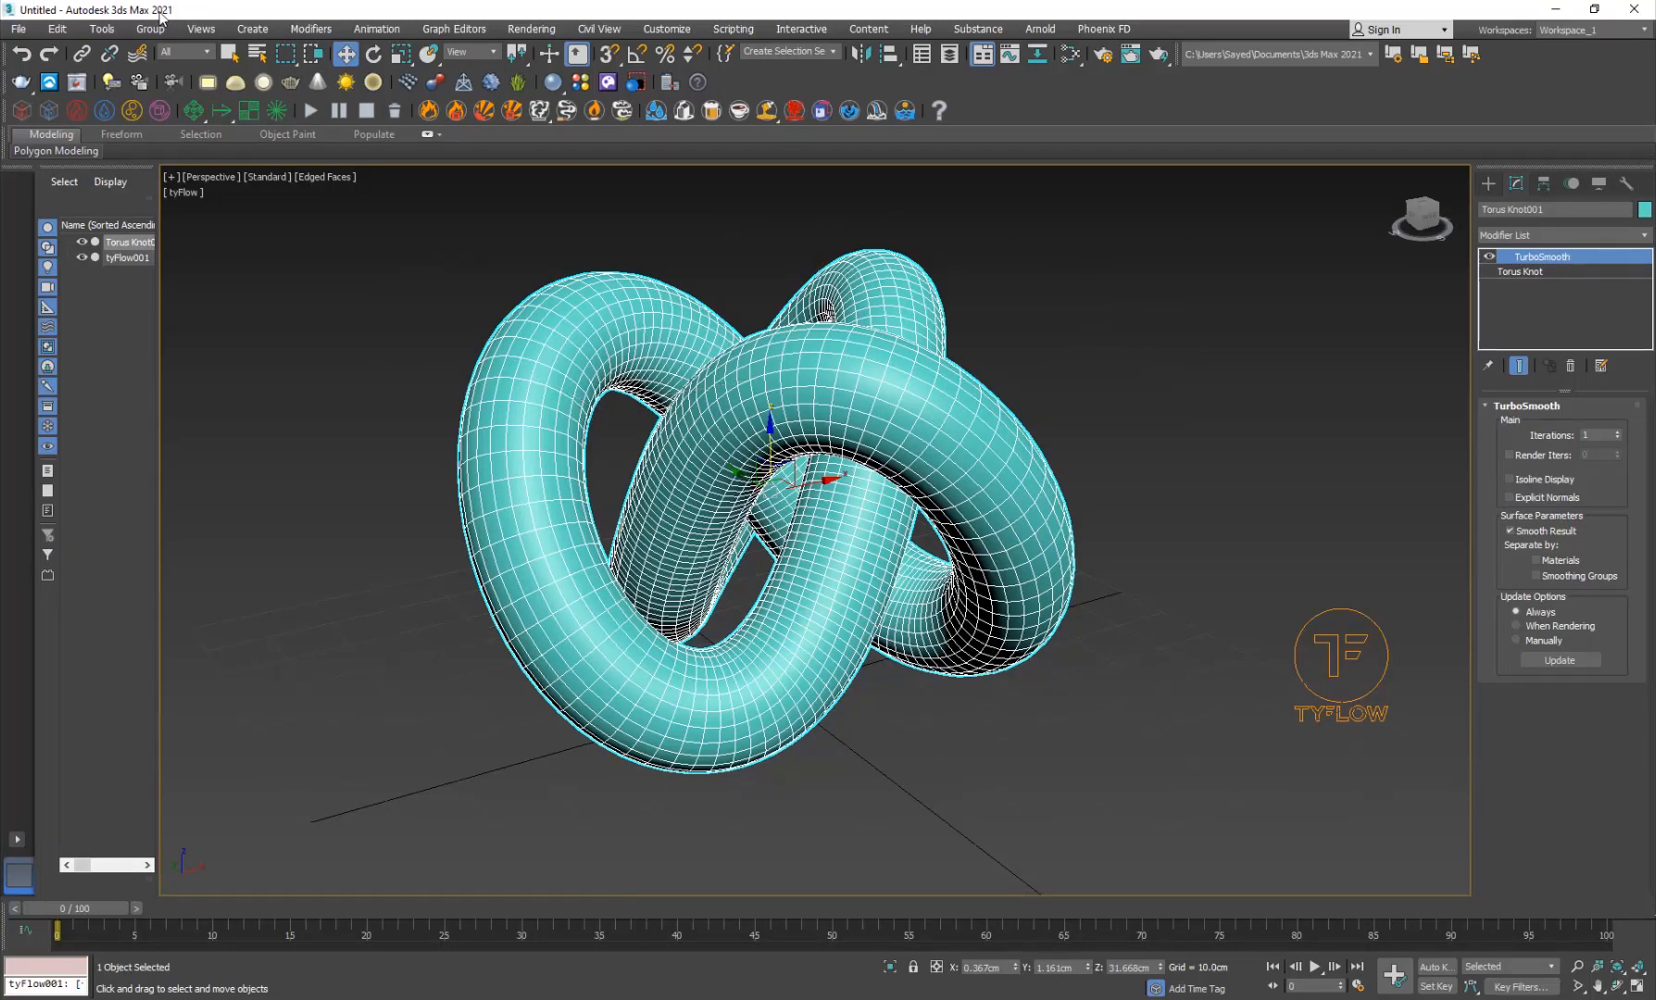
{"action": "middle_click_drag", "start_coordinate": [808, 652], "coordinate": [762, 666], "text": "alt"}
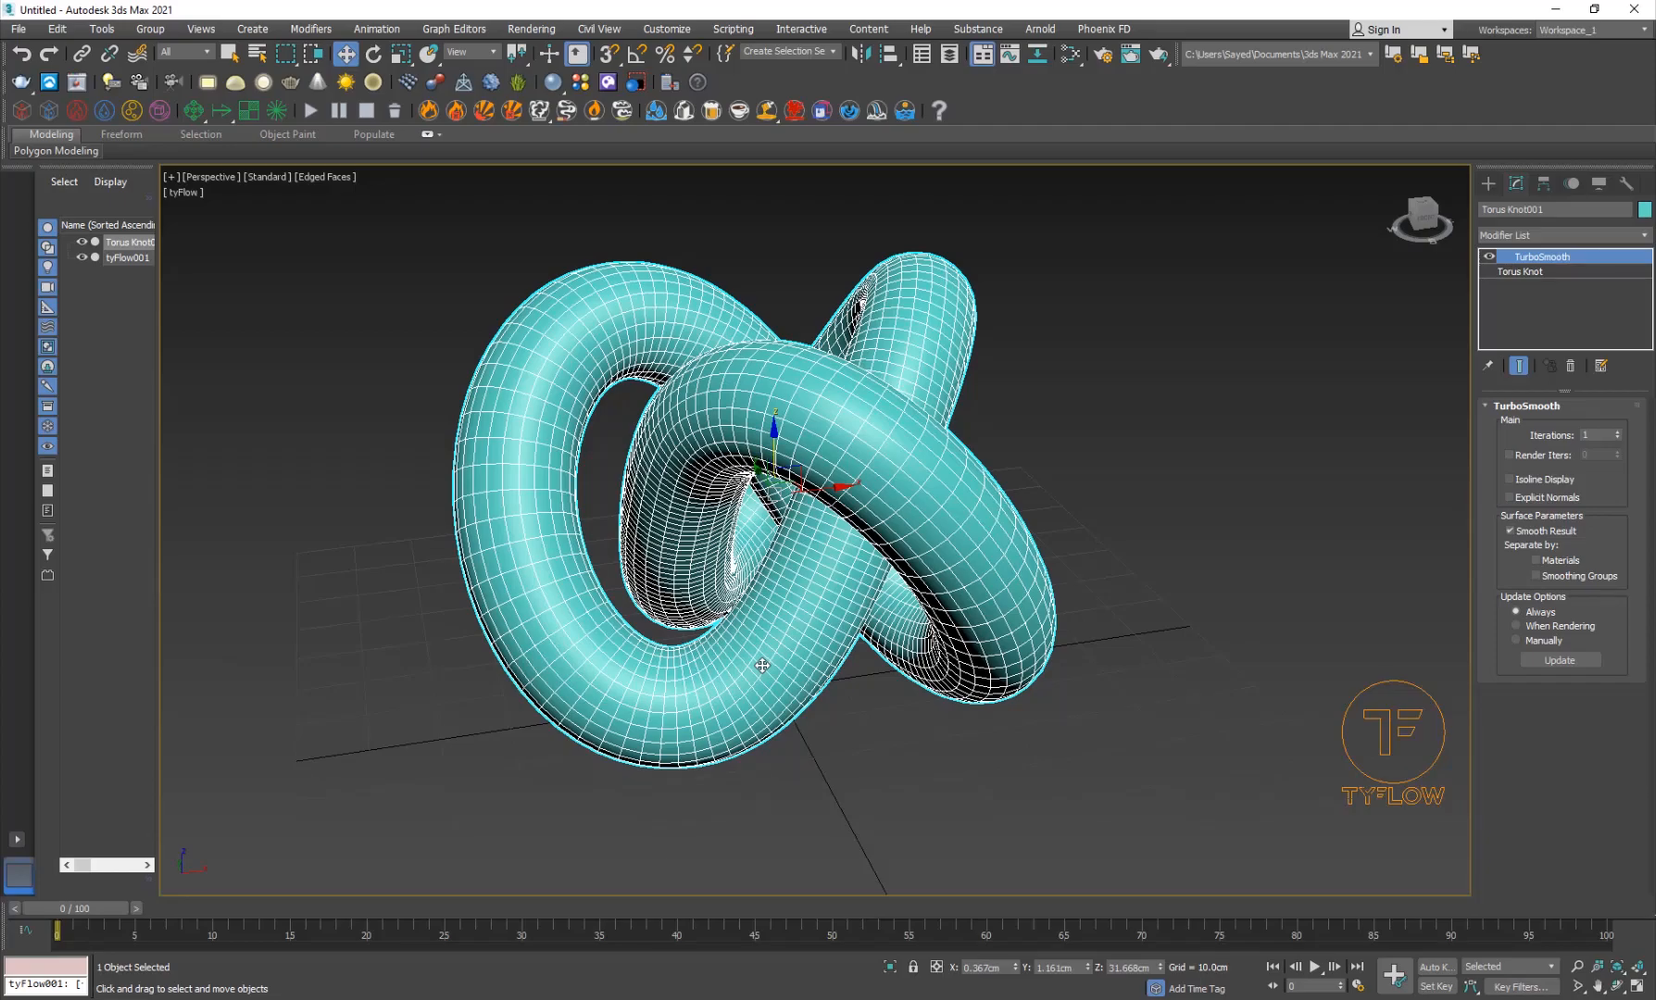
{"action": "mouse_move", "coordinate": [841, 682]}
{"action": "middle_mouse_down", "text": "alt"}
{"action": "mouse_move", "coordinate": [863, 747]}
{"action": "mouse_move", "coordinate": [889, 713]}
{"action": "mouse_move", "coordinate": [829, 708]}
{"action": "middle_mouse_up", "text": "alt"}
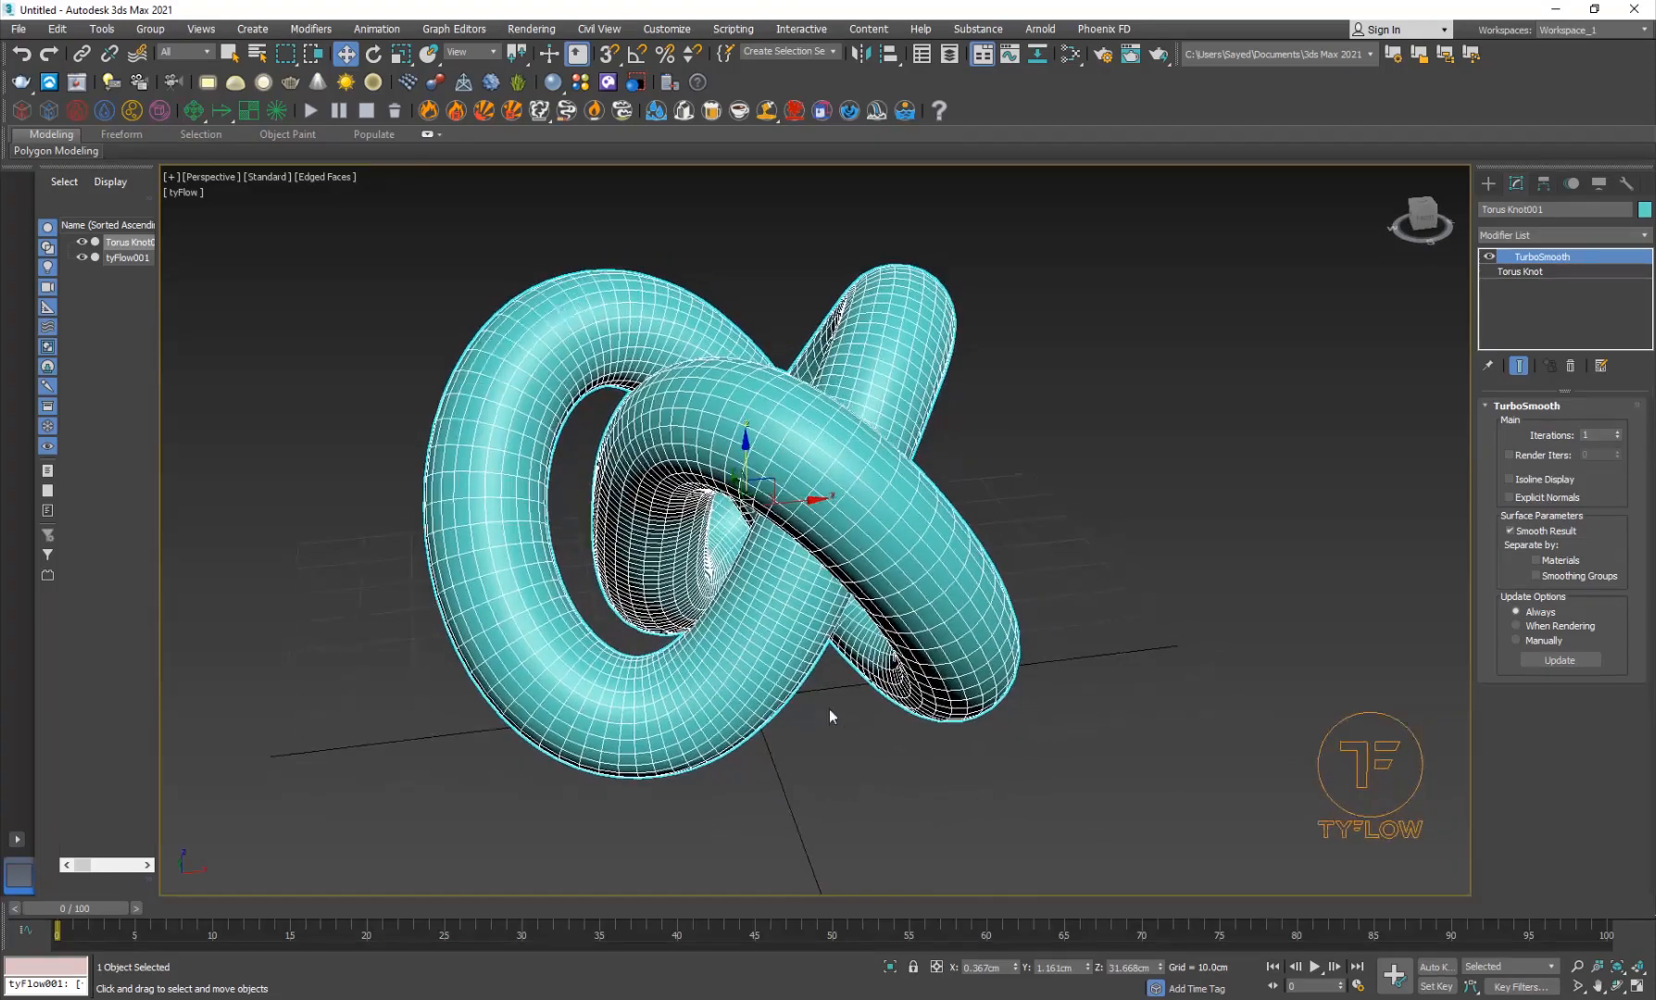
Step: Switch the viewport to wireframe, add a Shell modifier to the torus knot, and deselect it
{"action": "key", "text": "F3"}
{"action": "middle_click_drag", "start_coordinate": [678, 709], "coordinate": [823, 494], "text": "alt"}
{"action": "scroll", "coordinate": [823, 495], "scroll_direction": "up", "scroll_amount": 4}
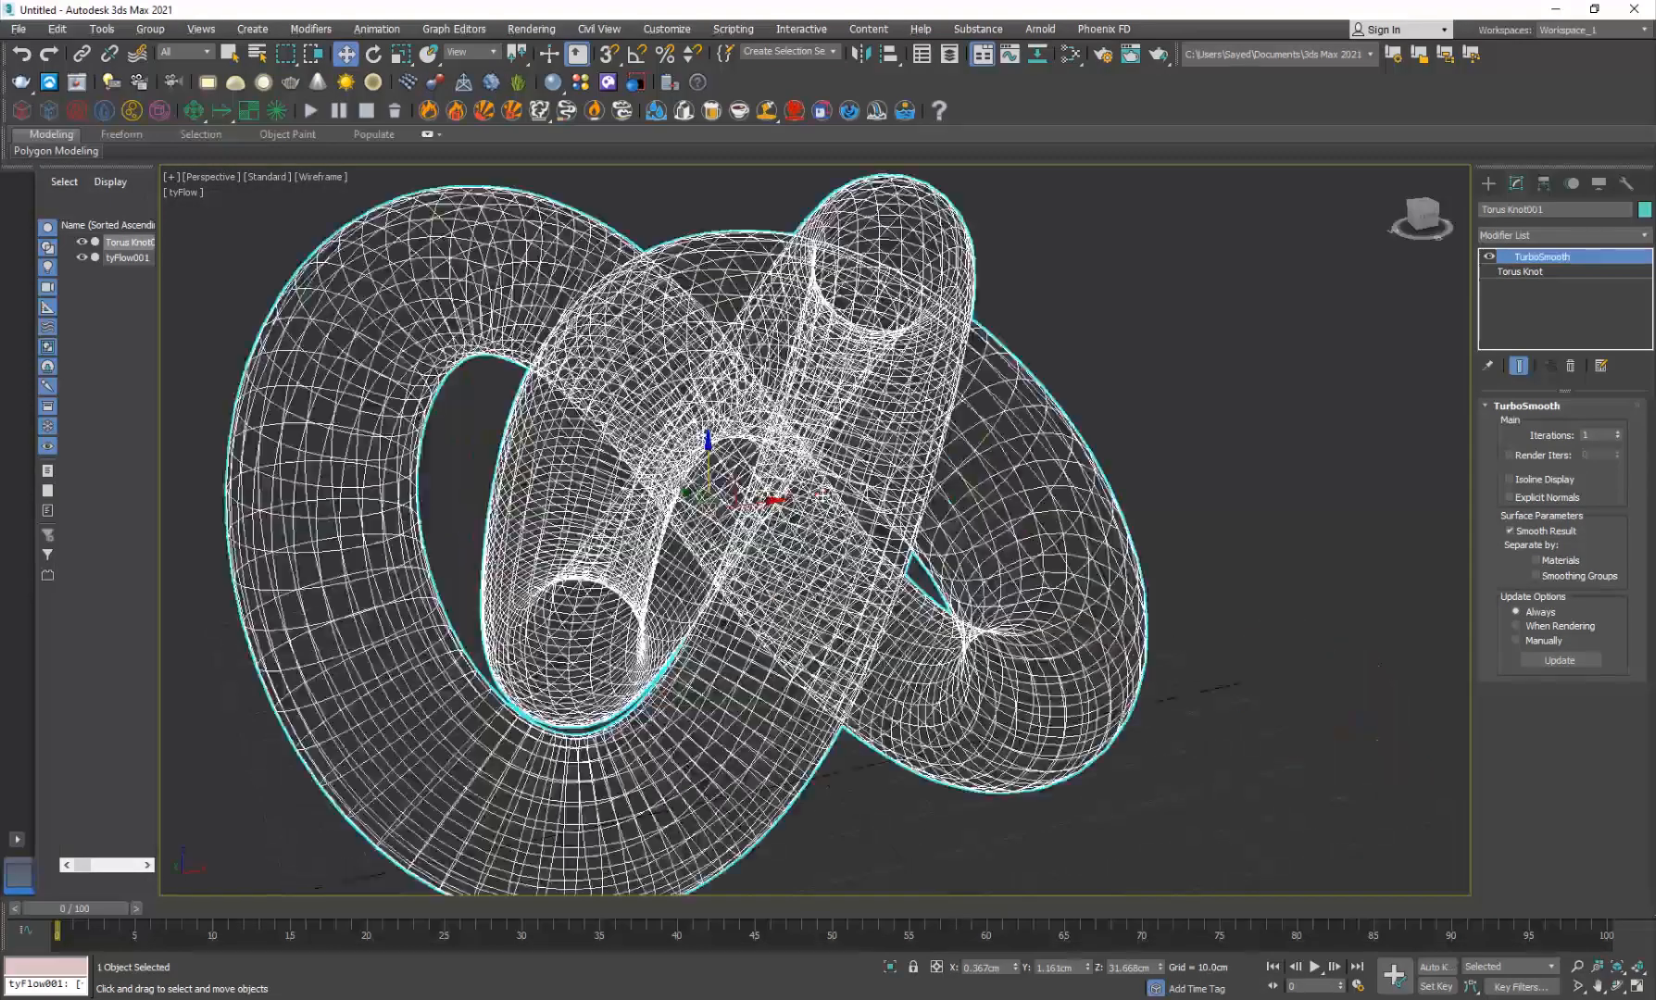
{"action": "scroll", "coordinate": [823, 494], "scroll_direction": "down", "scroll_amount": 2}
{"action": "left_click", "coordinate": [1544, 235]}
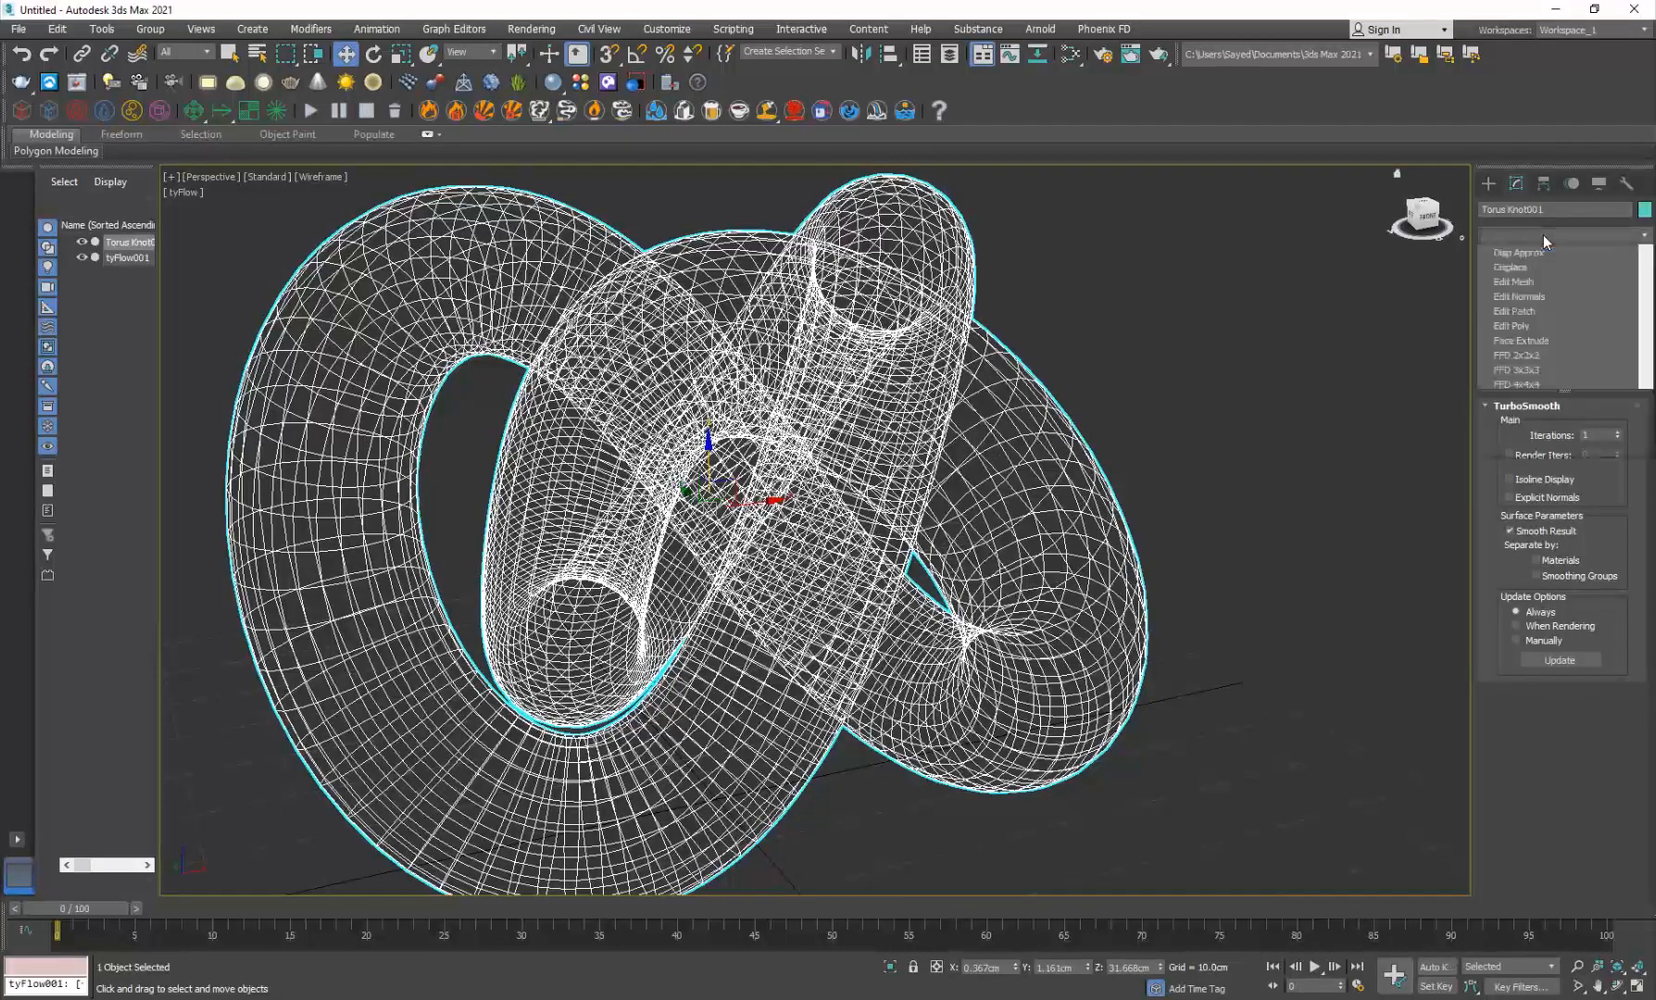
{"action": "type", "text": "hell"}
{"action": "left_click", "coordinate": [1522, 249]}
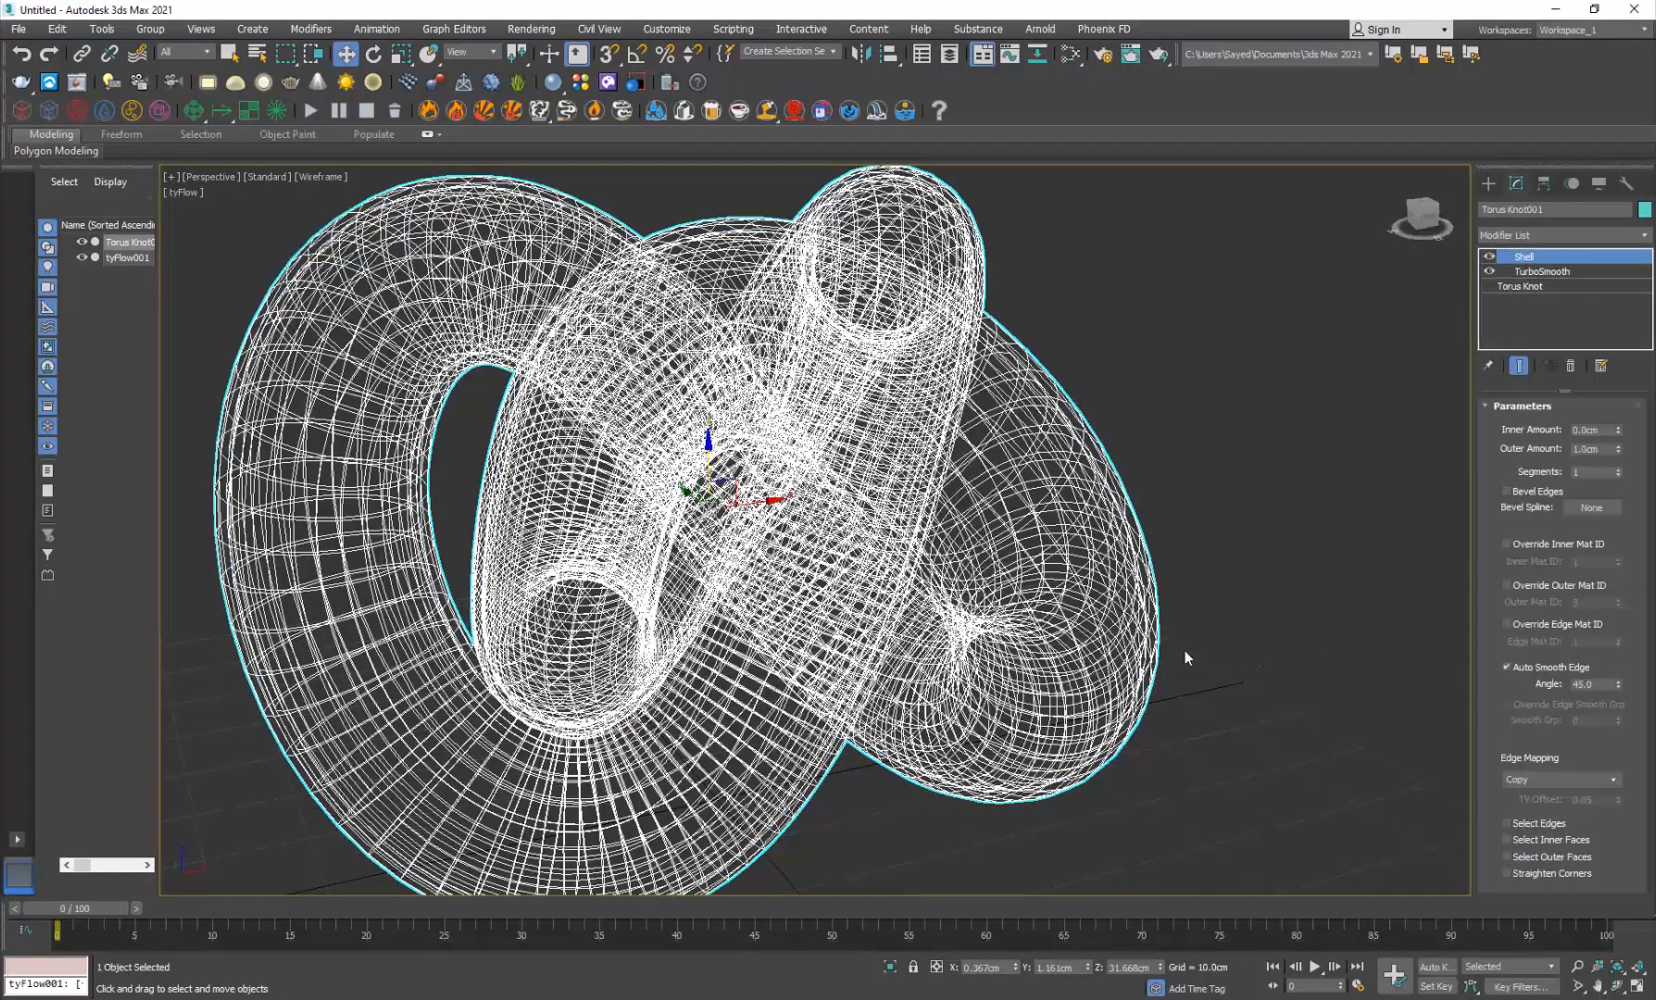
{"action": "left_click", "coordinate": [1346, 679]}
{"action": "scroll", "coordinate": [977, 620], "scroll_direction": "down", "scroll_amount": 2}
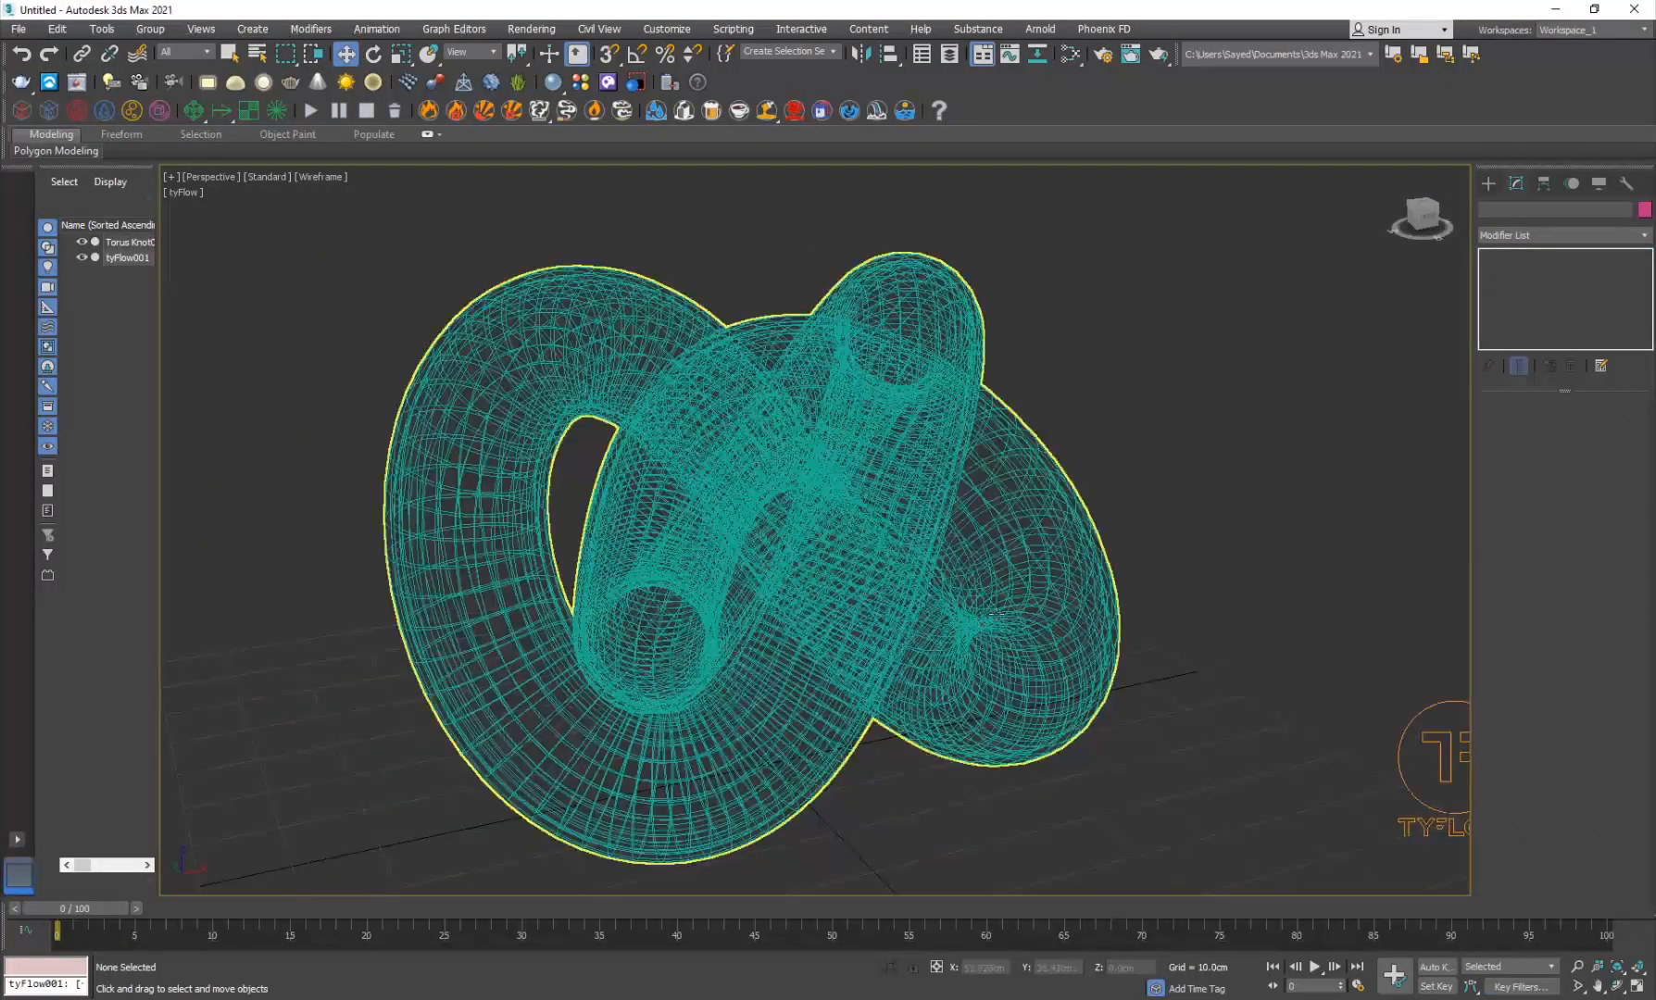
{"action": "mouse_move", "coordinate": [978, 619]}
{"action": "middle_mouse_down", "text": "alt"}
{"action": "mouse_move", "coordinate": [995, 537]}
{"action": "mouse_move", "coordinate": [973, 622]}
{"action": "middle_mouse_up", "text": "alt"}
{"action": "key", "text": "alt+w"}
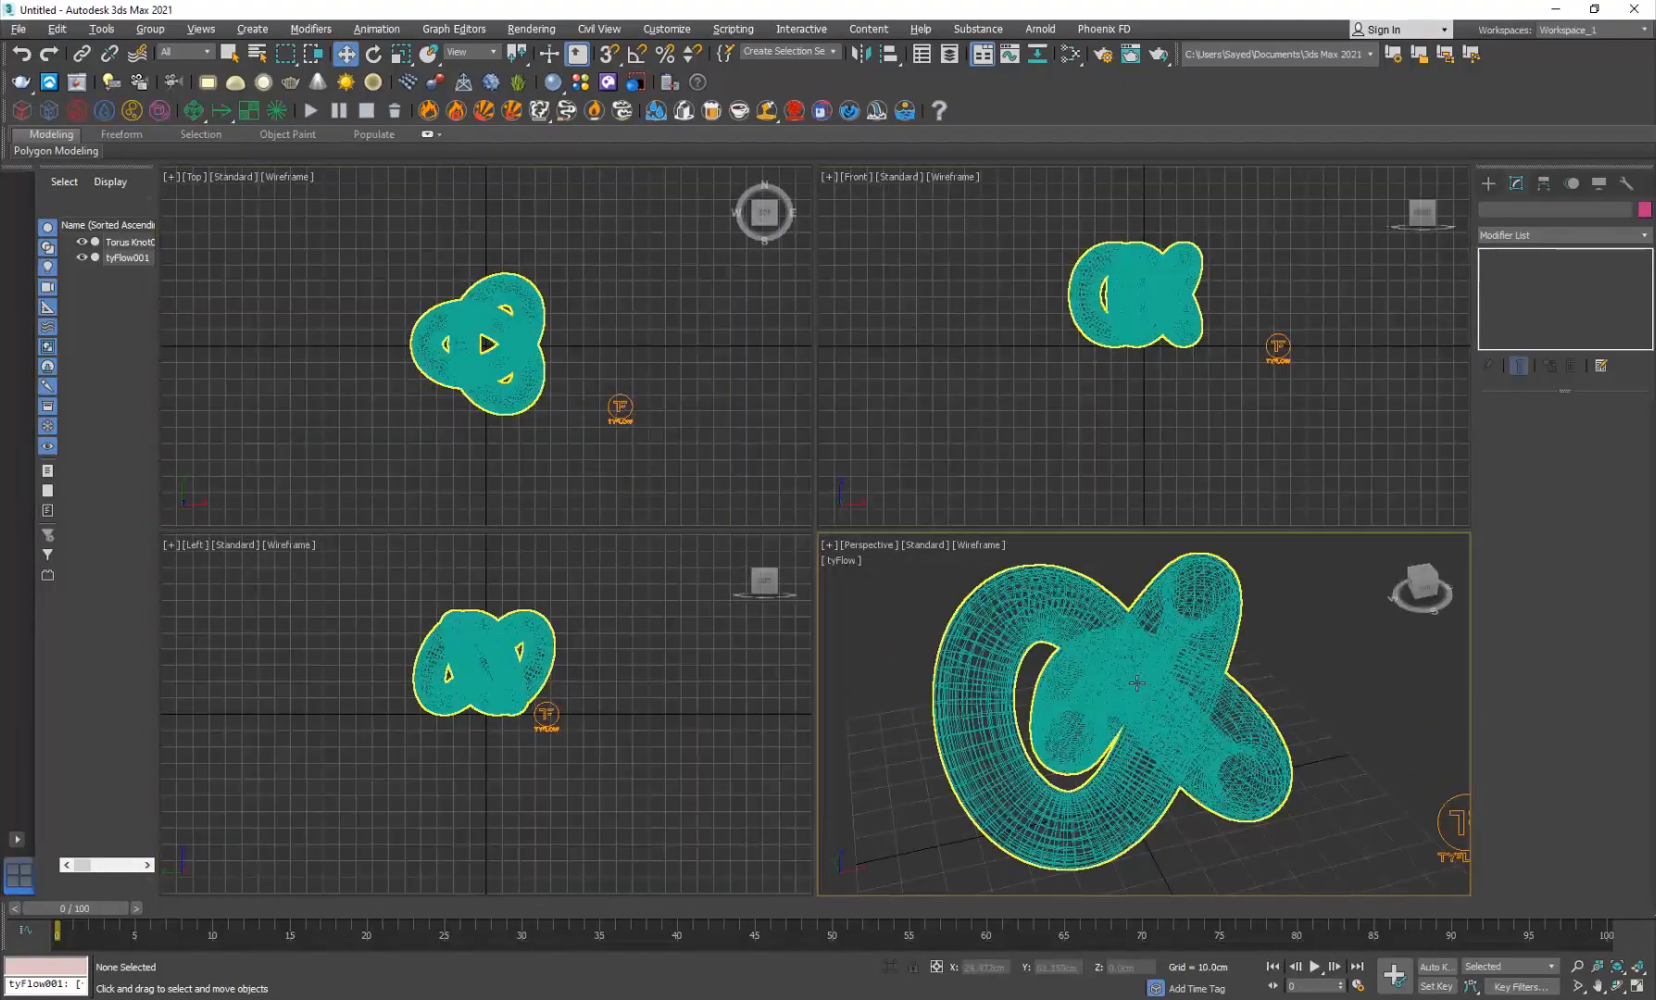
{"action": "key", "text": "alt+w"}
Step: Review the display unit scale and system unit settings without changing them
{"action": "left_click", "coordinate": [663, 30]}
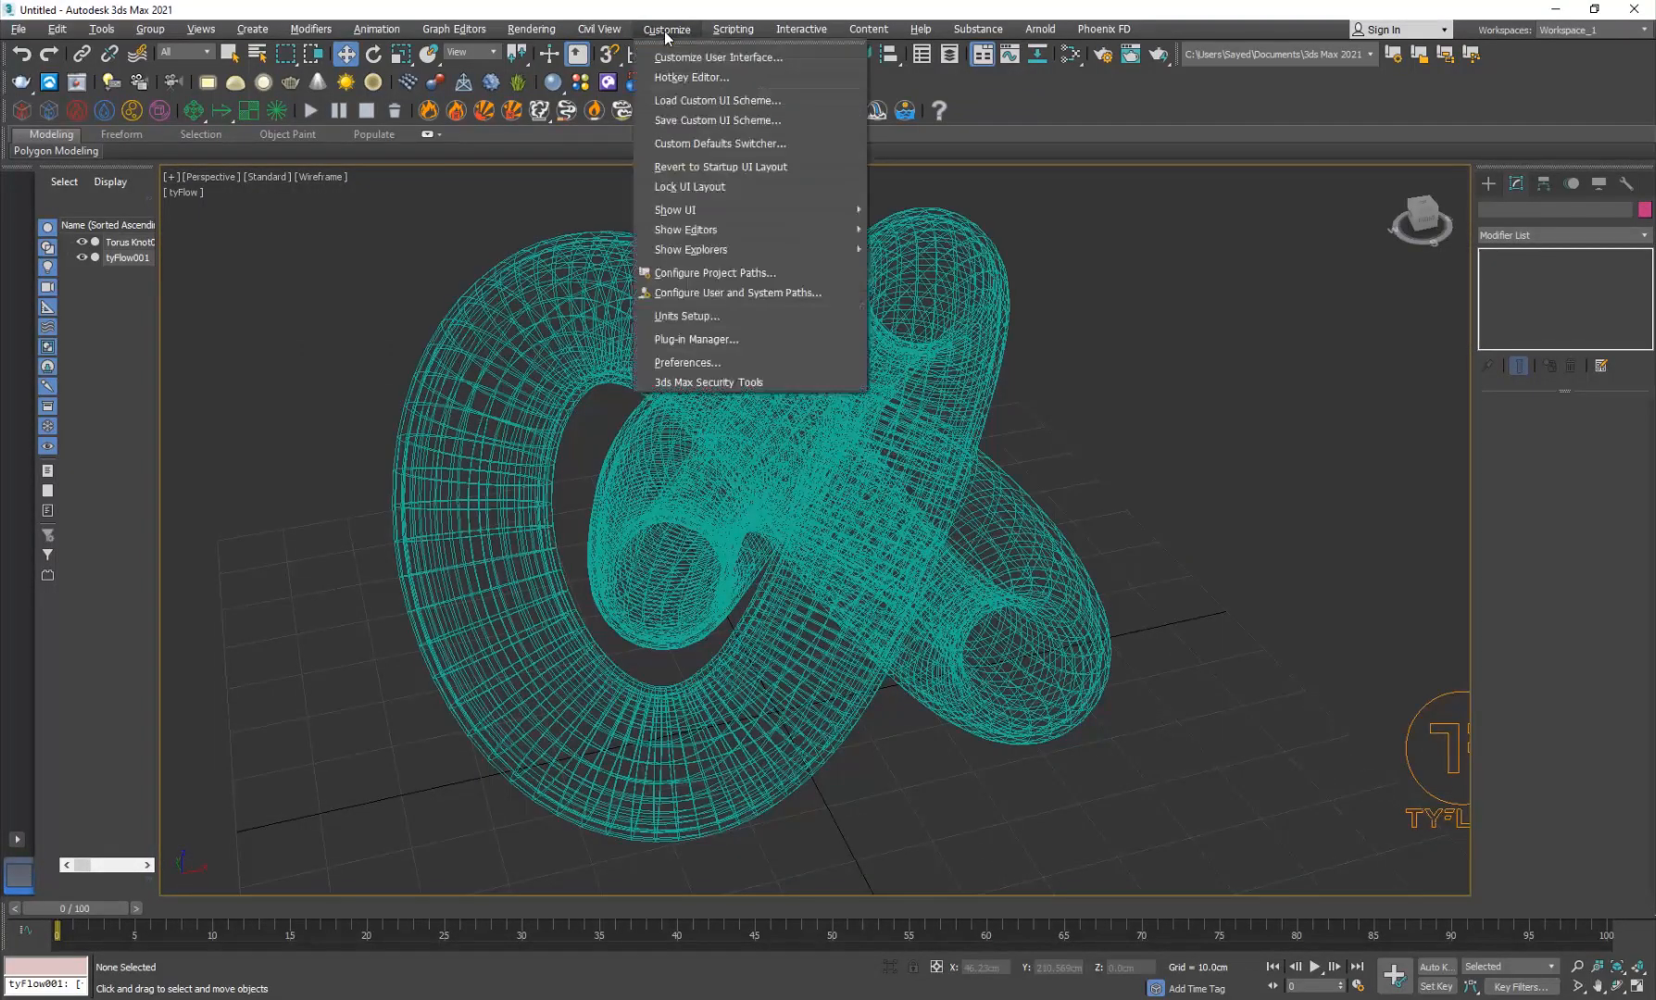
{"action": "left_click", "coordinate": [696, 324]}
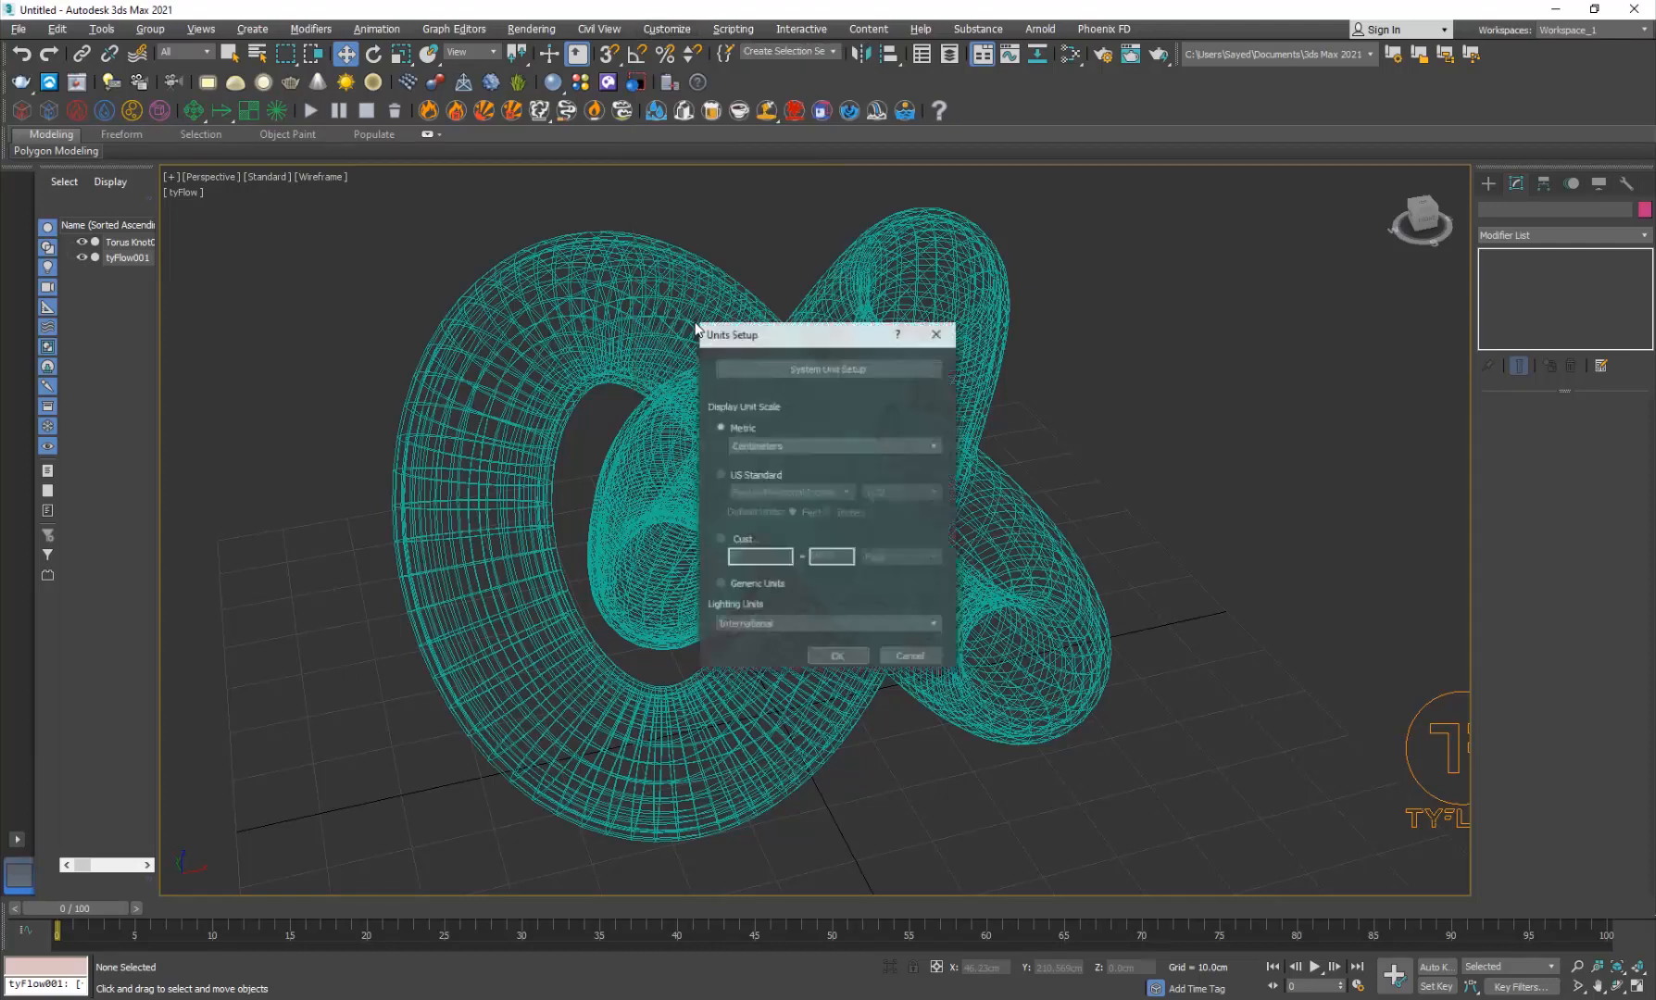
{"action": "left_click", "coordinate": [757, 449]}
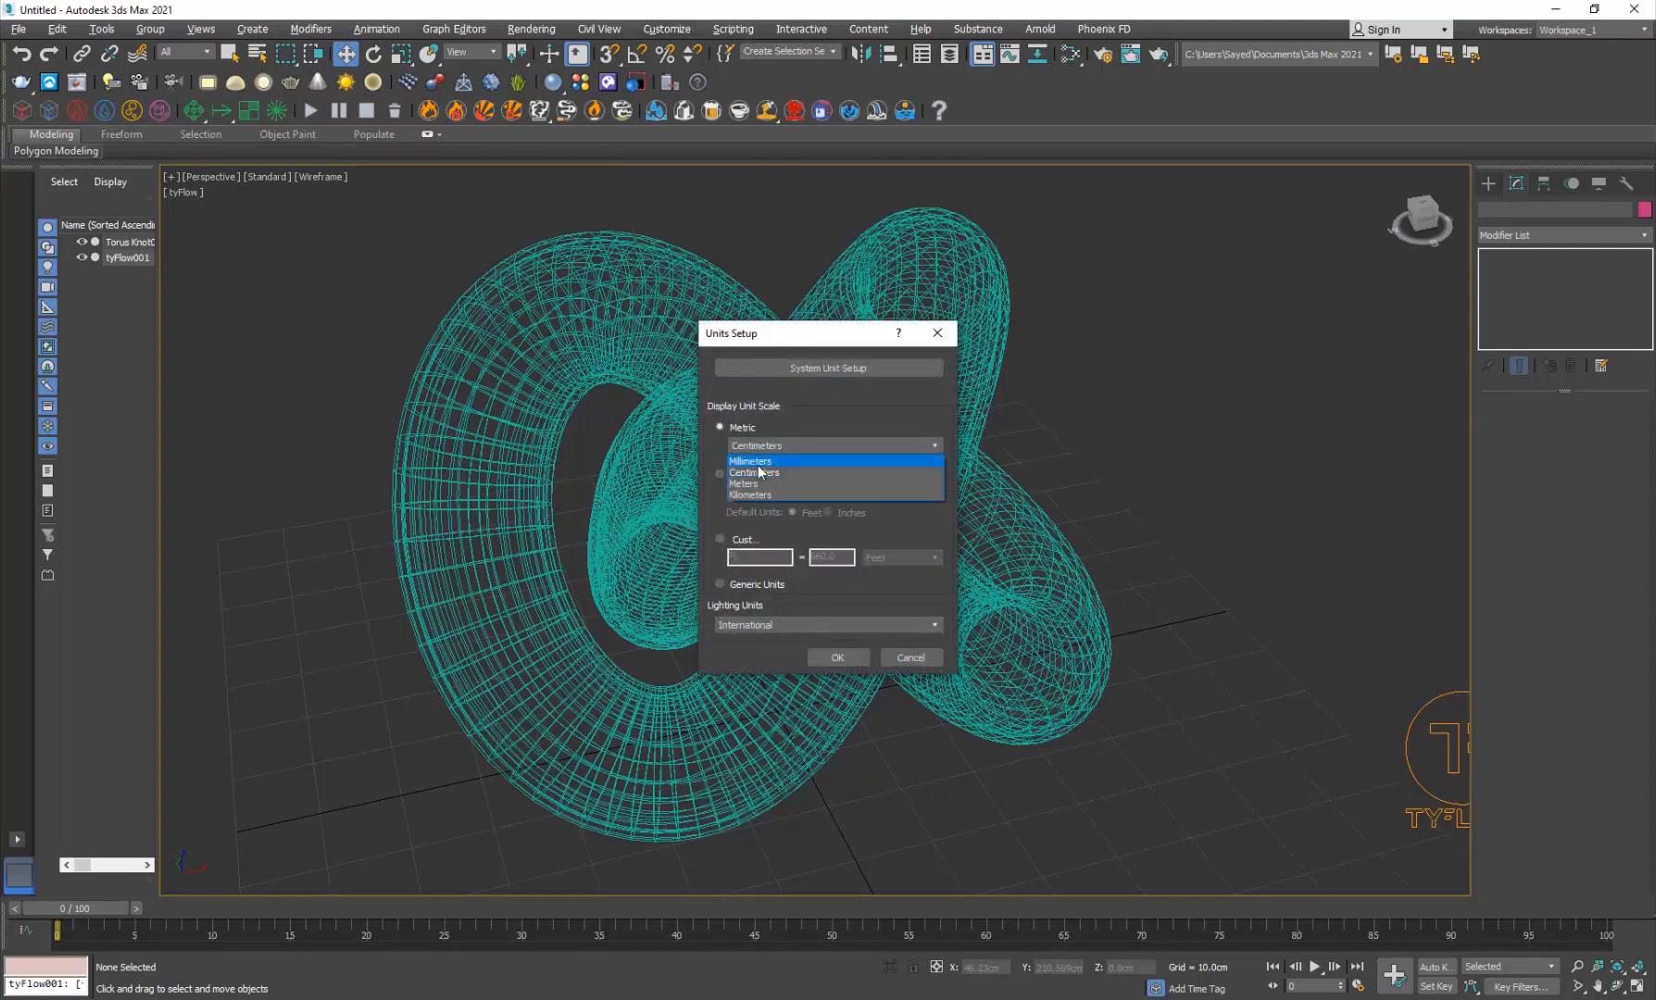
{"action": "left_click", "coordinate": [812, 363]}
{"action": "left_click", "coordinate": [812, 364]}
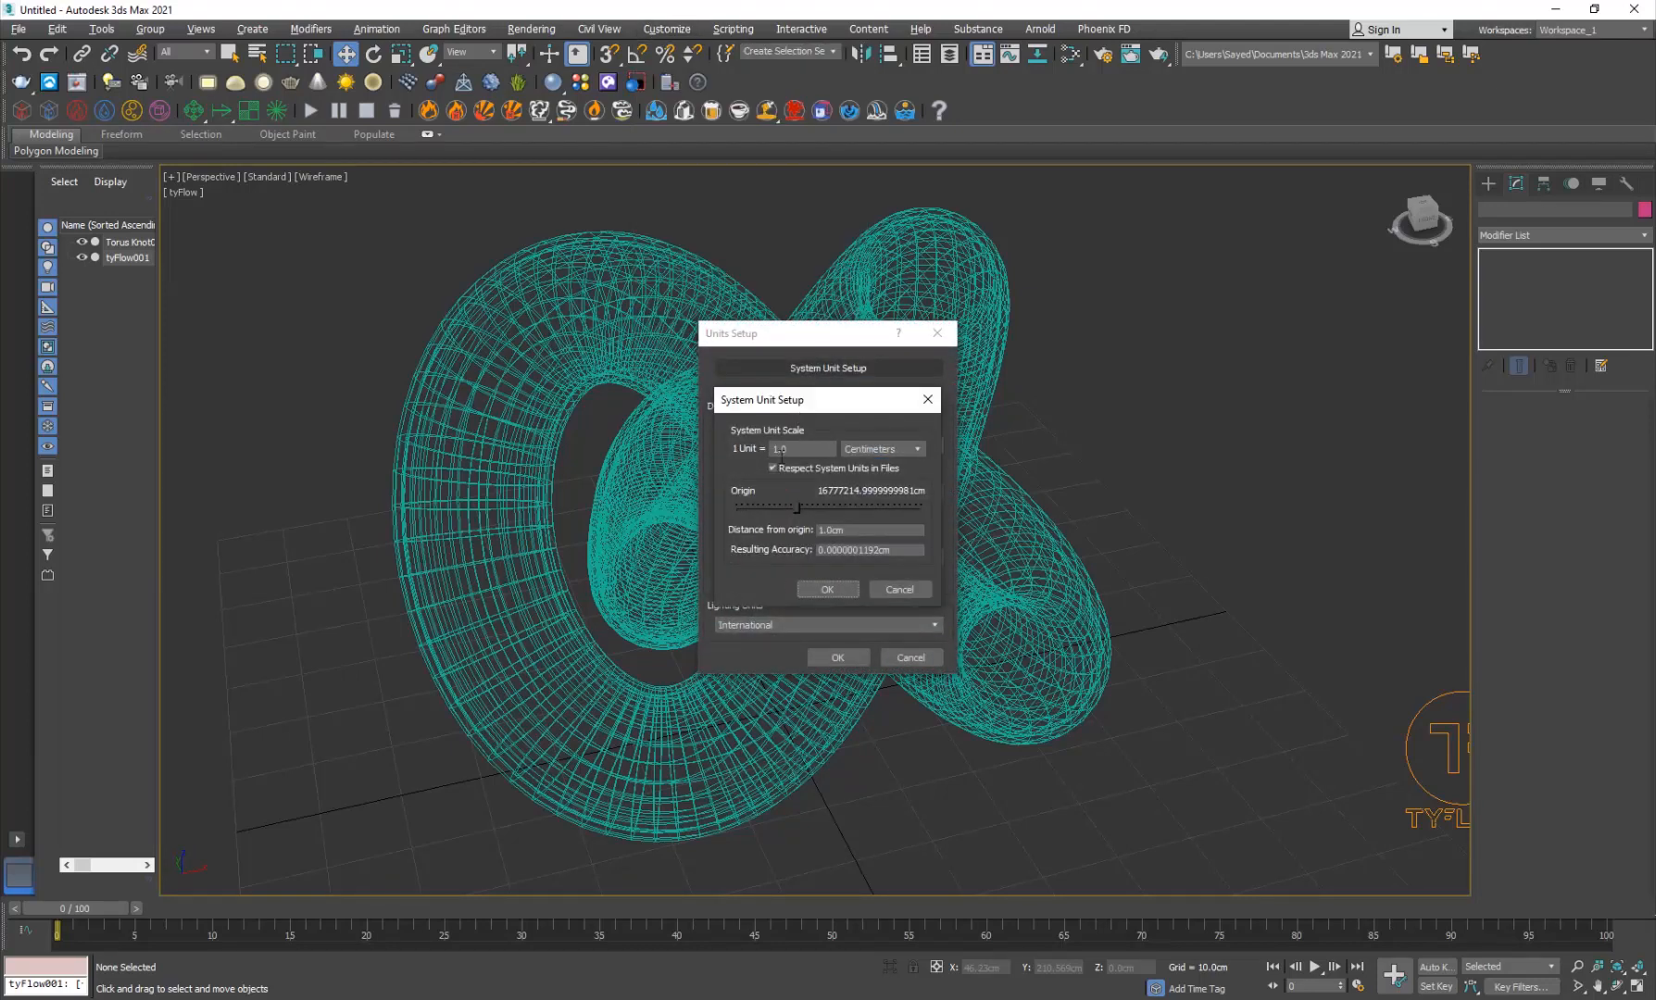
{"action": "left_click", "coordinate": [899, 592]}
{"action": "left_click", "coordinate": [910, 653]}
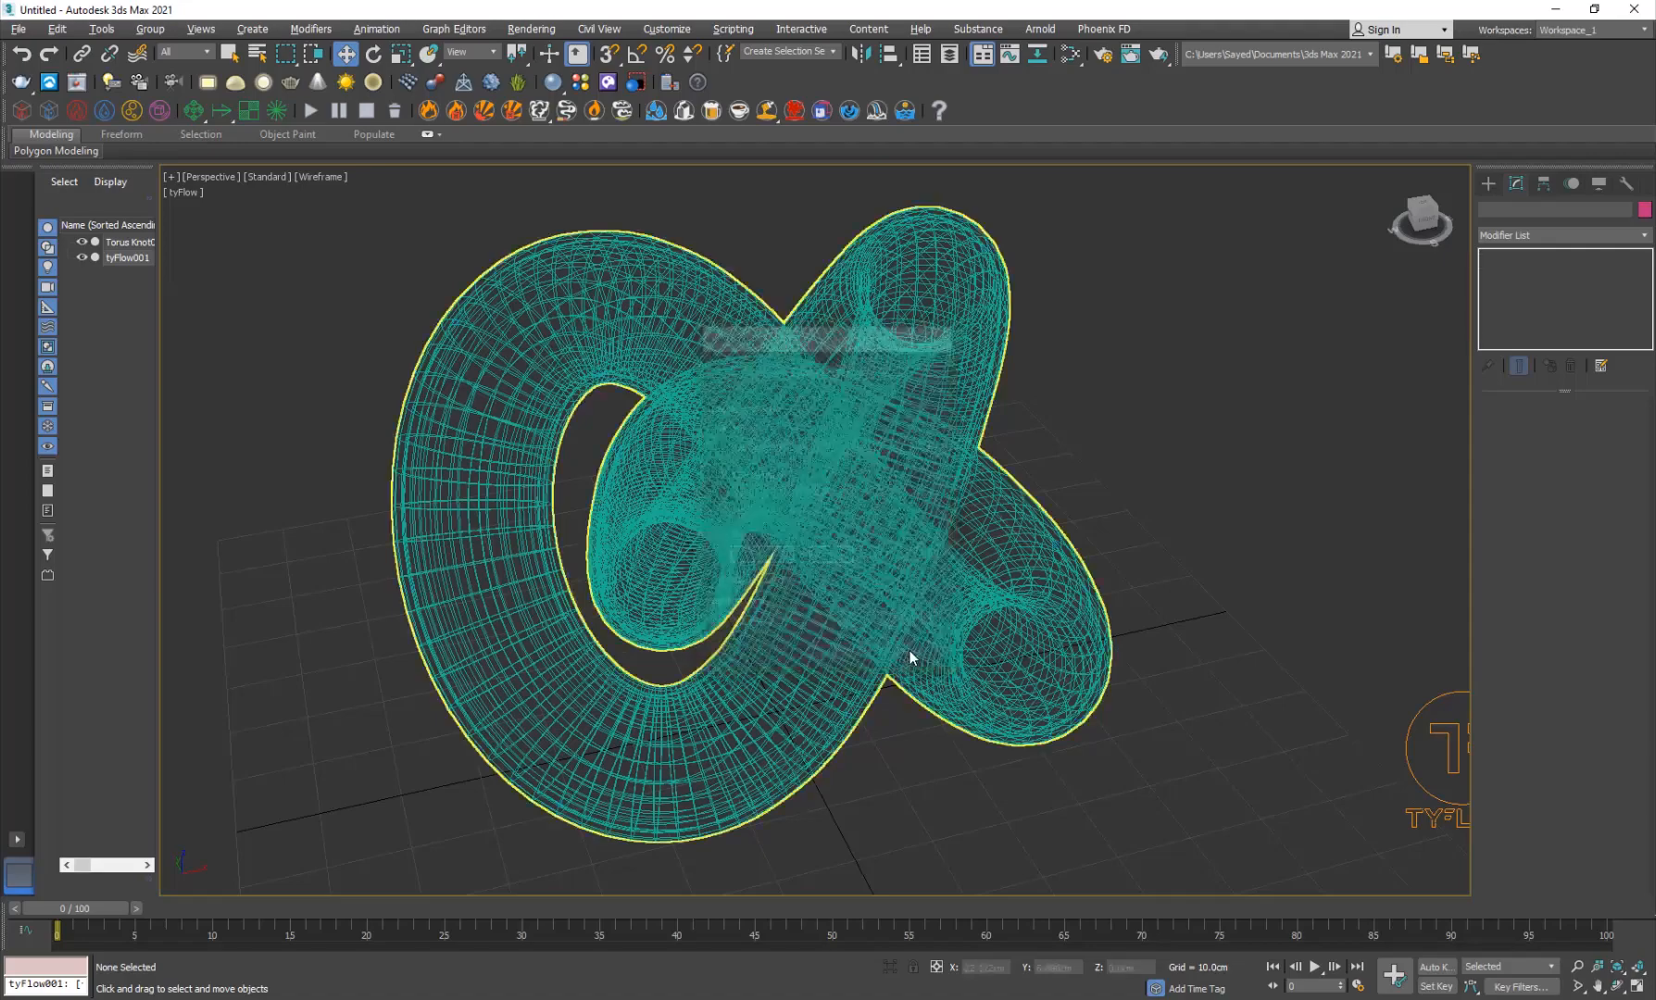
Step: Create a small rectangular tyIcon helper in the Top view, over the torus knot
{"action": "middle_click_drag", "start_coordinate": [893, 693], "coordinate": [838, 574], "text": "alt"}
{"action": "scroll", "coordinate": [838, 574], "scroll_direction": "down", "scroll_amount": 3}
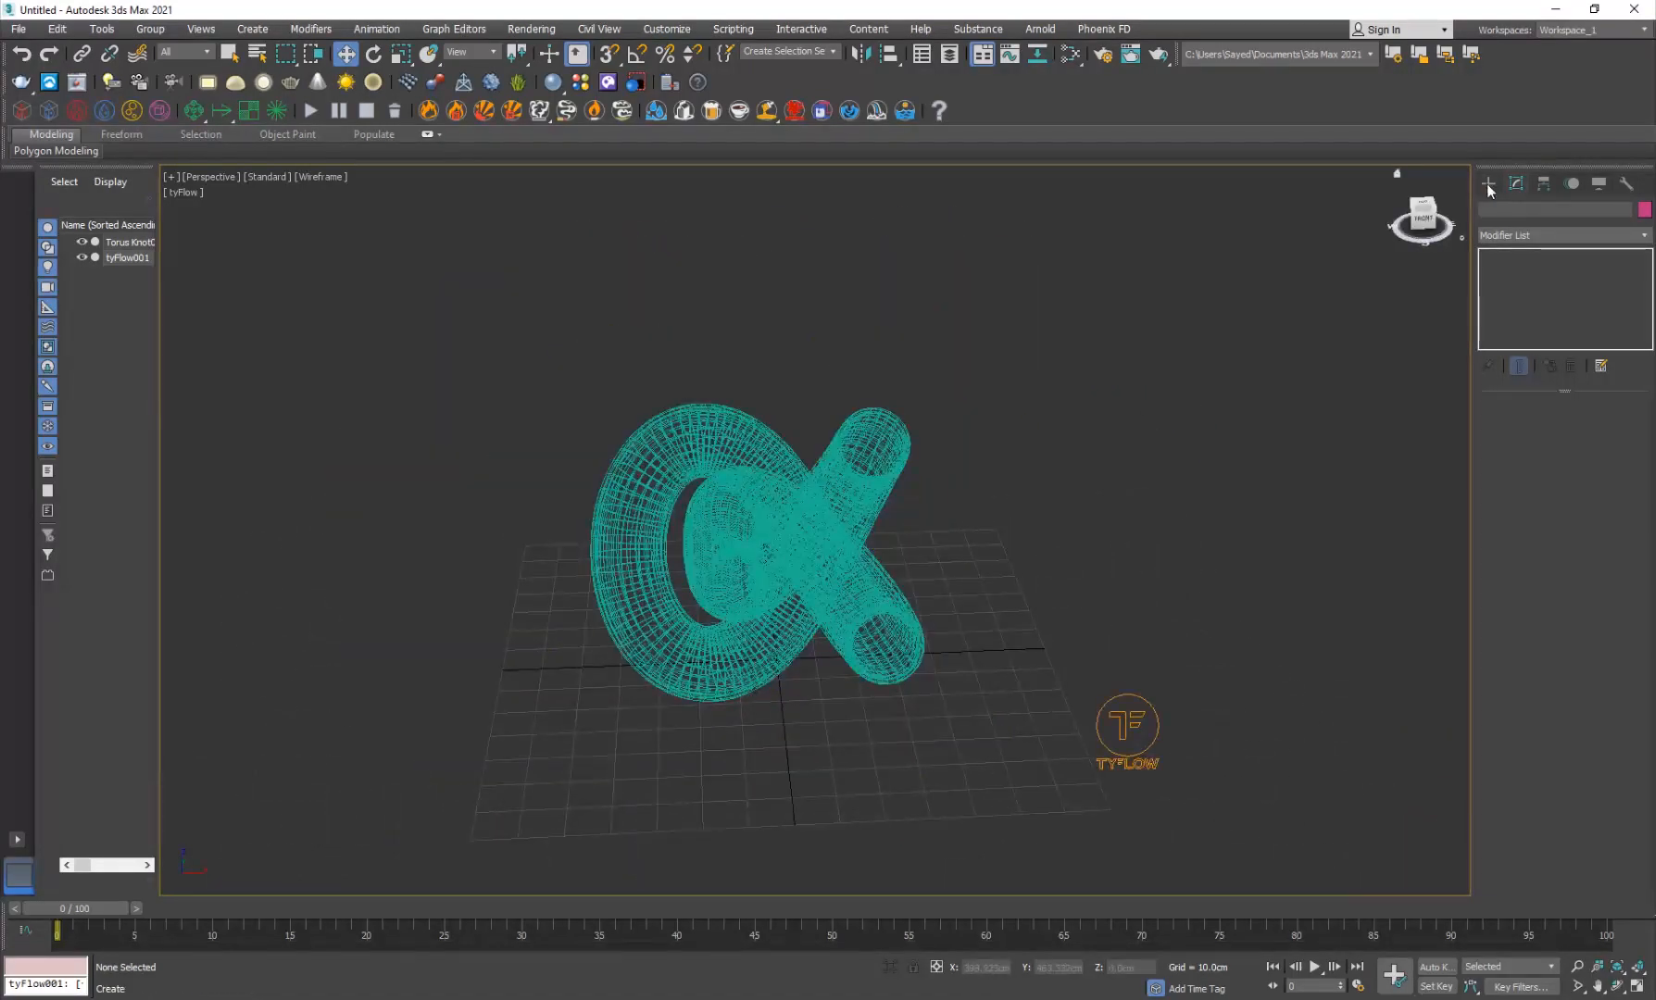
{"action": "left_click", "coordinate": [1488, 184]}
{"action": "left_click", "coordinate": [1562, 210]}
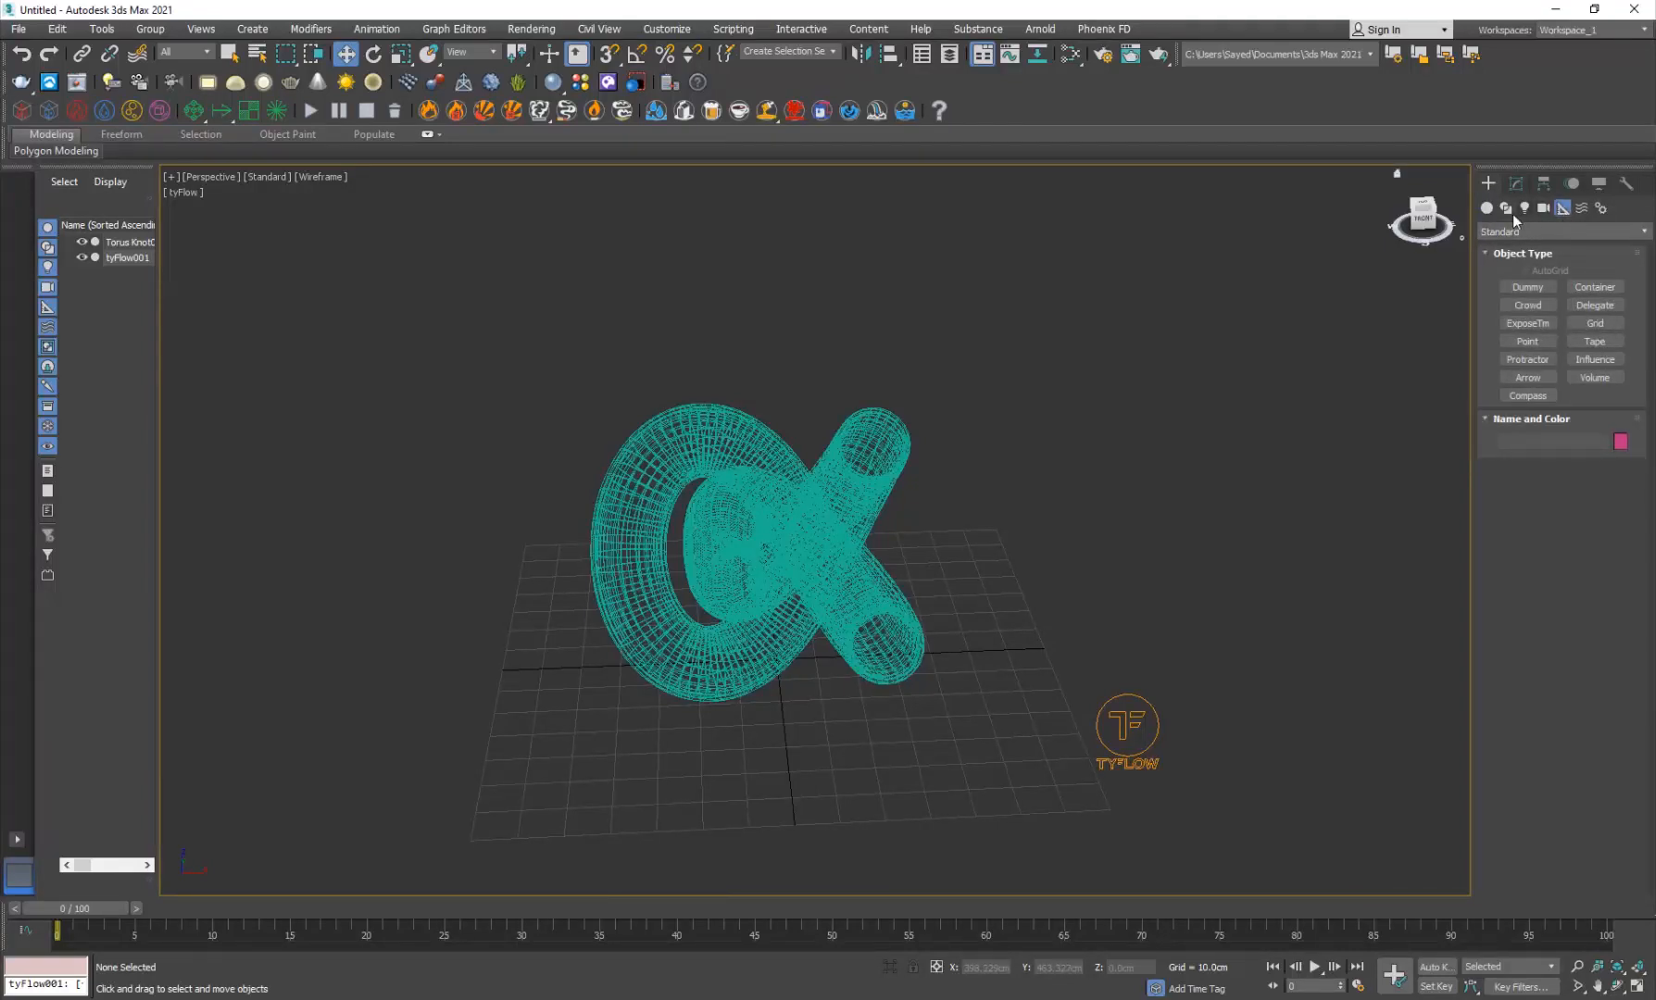
{"action": "left_click", "coordinate": [1487, 208]}
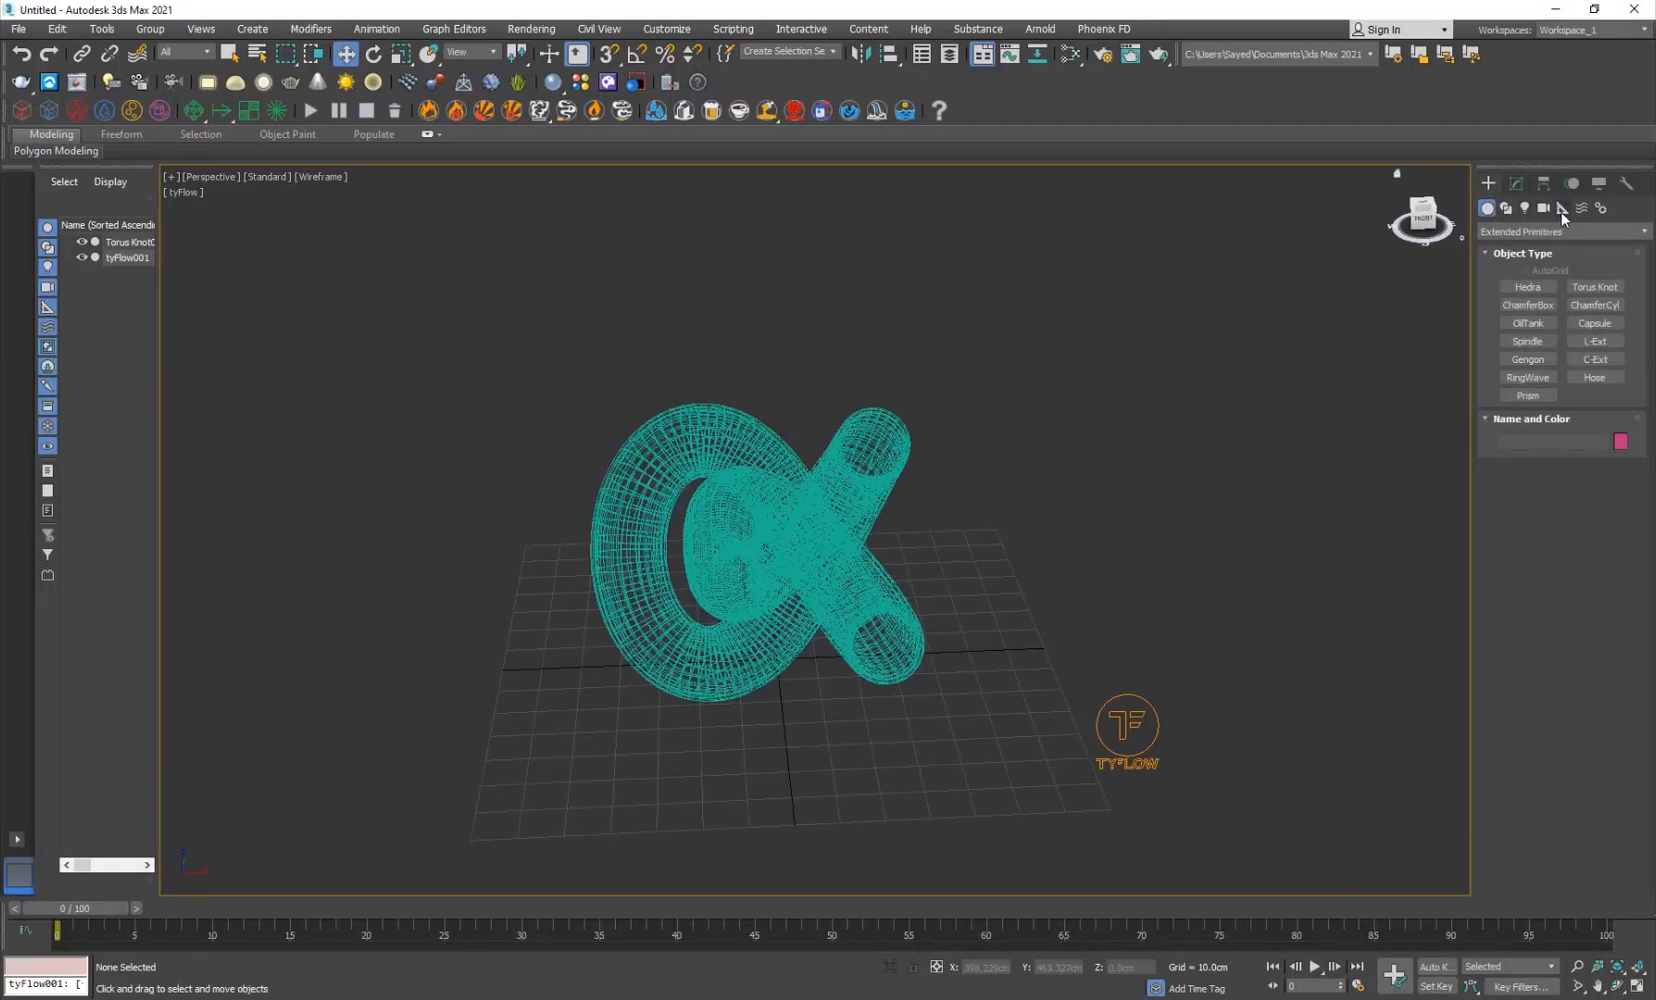
{"action": "left_click", "coordinate": [1561, 209]}
{"action": "left_click", "coordinate": [1536, 232]}
{"action": "left_click", "coordinate": [1506, 390]}
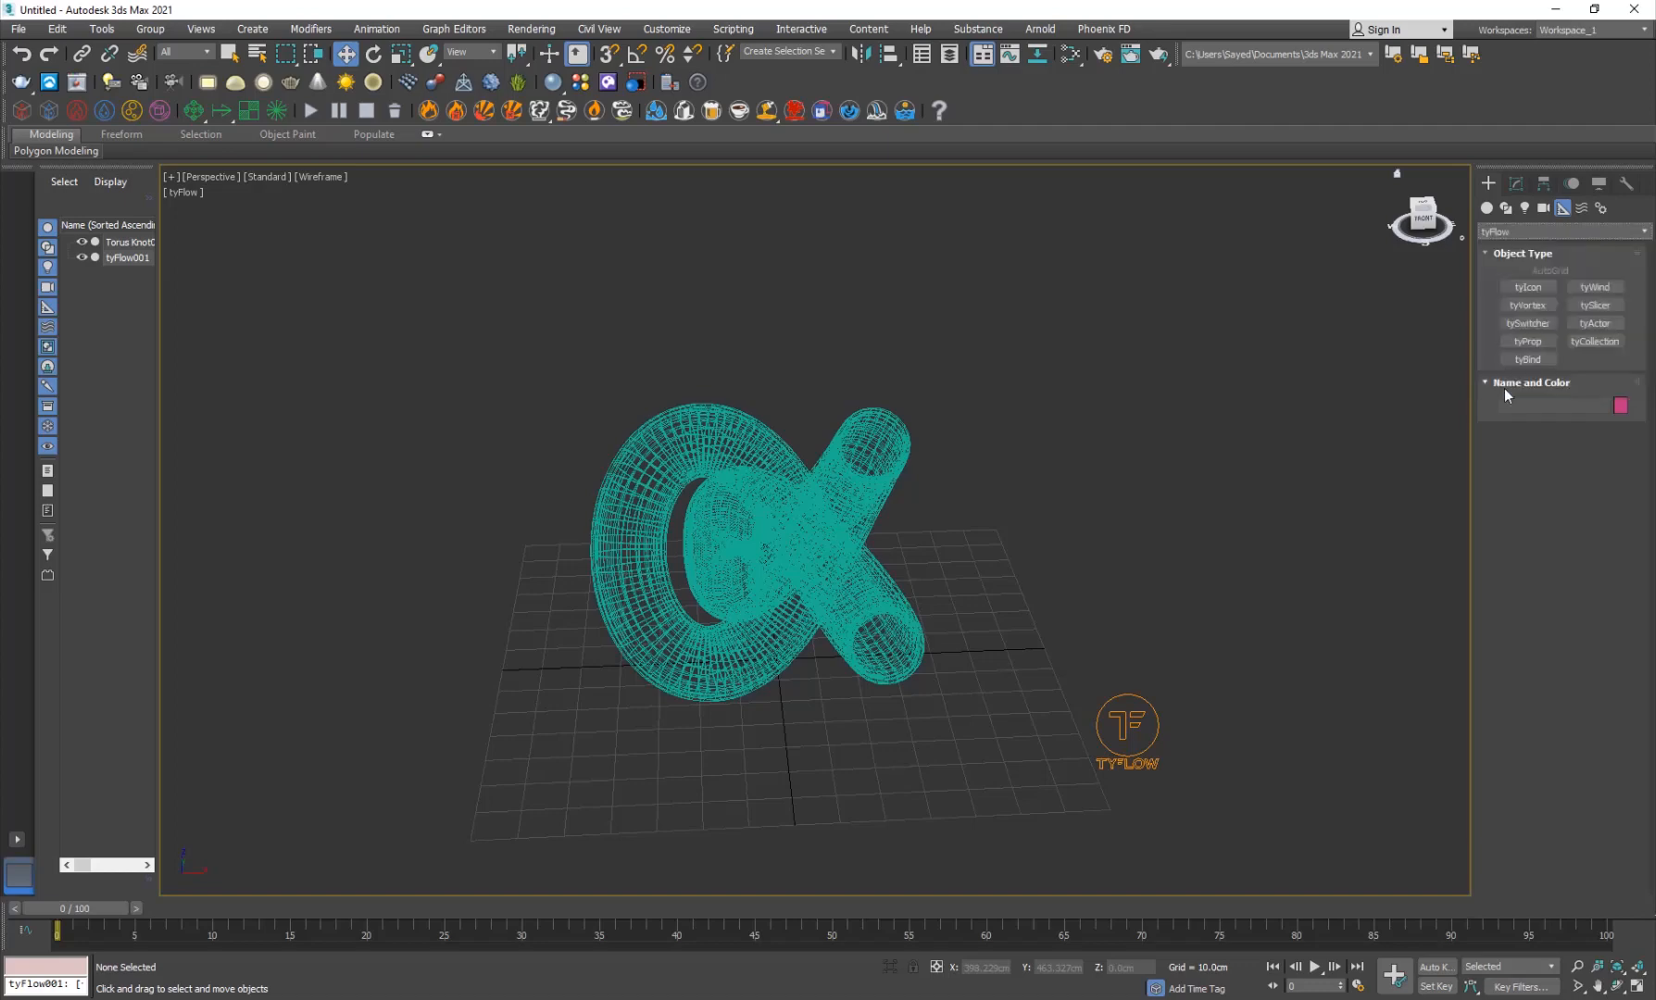
{"action": "left_click", "coordinate": [1528, 287]}
{"action": "key", "text": "alt+w"}
{"action": "scroll", "coordinate": [535, 367], "scroll_direction": "up", "scroll_amount": 8}
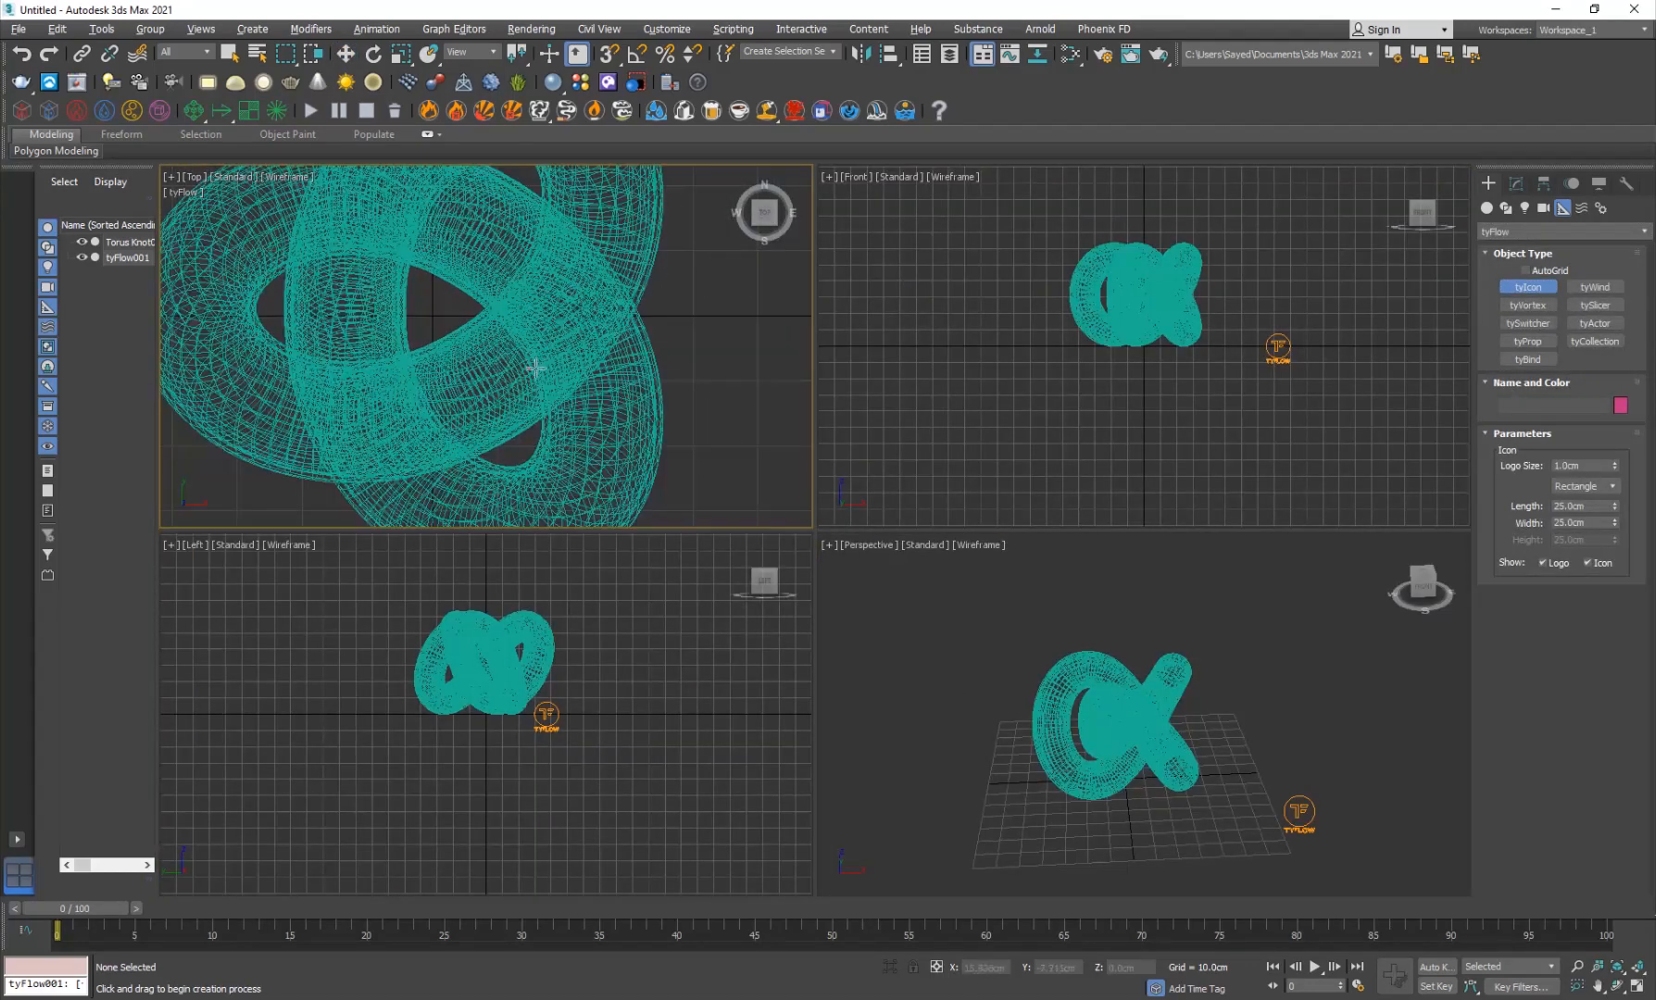
{"action": "left_click_drag", "start_coordinate": [461, 375], "coordinate": [514, 414]}
{"action": "key", "text": "w"}
Step: Raise the tyIcon in the perspective view and position it inside the upper part of the torus knot's hollow tube
{"action": "right_click", "coordinate": [1324, 734]}
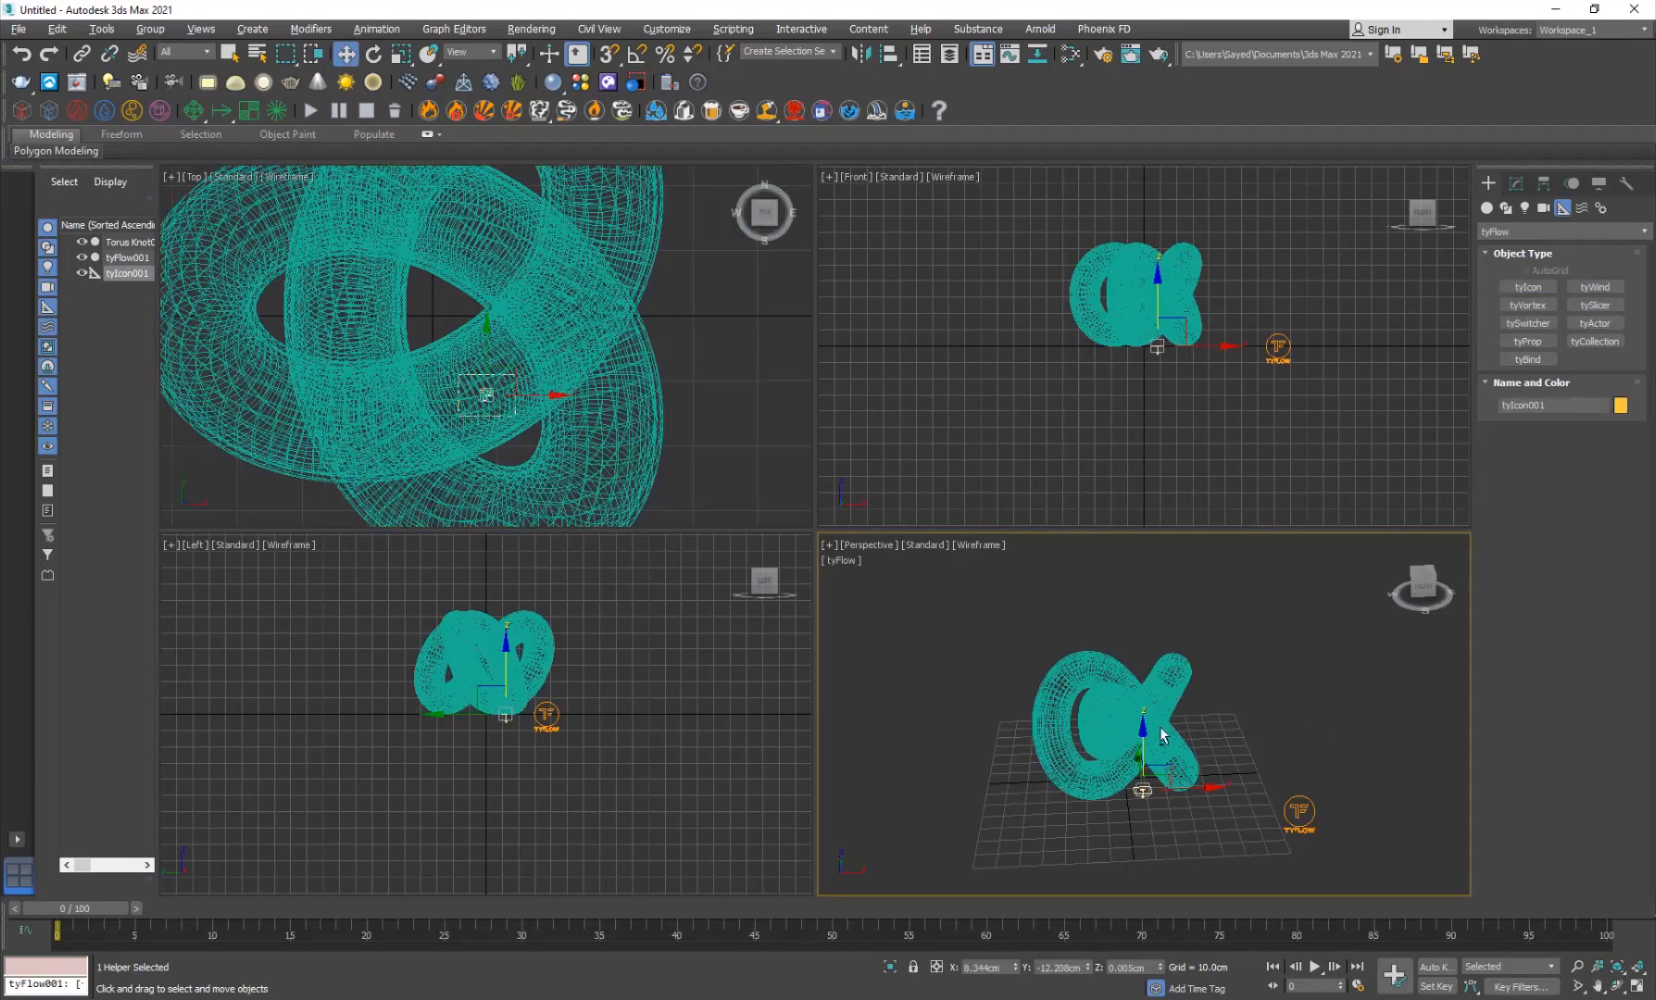
{"action": "key", "text": "alt+w"}
{"action": "middle_click_drag", "start_coordinate": [859, 743], "coordinate": [921, 719], "text": "alt"}
{"action": "left_click_drag", "start_coordinate": [810, 626], "coordinate": [812, 422]}
{"action": "middle_click_drag", "start_coordinate": [812, 422], "coordinate": [806, 478], "text": "alt"}
{"action": "left_click_drag", "start_coordinate": [807, 477], "coordinate": [775, 491]}
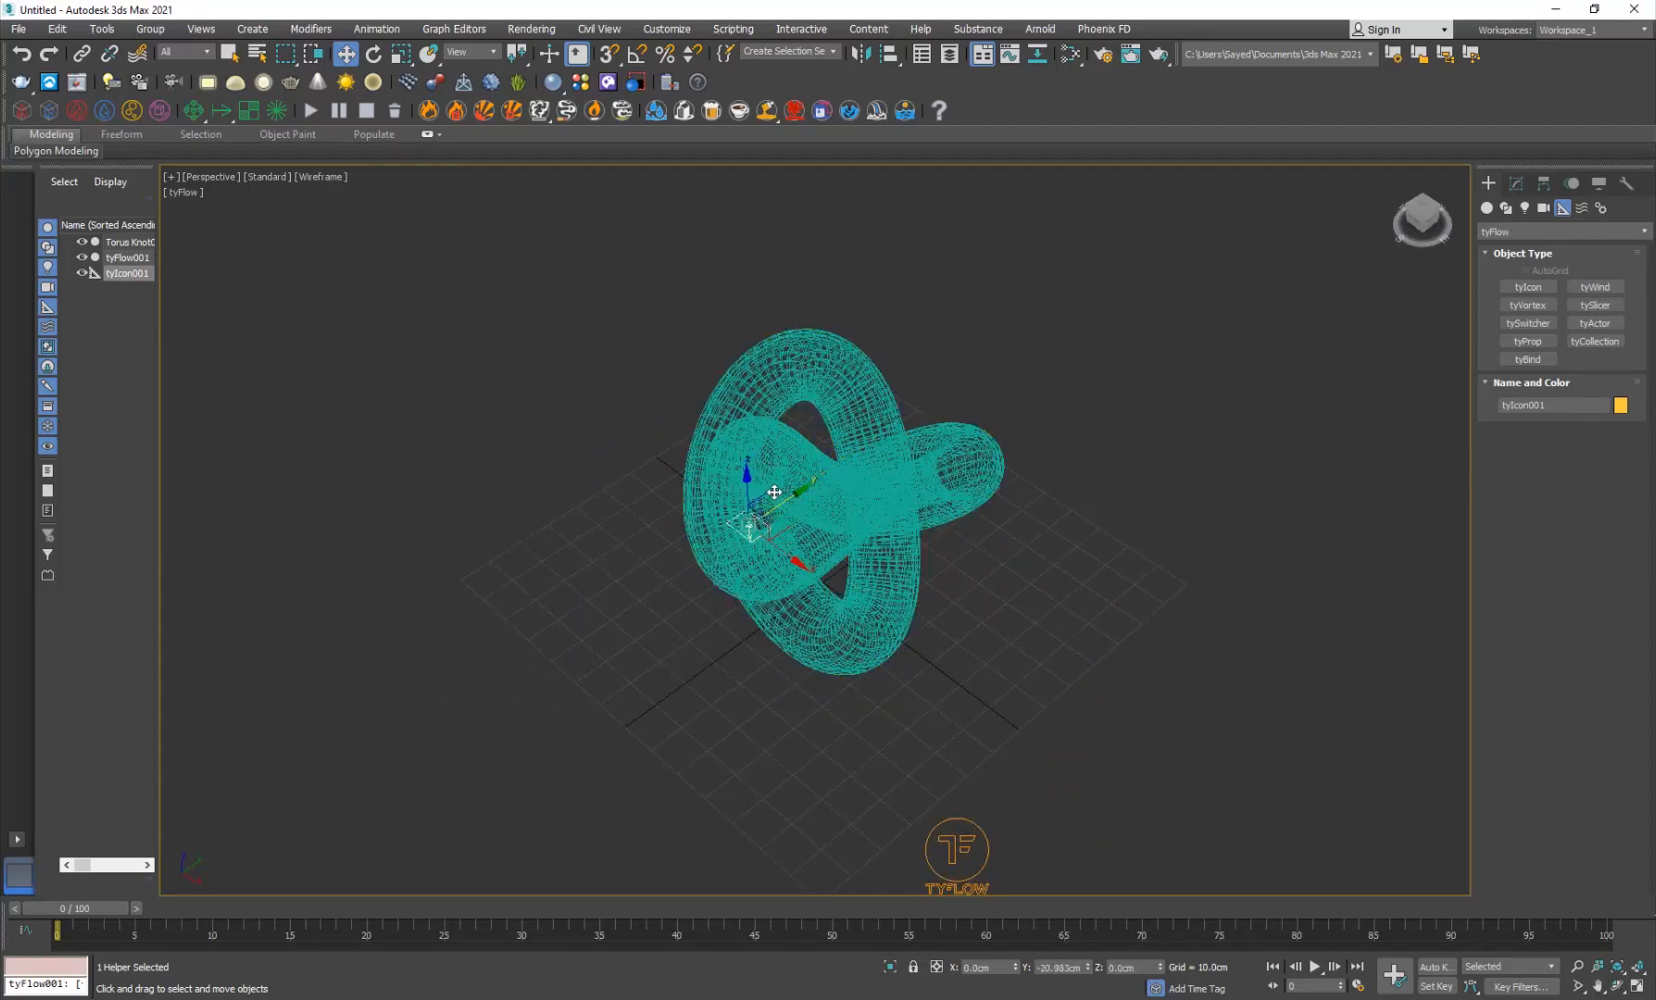
{"action": "middle_click_drag", "start_coordinate": [698, 608], "coordinate": [795, 532], "text": "alt"}
{"action": "scroll", "coordinate": [777, 562], "scroll_direction": "up", "scroll_amount": 2}
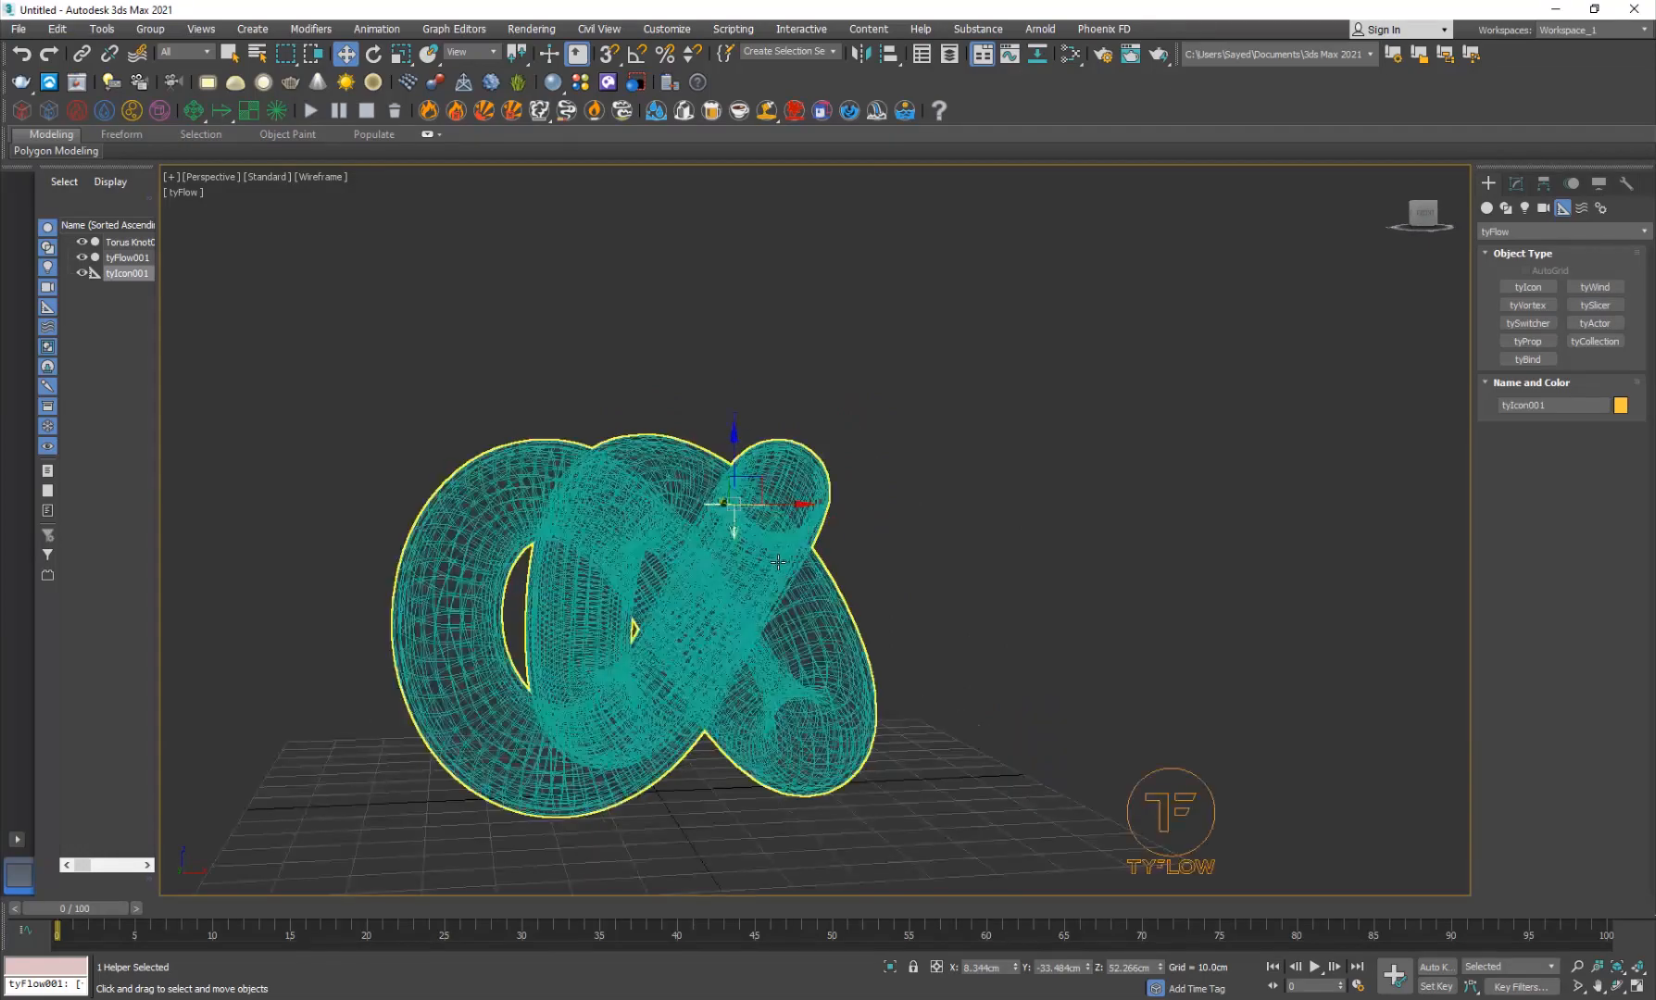
{"action": "left_click_drag", "start_coordinate": [788, 506], "coordinate": [771, 512]}
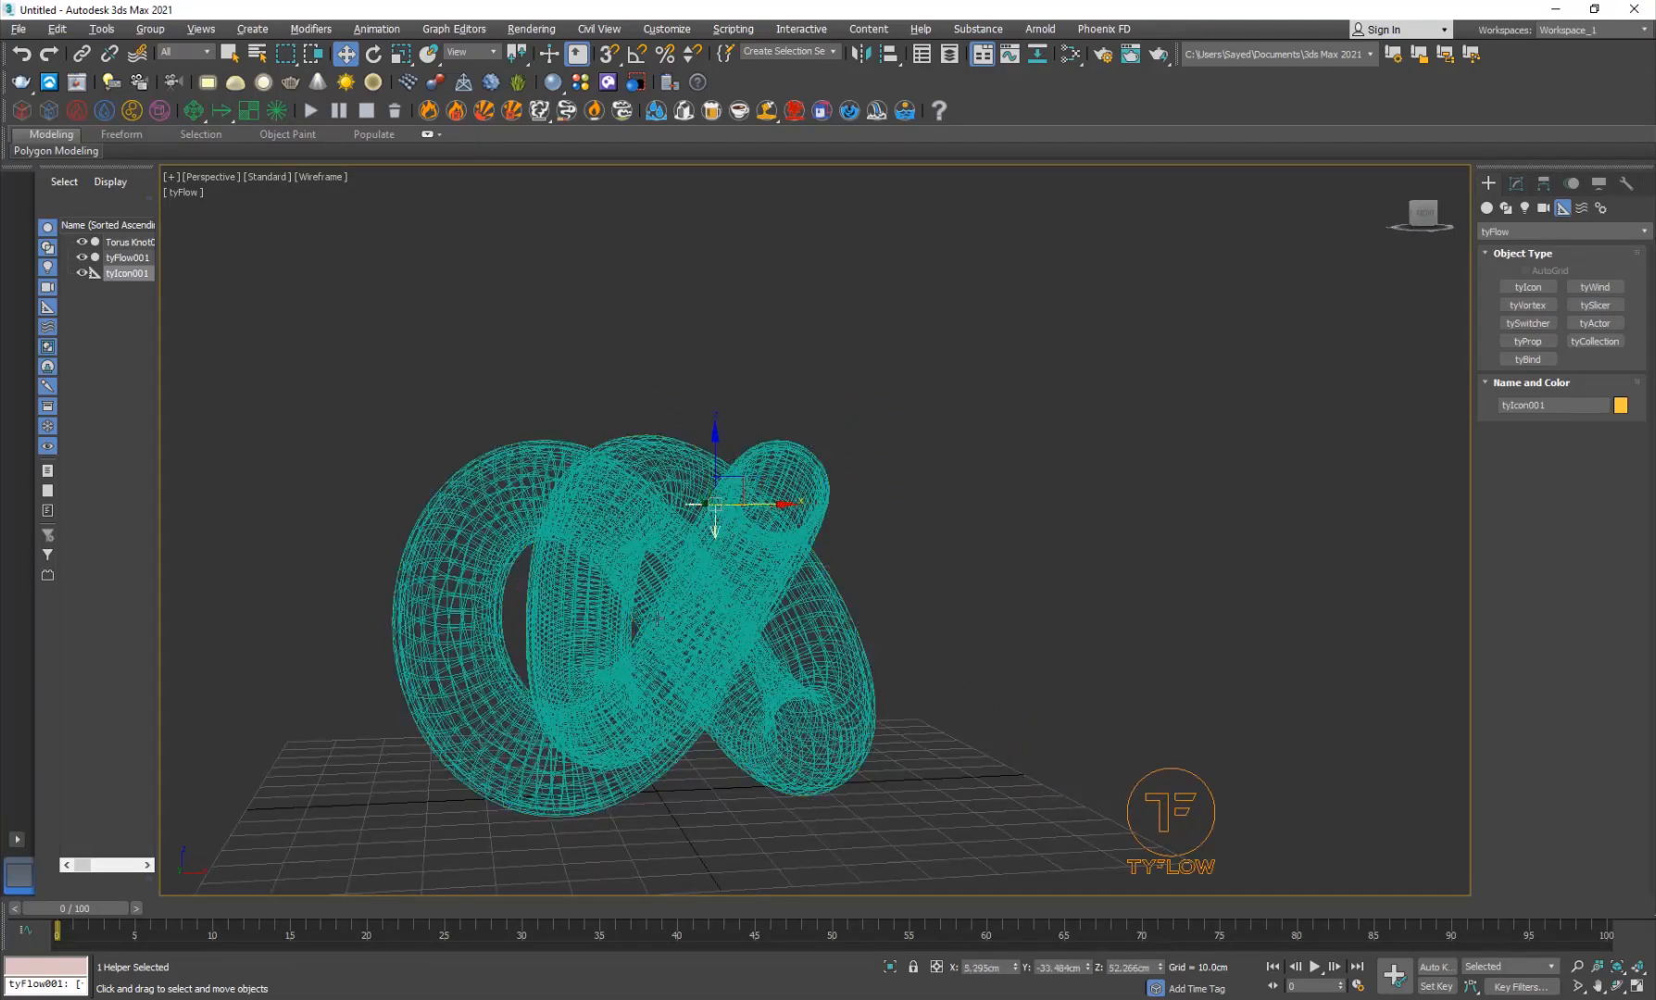
{"action": "mouse_move", "coordinate": [657, 618]}
{"action": "middle_mouse_down", "text": "alt"}
{"action": "mouse_move", "coordinate": [790, 669]}
{"action": "mouse_move", "coordinate": [576, 701]}
{"action": "mouse_move", "coordinate": [630, 601]}
{"action": "middle_mouse_up", "text": "alt"}
Step: Clone the tyIcon along the Y axis as one independent copy named tyIcon002, on the opposite side of the torus knot
{"action": "mouse_move", "coordinate": [657, 529]}
{"action": "left_mouse_down", "text": "shift"}
{"action": "mouse_move", "coordinate": [222, 639]}
{"action": "mouse_move", "coordinate": [245, 626]}
{"action": "left_mouse_up", "text": "shift"}
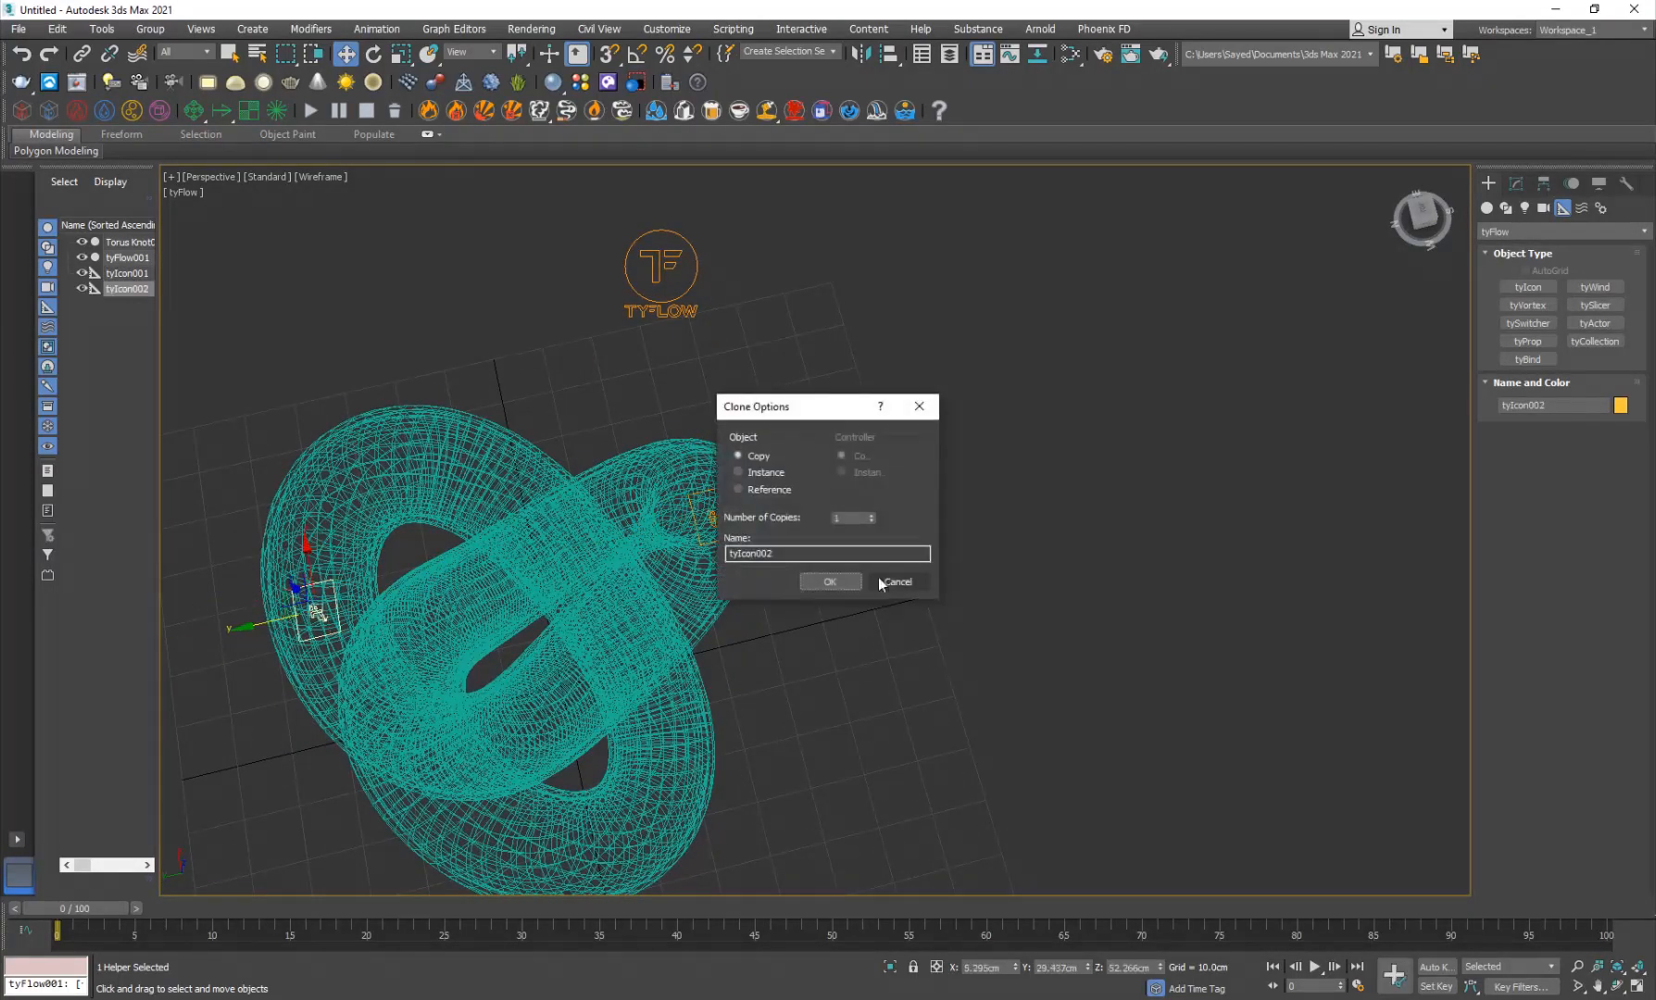
{"action": "left_click", "coordinate": [829, 581]}
{"action": "mouse_move", "coordinate": [556, 648]}
{"action": "middle_mouse_down", "text": "alt"}
{"action": "mouse_move", "coordinate": [649, 565]}
{"action": "mouse_move", "coordinate": [884, 552]}
{"action": "middle_mouse_up", "text": "alt"}
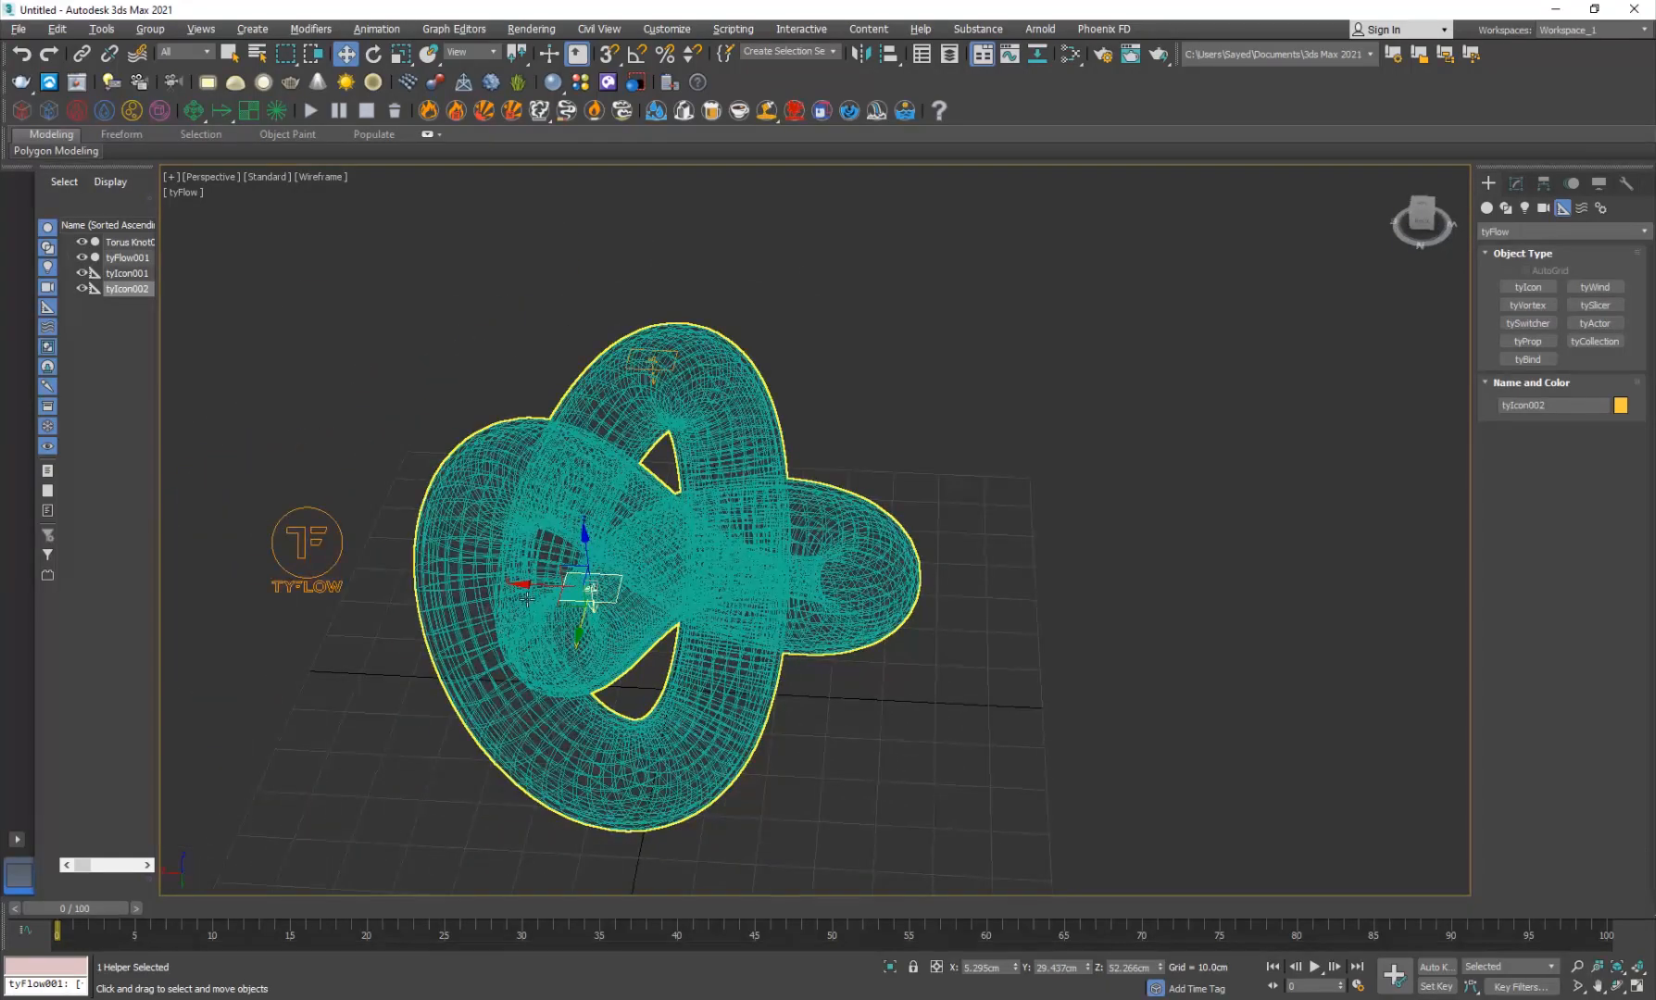
Step: Adjust the copied tyIcon along the X and Y axes until it sits inside another section of the knot's tube, and deselect it
{"action": "left_click_drag", "start_coordinate": [525, 586], "coordinate": [418, 580]}
{"action": "left_click", "coordinate": [398, 687]}
{"action": "middle_click_drag", "start_coordinate": [398, 687], "coordinate": [525, 621], "text": "alt"}
{"action": "left_click", "coordinate": [498, 589]}
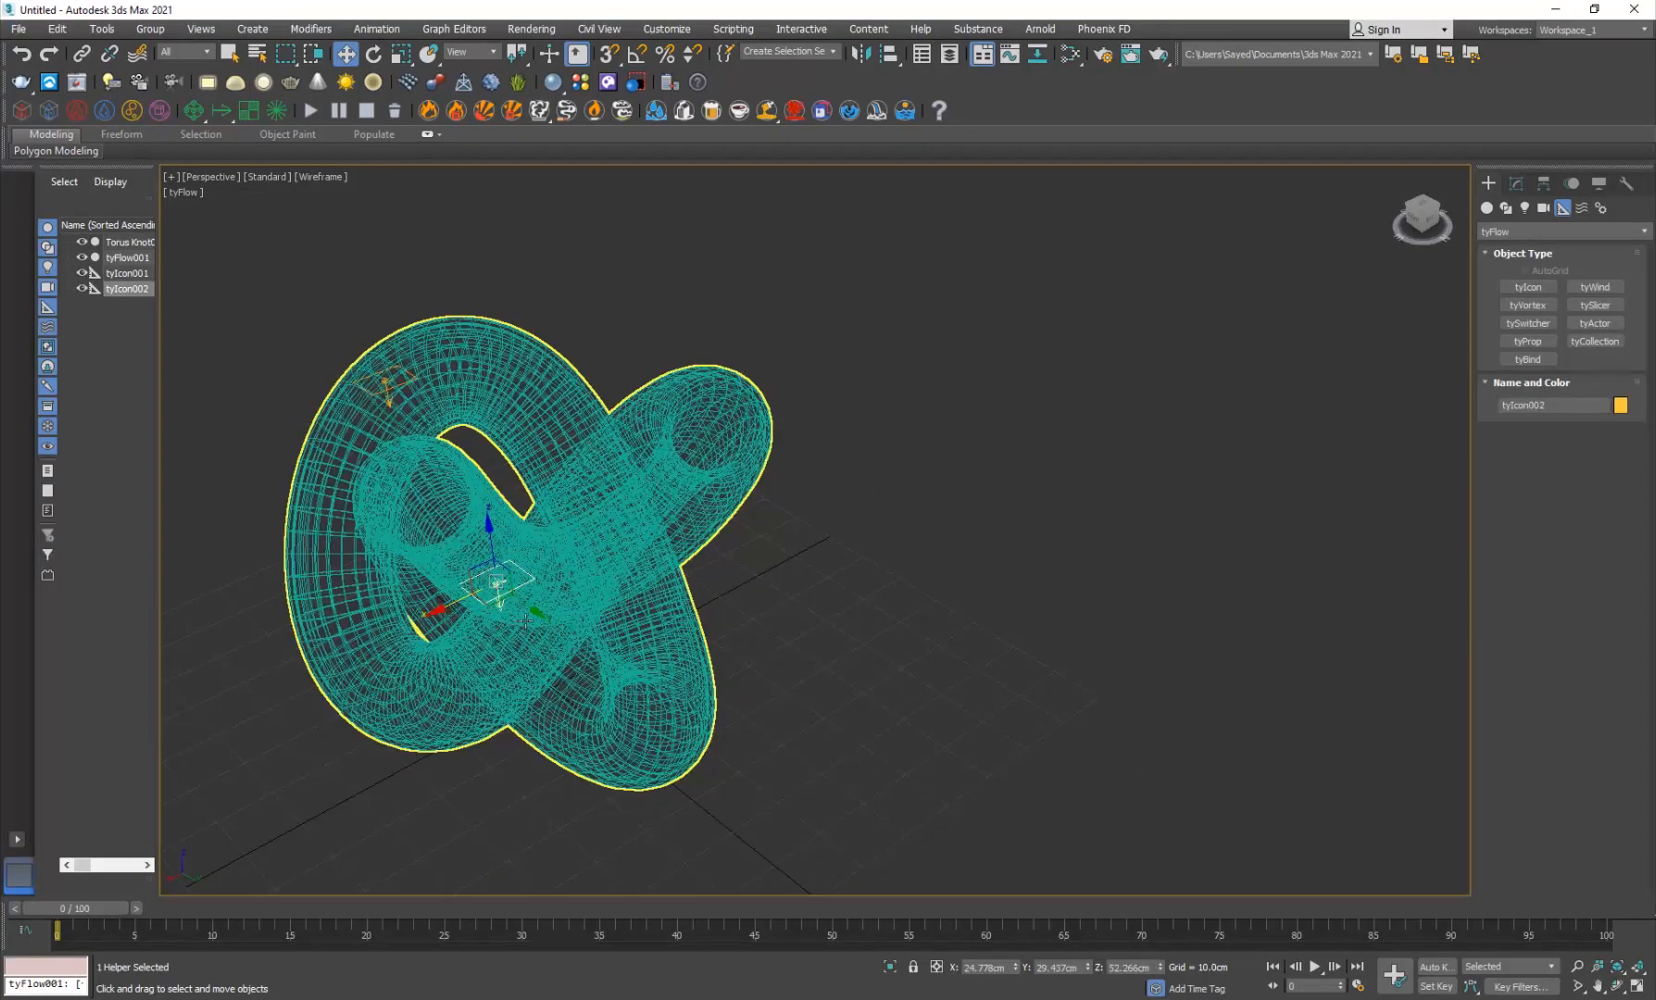
{"action": "left_click_drag", "start_coordinate": [530, 609], "coordinate": [403, 607]}
{"action": "middle_click_drag", "start_coordinate": [403, 607], "coordinate": [531, 570], "text": "alt"}
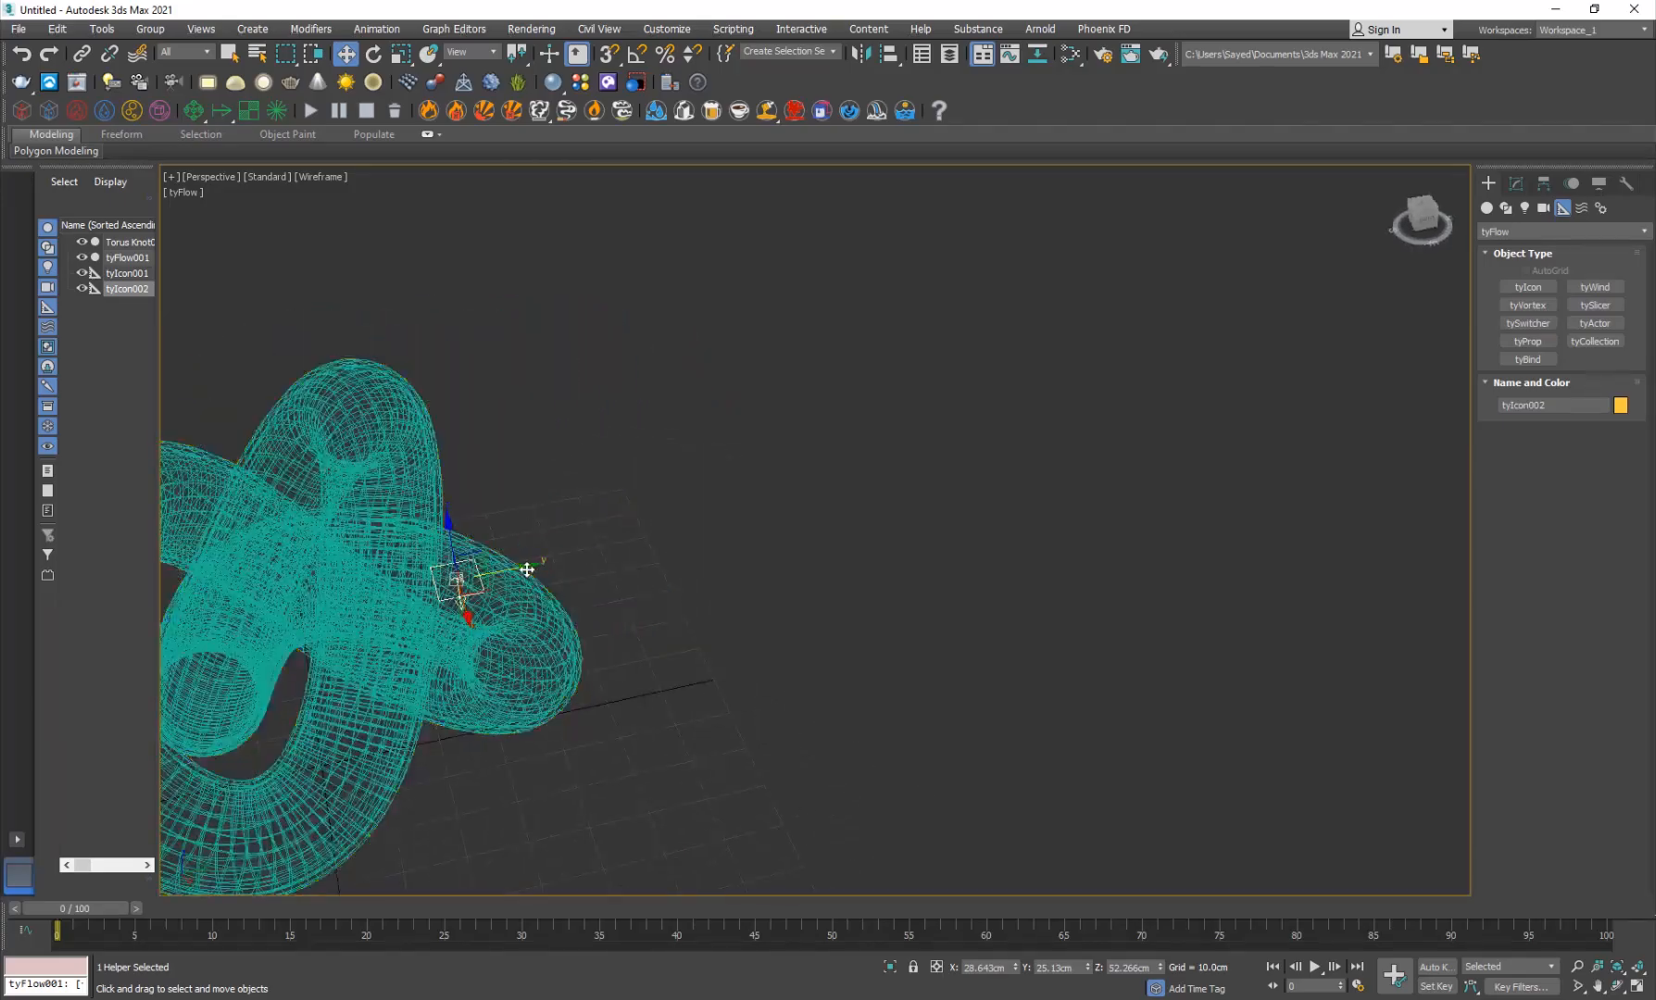
{"action": "left_click_drag", "start_coordinate": [527, 570], "coordinate": [515, 571]}
{"action": "key", "text": "z"}
{"action": "middle_click_drag", "start_coordinate": [713, 622], "coordinate": [555, 570], "text": "alt"}
{"action": "scroll", "coordinate": [622, 482], "scroll_direction": "down", "scroll_amount": 5}
{"action": "middle_click_drag", "start_coordinate": [761, 535], "coordinate": [718, 549], "text": "alt"}
{"action": "left_click_drag", "start_coordinate": [627, 439], "coordinate": [673, 449]}
{"action": "scroll", "coordinate": [661, 480], "scroll_direction": "down", "scroll_amount": 7}
{"action": "middle_click_drag", "start_coordinate": [926, 648], "coordinate": [1116, 754], "text": "alt"}
{"action": "left_click", "coordinate": [1116, 753]}
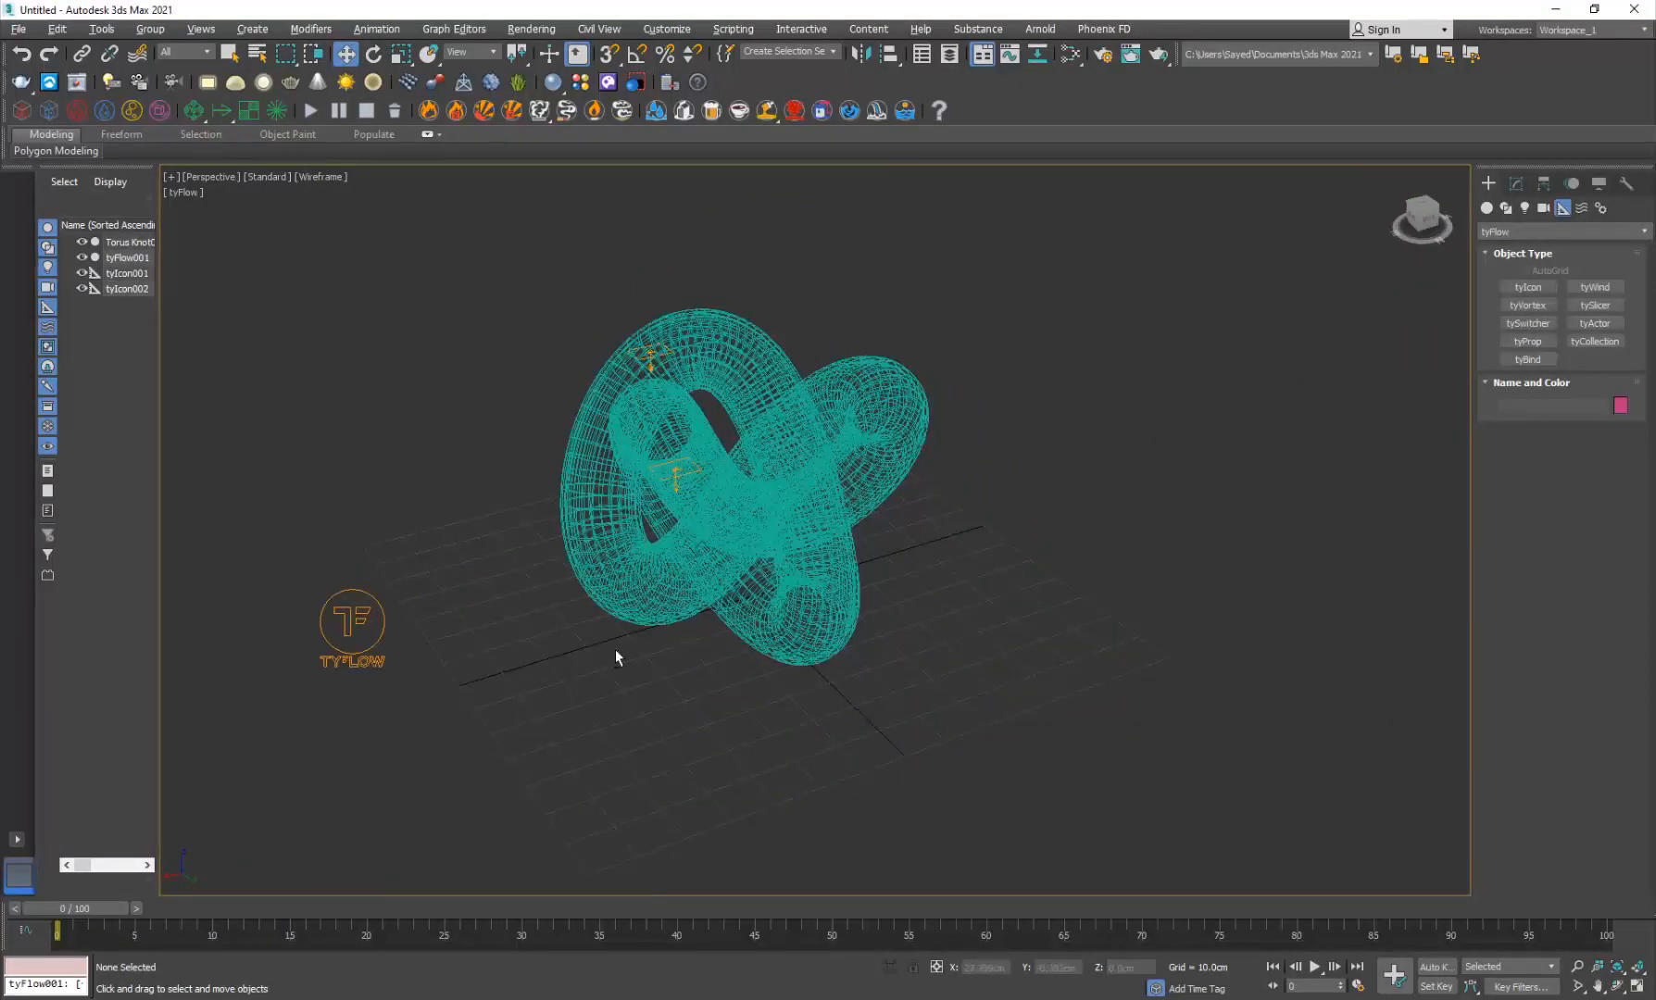
Step: Switch the perspective view from wireframe to default shading without edged faces
{"action": "mouse_move", "coordinate": [615, 658]}
{"action": "middle_mouse_down", "text": "alt"}
{"action": "mouse_move", "coordinate": [694, 741]}
{"action": "mouse_move", "coordinate": [748, 579]}
{"action": "mouse_move", "coordinate": [706, 631]}
{"action": "middle_mouse_up", "text": "alt"}
{"action": "key", "text": "F3"}
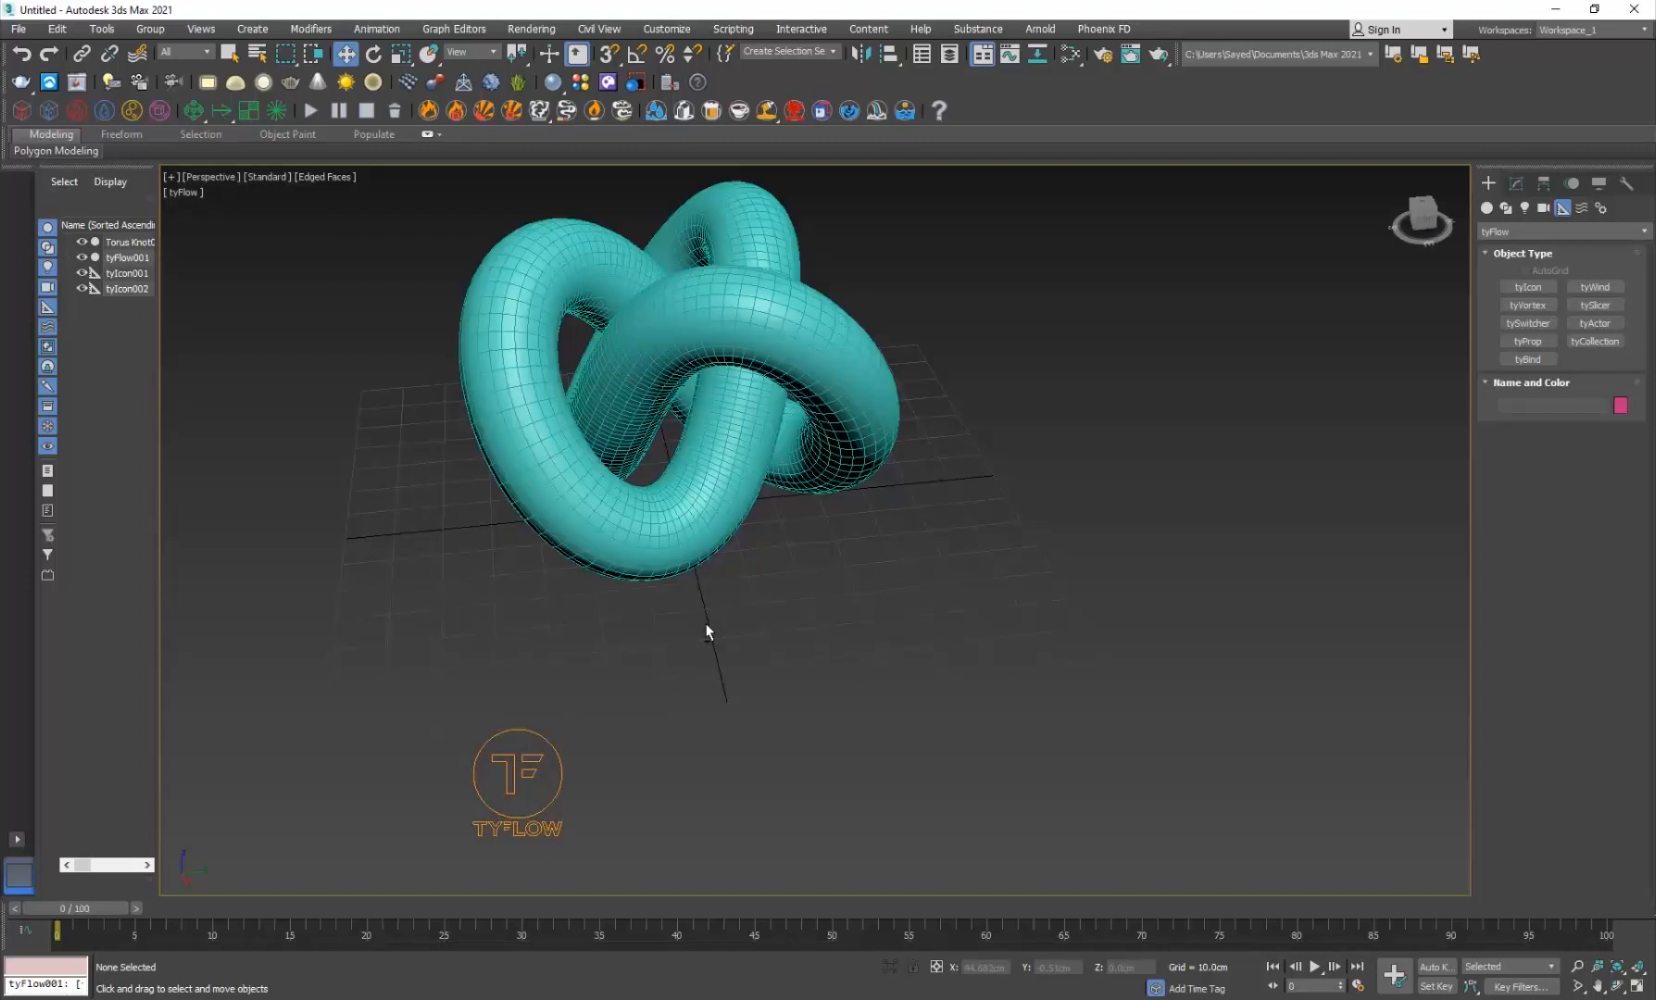
{"action": "scroll", "coordinate": [583, 728], "scroll_direction": "down", "scroll_amount": 2}
{"action": "middle_click_drag", "start_coordinate": [583, 729], "coordinate": [497, 665], "text": "alt"}
{"action": "key", "text": "F4"}
{"action": "middle_click_drag", "start_coordinate": [519, 602], "coordinate": [522, 615]}
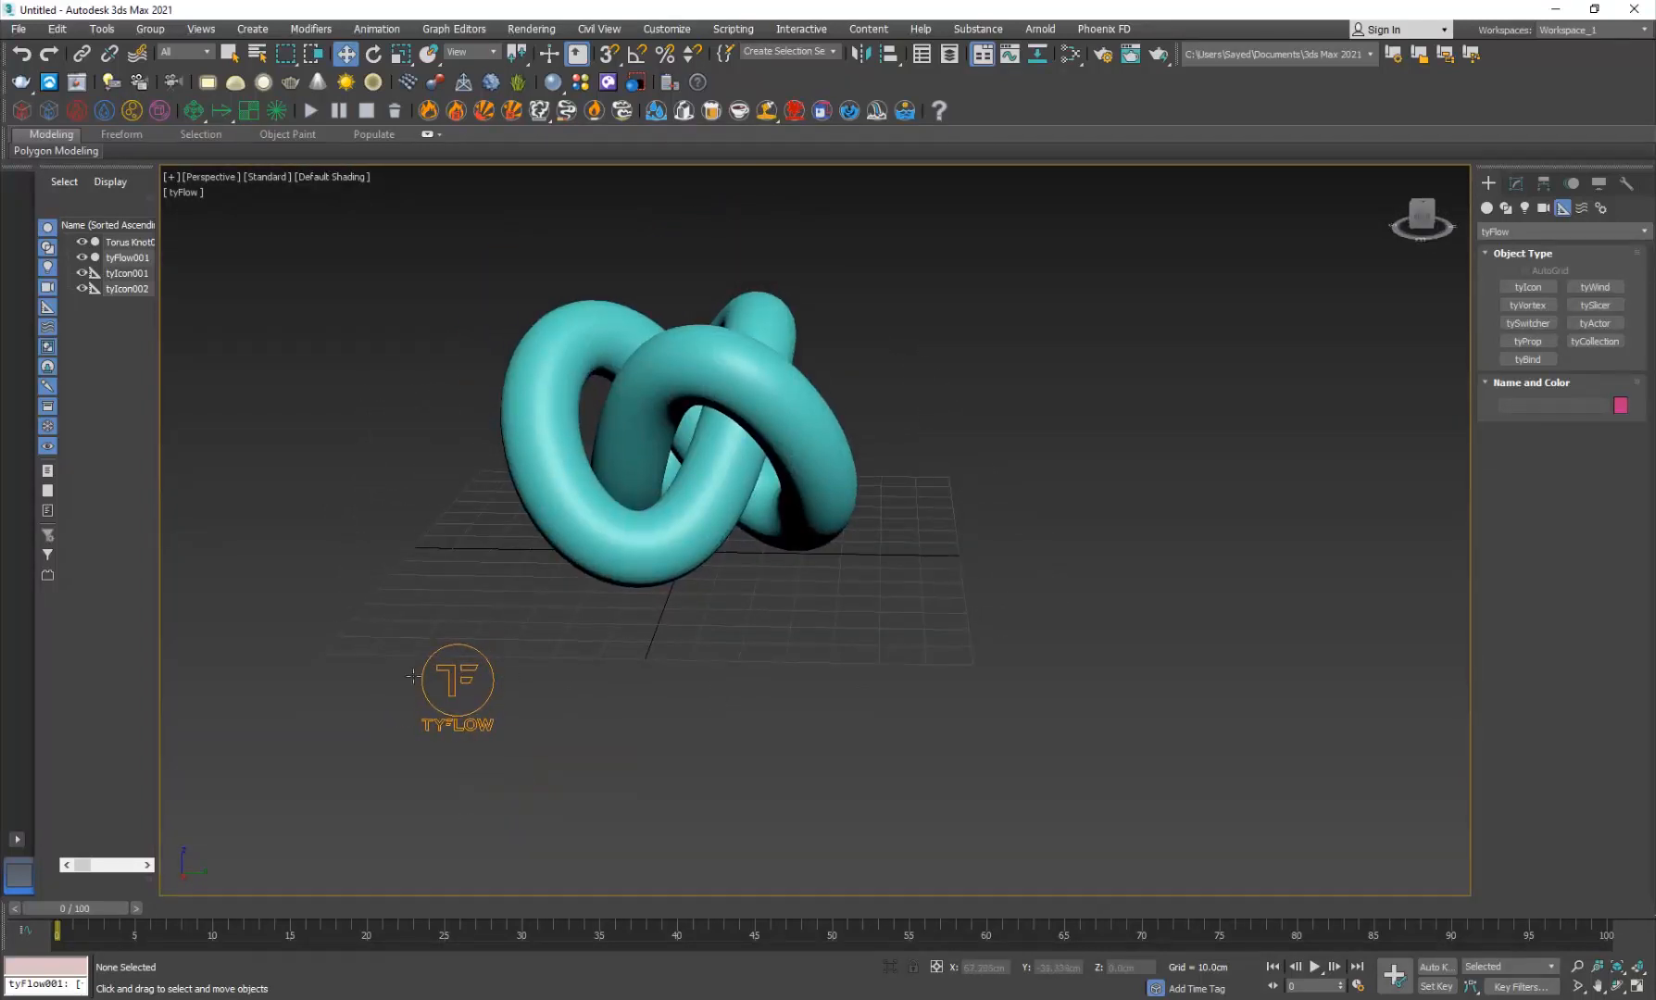
{"action": "left_click", "coordinate": [442, 705]}
{"action": "middle_click_drag", "start_coordinate": [499, 747], "coordinate": [676, 660], "text": "alt"}
Step: Make the torus knot see-through in its object properties and deselect it
{"action": "left_click", "coordinate": [694, 571]}
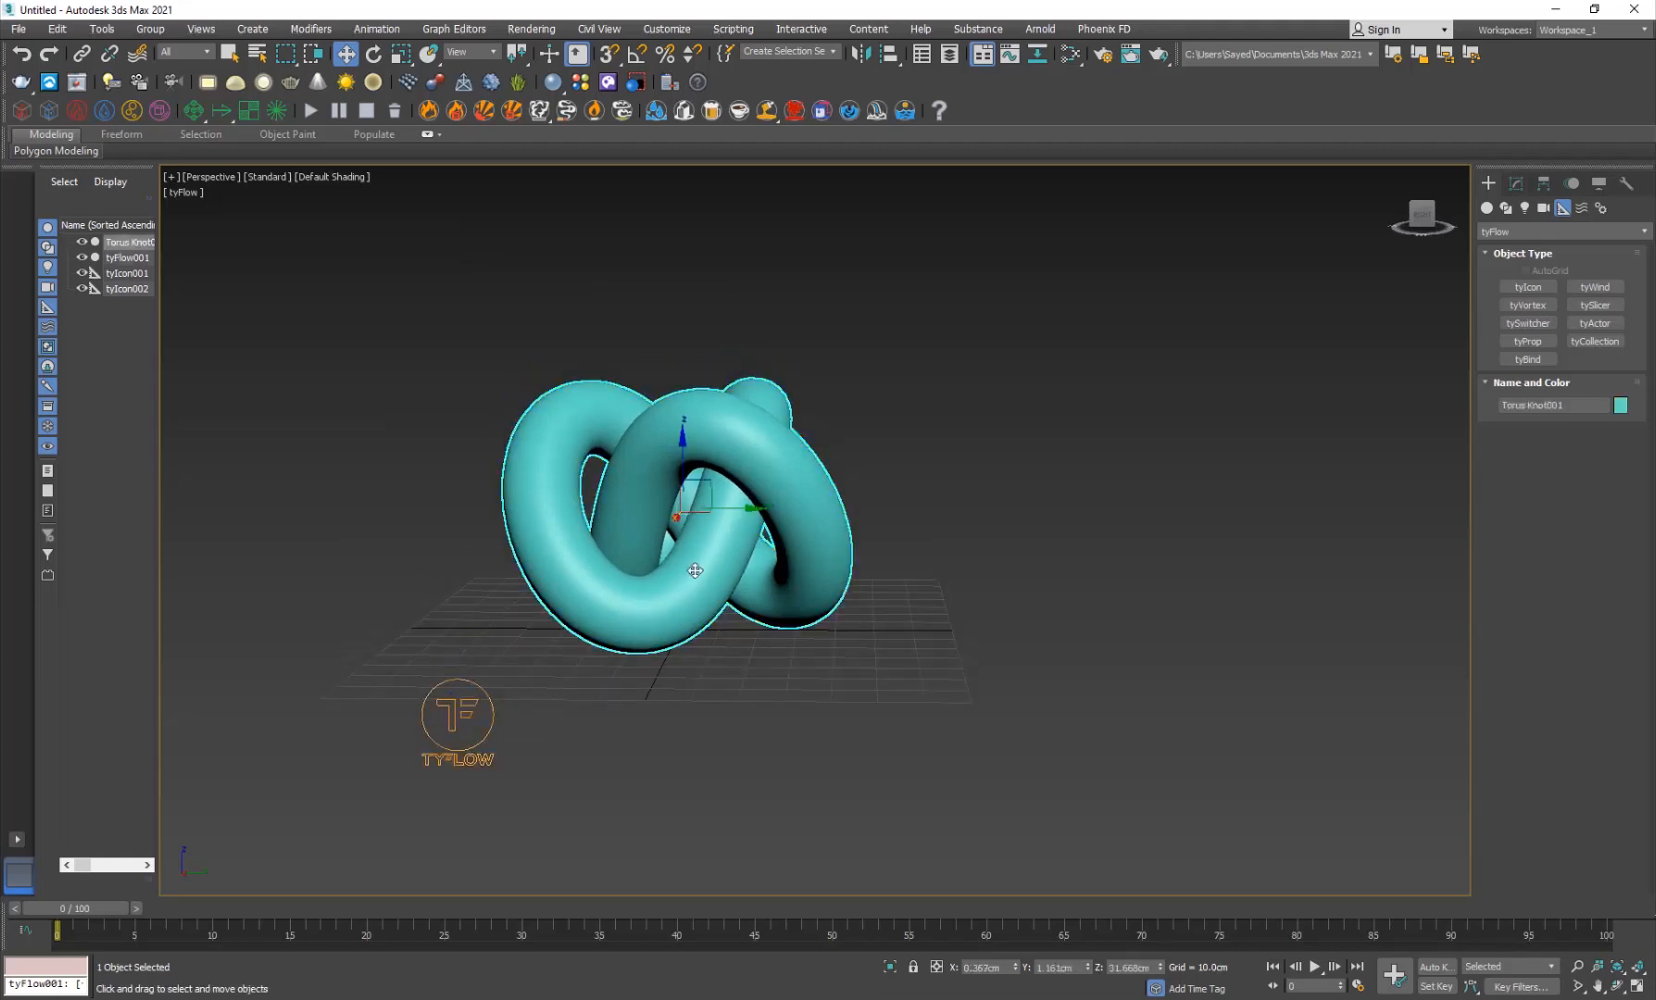
{"action": "right_click", "coordinate": [695, 570]}
{"action": "left_click", "coordinate": [768, 690]}
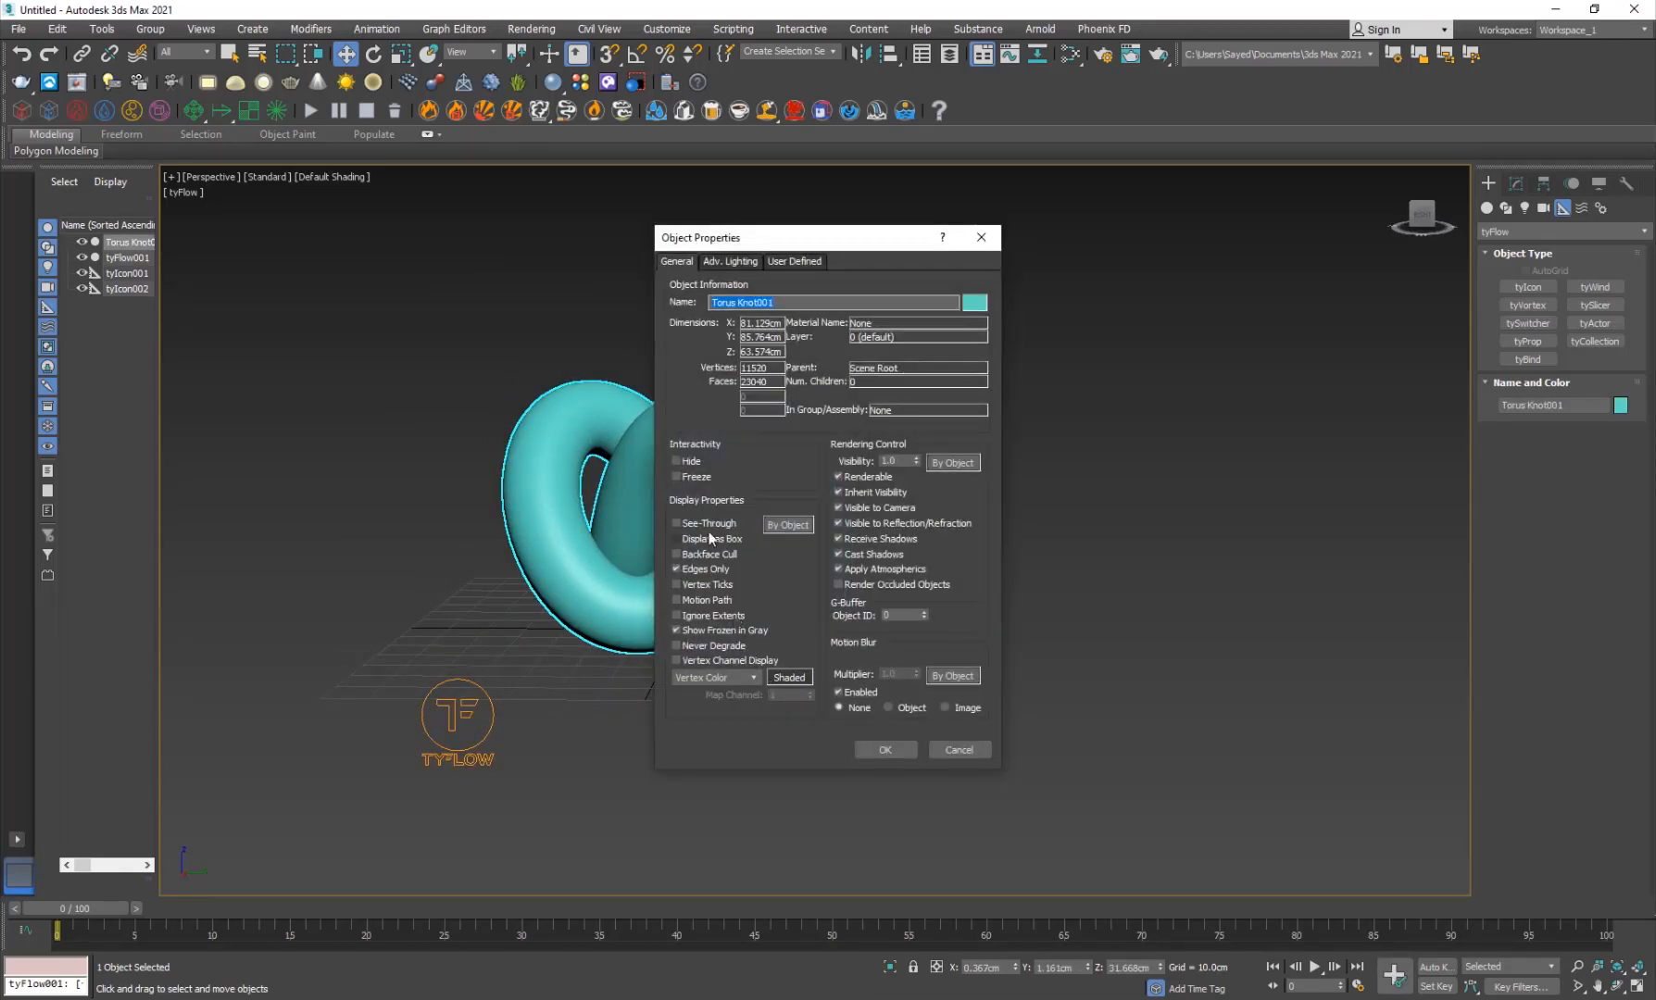
{"action": "left_click", "coordinate": [675, 476]}
{"action": "left_click", "coordinate": [885, 749]}
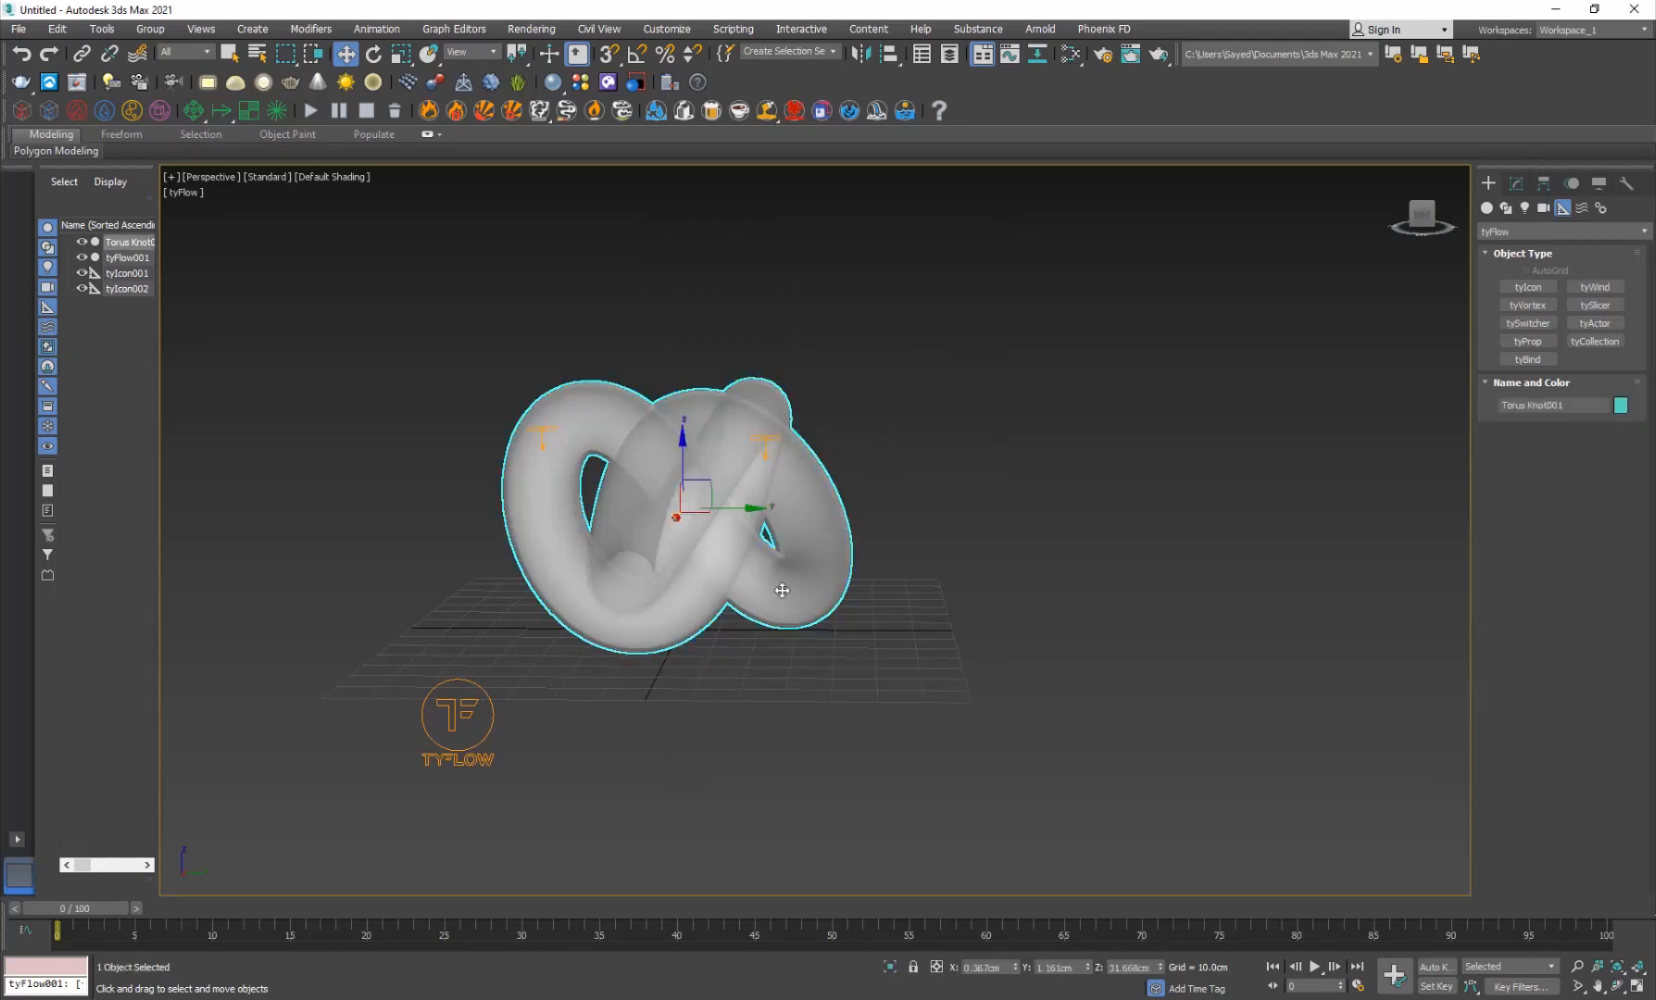
{"action": "left_click", "coordinate": [587, 683]}
Step: Scale up the tyFlow icon and move it to clear space beside the torus knot
{"action": "middle_click_drag", "start_coordinate": [587, 683], "coordinate": [719, 821], "text": "alt"}
{"action": "left_click", "coordinate": [725, 836]}
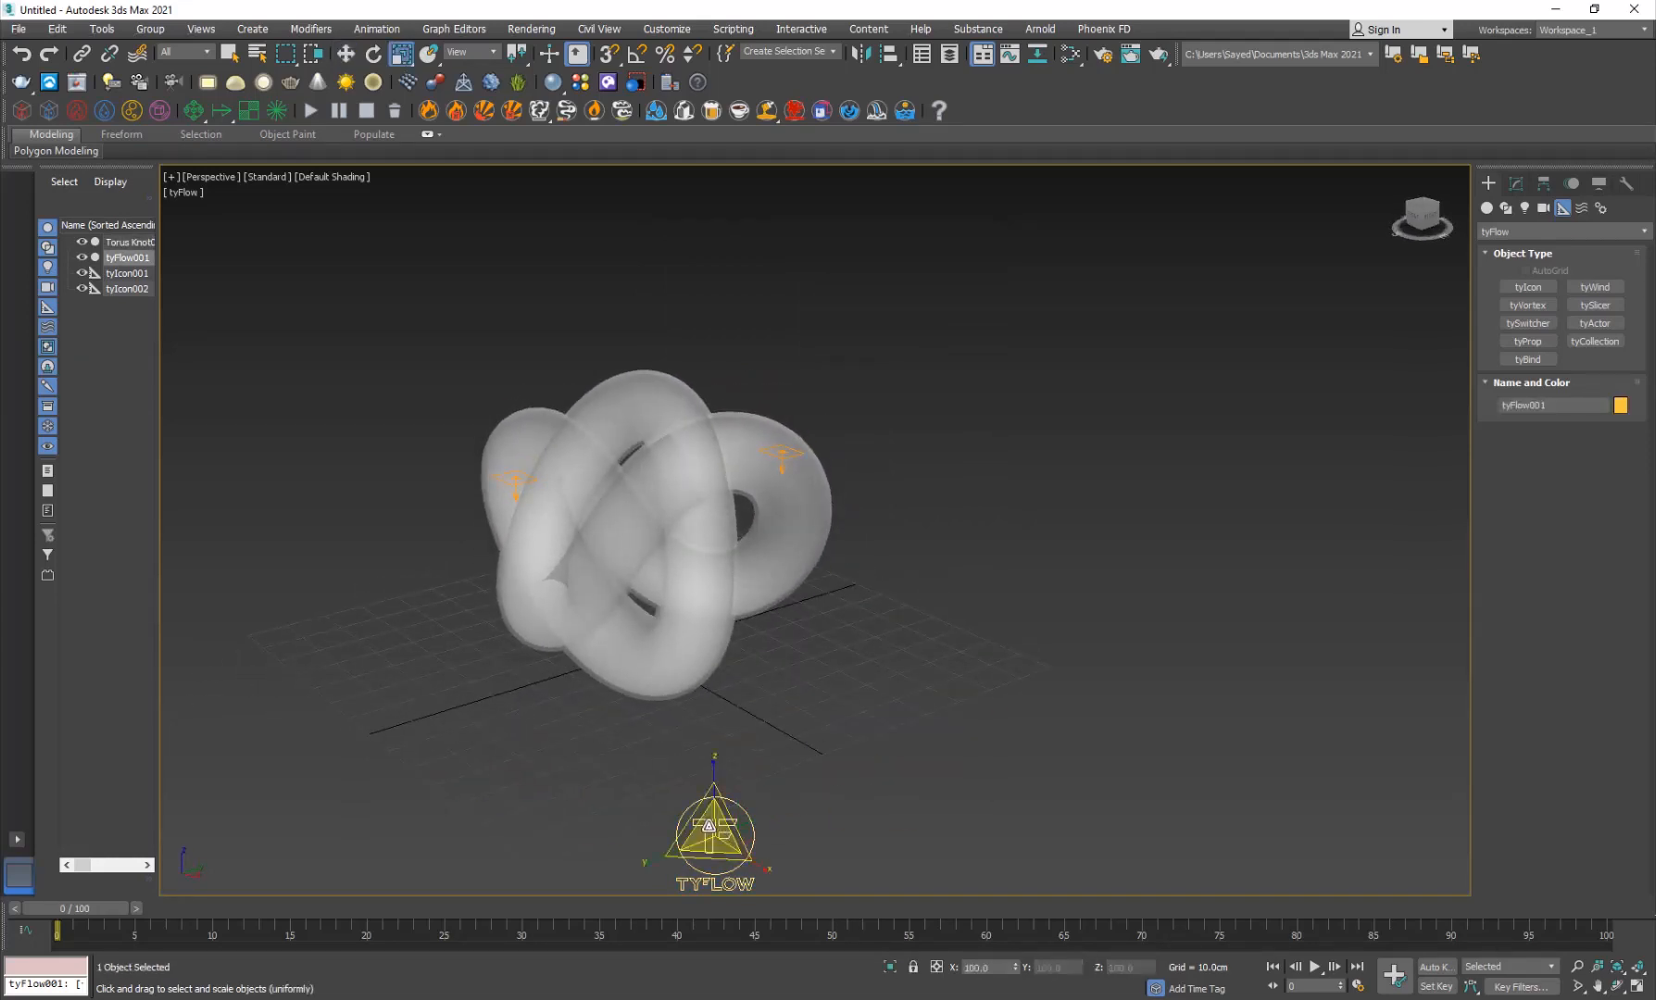
{"action": "left_click_drag", "start_coordinate": [765, 816], "coordinate": [1020, 718]}
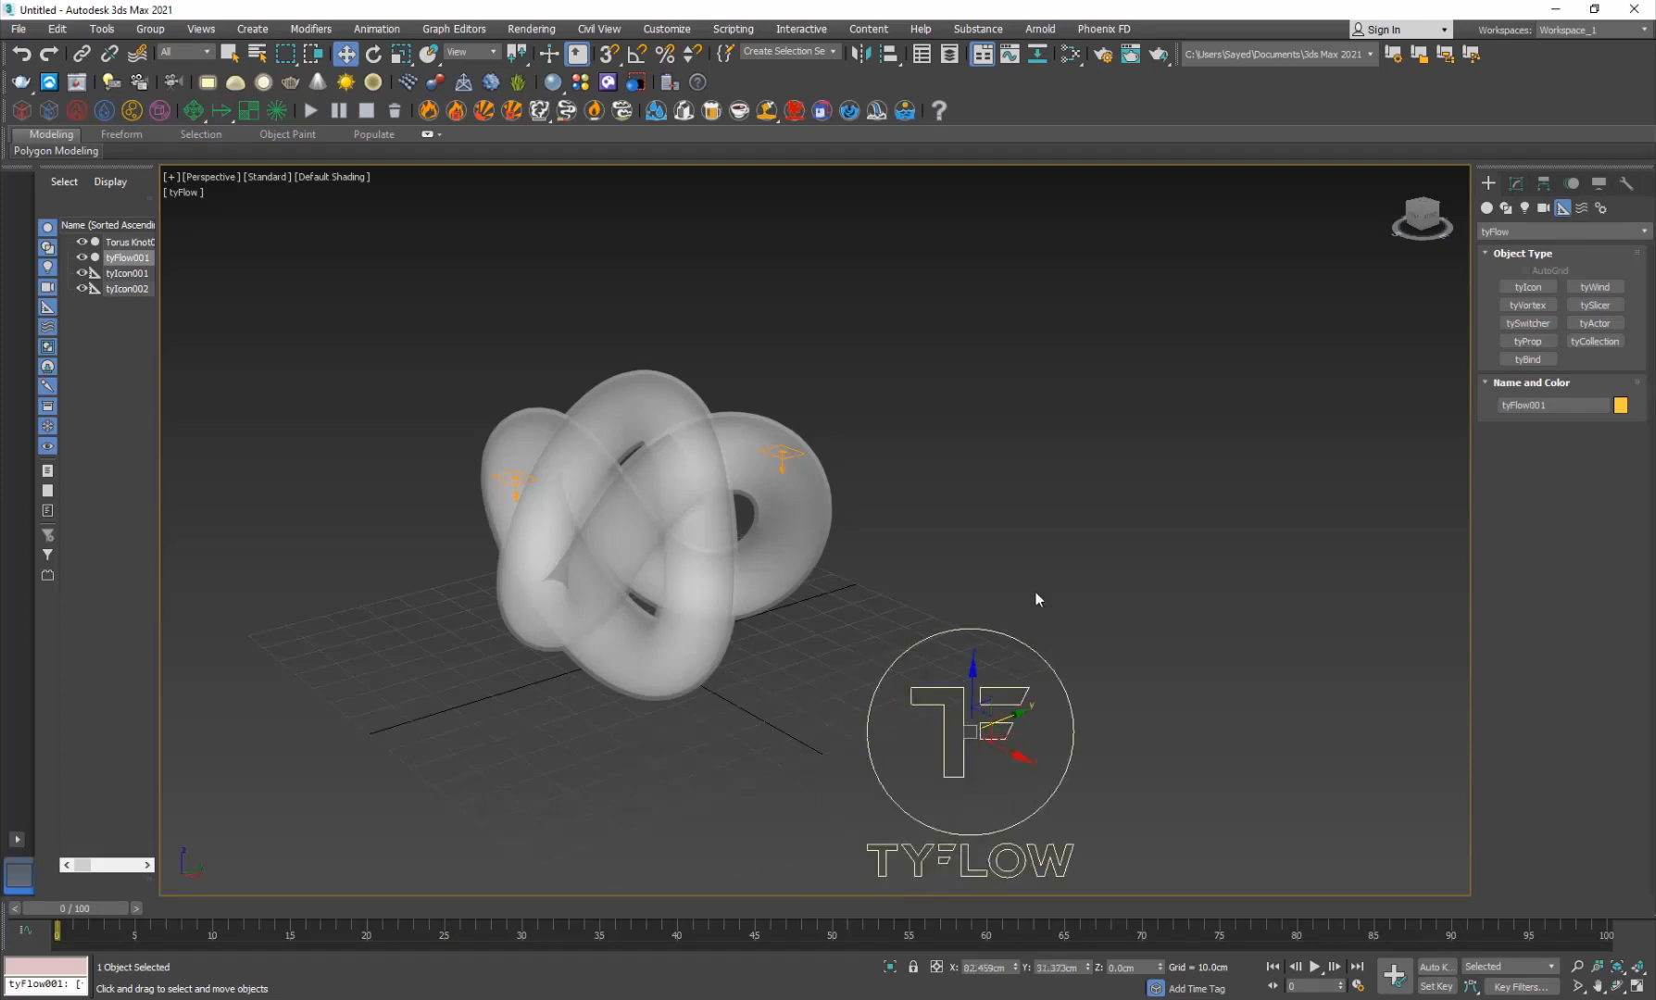
{"action": "middle_click_drag", "start_coordinate": [813, 641], "coordinate": [784, 625]}
Step: Open the tyFlow editor, narrow and move it beside the knot, and add a Birth operator with its end at frame 300
{"action": "left_click", "coordinate": [1513, 185]}
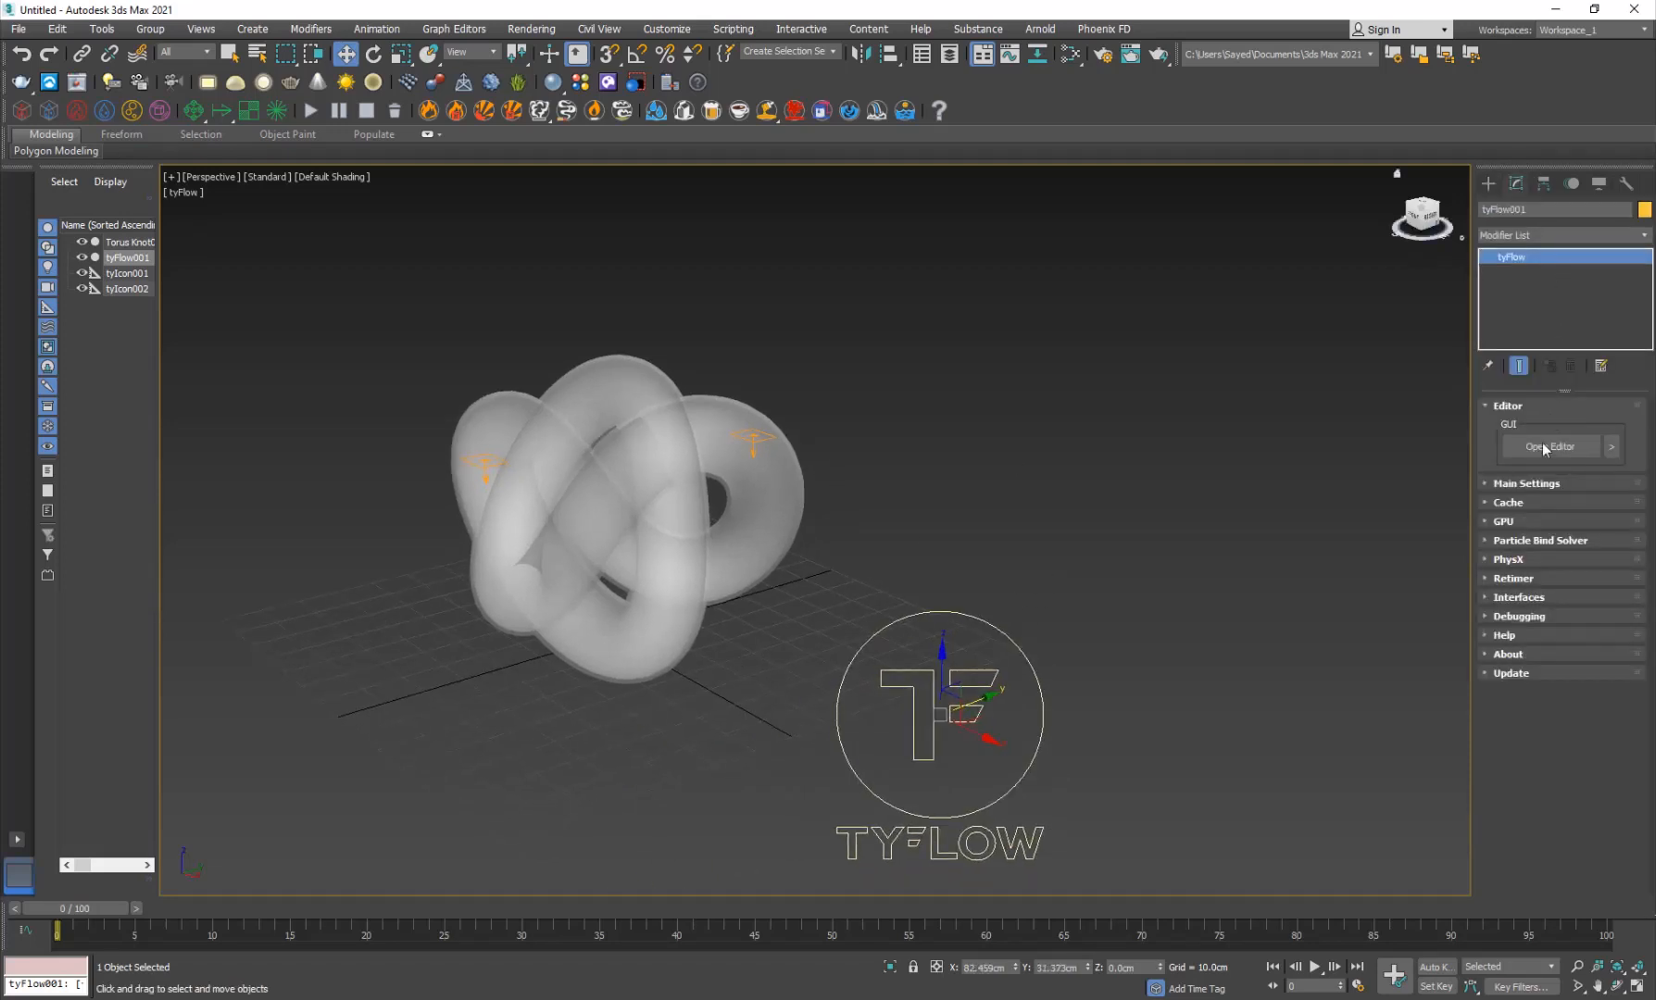
{"action": "left_click", "coordinate": [1544, 449]}
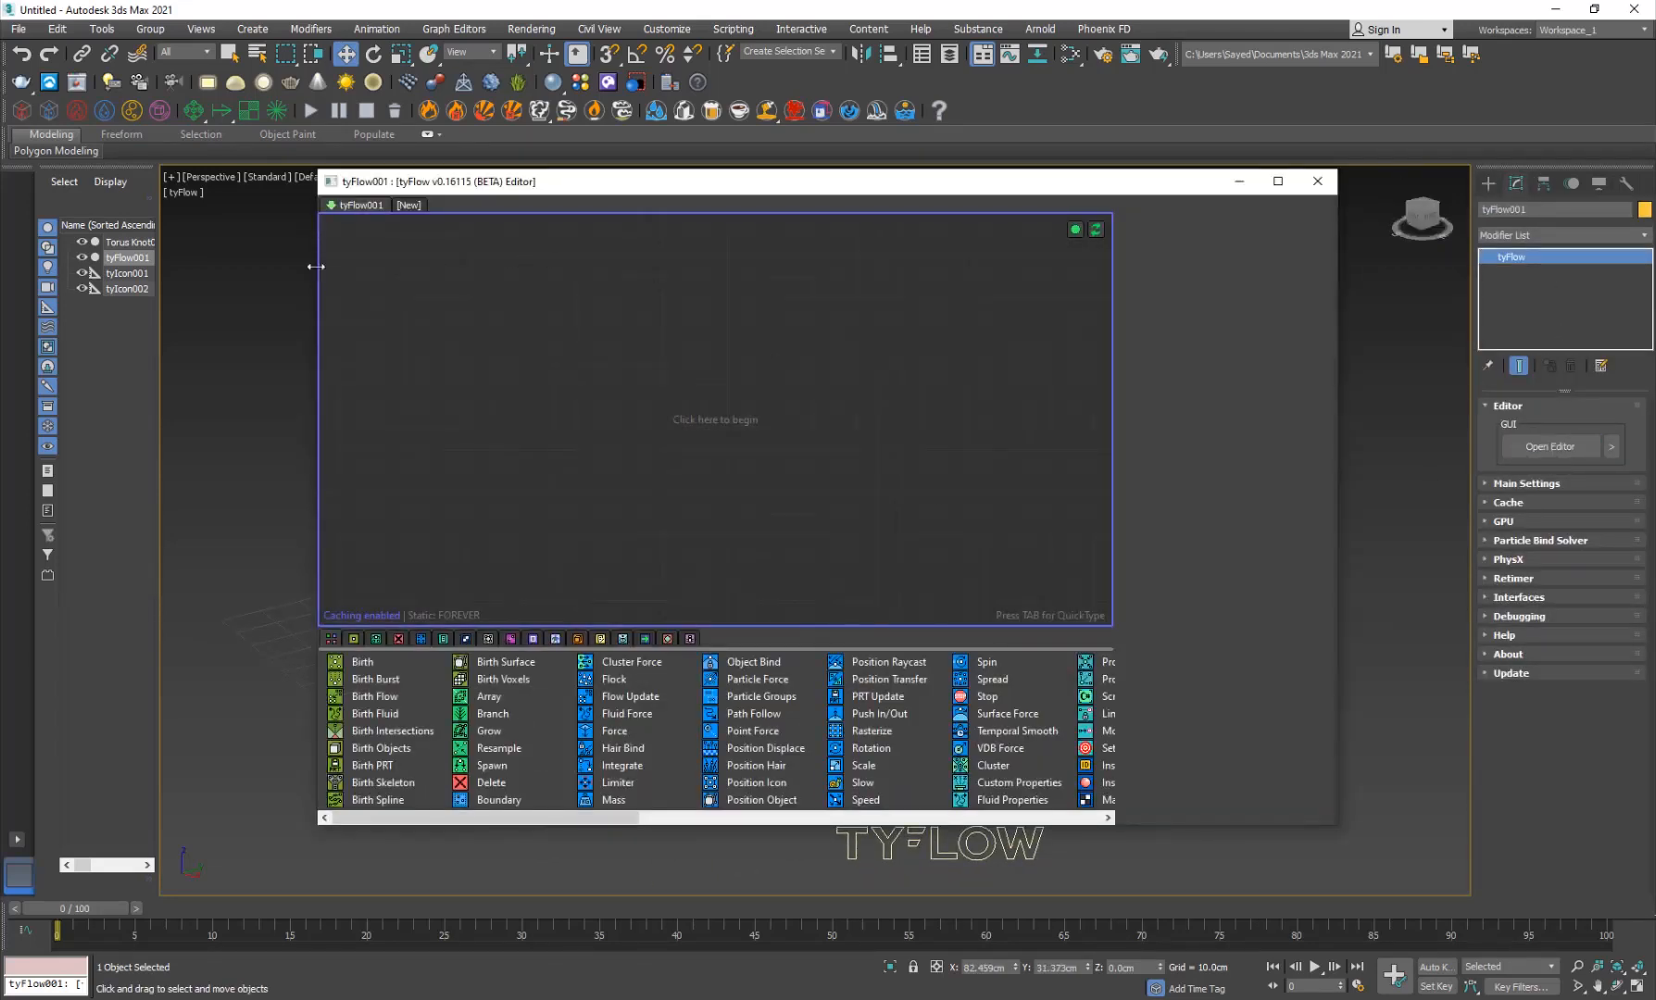
{"action": "left_click_drag", "start_coordinate": [316, 266], "coordinate": [690, 270]}
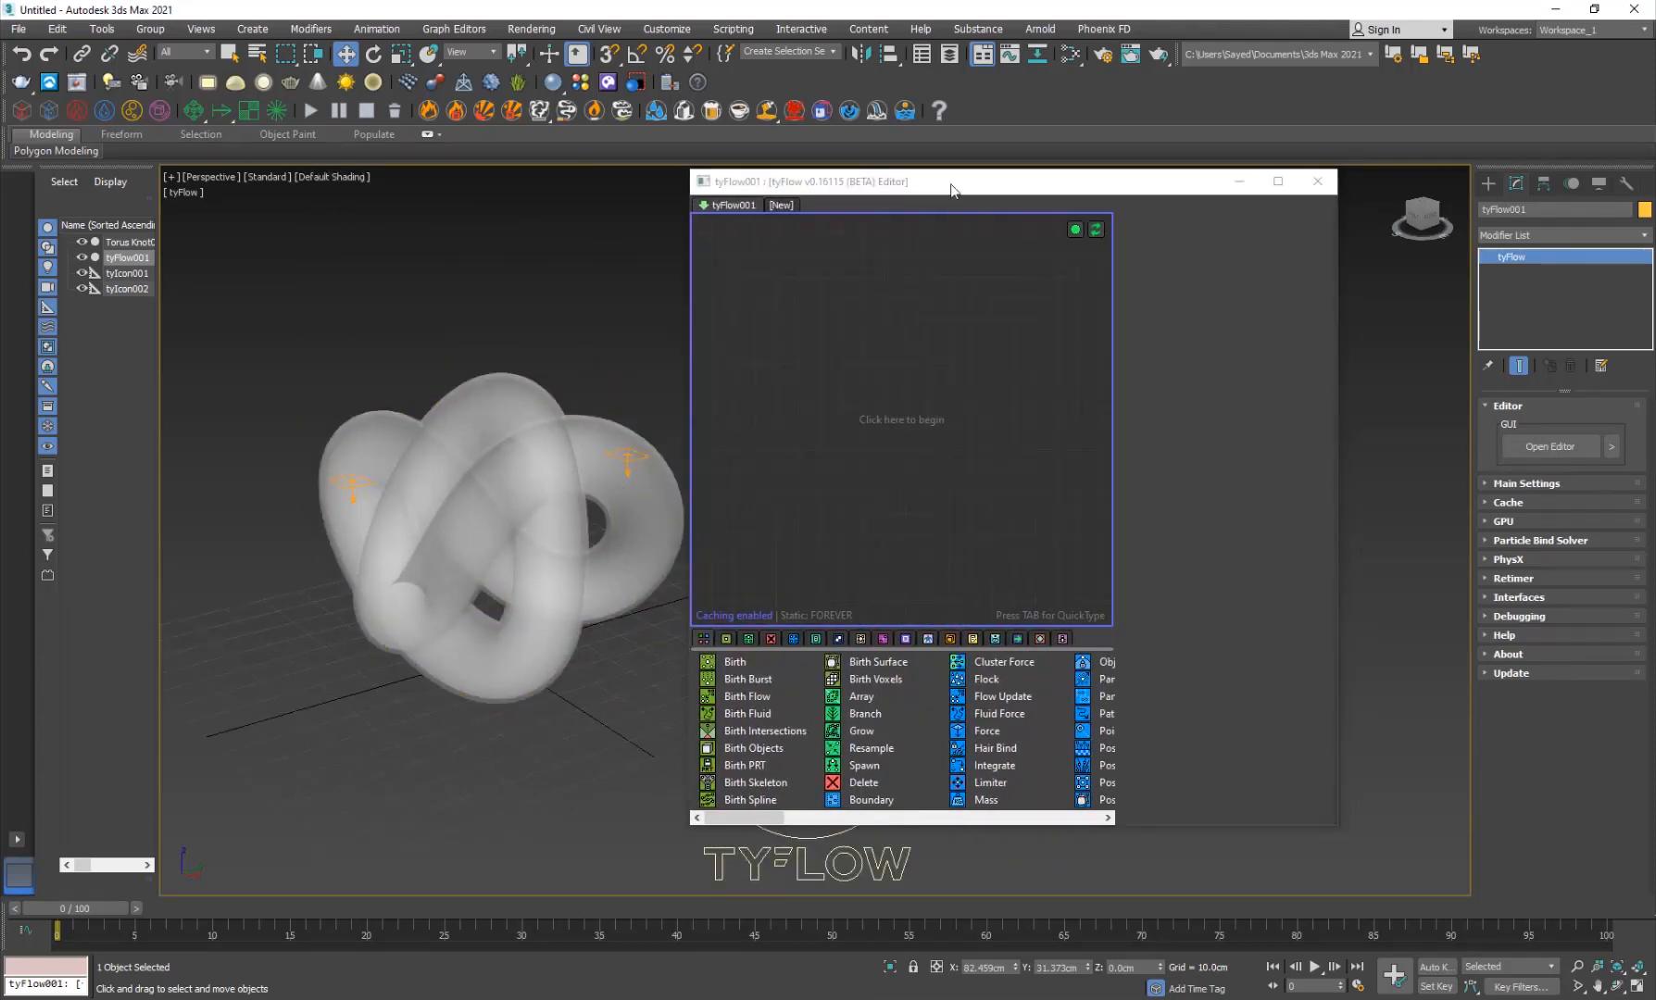
{"action": "left_click_drag", "start_coordinate": [951, 189], "coordinate": [1140, 174]}
{"action": "key", "text": "Tab"}
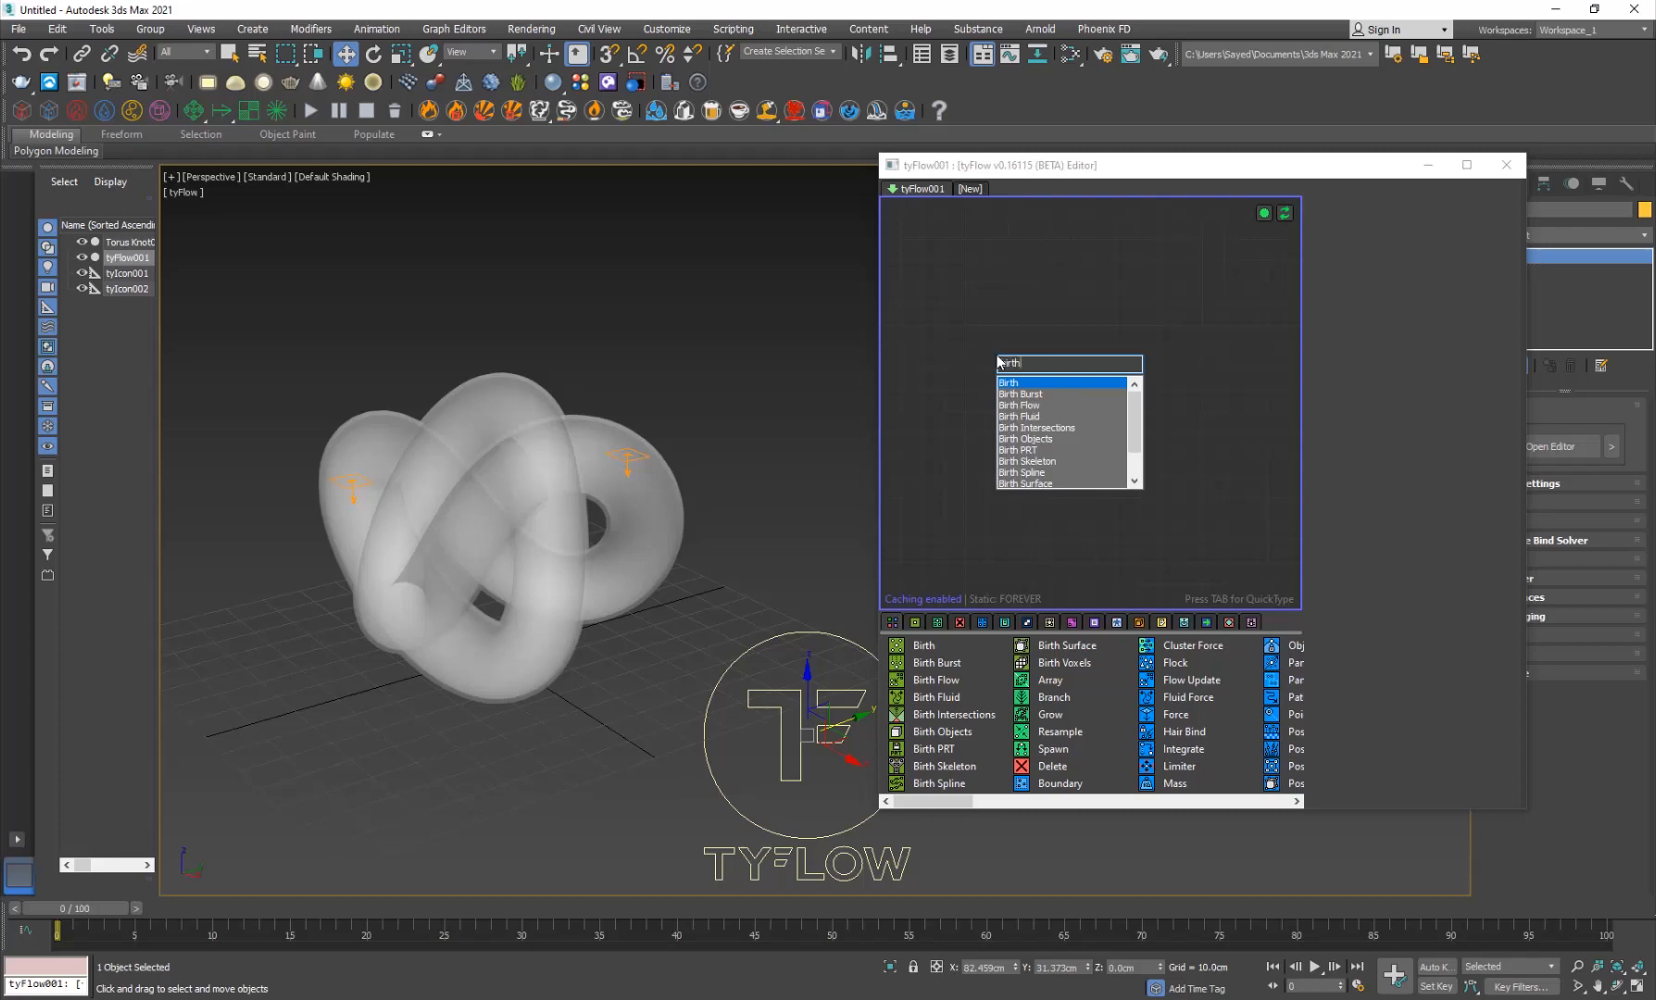
{"action": "key", "text": "Return"}
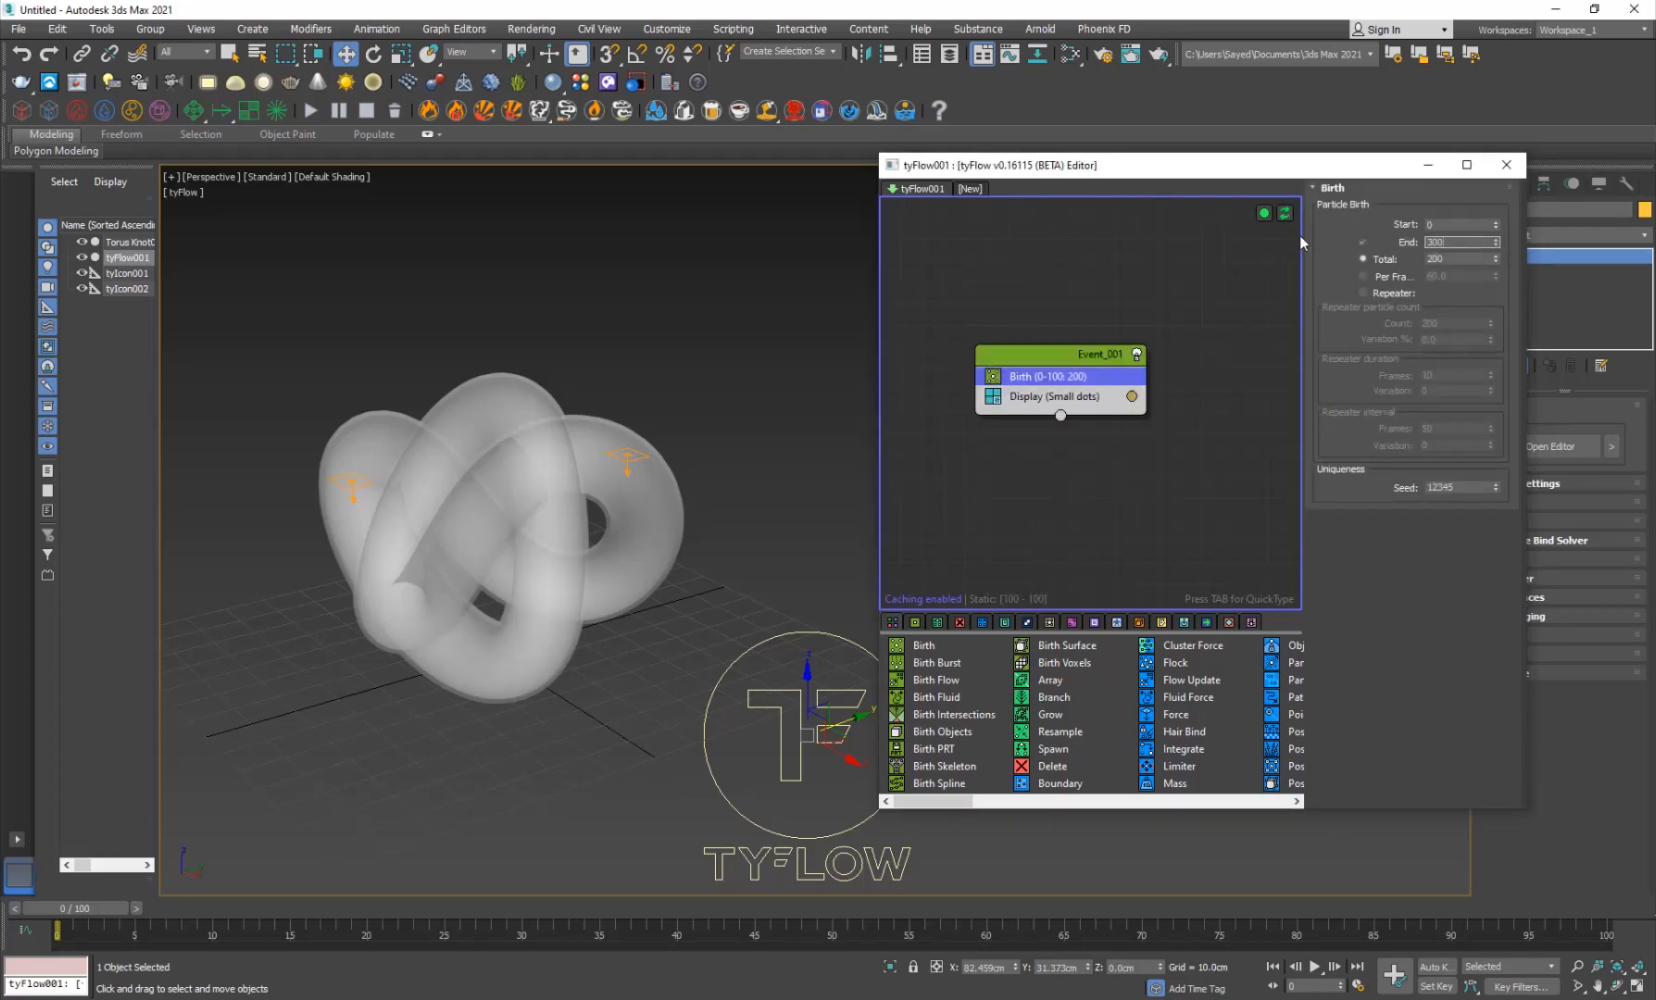
Step: Set the animation length to 300 frames in the time configuration and scrub the timeline to frame 60
{"action": "left_click", "coordinate": [1358, 986]}
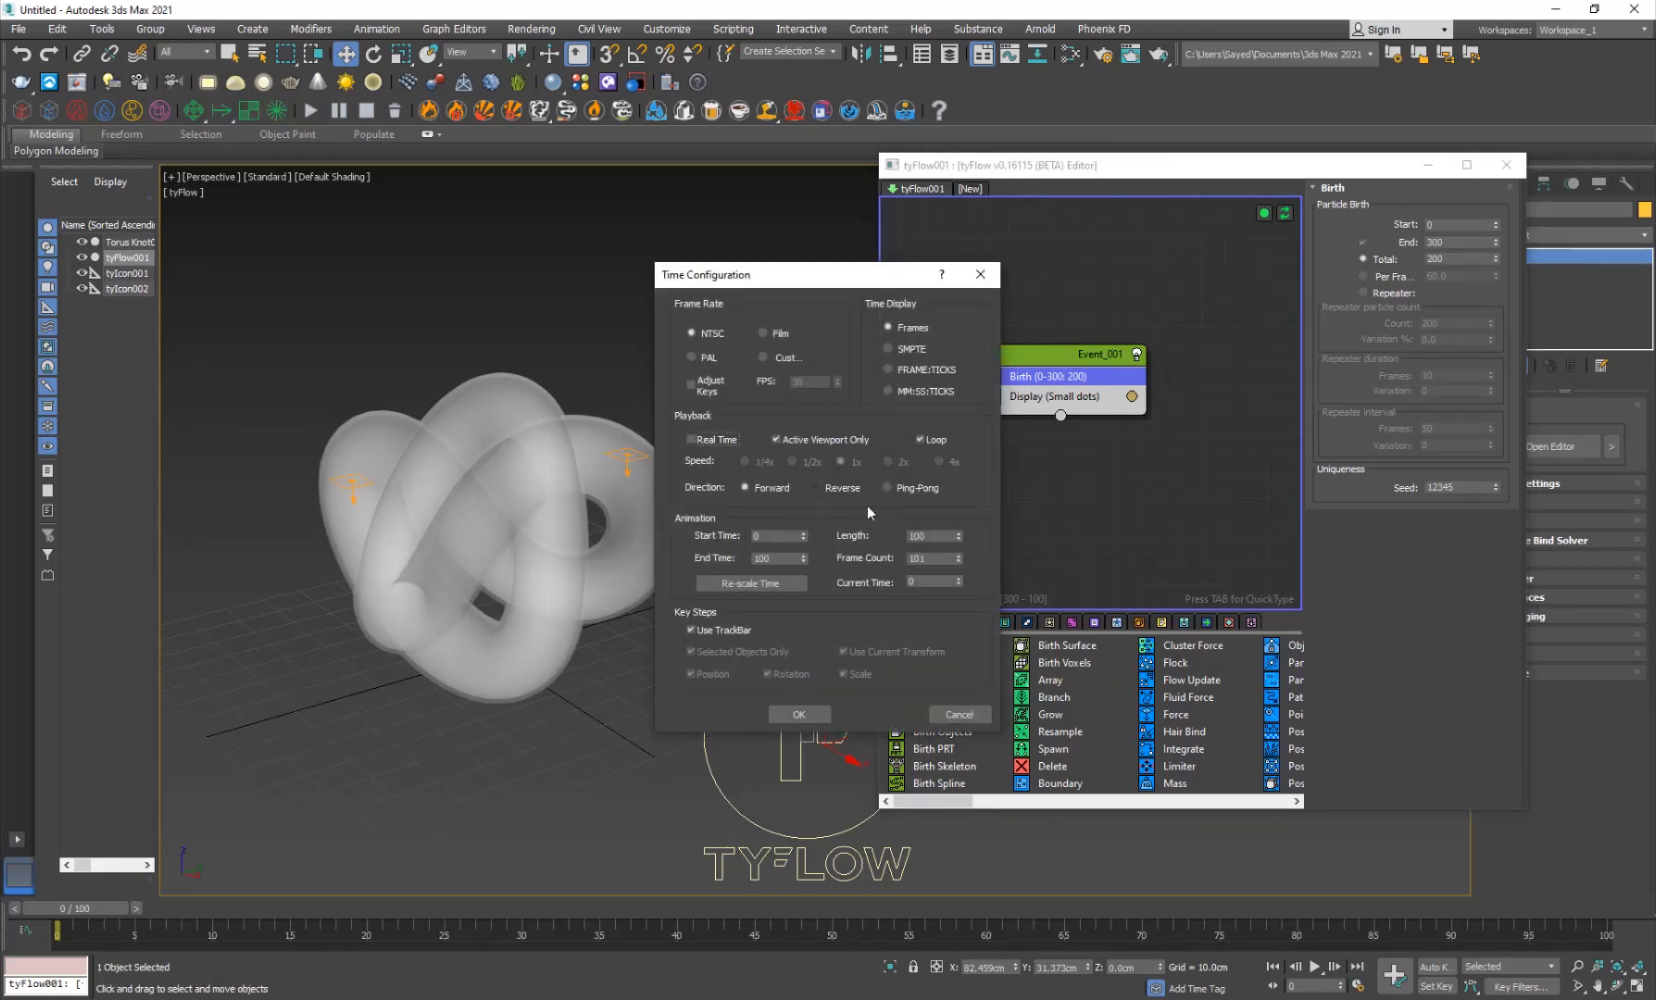
{"action": "type", "text": "300"}
{"action": "key", "text": "Return"}
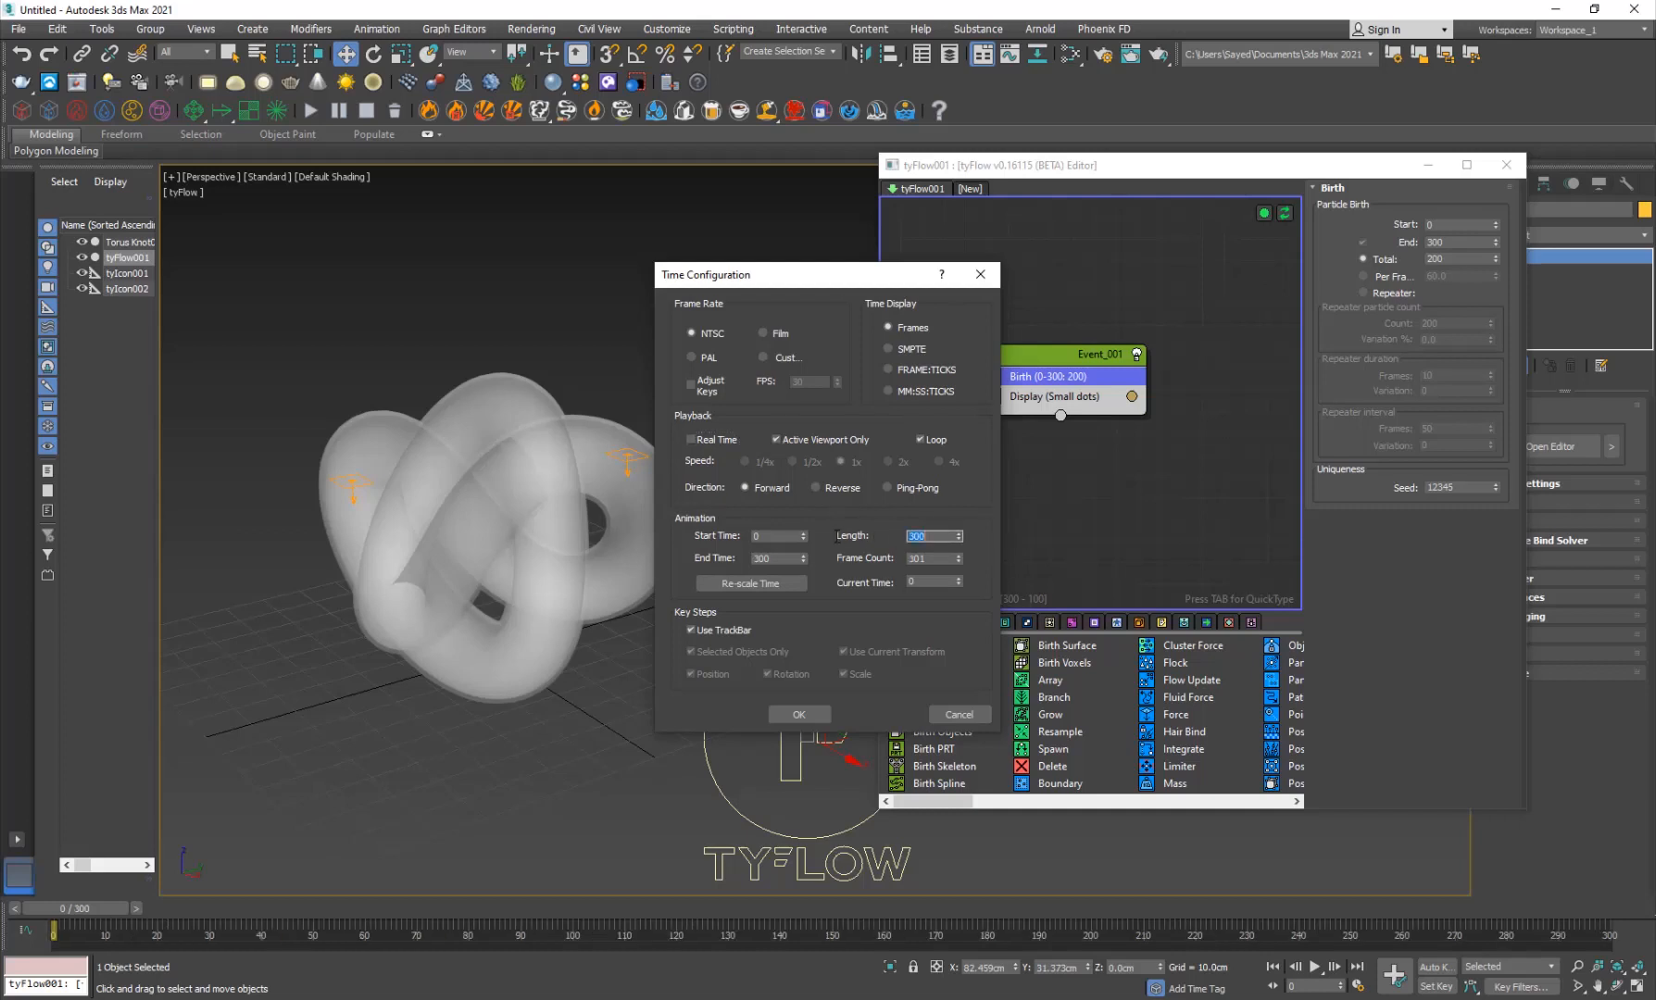
{"action": "left_click", "coordinate": [815, 714]}
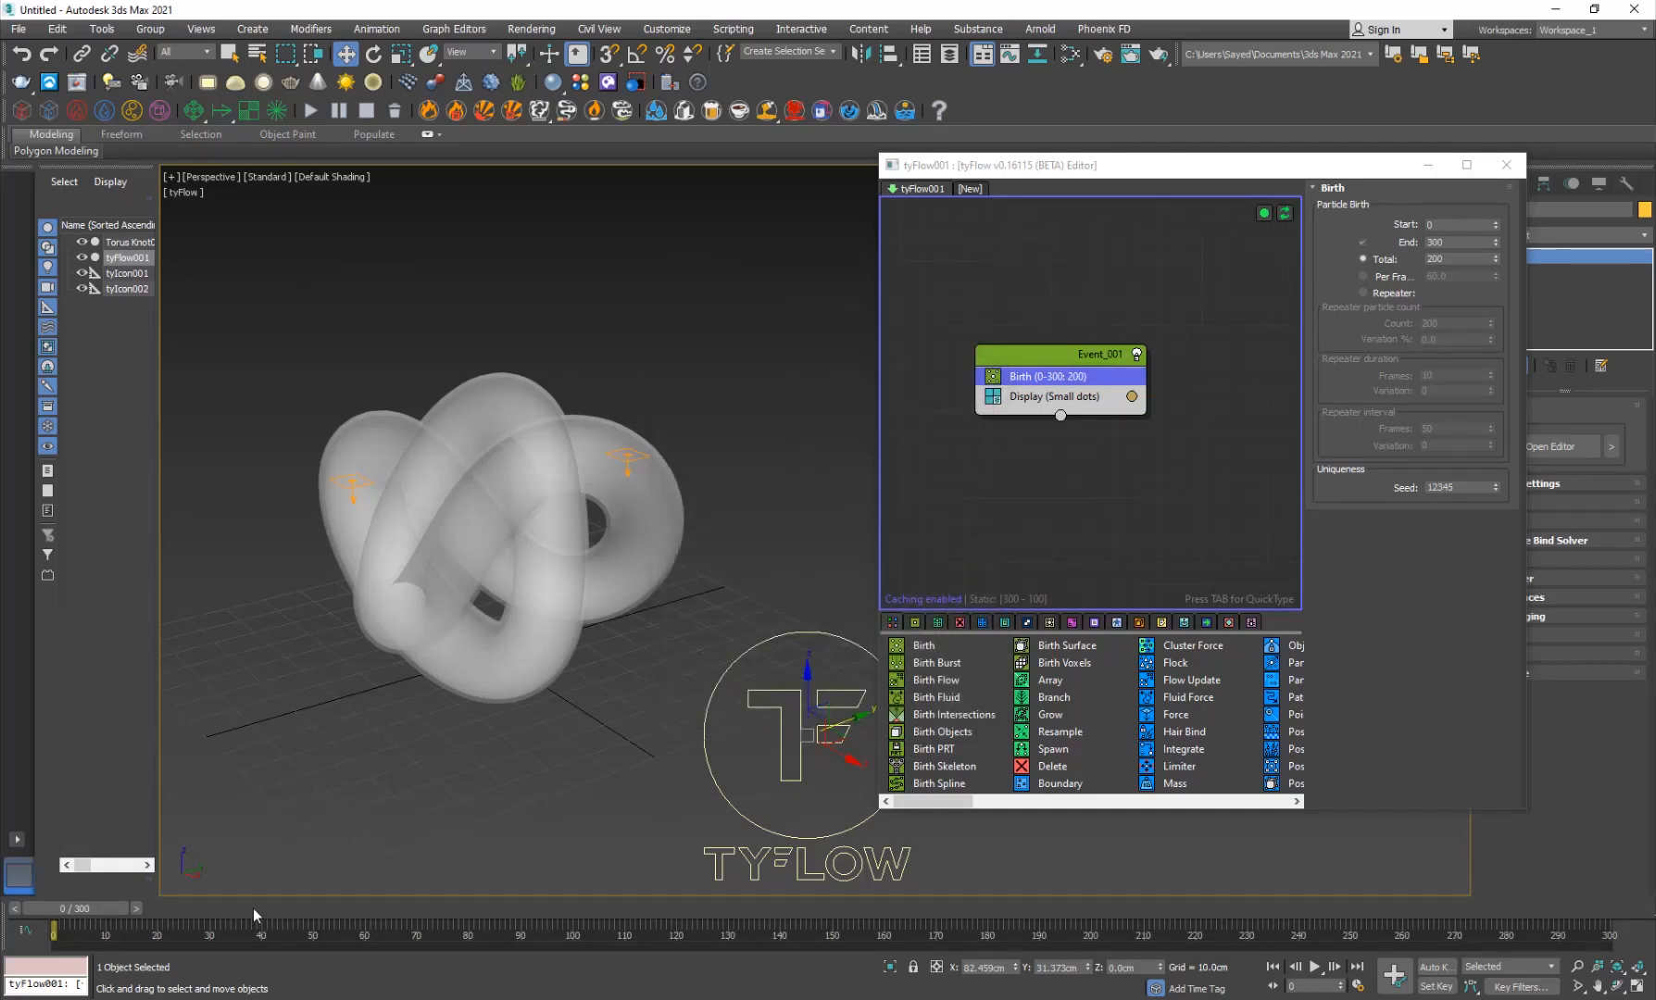
{"action": "left_click_drag", "start_coordinate": [256, 912], "coordinate": [383, 914]}
Step: Add a Position Icon operator to Event_001, between its Birth and Display operators
{"action": "left_click", "coordinate": [1037, 359]}
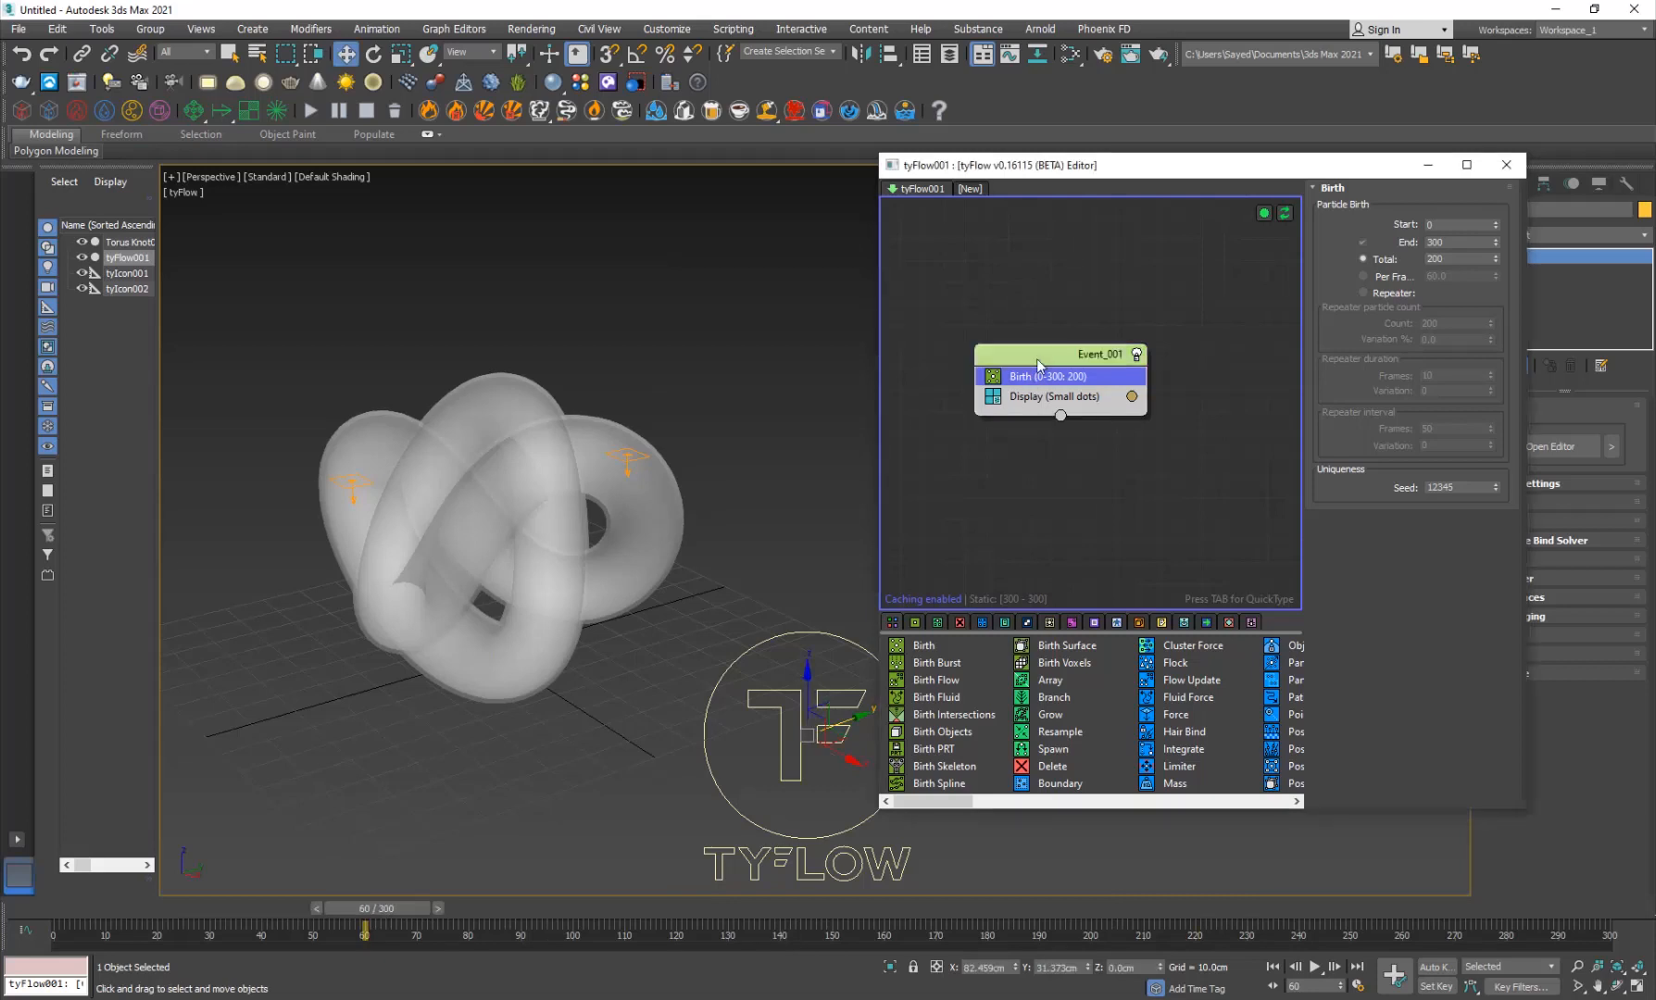
{"action": "key", "text": "Tab"}
{"action": "type", "text": "pos"}
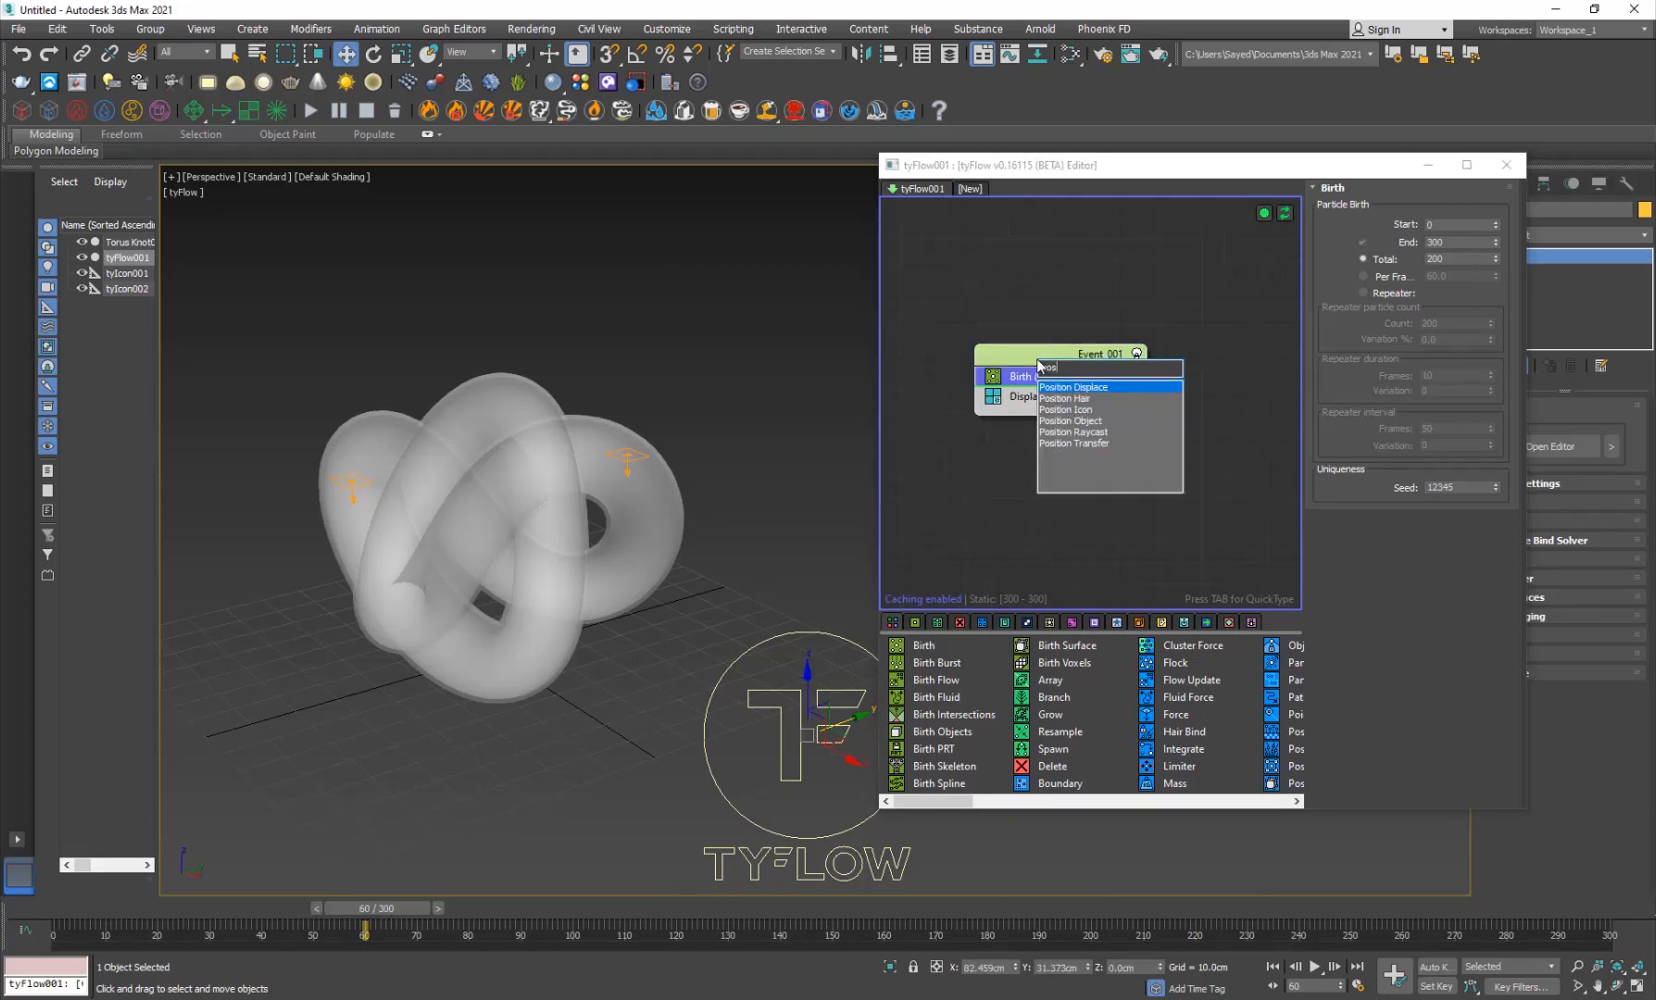
{"action": "key", "text": "Return"}
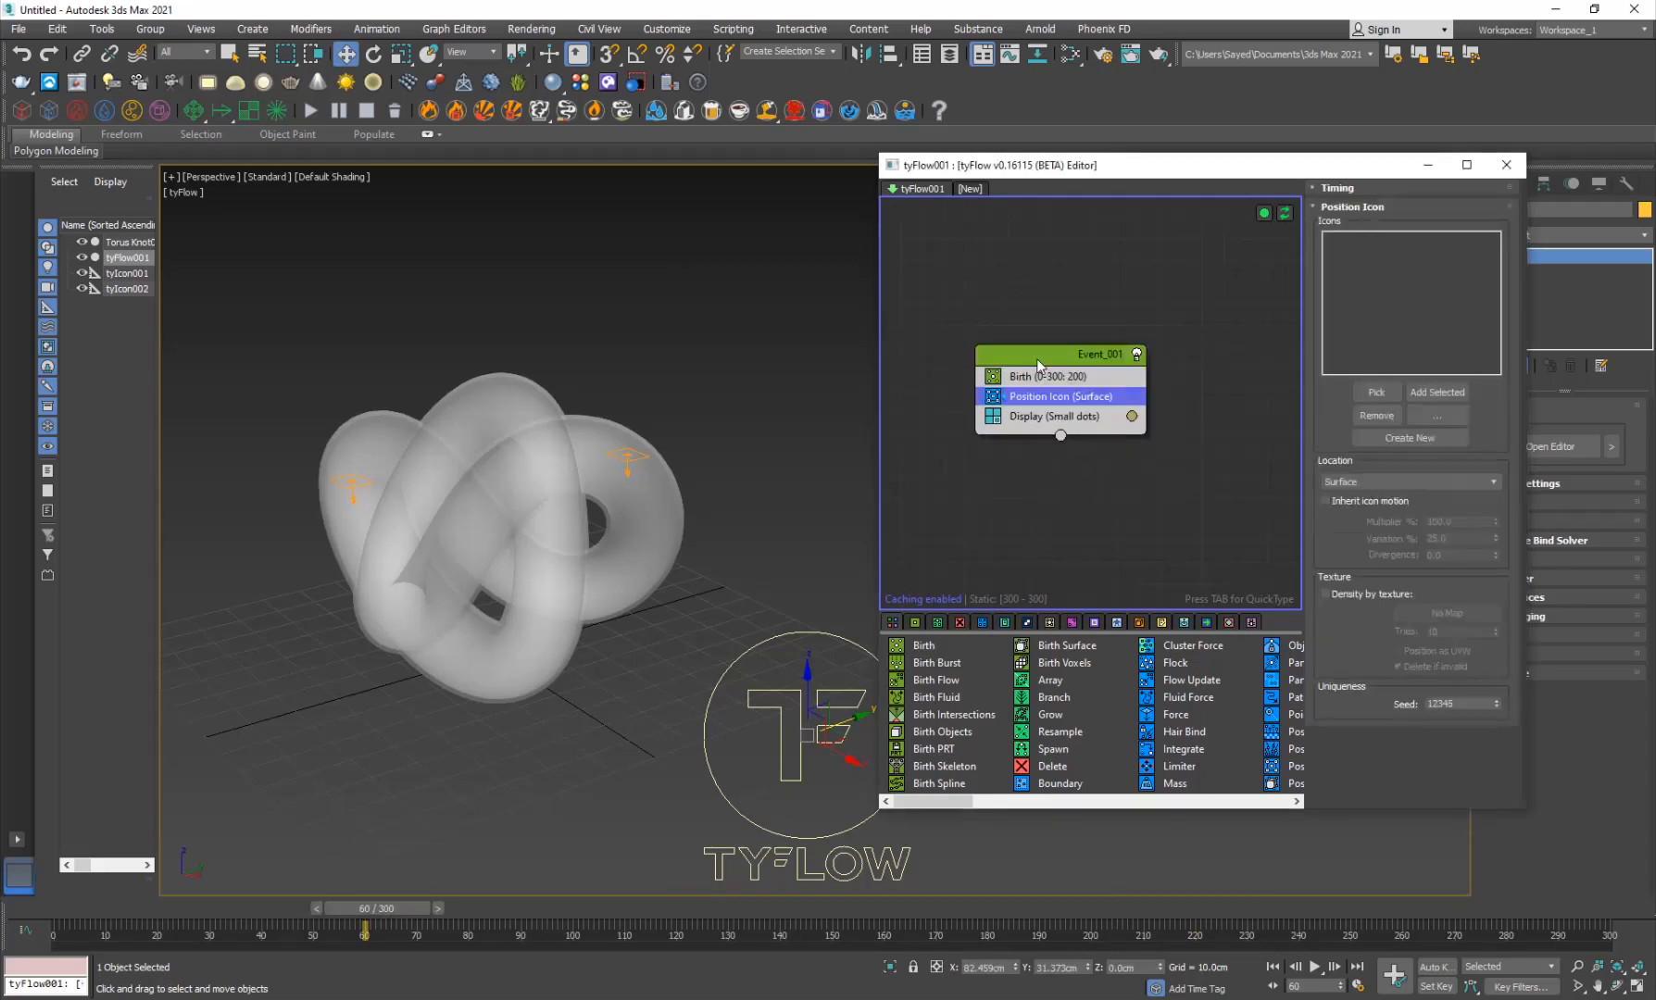
Step: Assign tyIcon002 and tyIcon001 to the Position Icon operator and scrub to frame 107 to check the particle emission
{"action": "left_click", "coordinate": [1375, 392]}
{"action": "left_click", "coordinate": [626, 455]}
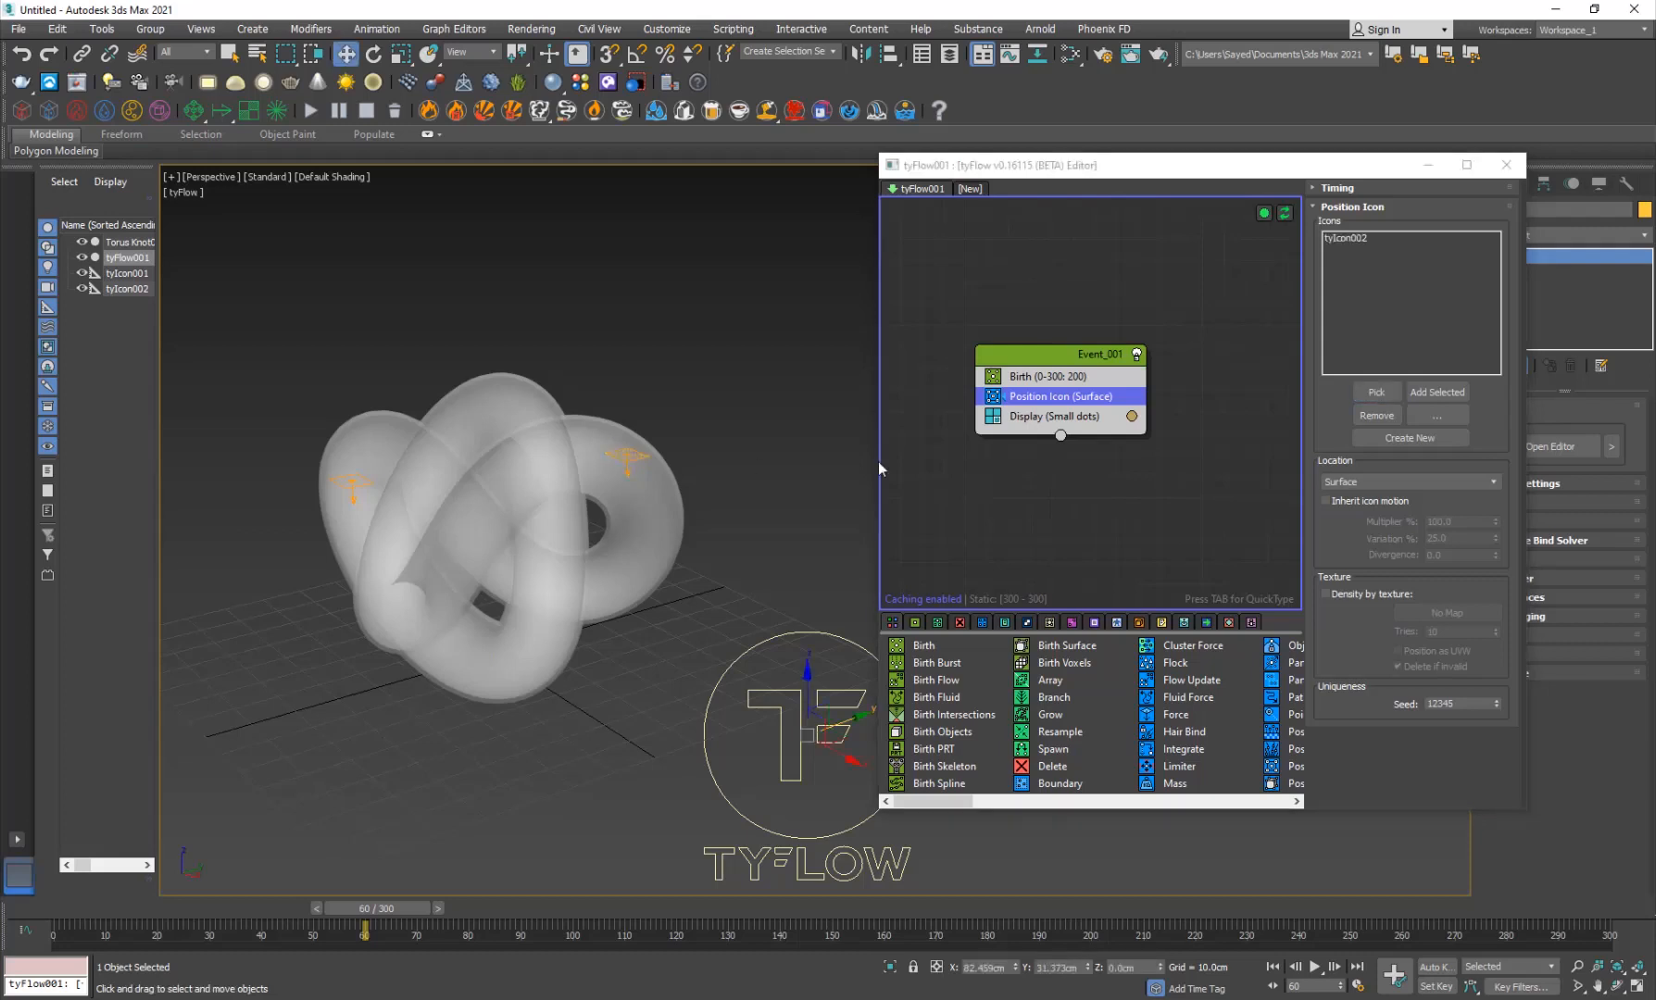
{"action": "left_click", "coordinate": [1356, 393]}
{"action": "scroll", "coordinate": [691, 457], "scroll_direction": "up", "scroll_amount": 10}
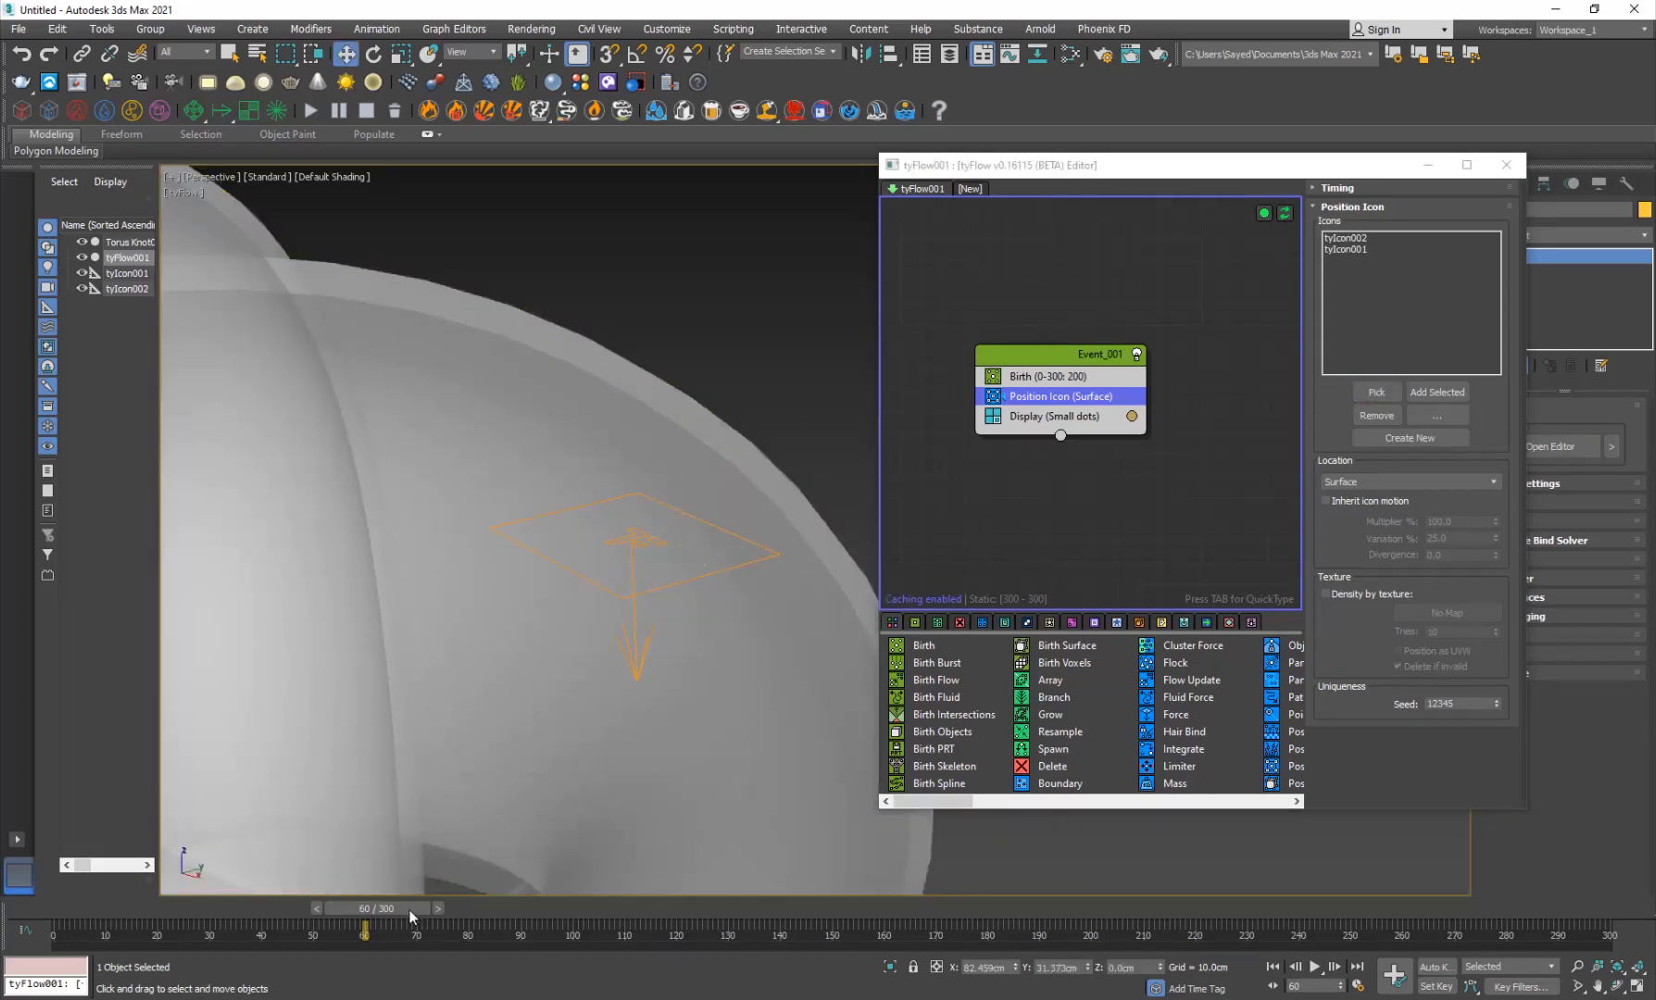
{"action": "left_click_drag", "start_coordinate": [375, 909], "coordinate": [608, 926]}
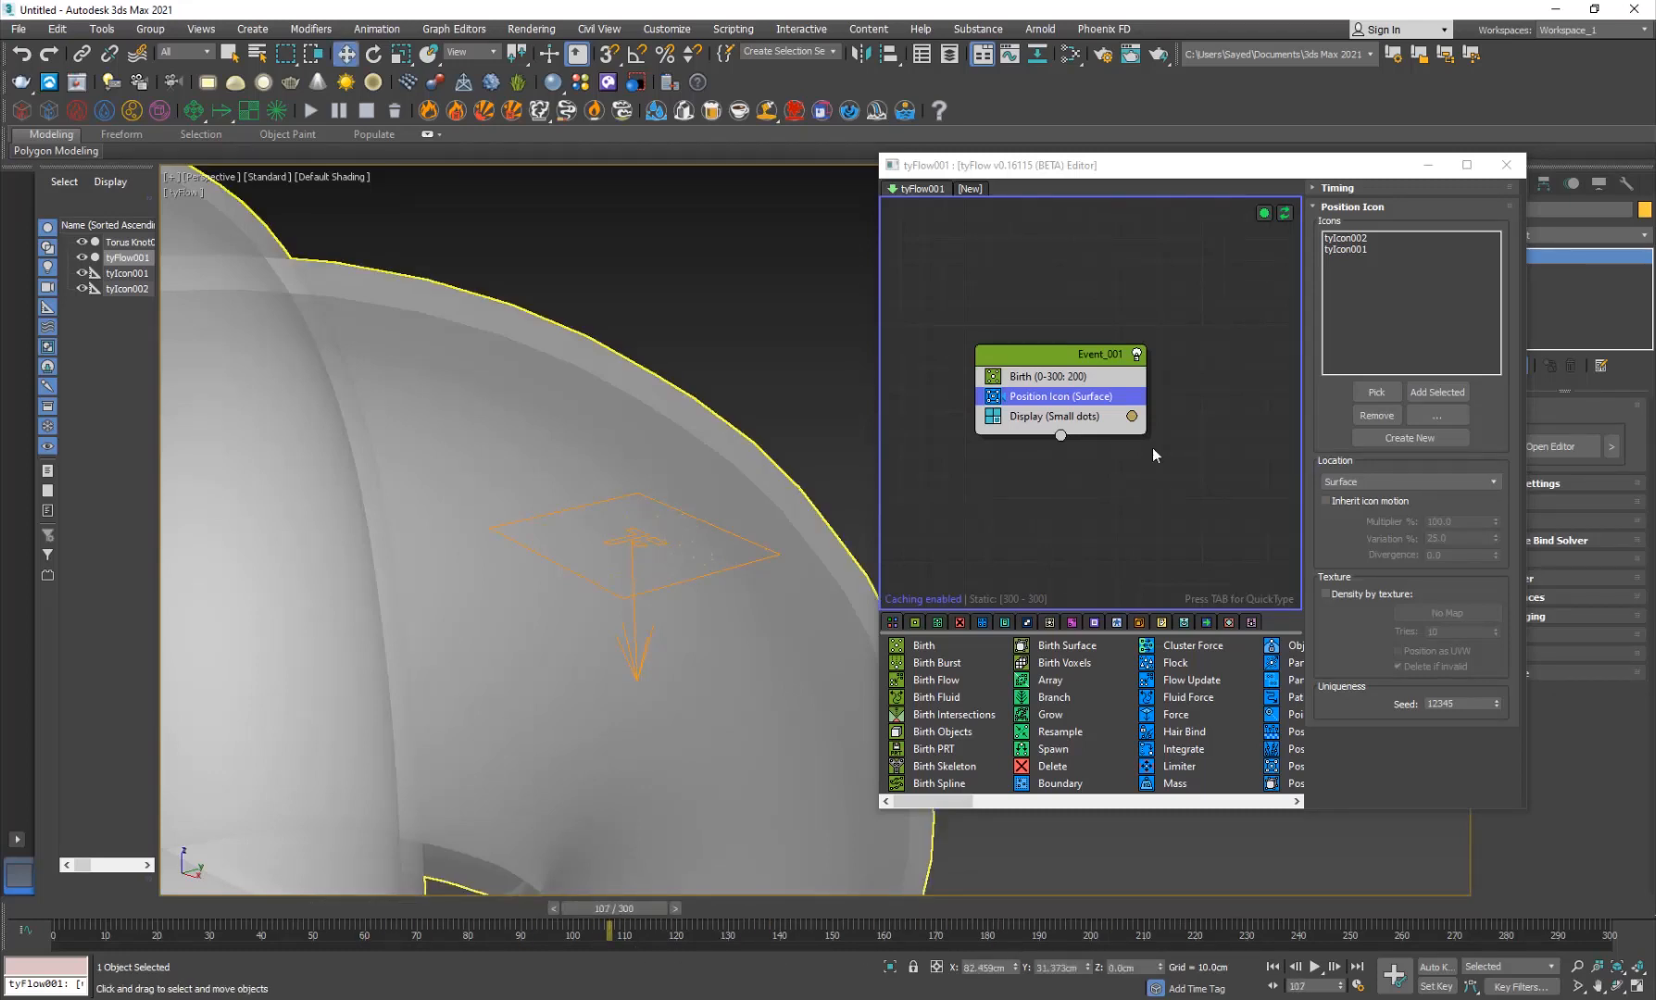
Step: Set the color of the Display operator in Event_001 to red
{"action": "left_click", "coordinate": [1130, 416]}
{"action": "left_click_drag", "start_coordinate": [1288, 473], "coordinate": [1333, 464]}
{"action": "left_click", "coordinate": [1444, 621]}
{"action": "scroll", "coordinate": [720, 585], "scroll_direction": "down", "scroll_amount": 10}
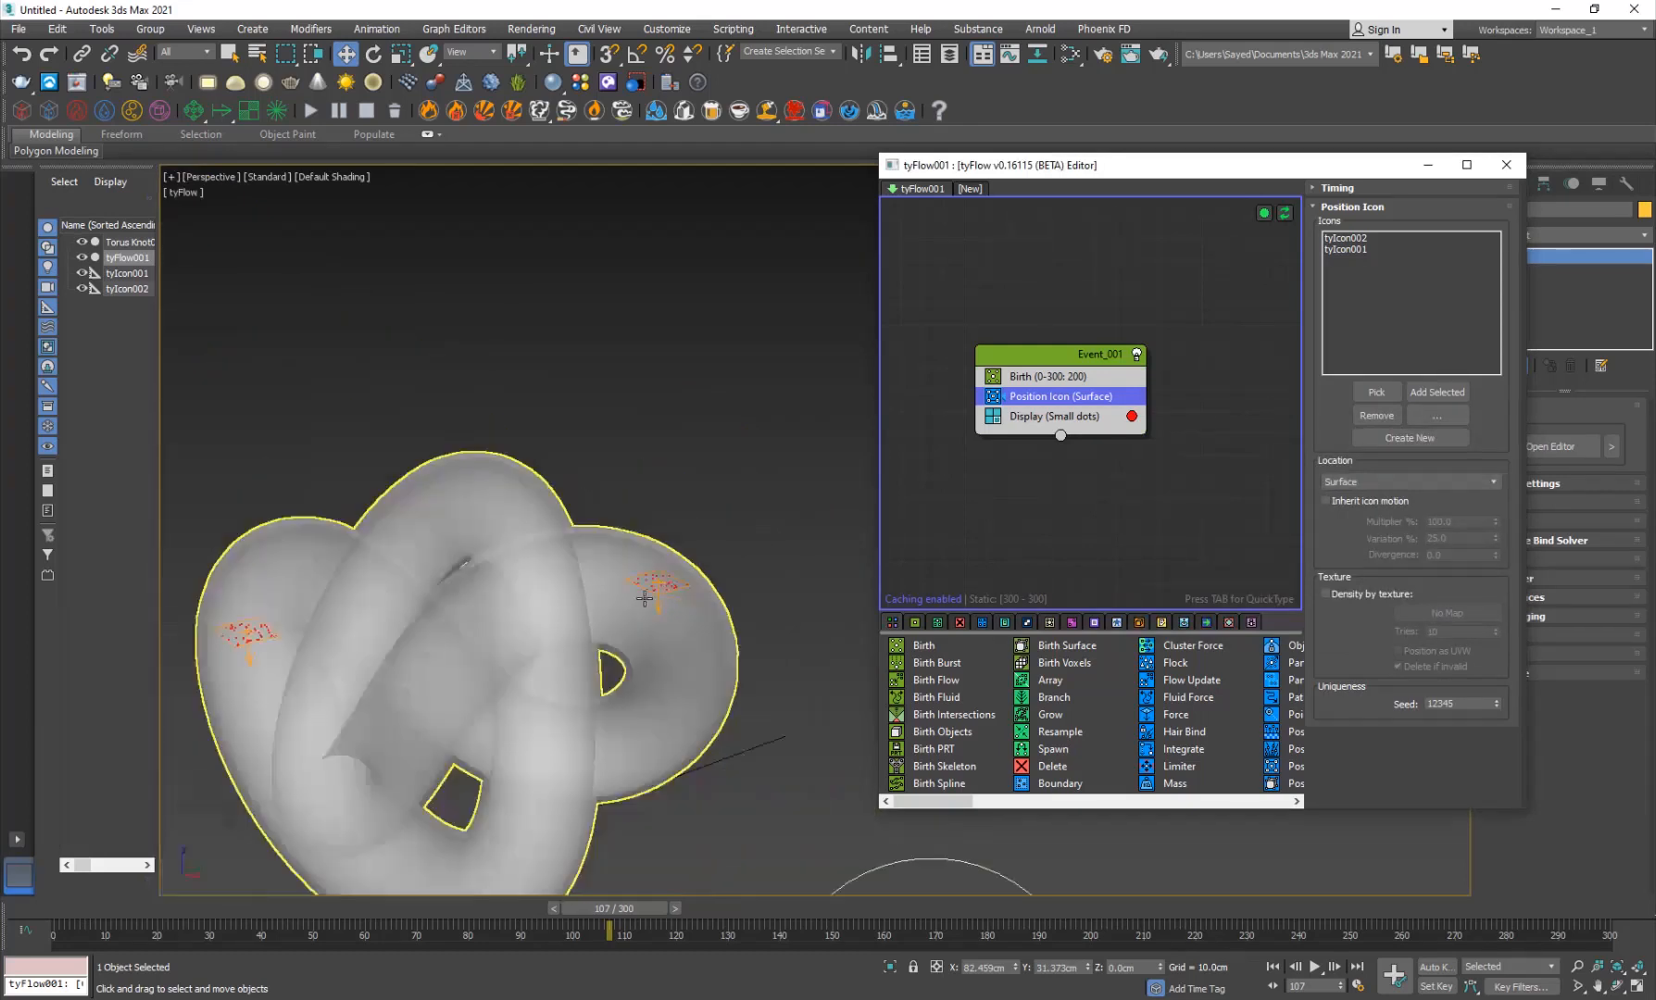
{"action": "left_click", "coordinate": [1032, 537]}
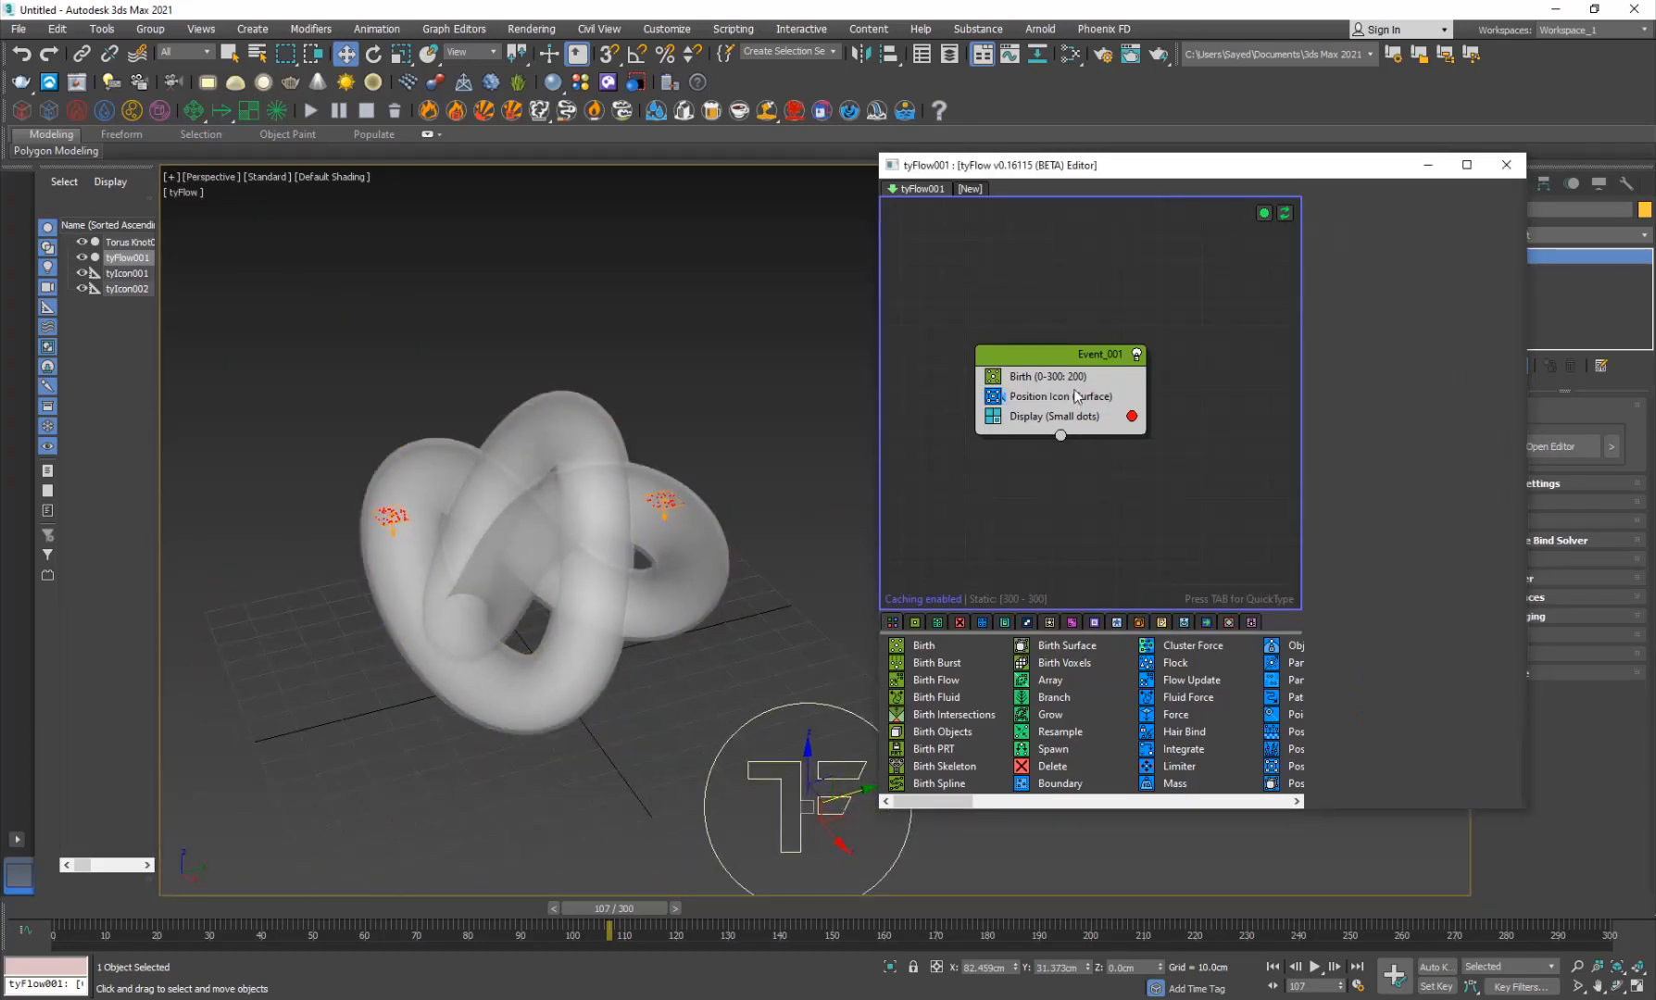
Step: Add a Shape operator to Event_001 directly below its Birth operator
{"action": "left_click", "coordinate": [1065, 353]}
{"action": "key", "text": "Tab"}
{"action": "type", "text": "sha"}
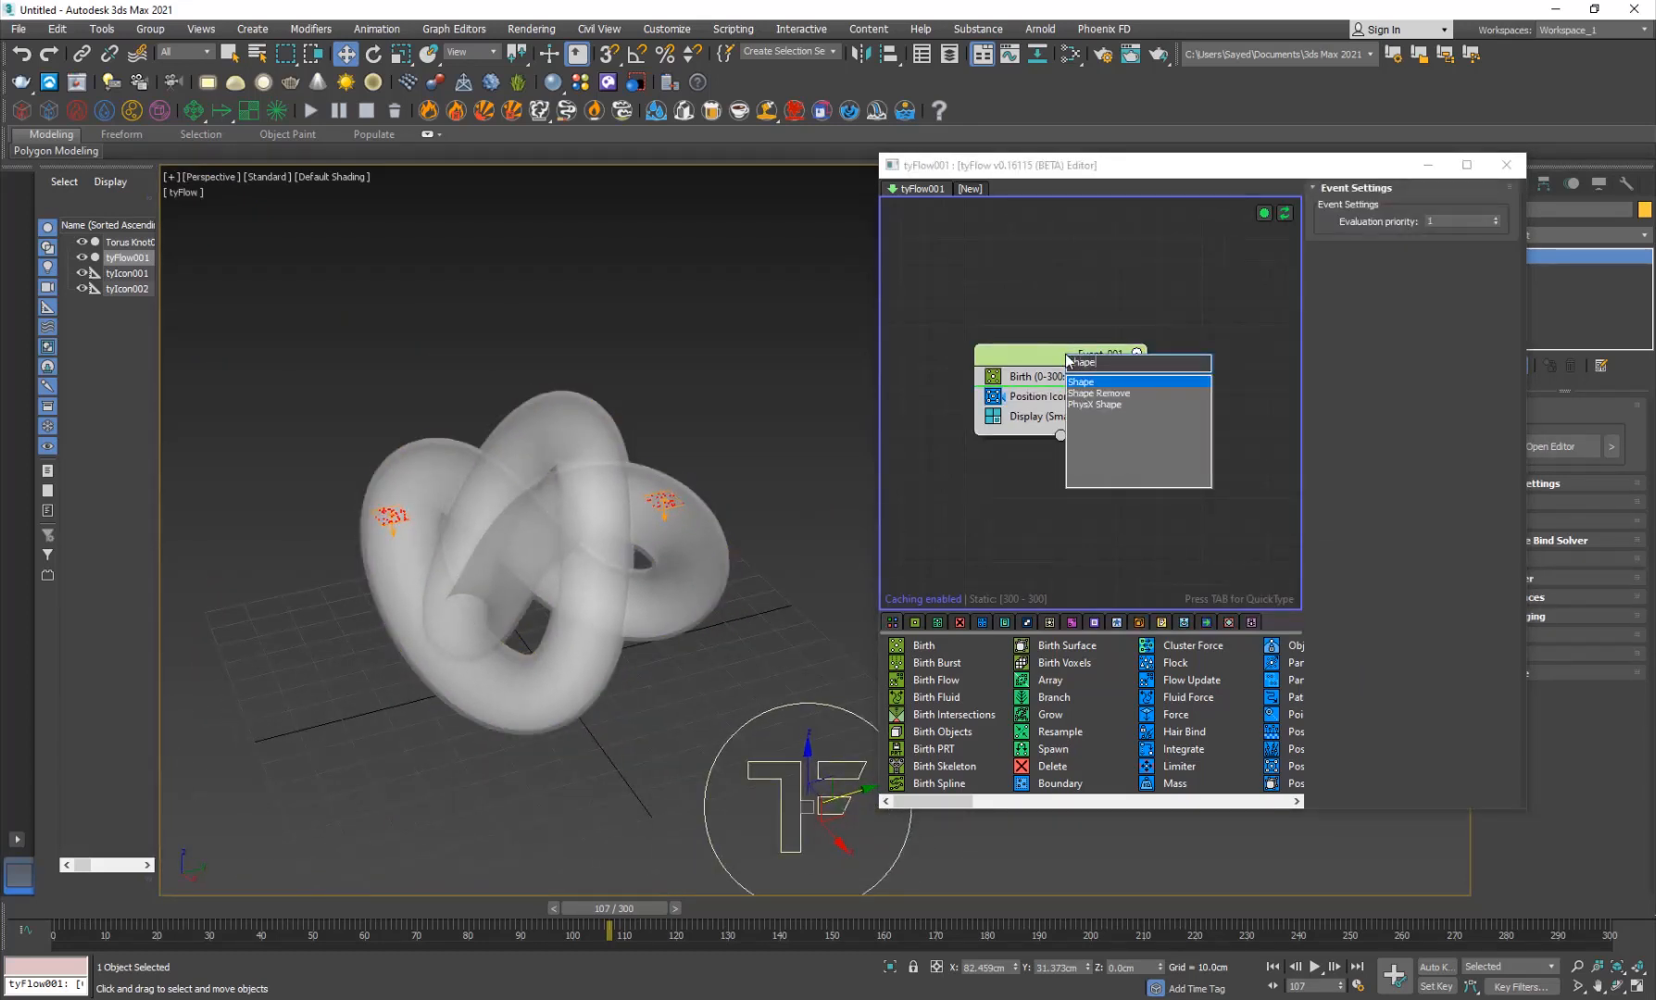
{"action": "type", "text": "pe"}
{"action": "key", "text": "Return"}
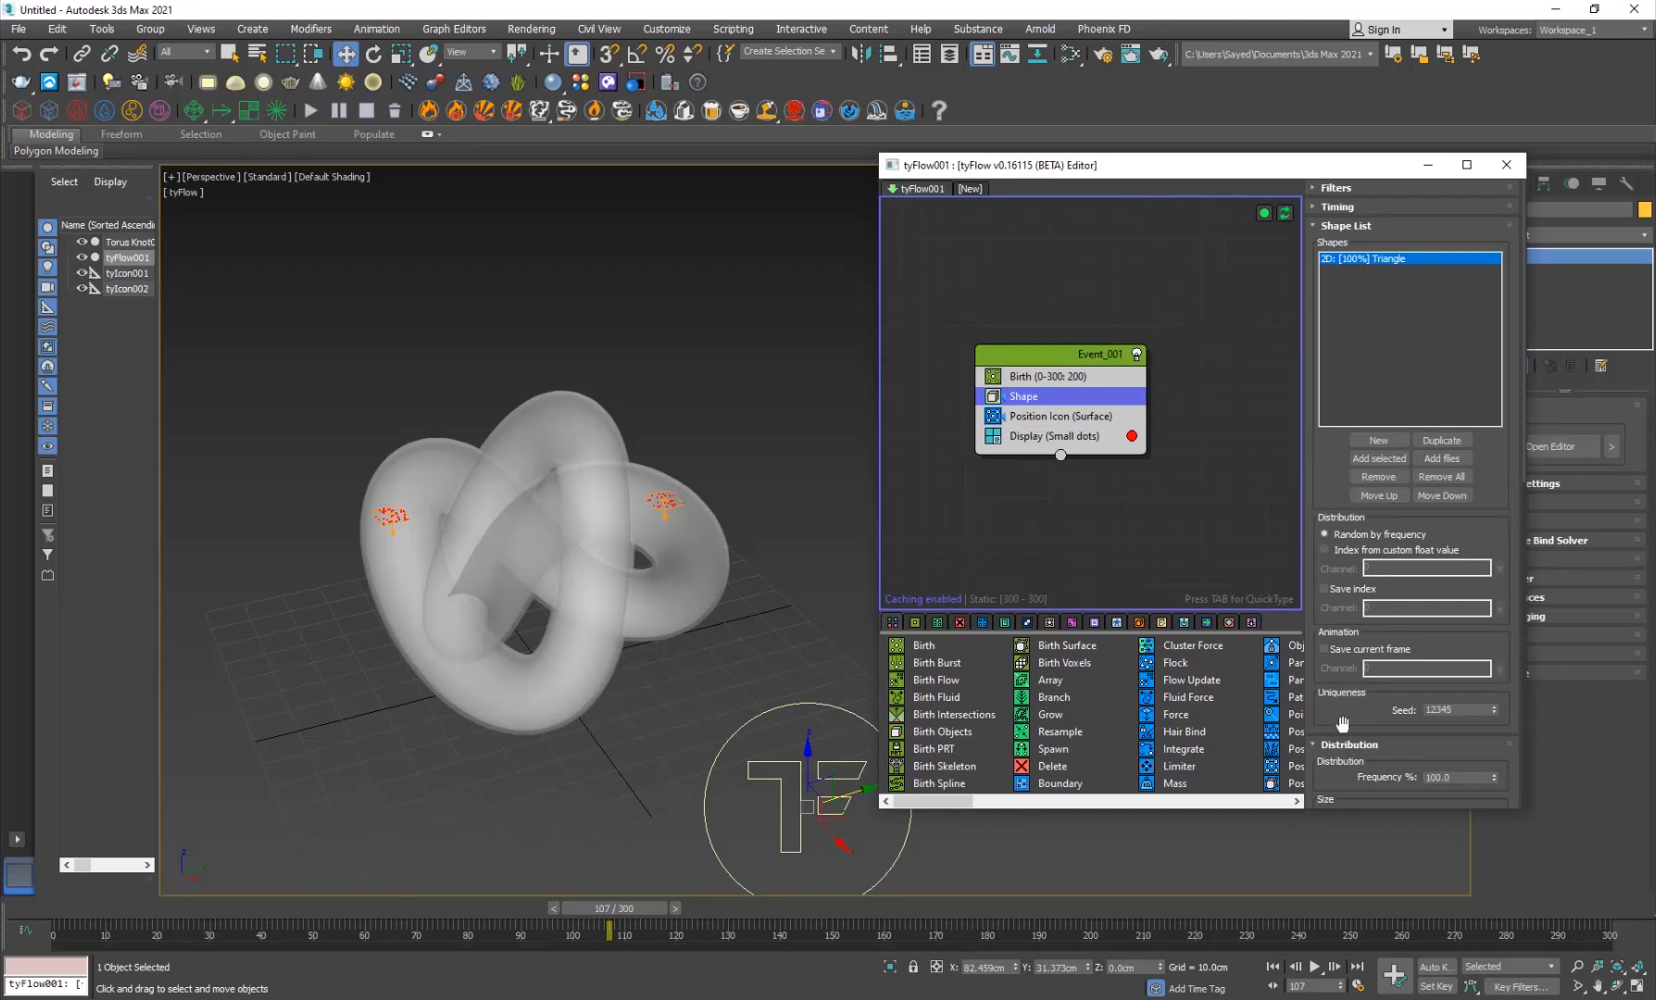
Step: Set the Shape operator's triangle entry to the 3D mesh type Geosphere (MidRes)
{"action": "scroll", "coordinate": [1342, 723], "scroll_direction": "down", "scroll_amount": 4}
{"action": "left_click", "coordinate": [1340, 710]}
{"action": "left_click", "coordinate": [1425, 707]}
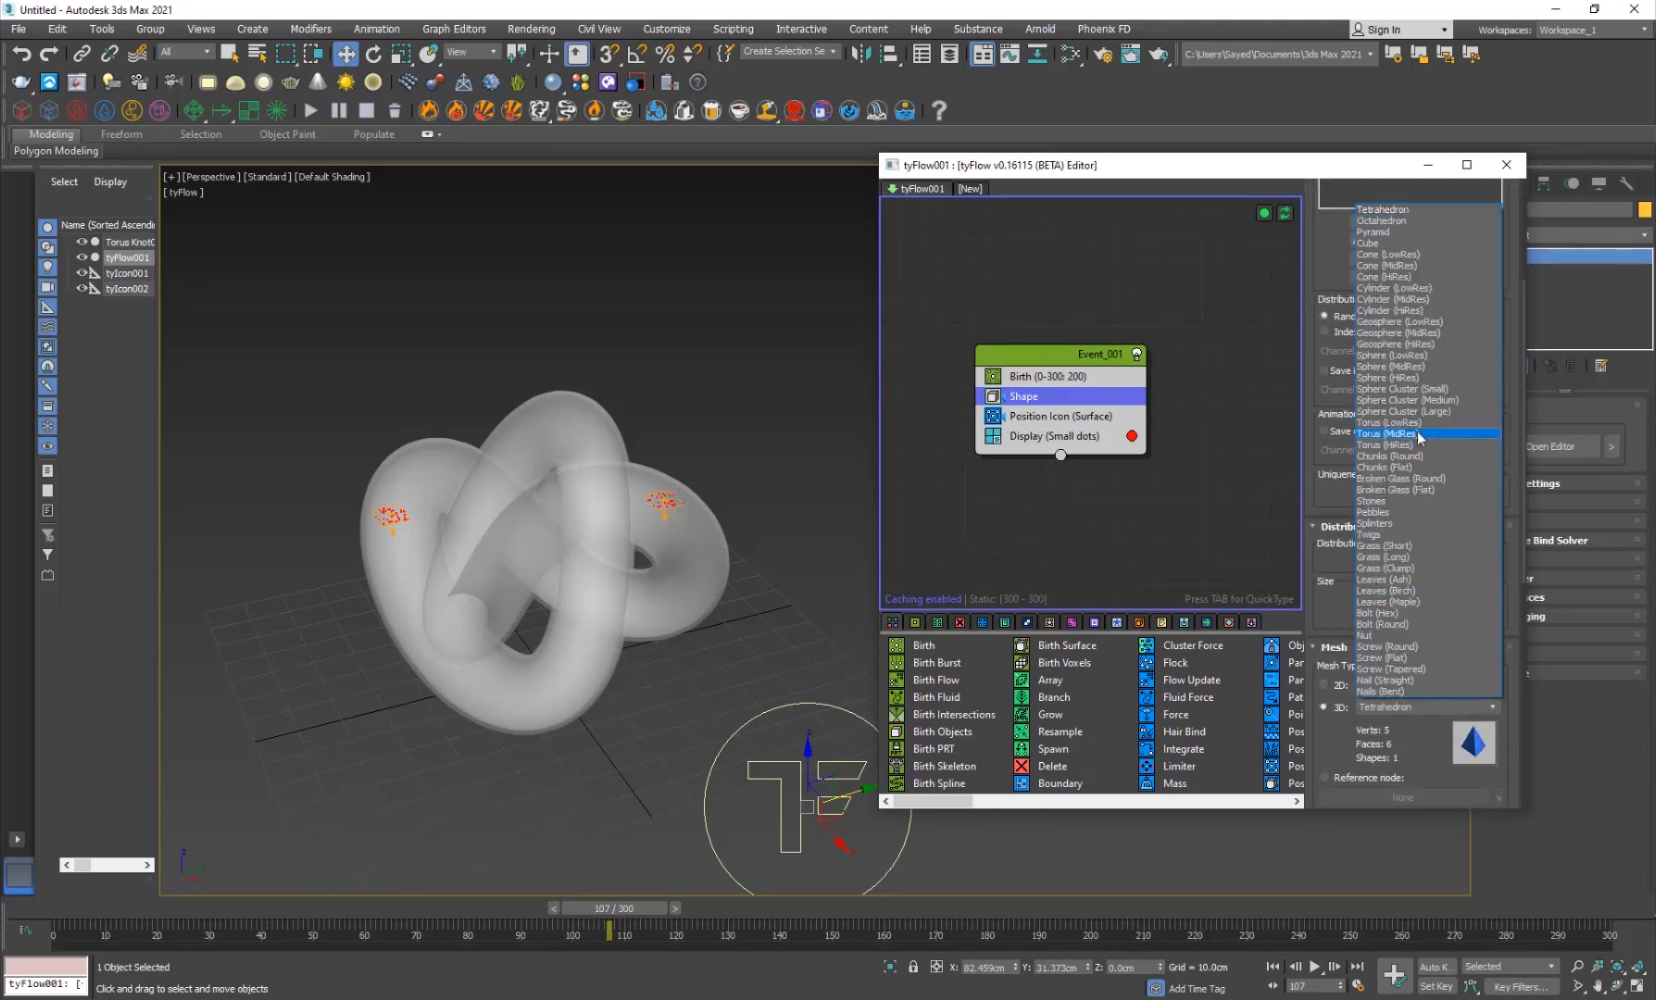
{"action": "left_click", "coordinate": [1418, 336]}
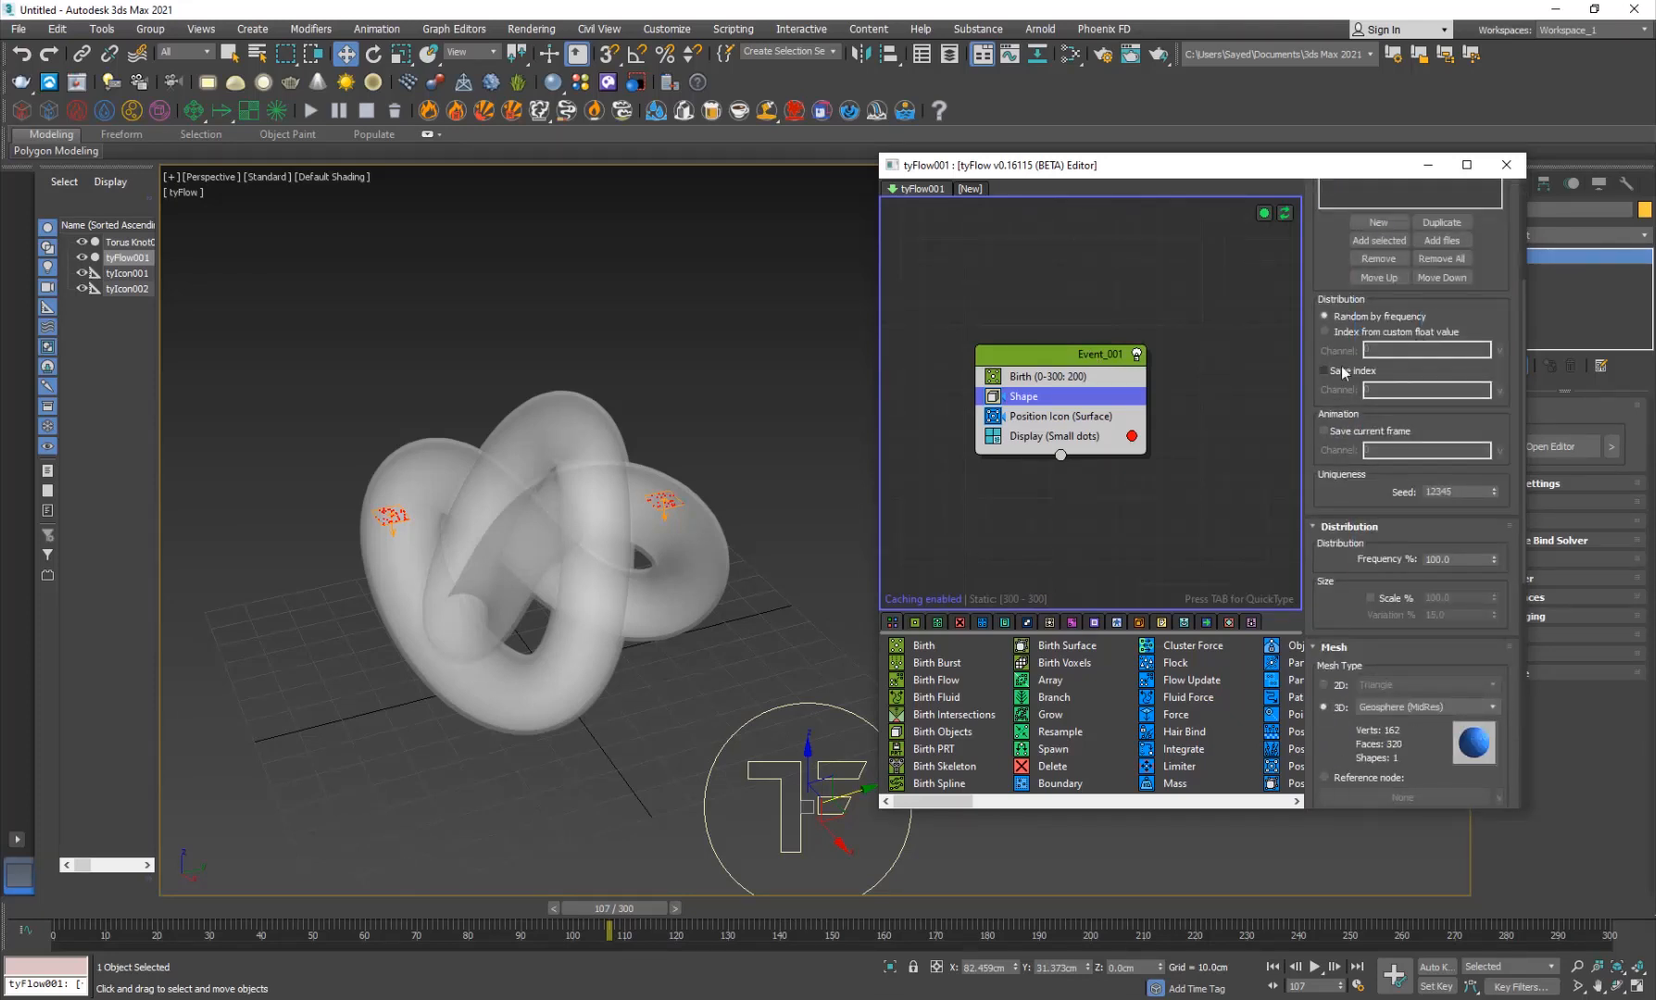
Step: Add a second entry to the Shape operator's list and set it to the 3D mesh Chunks (Round)
{"action": "scroll", "coordinate": [1352, 411], "scroll_direction": "up", "scroll_amount": 3}
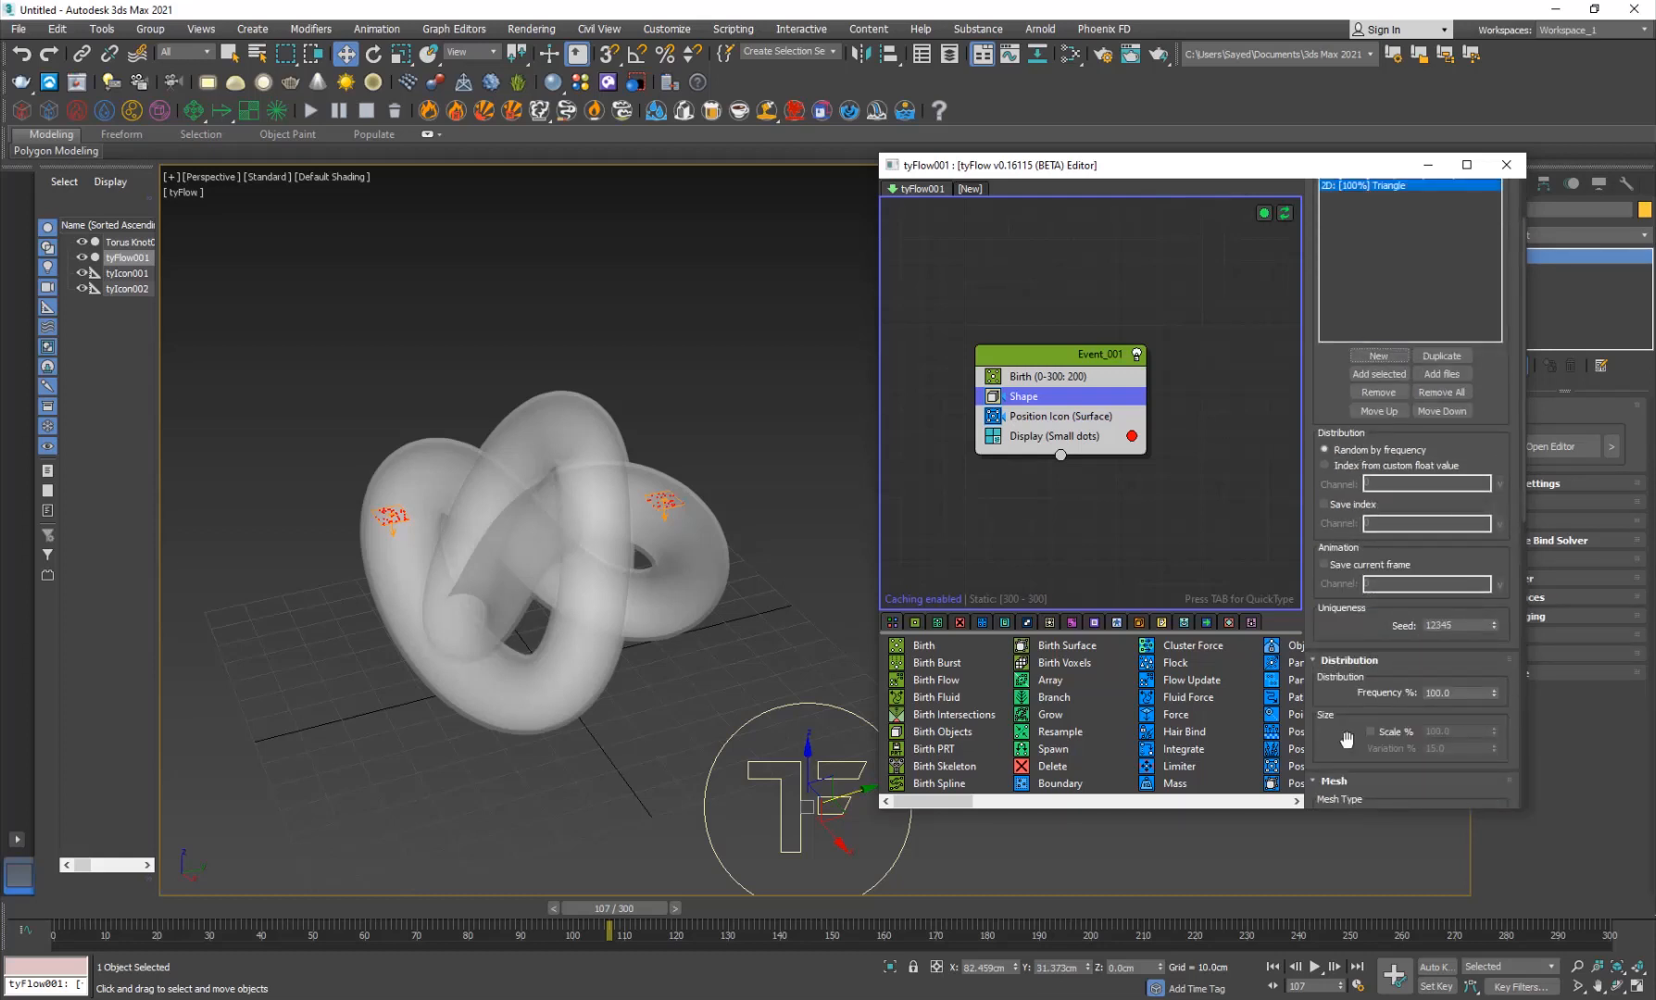
{"action": "scroll", "coordinate": [1337, 748], "scroll_direction": "down", "scroll_amount": 5}
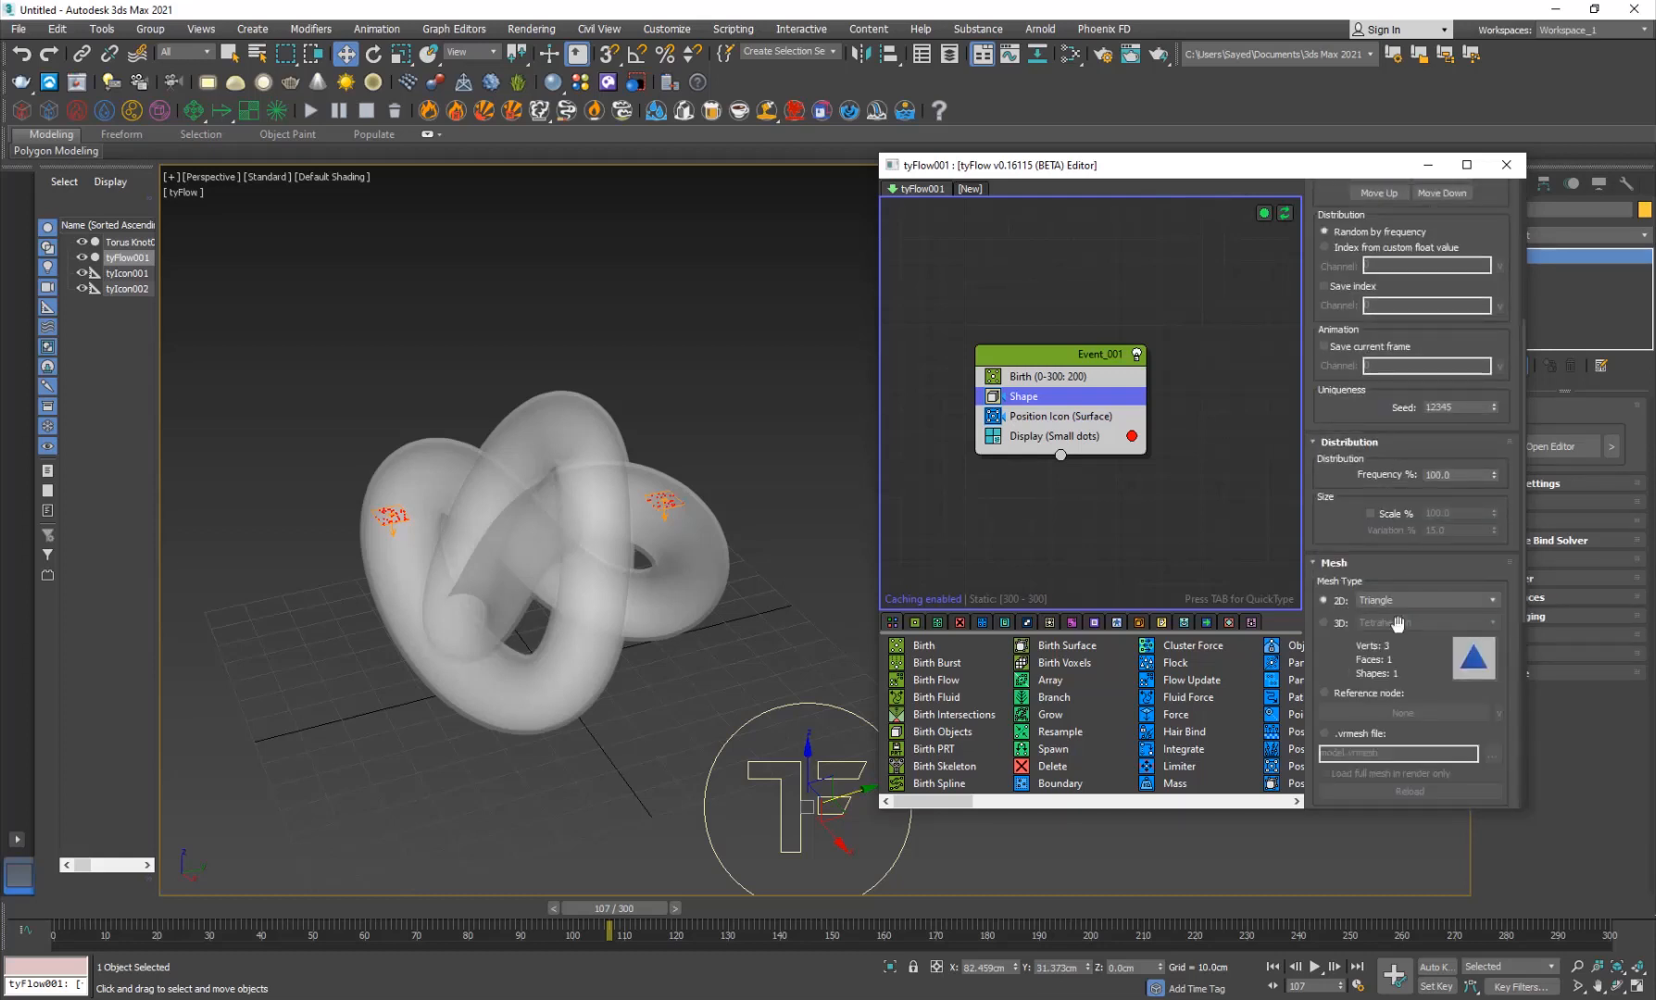
{"action": "left_click", "coordinate": [1344, 621]}
{"action": "left_click", "coordinate": [1417, 622]}
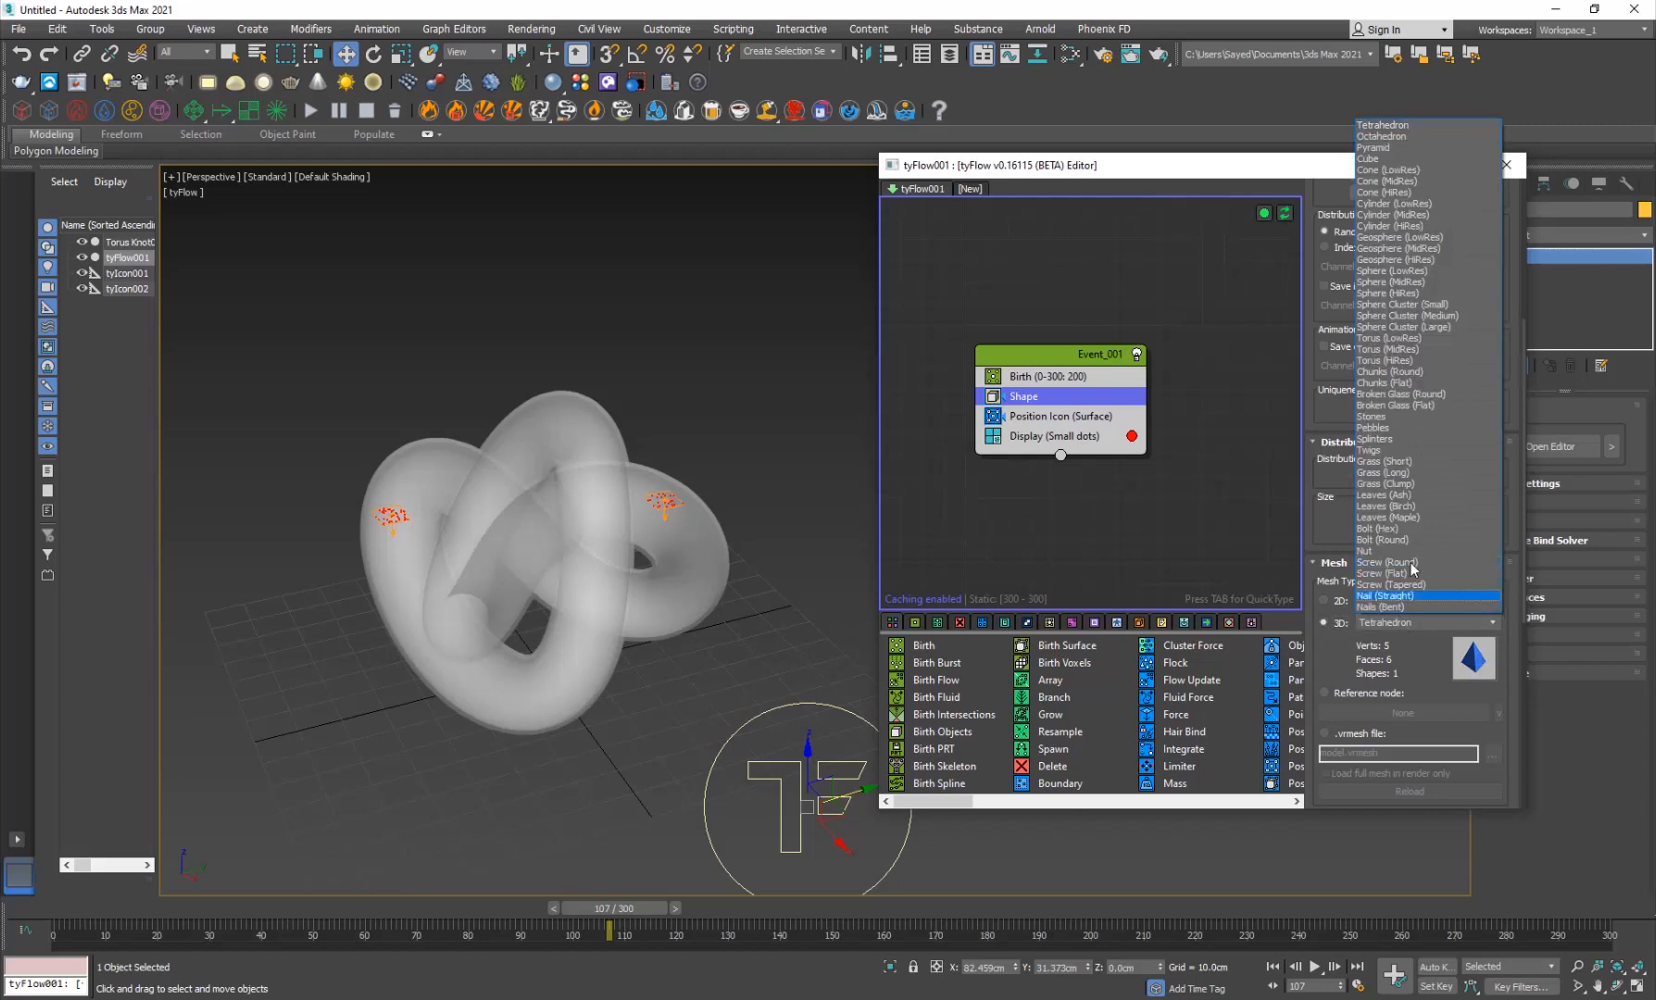
{"action": "left_click", "coordinate": [1407, 375]}
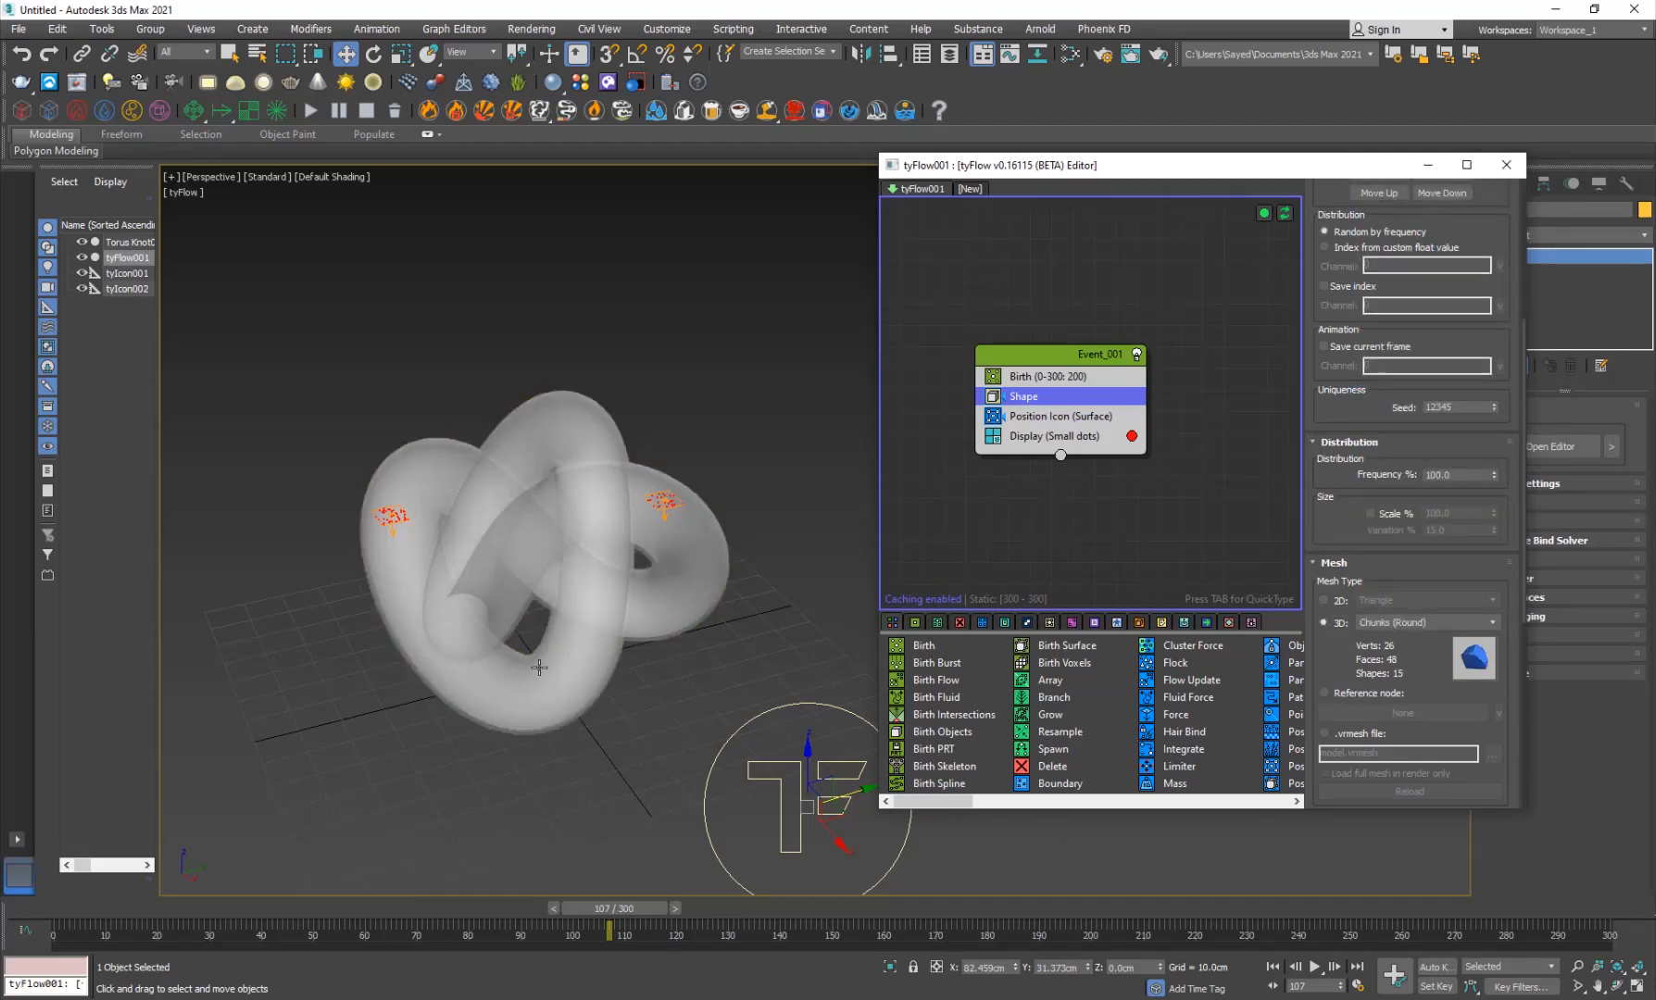
Step: Set the Display operator's type to Geometry and inspect the particle shapes up close at a tyIcon
{"action": "middle_click_drag", "start_coordinate": [537, 652], "coordinate": [606, 653], "text": "alt"}
{"action": "left_click", "coordinate": [1056, 436]}
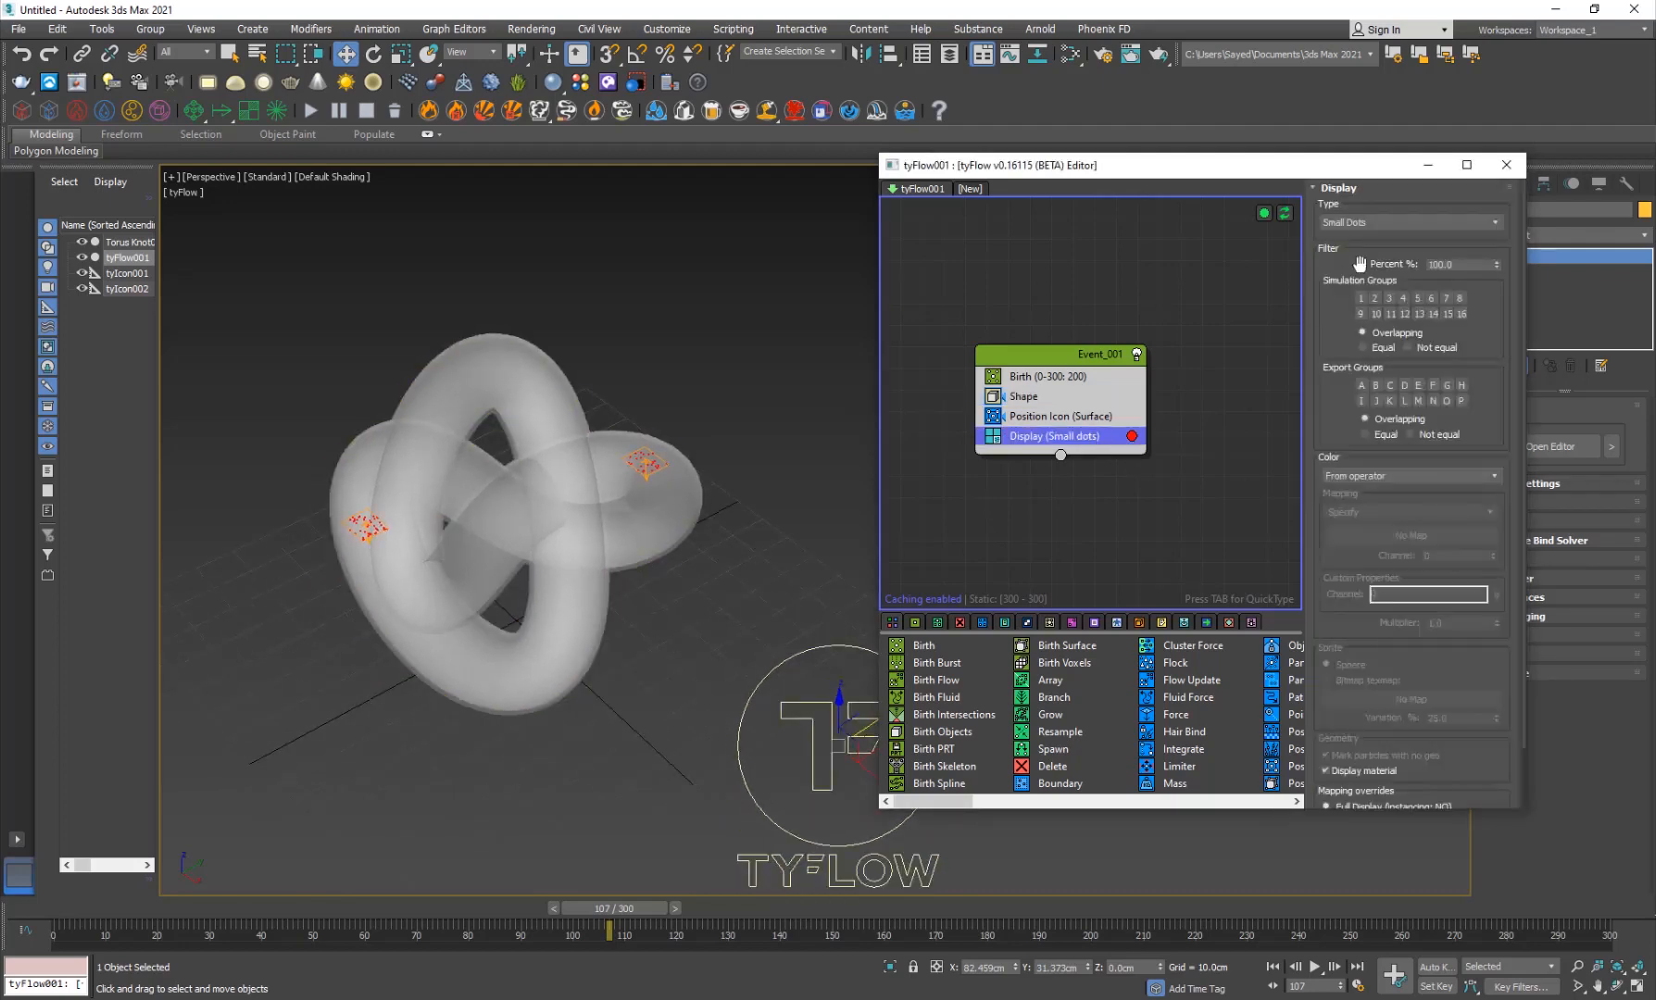
{"action": "left_click", "coordinate": [1398, 225]}
{"action": "left_click", "coordinate": [1349, 306]}
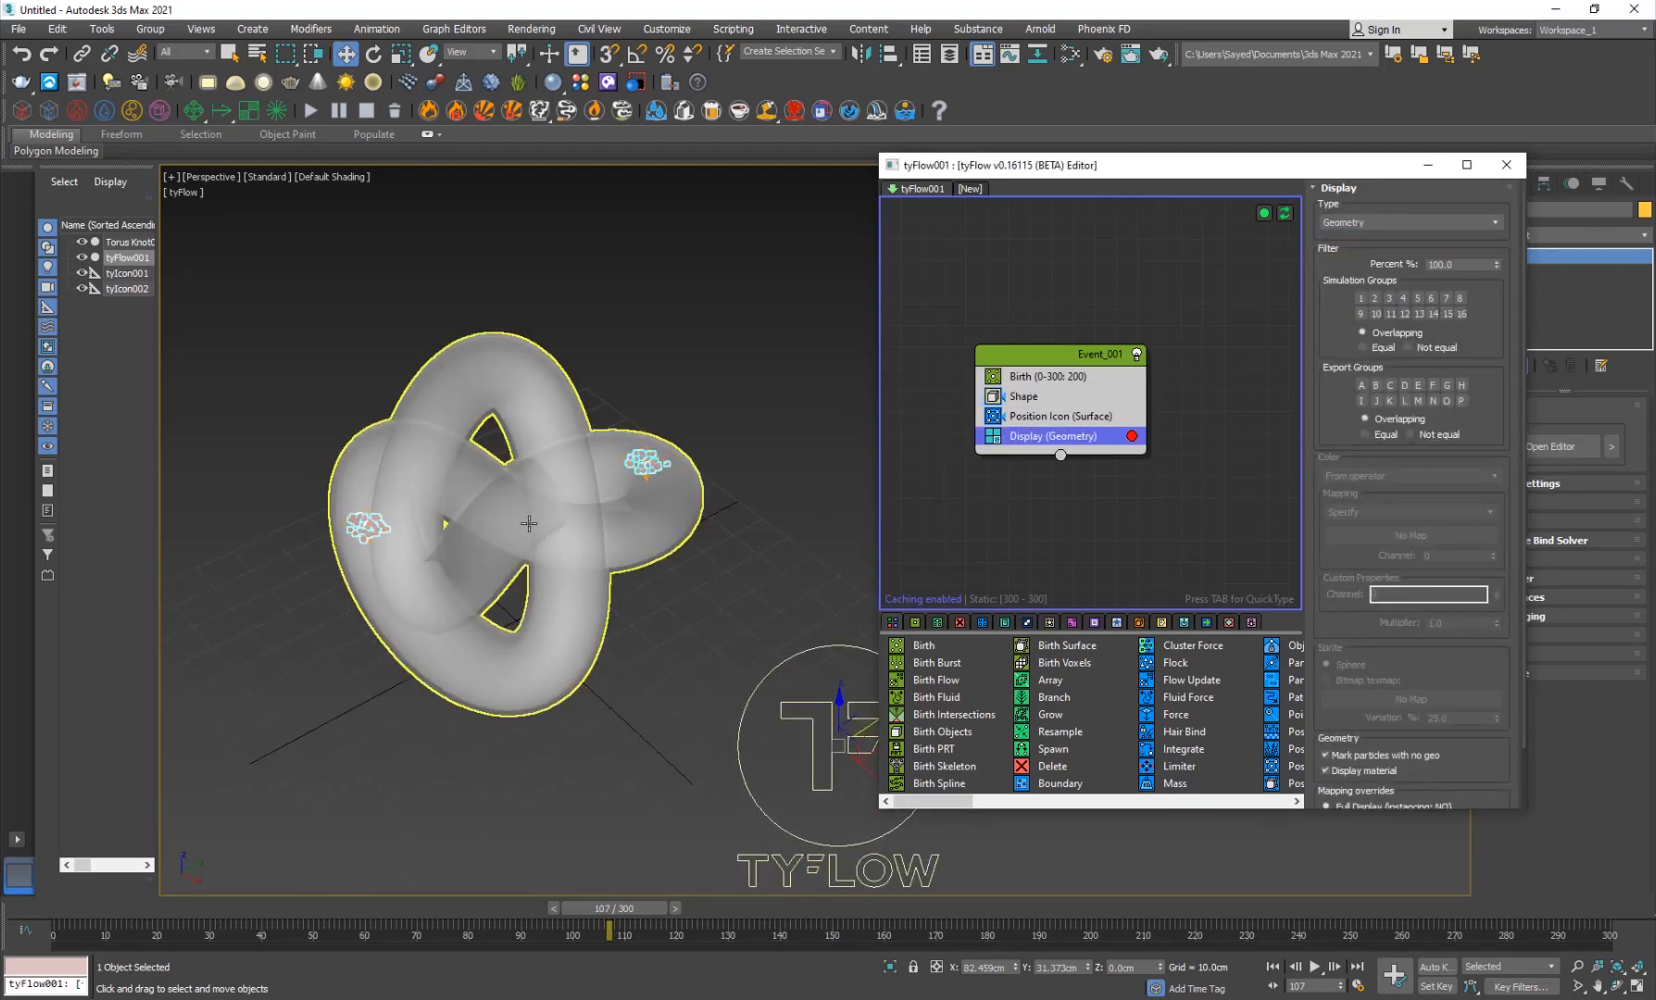
{"action": "scroll", "coordinate": [740, 601], "scroll_direction": "up", "scroll_amount": 10}
{"action": "scroll", "coordinate": [724, 453], "scroll_direction": "up", "scroll_amount": 3}
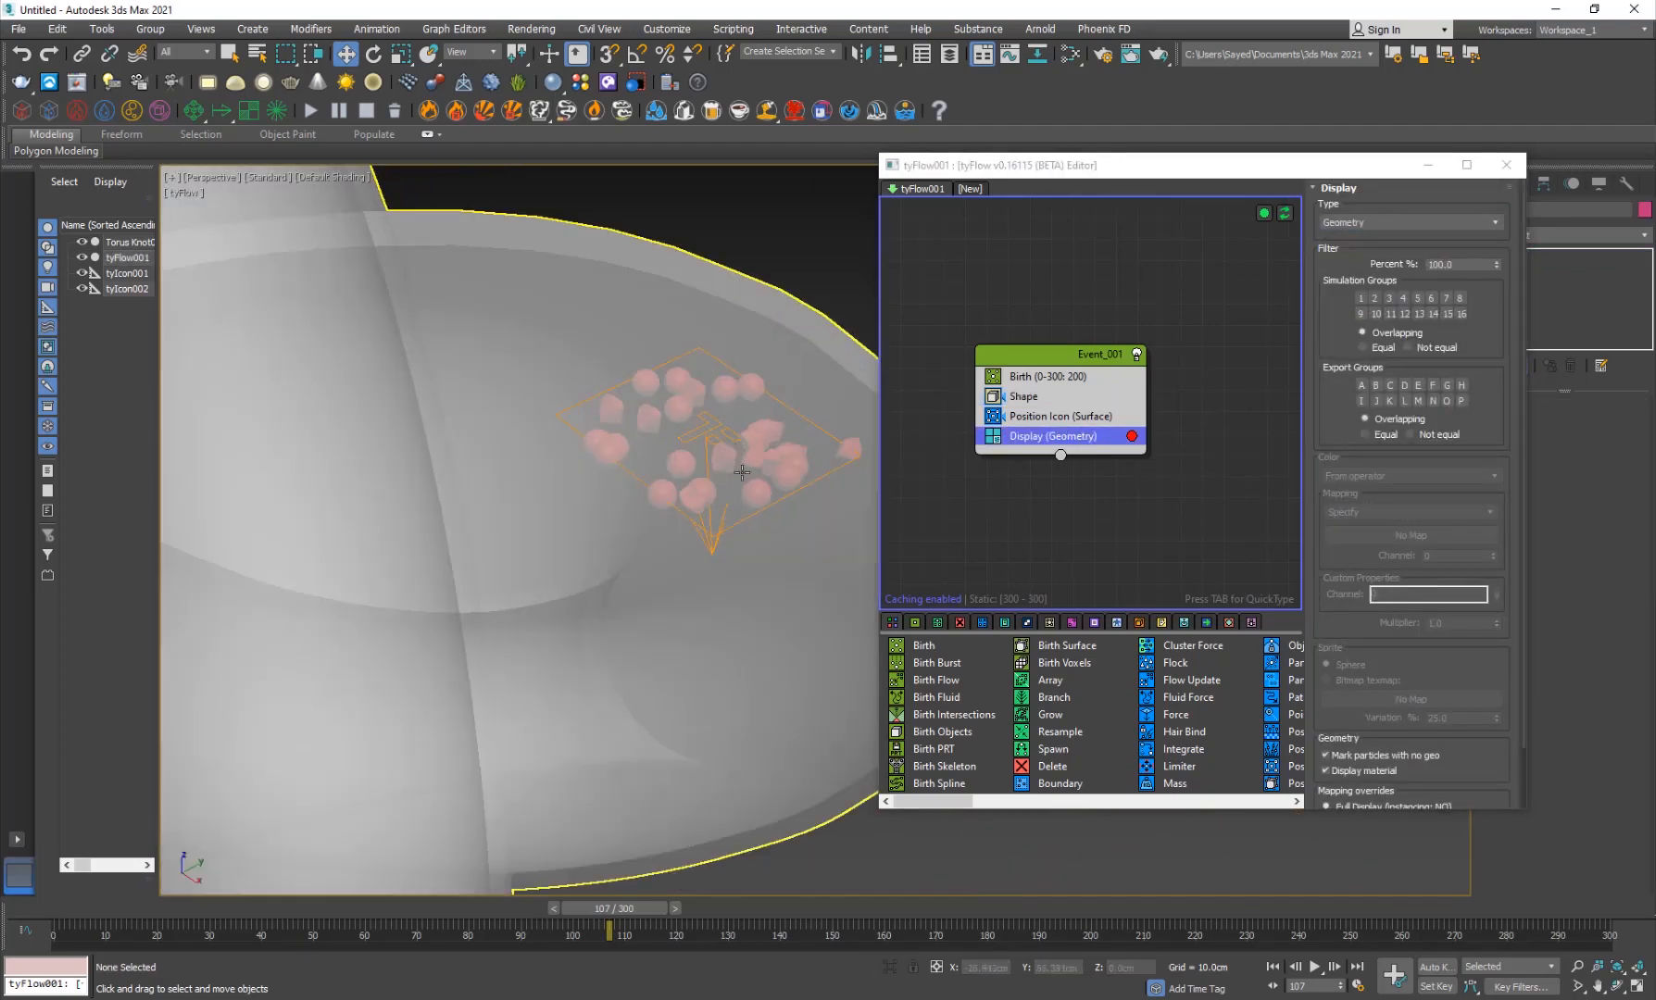
Step: Add a PhysX Shape operator to Event_001 and place it between Position Icon and Display
{"action": "left_click", "coordinate": [1062, 538]}
{"action": "right_click", "coordinate": [1062, 362]}
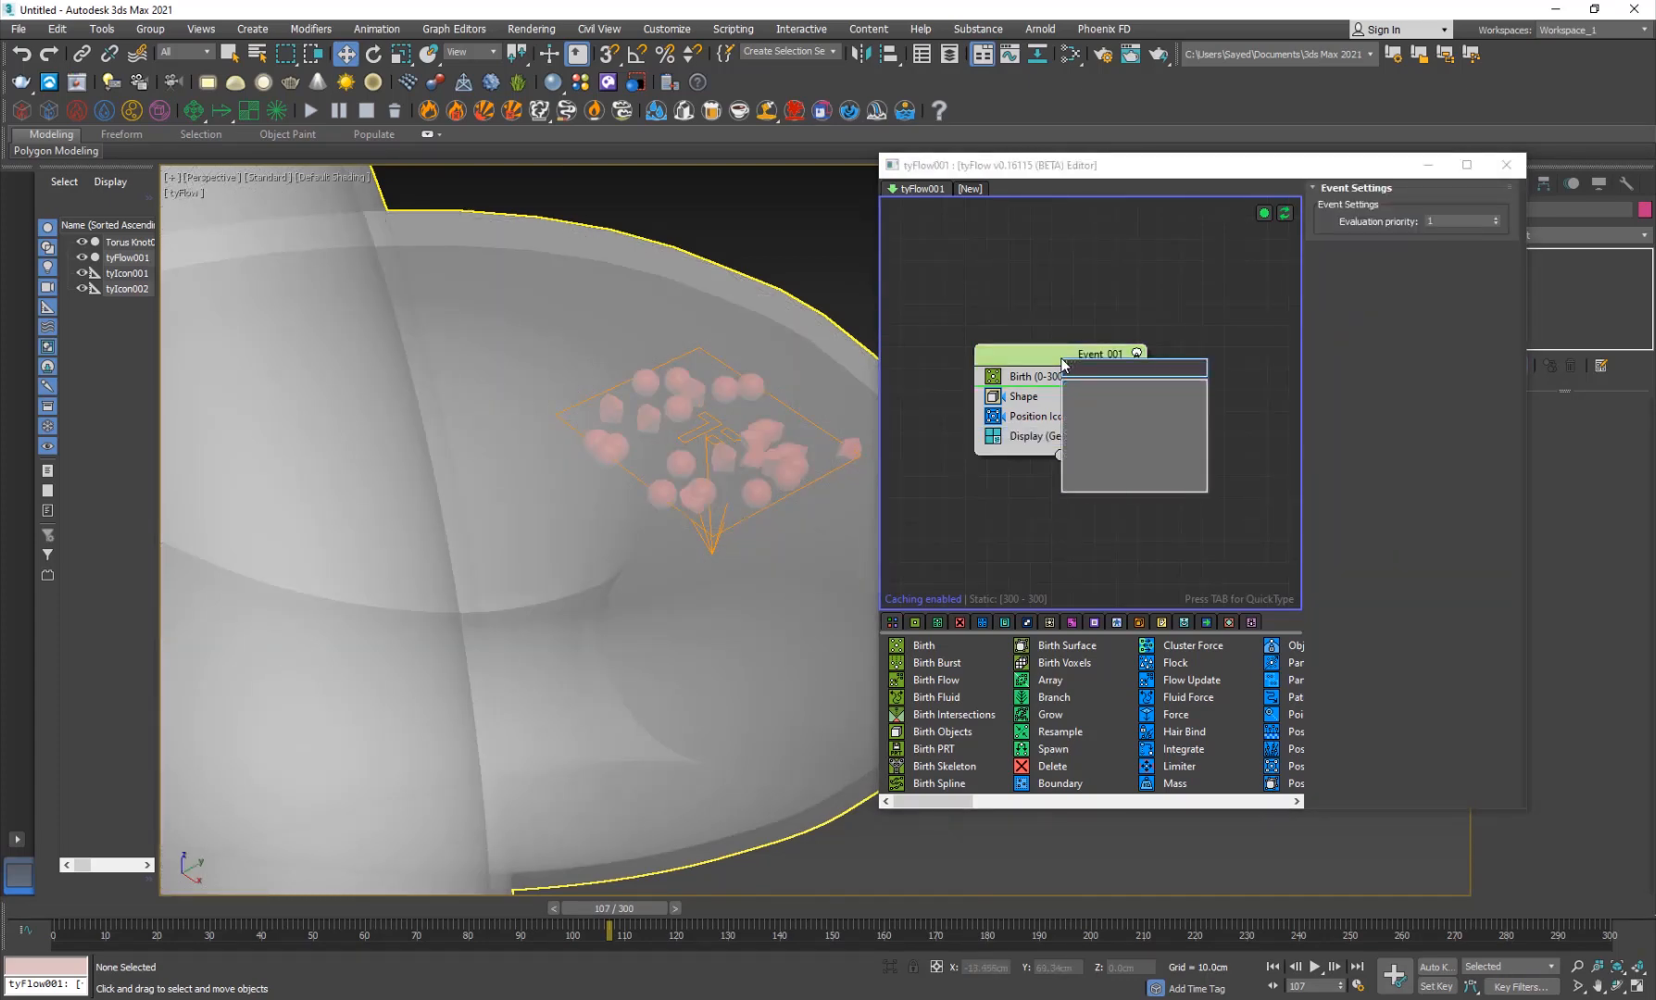
{"action": "type", "text": "phy"}
{"action": "key", "text": "Down"}
{"action": "key", "text": "Down"}
{"action": "key", "text": "Down"}
{"action": "key", "text": "Down"}
{"action": "key", "text": "Down"}
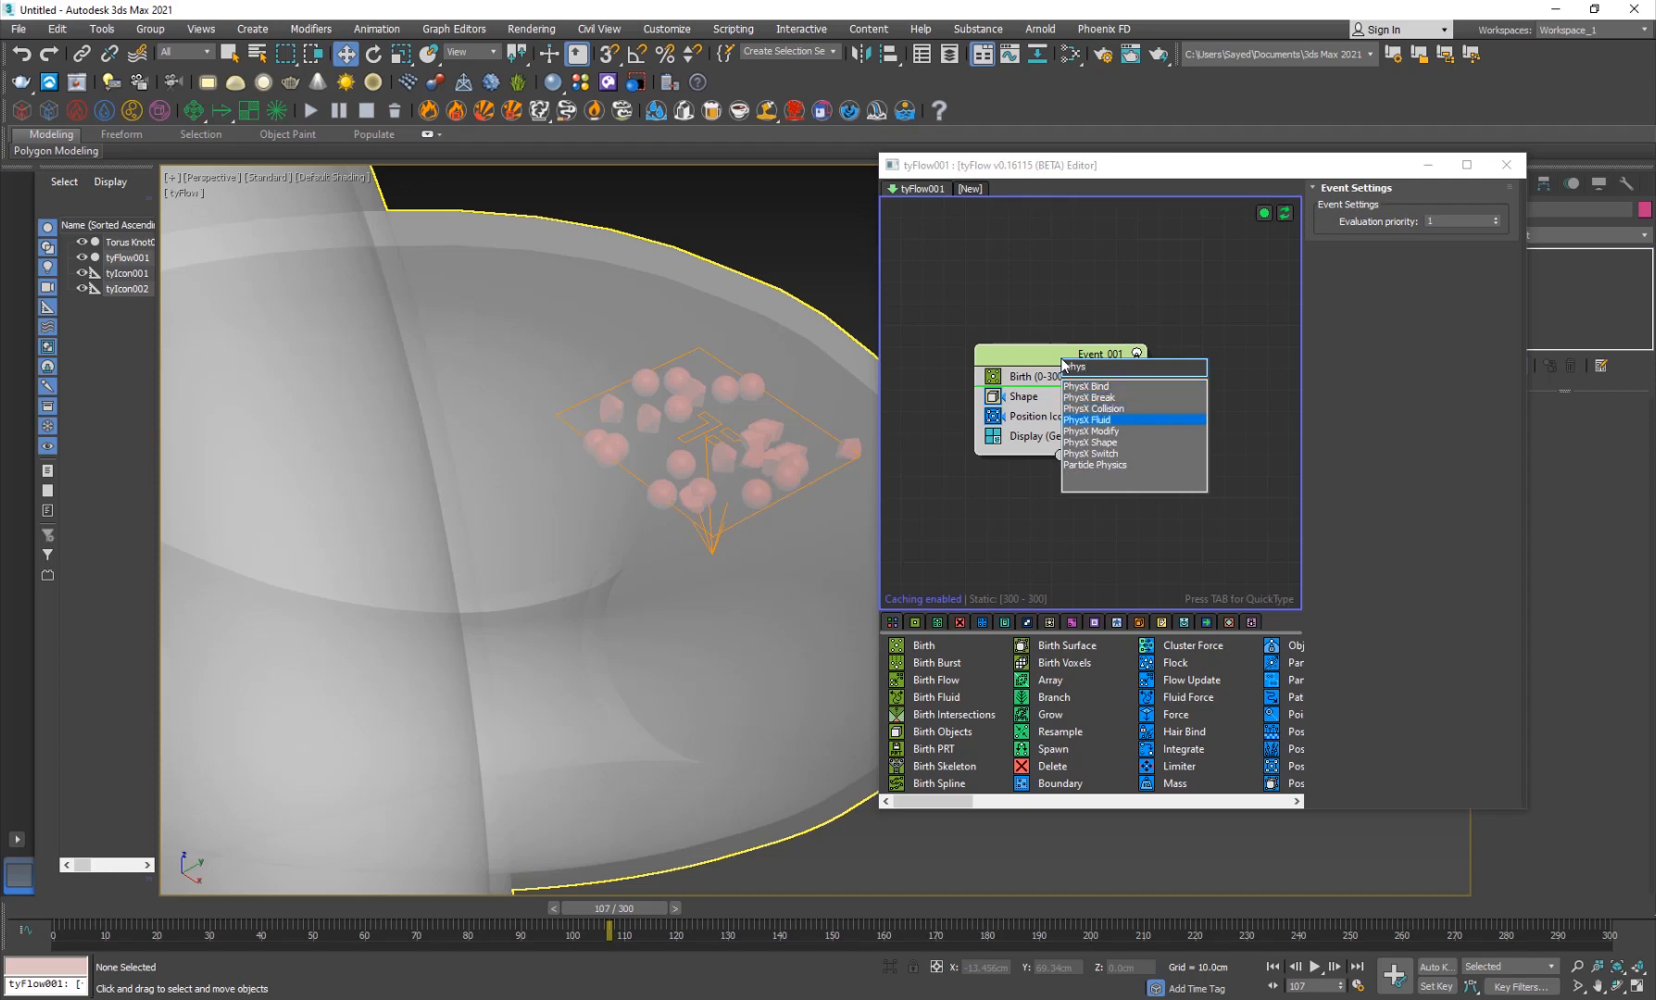
{"action": "key", "text": "Return"}
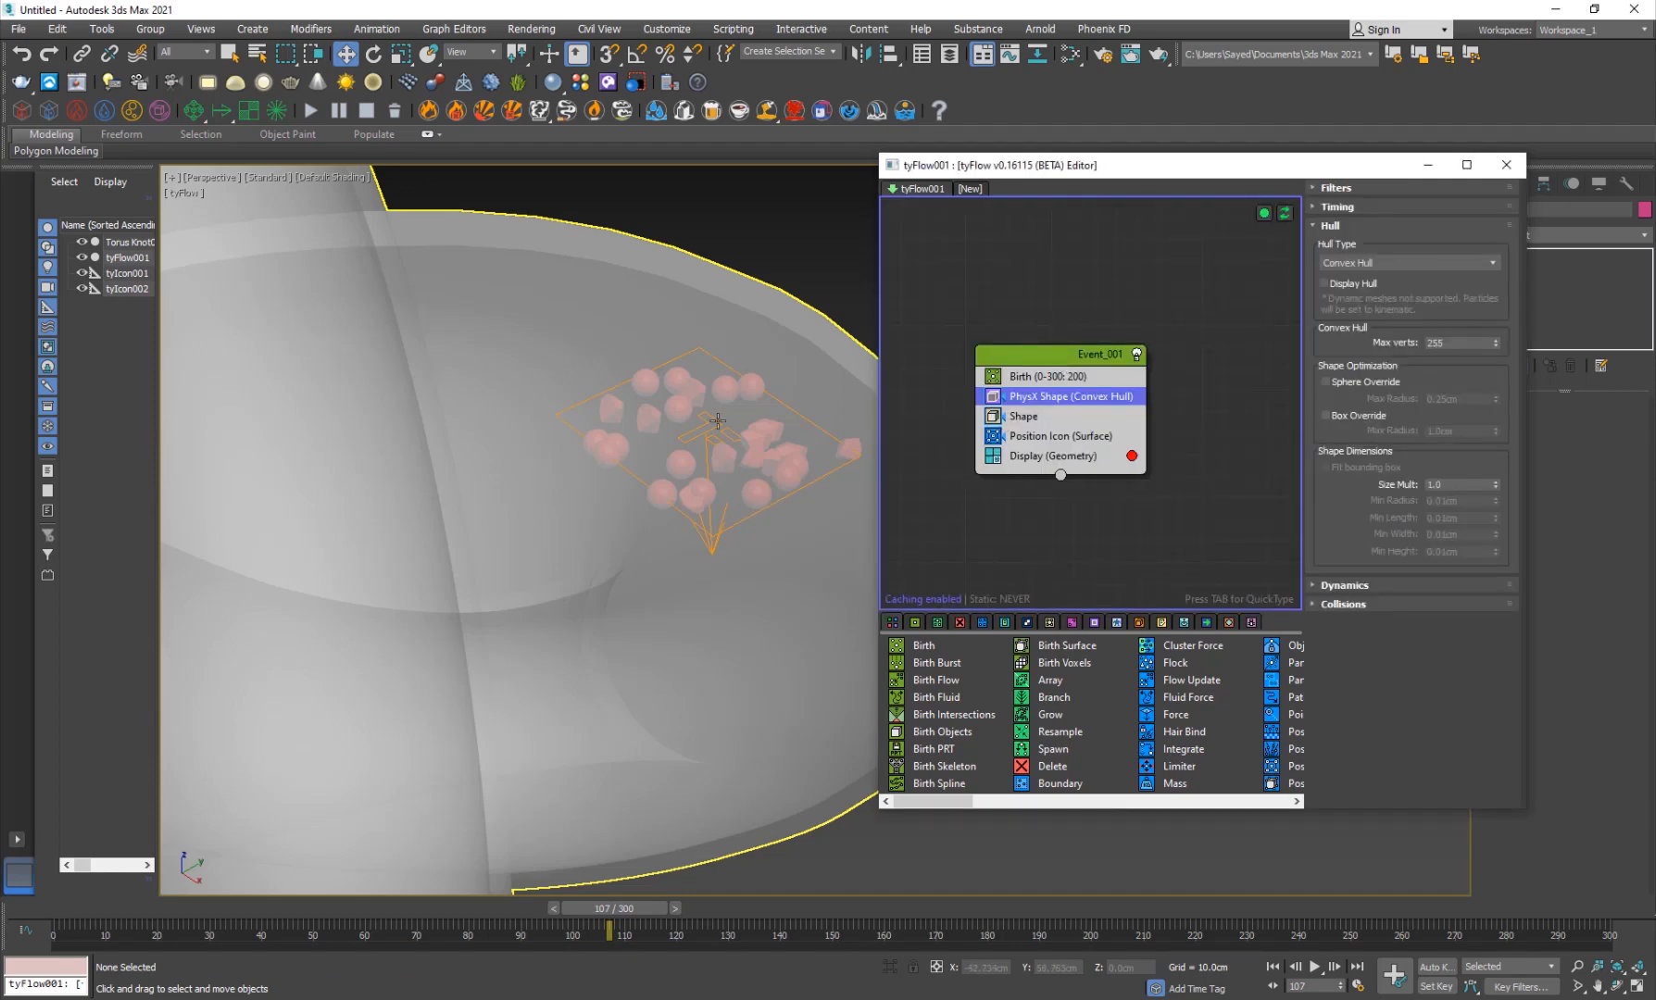
{"action": "left_click_drag", "start_coordinate": [1065, 396], "coordinate": [1058, 442]}
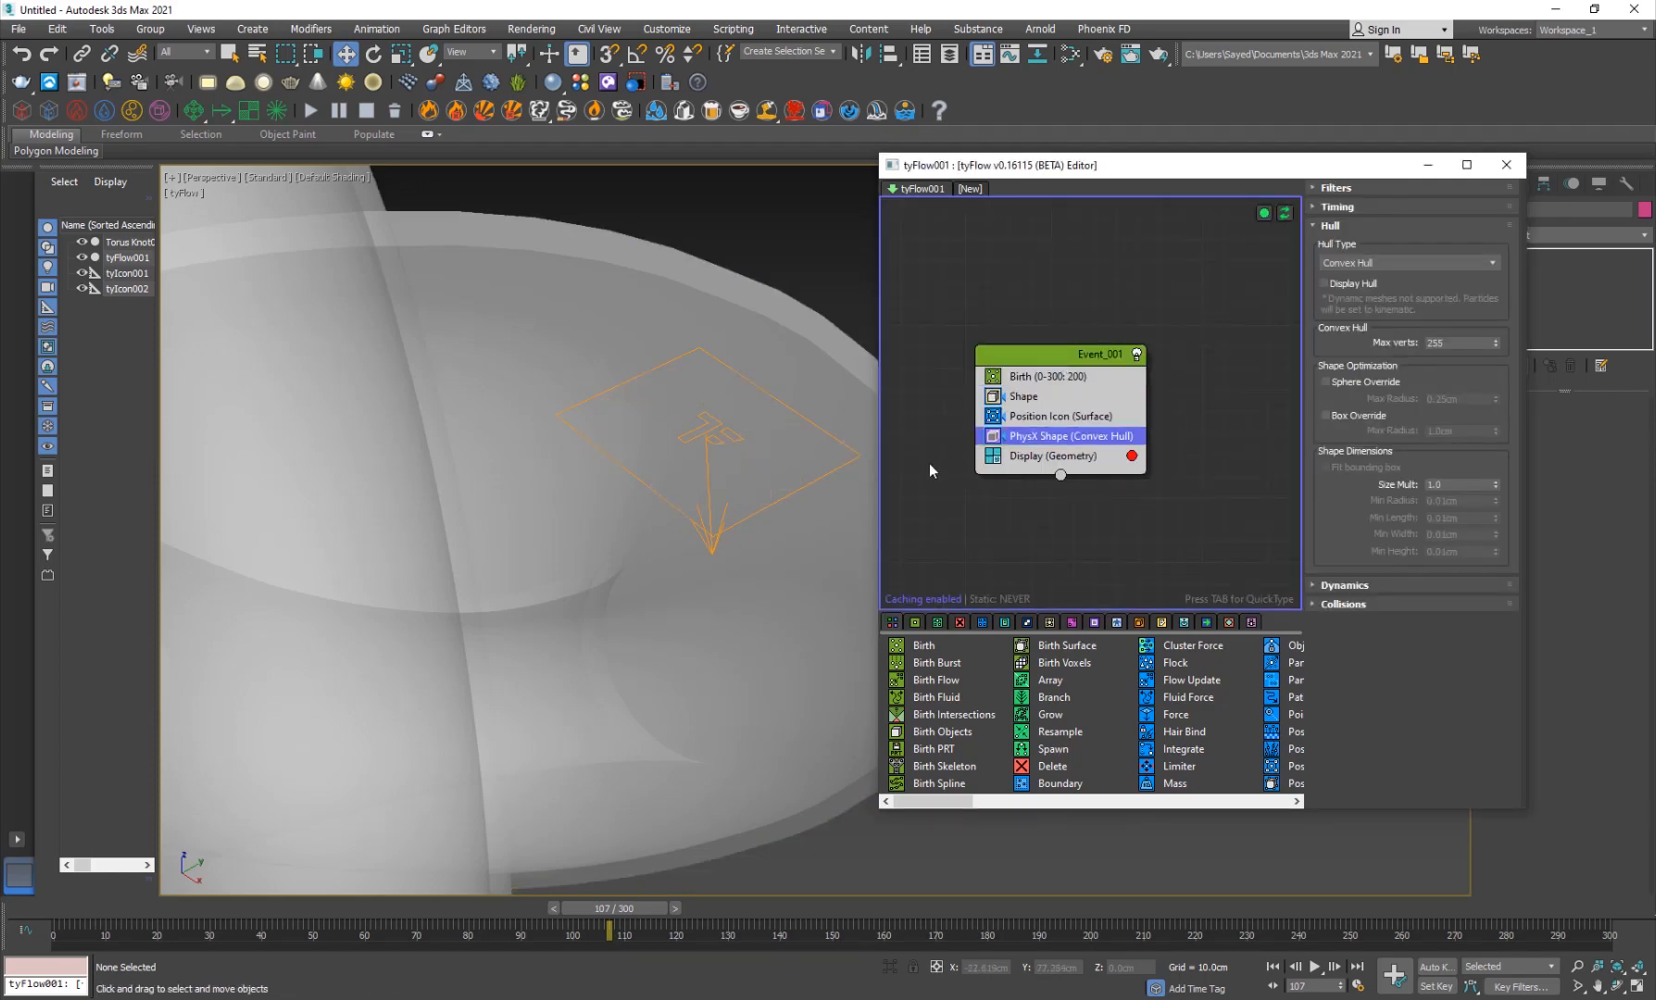
Step: Scrub the timeline to frame 60 to check the particles' motion around the whole torus knot
{"action": "scroll", "coordinate": [611, 607], "scroll_direction": "down", "scroll_amount": 8}
{"action": "middle_click_drag", "start_coordinate": [458, 691], "coordinate": [501, 615]}
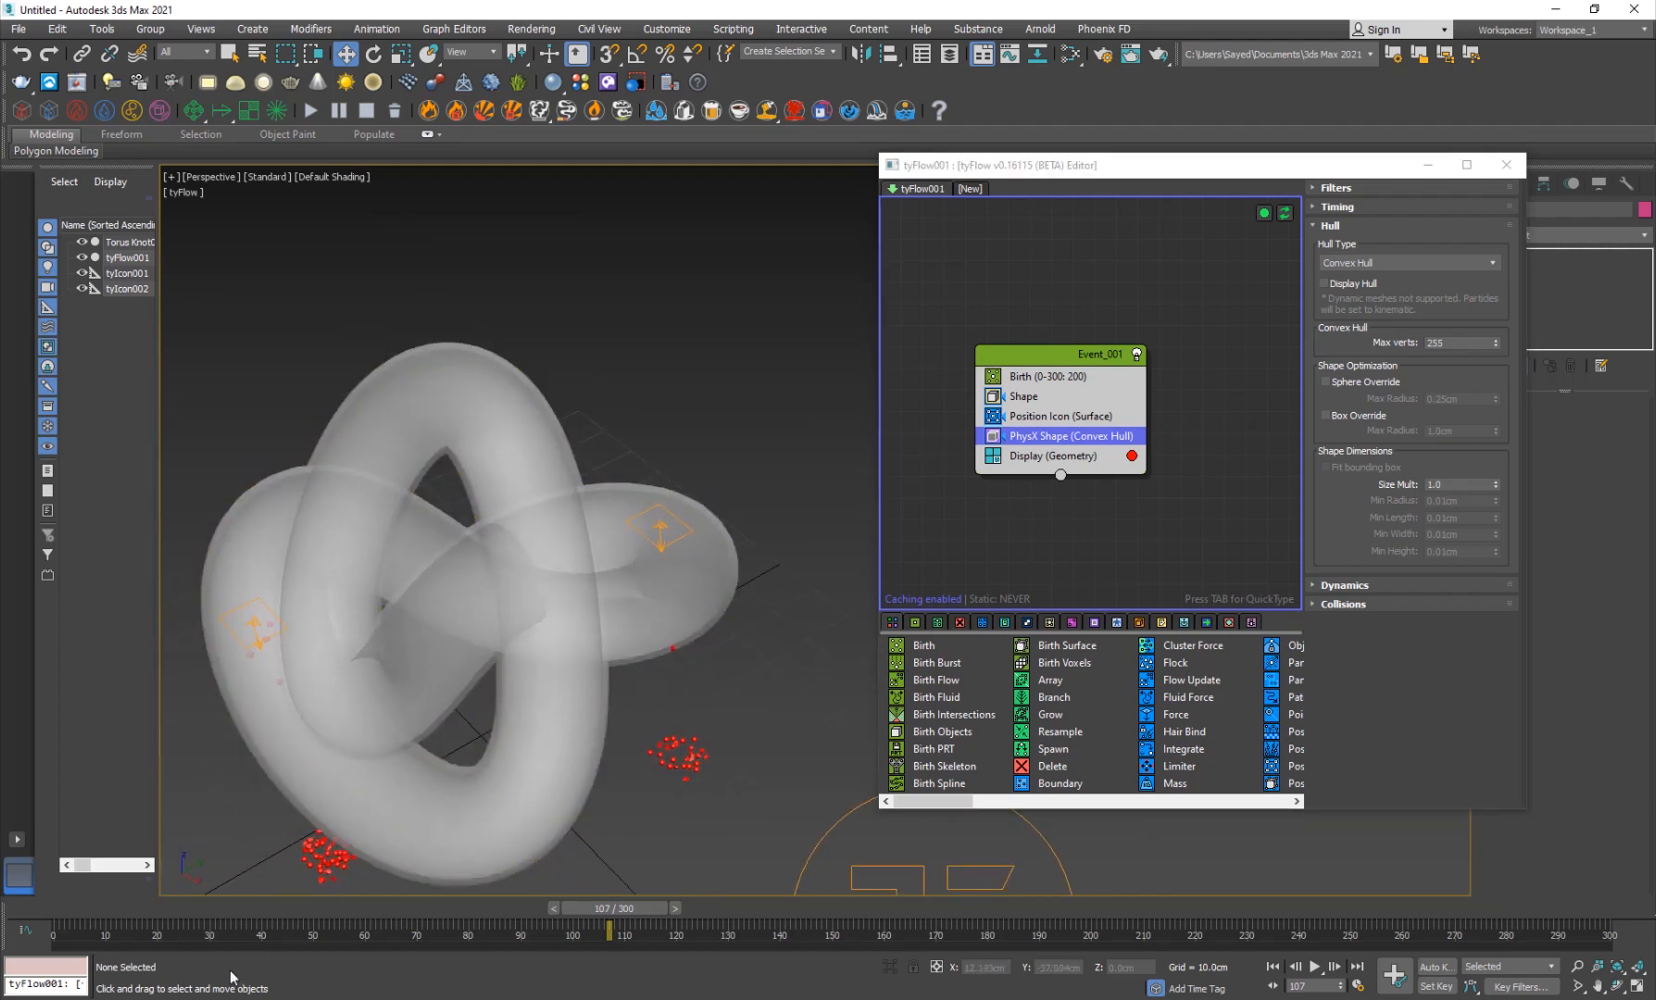
{"action": "left_click_drag", "start_coordinate": [252, 908], "coordinate": [375, 906]}
{"action": "key", "text": "w"}
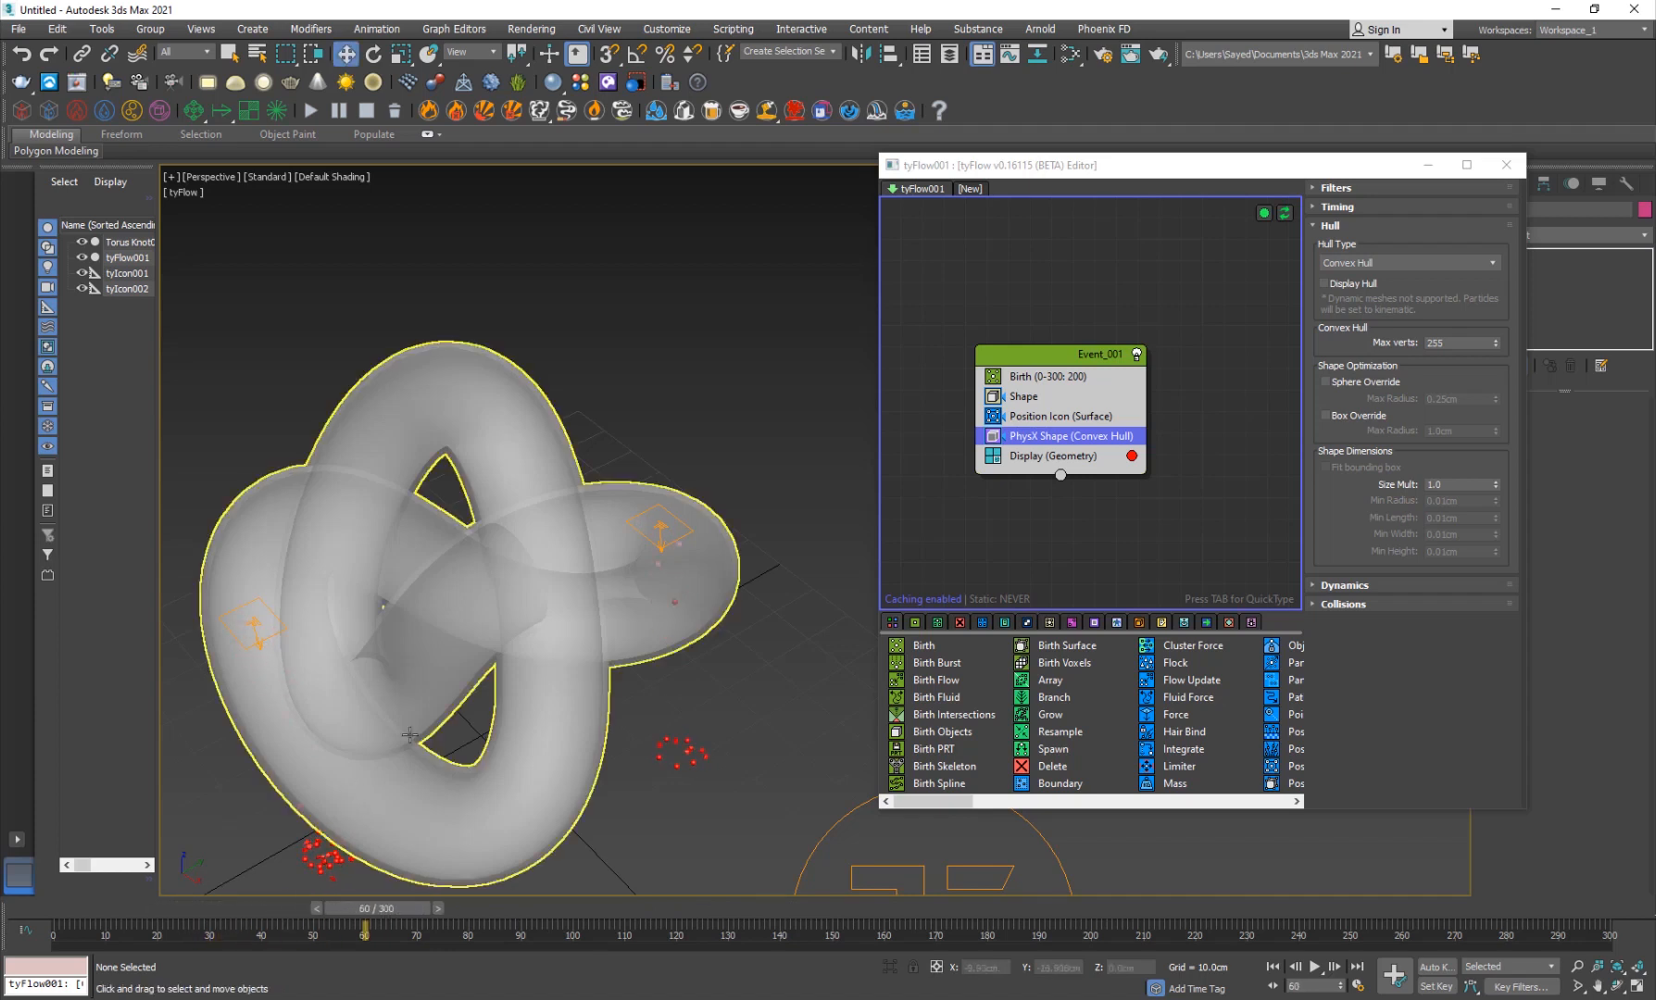
Step: Add a Scale operator below Birth in Event_001 and set its X, Y and Z scale values to 300%
{"action": "left_click", "coordinate": [1059, 398]}
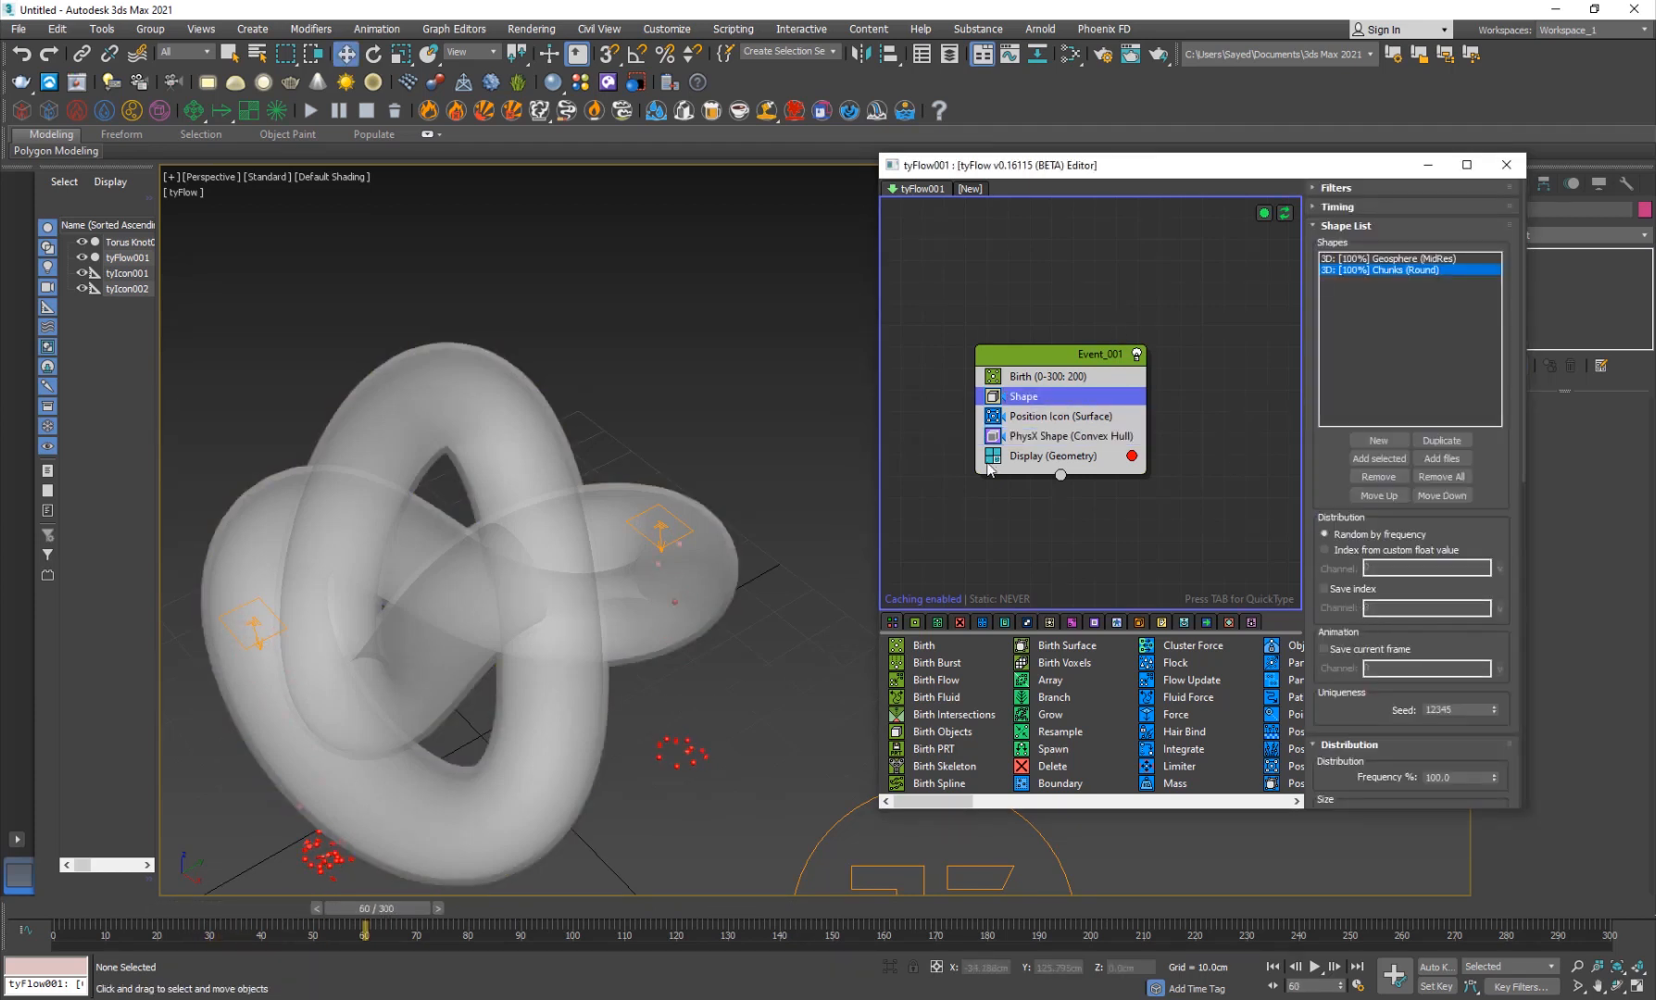
{"action": "key", "text": "Tab"}
{"action": "type", "text": "scale"}
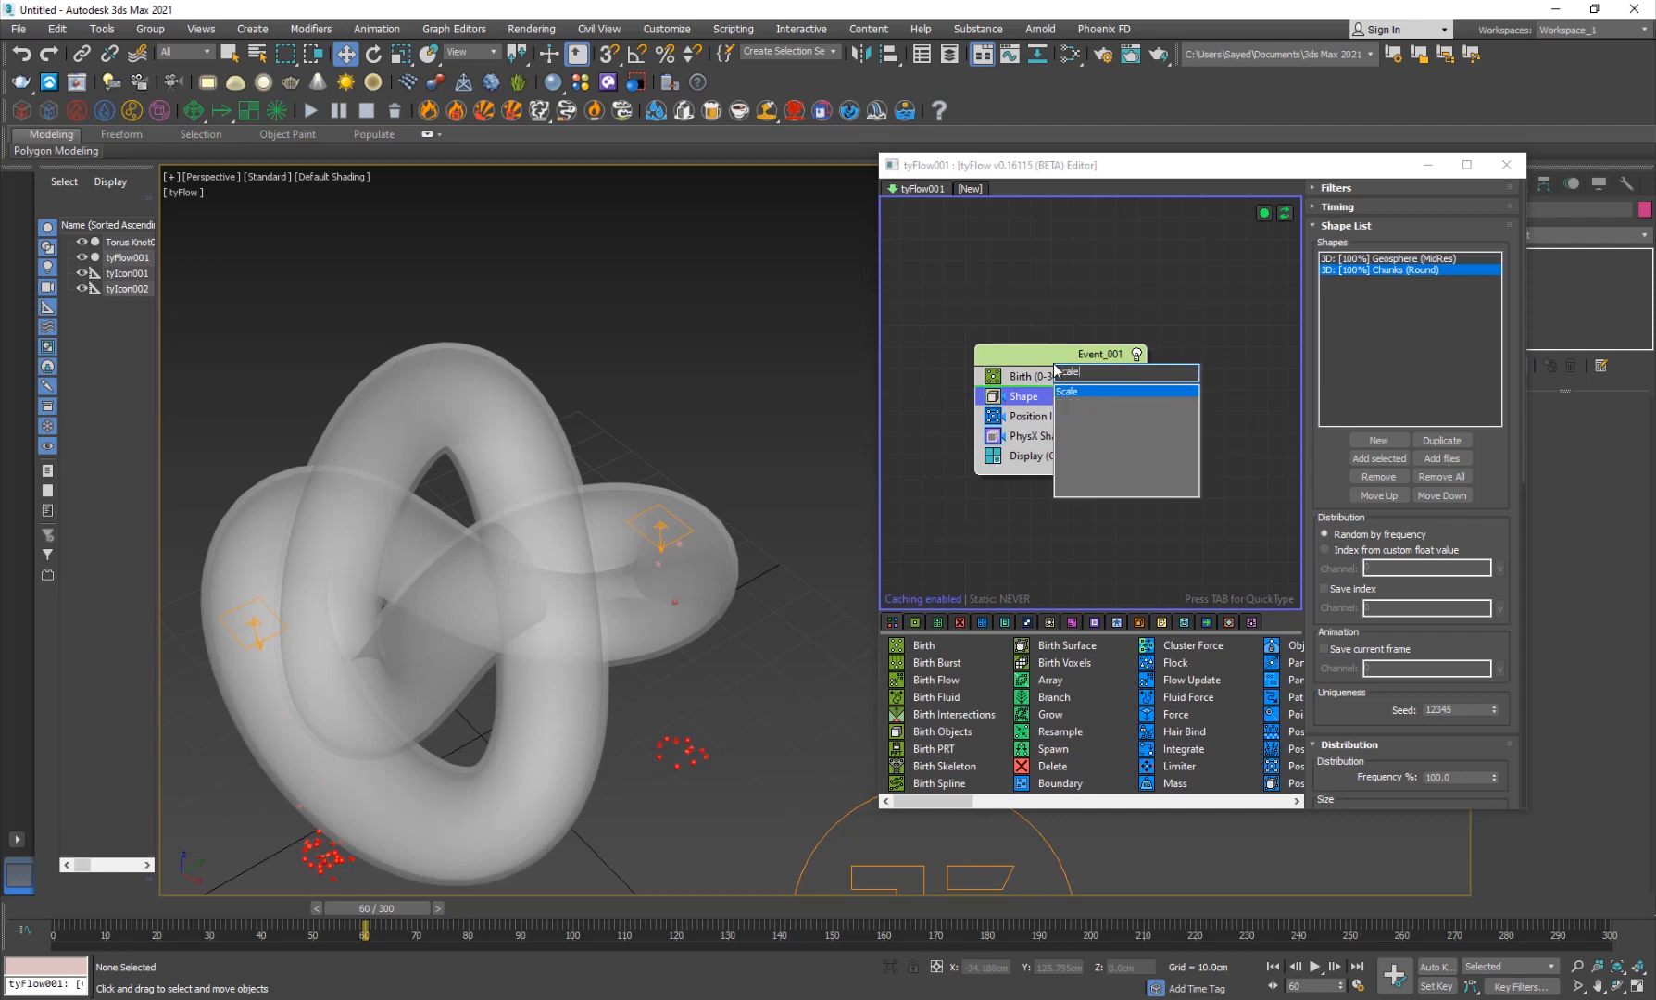
{"action": "key", "text": "Return"}
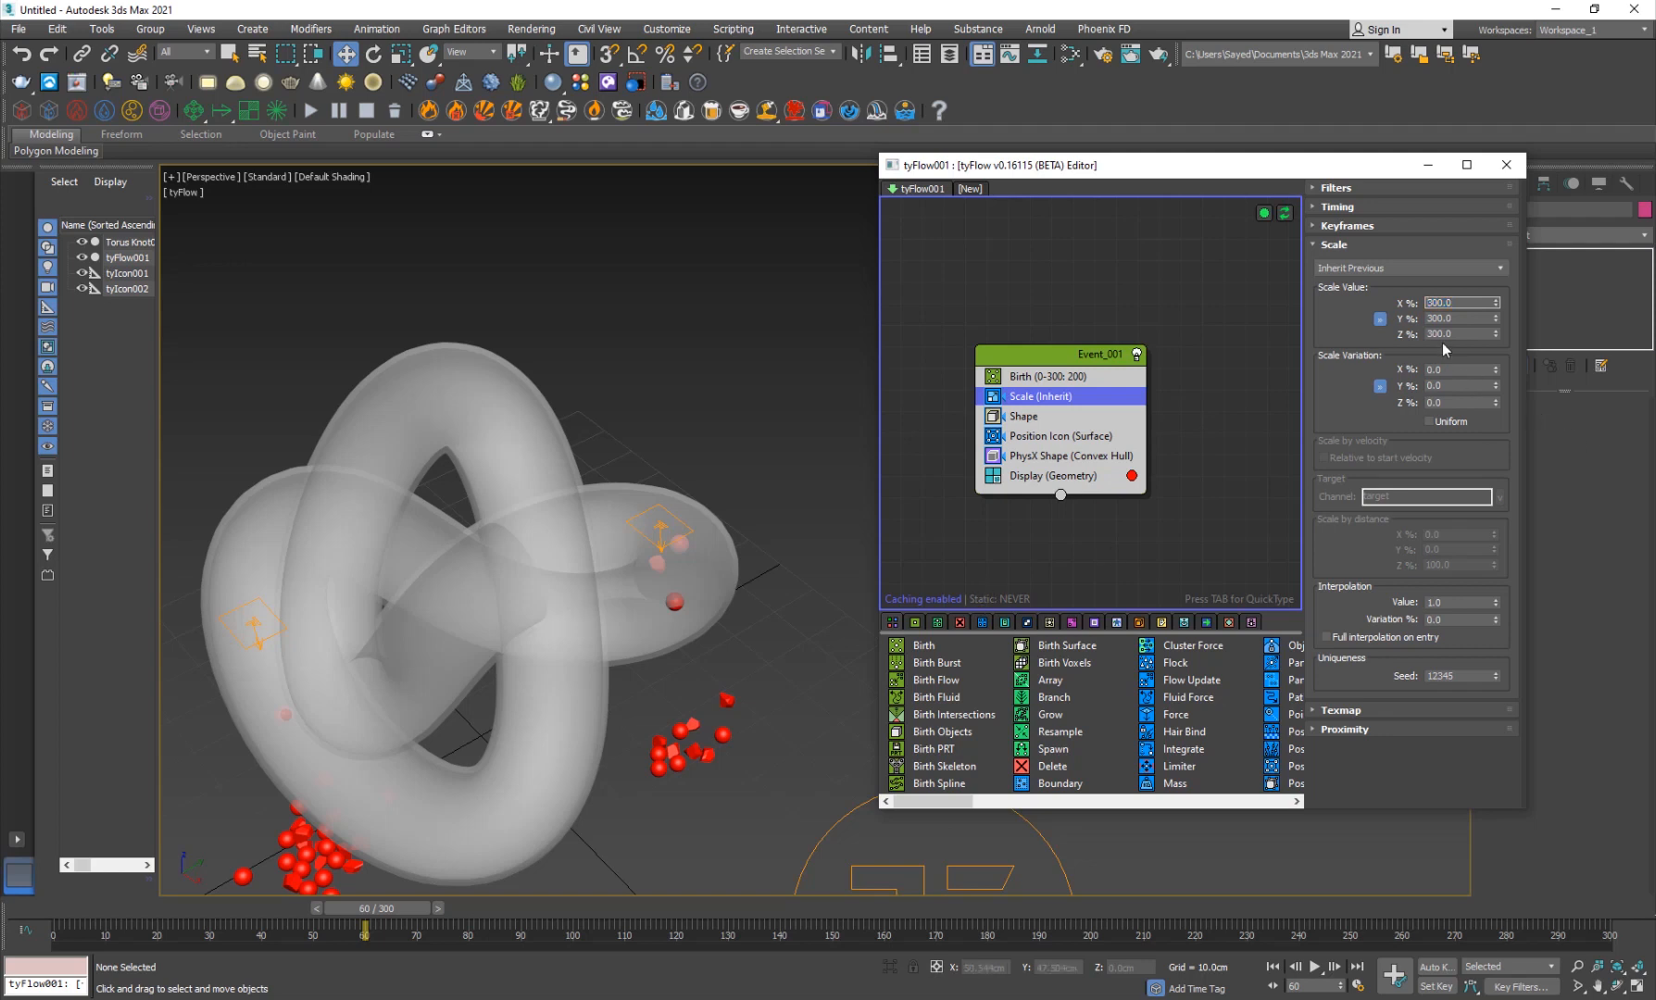
{"action": "middle_click_drag", "start_coordinate": [619, 753], "coordinate": [699, 708], "text": "alt"}
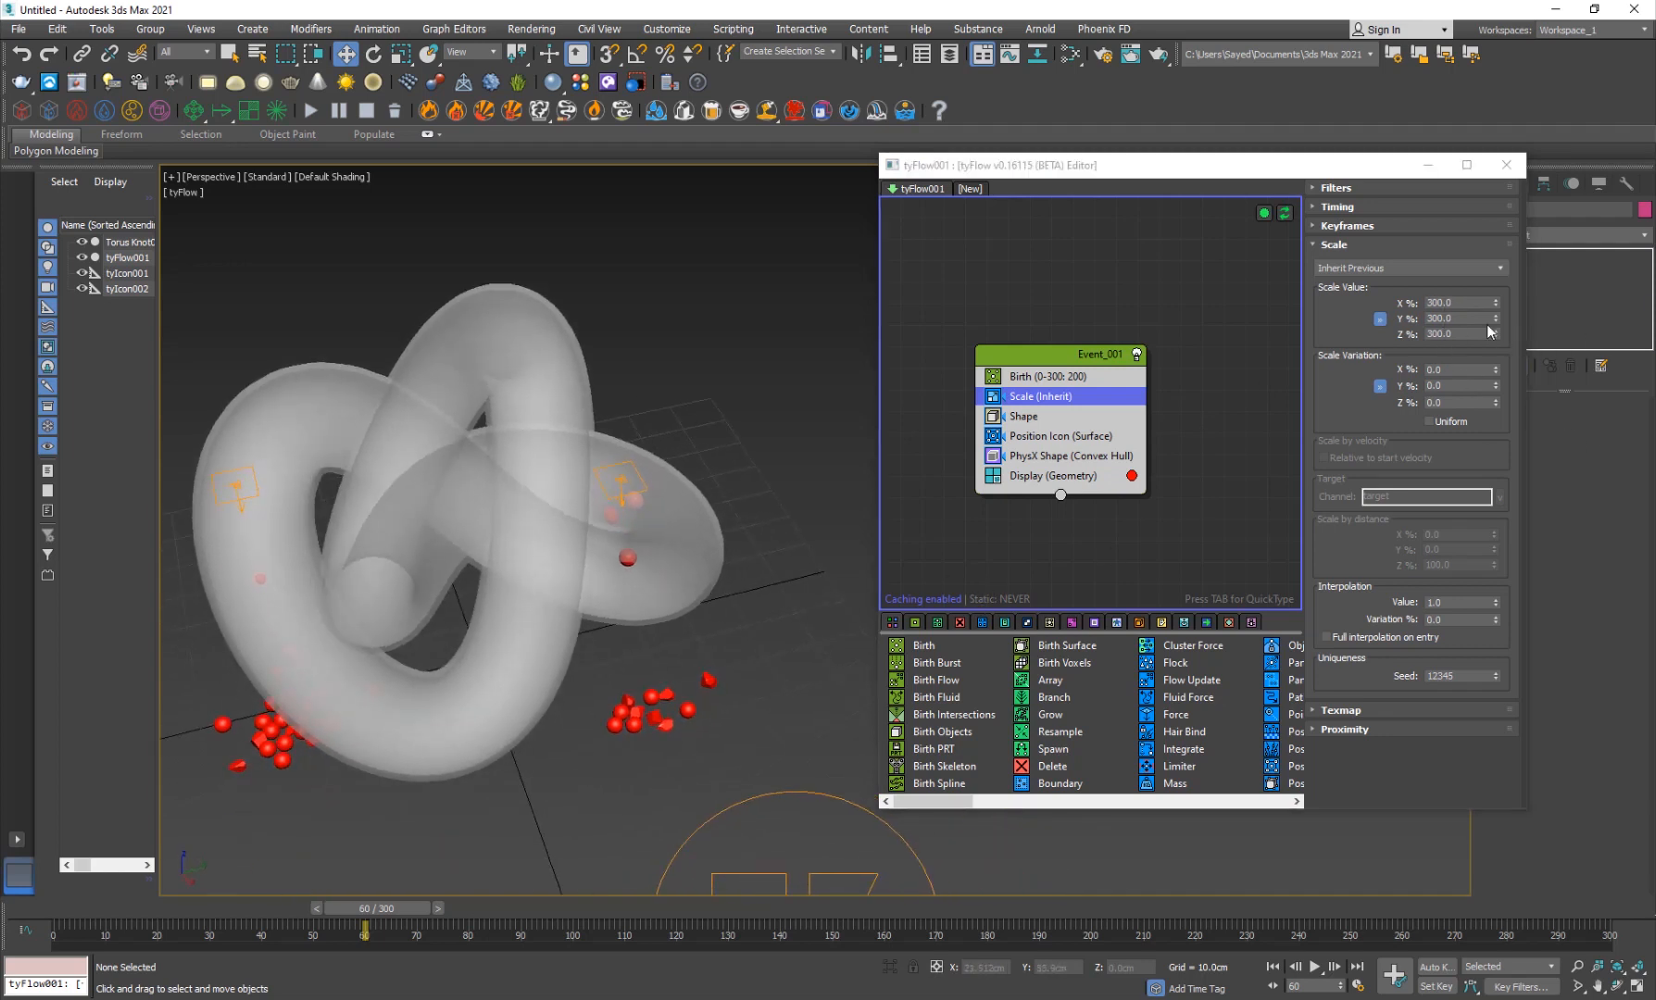
Step: Set the Scale operator's X, Y and Z scale values to 400% and check the particle size around the torus knot
{"action": "double_click", "coordinate": [1461, 301]}
{"action": "type", "text": "40"}
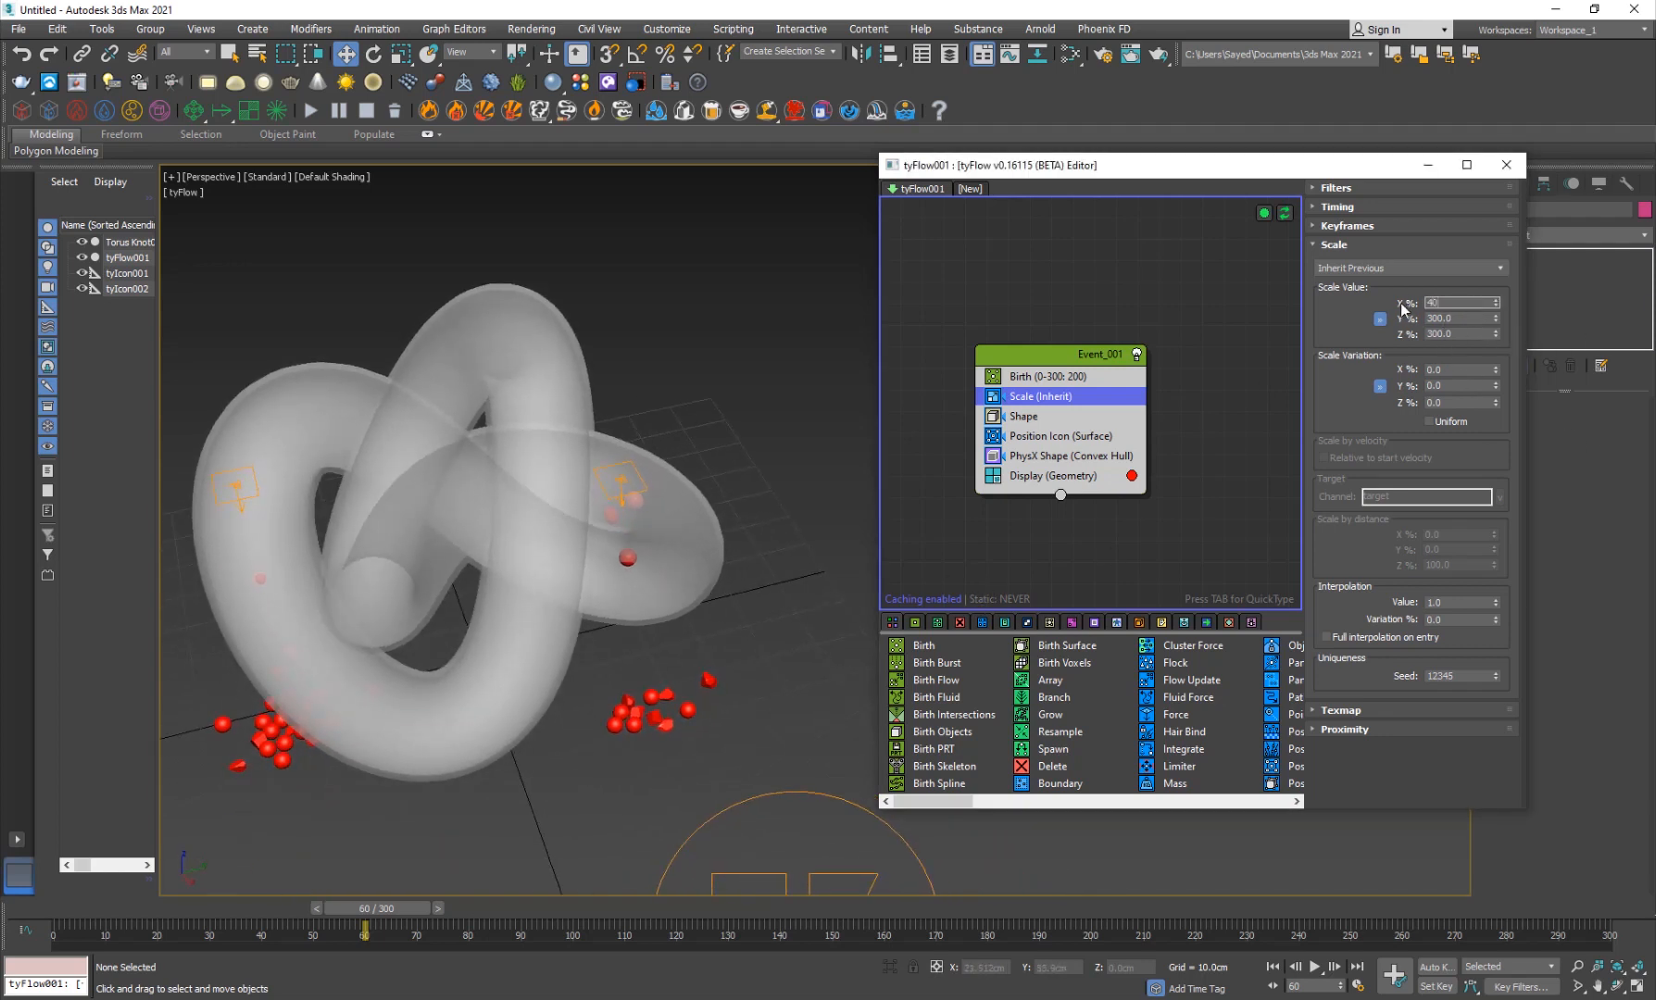
{"action": "type", "text": "0"}
{"action": "key", "text": "Return"}
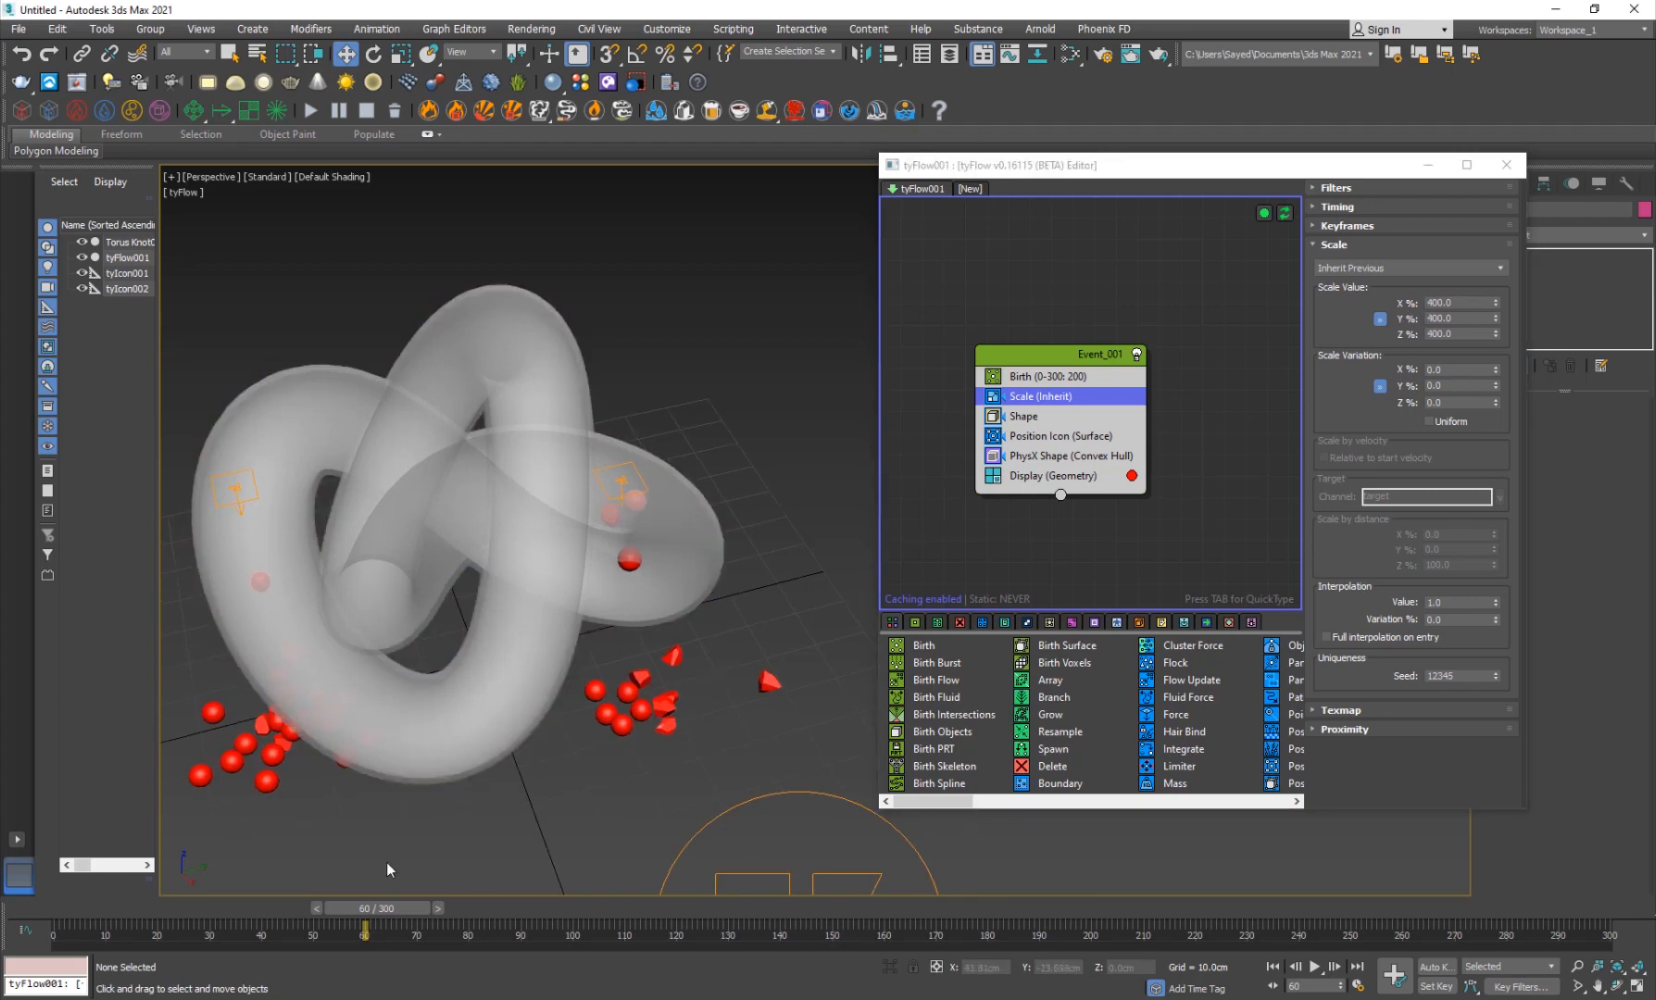
{"action": "mouse_move", "coordinate": [375, 912]}
{"action": "left_mouse_down"}
{"action": "mouse_move", "coordinate": [639, 915]}
{"action": "mouse_move", "coordinate": [320, 896]}
{"action": "mouse_move", "coordinate": [421, 900]}
{"action": "mouse_move", "coordinate": [361, 898]}
{"action": "left_mouse_up"}
{"action": "middle_click_drag", "start_coordinate": [435, 766], "coordinate": [481, 719], "text": "alt"}
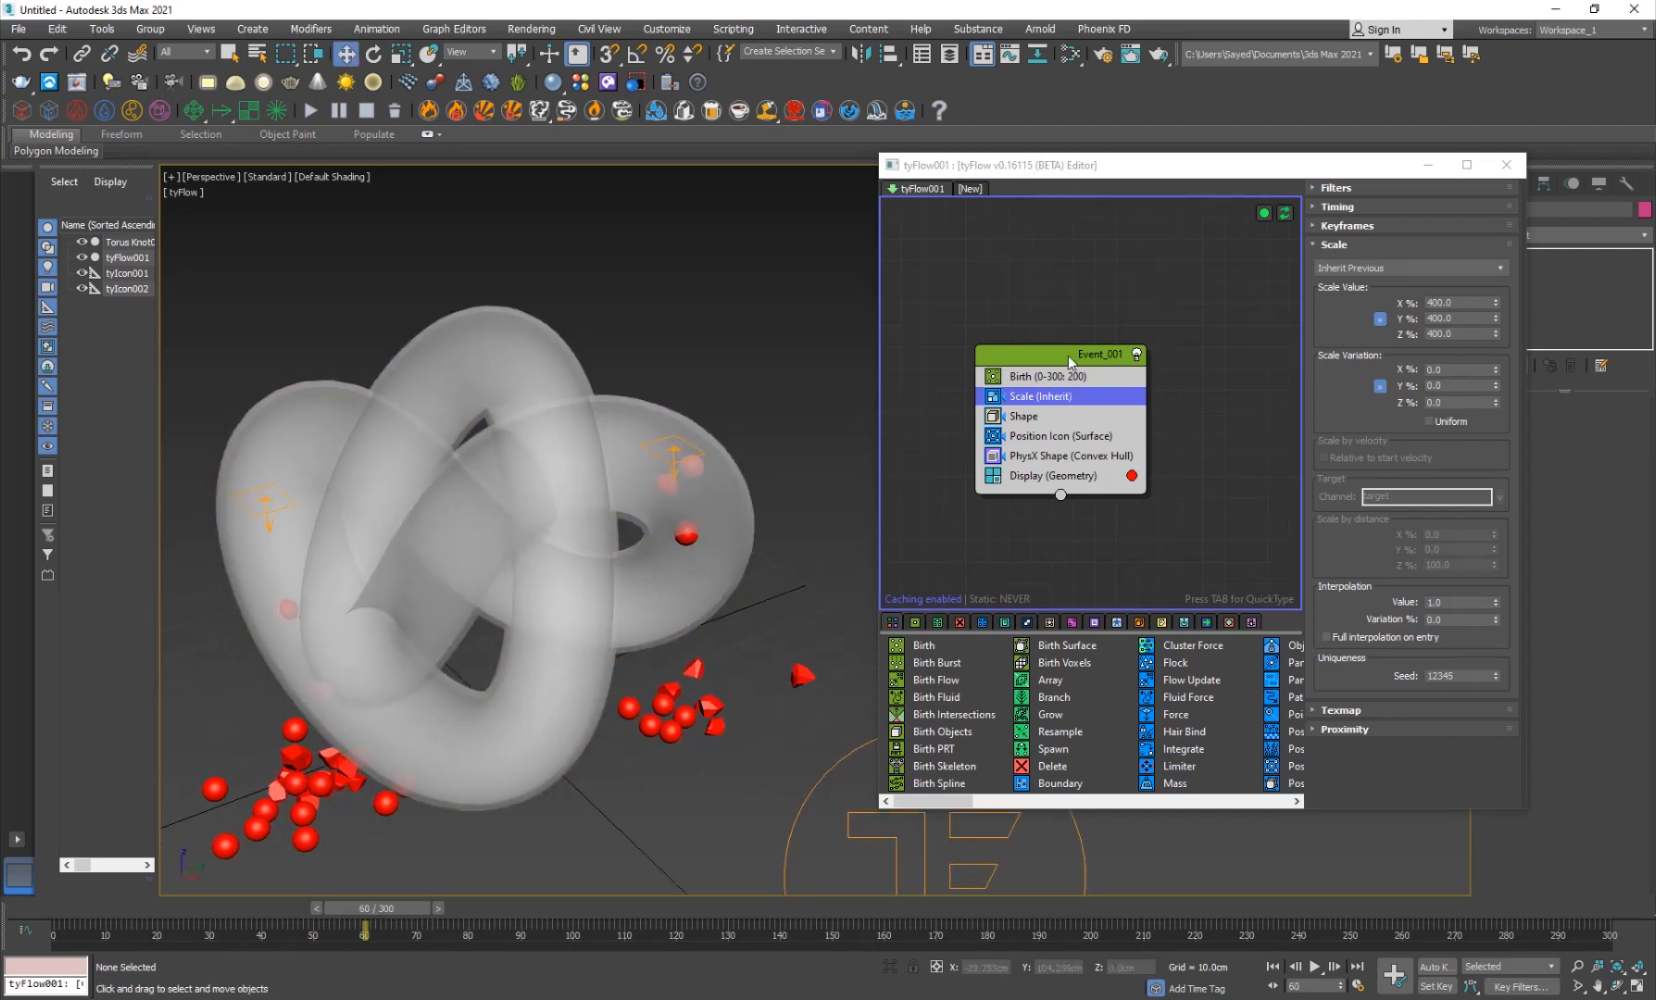
Step: Add a PhysX Collision operator to Event_001 and place it between PhysX Shape and Display
{"action": "key", "text": "Tab"}
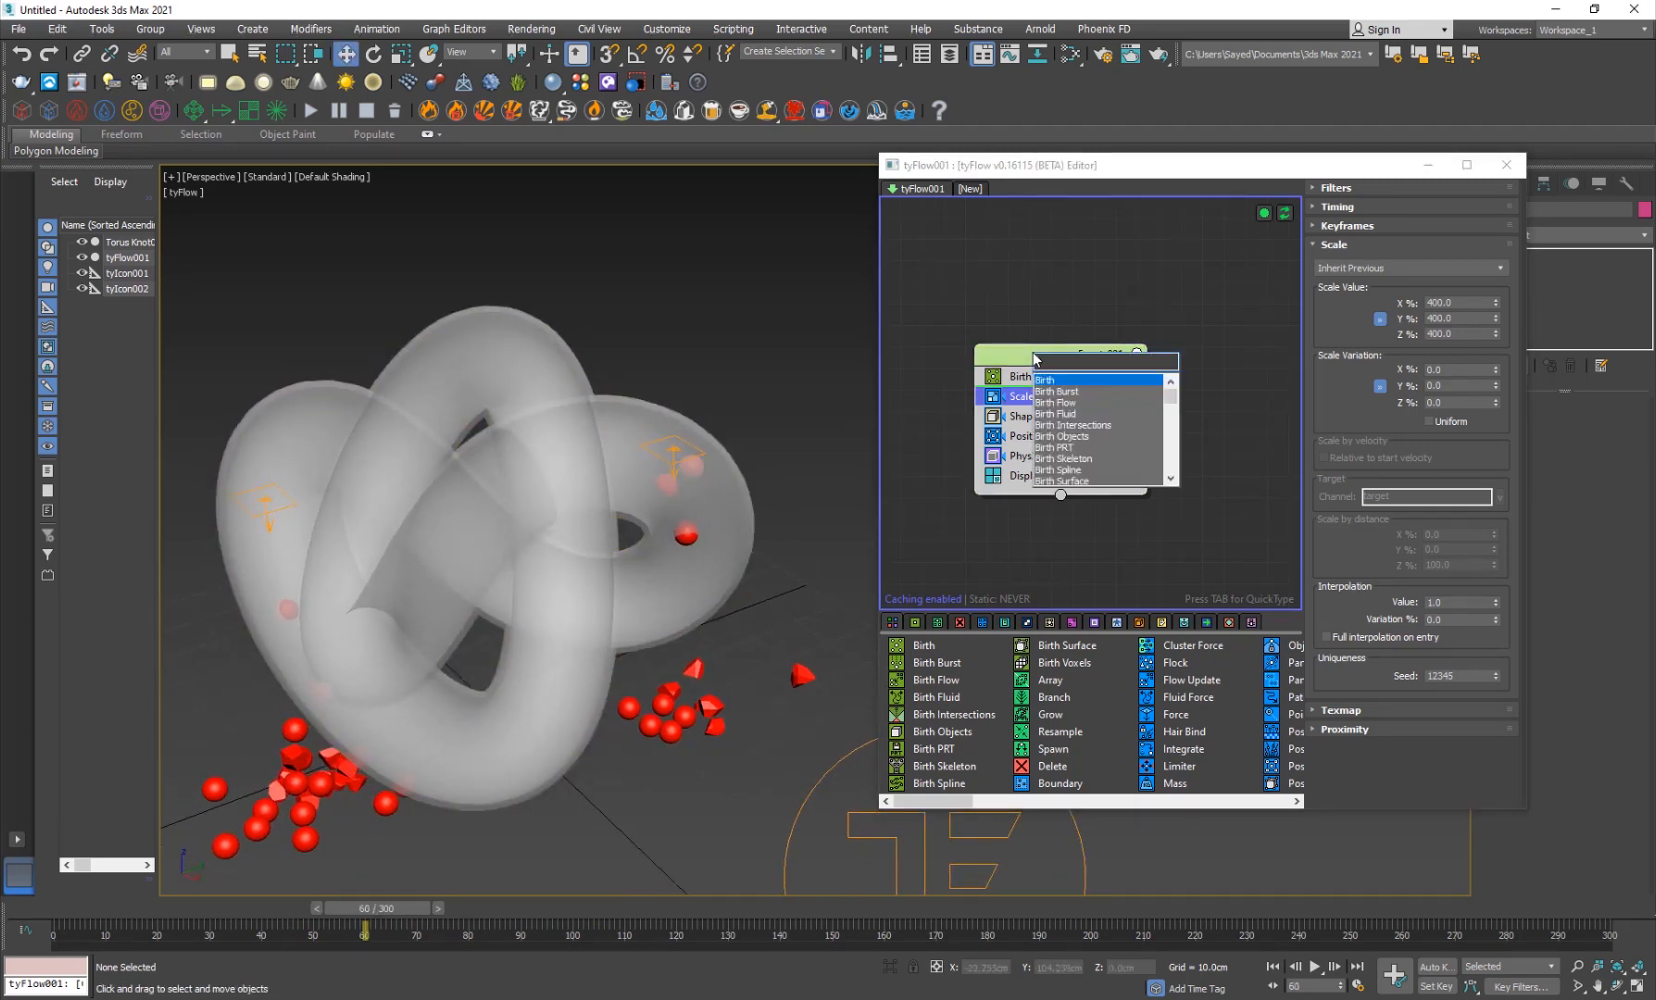
{"action": "type", "text": "phys"}
{"action": "key", "text": "Down"}
{"action": "key", "text": "Down"}
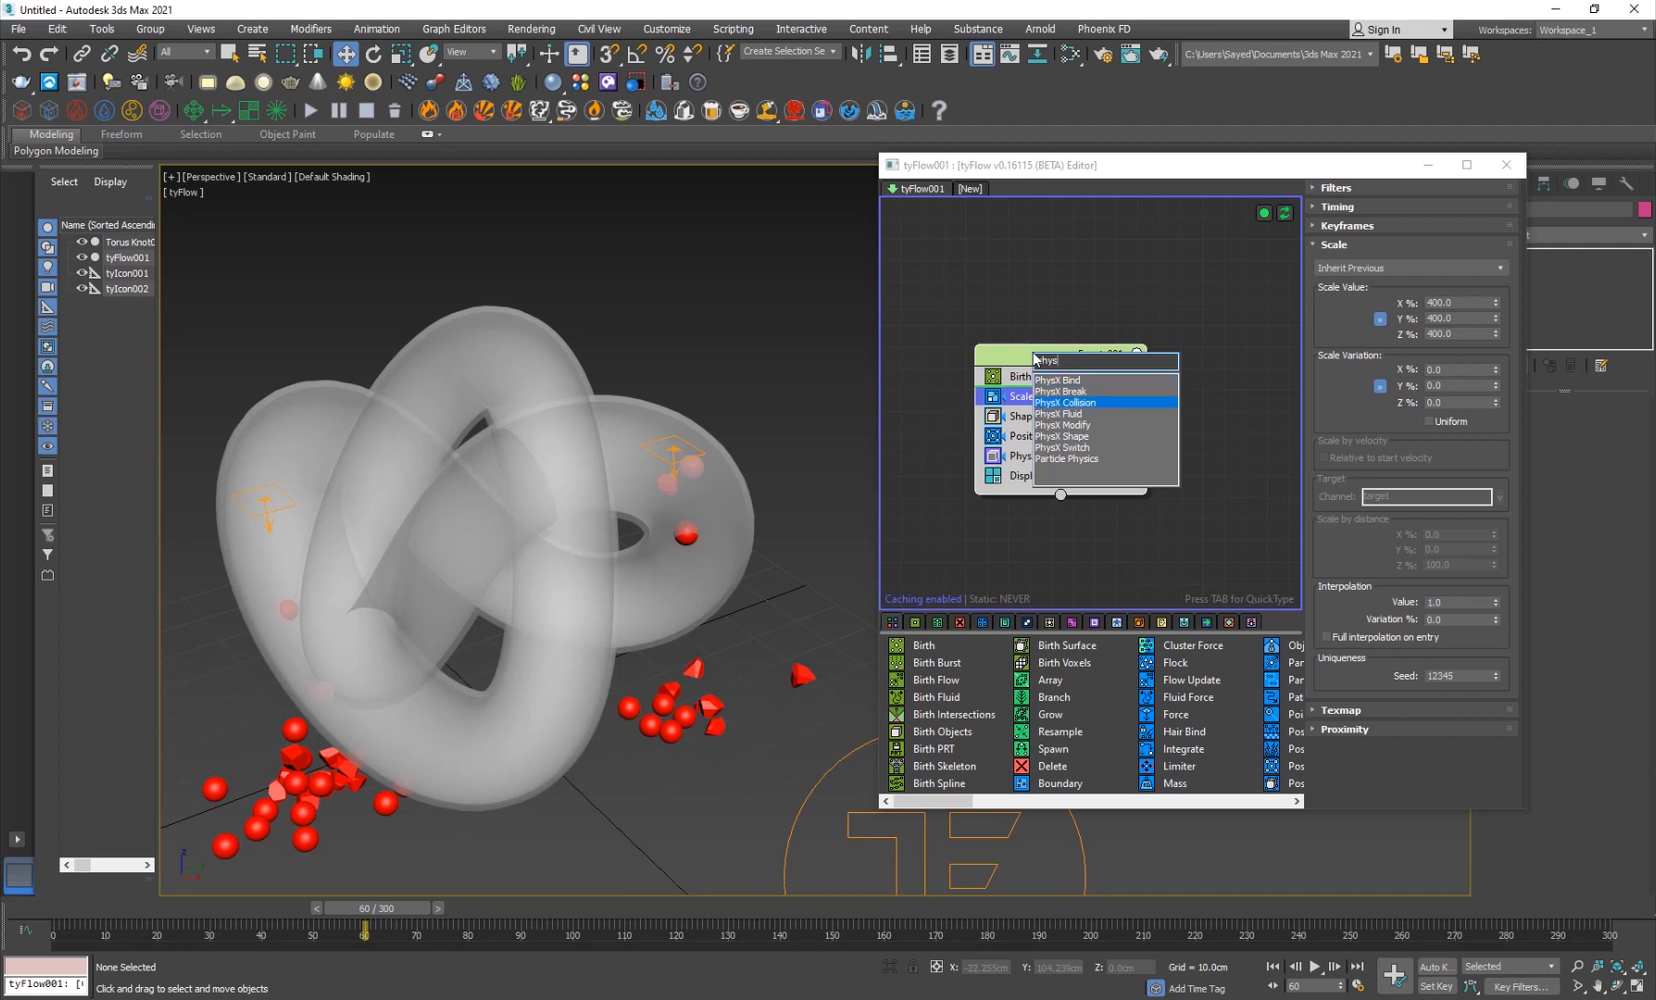
{"action": "key", "text": "Return"}
{"action": "left_click_drag", "start_coordinate": [1056, 400], "coordinate": [1085, 491]}
Step: Assign Torus Knot001 as the collider of the PhysX Collision operator and scrub the timeline to check the collisions
{"action": "left_click", "coordinate": [1375, 390]}
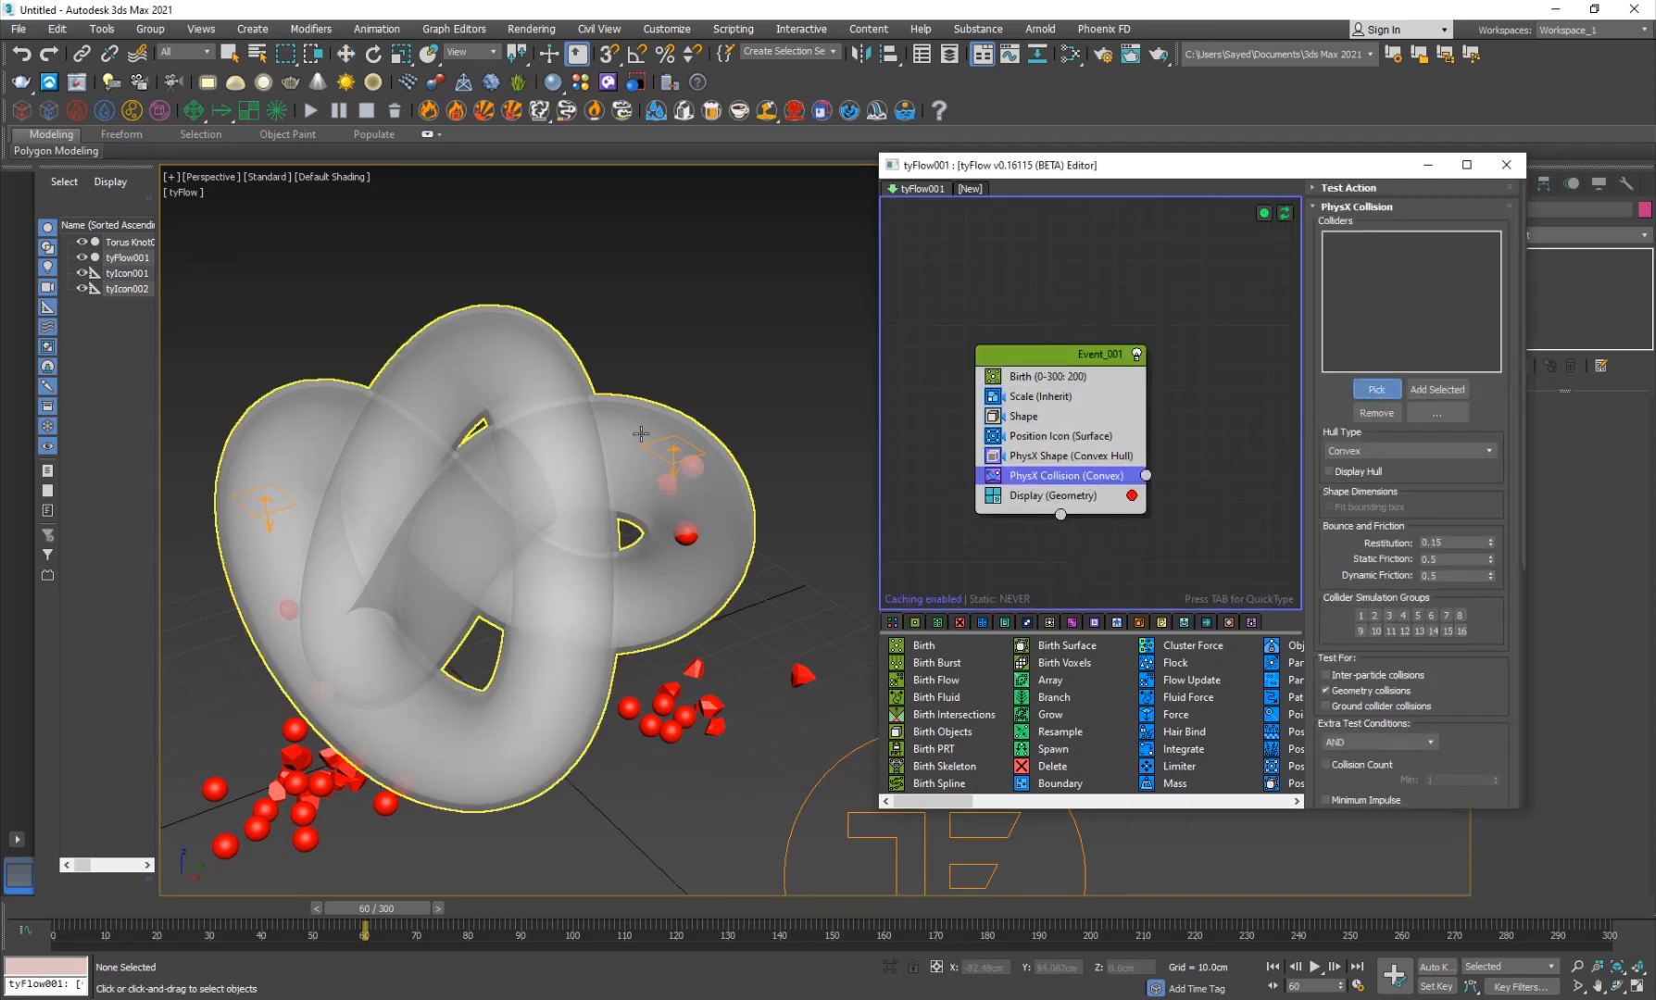
{"action": "left_click", "coordinate": [546, 563]}
{"action": "mouse_move", "coordinate": [375, 914]}
{"action": "left_mouse_down"}
{"action": "mouse_move", "coordinate": [518, 912]}
{"action": "mouse_move", "coordinate": [317, 898]}
{"action": "mouse_move", "coordinate": [377, 903]}
{"action": "left_mouse_up"}
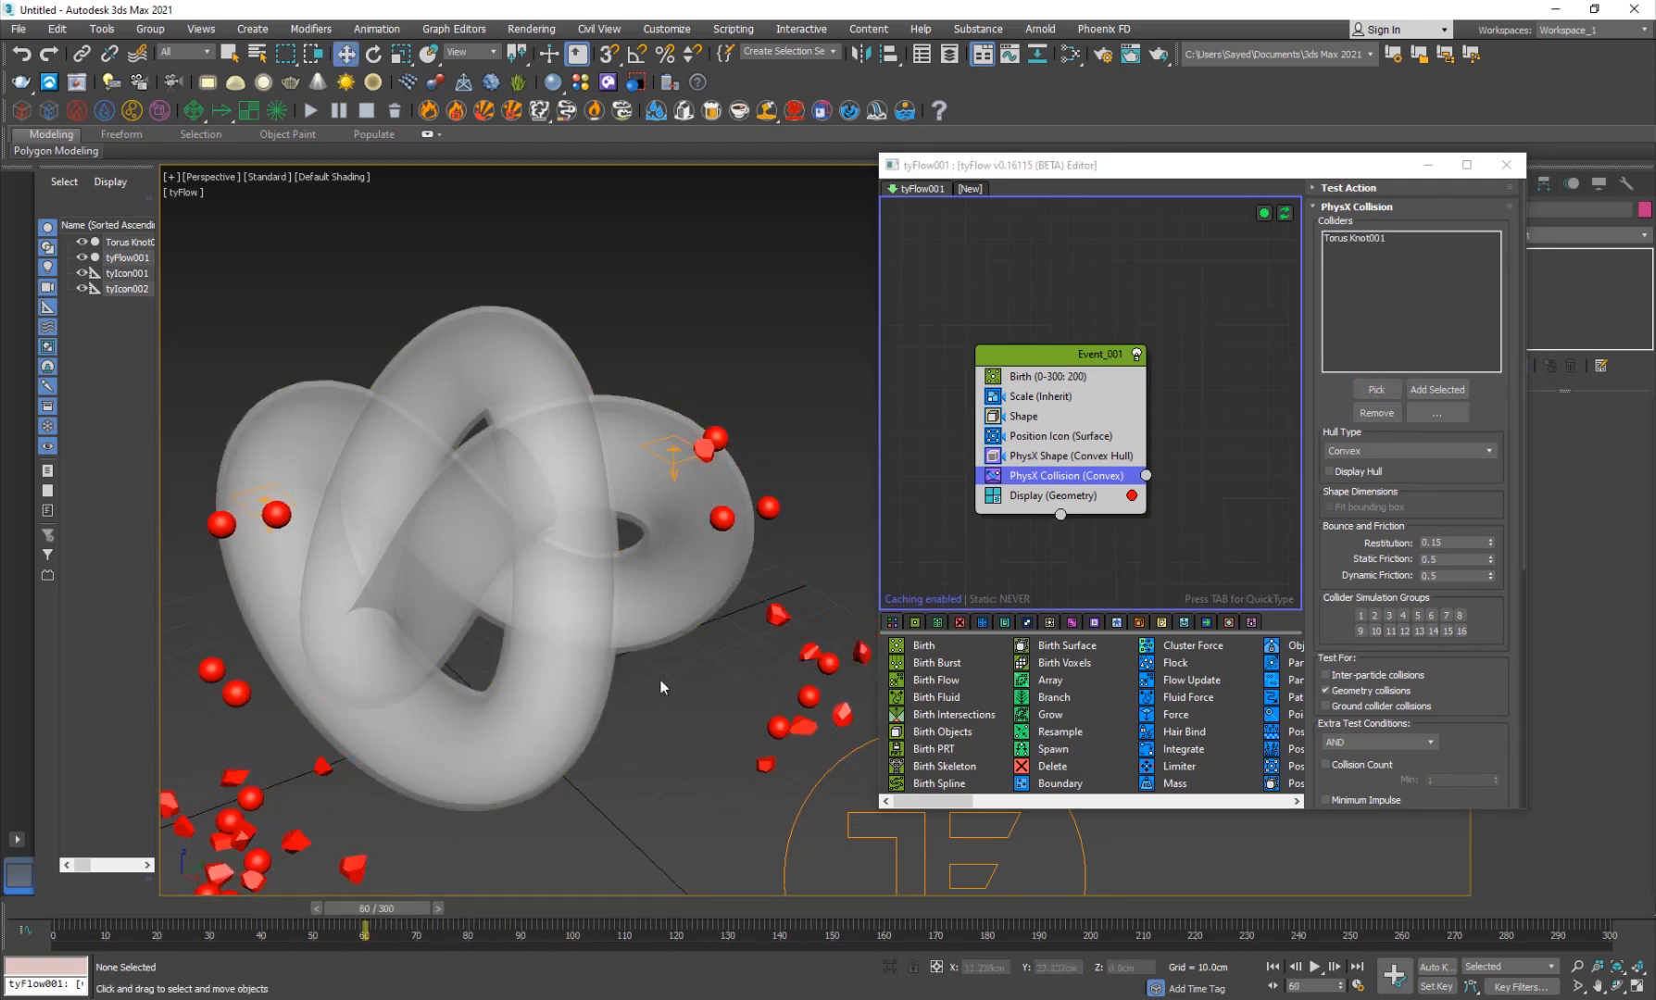
Step: Turn on Display Hull for the PhysX Collision operator and examine the collision hull around the torus knot
{"action": "left_click", "coordinate": [1361, 452]}
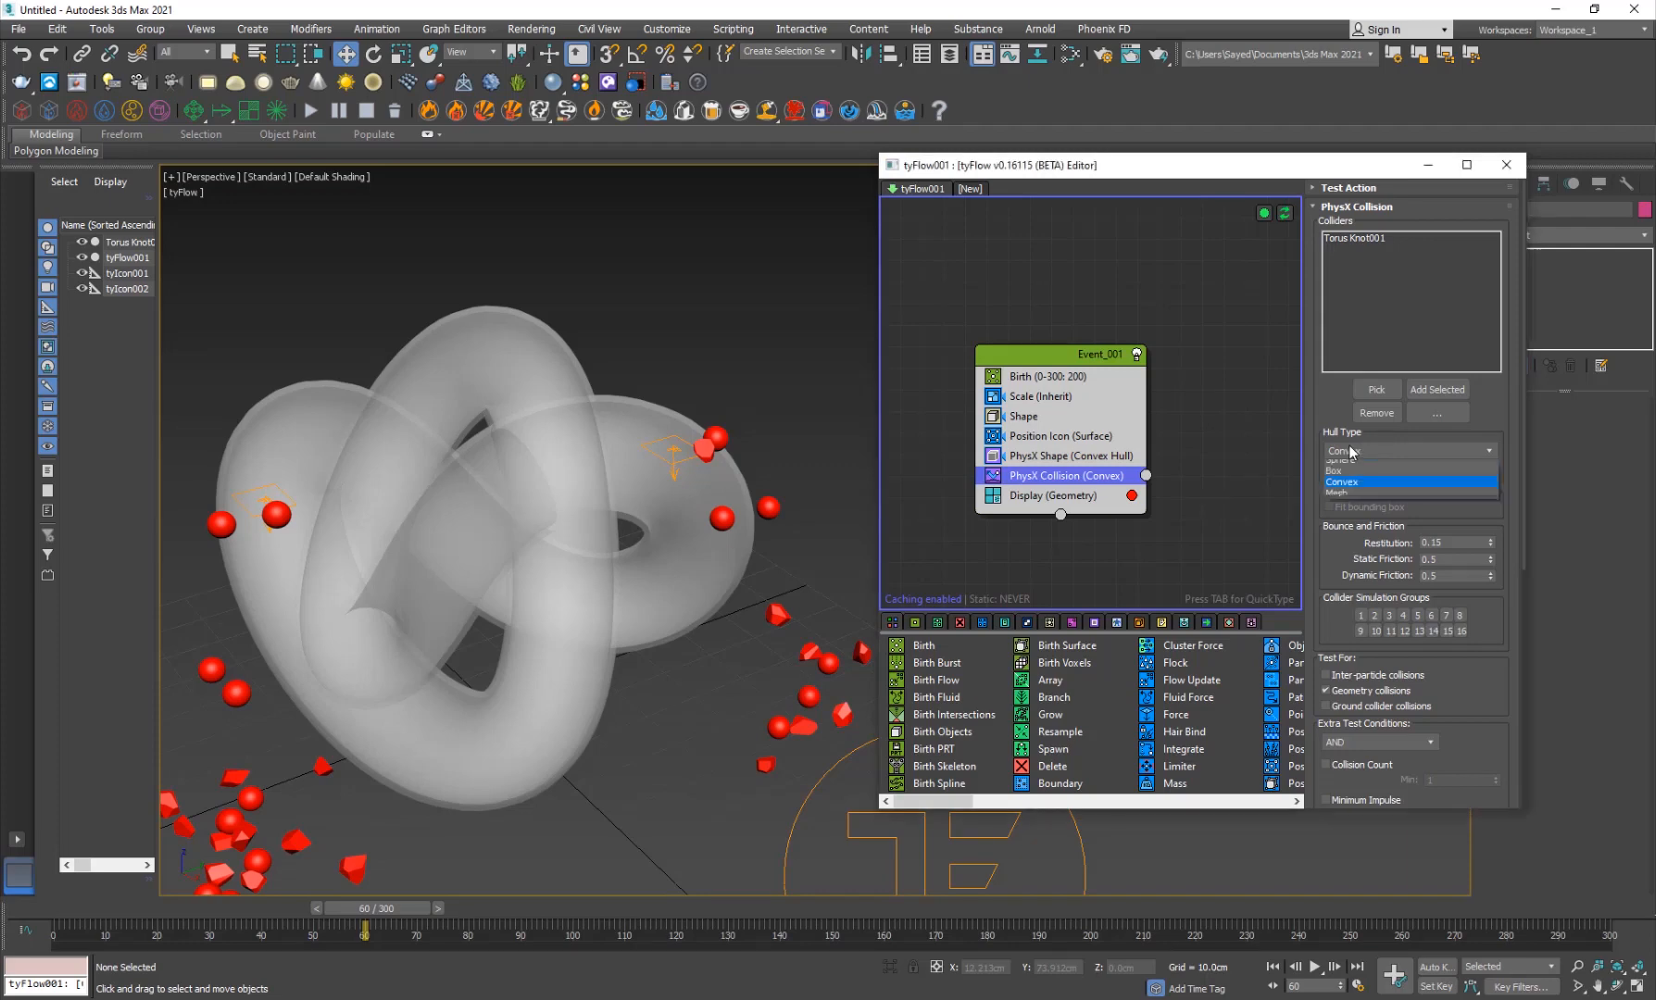
{"action": "left_click", "coordinate": [1352, 451]}
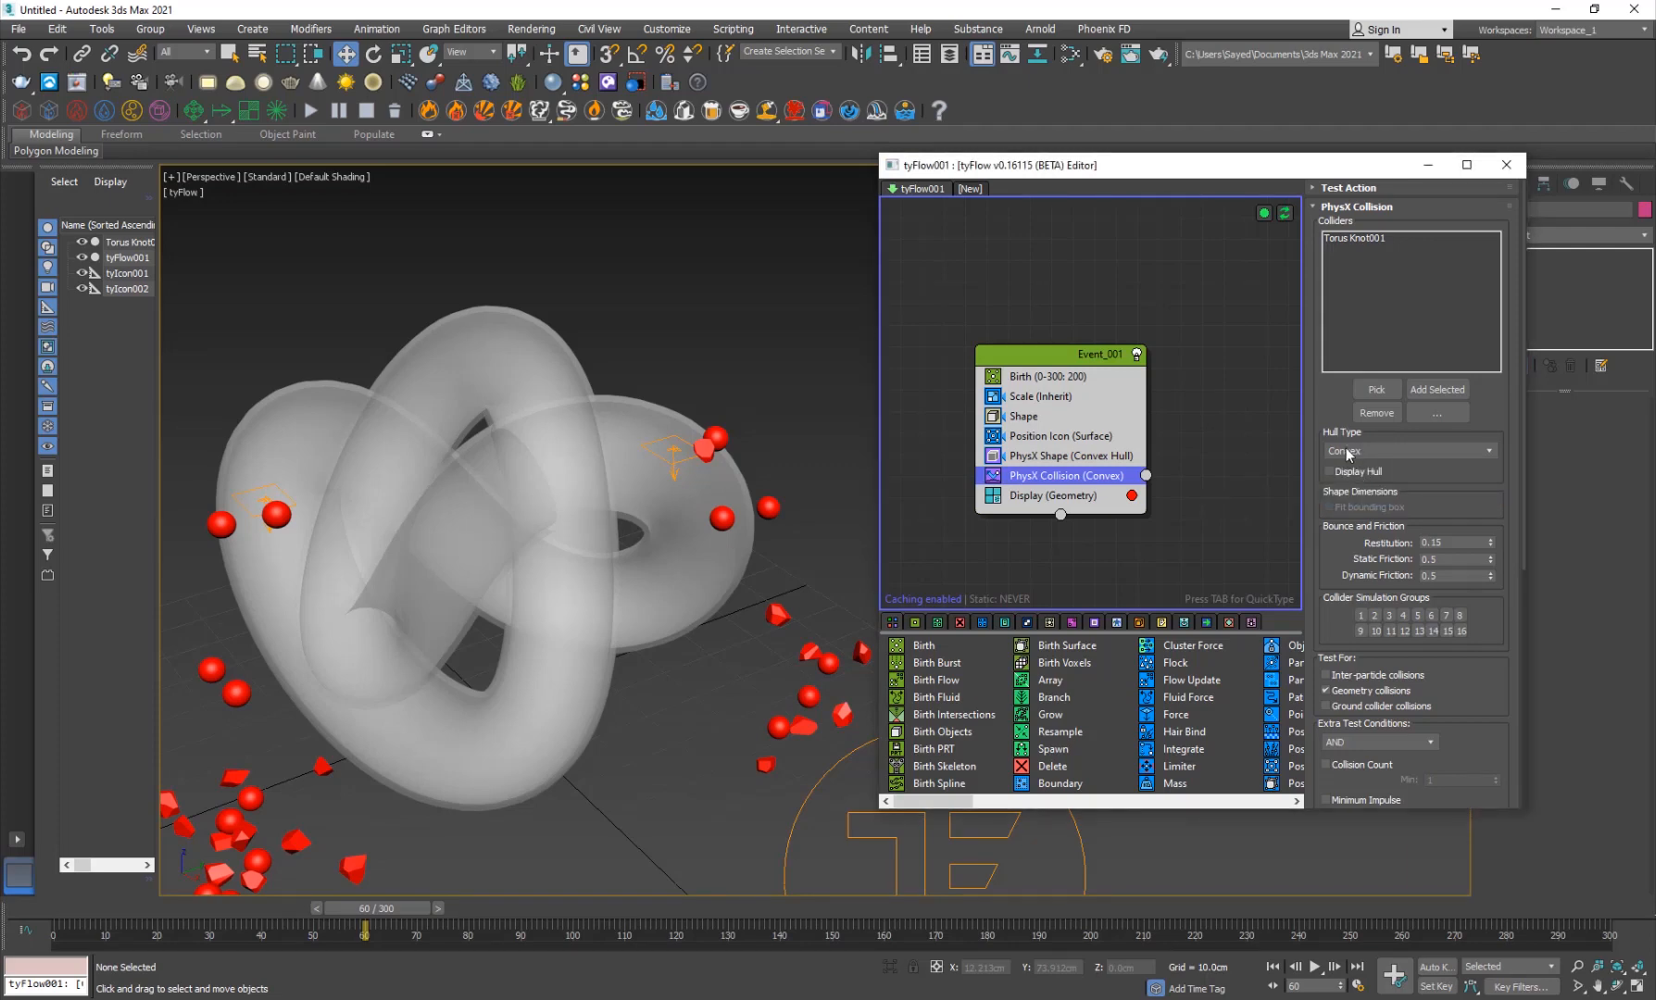
{"action": "left_click", "coordinate": [1361, 473]}
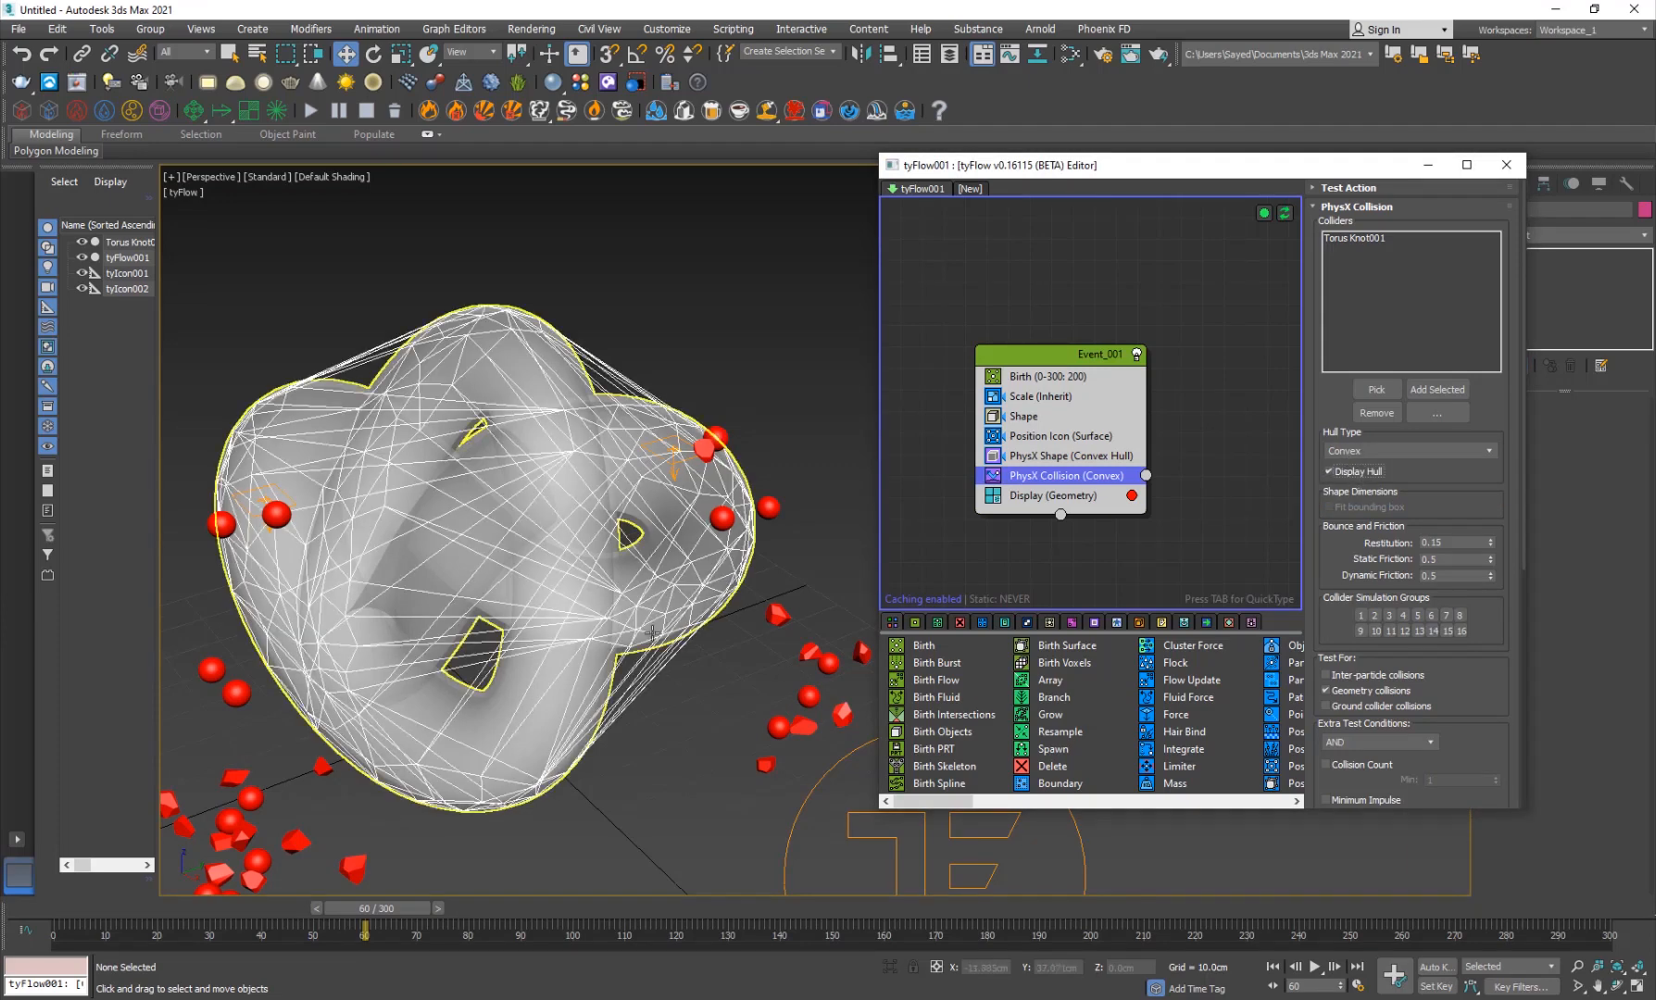
{"action": "mouse_move", "coordinate": [652, 634]}
{"action": "middle_mouse_down", "text": "alt"}
{"action": "mouse_move", "coordinate": [547, 598]}
{"action": "mouse_move", "coordinate": [639, 614]}
{"action": "middle_mouse_up", "text": "alt"}
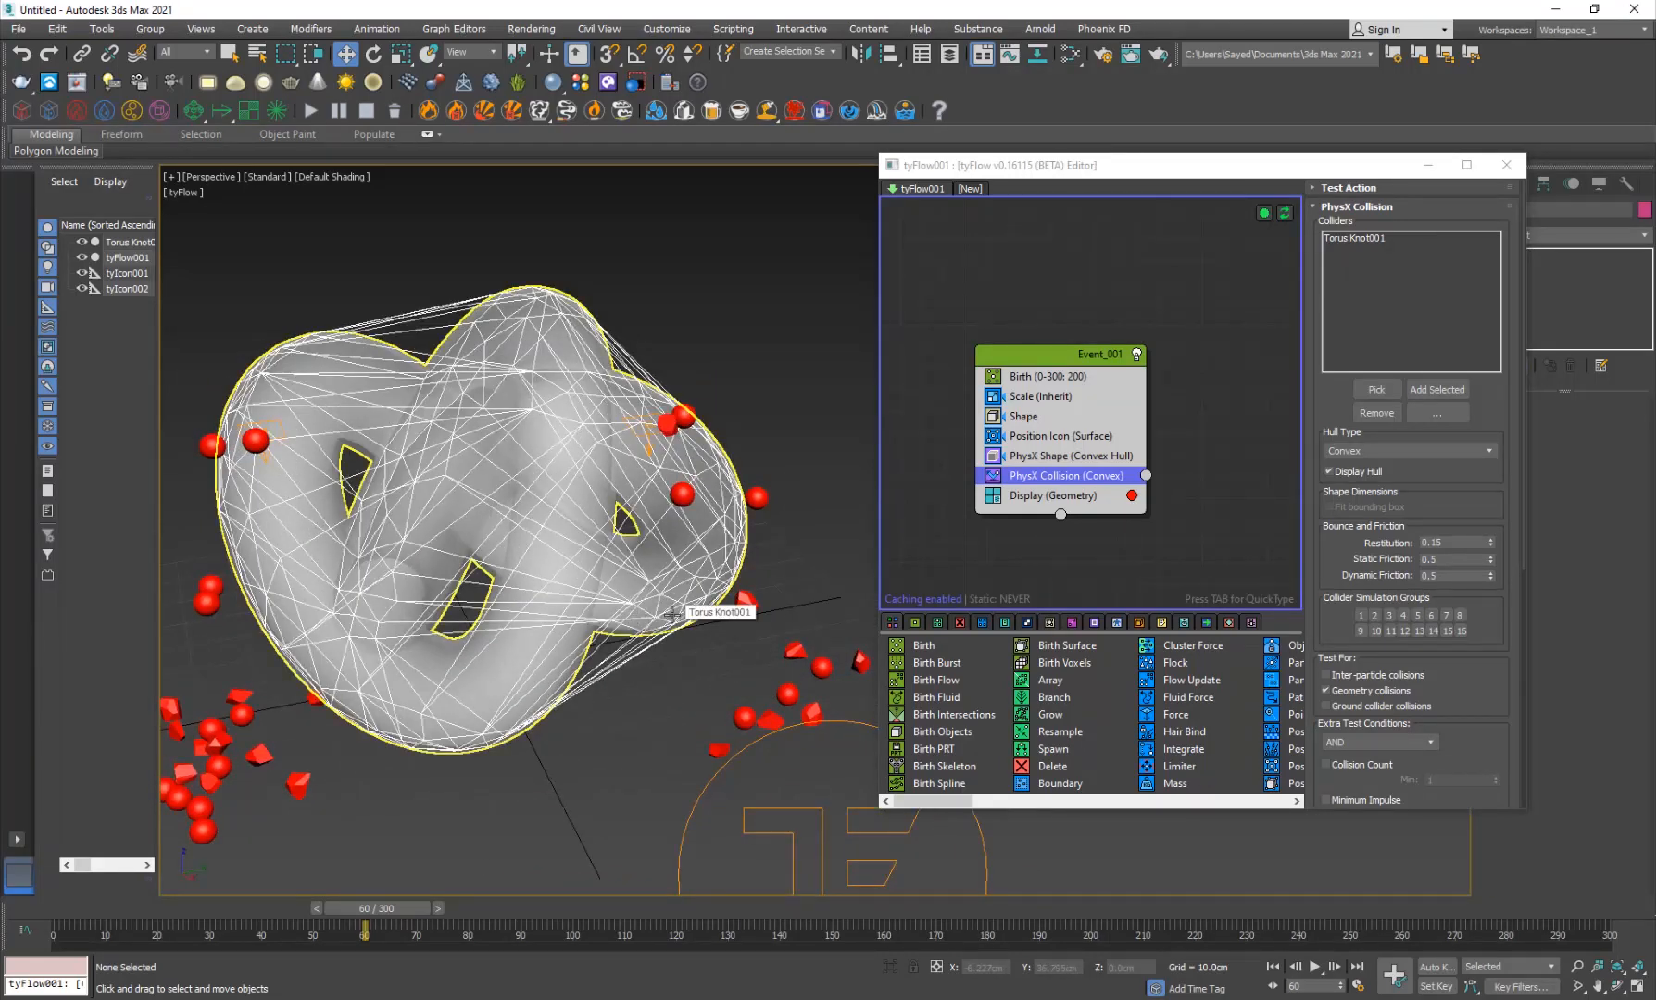
Step: Set the PhysX Collision operator's hull type to Mesh and examine the displayed hull around the torus knot
{"action": "left_click", "coordinate": [1349, 452]}
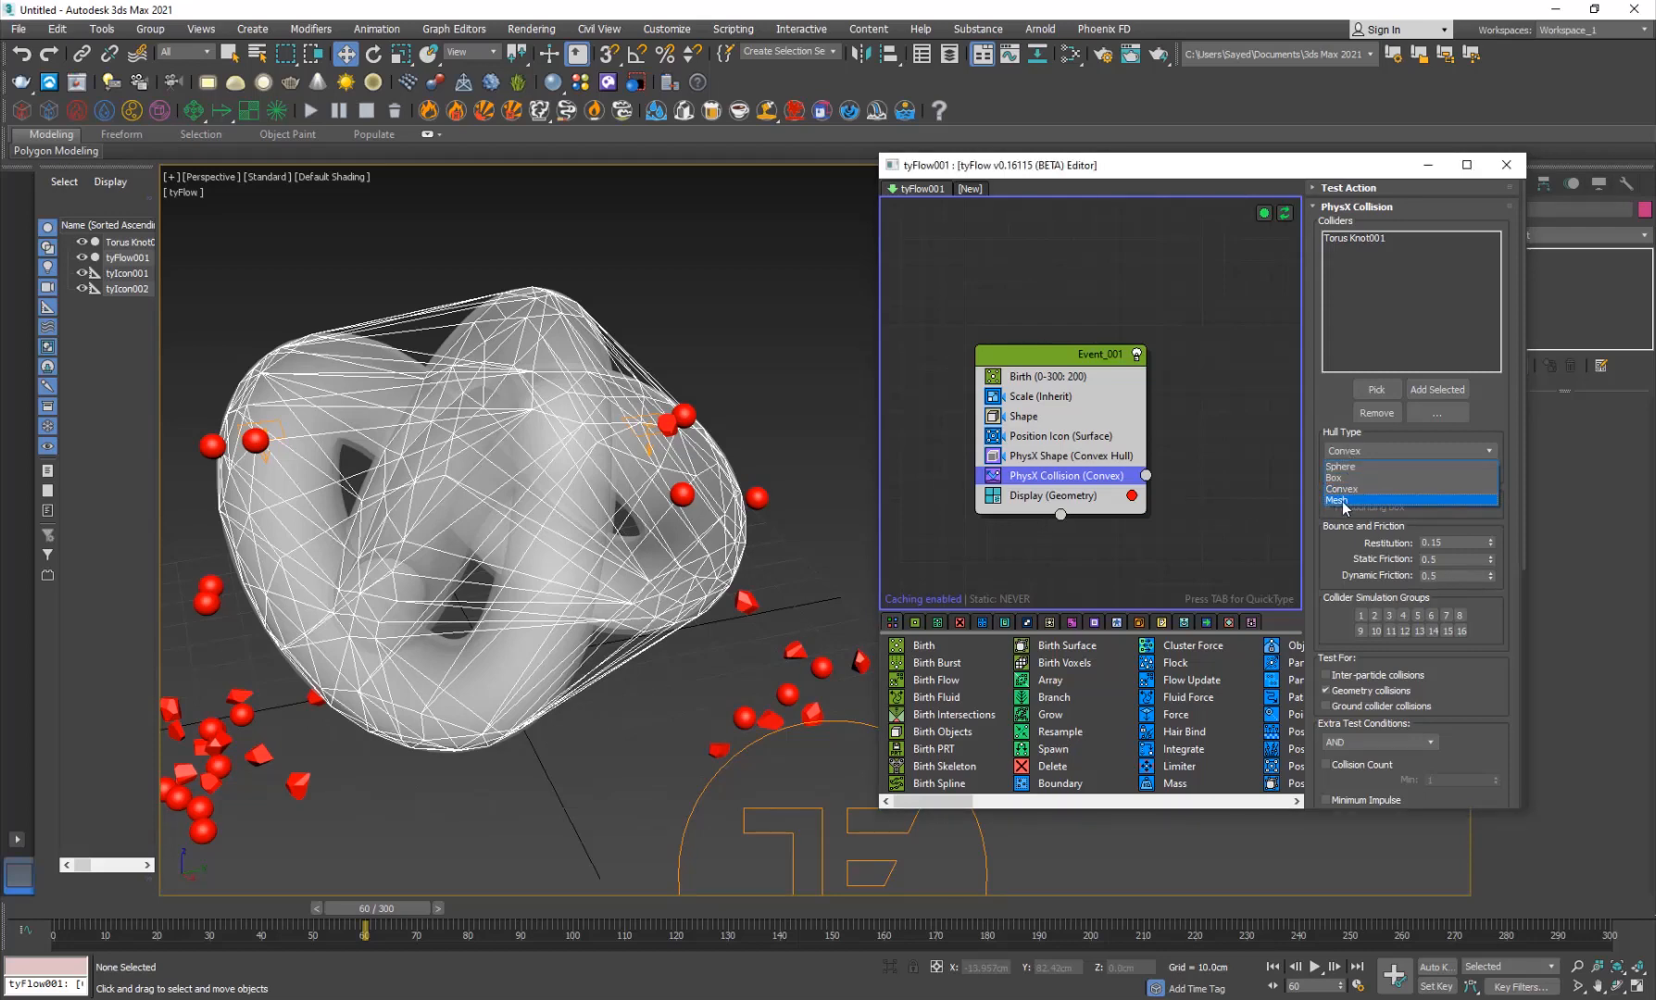
{"action": "left_click", "coordinate": [1338, 500]}
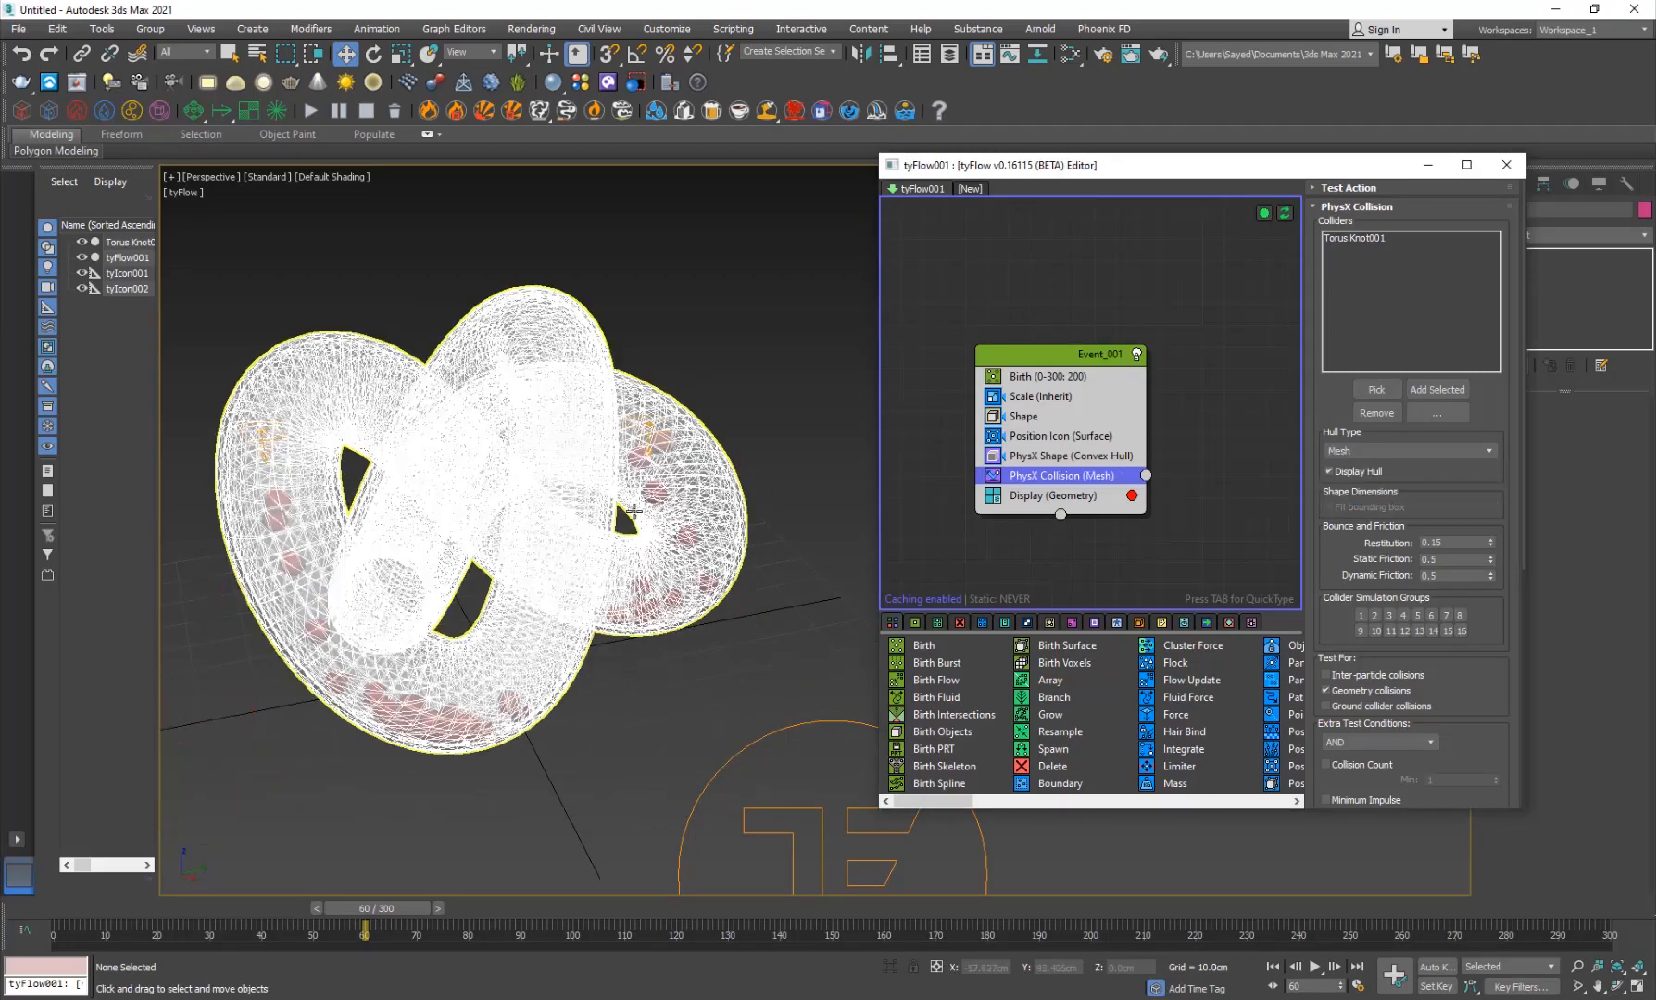
{"action": "left_click", "coordinate": [739, 681]}
{"action": "key", "text": "F3"}
{"action": "key", "text": "F3"}
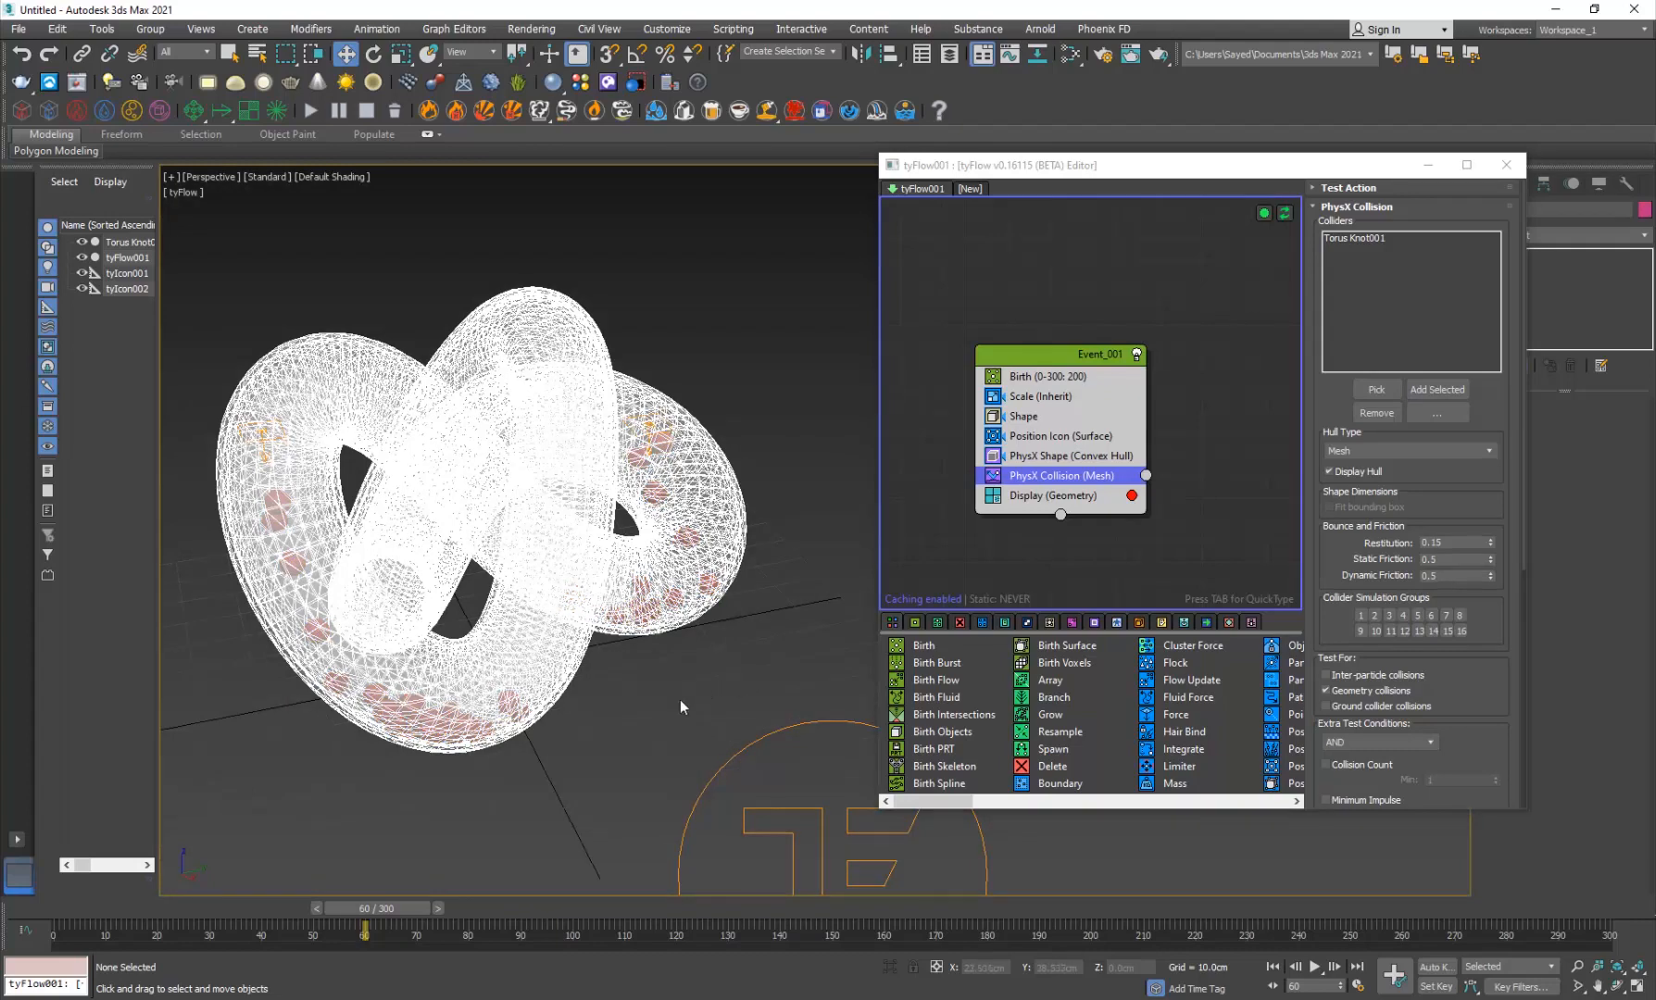
{"action": "mouse_move", "coordinate": [677, 691]}
{"action": "middle_mouse_down"}
{"action": "mouse_move", "coordinate": [661, 731]}
{"action": "mouse_move", "coordinate": [749, 727]}
{"action": "middle_mouse_up"}
{"action": "key", "text": "F3"}
{"action": "key", "text": "F3"}
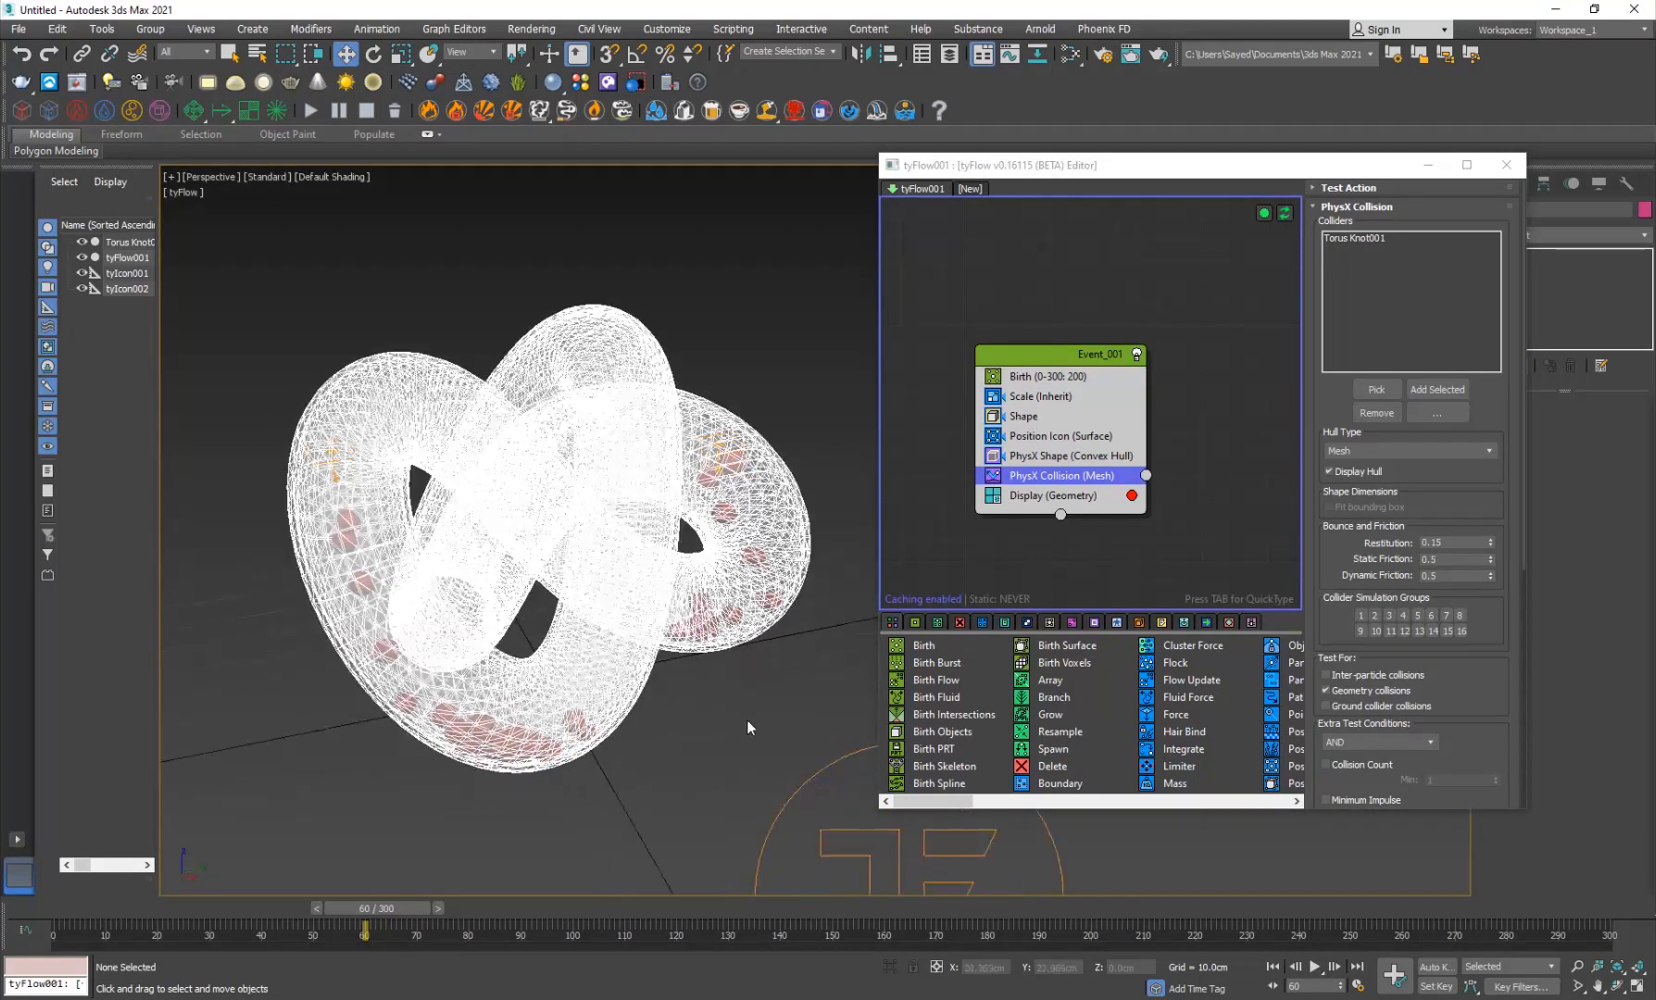
Step: Turn off Display Hull for the PhysX Collision operator and play the simulation to check the particles inside the torus knot
{"action": "left_click", "coordinate": [1352, 474]}
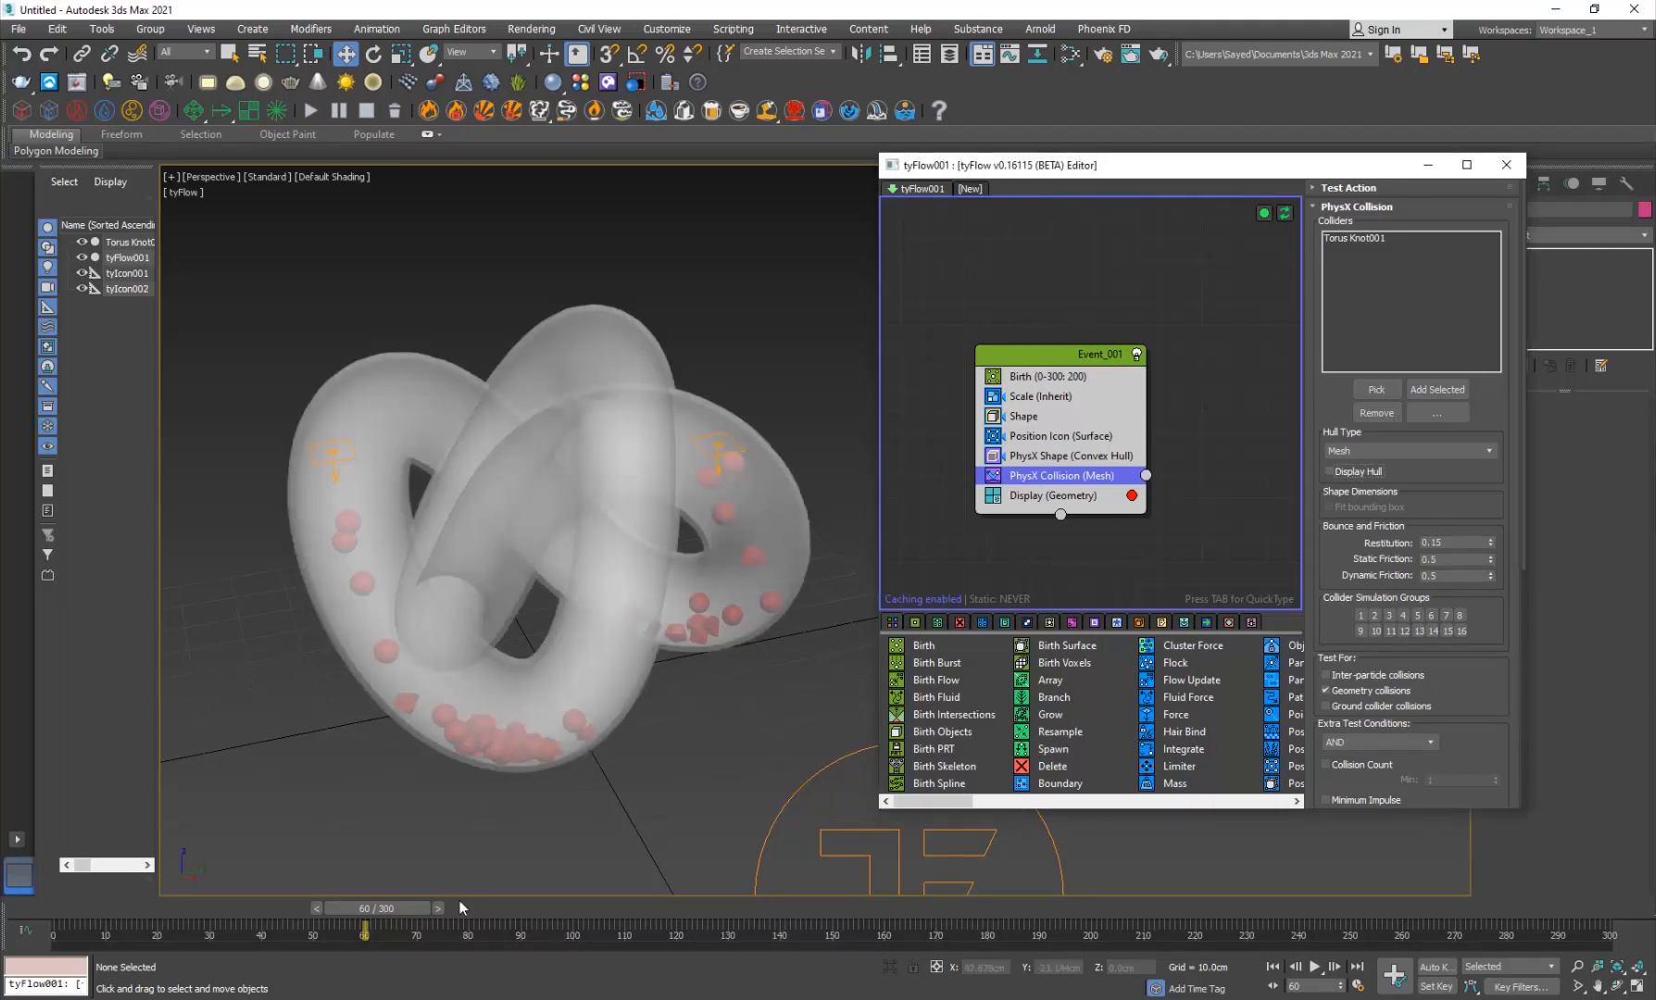
{"action": "key", "text": "/"}
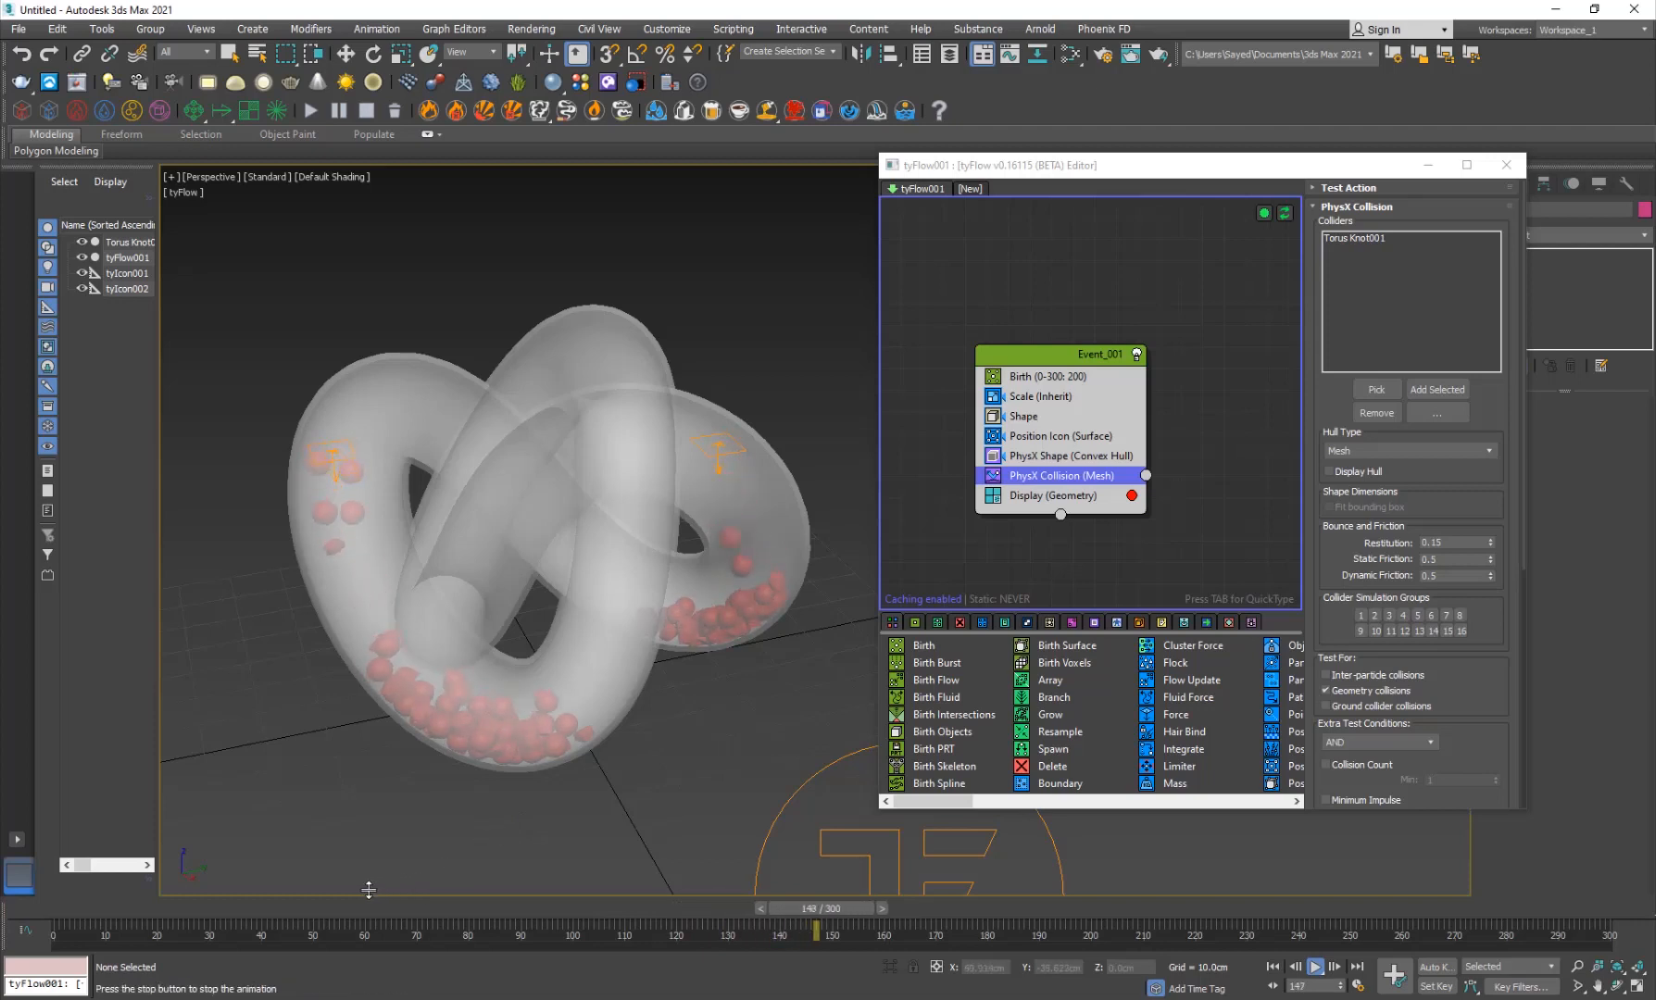
{"action": "key", "text": "w"}
{"action": "key", "text": "/"}
{"action": "left_click", "coordinate": [342, 910]}
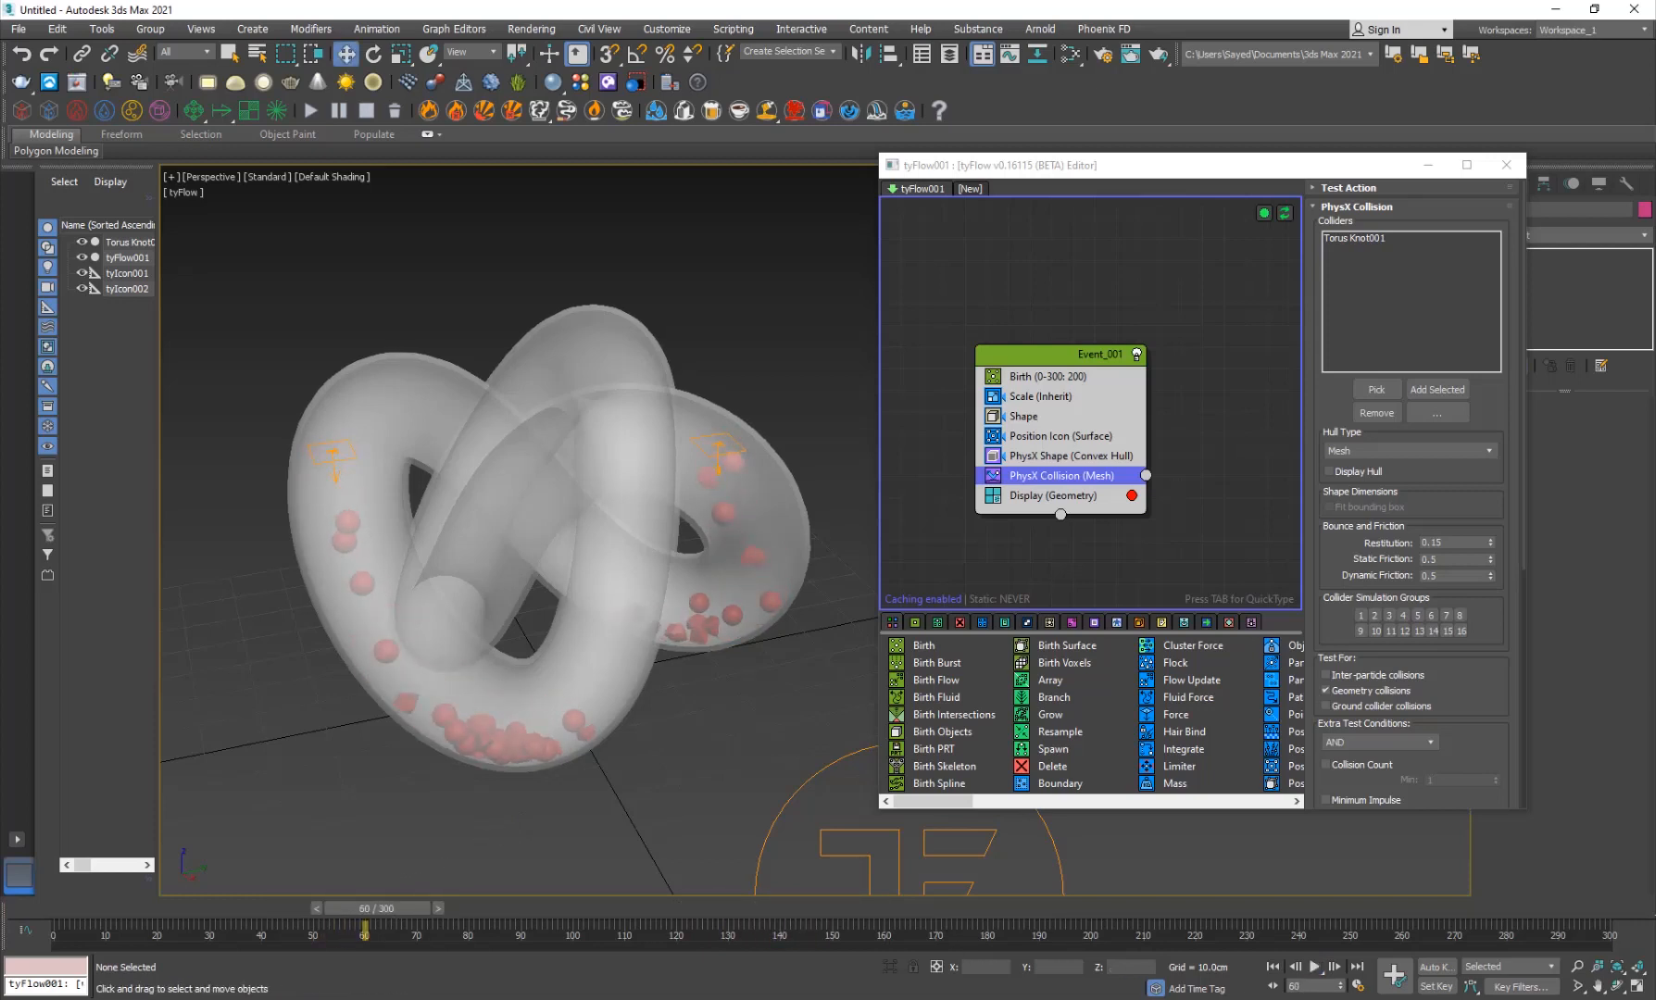
Step: Switch to After Effects, show the REnder composition's timeline and scrub through the rendered particle animation
{"action": "left_click", "coordinate": [1016, 997]}
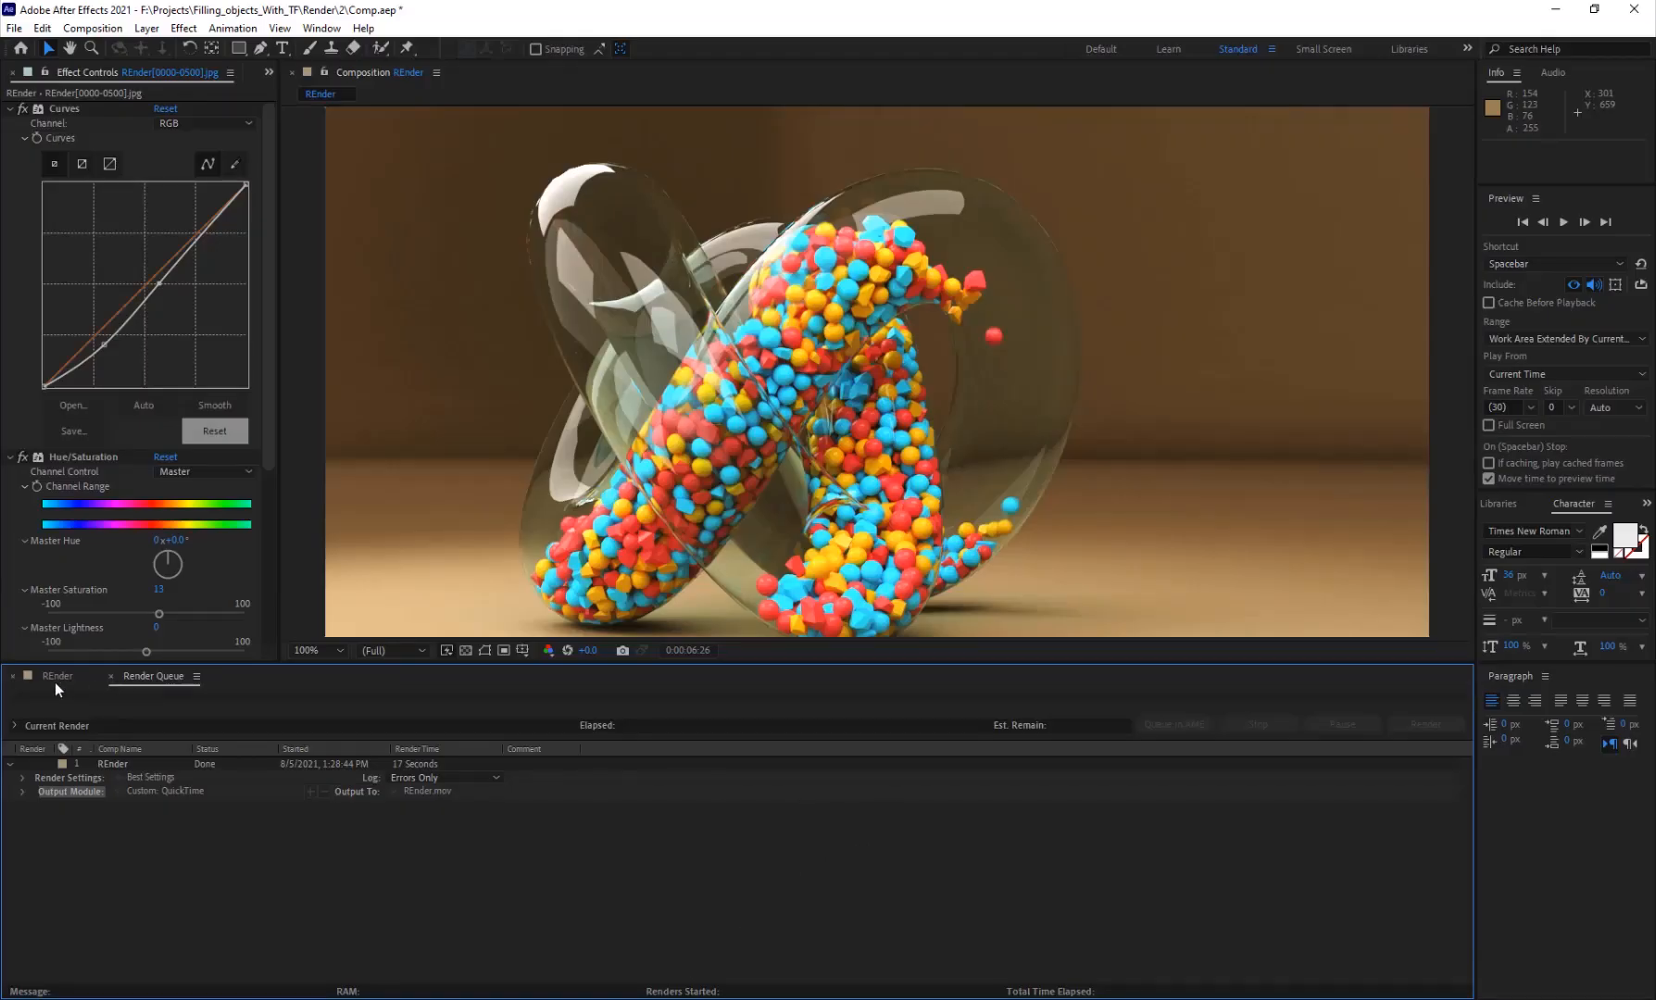
{"action": "left_click", "coordinate": [54, 677]}
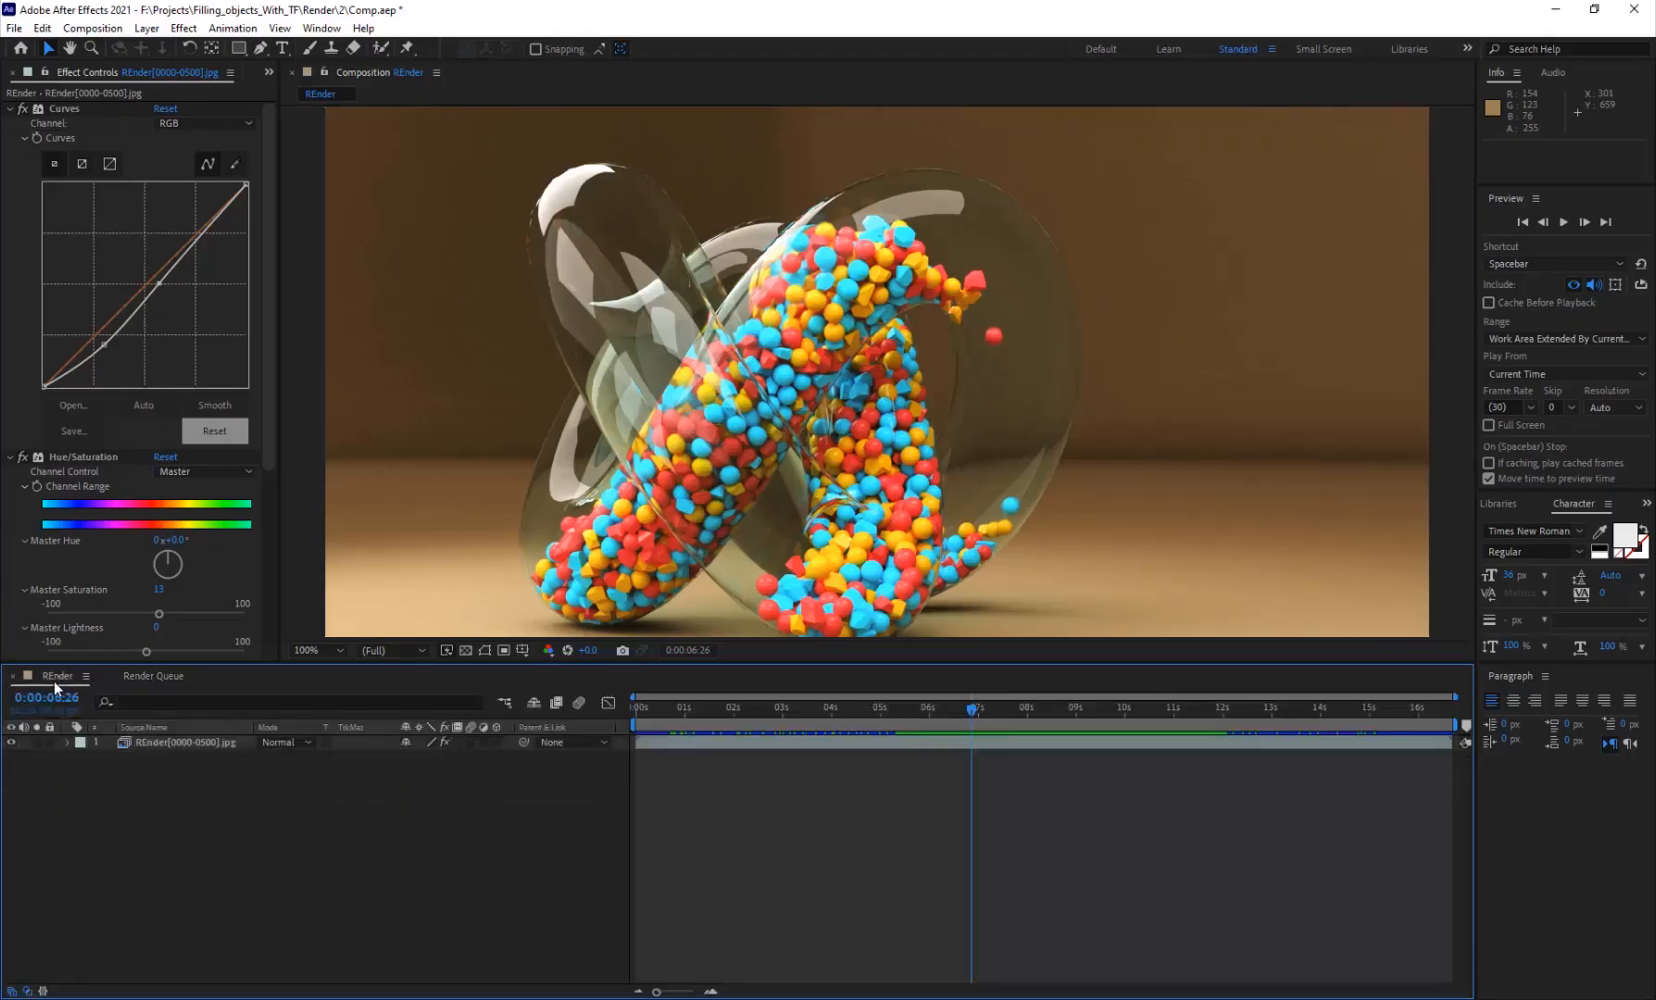
{"action": "mouse_move", "coordinate": [816, 727]}
{"action": "left_mouse_down"}
{"action": "mouse_move", "coordinate": [1094, 734]}
{"action": "mouse_move", "coordinate": [734, 757]}
{"action": "mouse_move", "coordinate": [810, 760]}
{"action": "left_mouse_up"}
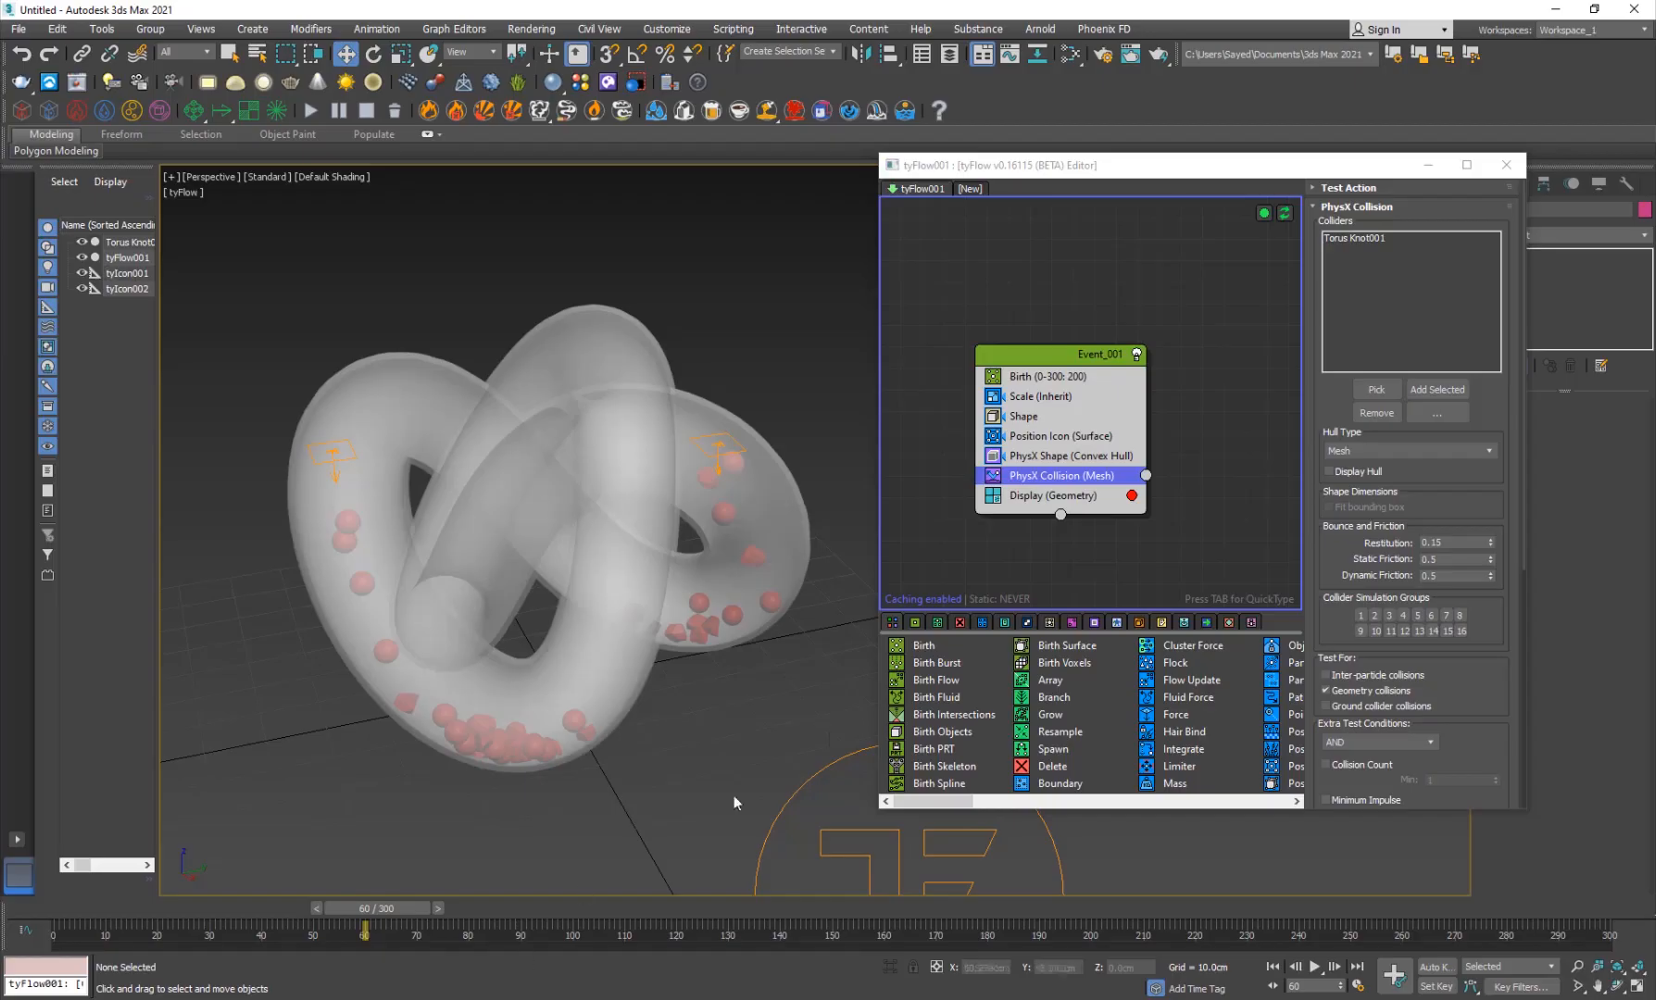
Step: Set the Birth operator's total to 2000 particles and scrub back to frame 5
{"action": "left_click", "coordinate": [1054, 377]}
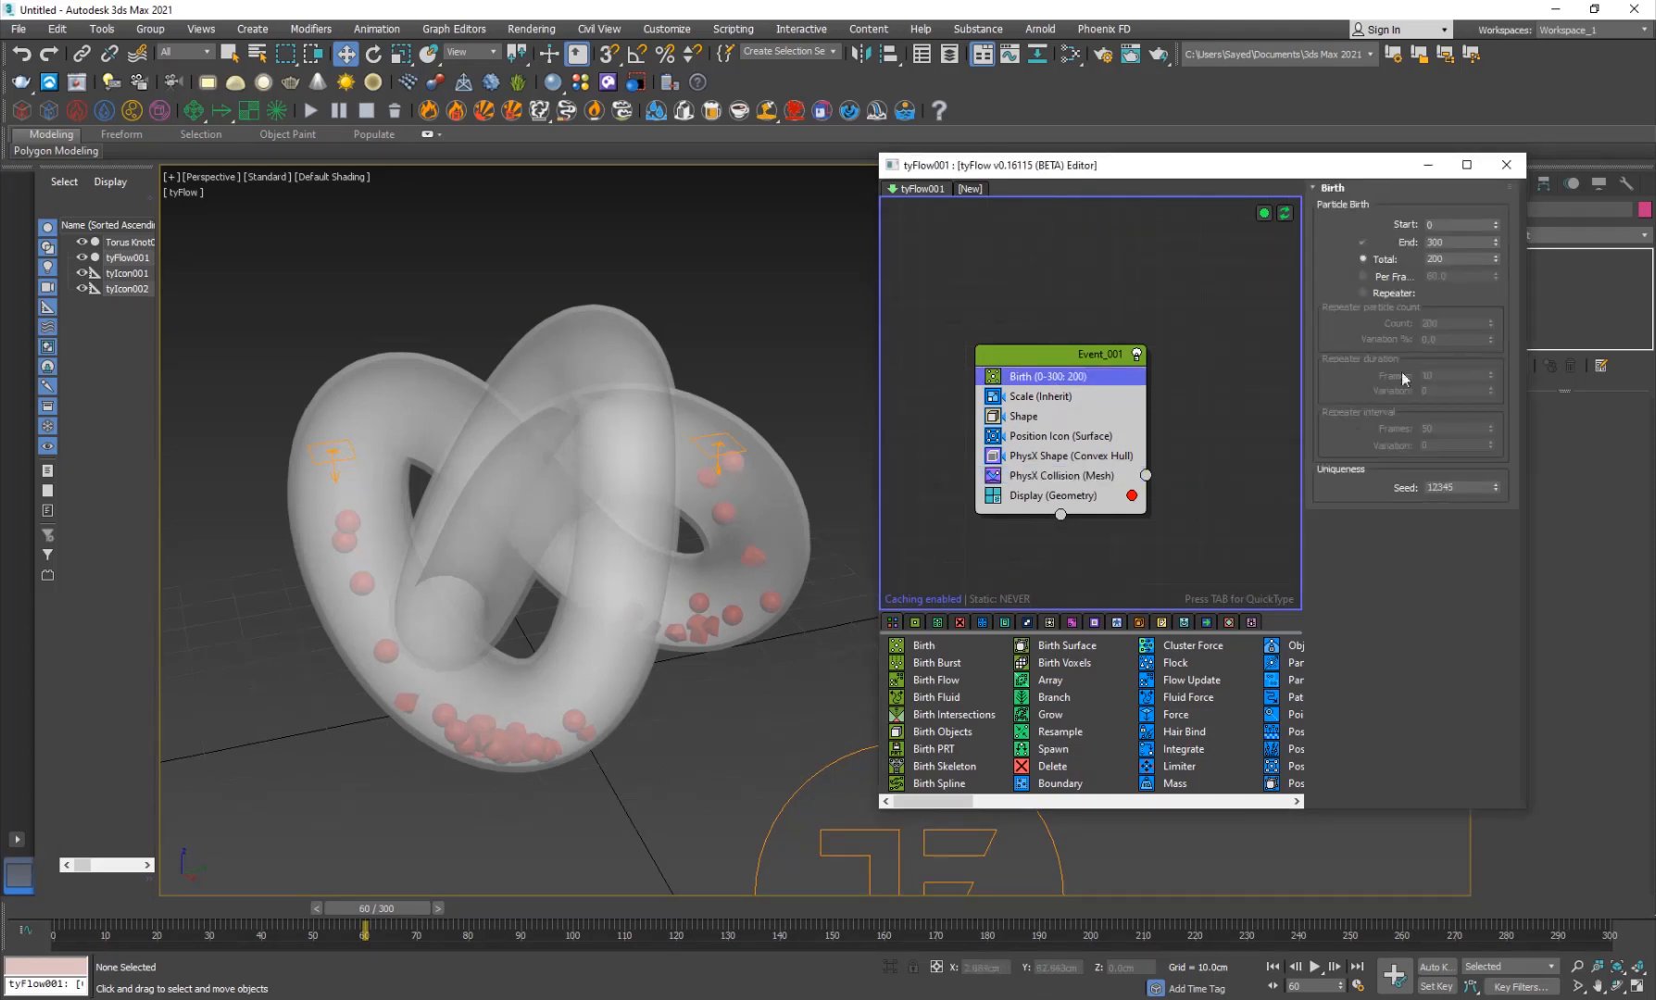
{"action": "key", "text": "Return"}
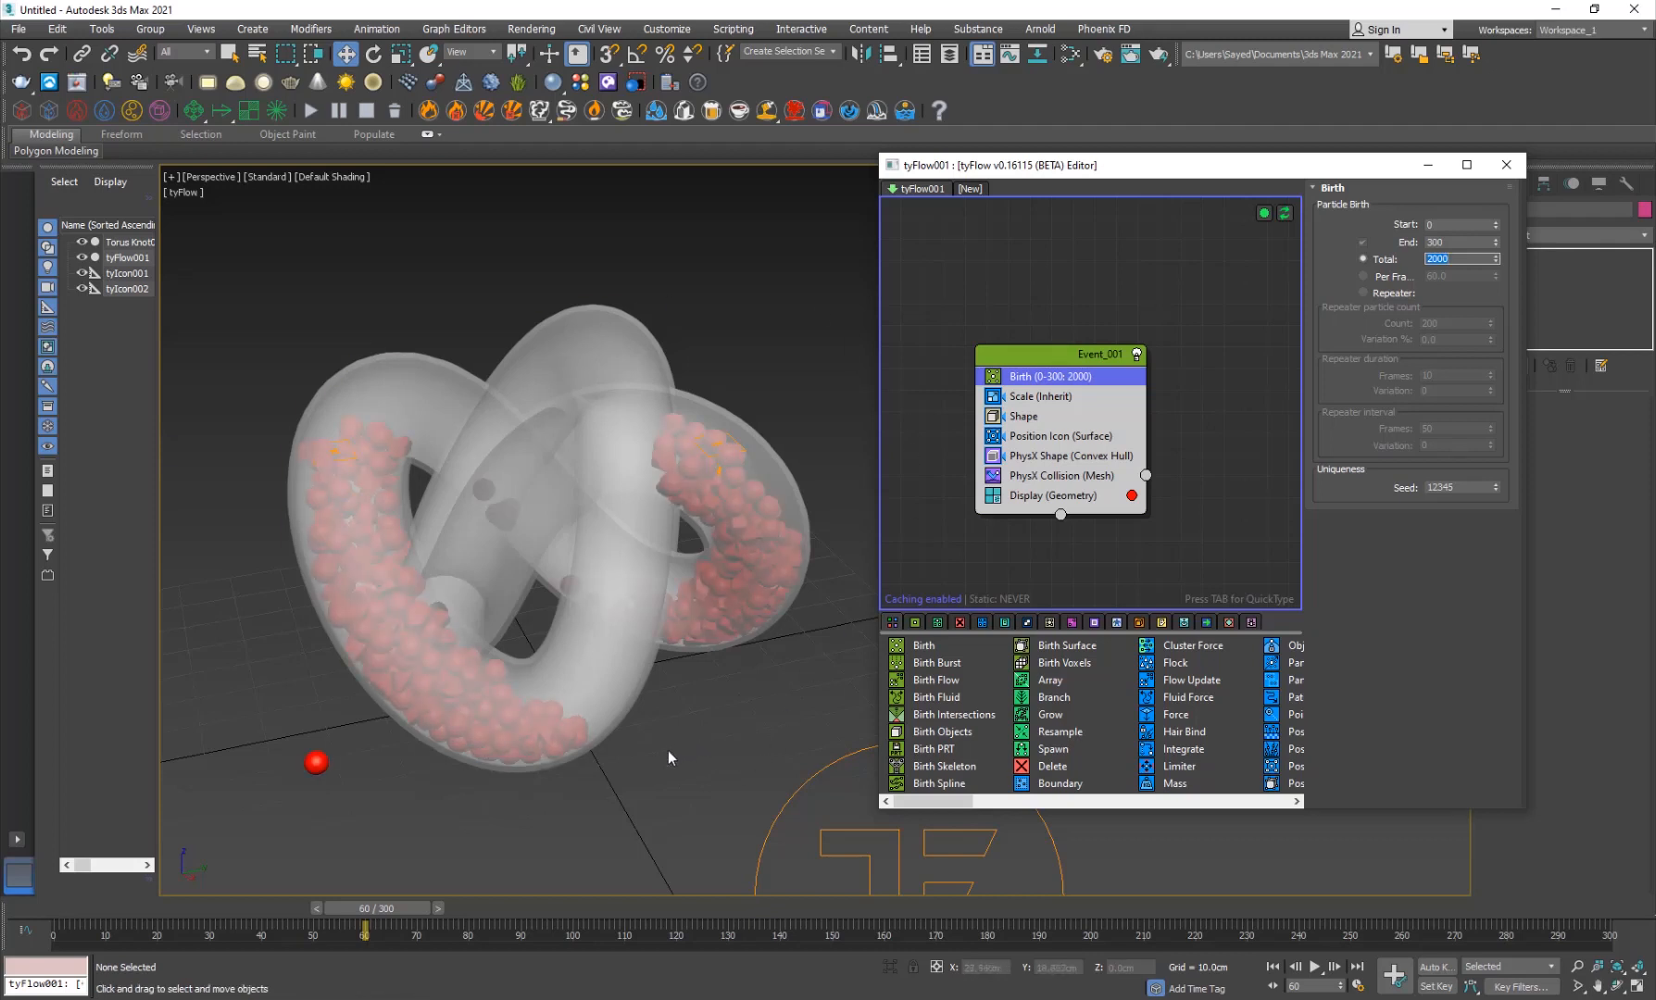
{"action": "left_click_drag", "start_coordinate": [396, 907], "coordinate": [110, 936]}
Step: Restrict the selection filter to Helpers and move tyIcon001 about 0.8 cm along Y inside the torus knot's tube
{"action": "left_click", "coordinate": [326, 460]}
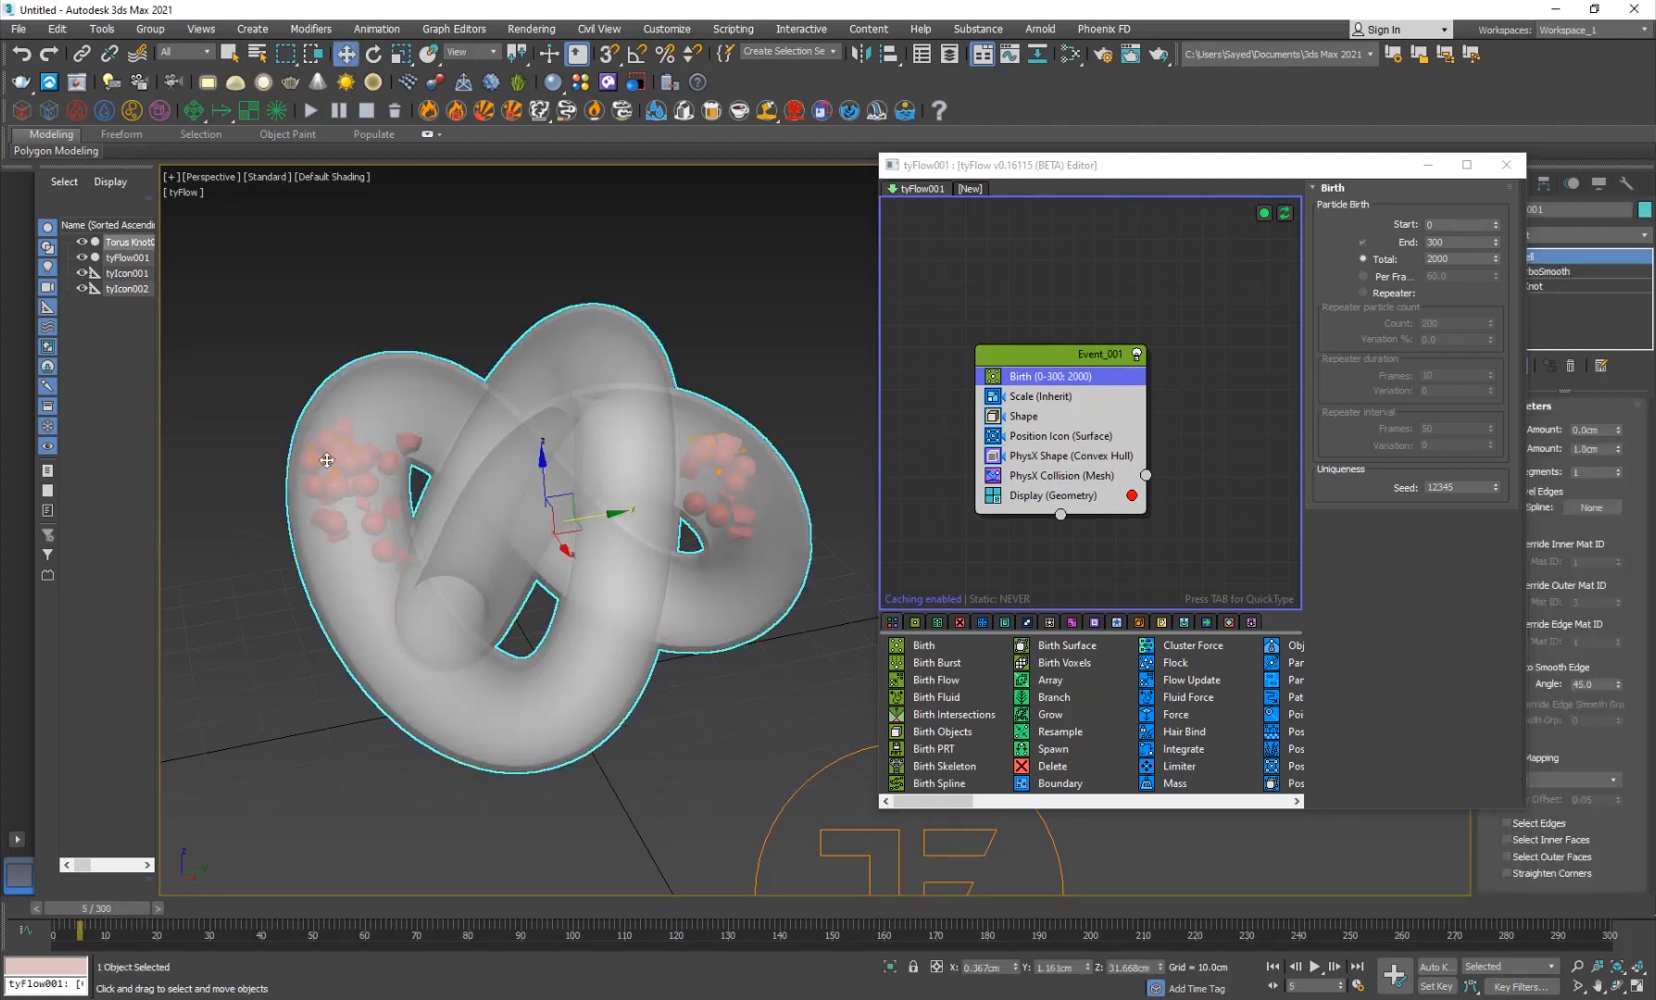
{"action": "left_click", "coordinate": [267, 483]}
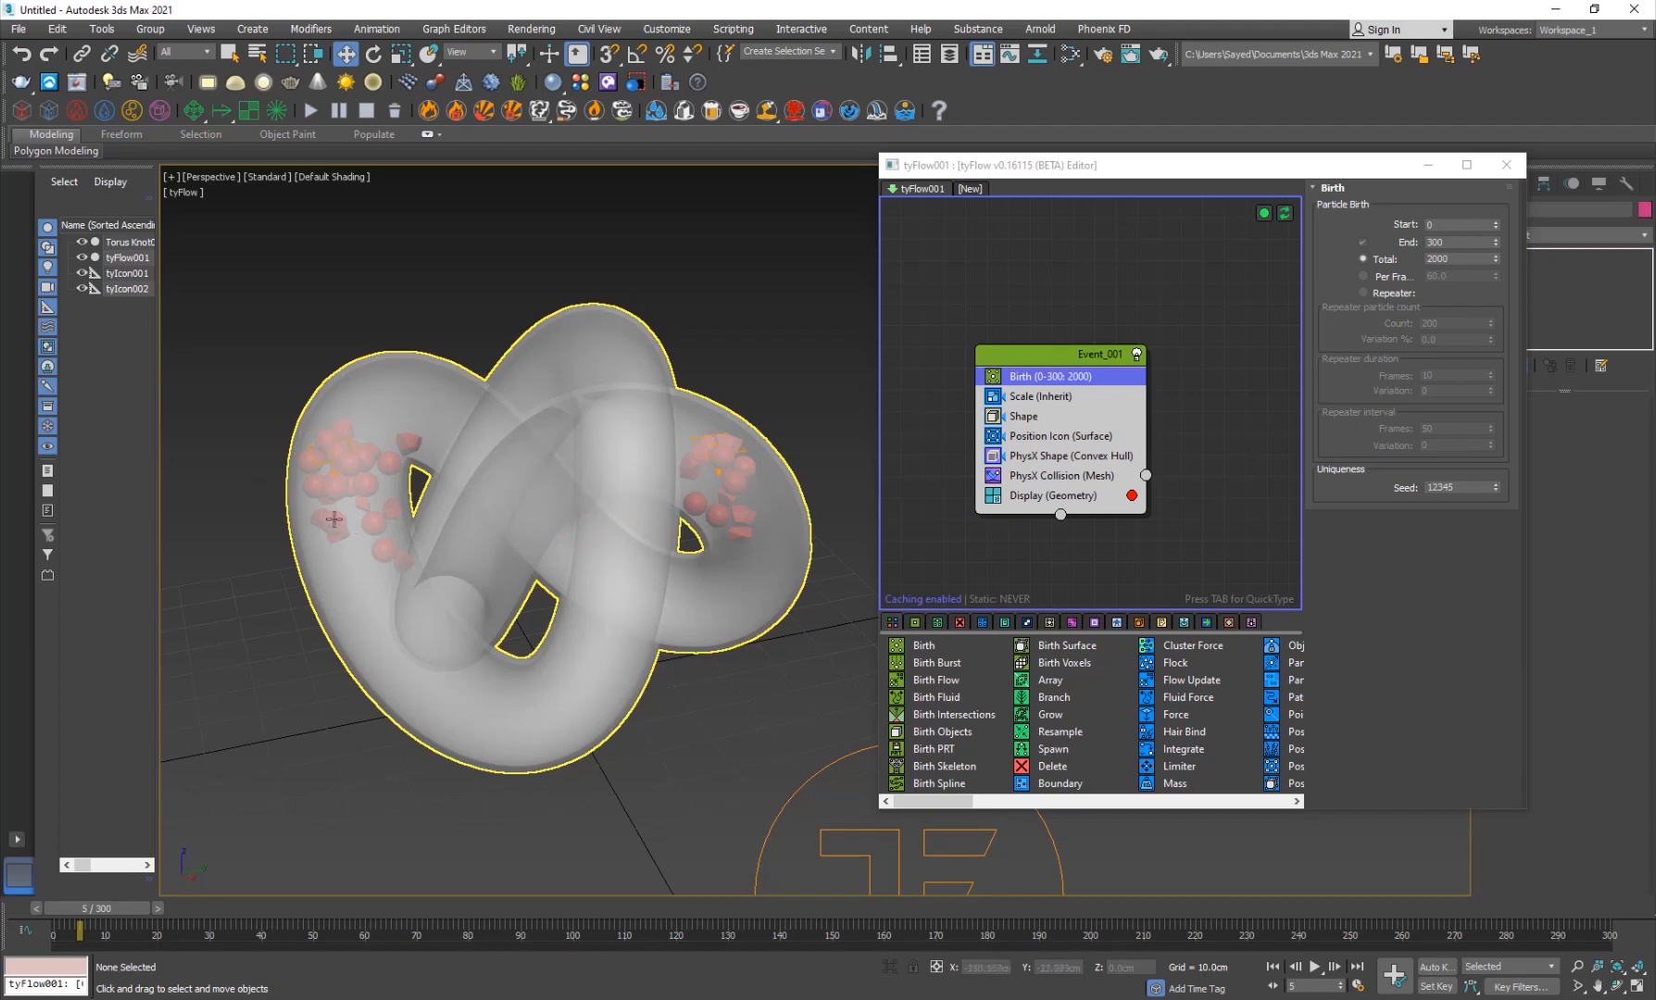
{"action": "middle_click_drag", "start_coordinate": [333, 519], "coordinate": [470, 606], "text": "alt"}
{"action": "scroll", "coordinate": [342, 618], "scroll_direction": "up", "scroll_amount": 5}
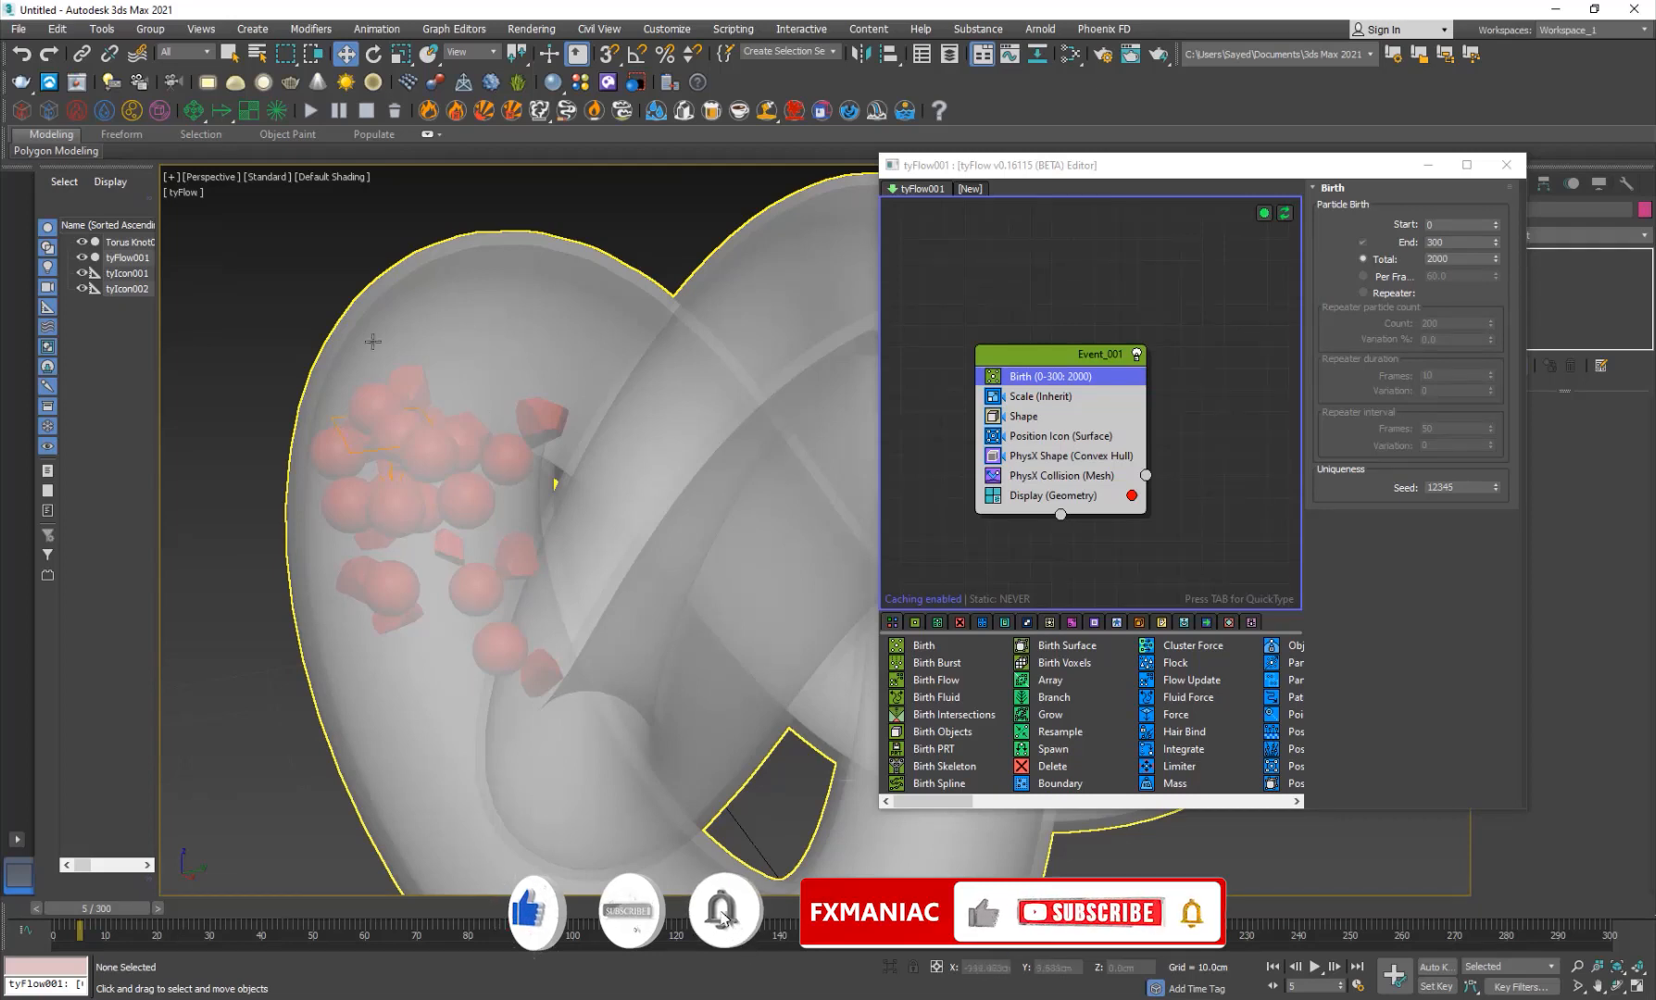
{"action": "left_click", "coordinate": [170, 52]}
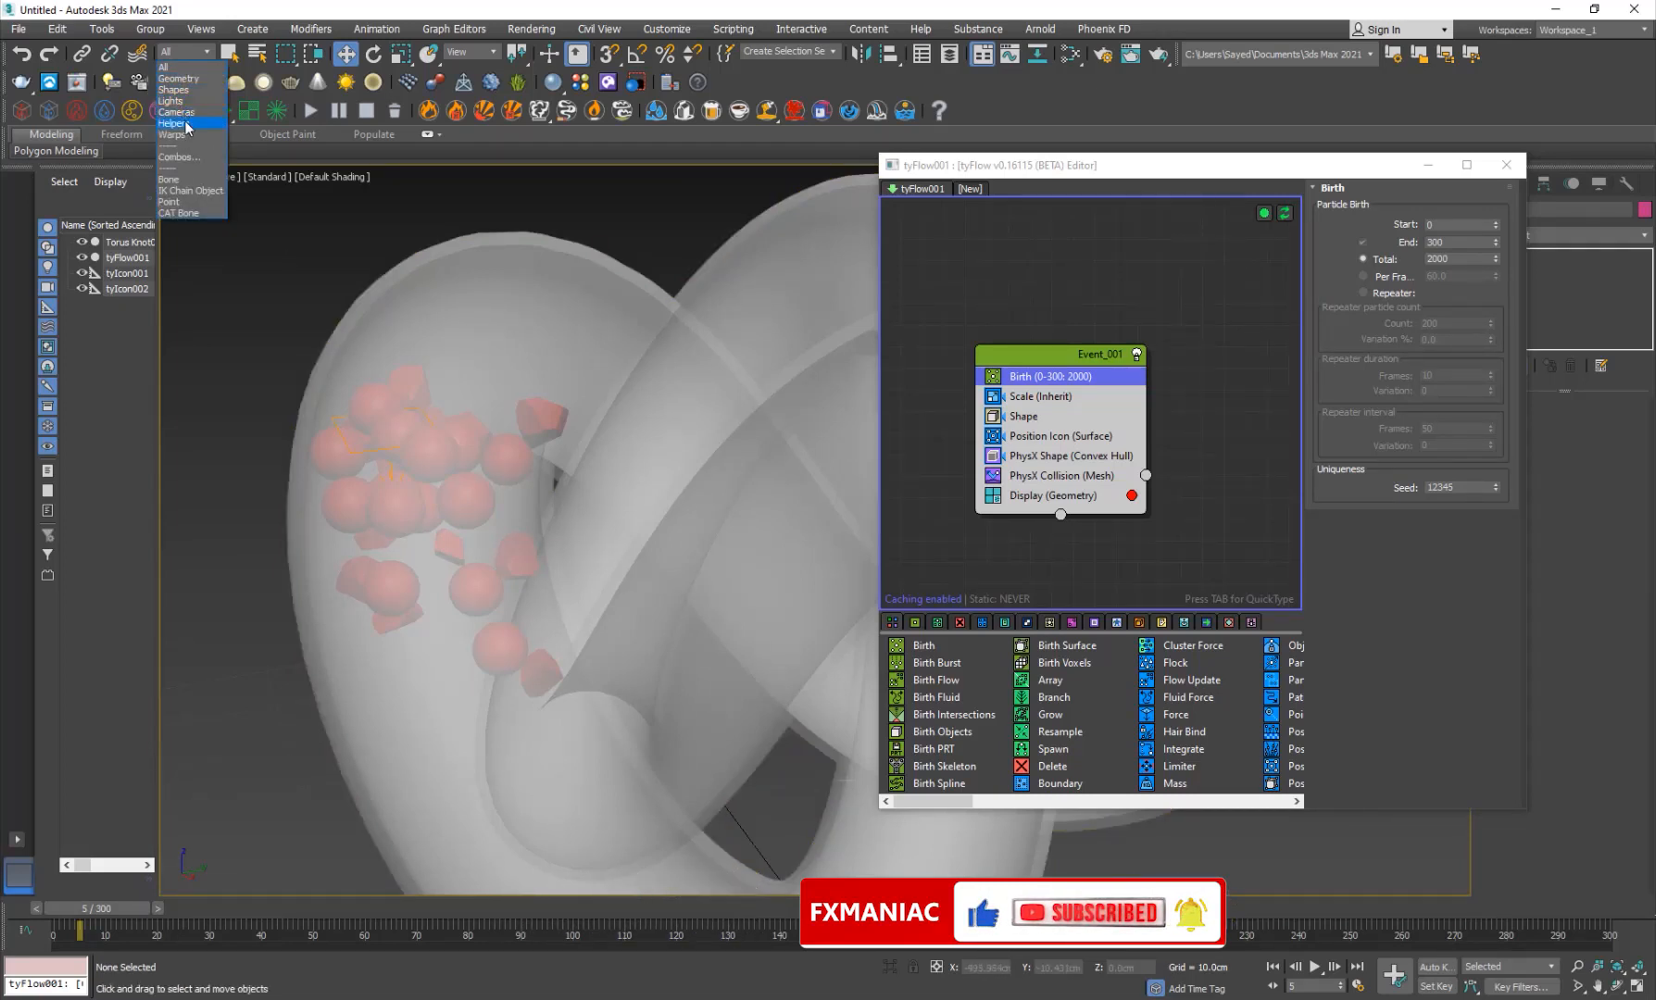
{"action": "left_click", "coordinate": [176, 123]}
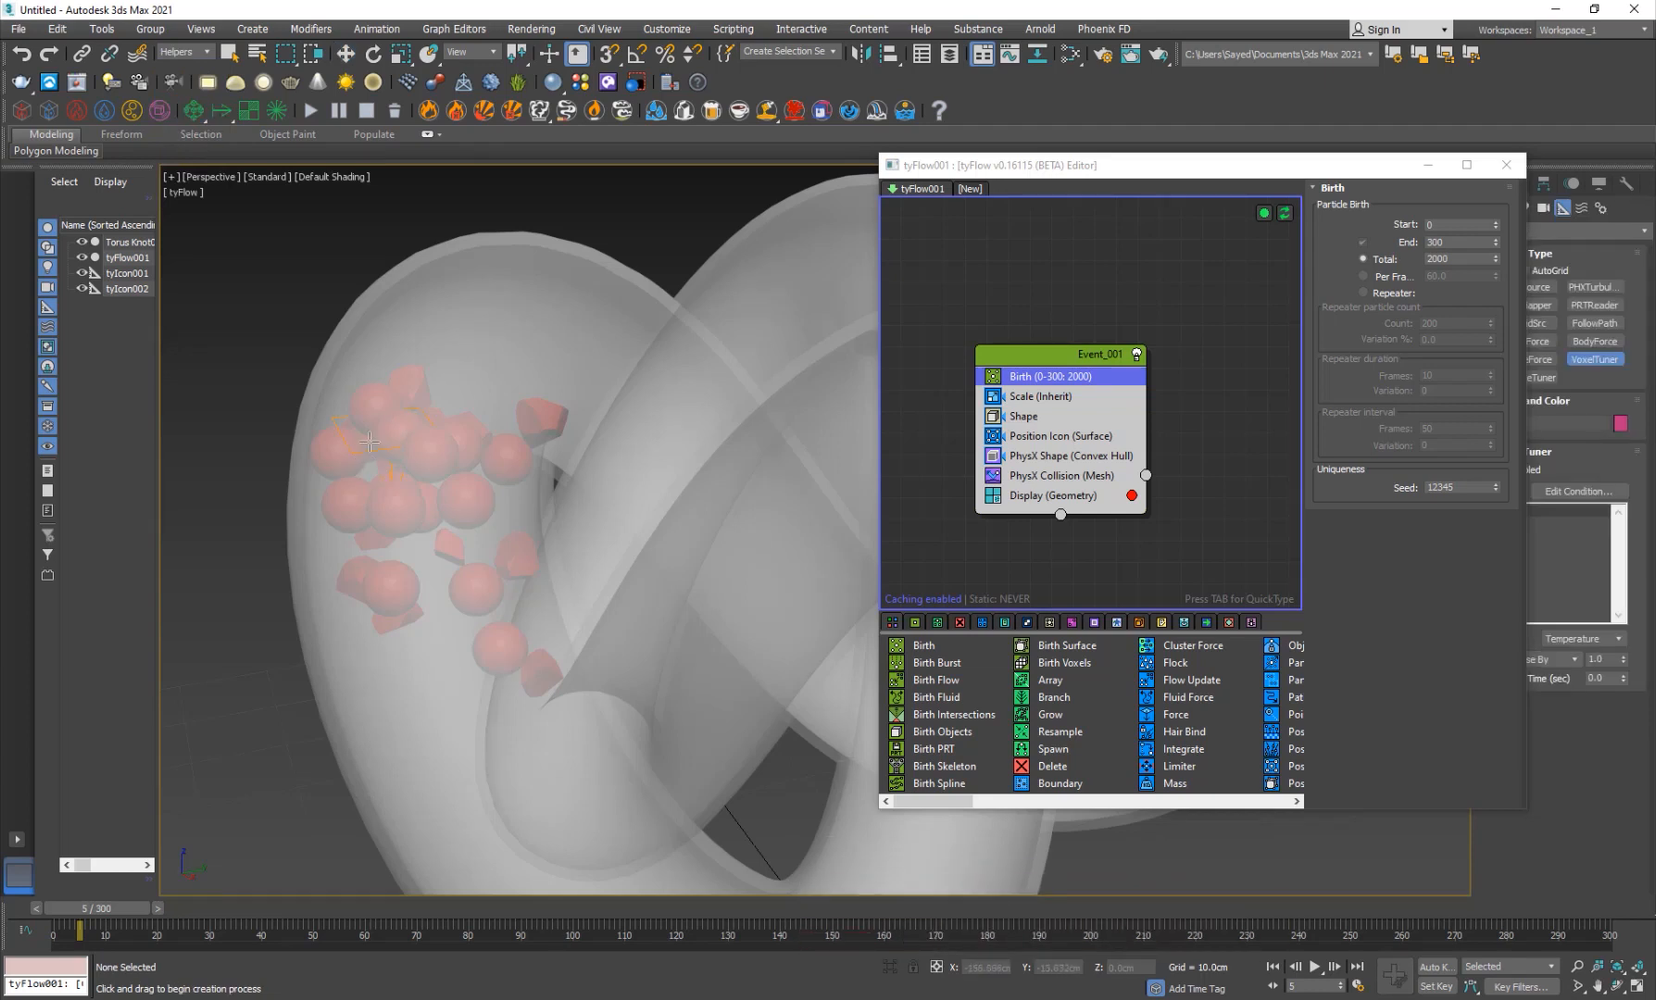
{"action": "left_click", "coordinate": [368, 454]}
{"action": "key", "text": "w"}
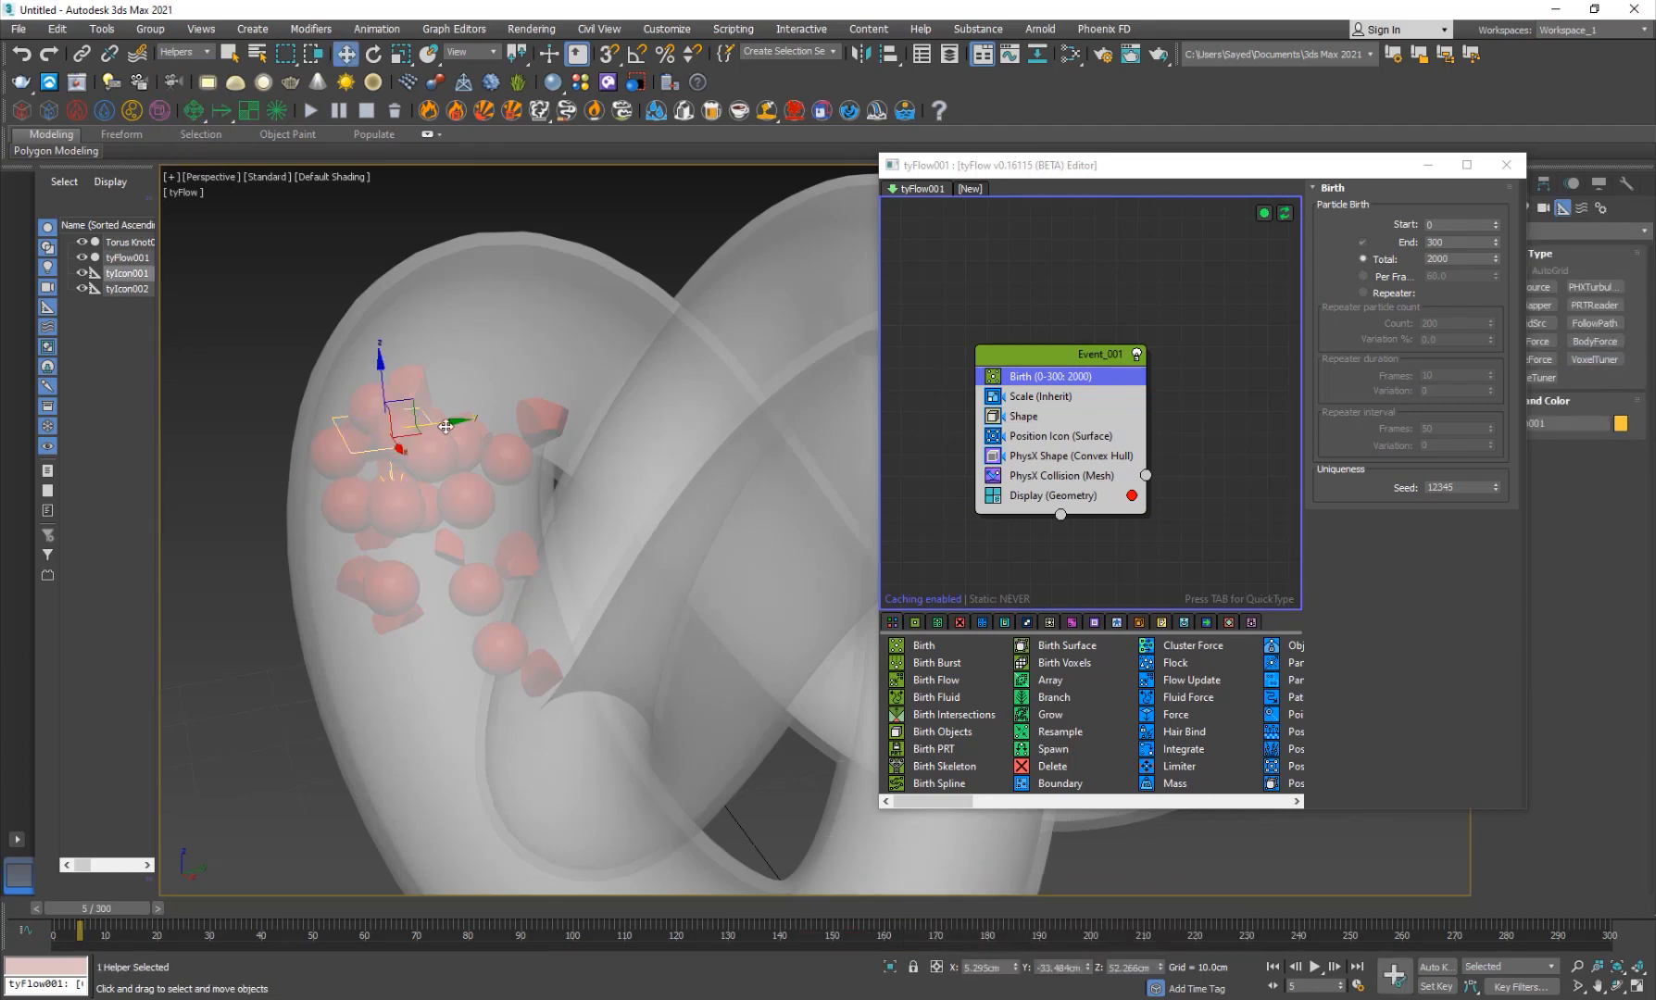
{"action": "left_click_drag", "start_coordinate": [445, 427], "coordinate": [453, 430]}
{"action": "scroll", "coordinate": [451, 493], "scroll_direction": "down", "scroll_amount": 3}
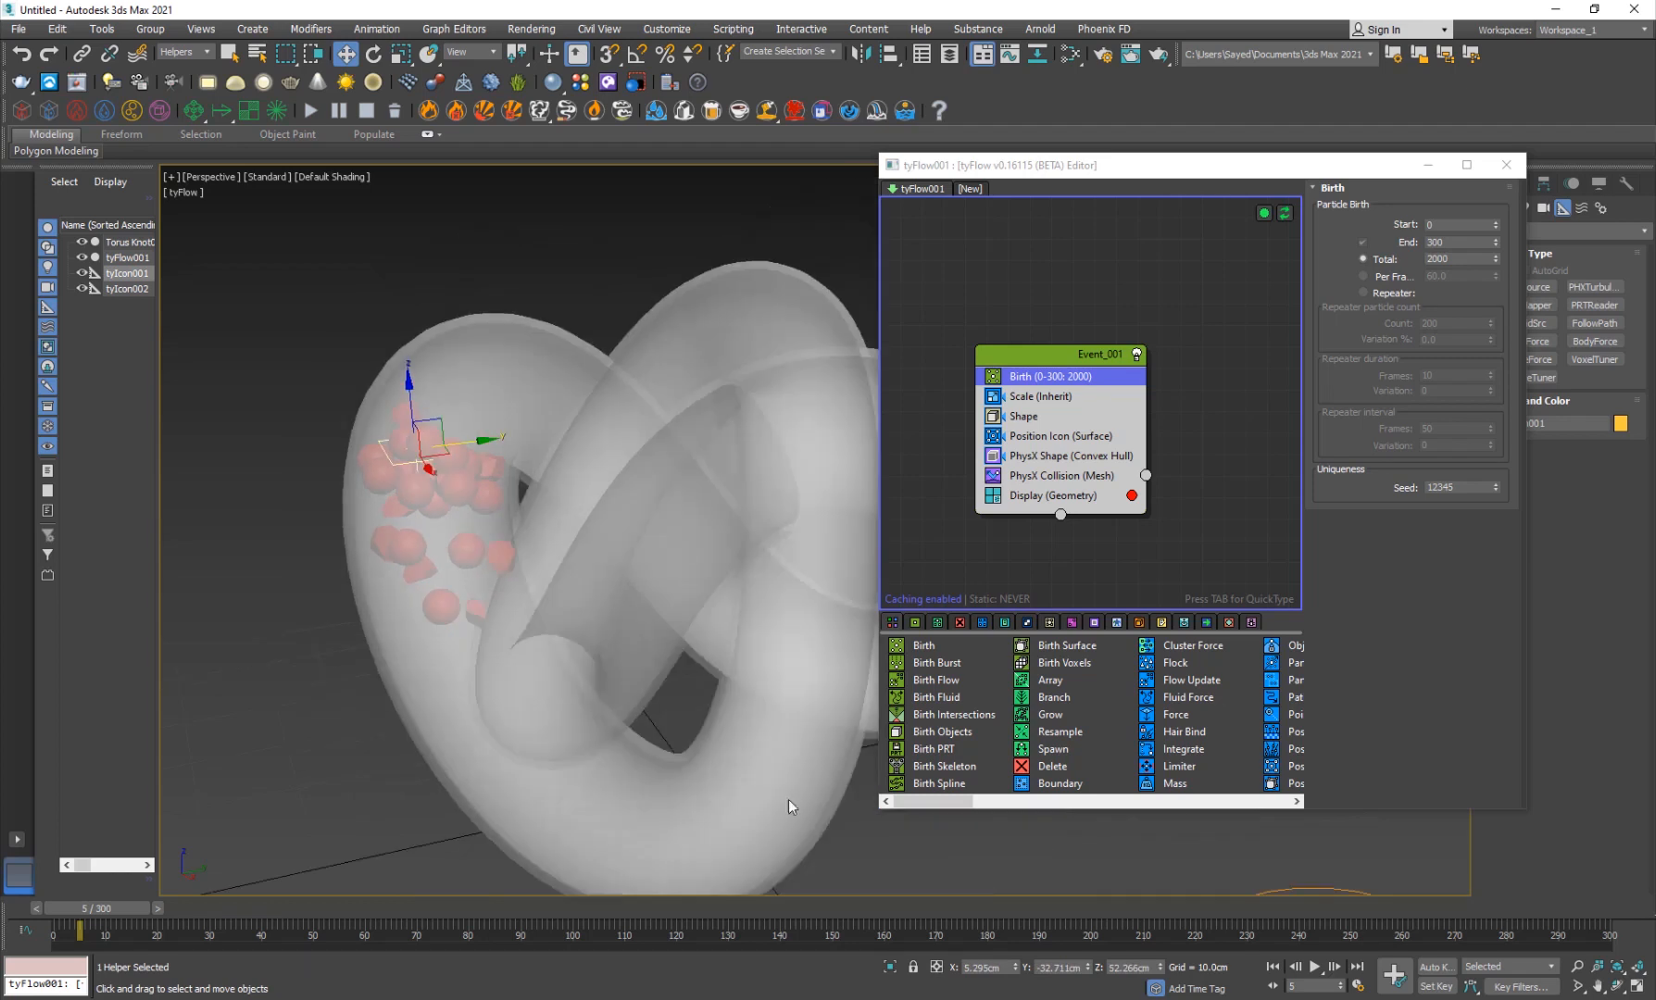
Step: Play the simulation up to frame 53 to check whether the particles stay inside the torus knot
{"action": "left_click", "coordinate": [1316, 967]}
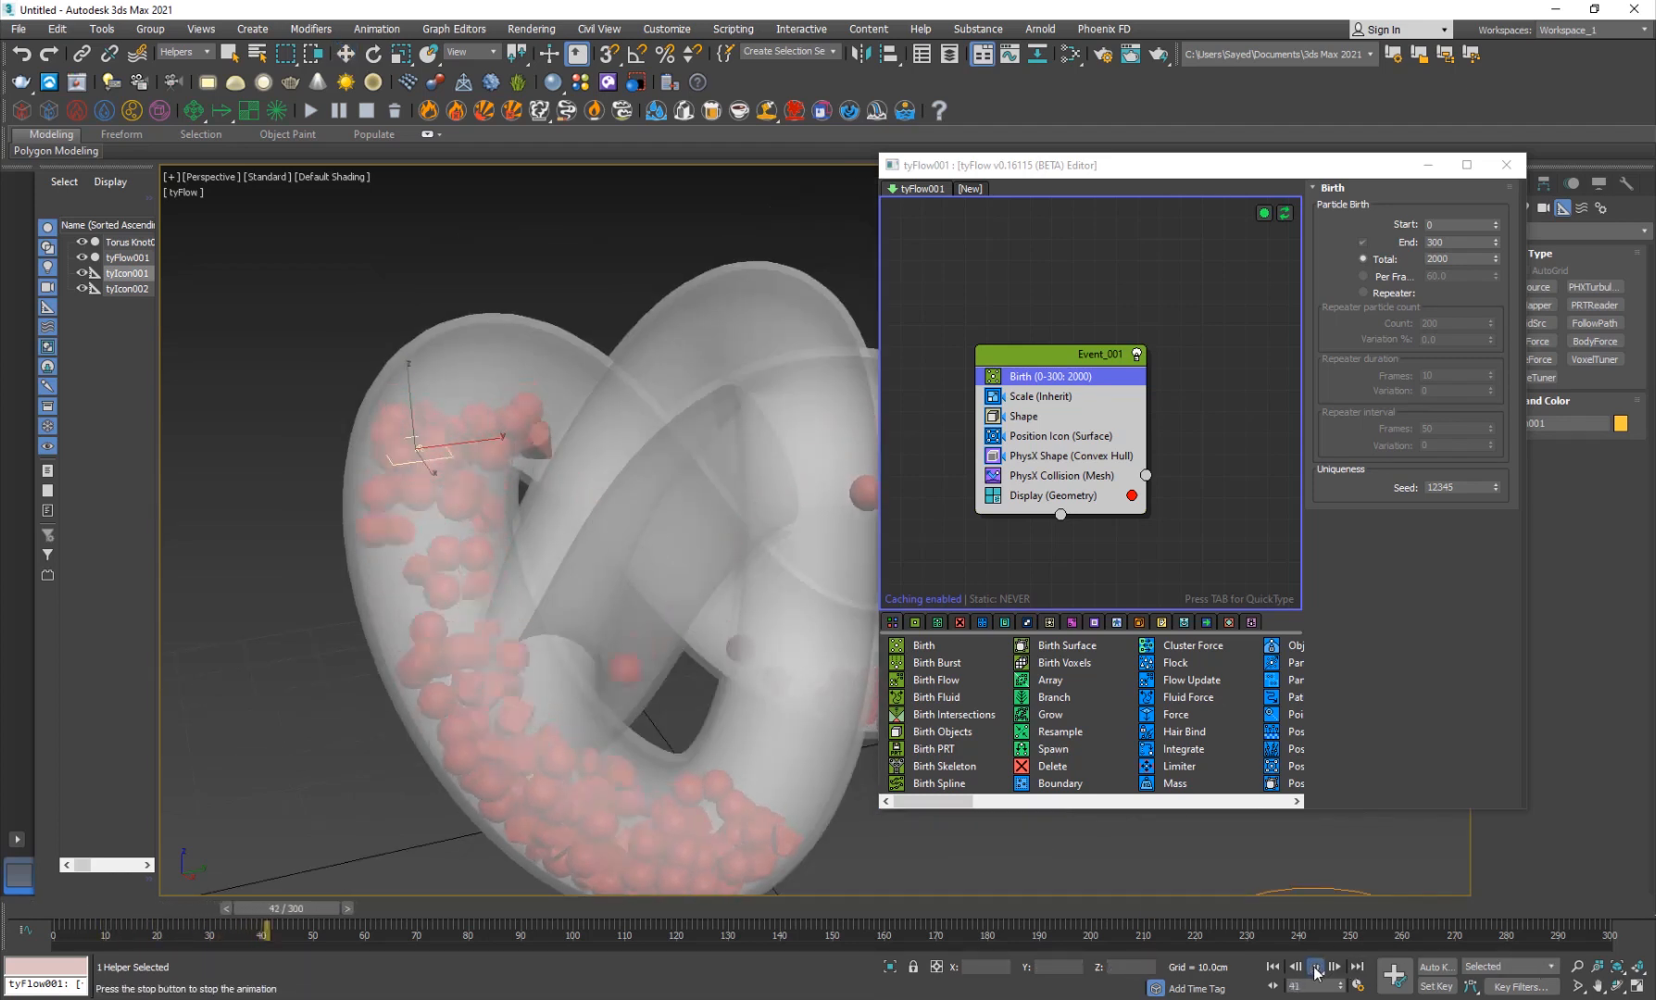
{"action": "left_click", "coordinate": [1314, 968]}
{"action": "scroll", "coordinate": [763, 680], "scroll_direction": "down", "scroll_amount": 3}
{"action": "scroll", "coordinate": [683, 666], "scroll_direction": "down", "scroll_amount": 3}
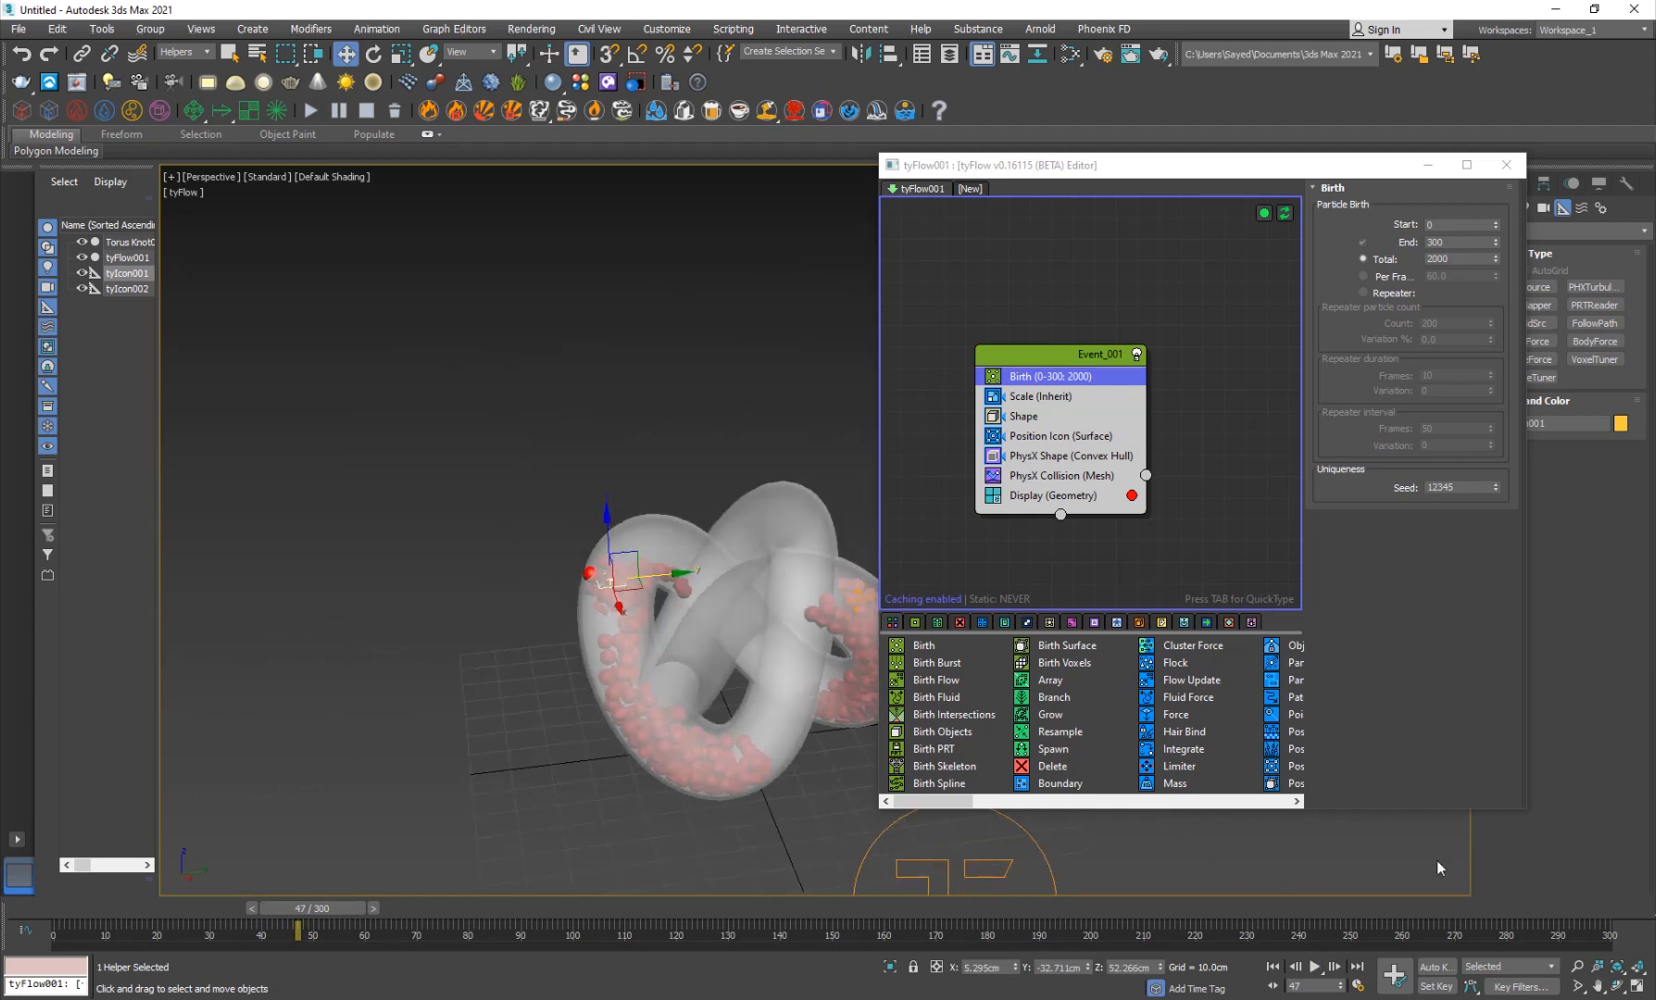
{"action": "left_click", "coordinate": [1316, 967]}
{"action": "left_click", "coordinate": [1315, 967]}
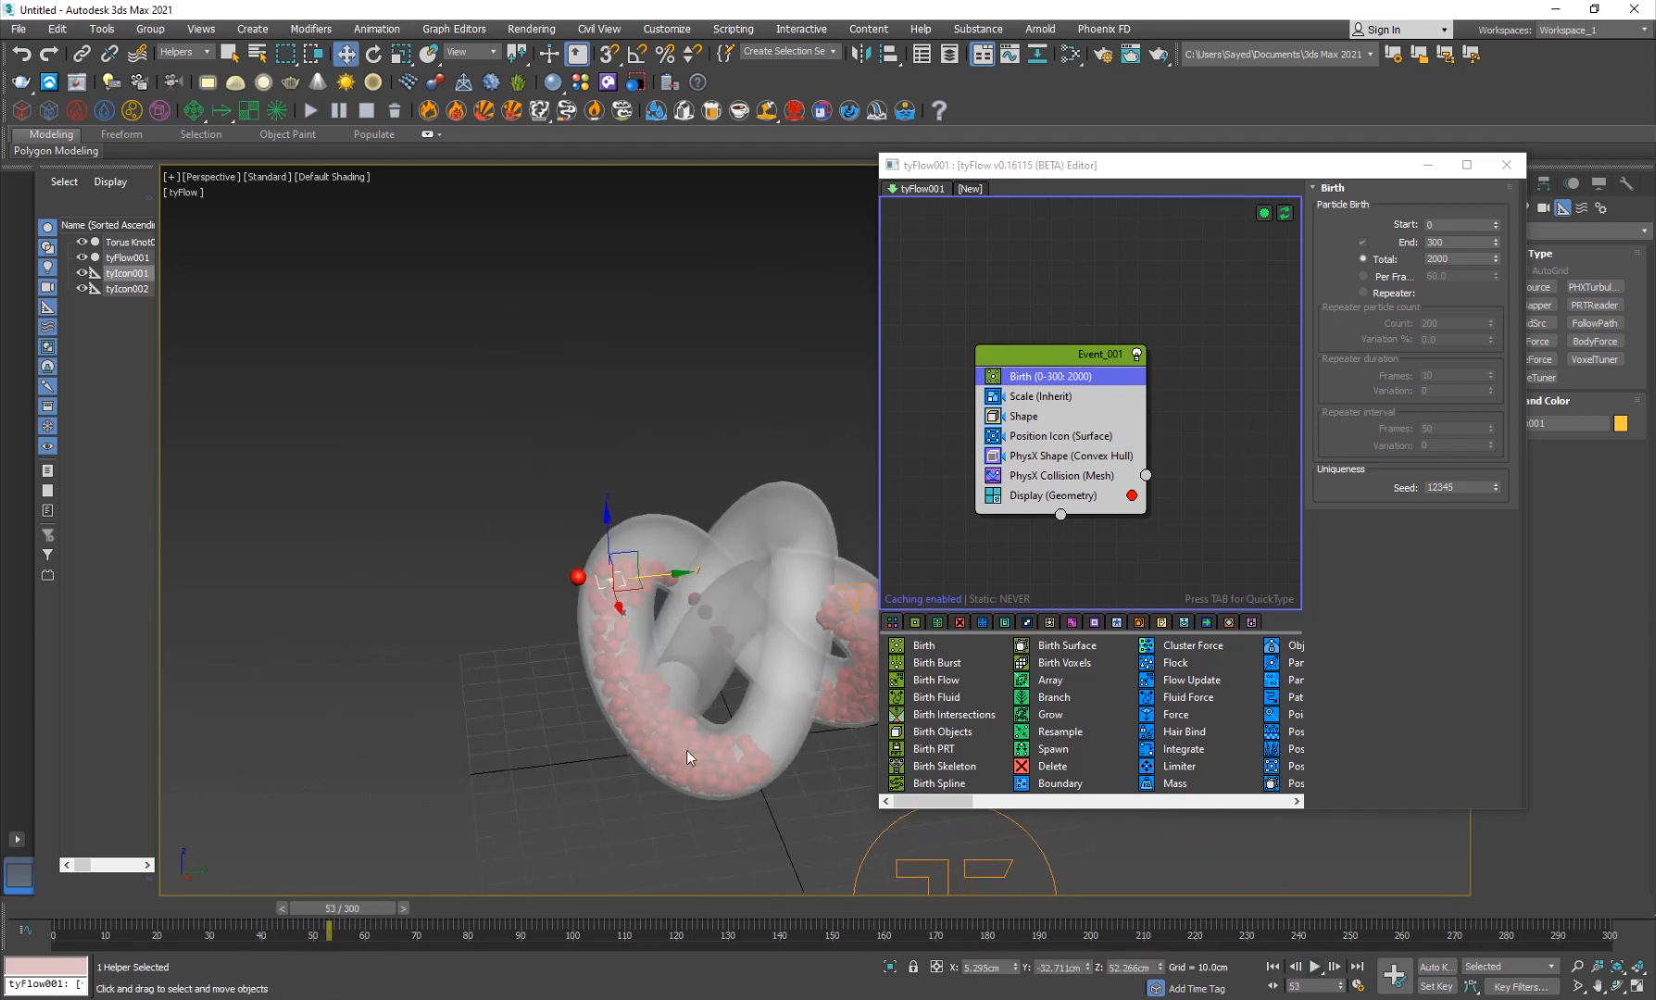
Step: Move the tyFlow editor clear of the scene's modifier settings and reset the selection filter to All
{"action": "middle_click_drag", "start_coordinate": [688, 755], "coordinate": [575, 746]}
{"action": "left_click_drag", "start_coordinate": [1301, 180], "coordinate": [1172, 188]}
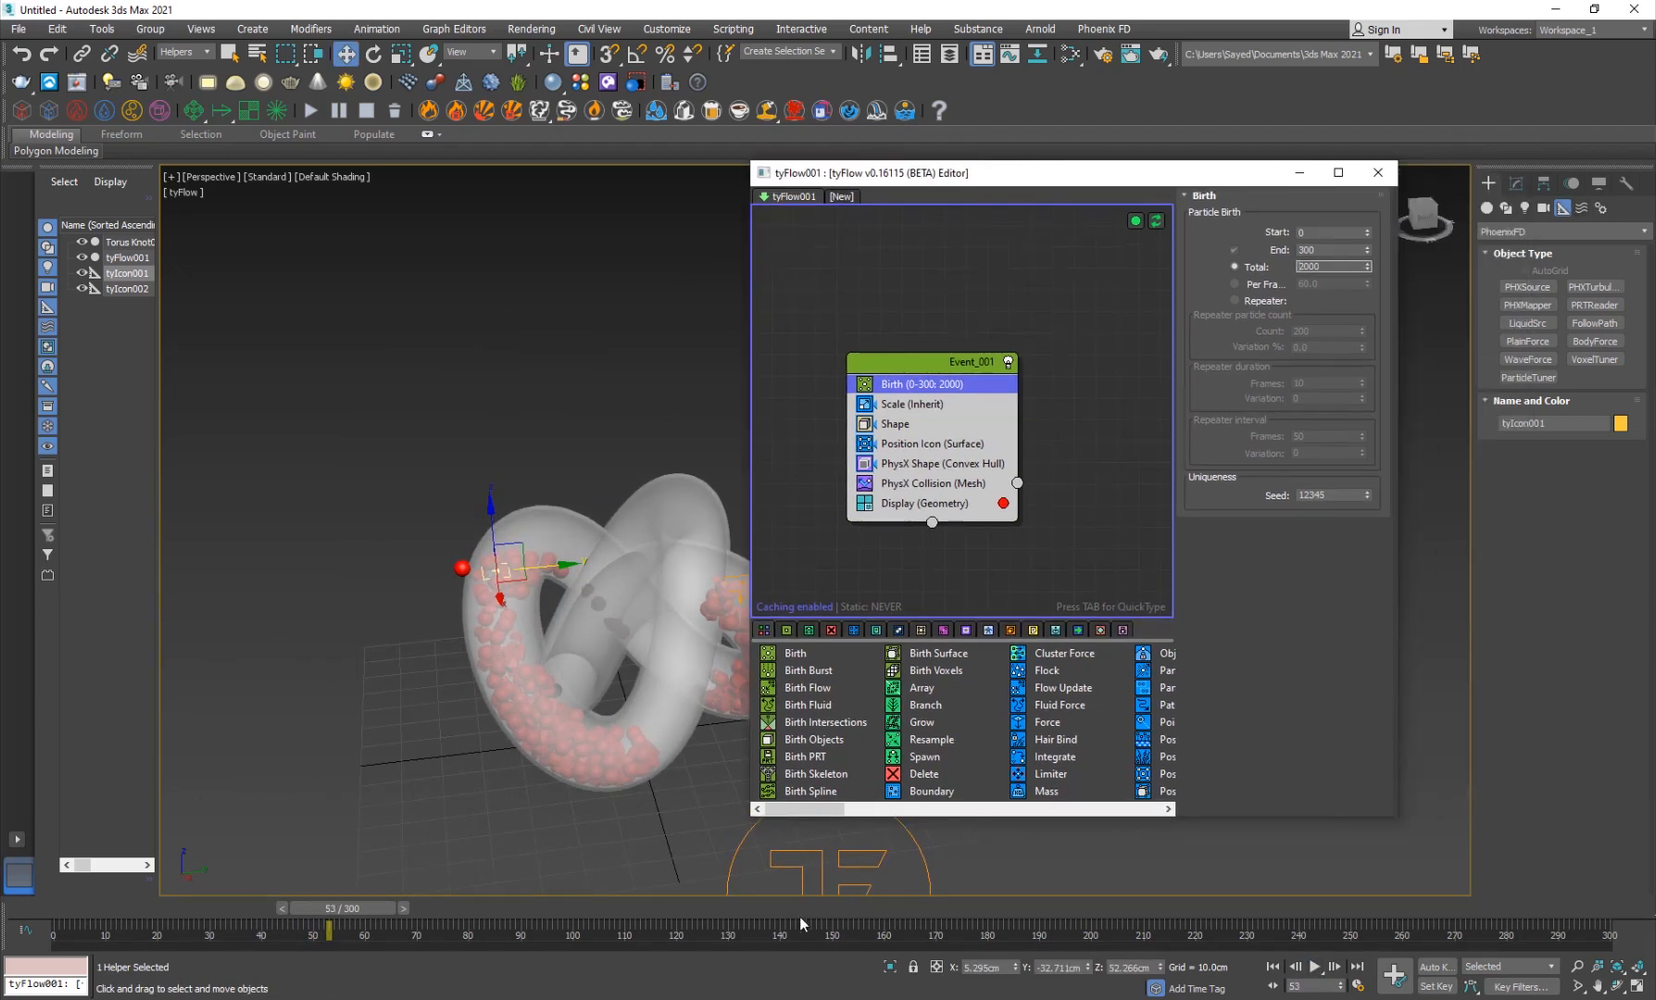
{"action": "left_click", "coordinate": [862, 861]}
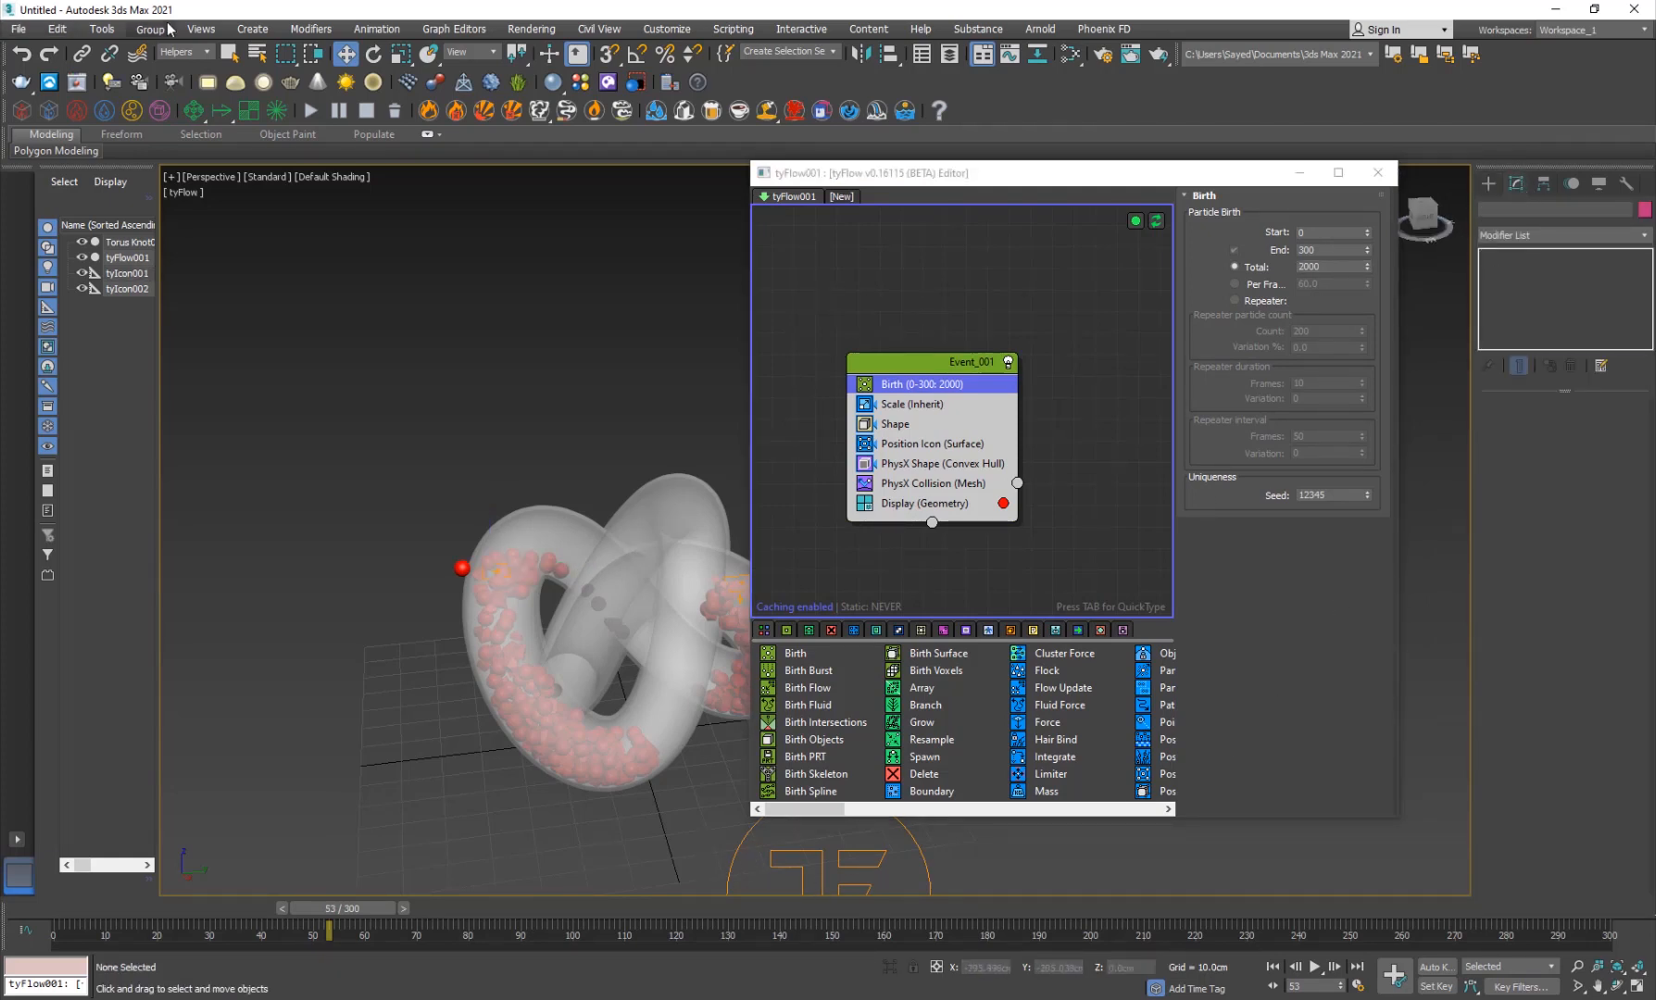
{"action": "left_click", "coordinate": [178, 53]}
{"action": "left_click", "coordinate": [180, 79]}
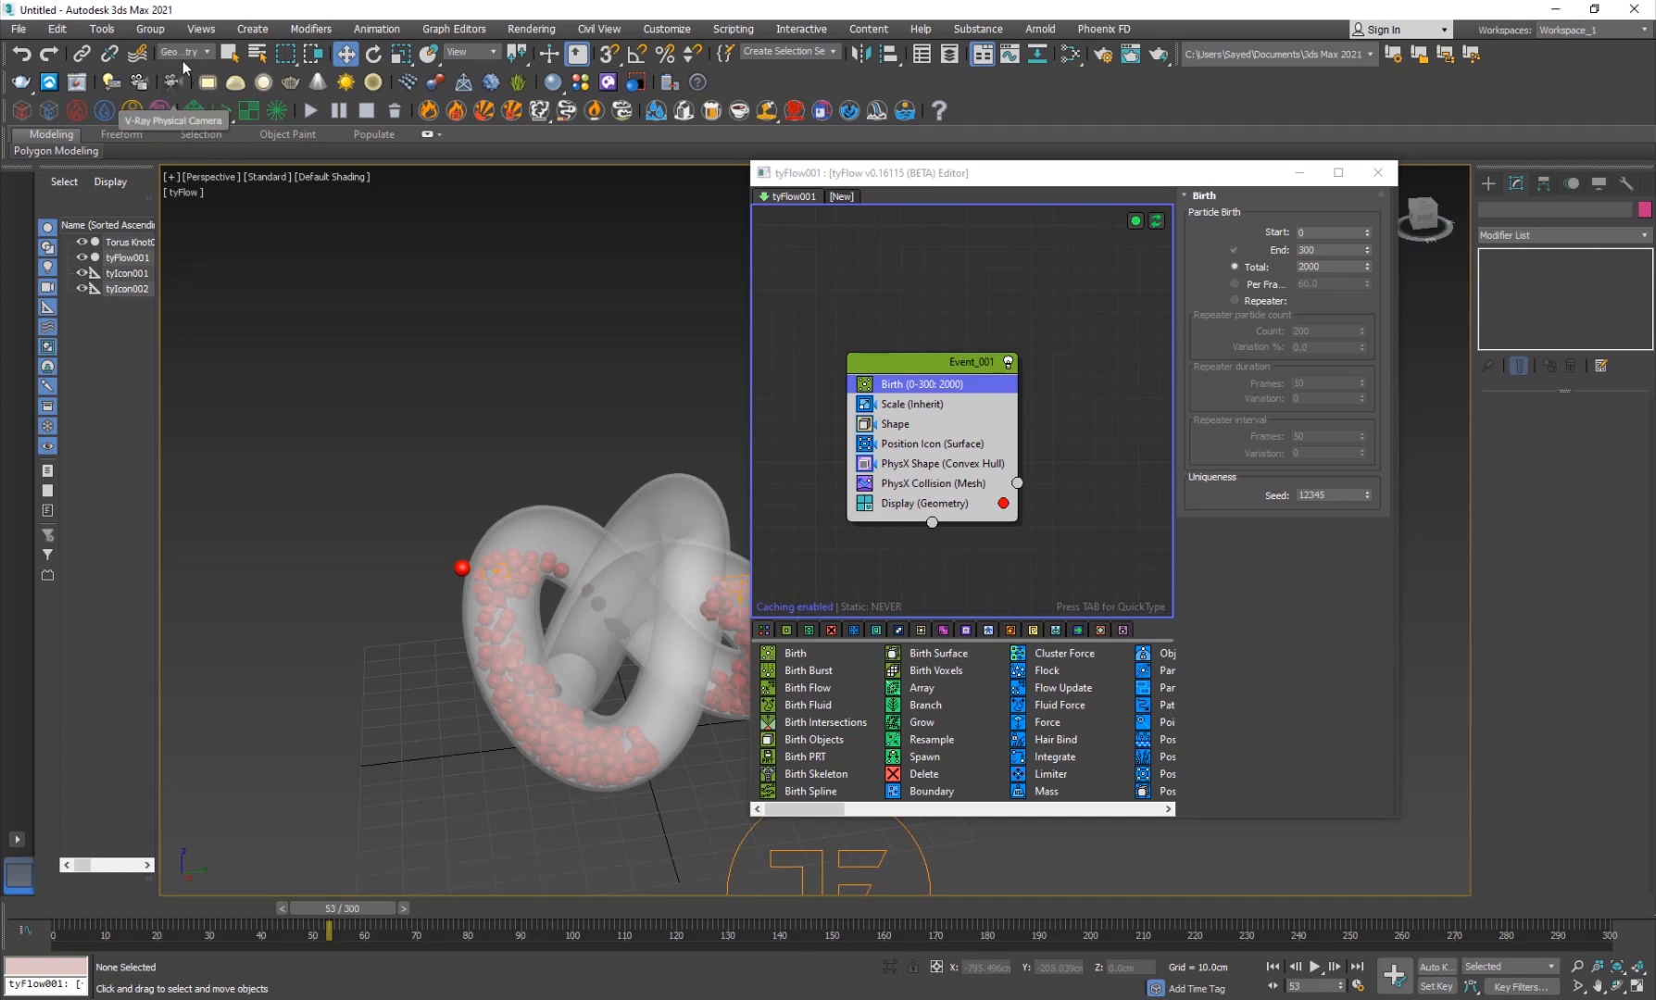
{"action": "left_click", "coordinate": [181, 52]}
{"action": "left_click", "coordinate": [180, 69]}
Step: Select the tyFlow001 object, review its main and PhysX settings, and set the time step to 1/4 Frame
{"action": "left_click", "coordinate": [778, 860]}
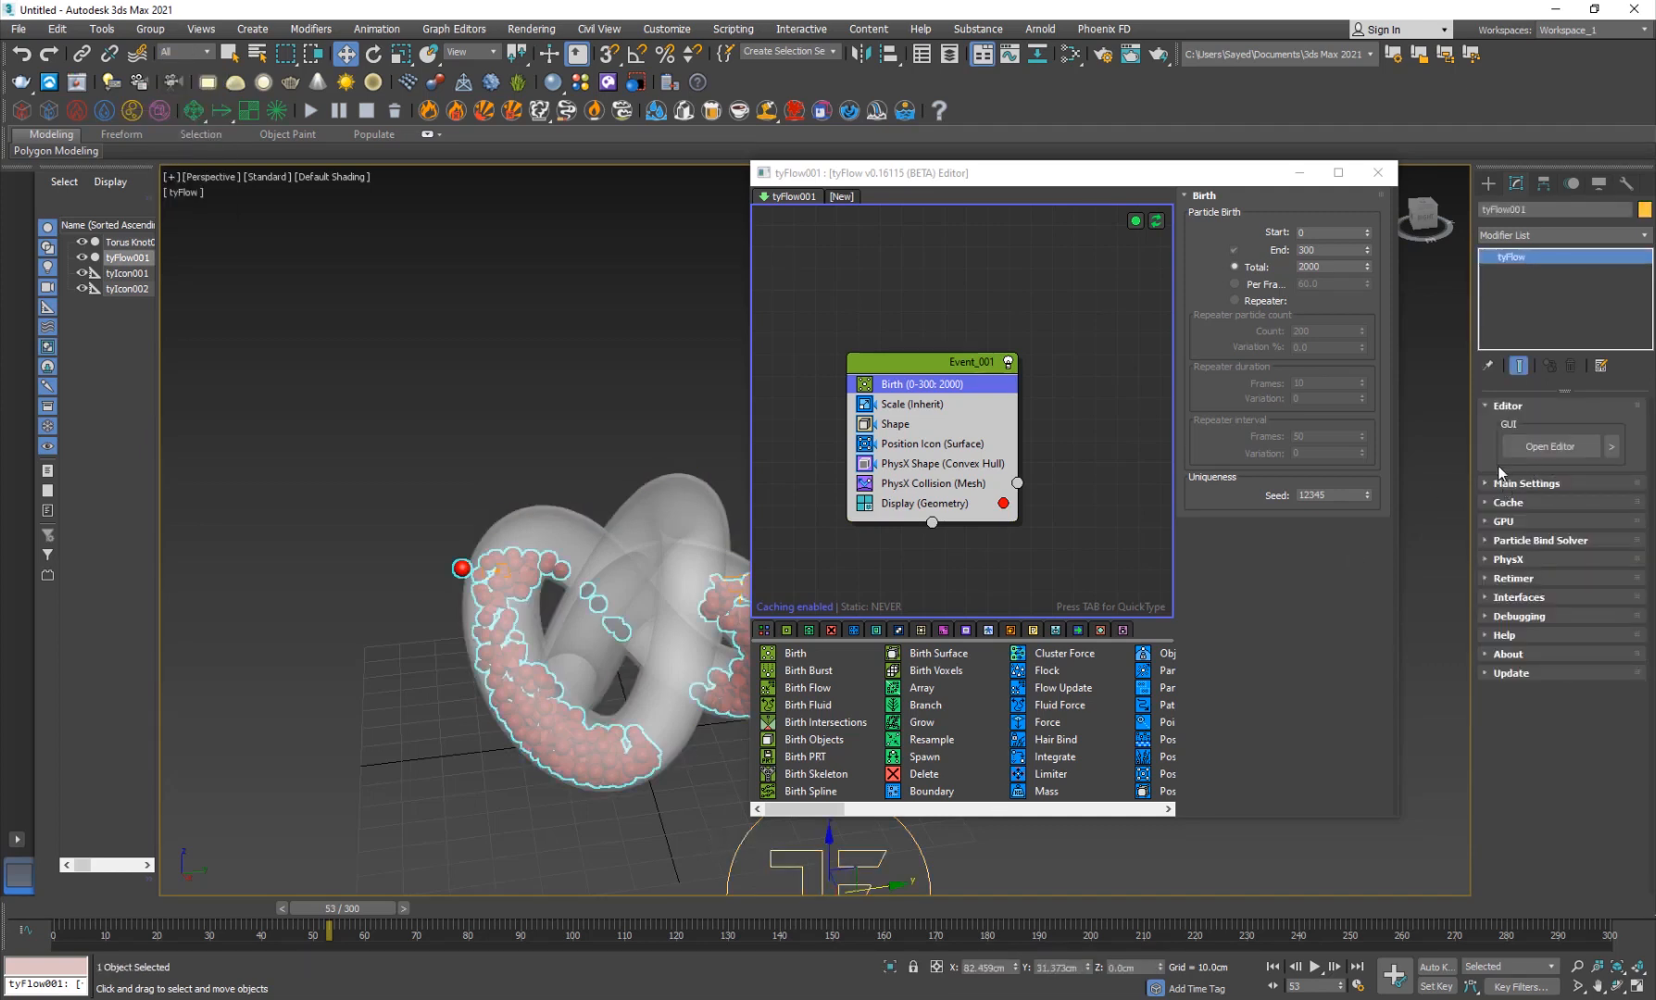
{"action": "left_click", "coordinate": [1527, 484]}
{"action": "scroll", "coordinate": [1519, 669], "scroll_direction": "down", "scroll_amount": 2}
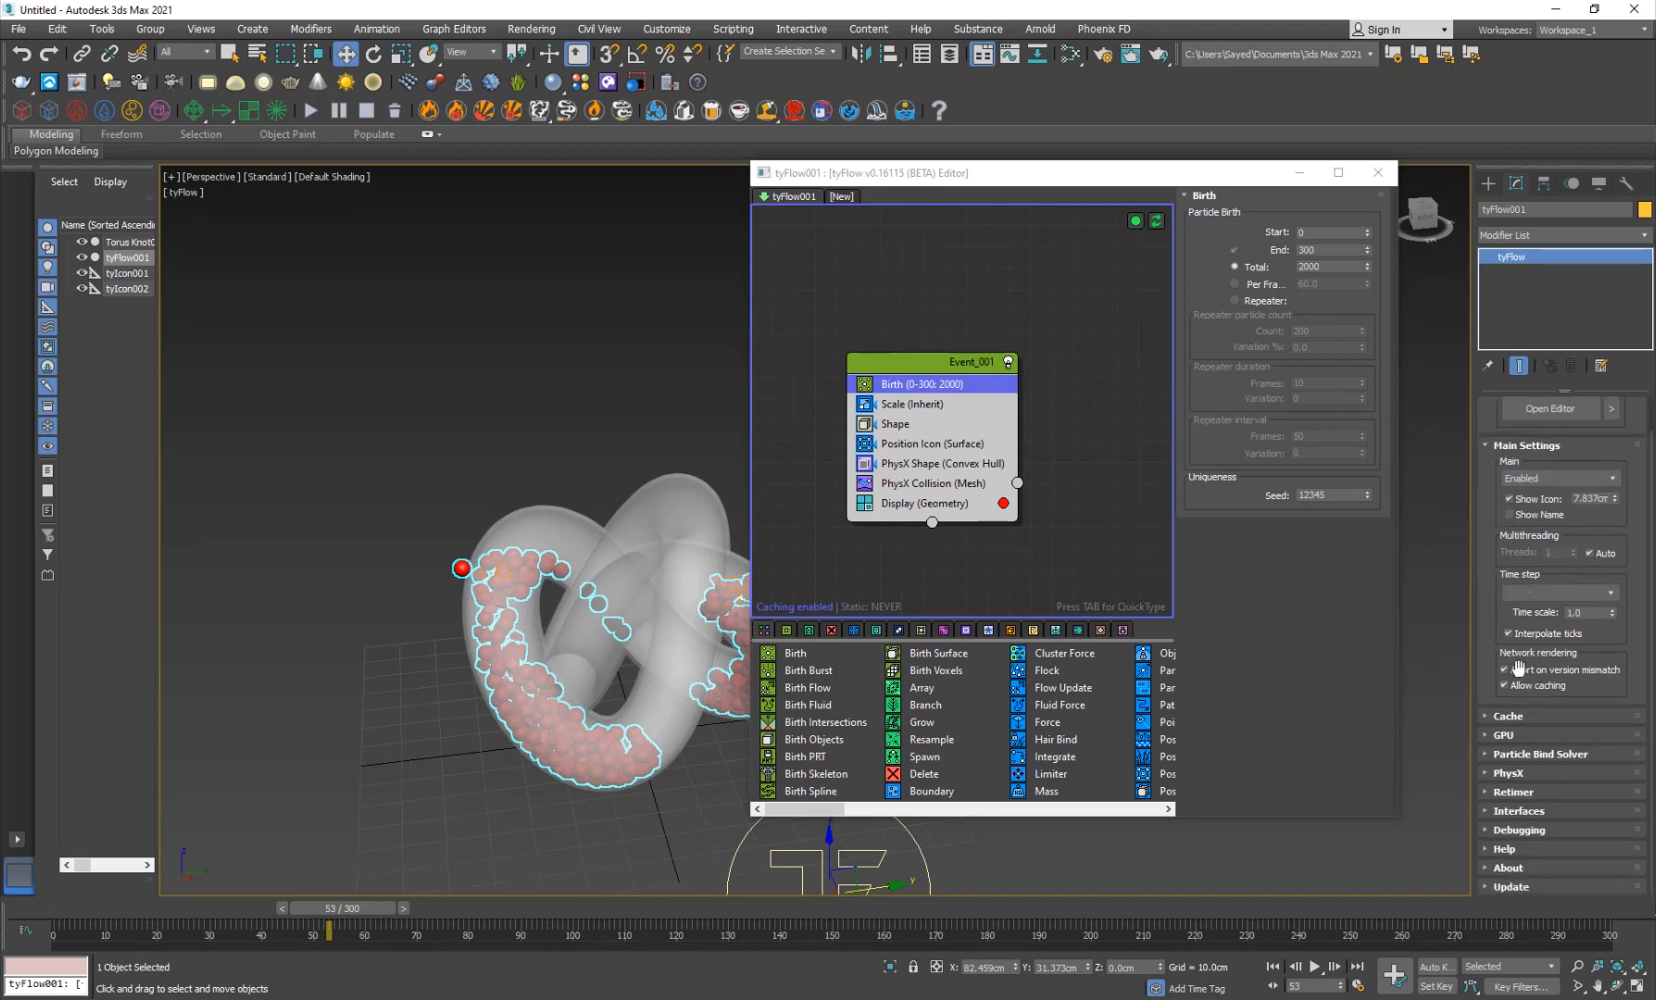
{"action": "left_click", "coordinate": [1510, 773]}
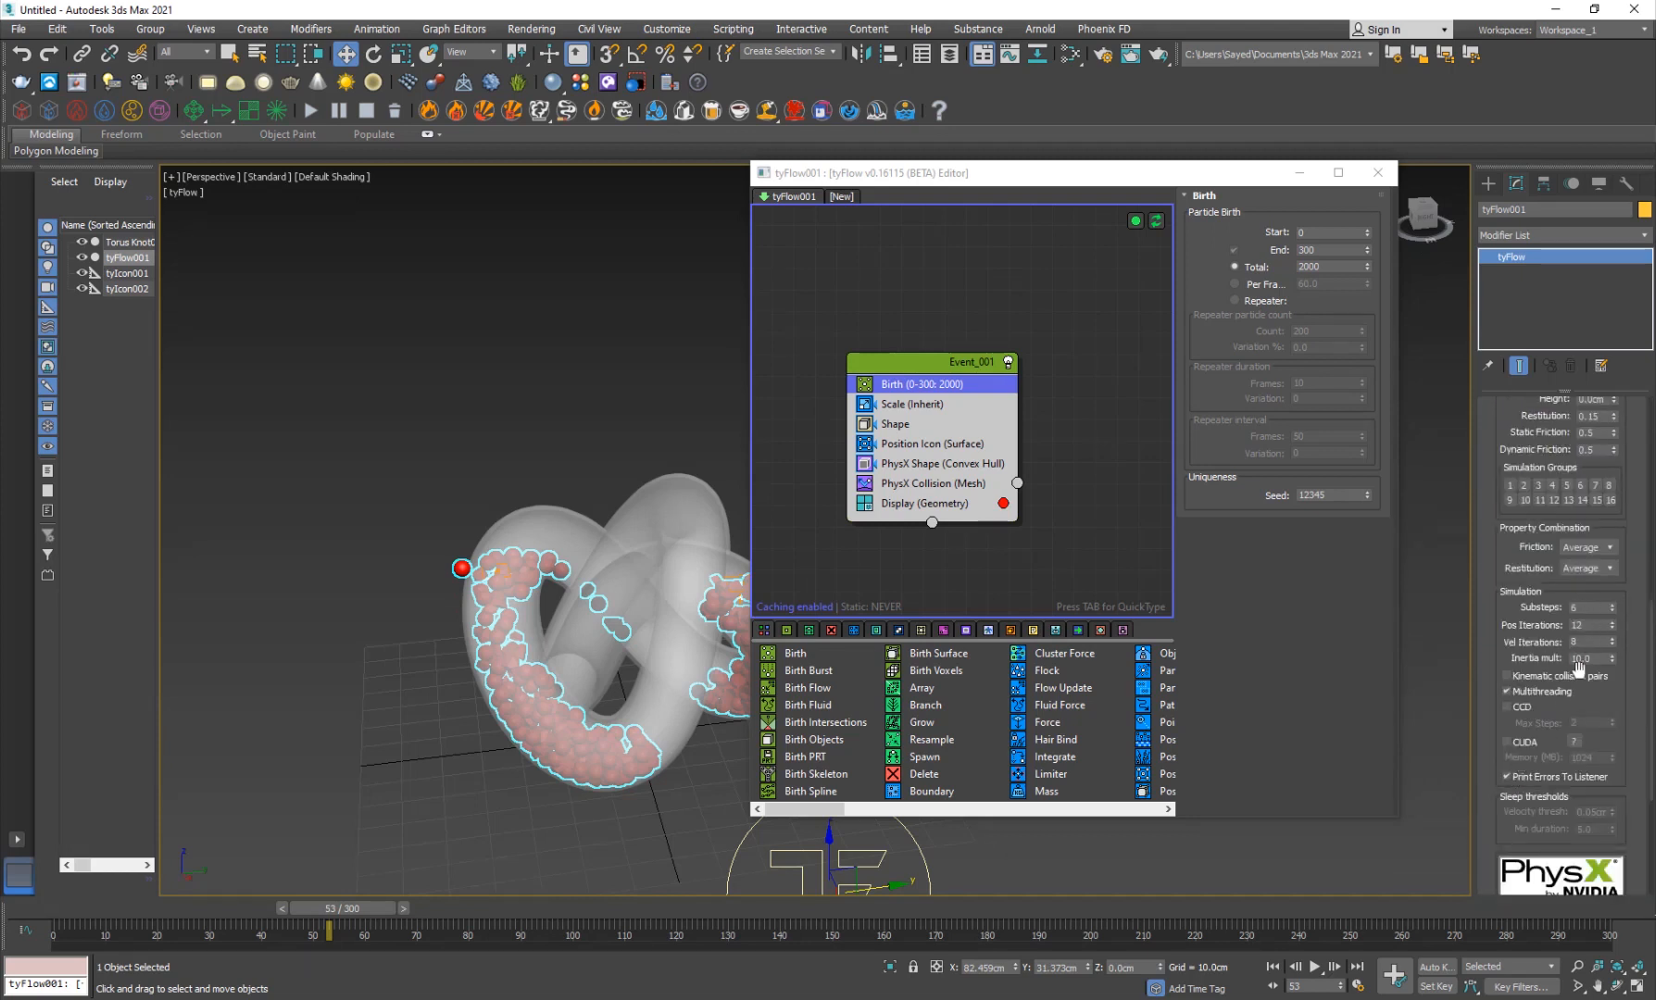
{"action": "scroll", "coordinate": [1502, 573], "scroll_direction": "down", "scroll_amount": 3}
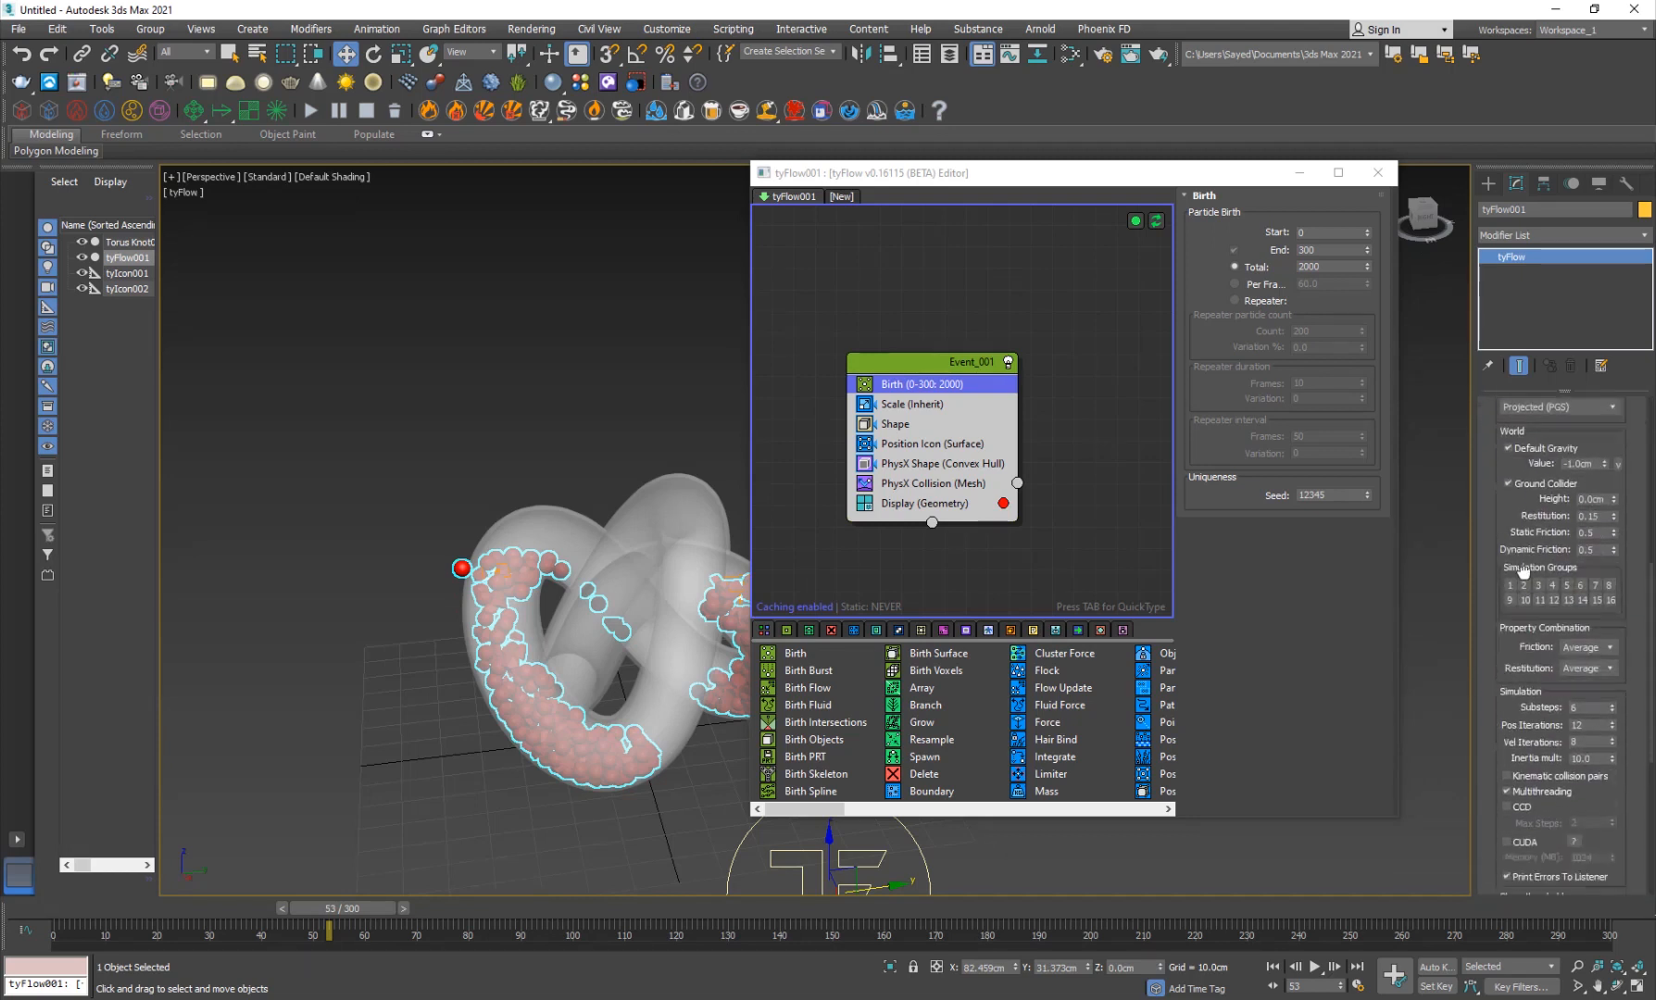
{"action": "scroll", "coordinate": [1511, 575], "scroll_direction": "down", "scroll_amount": 3}
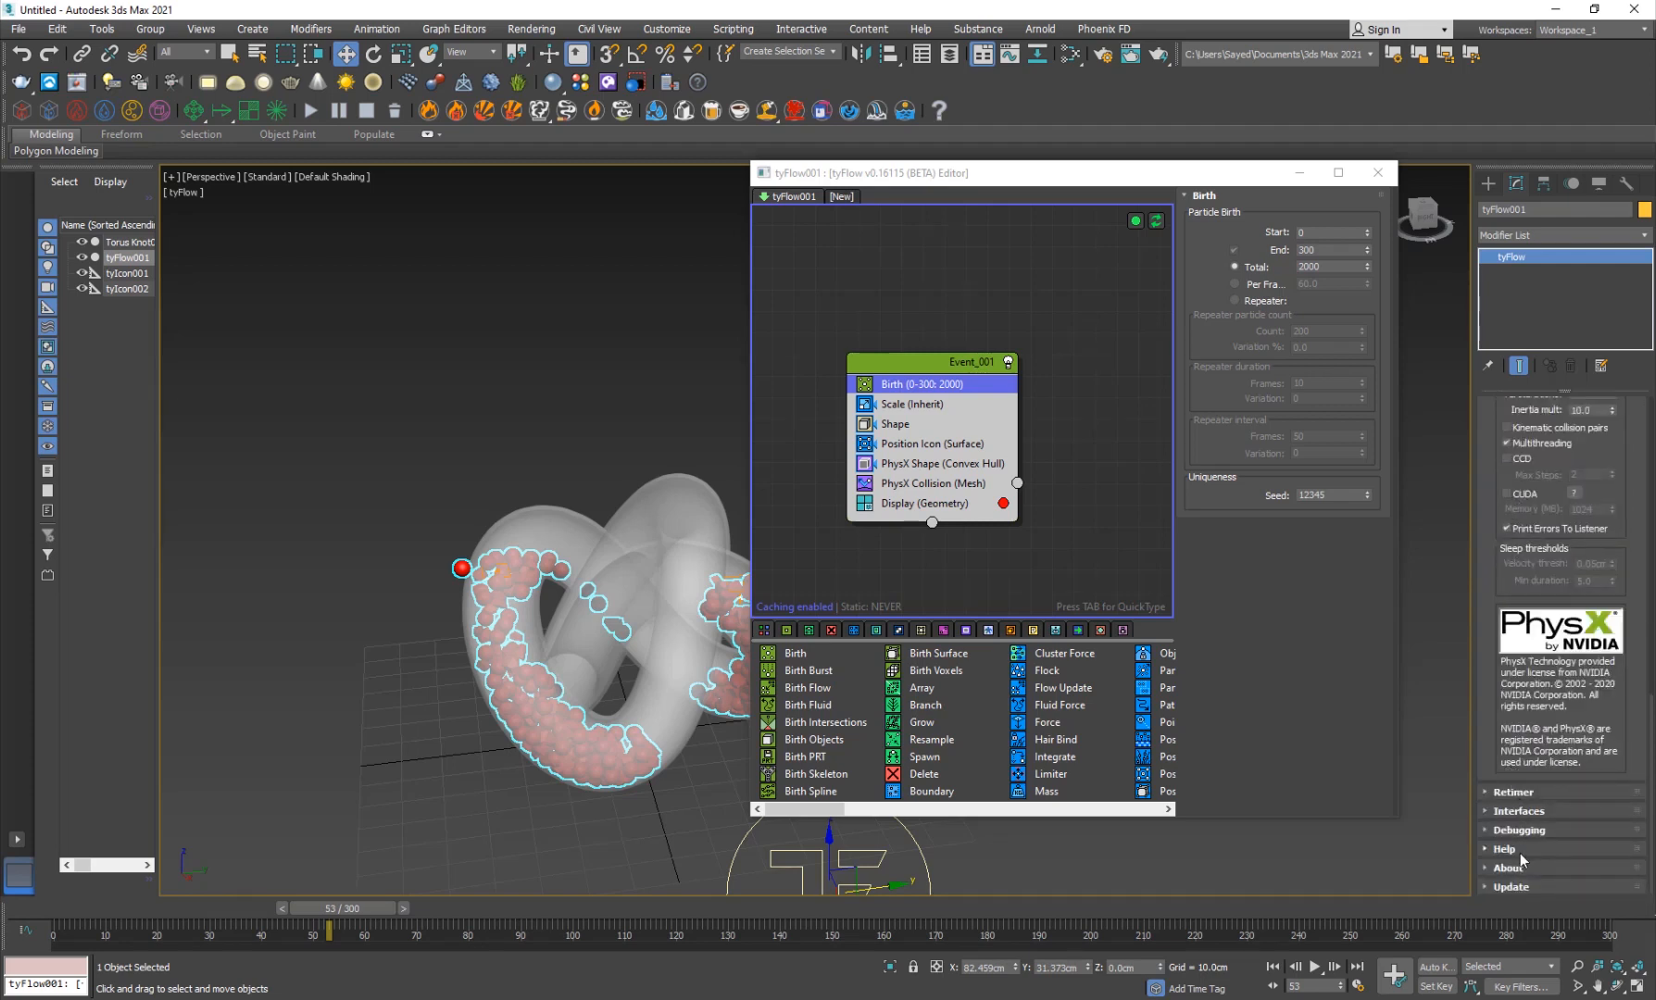
{"action": "scroll", "coordinate": [1493, 674], "scroll_direction": "up", "scroll_amount": 12}
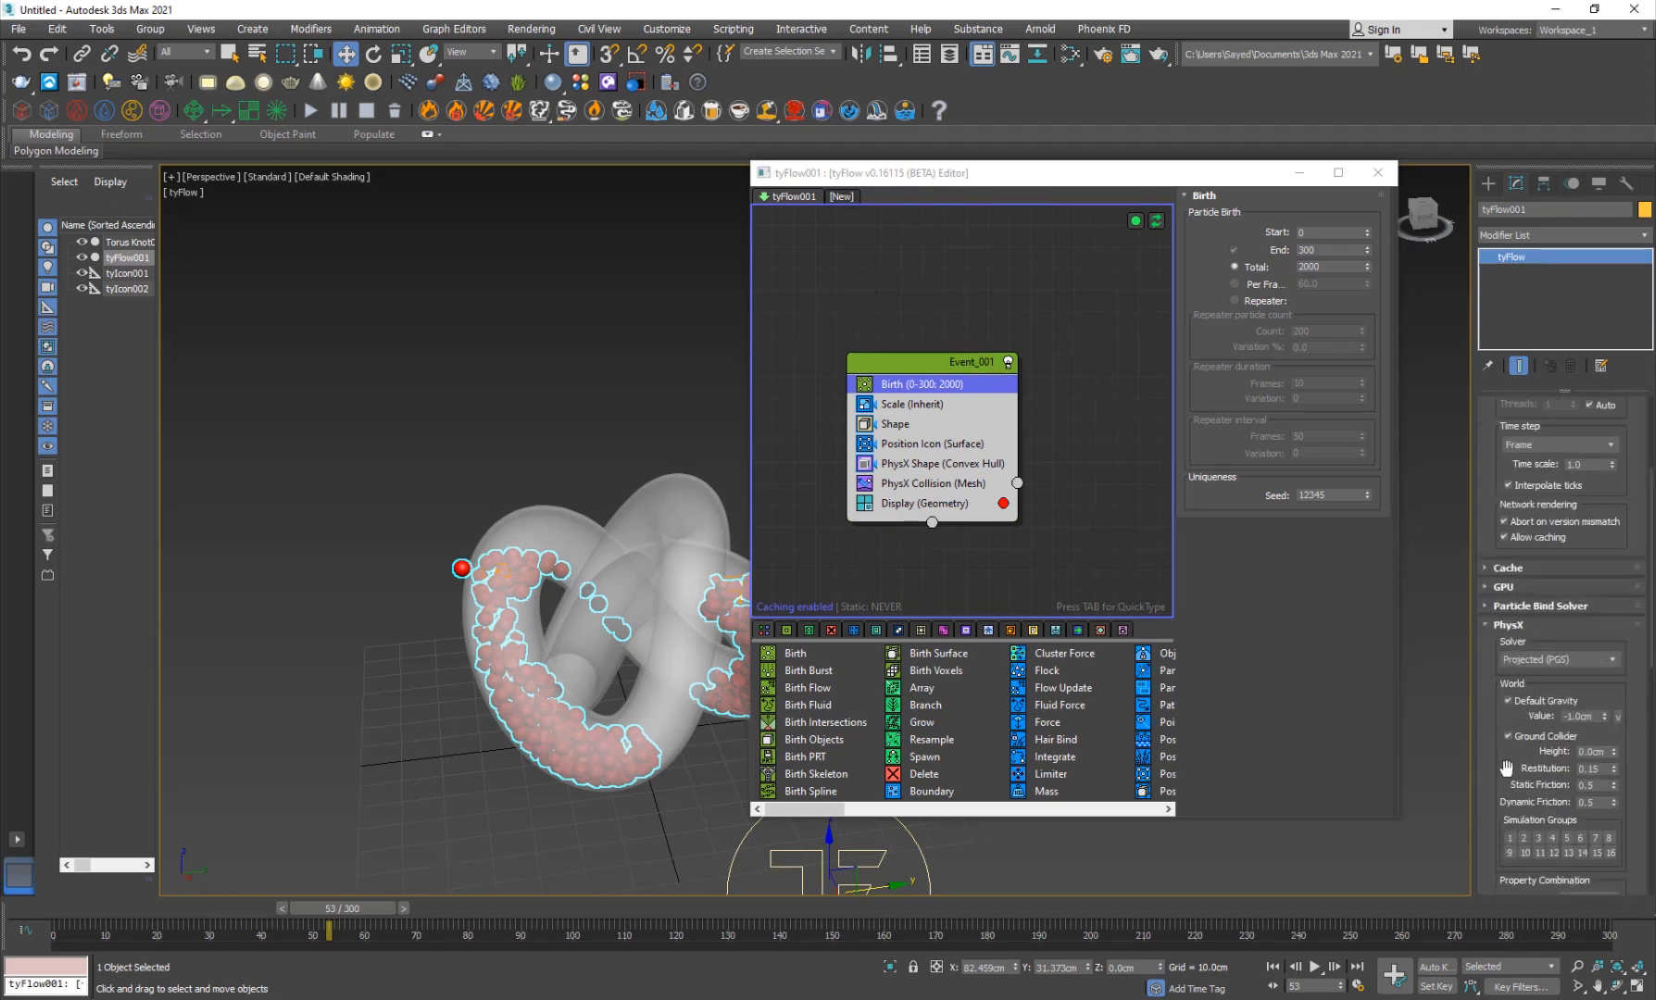
{"action": "scroll", "coordinate": [1510, 511], "scroll_direction": "up", "scroll_amount": 1}
{"action": "left_click", "coordinate": [1542, 507]}
{"action": "left_click", "coordinate": [1552, 532]}
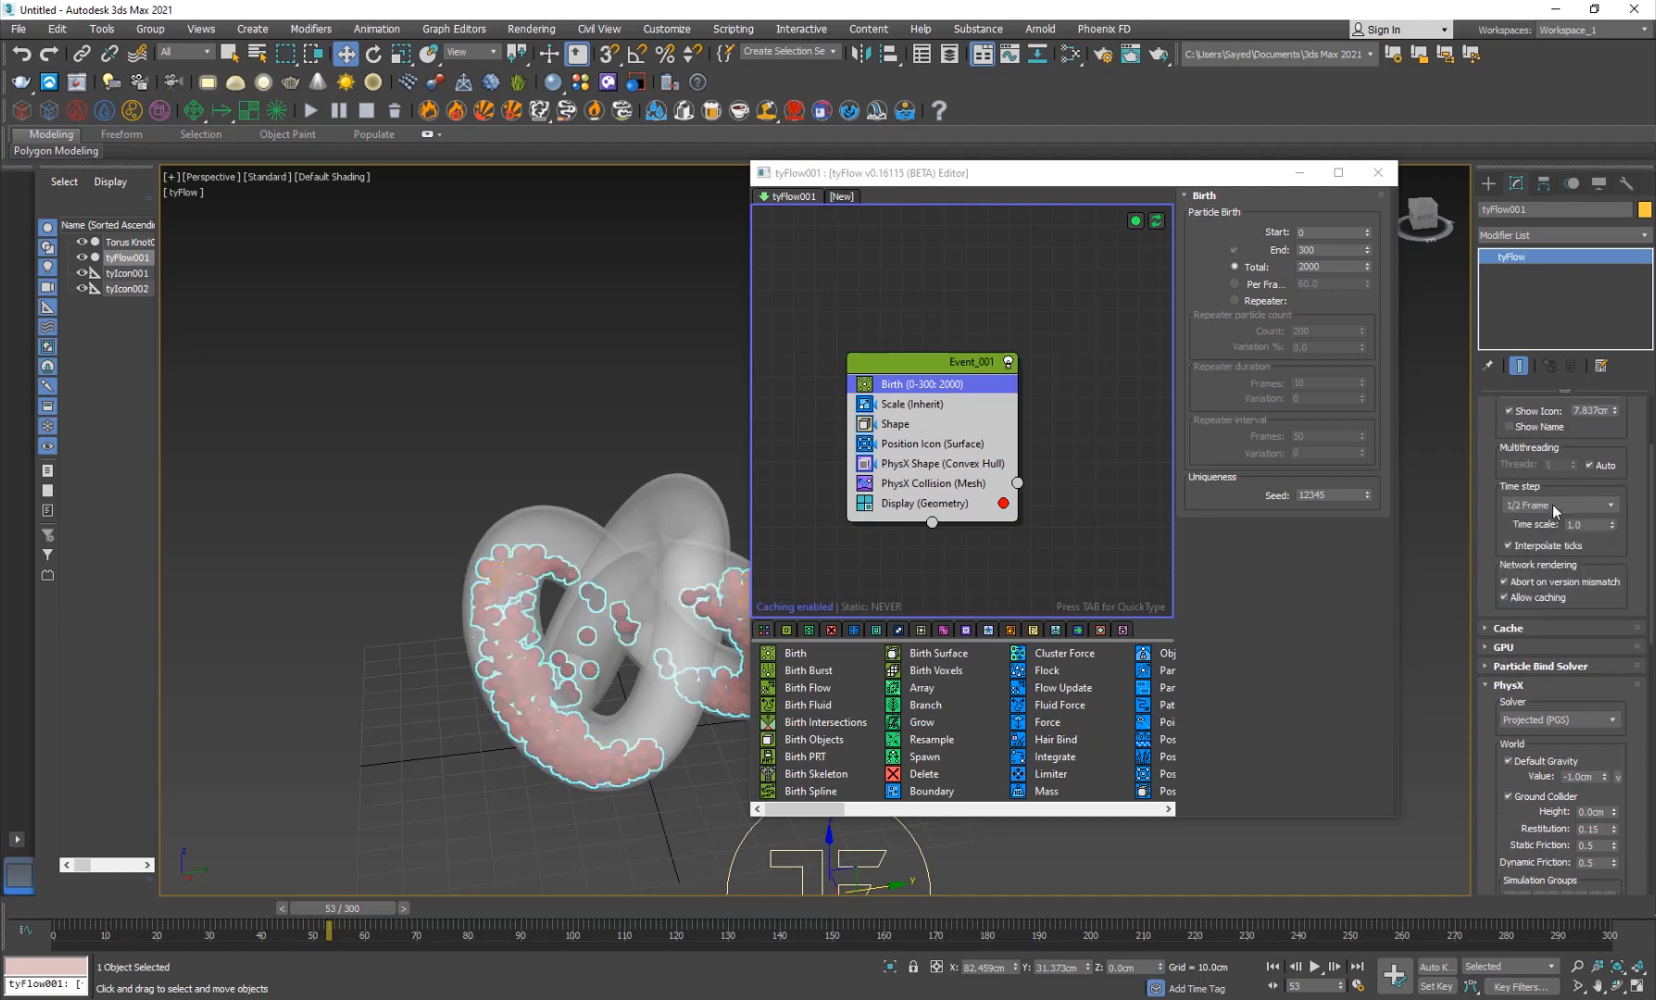
{"action": "left_click", "coordinate": [1552, 505]}
{"action": "left_click", "coordinate": [1548, 543]}
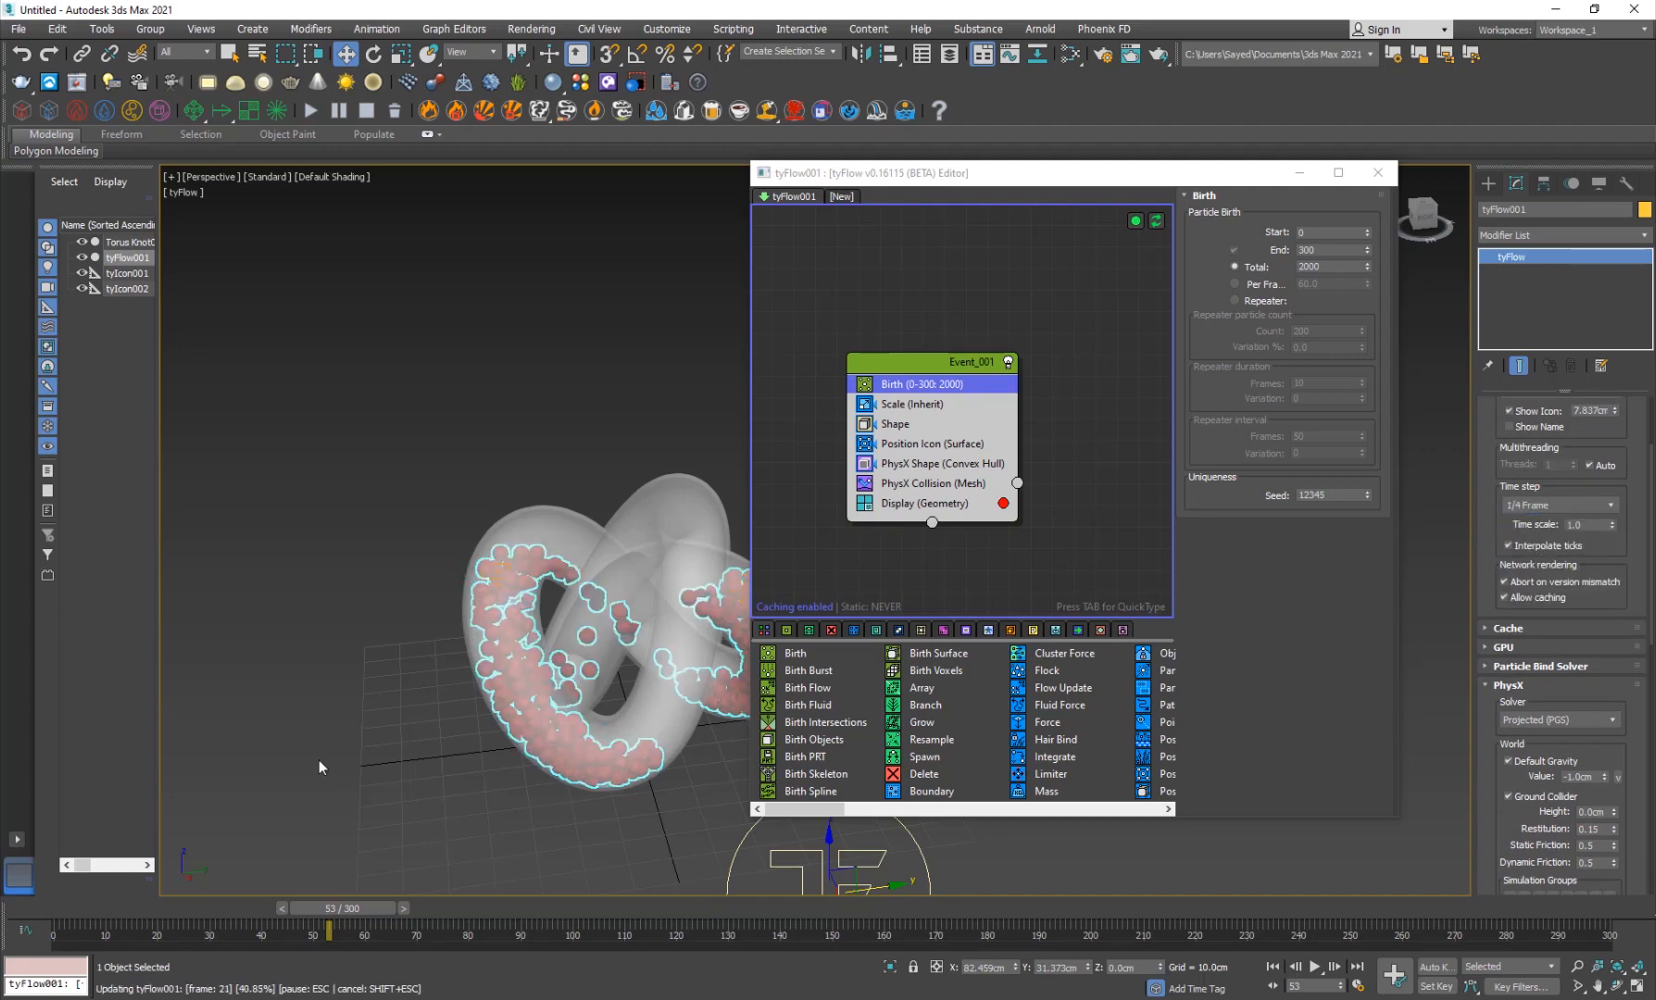
Step: Deselect tyFlow001, play the simulation to about frame 79 and check the particles inside the torus knot from another angle
{"action": "left_click", "coordinate": [394, 779]}
{"action": "middle_click_drag", "start_coordinate": [410, 783], "coordinate": [319, 783]}
{"action": "key", "text": "slash"}
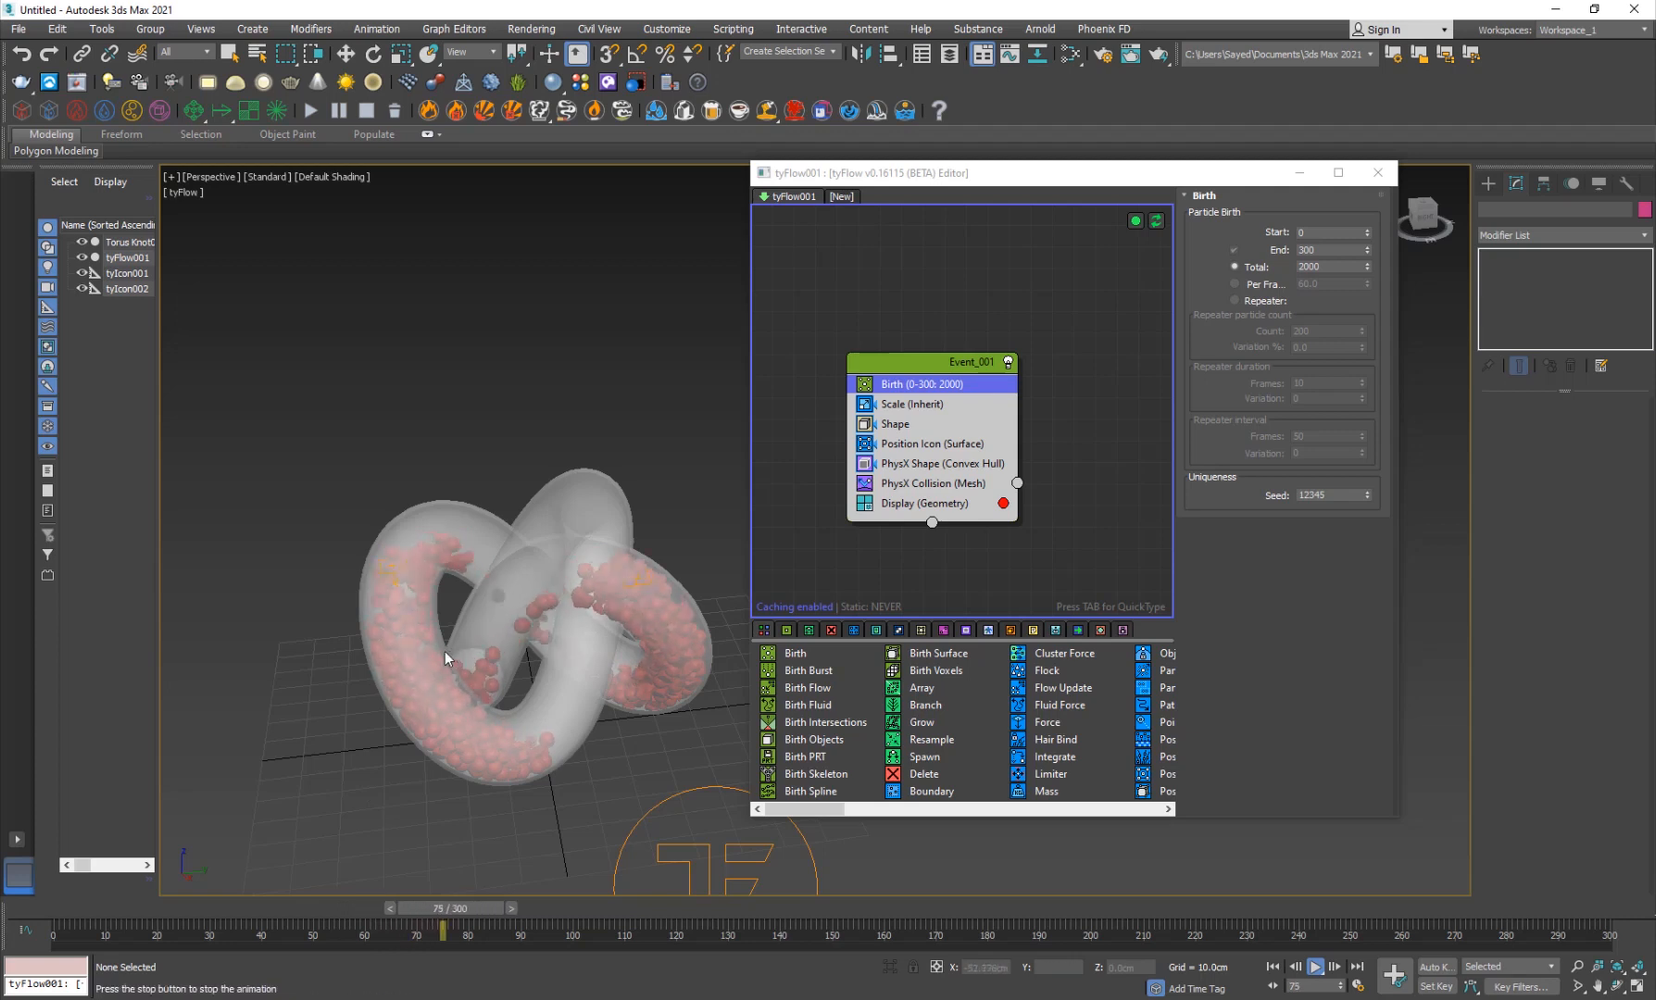
{"action": "key", "text": "Escape"}
{"action": "mouse_move", "coordinate": [608, 701]}
{"action": "middle_mouse_down", "text": "alt"}
{"action": "mouse_move", "coordinate": [436, 684]}
{"action": "mouse_move", "coordinate": [549, 697]}
{"action": "mouse_move", "coordinate": [600, 730]}
{"action": "middle_mouse_up", "text": "alt"}
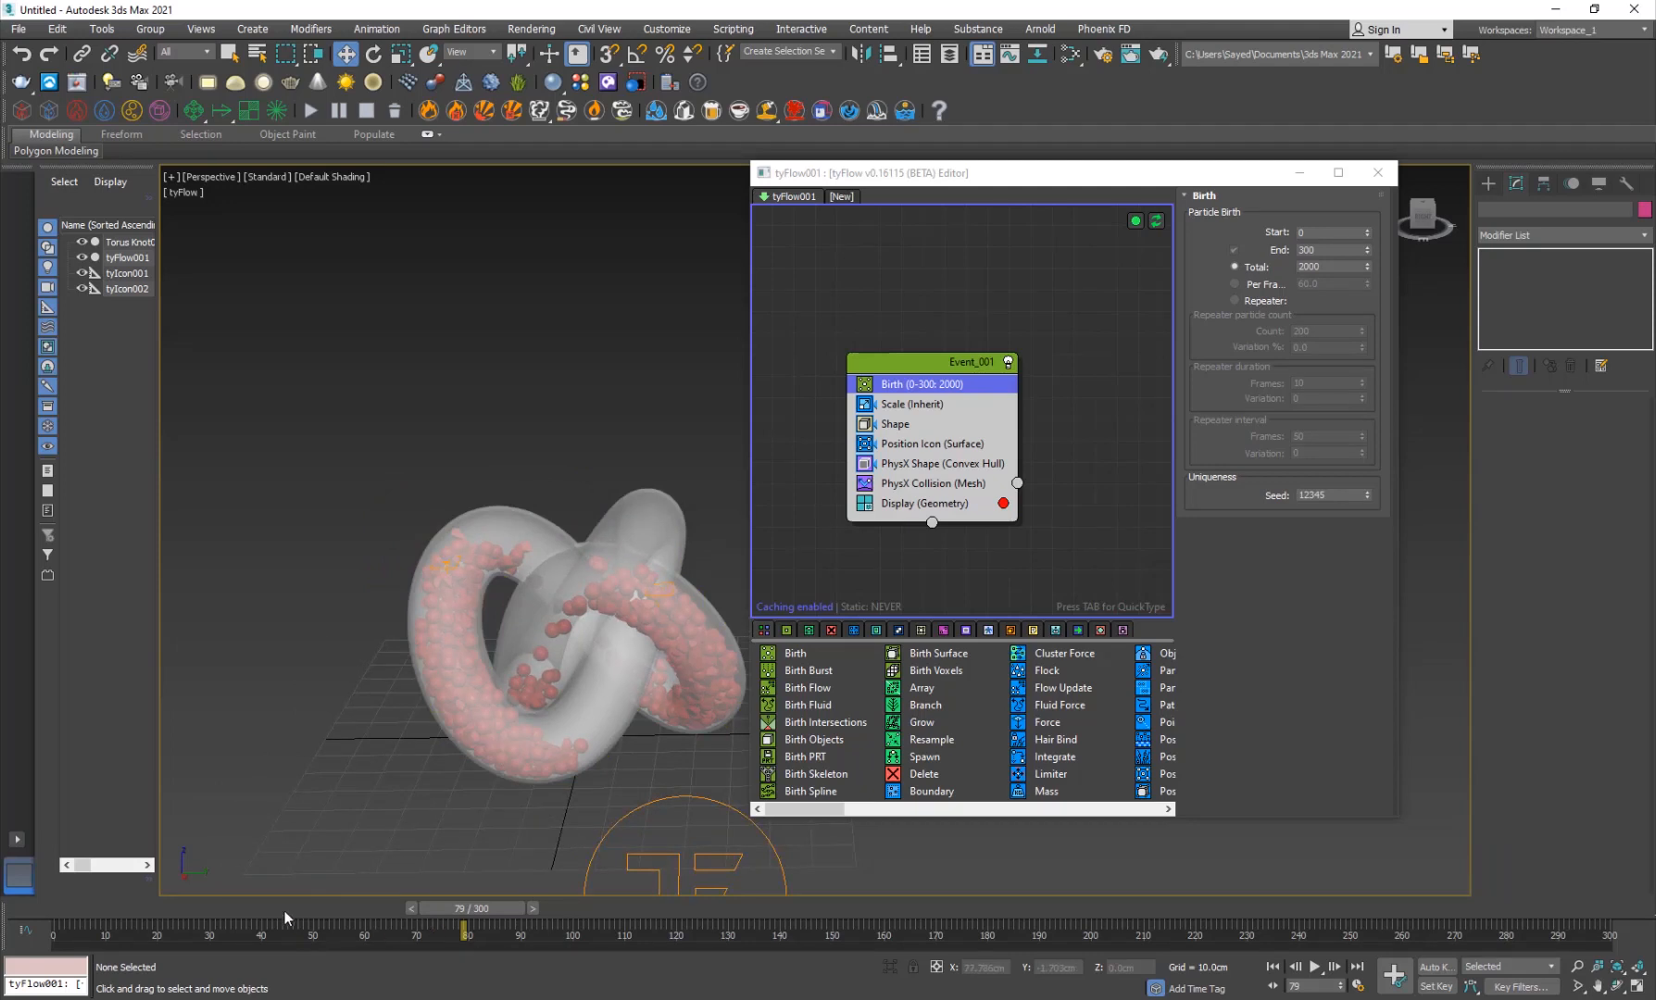
Step: Add a Force operator to Event_001 and set its built-in gravity strength to -0.1 cm
{"action": "left_click_drag", "start_coordinate": [284, 911], "coordinate": [262, 911]}
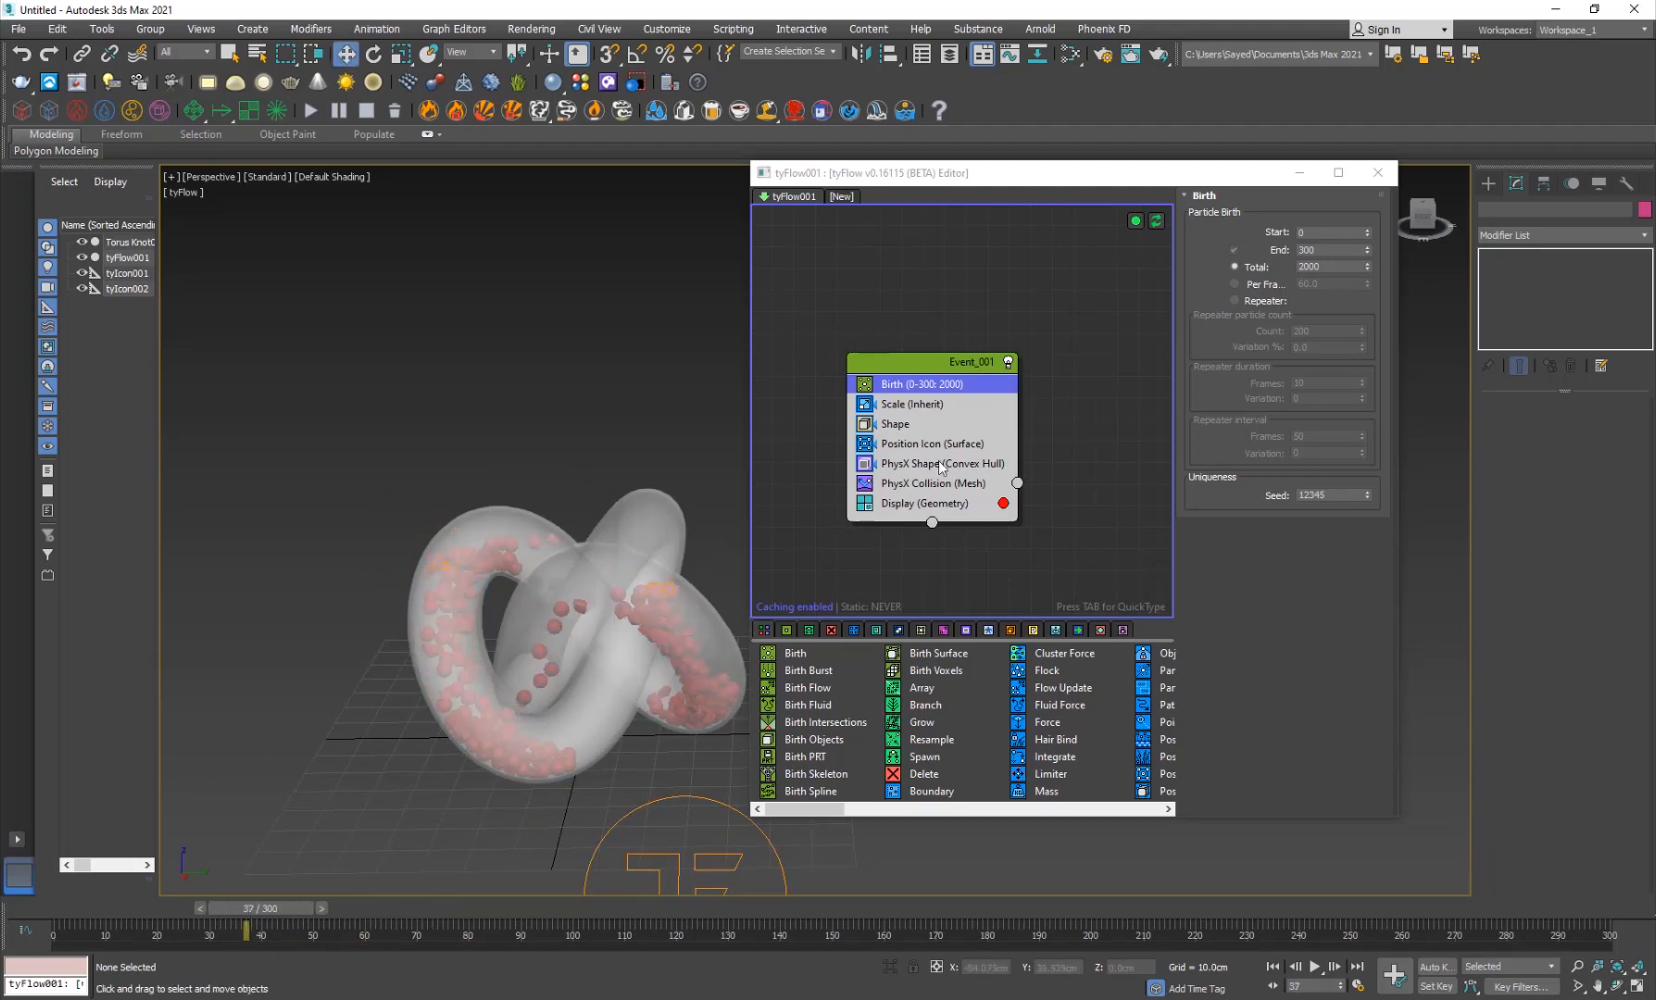
{"action": "left_click", "coordinate": [954, 363]}
{"action": "key", "text": "Tab"}
{"action": "type", "text": "for"}
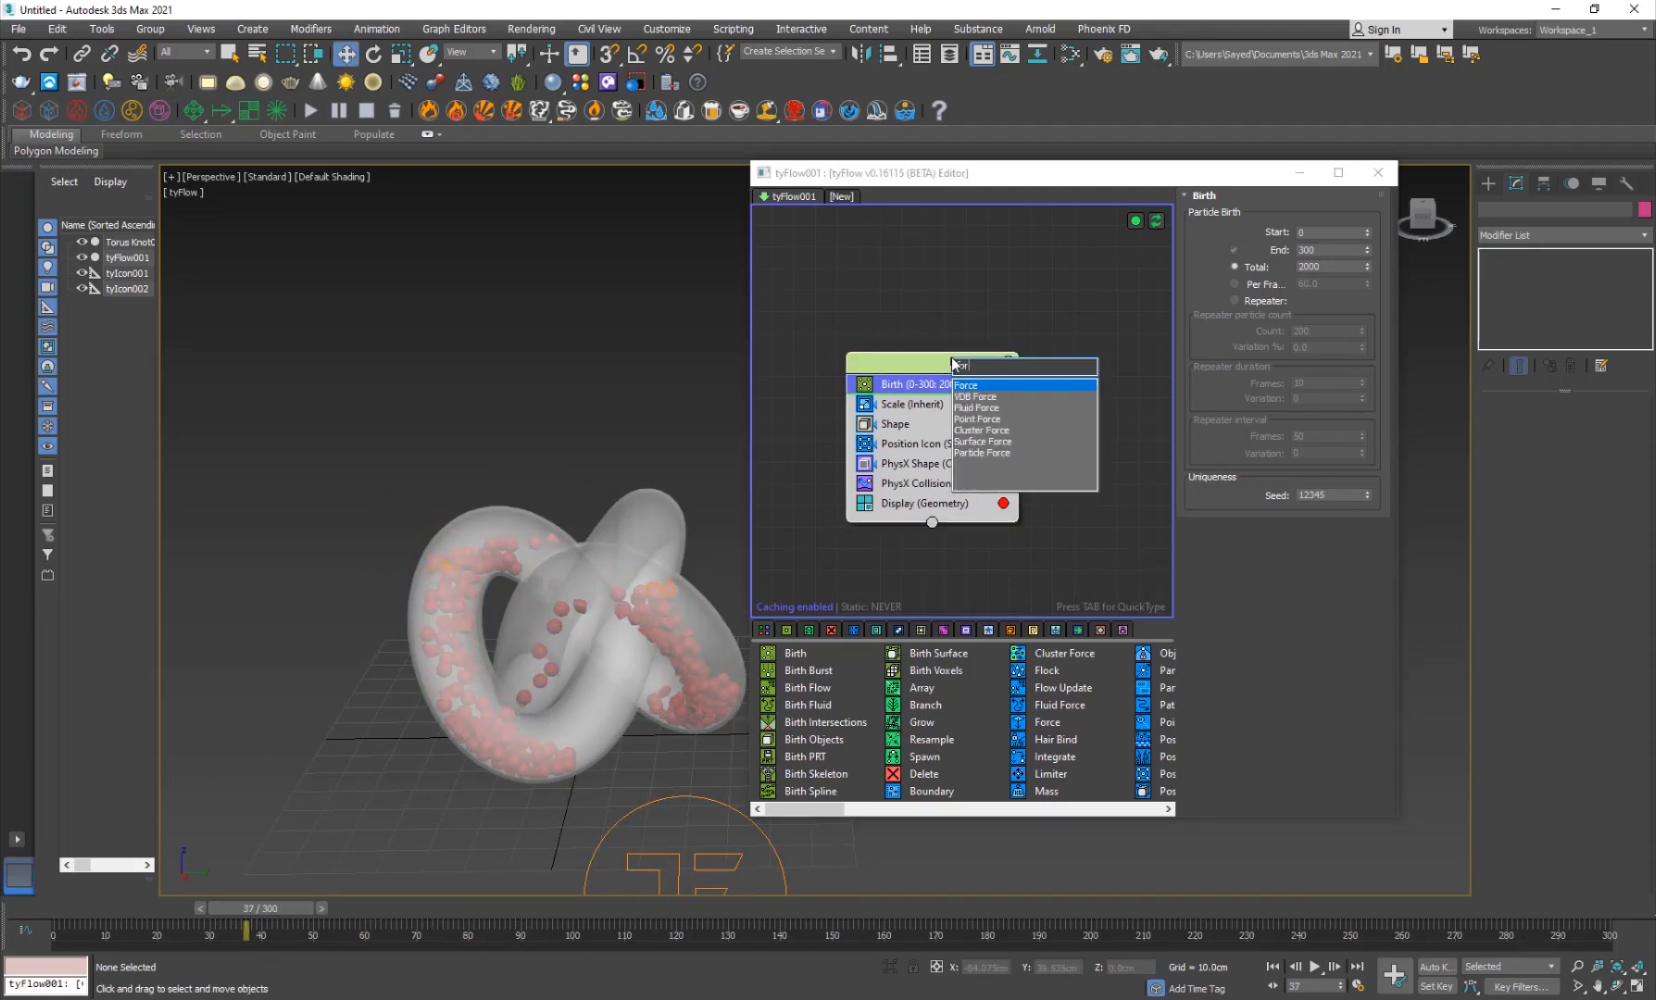
{"action": "key", "text": "Return"}
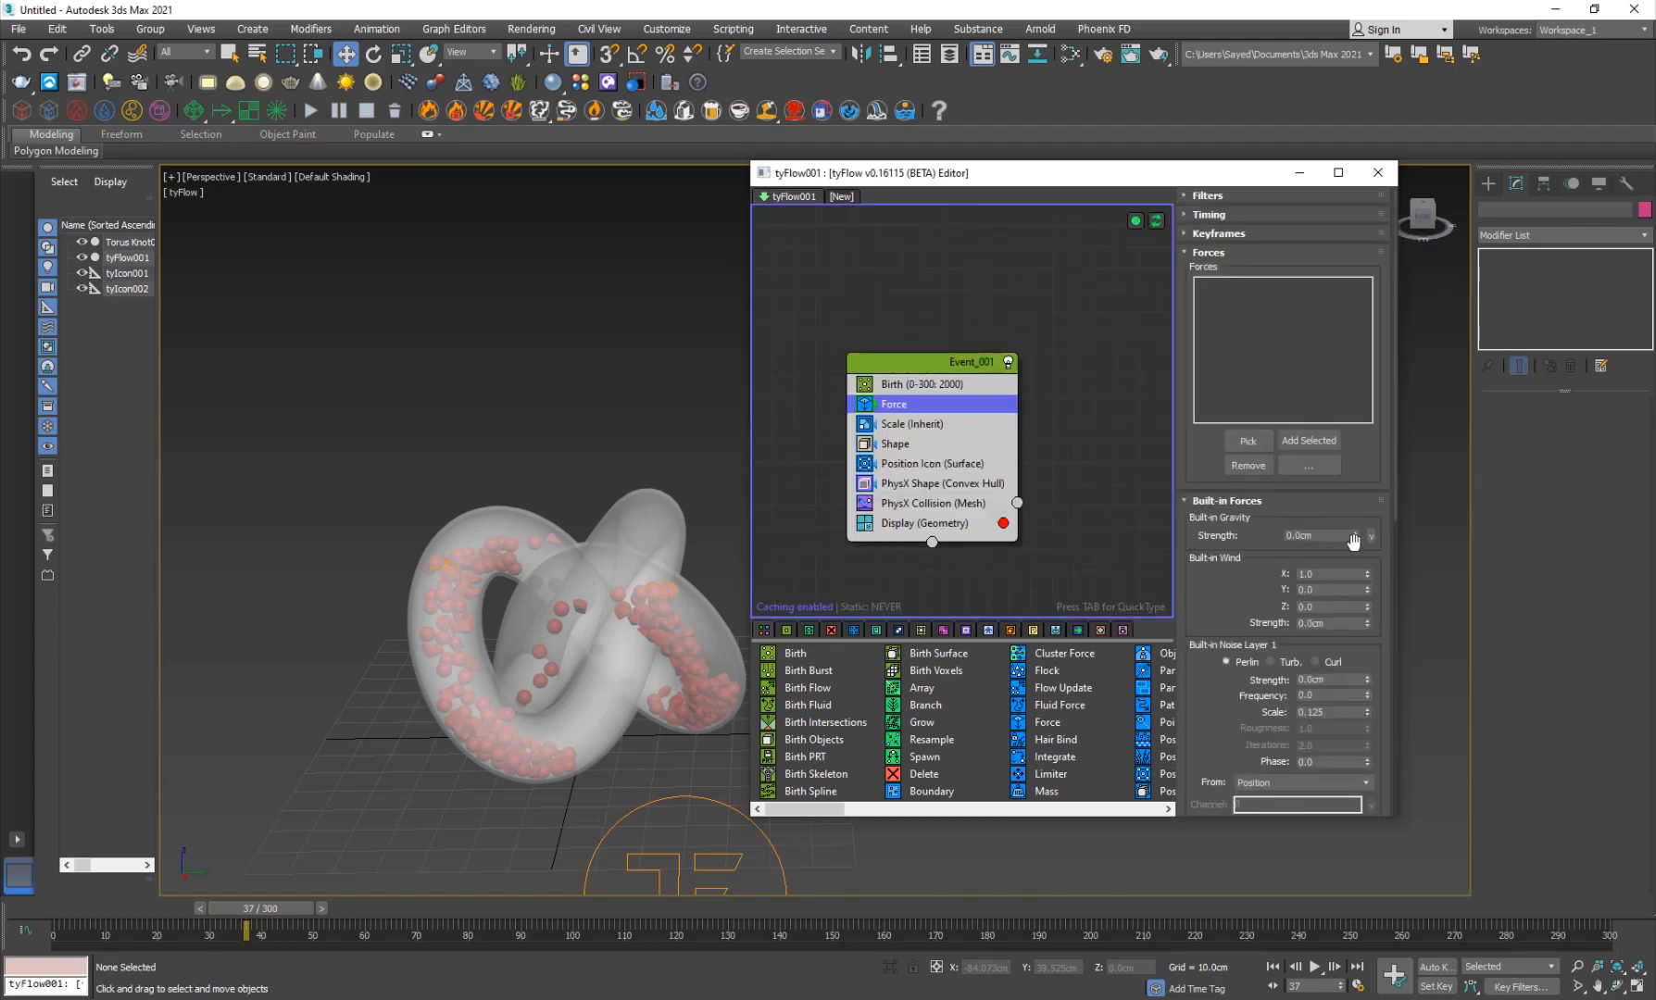
{"action": "left_click", "coordinate": [1354, 537]}
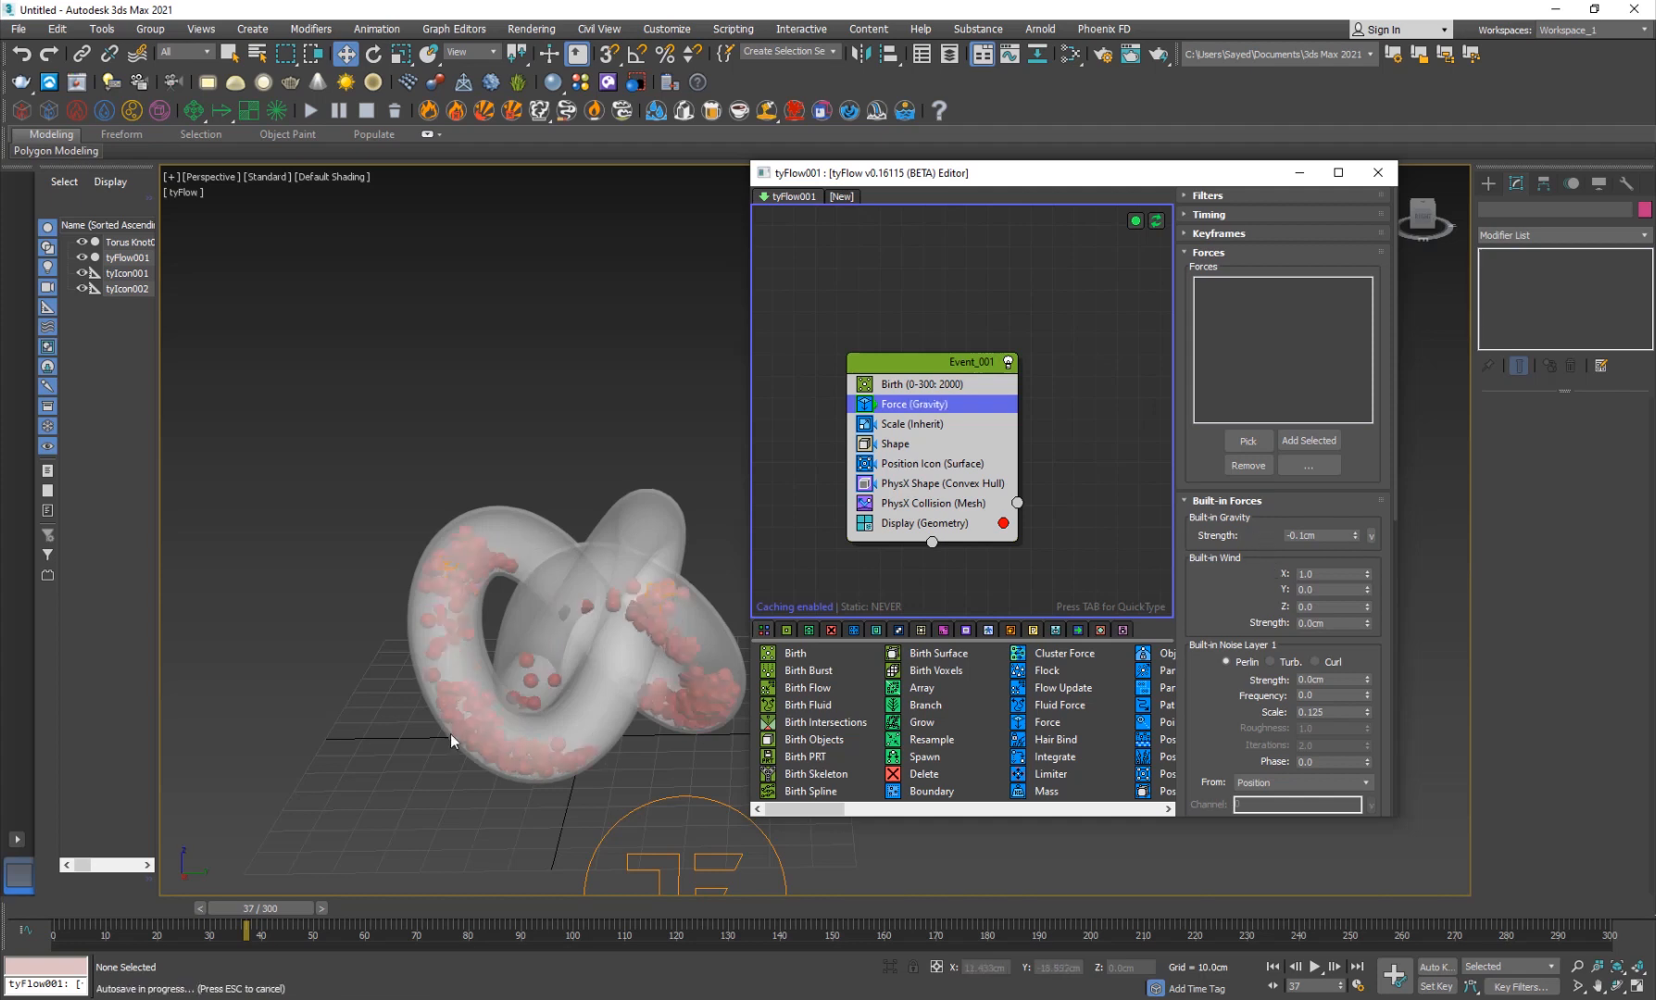
Step: Play the simulation to about frame 57 to check how gravity moves the particles inside the torus knot
{"action": "left_click", "coordinate": [339, 681]}
{"action": "middle_click_drag", "start_coordinate": [315, 648], "coordinate": [309, 635]}
{"action": "key", "text": "slash"}
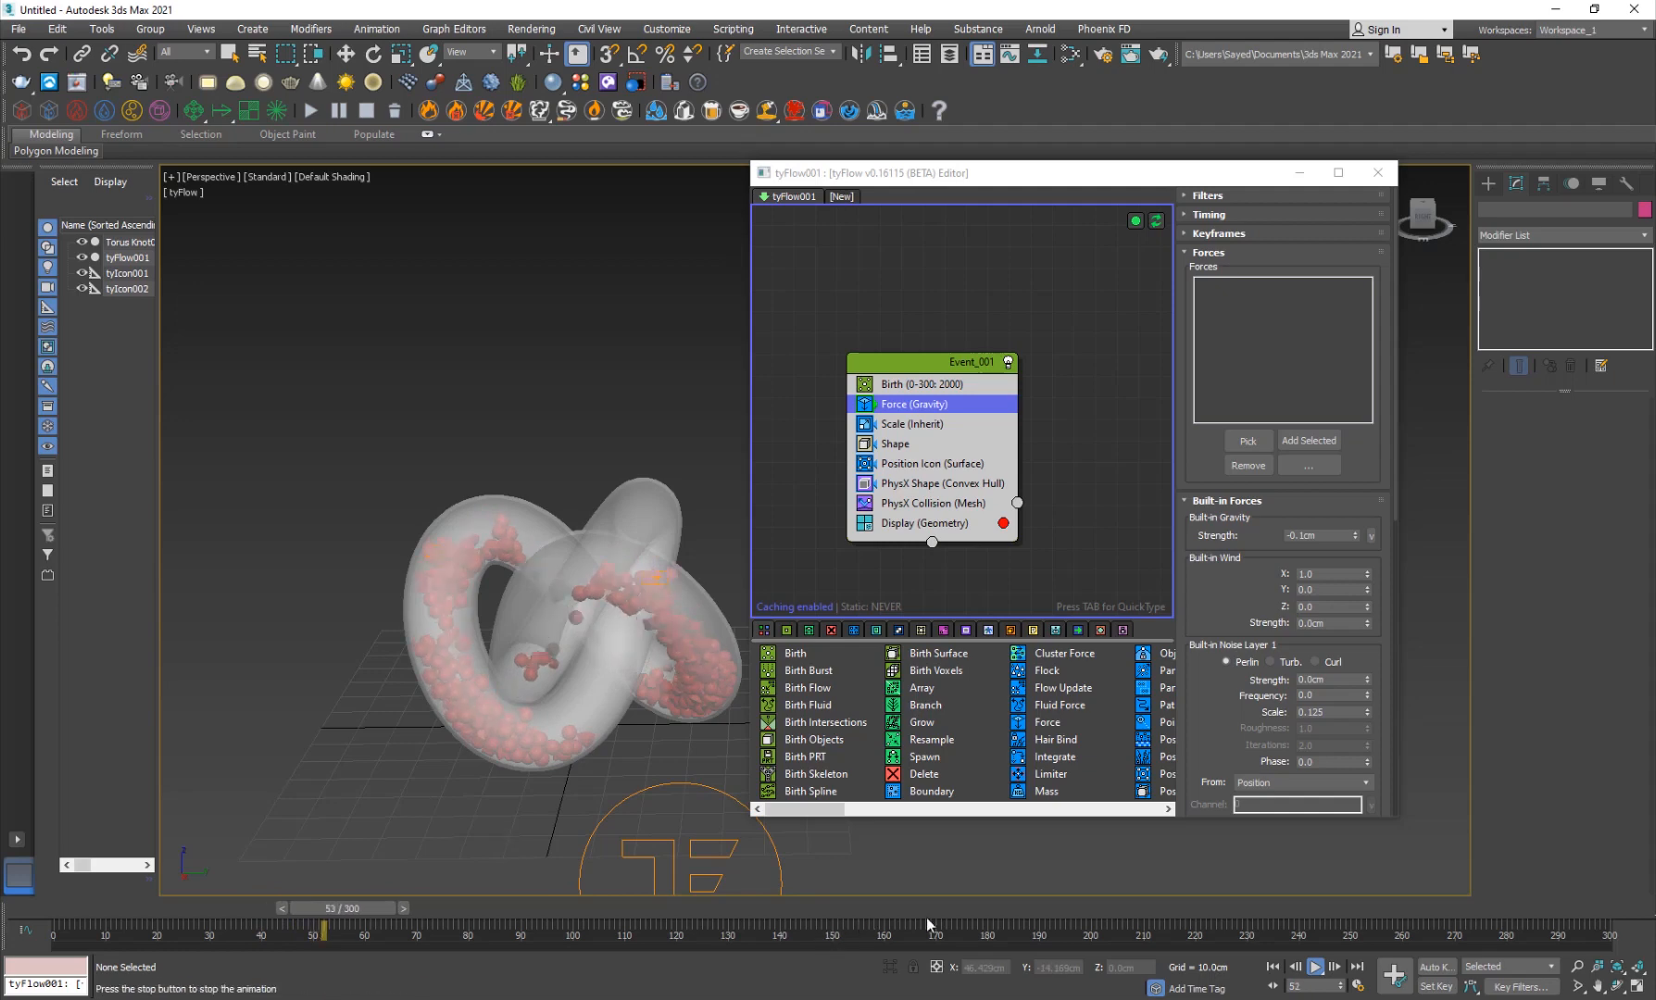
{"action": "key", "text": "slash"}
{"action": "key", "text": "w"}
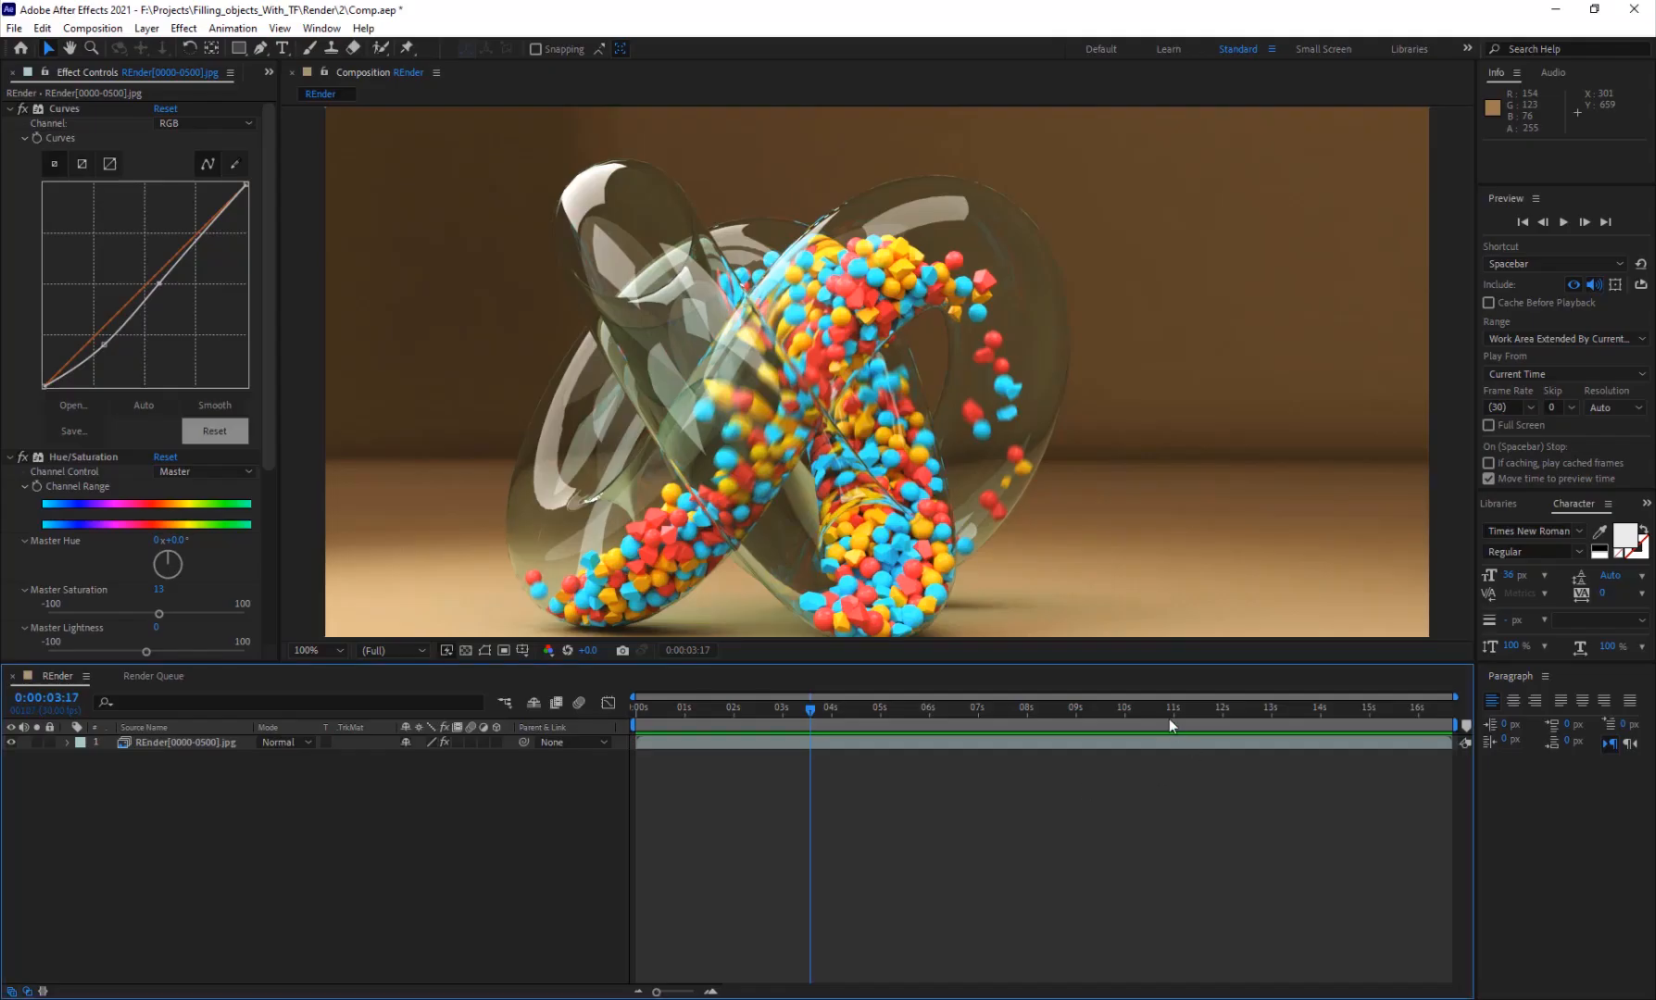
Step: Switch to After Effects and preview the finished torus knot render from about 0:00:08:27
{"action": "left_click_drag", "start_coordinate": [1168, 720], "coordinate": [1071, 712]}
{"action": "key", "text": "space"}
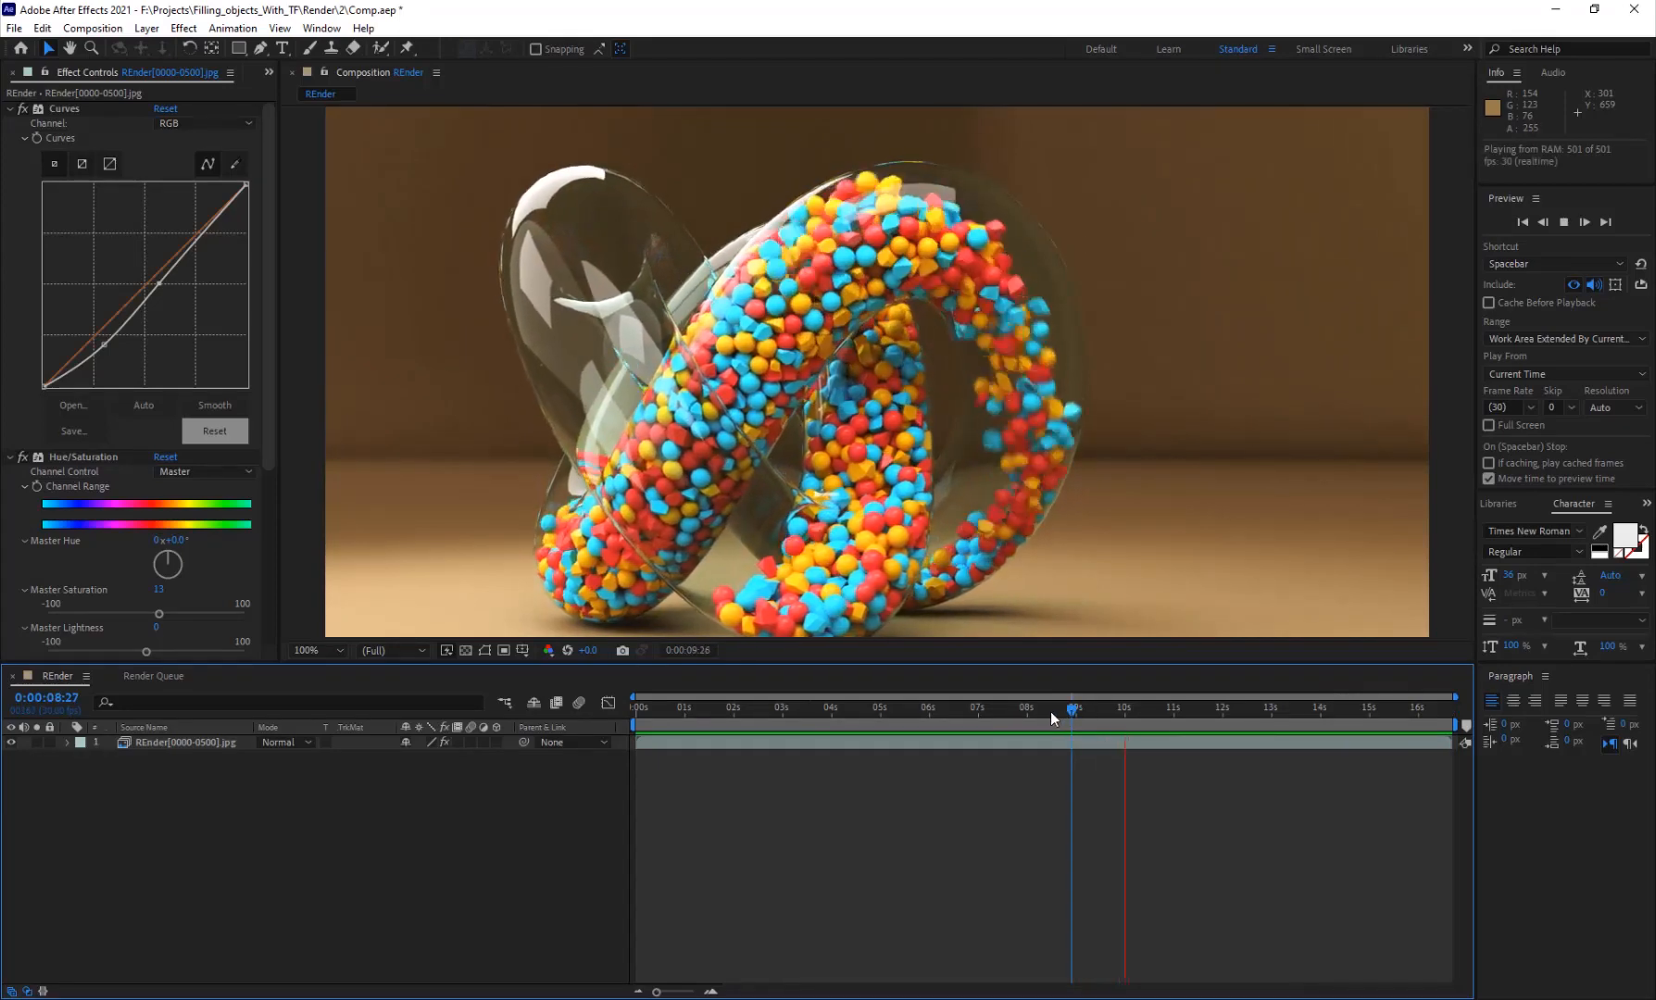
{"action": "key", "text": "space"}
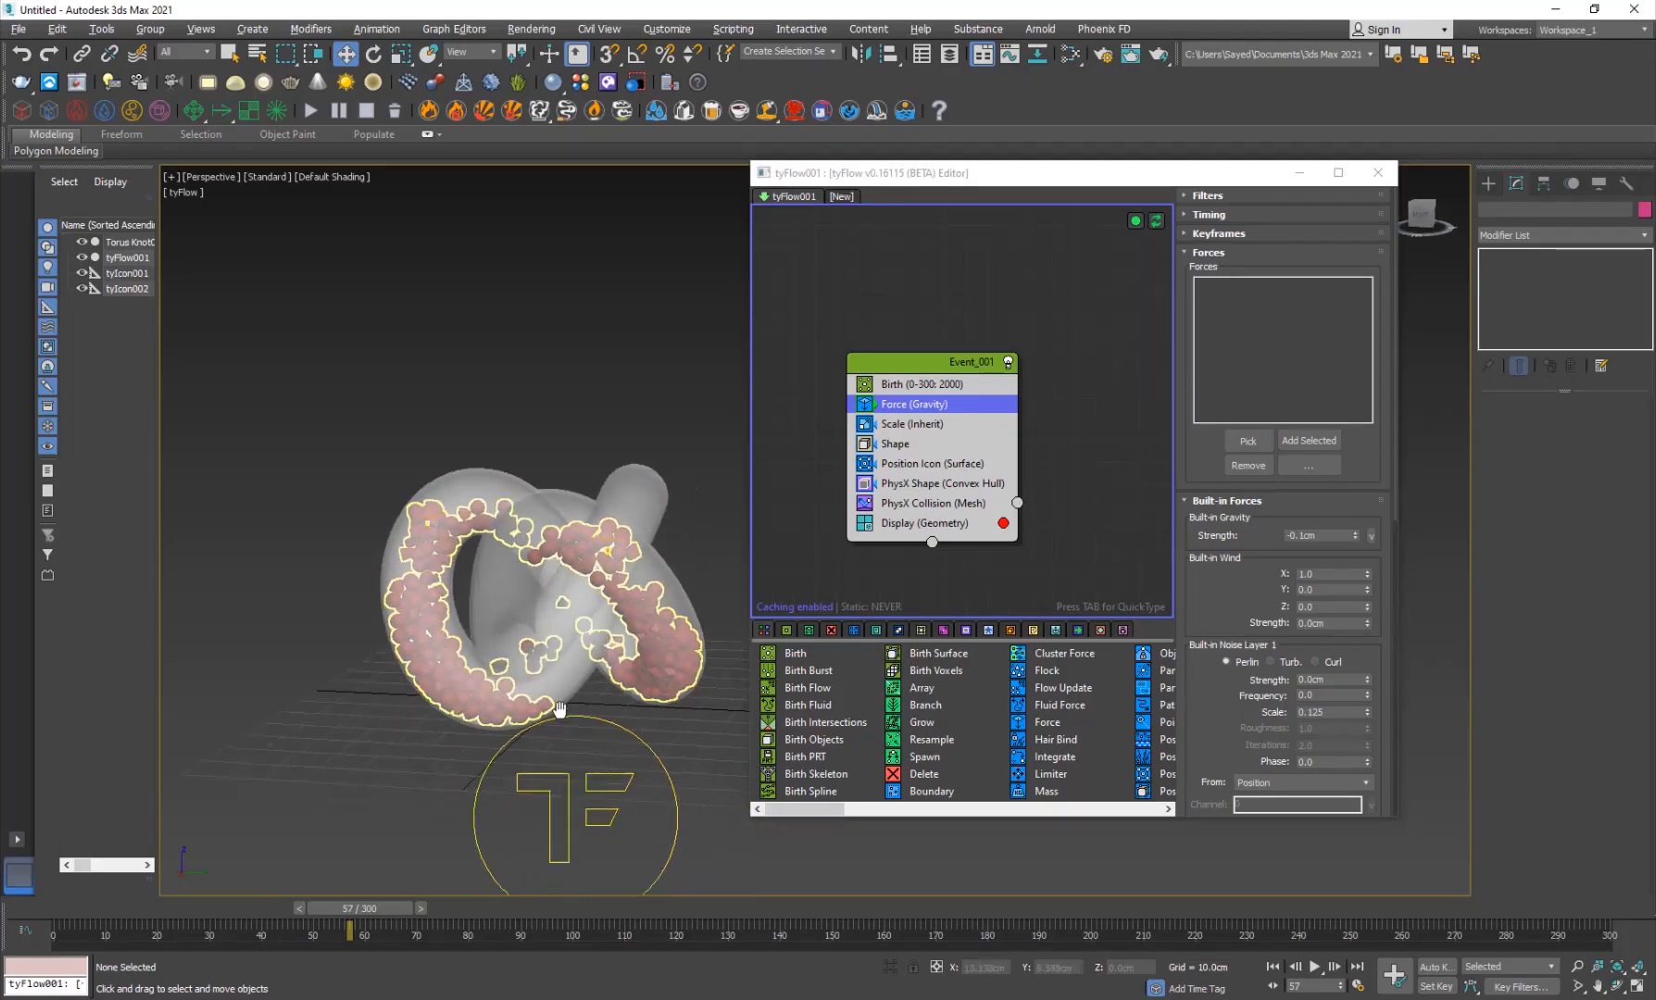
Step: Return to 3ds Max and add a Material ID operator to Event_001 in the tyFlow editor
{"action": "mouse_move", "coordinate": [560, 709]}
{"action": "middle_mouse_down"}
{"action": "mouse_move", "coordinate": [549, 699]}
{"action": "mouse_move", "coordinate": [550, 739]}
{"action": "mouse_move", "coordinate": [542, 712]}
{"action": "middle_mouse_up"}
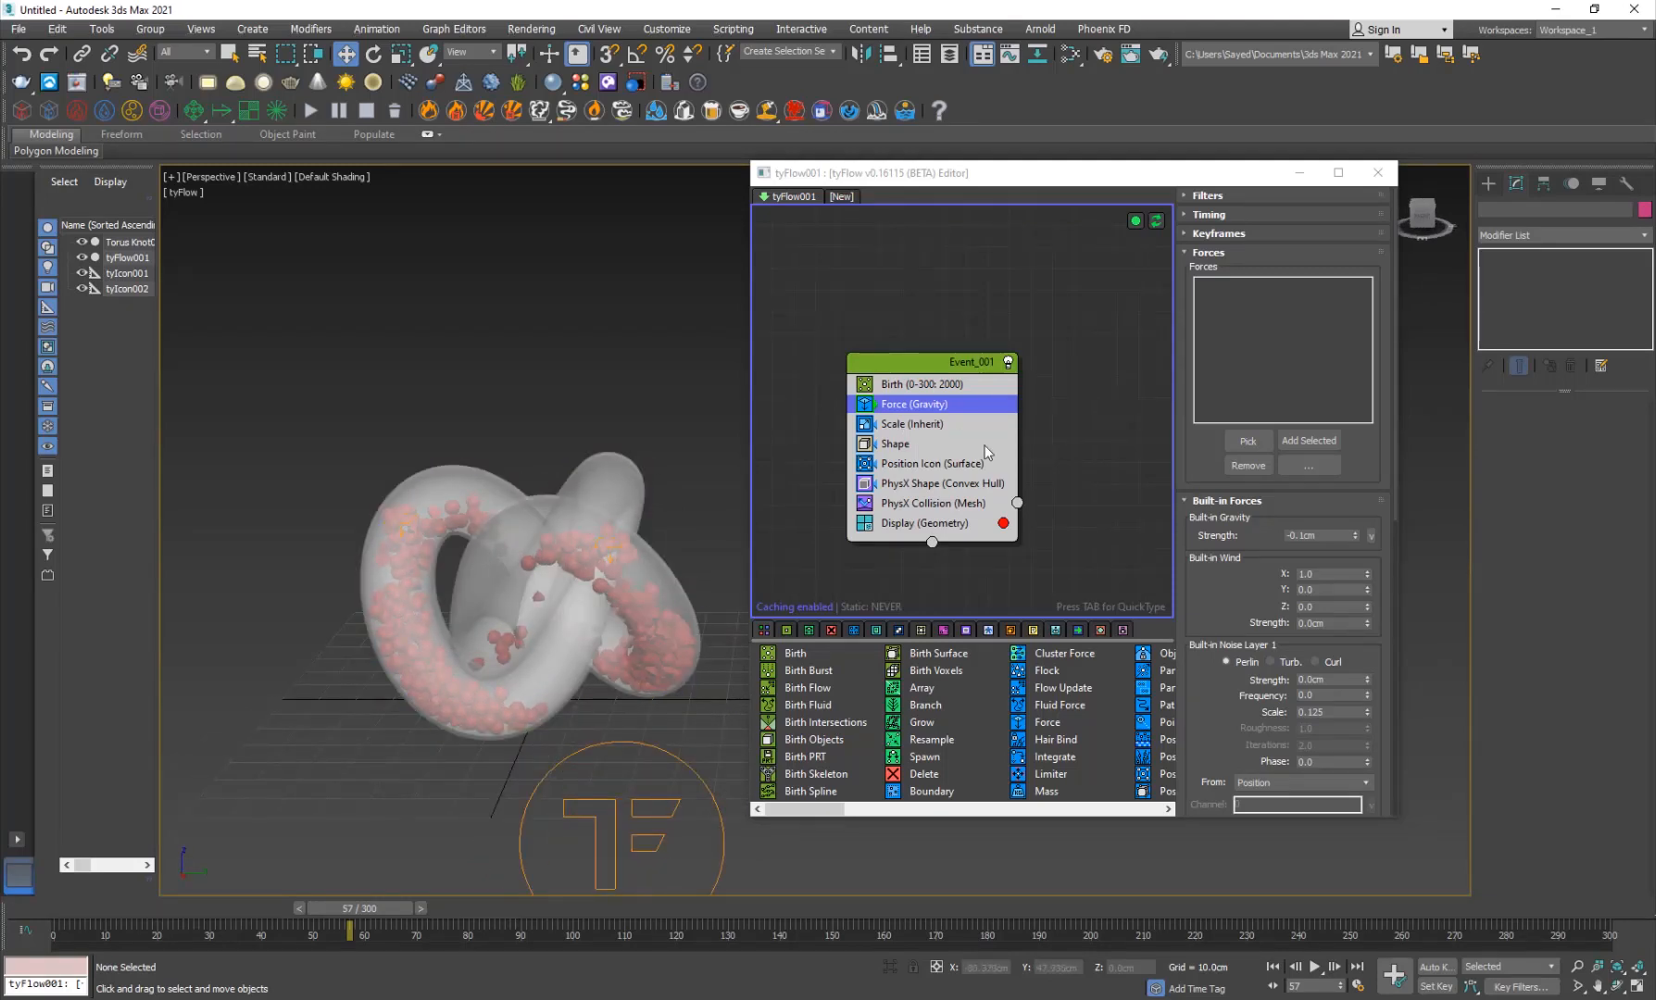
{"action": "left_click", "coordinate": [936, 362]}
{"action": "key", "text": "Tab"}
{"action": "type", "text": "m"}
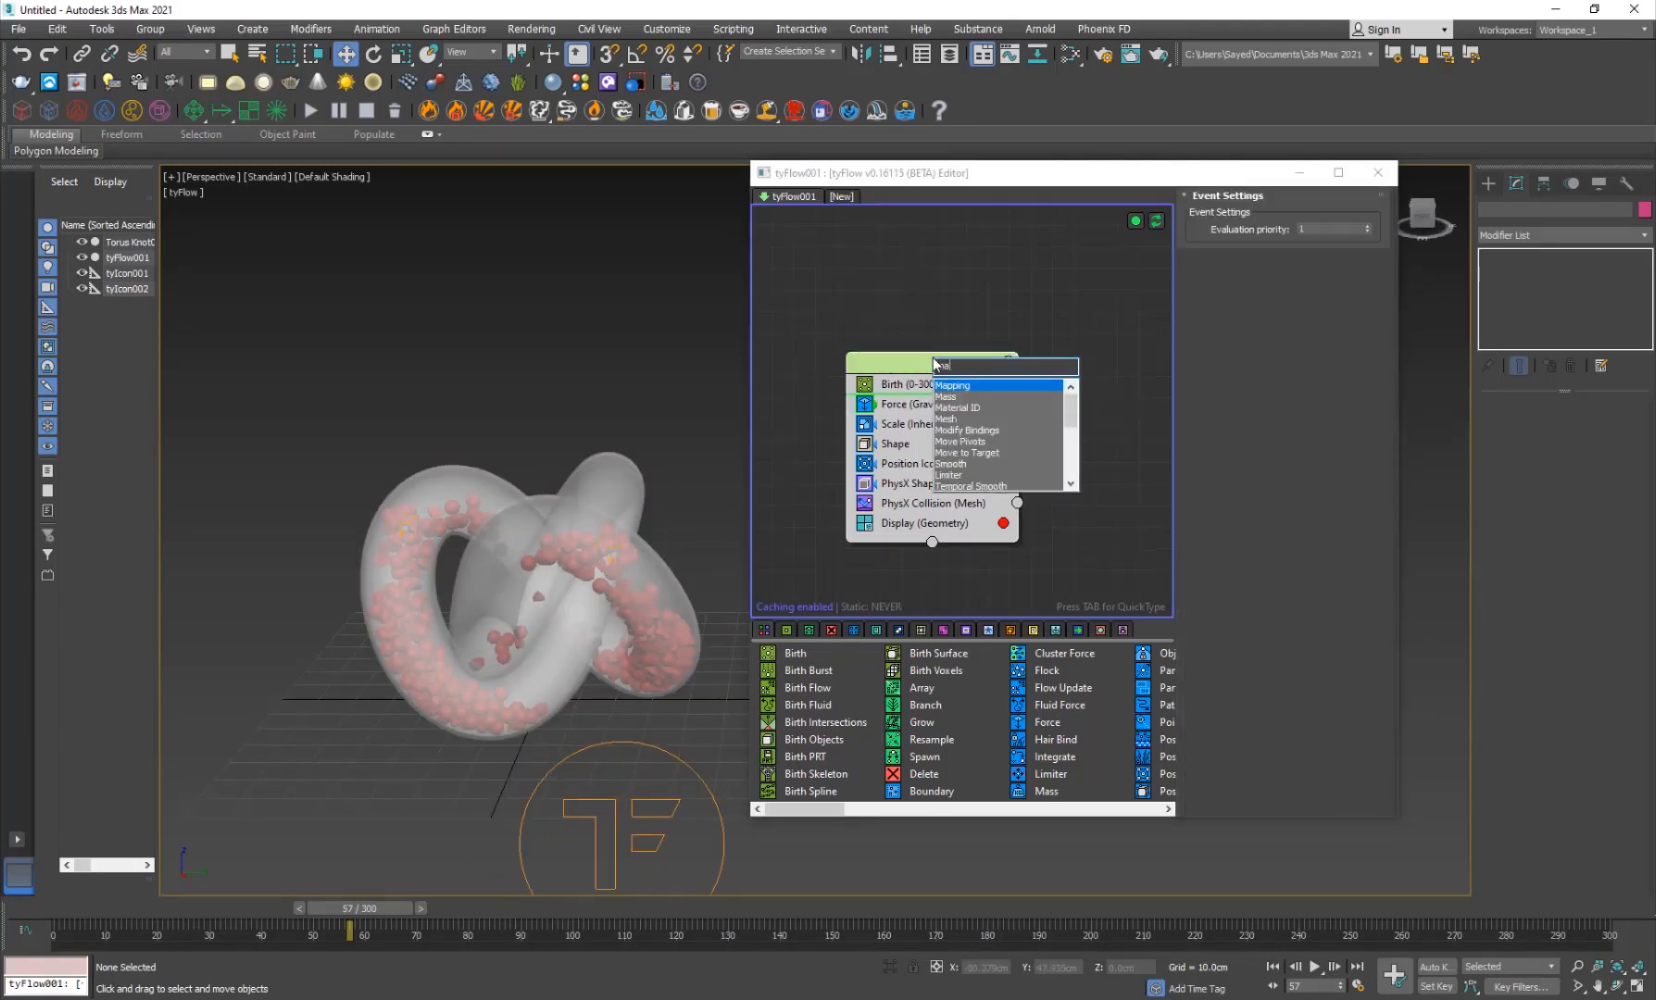
{"action": "type", "text": "aterial"}
{"action": "key", "text": "Return"}
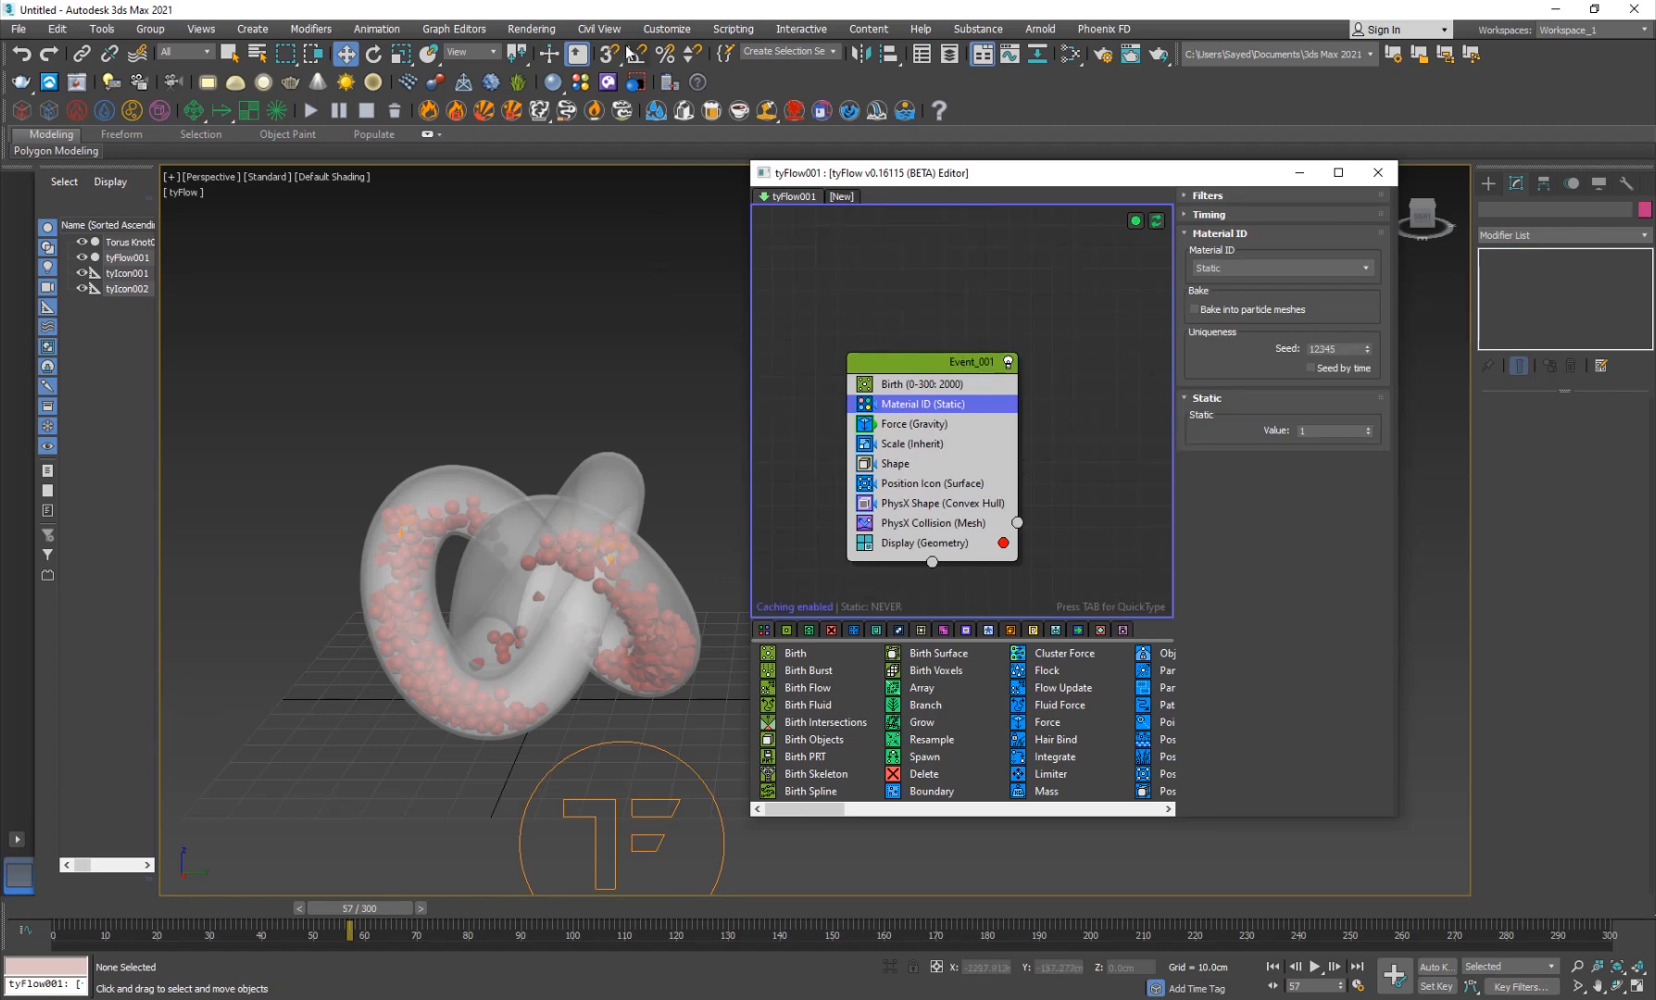
Step: Set the scene's renderer to V-Ray 5, update 1 and dismiss the Substance Compatibility window
{"action": "left_click", "coordinate": [529, 30]}
{"action": "left_click", "coordinate": [567, 123]}
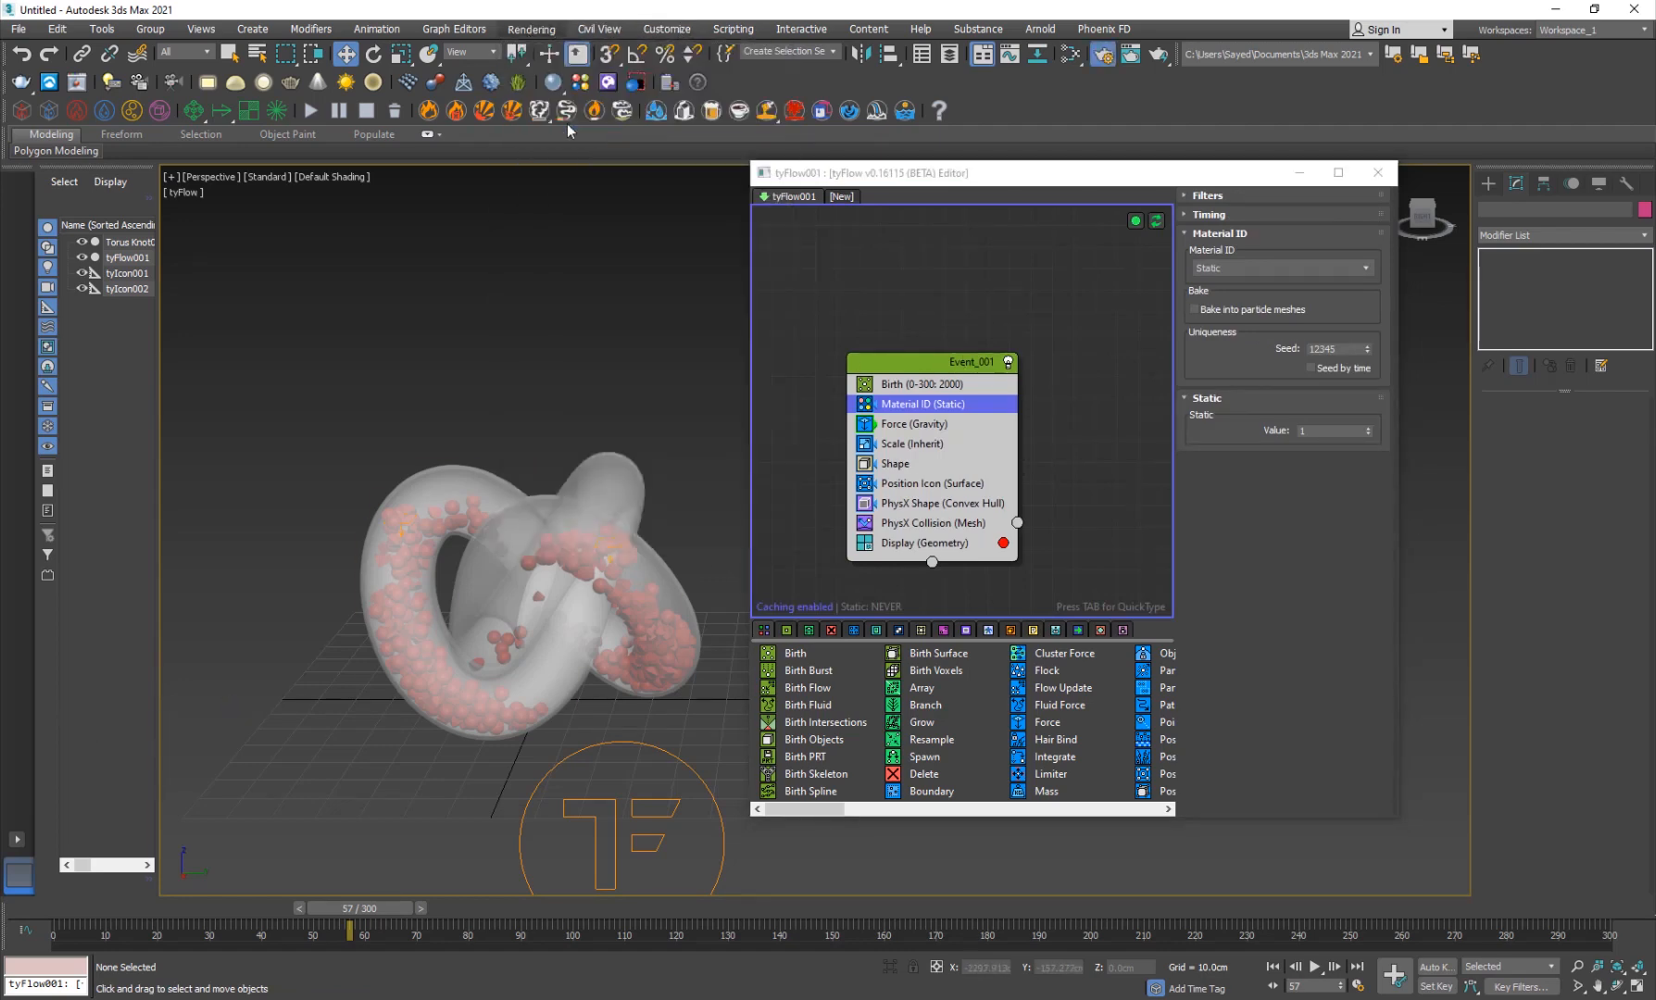
{"action": "left_click", "coordinate": [1104, 169]}
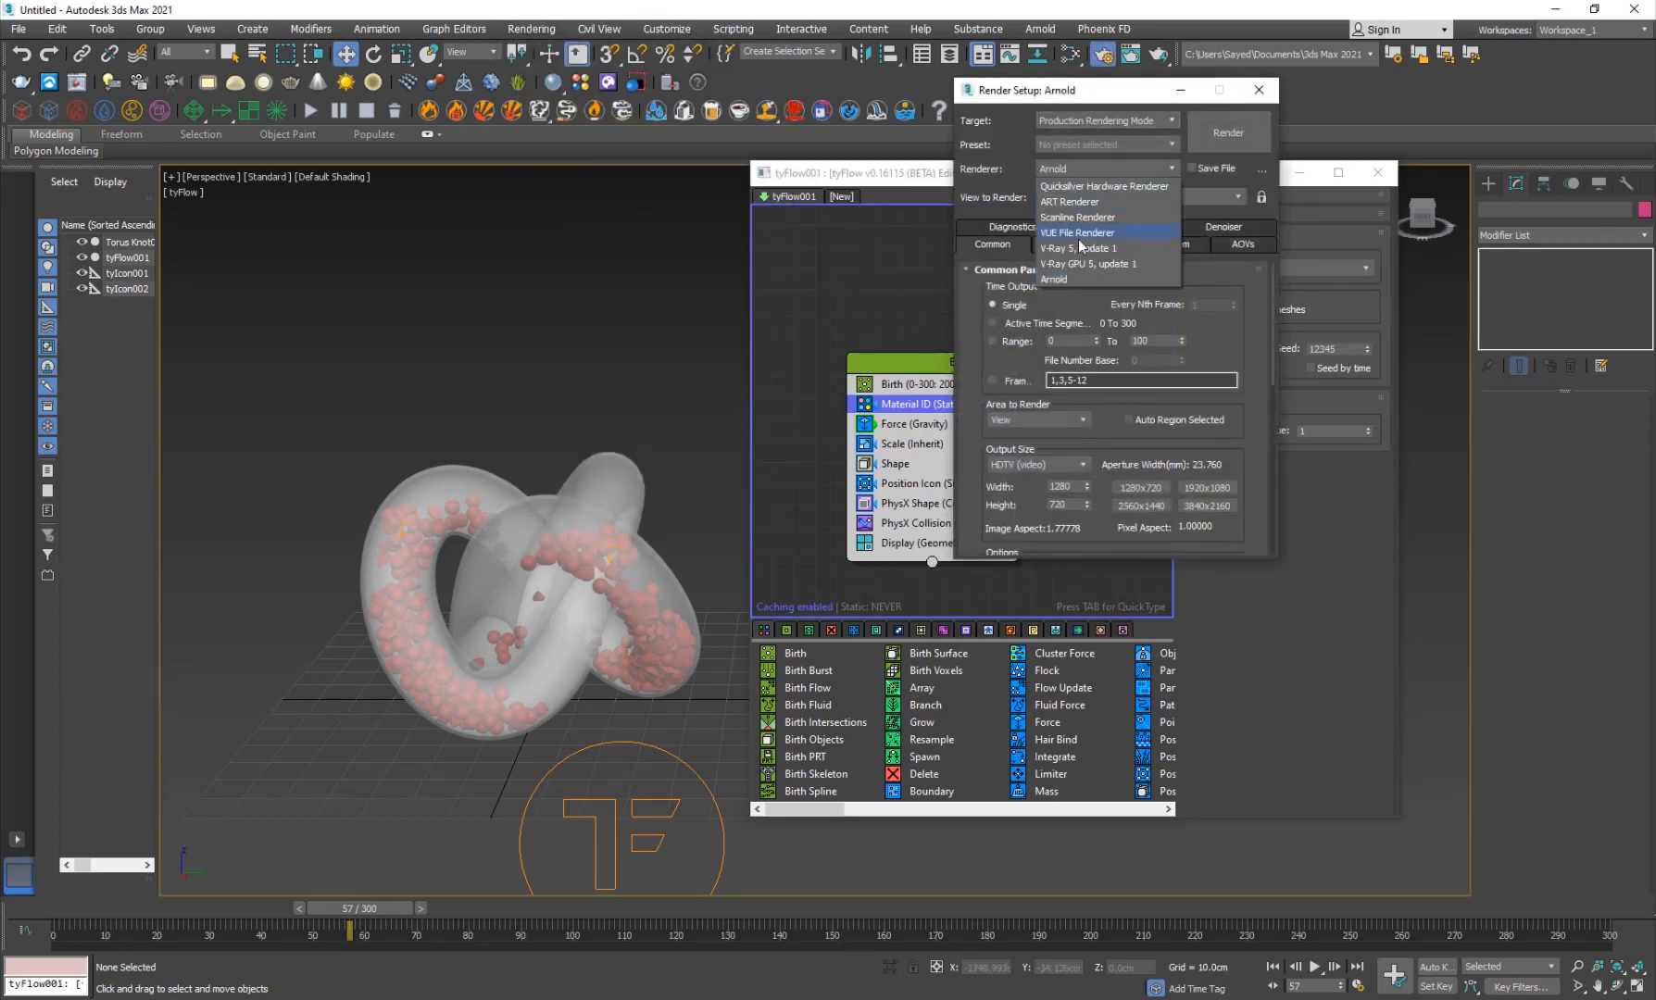
{"action": "left_click", "coordinate": [1080, 249]}
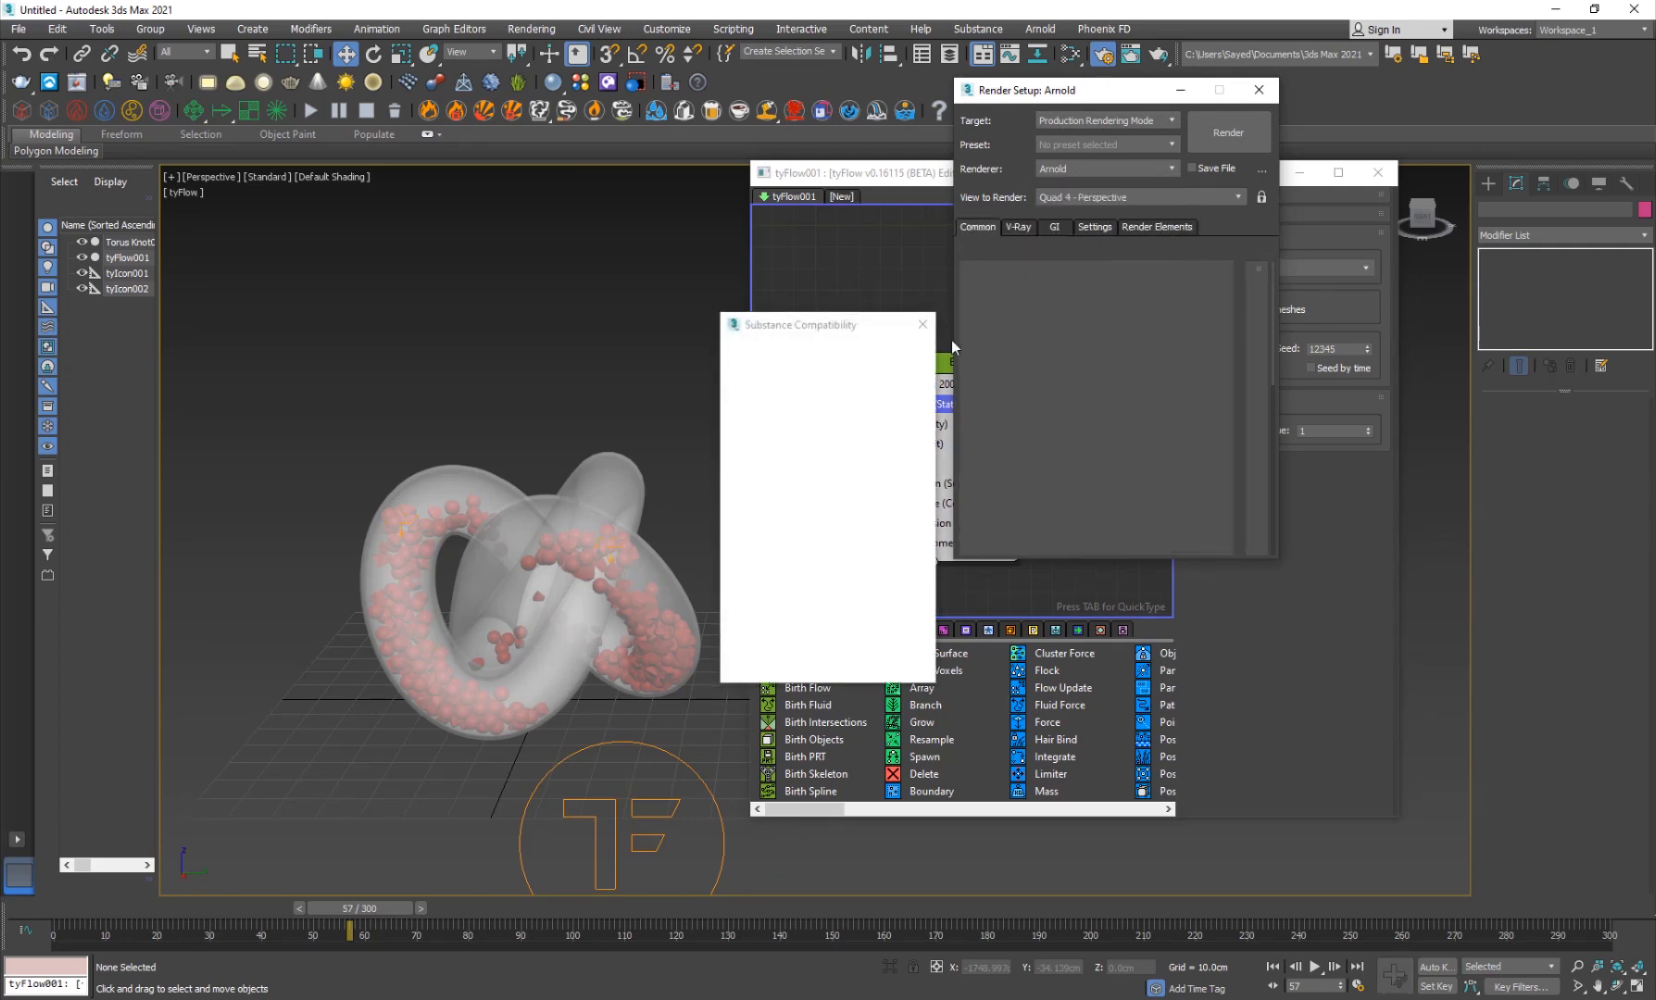
{"action": "left_click", "coordinate": [924, 325]}
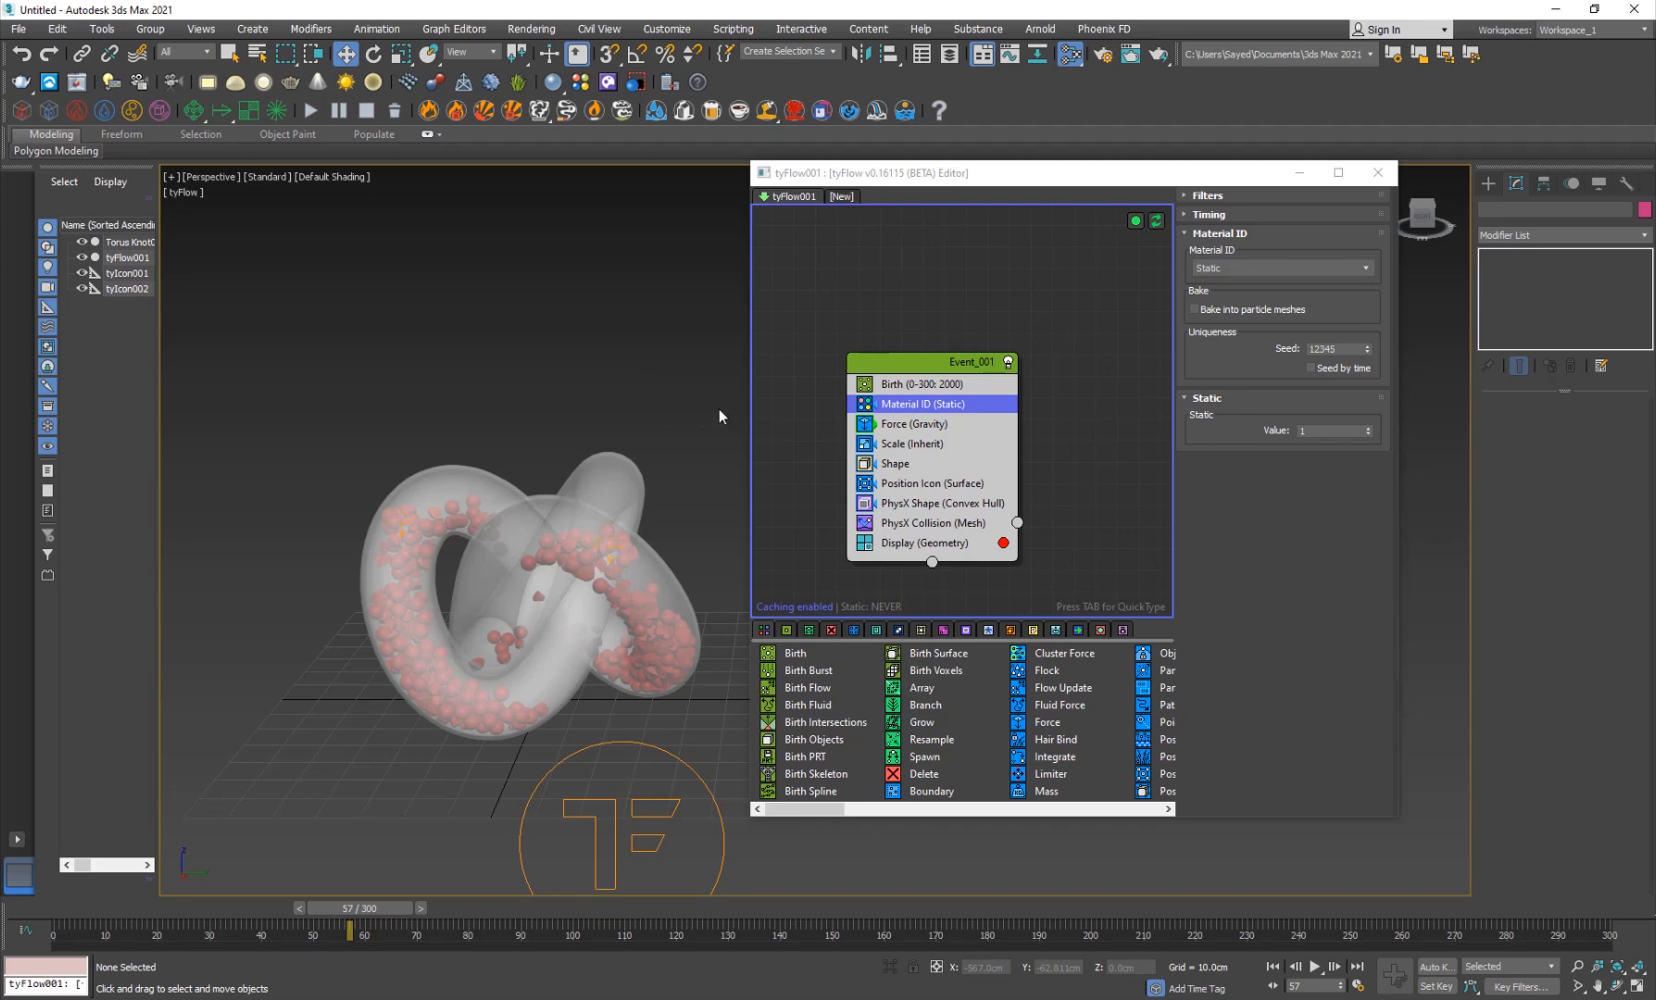
Step: Create a VRayMtl in the Slate Material Editor and set its diffuse colour to bright red
{"action": "key", "text": "m"}
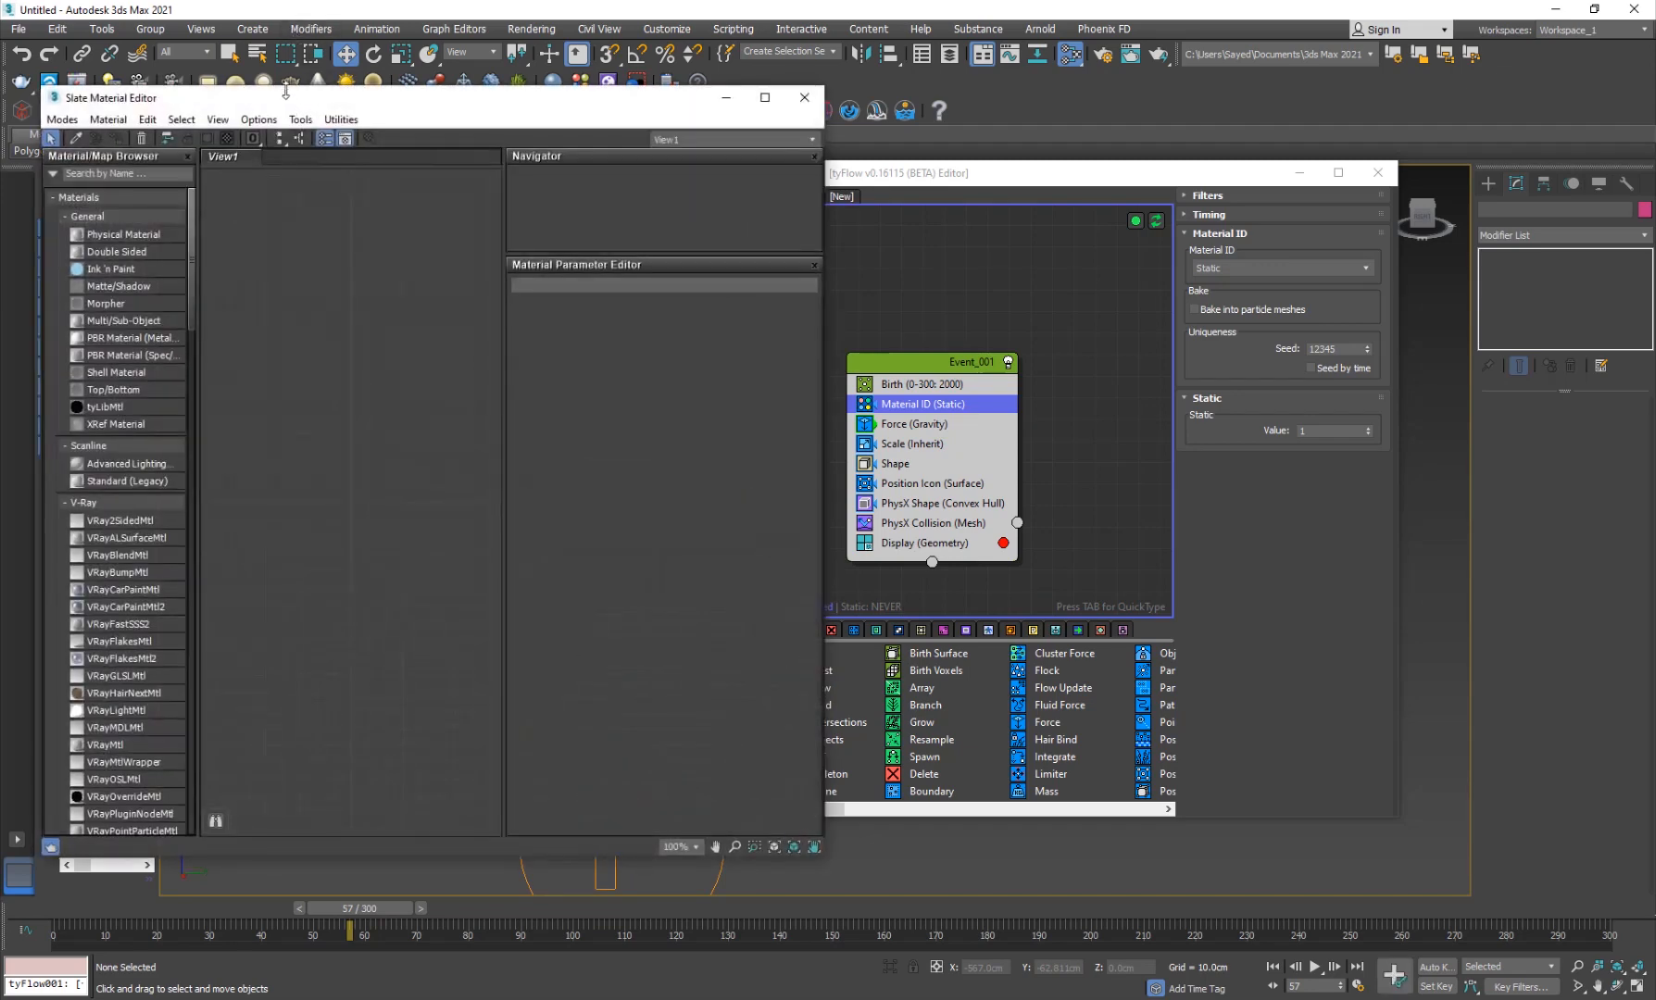
{"action": "left_click_drag", "start_coordinate": [268, 104], "coordinate": [443, 125]}
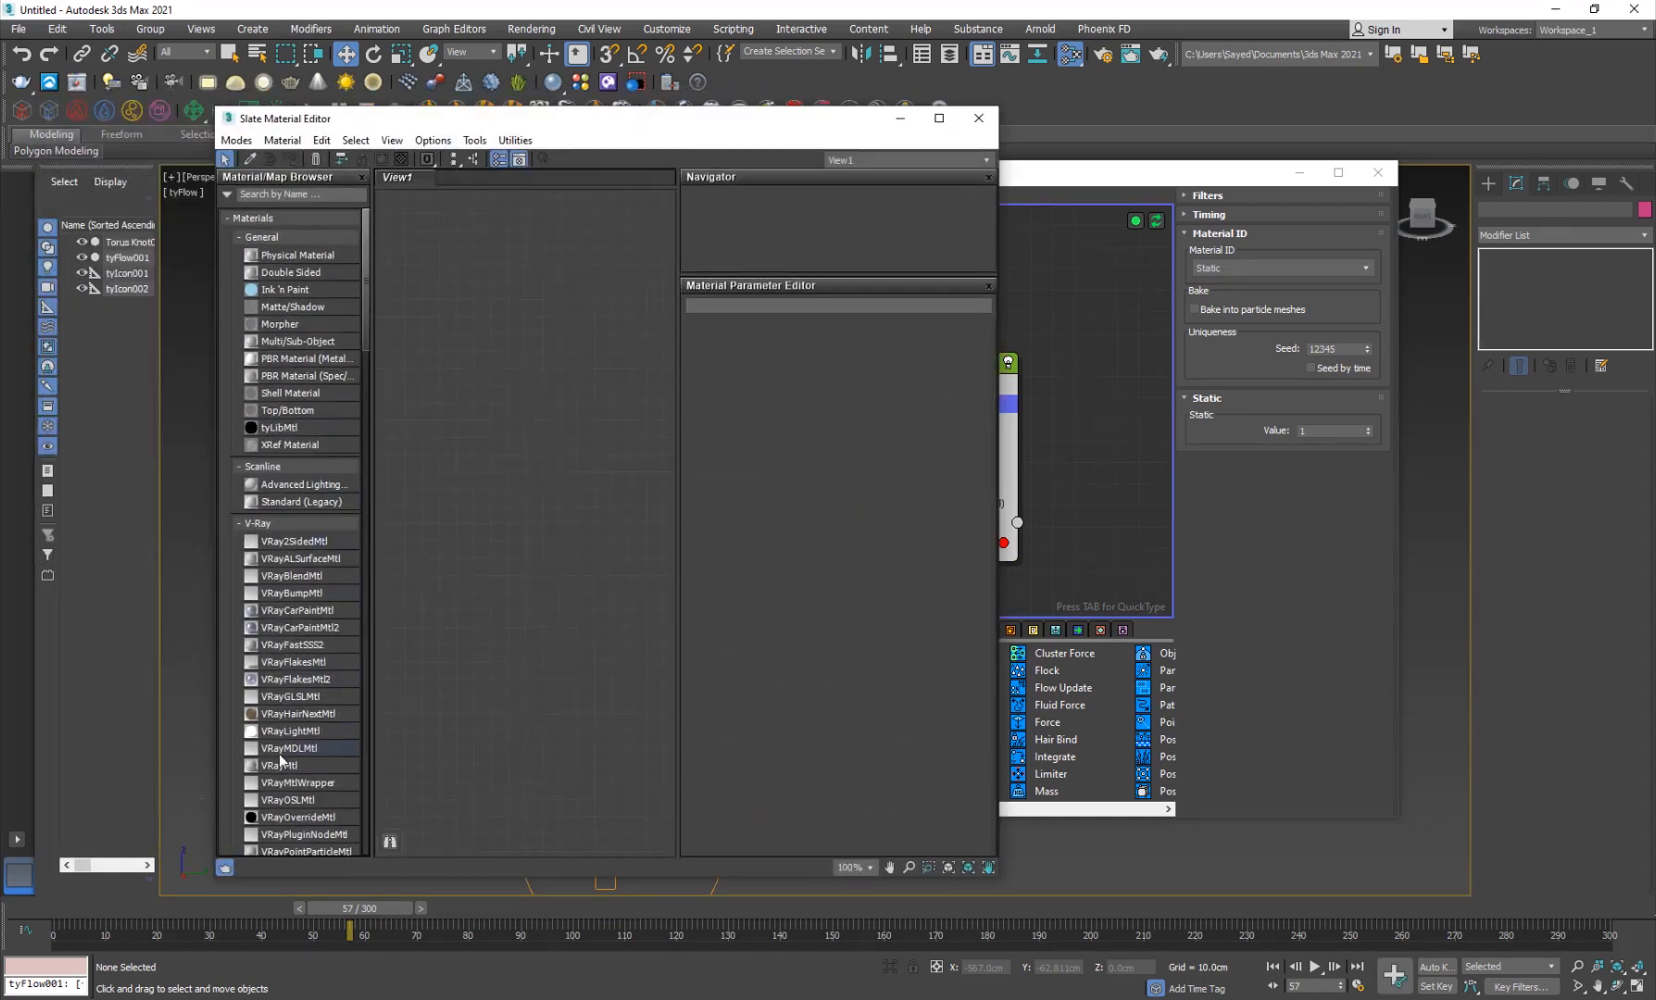
{"action": "left_click_drag", "start_coordinate": [281, 761], "coordinate": [573, 422]}
{"action": "double_click", "coordinate": [583, 421]}
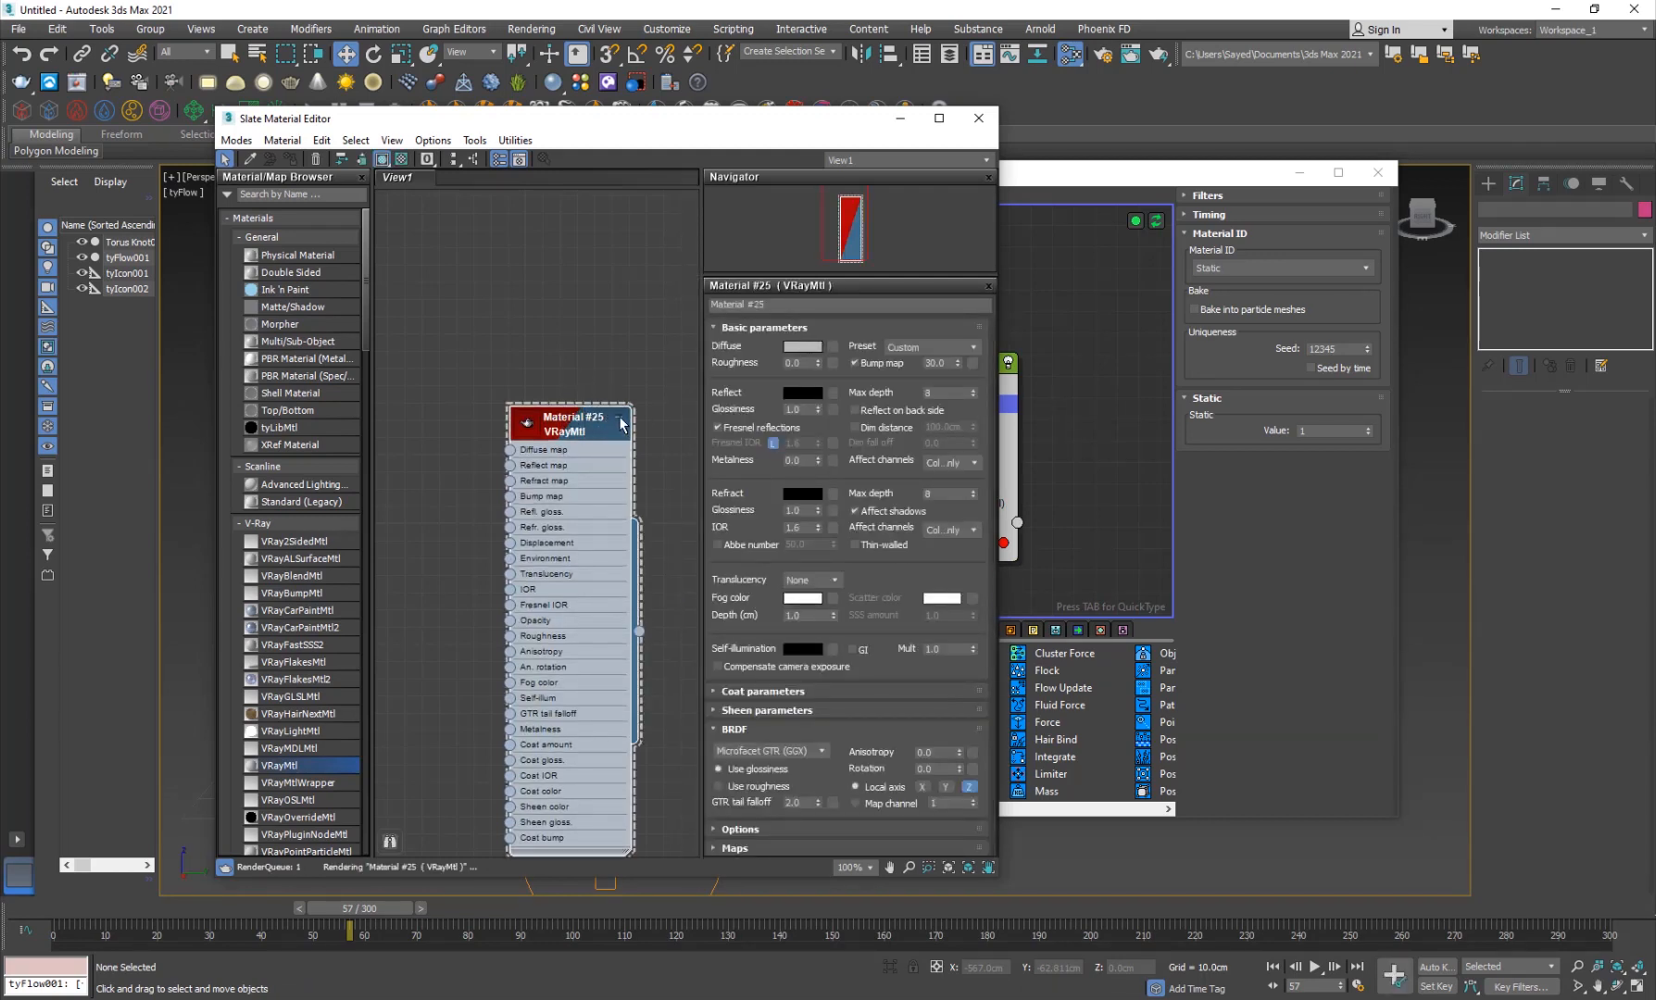
{"action": "left_click", "coordinate": [806, 348]}
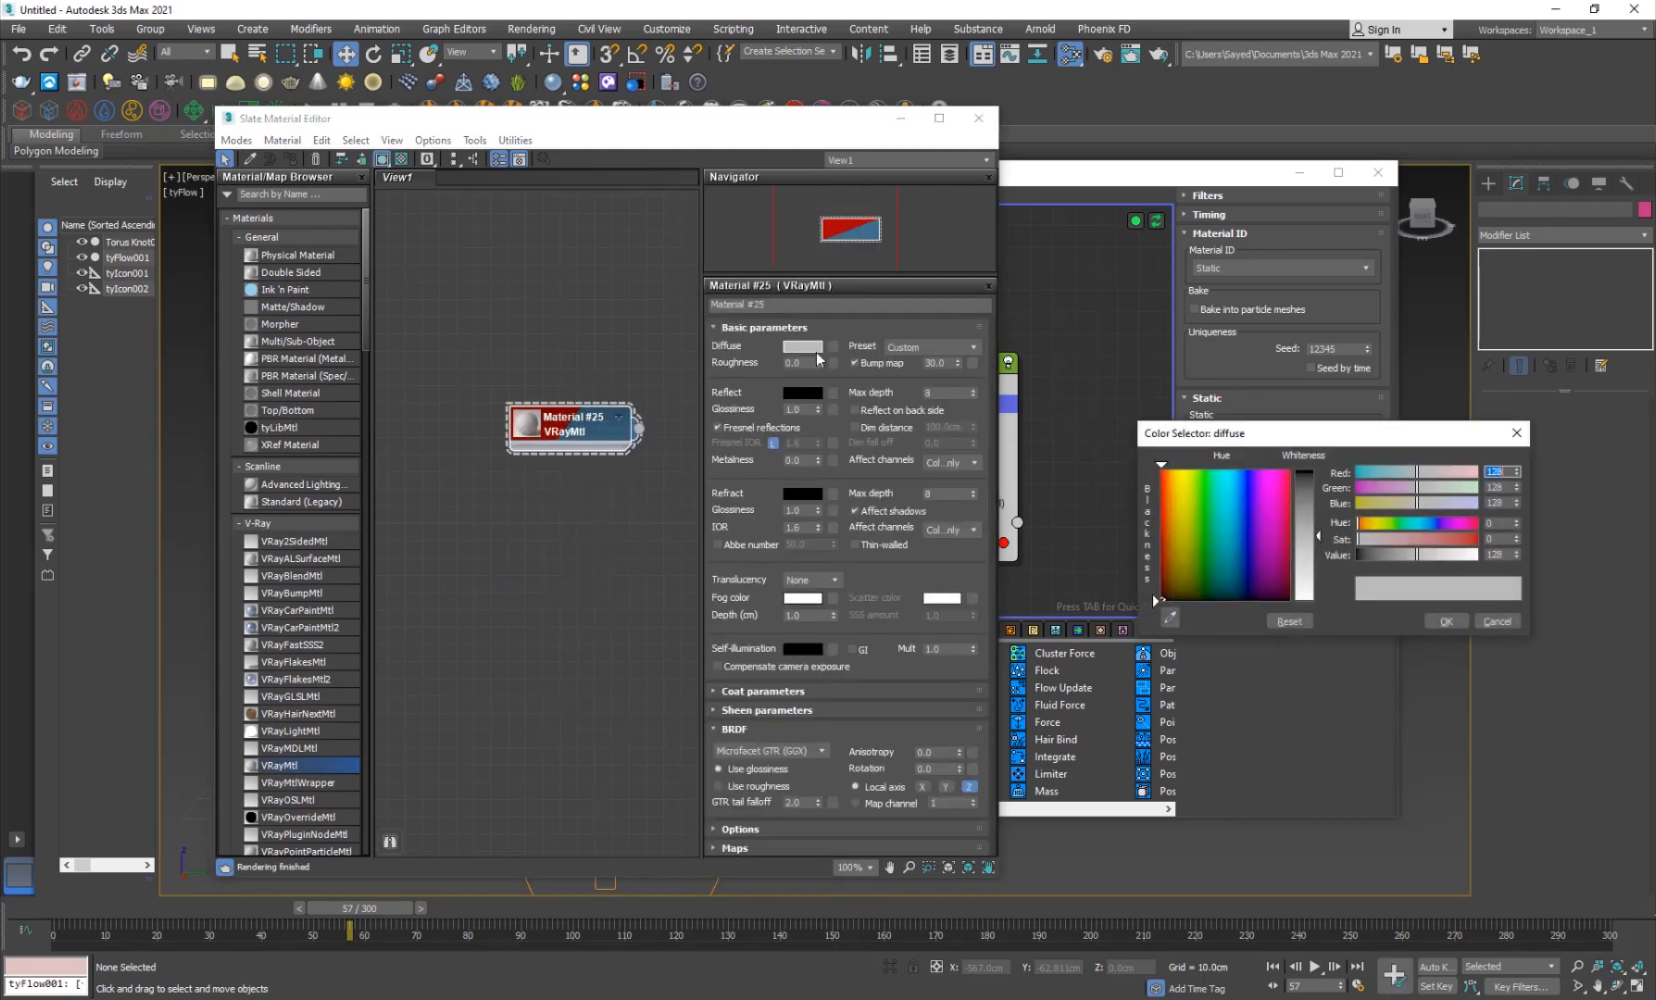
{"action": "left_click", "coordinate": [1287, 472]}
{"action": "left_click_drag", "start_coordinate": [1316, 536], "coordinate": [1313, 470]}
{"action": "left_click", "coordinate": [1447, 621]}
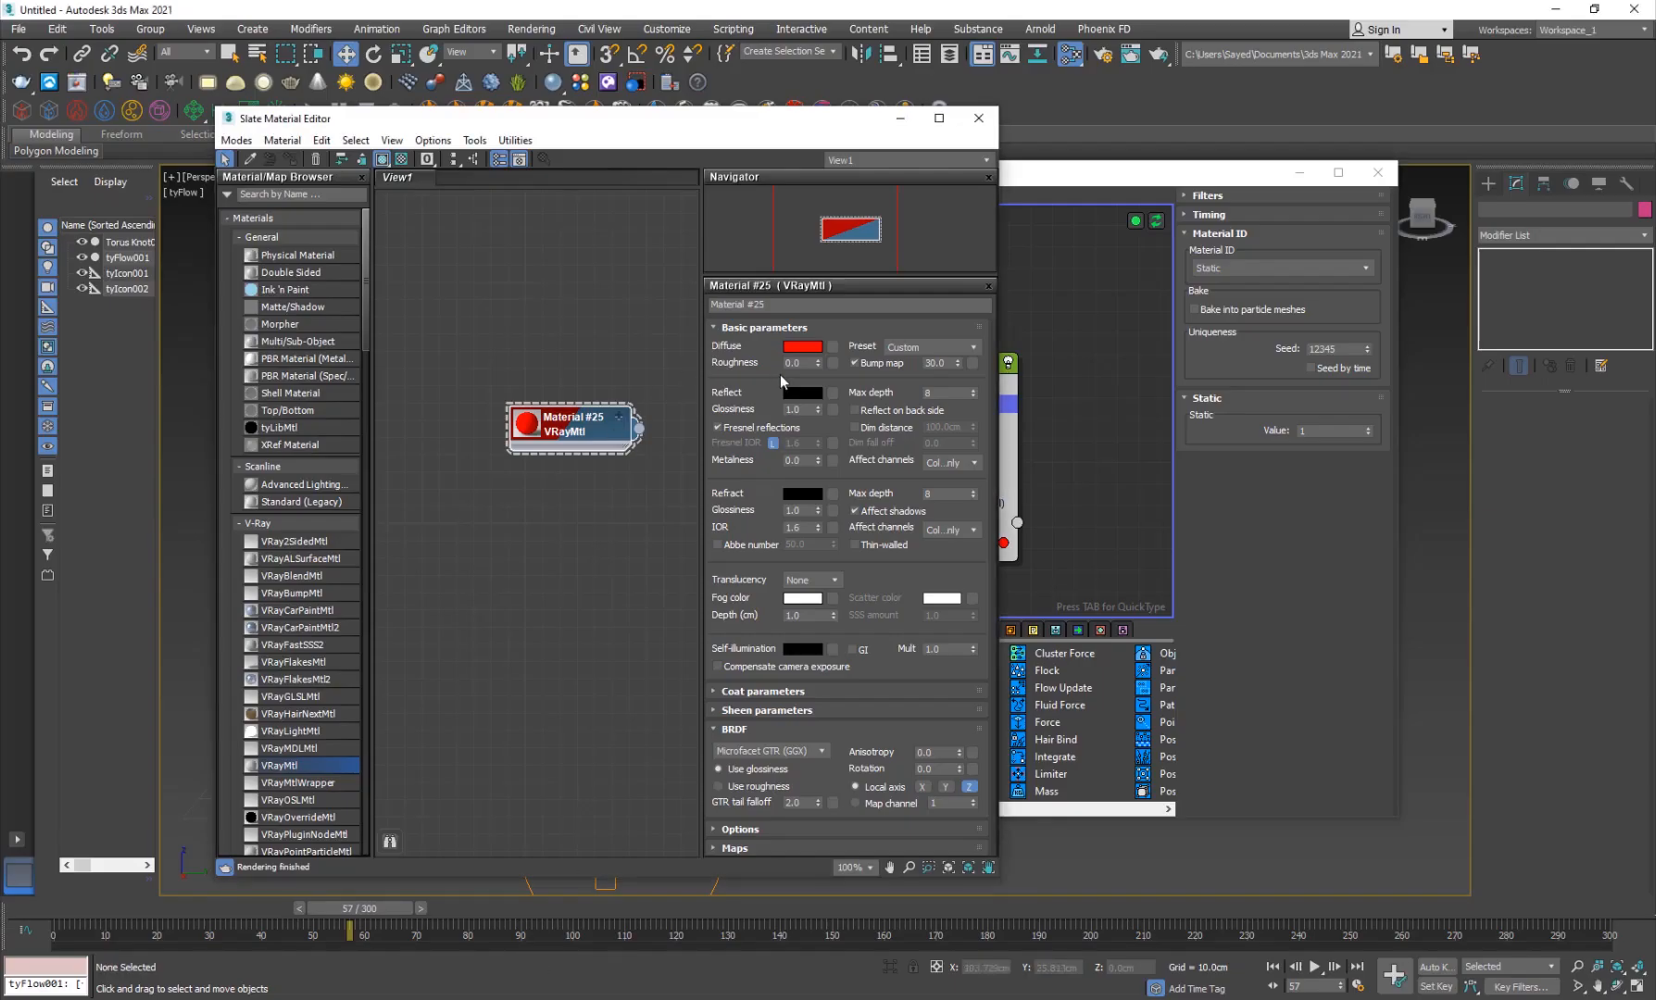
Step: Give the red VRayMtl a mid-grey reflection colour and a reflection glossiness of 0.91
{"action": "left_click", "coordinate": [809, 389]}
{"action": "left_click_drag", "start_coordinate": [1304, 493], "coordinate": [1304, 508]}
{"action": "left_click", "coordinate": [1446, 621]}
{"action": "left_click_drag", "start_coordinate": [821, 410], "coordinate": [821, 432]}
Step: Duplicate the red VRayMtl below the original and set the copy's diffuse colour to blue (0, 82, 174)
{"action": "left_click_drag", "start_coordinate": [562, 431], "coordinate": [543, 516], "text": "shift"}
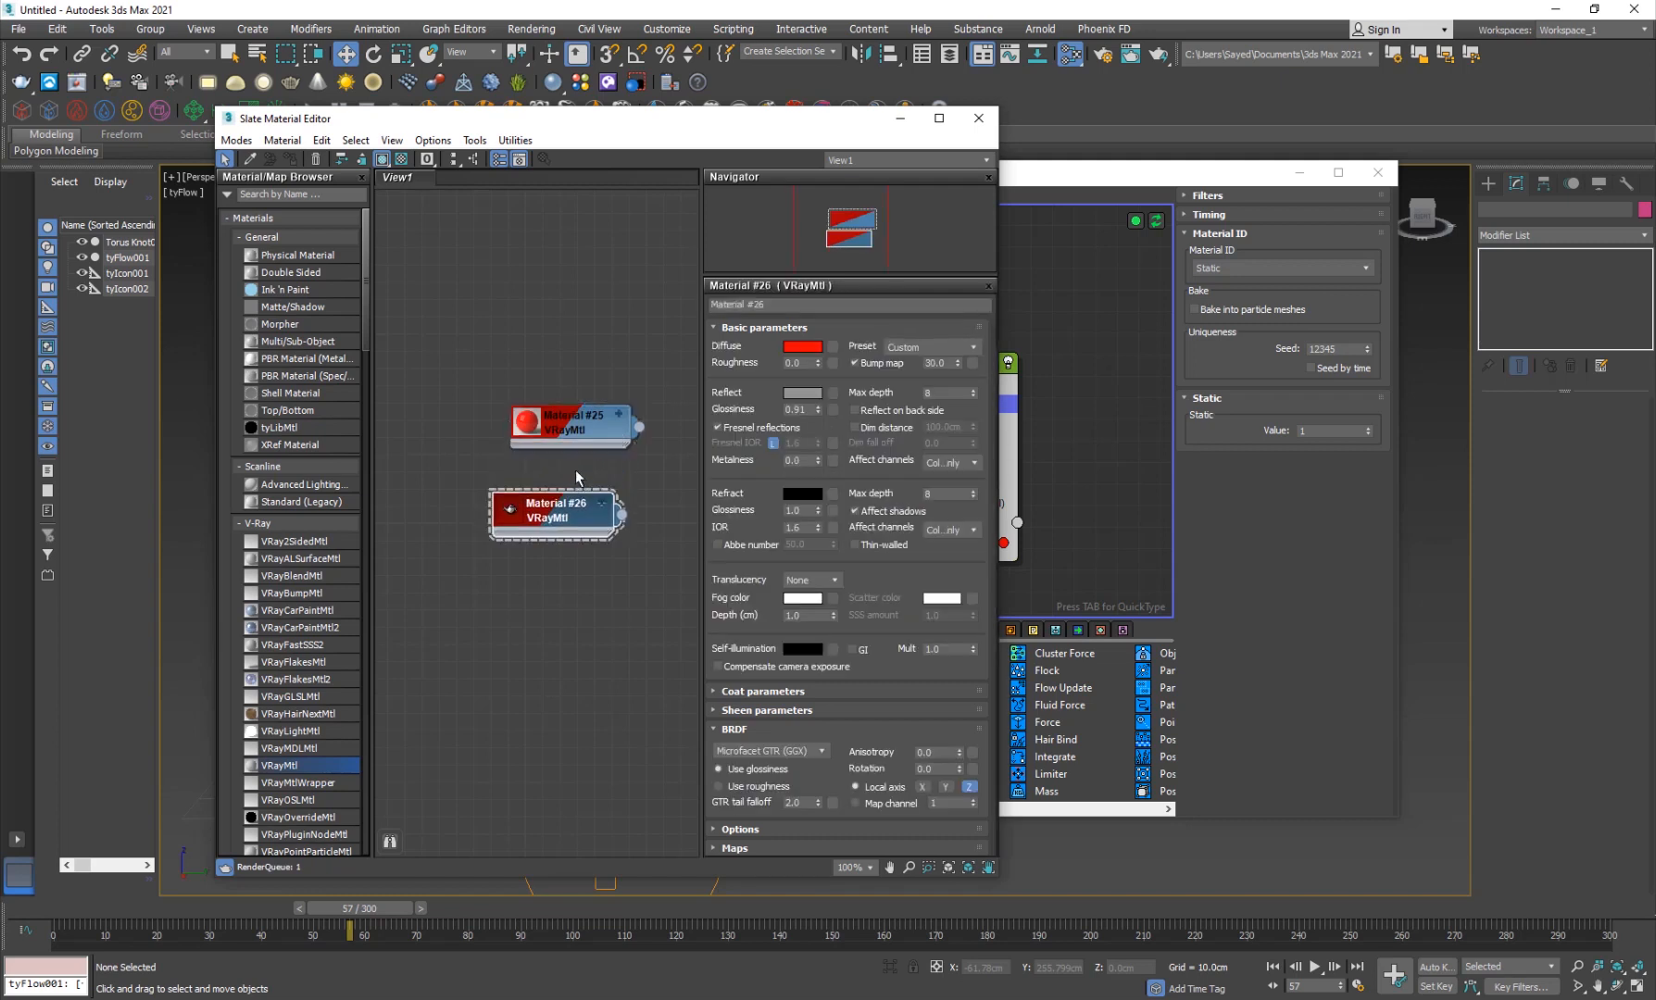
{"action": "left_click", "coordinate": [801, 349]}
{"action": "left_click", "coordinate": [1237, 511]}
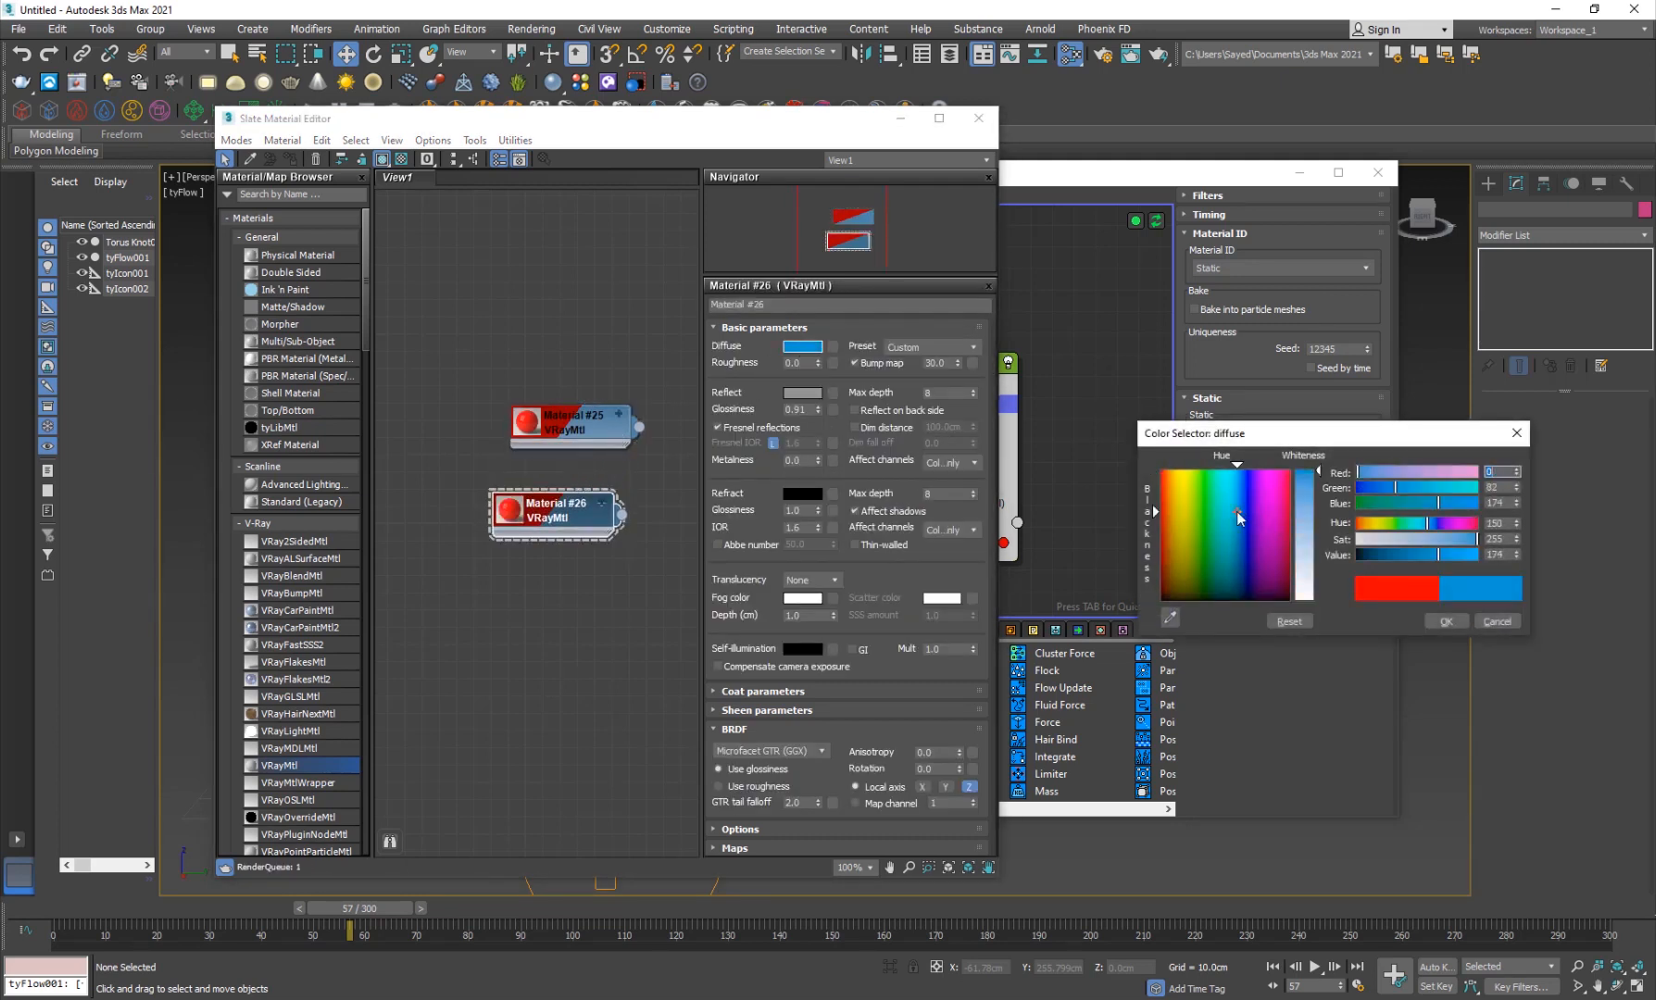
{"action": "left_click", "coordinate": [1460, 623]}
Step: Duplicate the blue VRayMtl below it and set the copy's diffuse colour to orange-yellow
{"action": "left_click_drag", "start_coordinate": [546, 528], "coordinate": [598, 595], "text": "shift"}
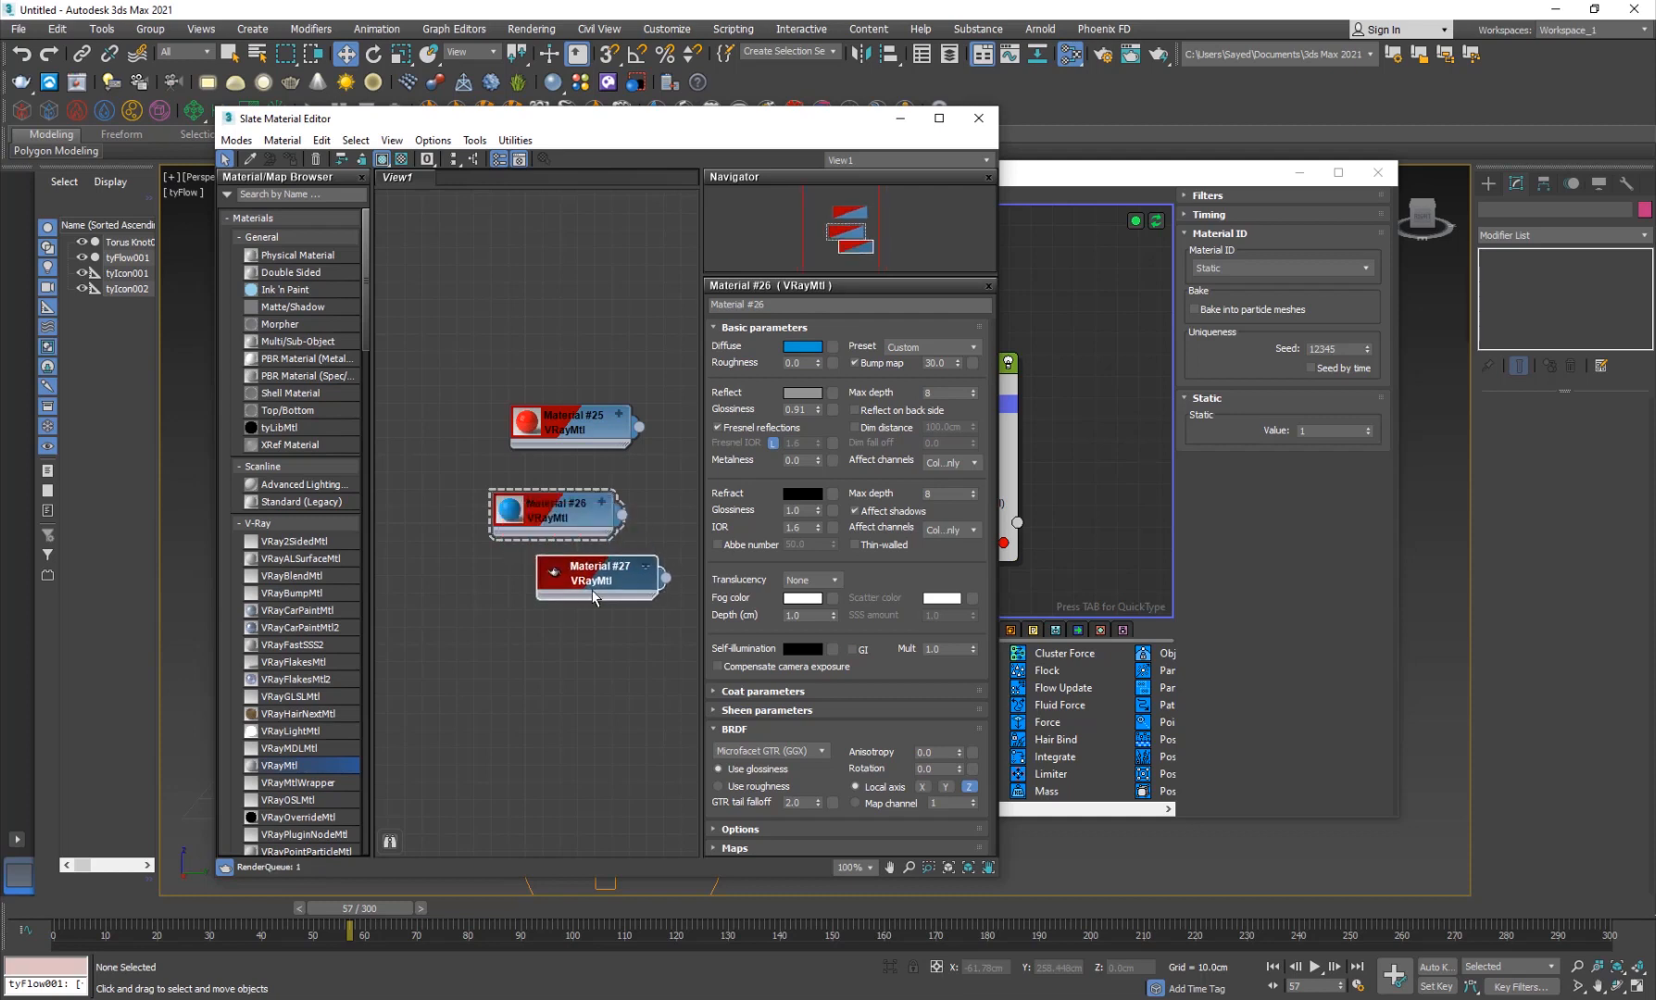
{"action": "left_click", "coordinate": [801, 349]}
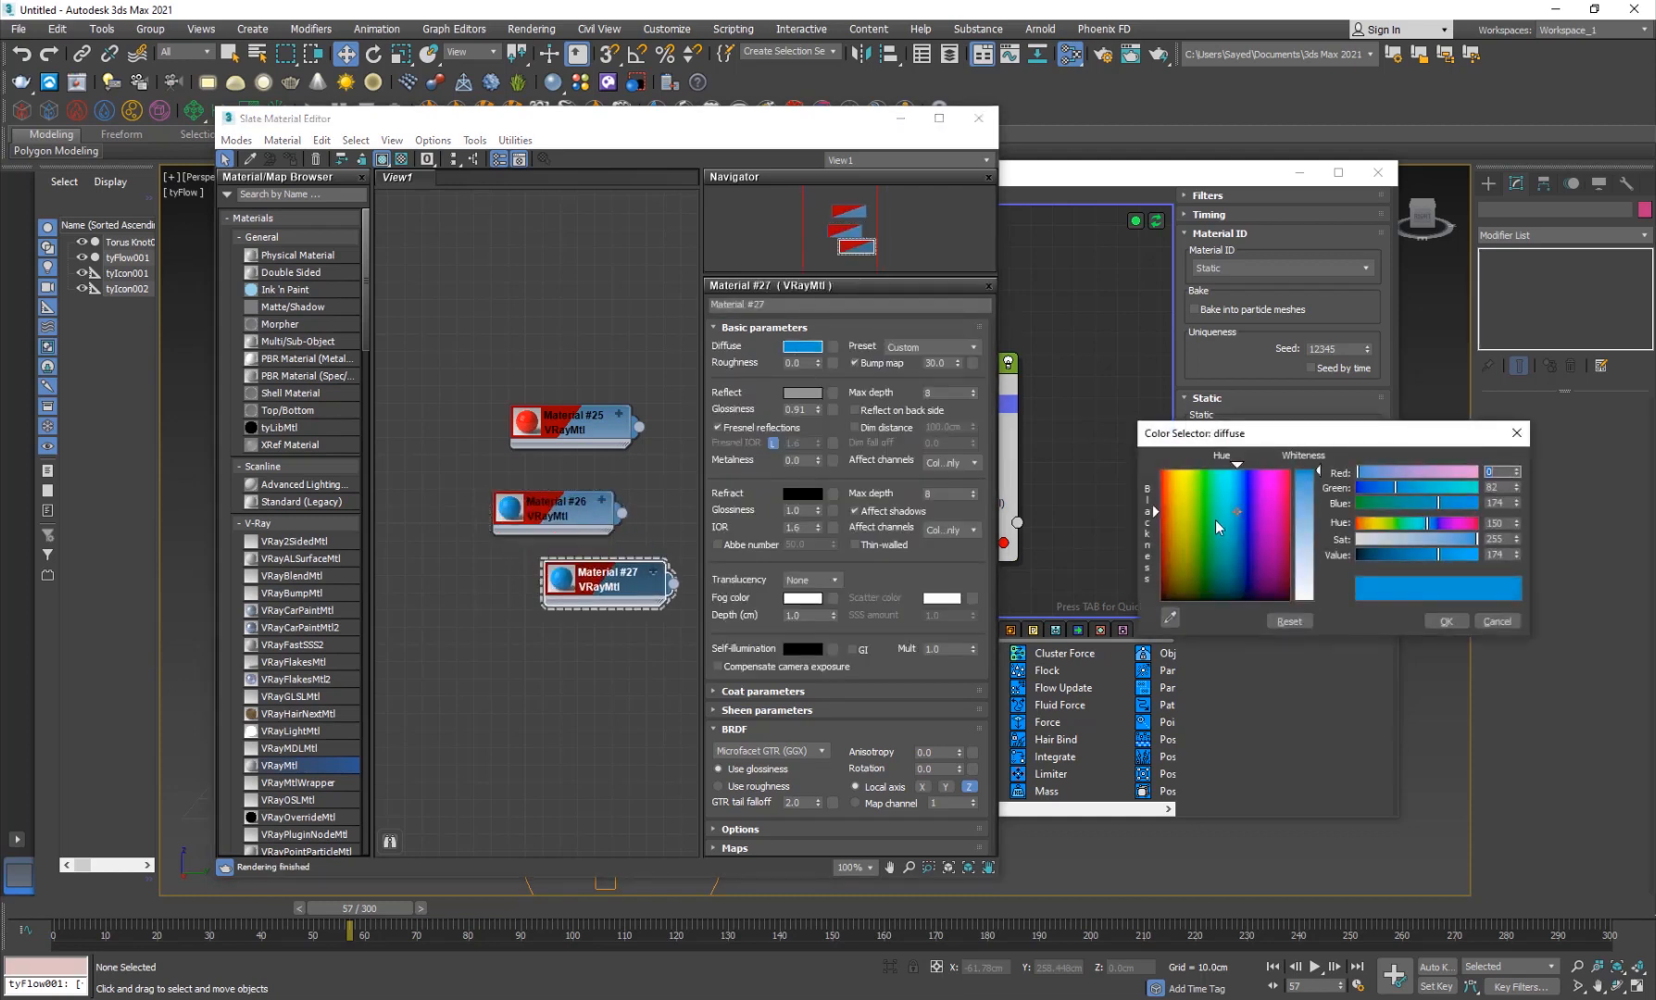
{"action": "left_click", "coordinate": [1174, 493]}
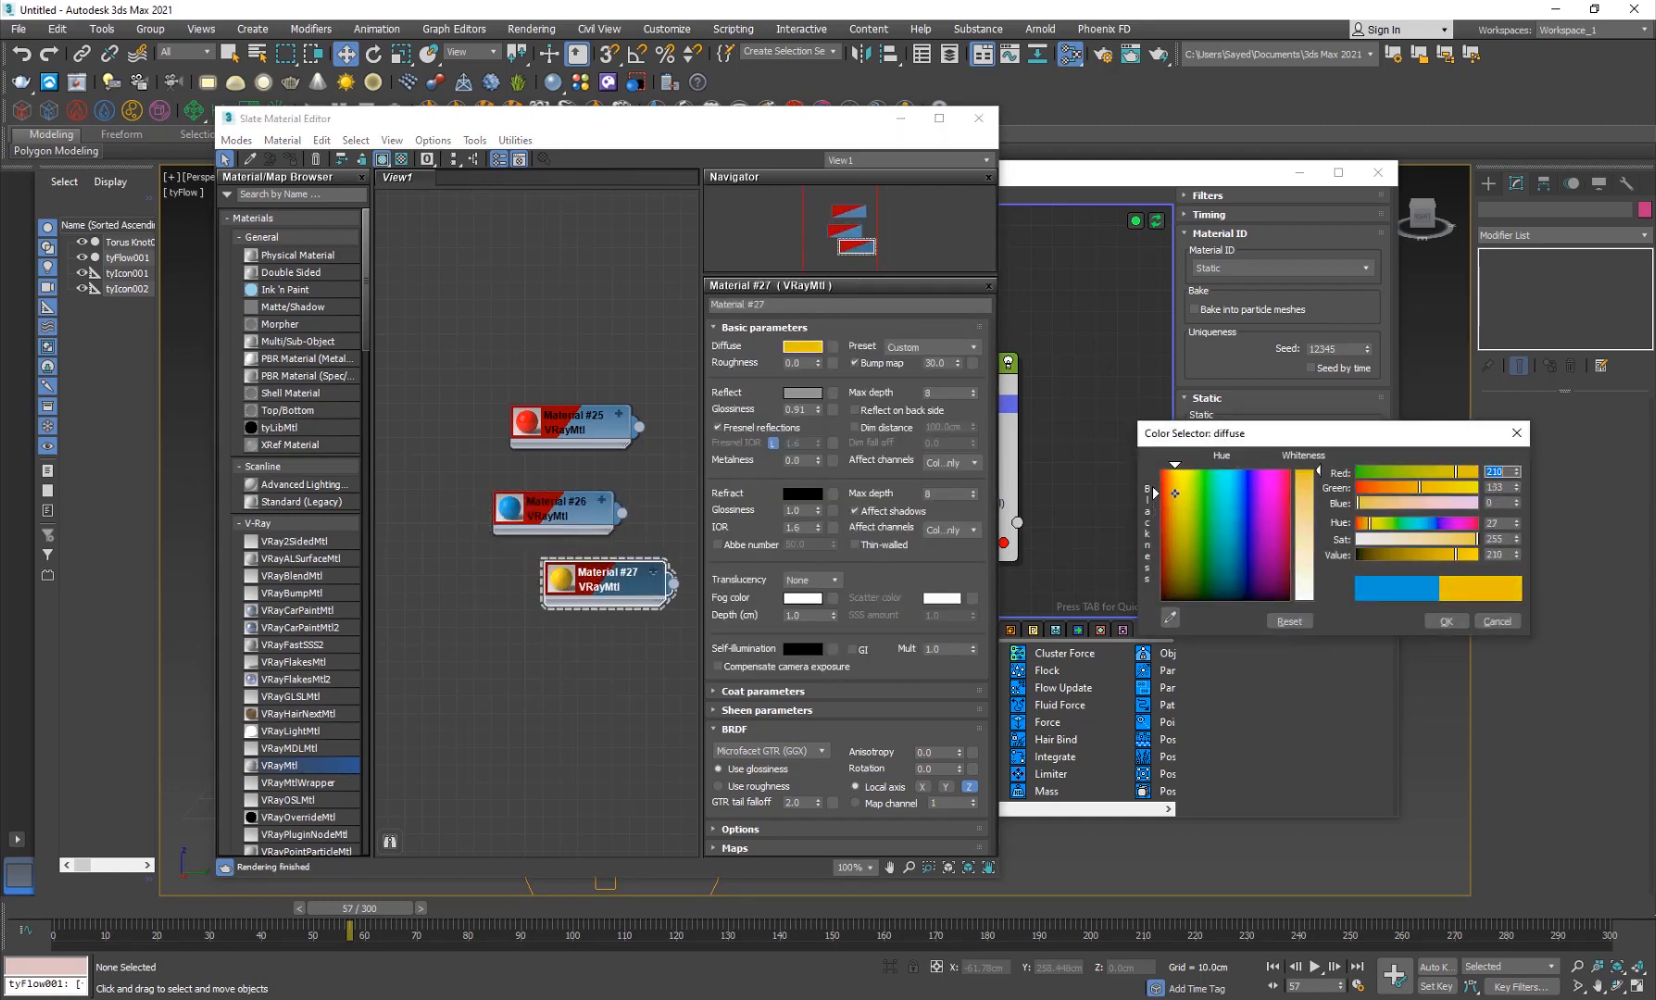
{"action": "left_click_drag", "start_coordinate": [1174, 494], "coordinate": [1173, 492]}
{"action": "left_click", "coordinate": [1445, 621]}
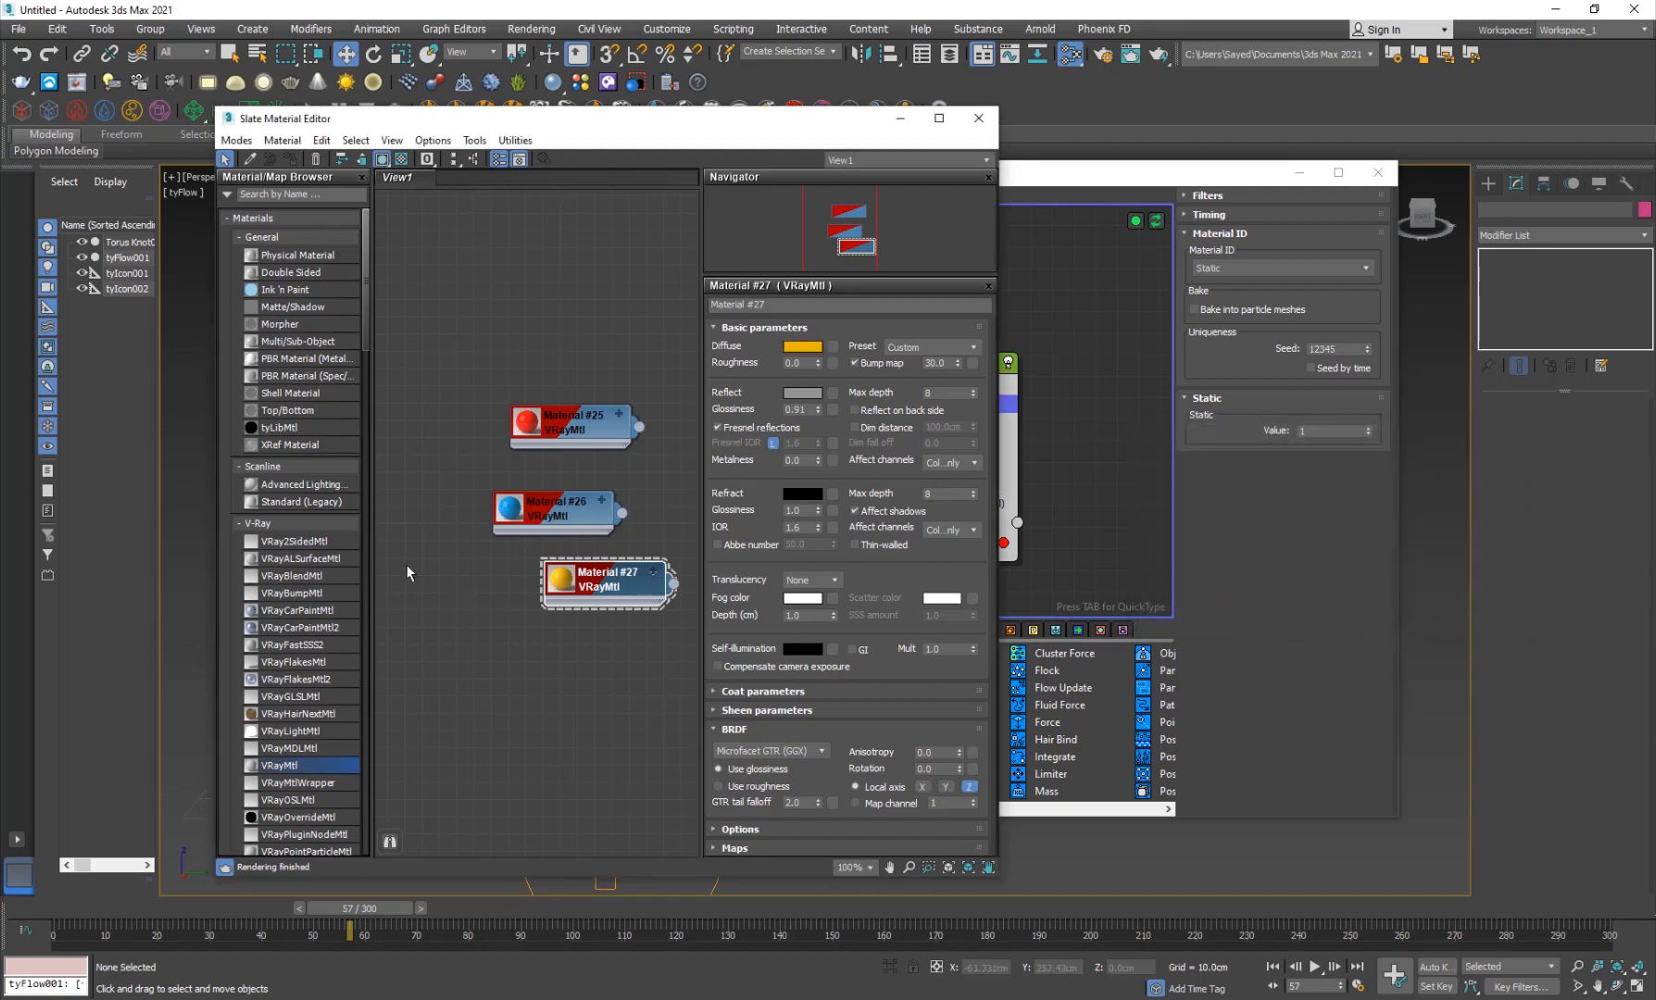
Step: Add a Multi/Sub-Object material and arrange the three VRayMtl nodes in a column in front of its inputs
{"action": "middle_click_drag", "start_coordinate": [476, 576], "coordinate": [493, 599]}
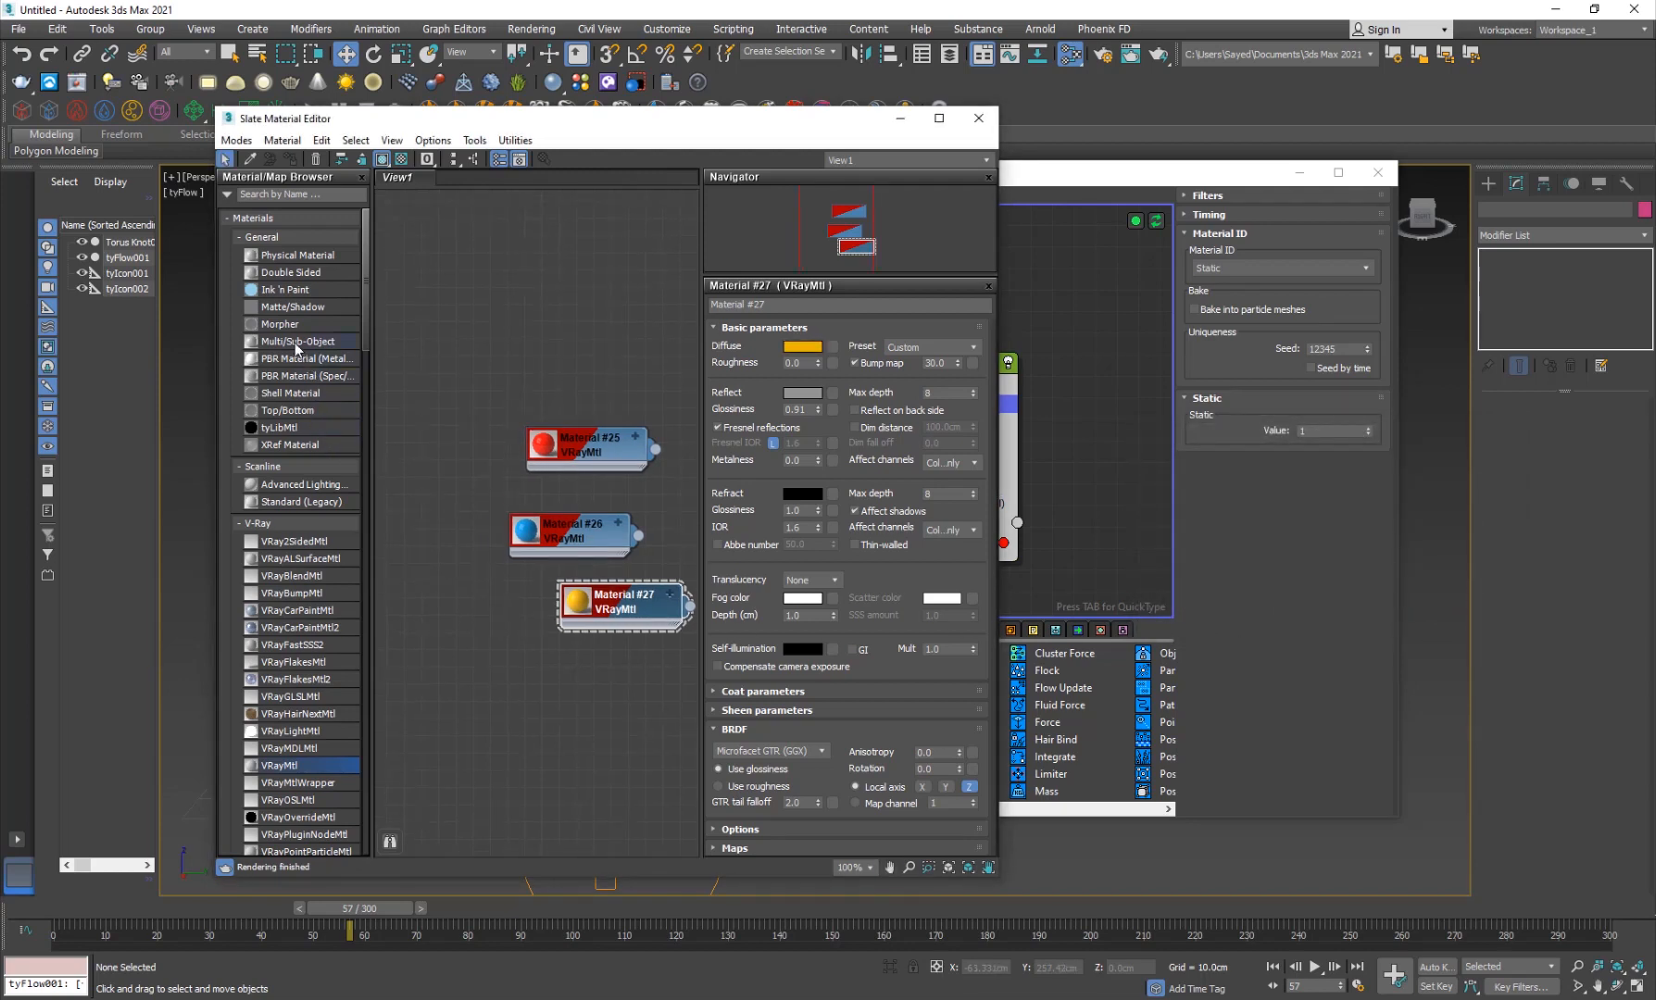
{"action": "left_click_drag", "start_coordinate": [296, 344], "coordinate": [433, 322]}
{"action": "left_click_drag", "start_coordinate": [592, 441], "coordinate": [626, 423]}
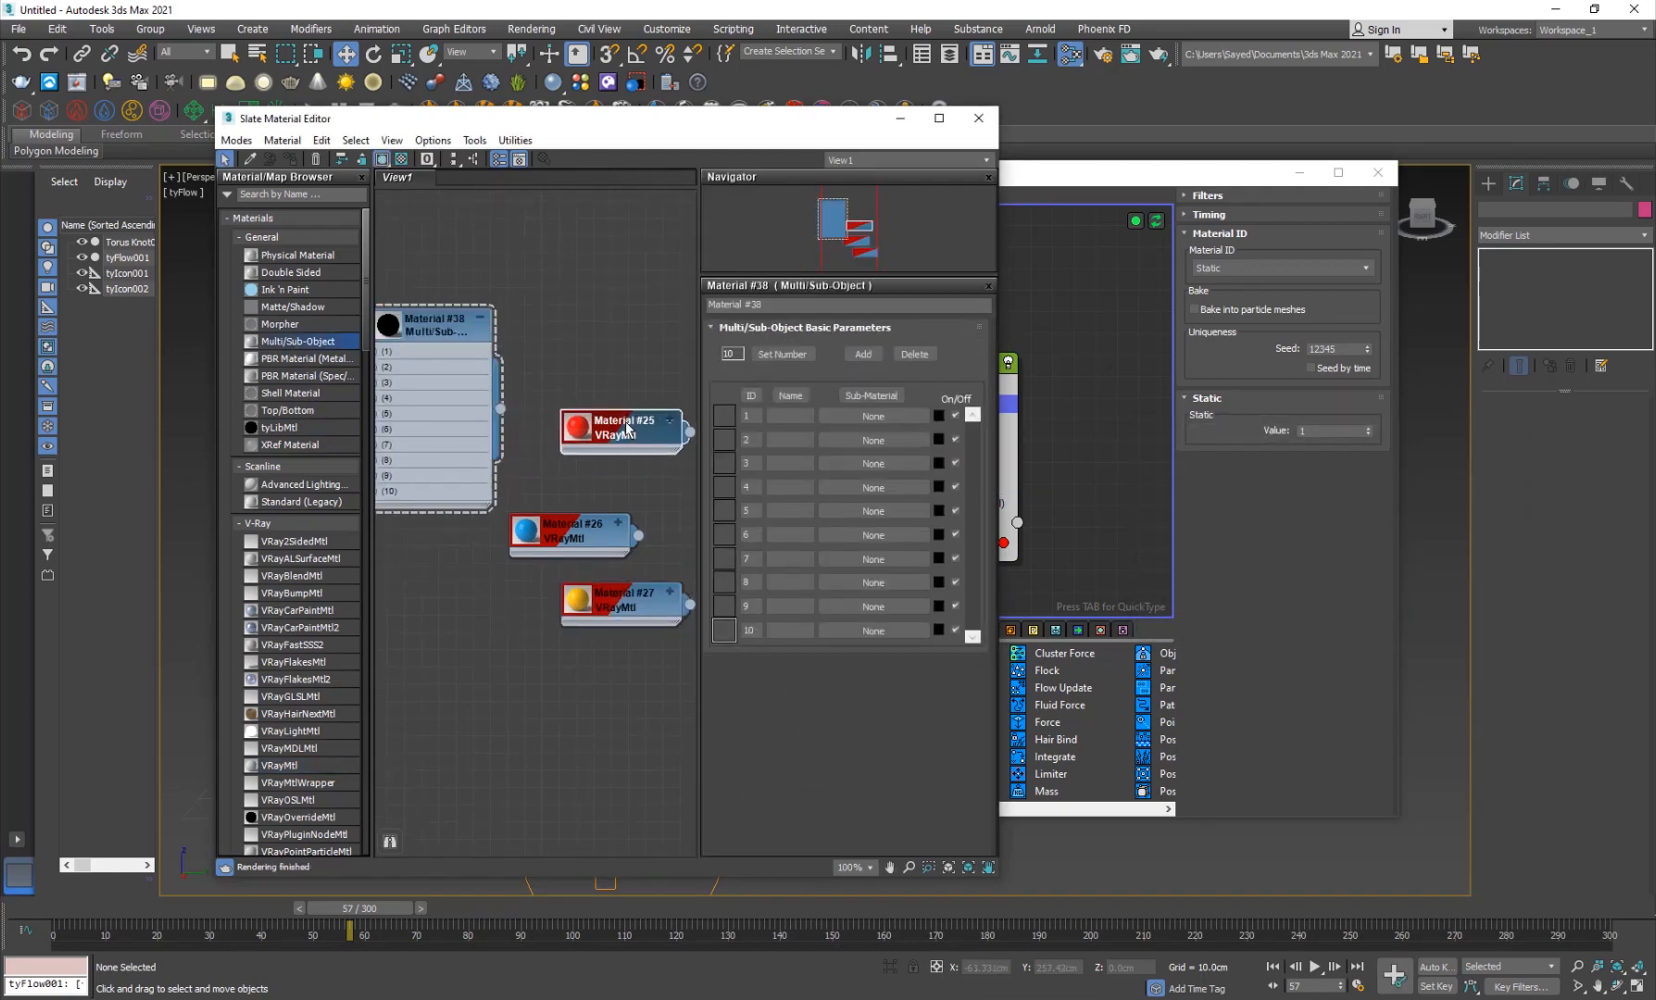
{"action": "left_click_drag", "start_coordinate": [570, 528], "coordinate": [621, 510]}
{"action": "left_click_drag", "start_coordinate": [620, 604], "coordinate": [619, 587]}
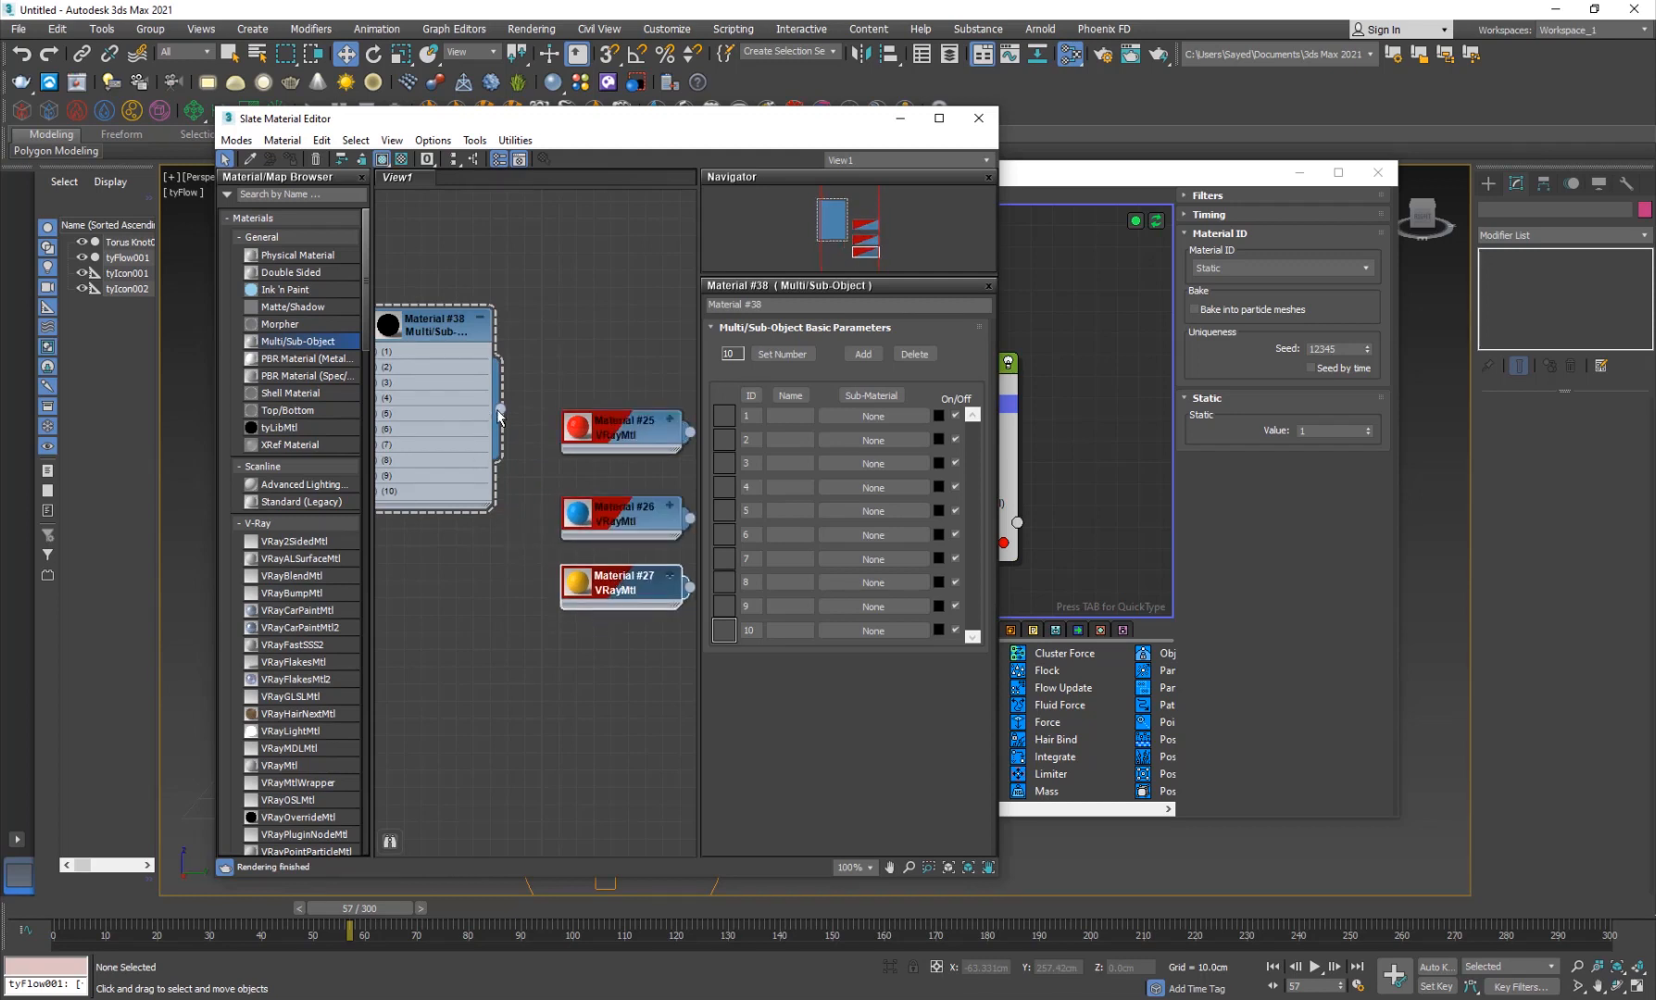
{"action": "left_click_drag", "start_coordinate": [416, 333], "coordinate": [554, 283]}
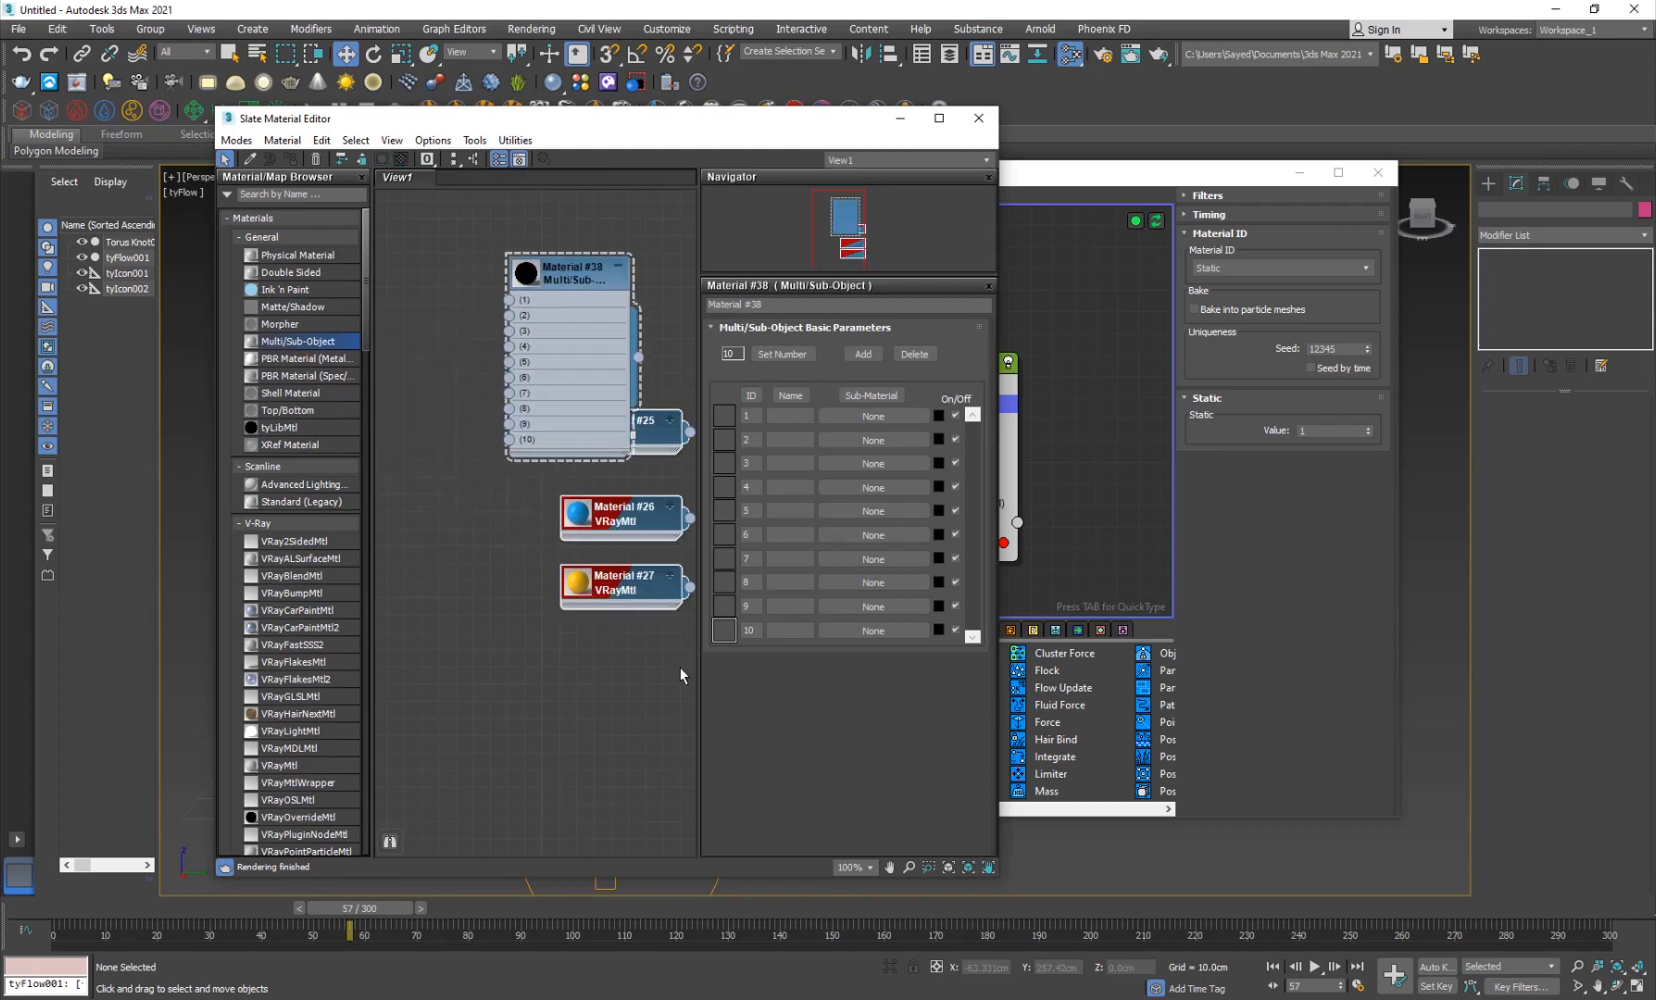
{"action": "left_click_drag", "start_coordinate": [646, 521], "coordinate": [438, 435]}
{"action": "middle_click_drag", "start_coordinate": [472, 663], "coordinate": [530, 708]}
{"action": "left_click_drag", "start_coordinate": [627, 322], "coordinate": [629, 376]}
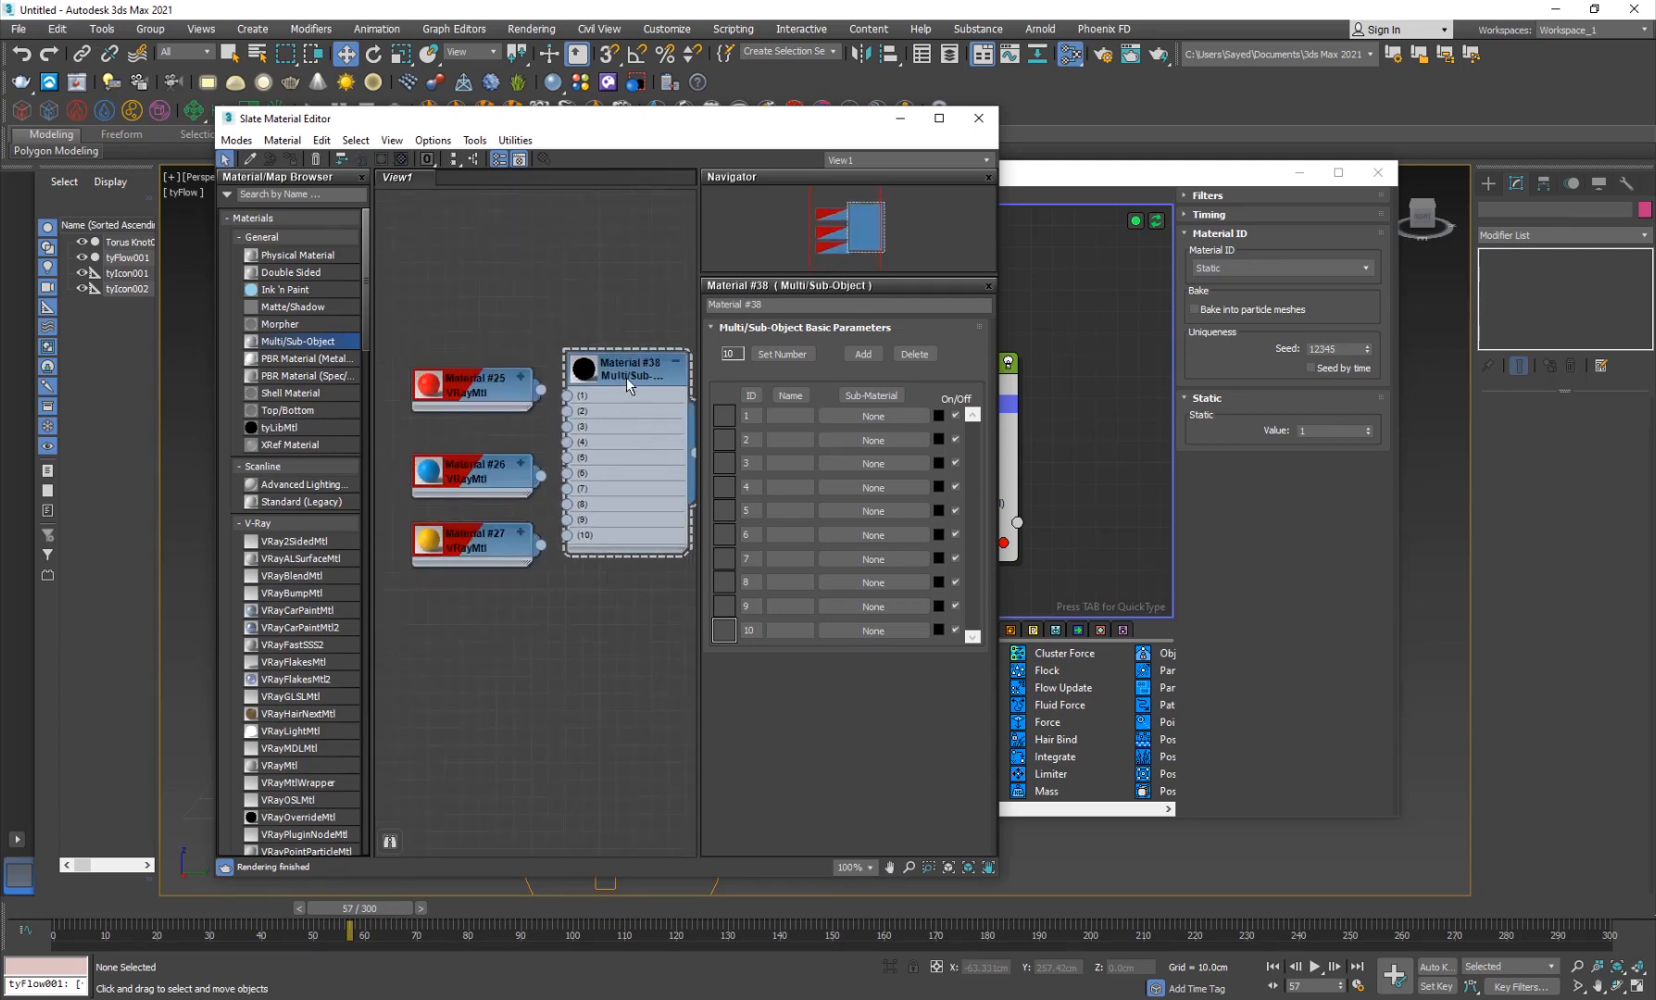
Step: Set the Multi/Sub-Object to 3 materials and connect the red, blue and yellow materials to slots 1, 2 and 3
{"action": "left_click", "coordinate": [783, 354]}
{"action": "type", "text": "3"}
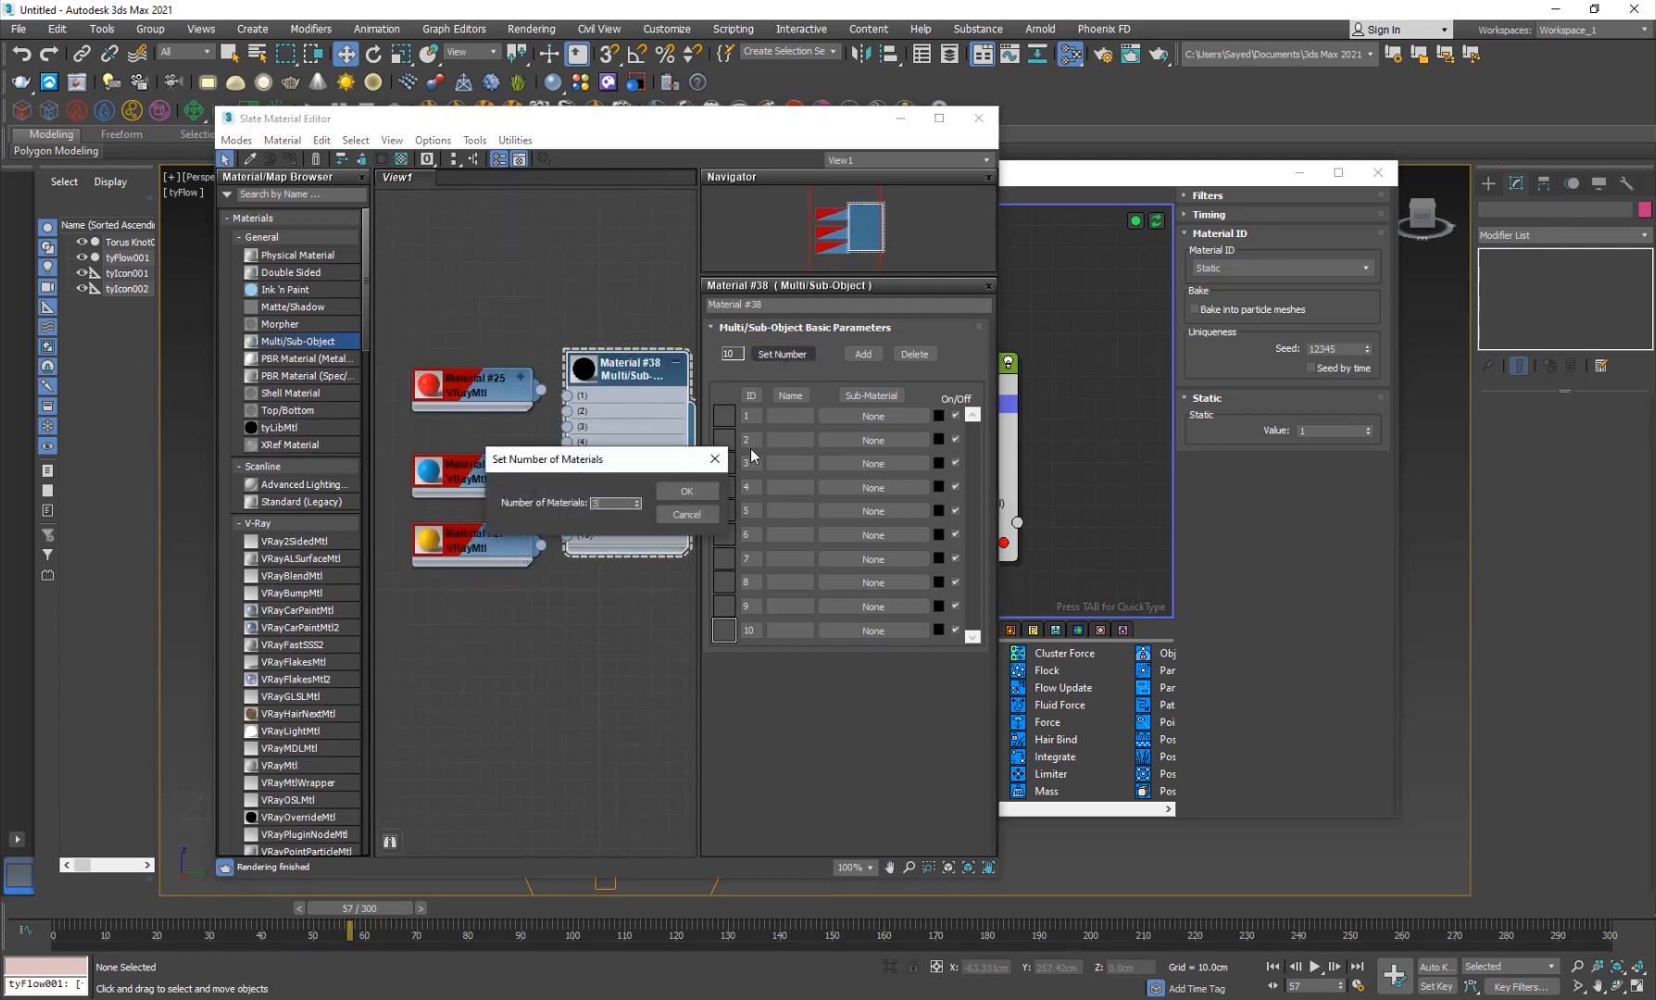
{"action": "left_click", "coordinate": [686, 490]}
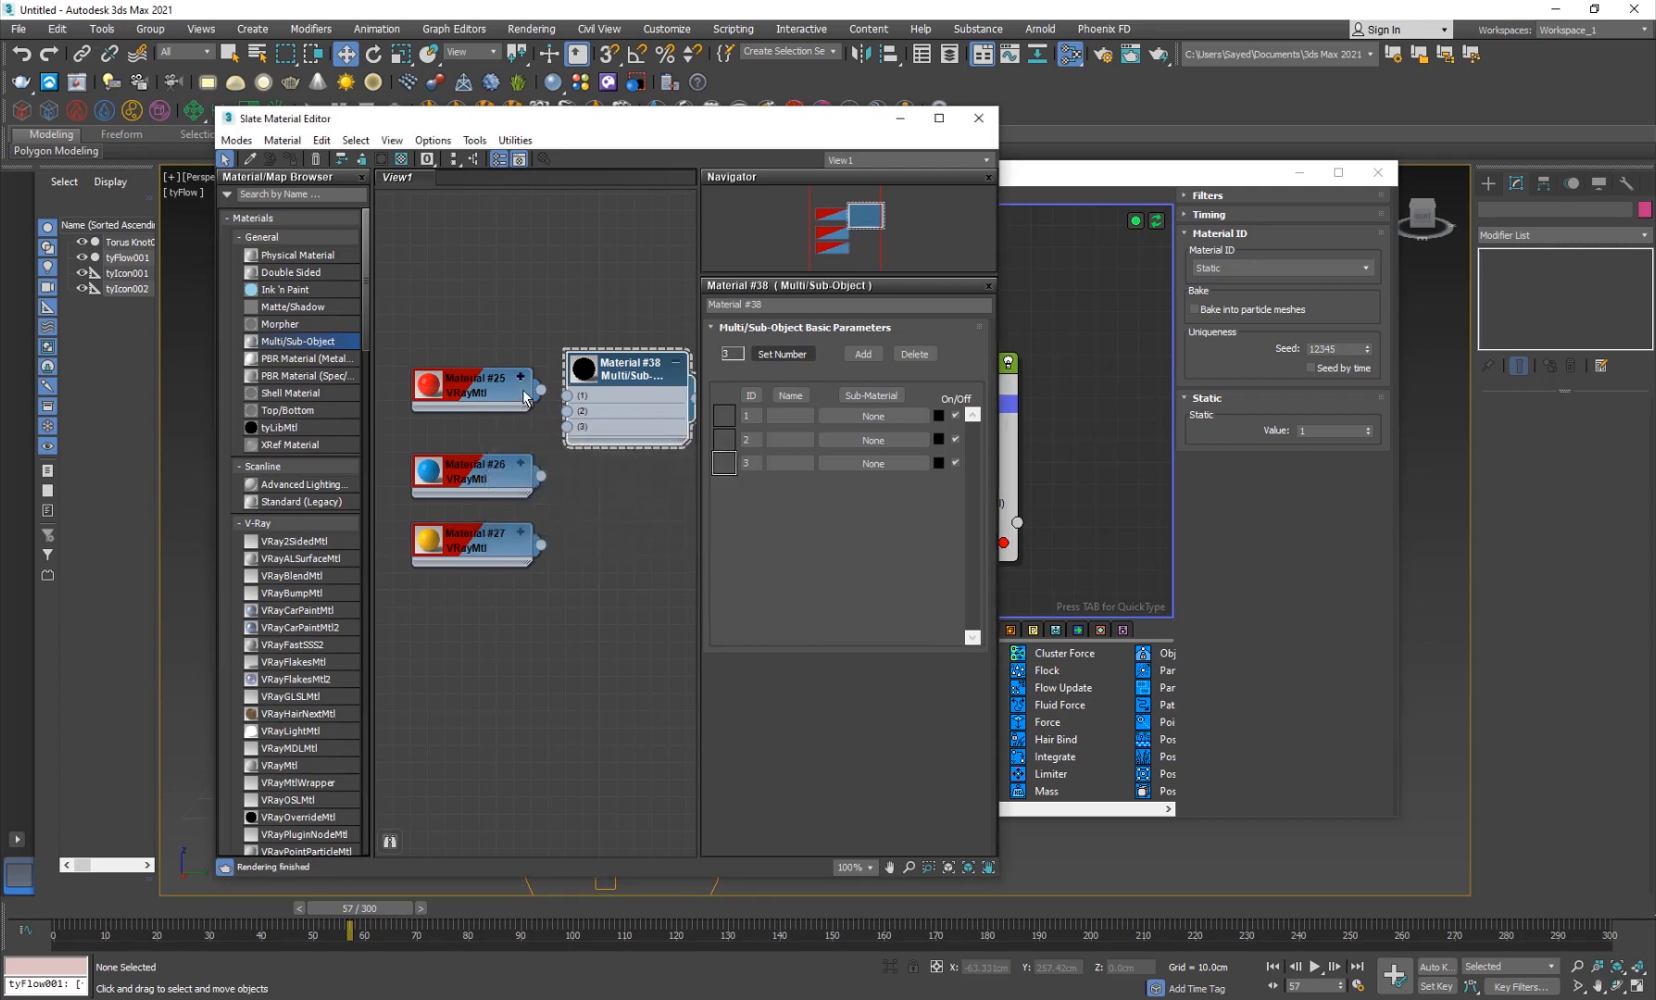
{"action": "left_click_drag", "start_coordinate": [540, 390], "coordinate": [567, 395]}
{"action": "left_click_drag", "start_coordinate": [541, 476], "coordinate": [567, 410]}
{"action": "left_click_drag", "start_coordinate": [541, 543], "coordinate": [566, 426]}
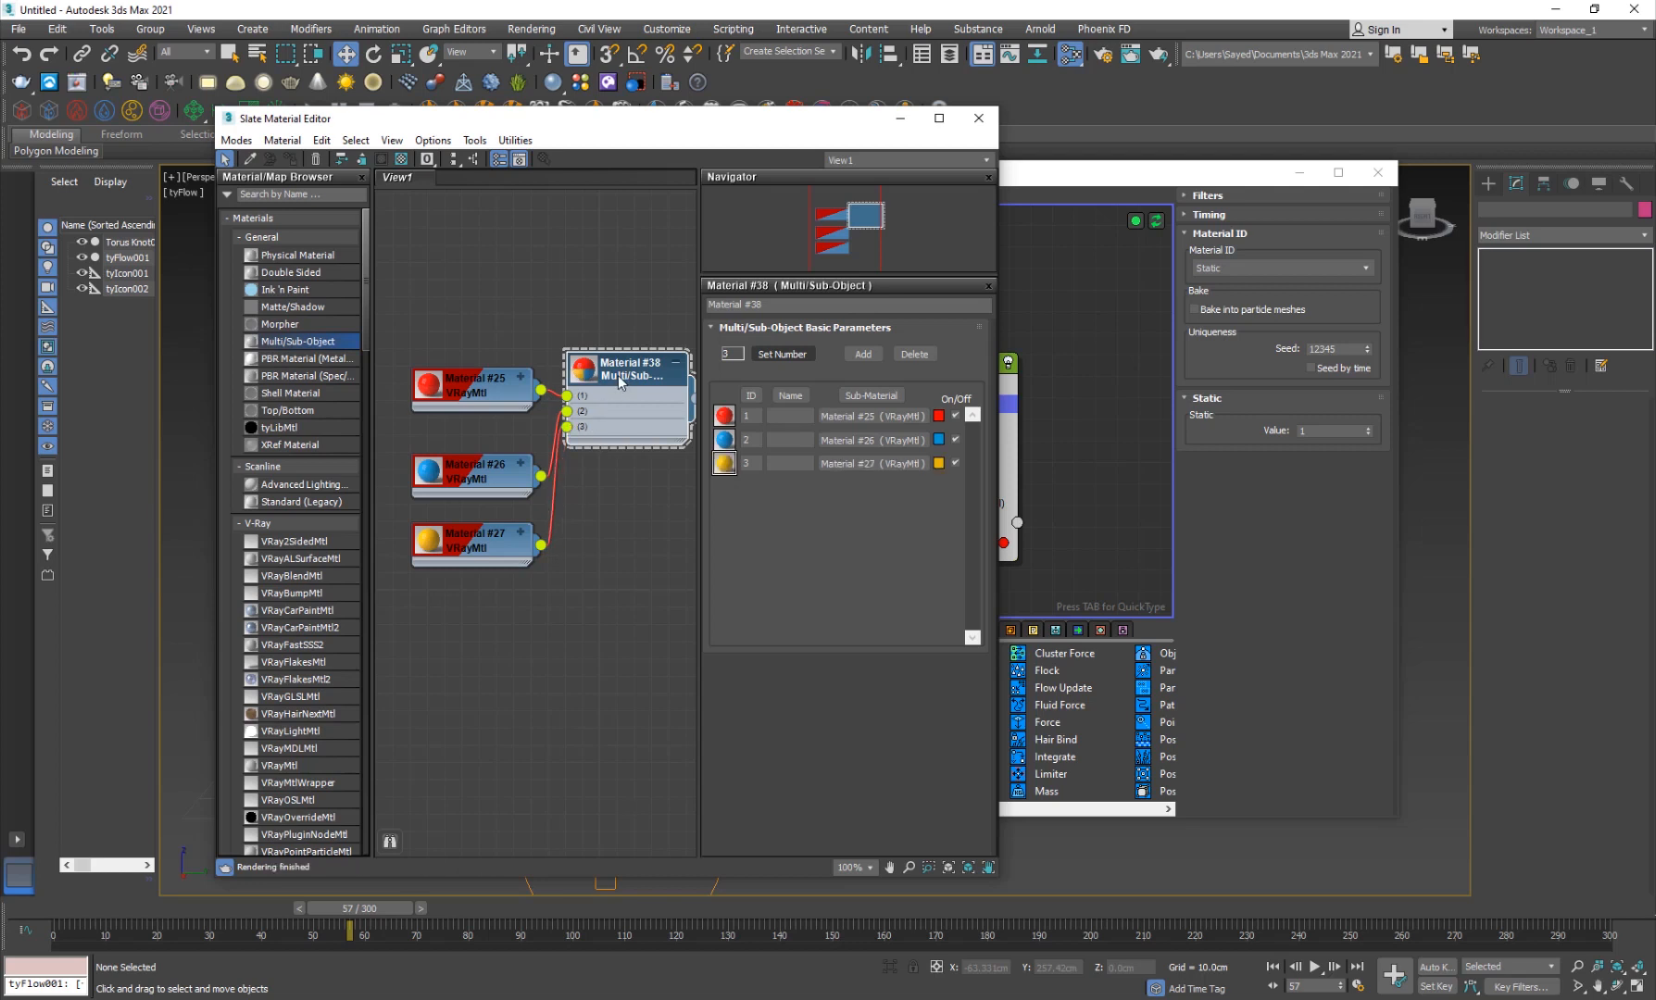
Step: Set the Material ID operator's assignment mode to Random
{"action": "left_click", "coordinate": [1249, 272]}
{"action": "left_click", "coordinate": [1213, 295]}
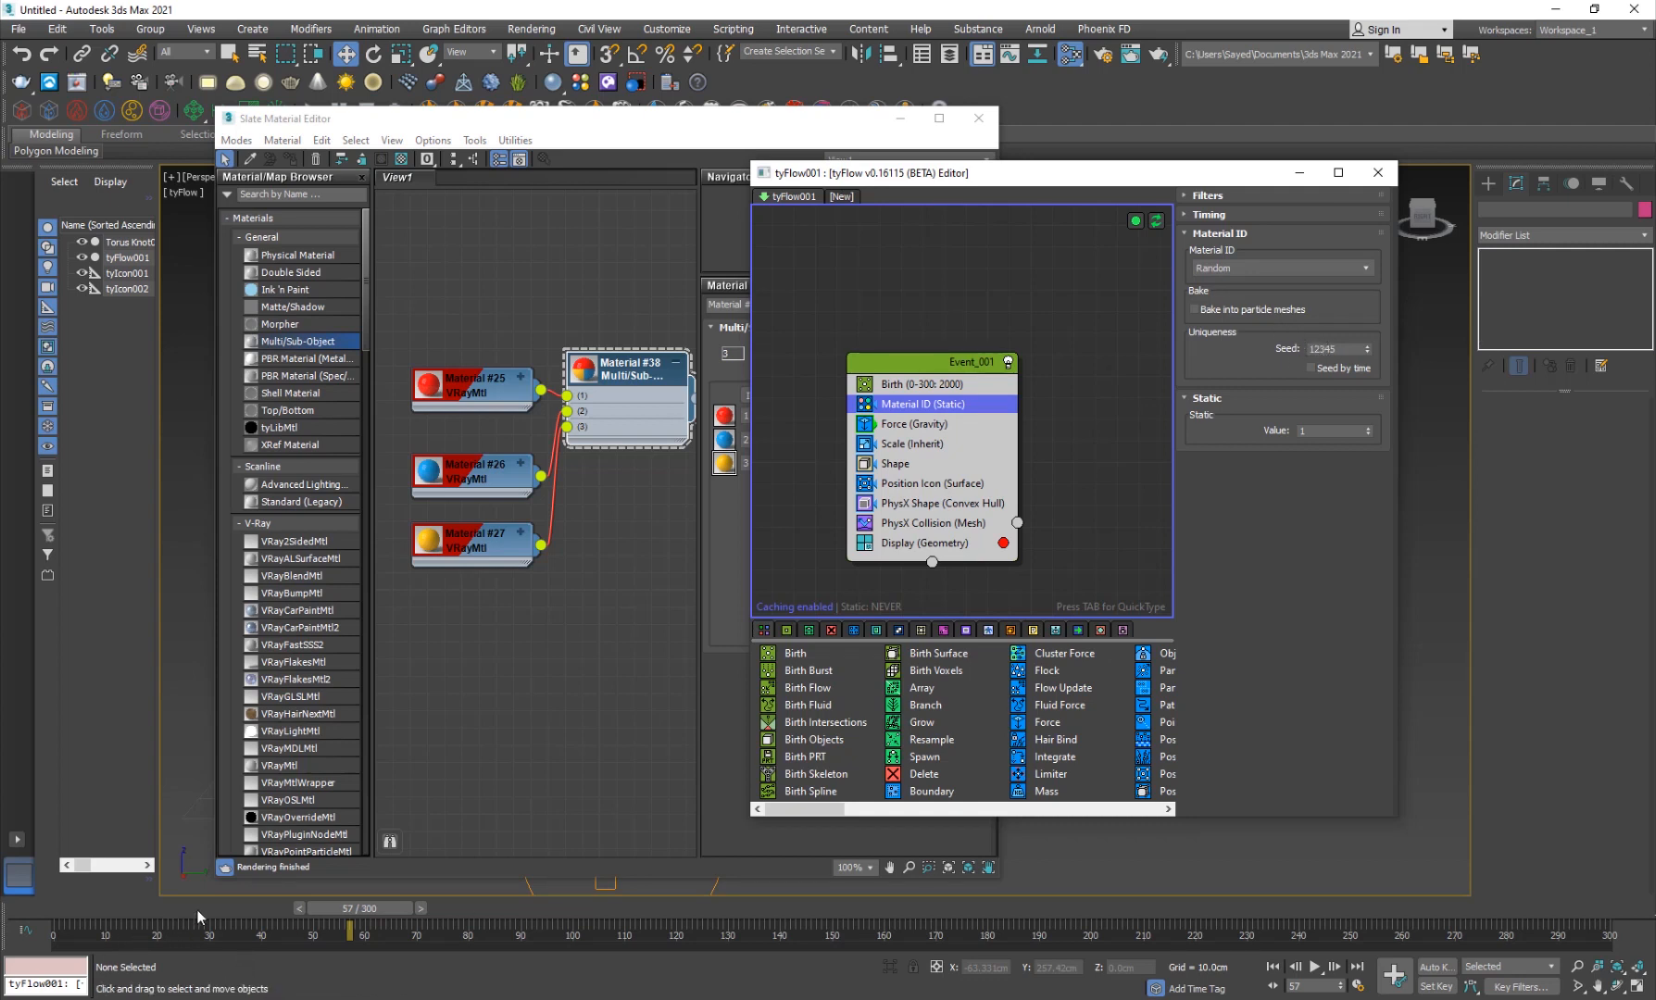
Step: Go to frame 21 and set the random Material ID range's maximum to 3
{"action": "left_click", "coordinate": [162, 925]}
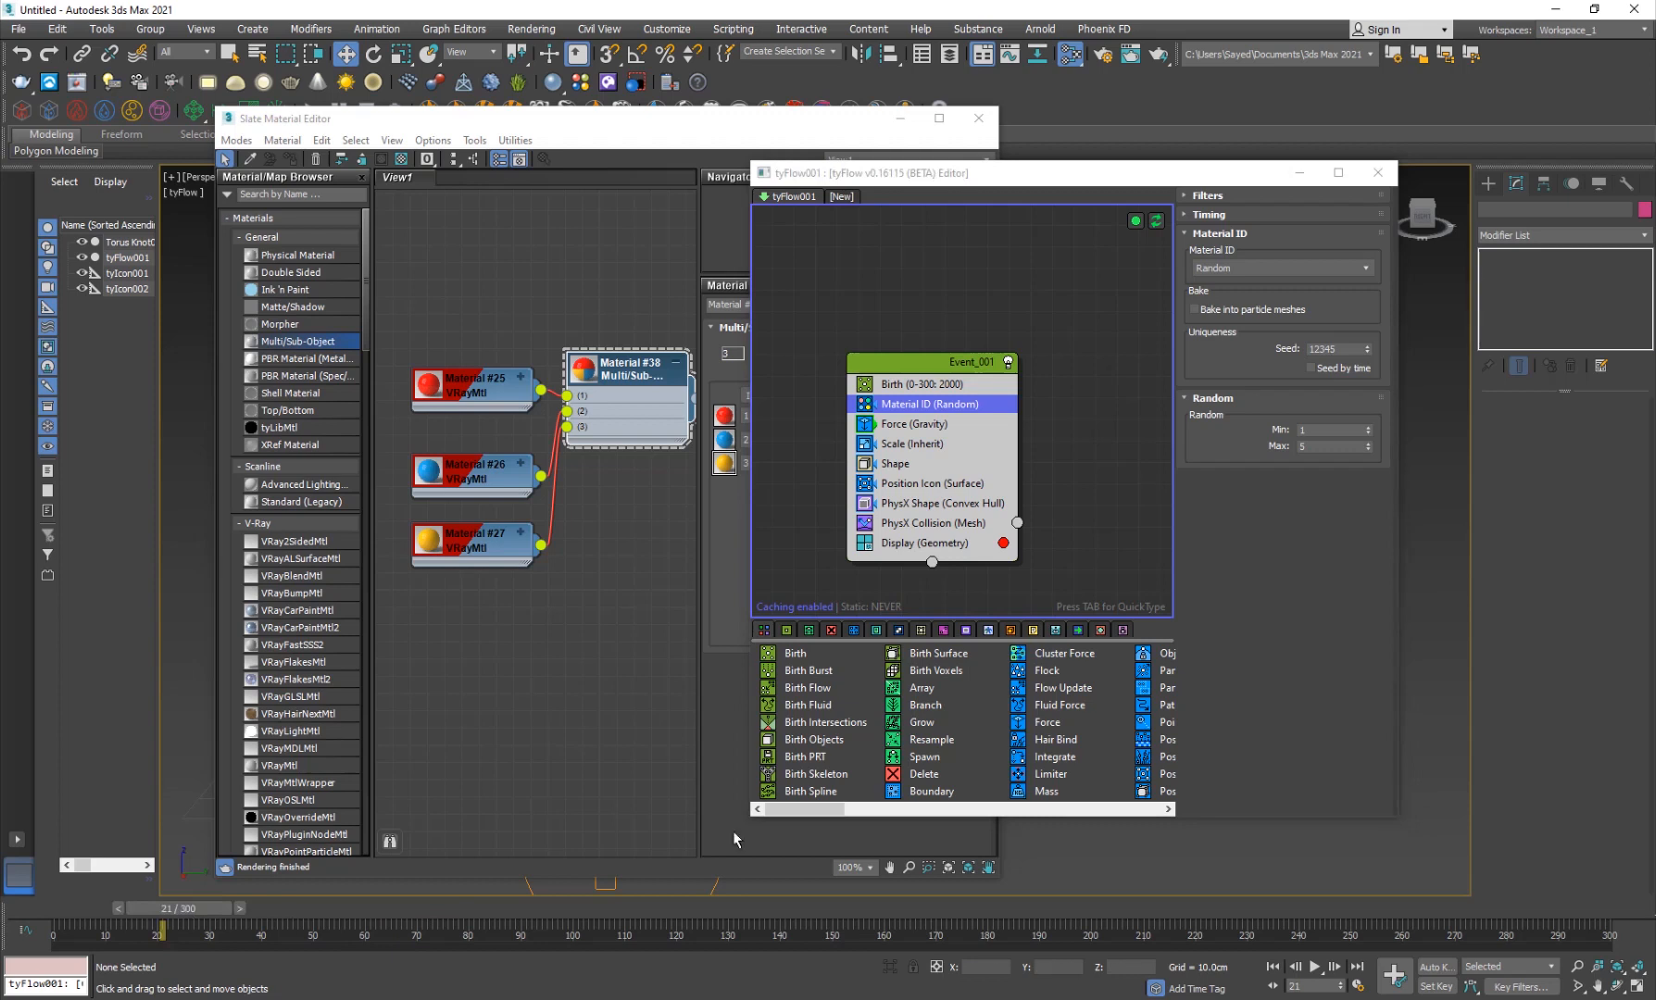
{"action": "double_click", "coordinate": [1324, 445]}
{"action": "type", "text": "3"}
{"action": "key", "text": "Return"}
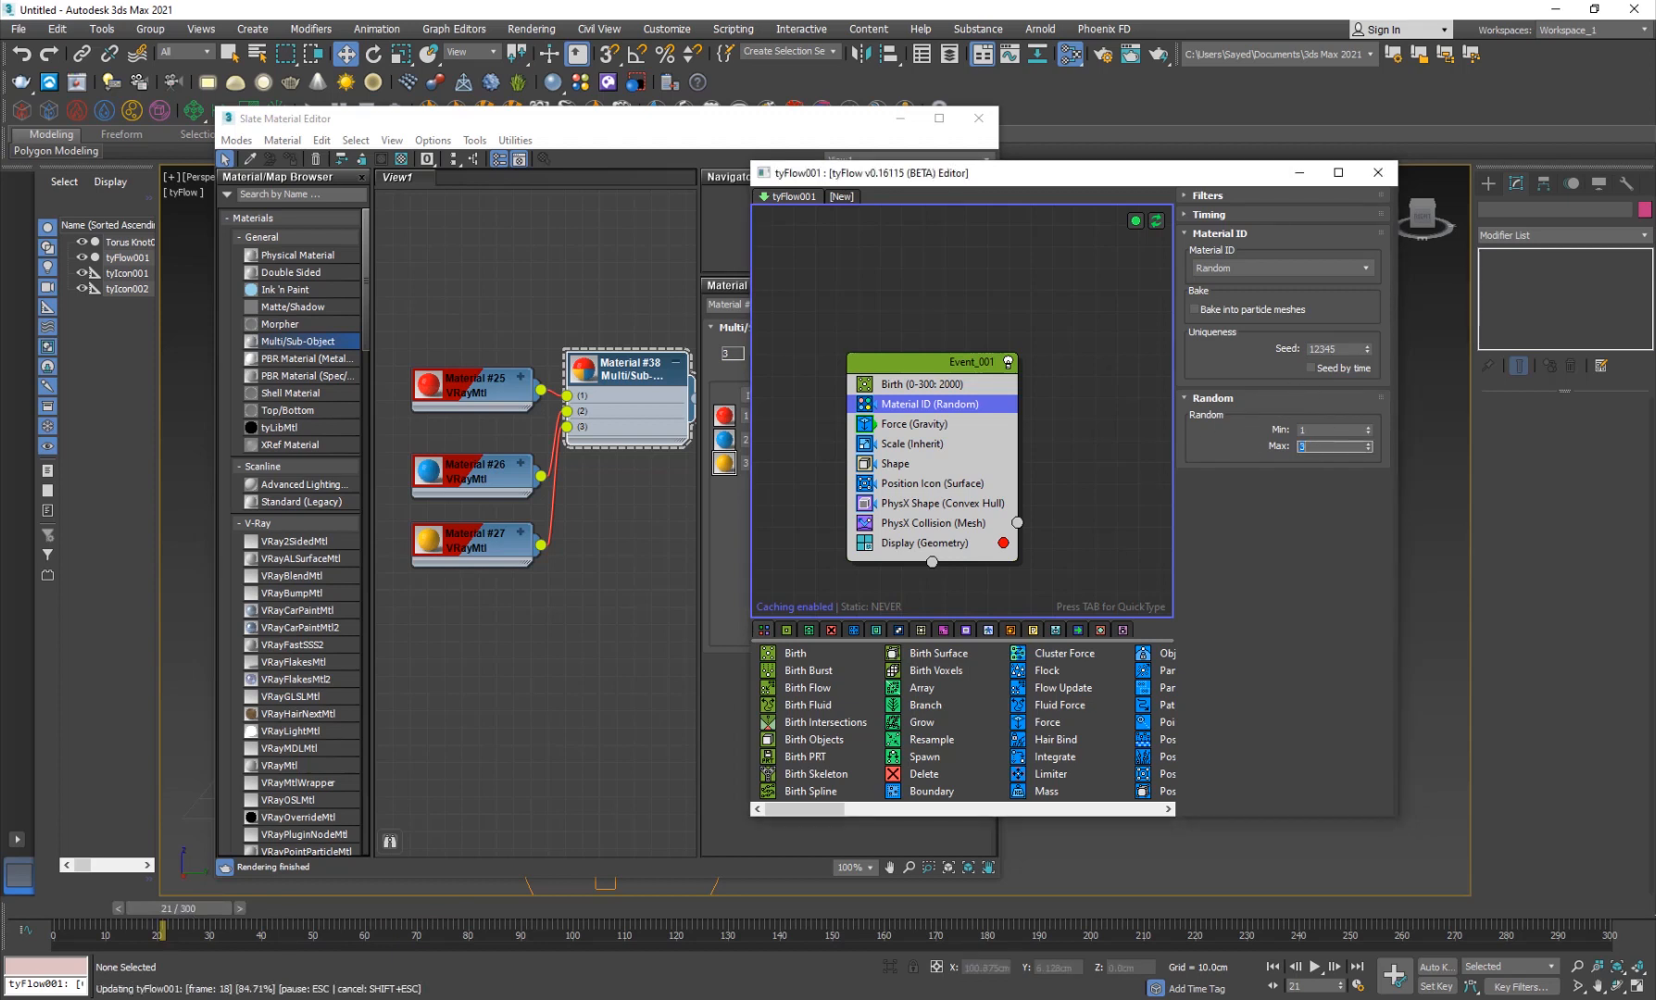
{"action": "left_click", "coordinate": [1307, 174]}
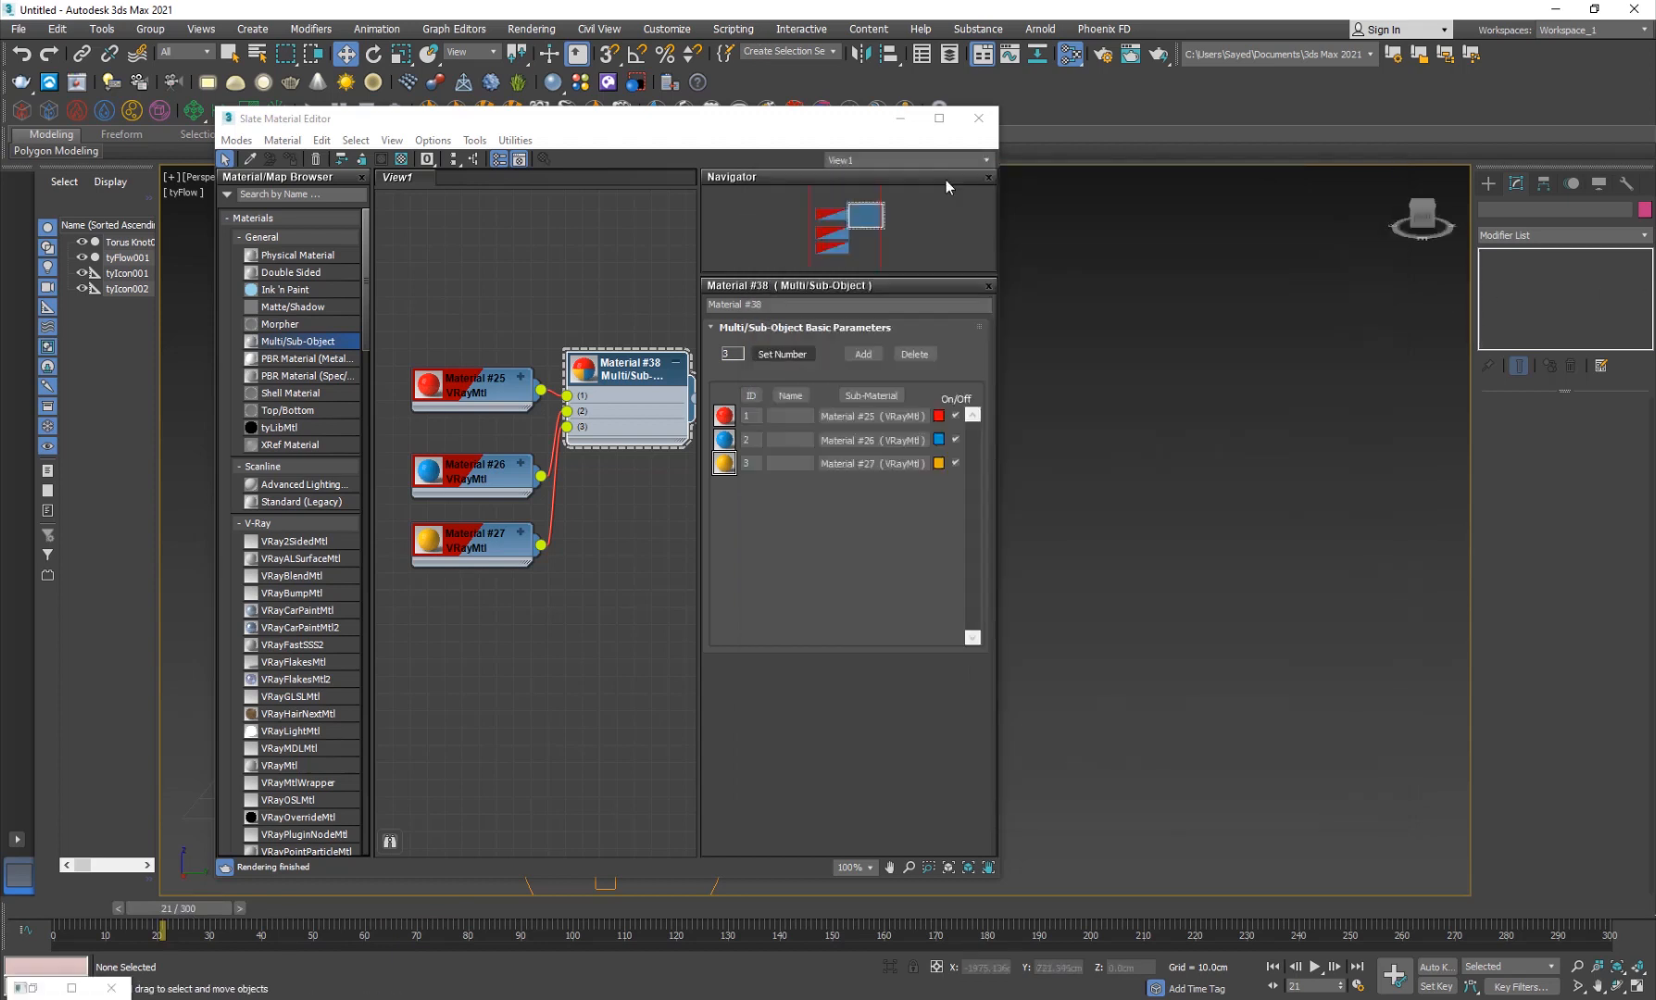
Step: Assign the Multi/Sub-Object material to the tyFlow object
{"action": "left_click_drag", "start_coordinate": [617, 126], "coordinate": [1244, 222]}
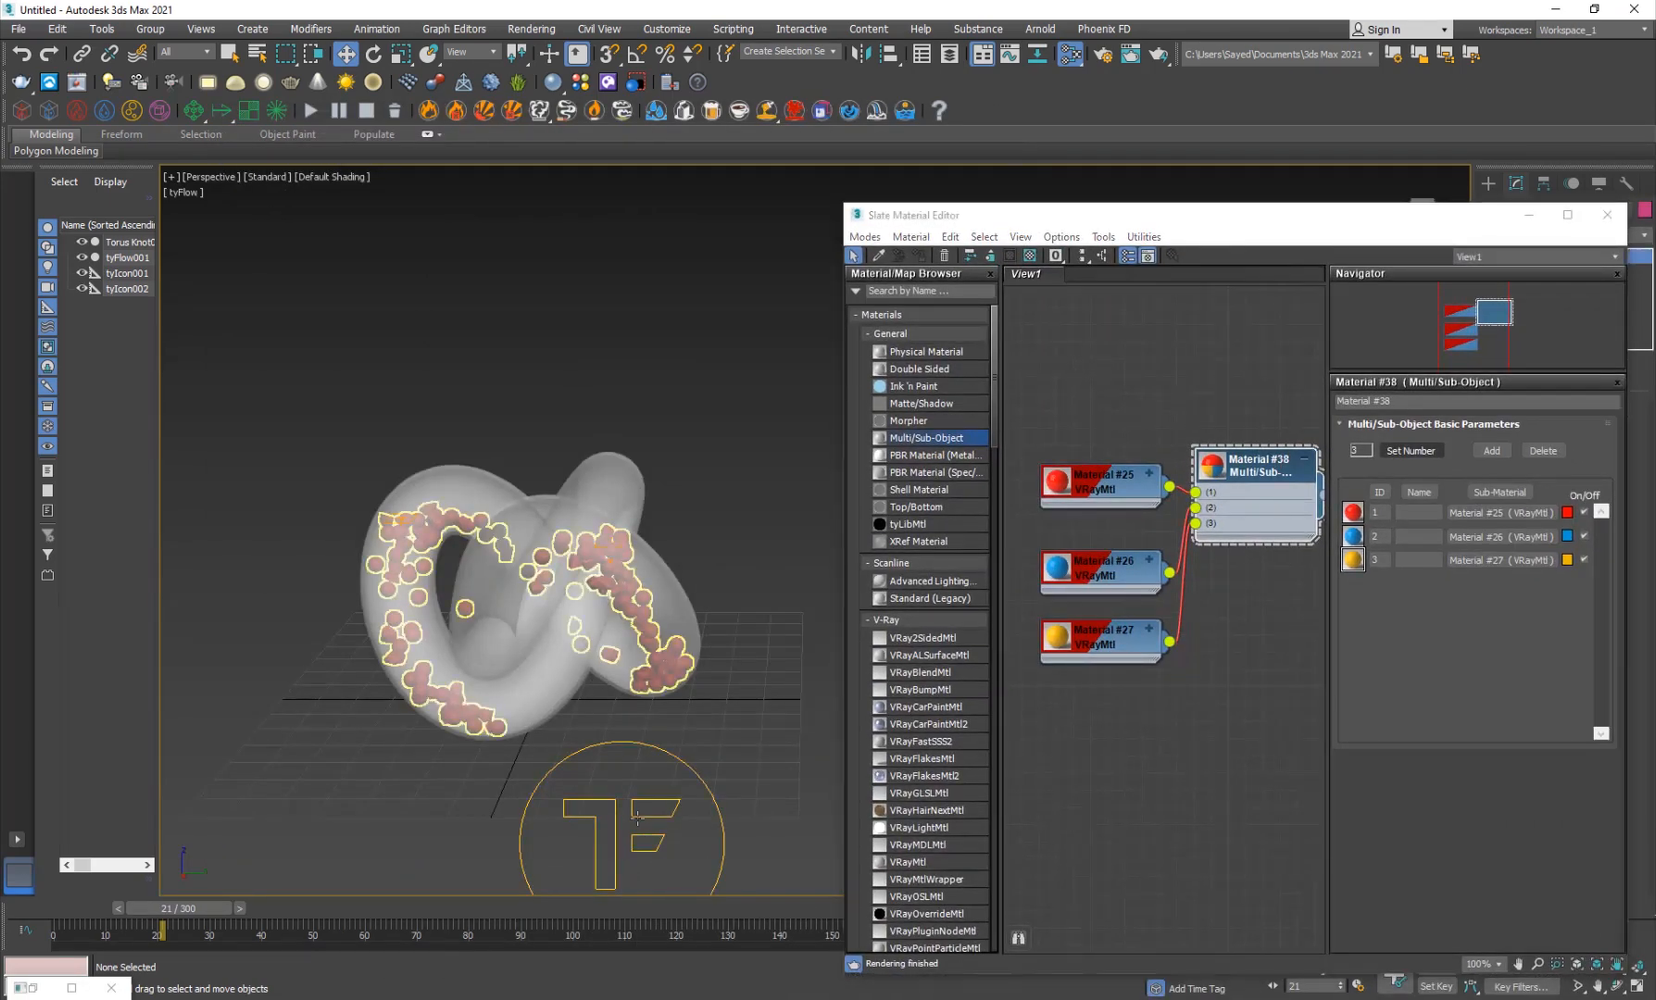
{"action": "left_click", "coordinate": [636, 838]}
{"action": "left_click", "coordinate": [924, 256]}
{"action": "left_click", "coordinate": [713, 315]}
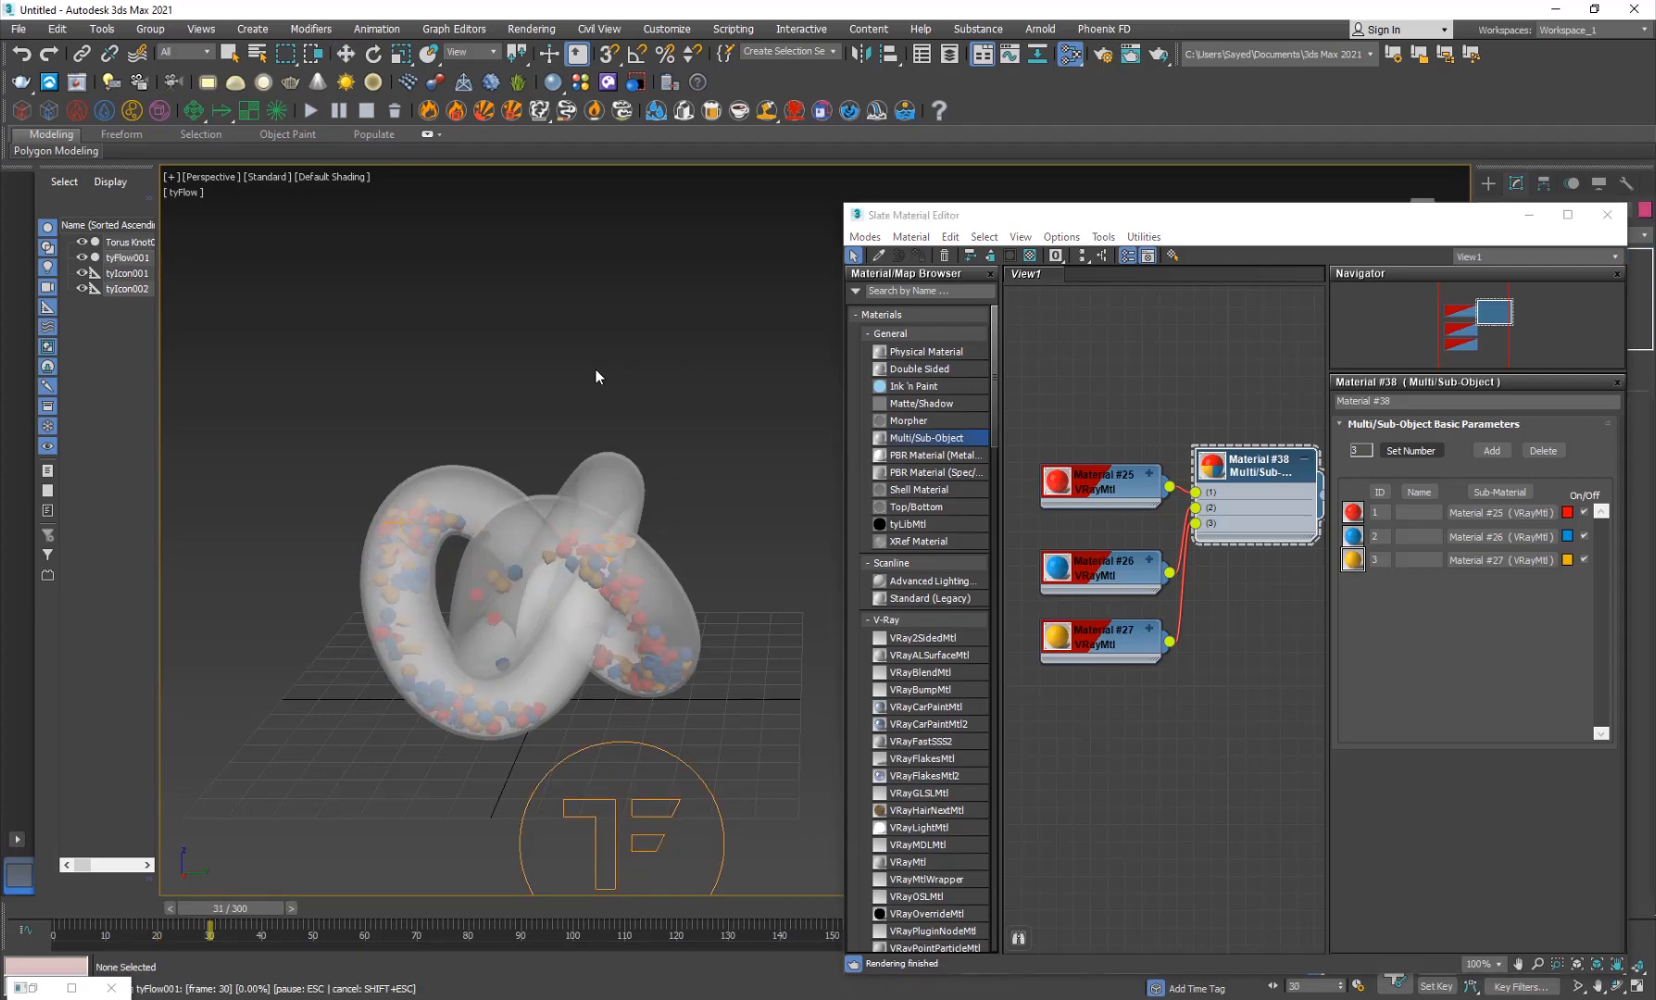
Step: Add a new VRayMtl below the Multi/Sub-Object node and set its diffuse colour to black
{"action": "left_click_drag", "start_coordinate": [926, 215], "coordinate": [843, 161]}
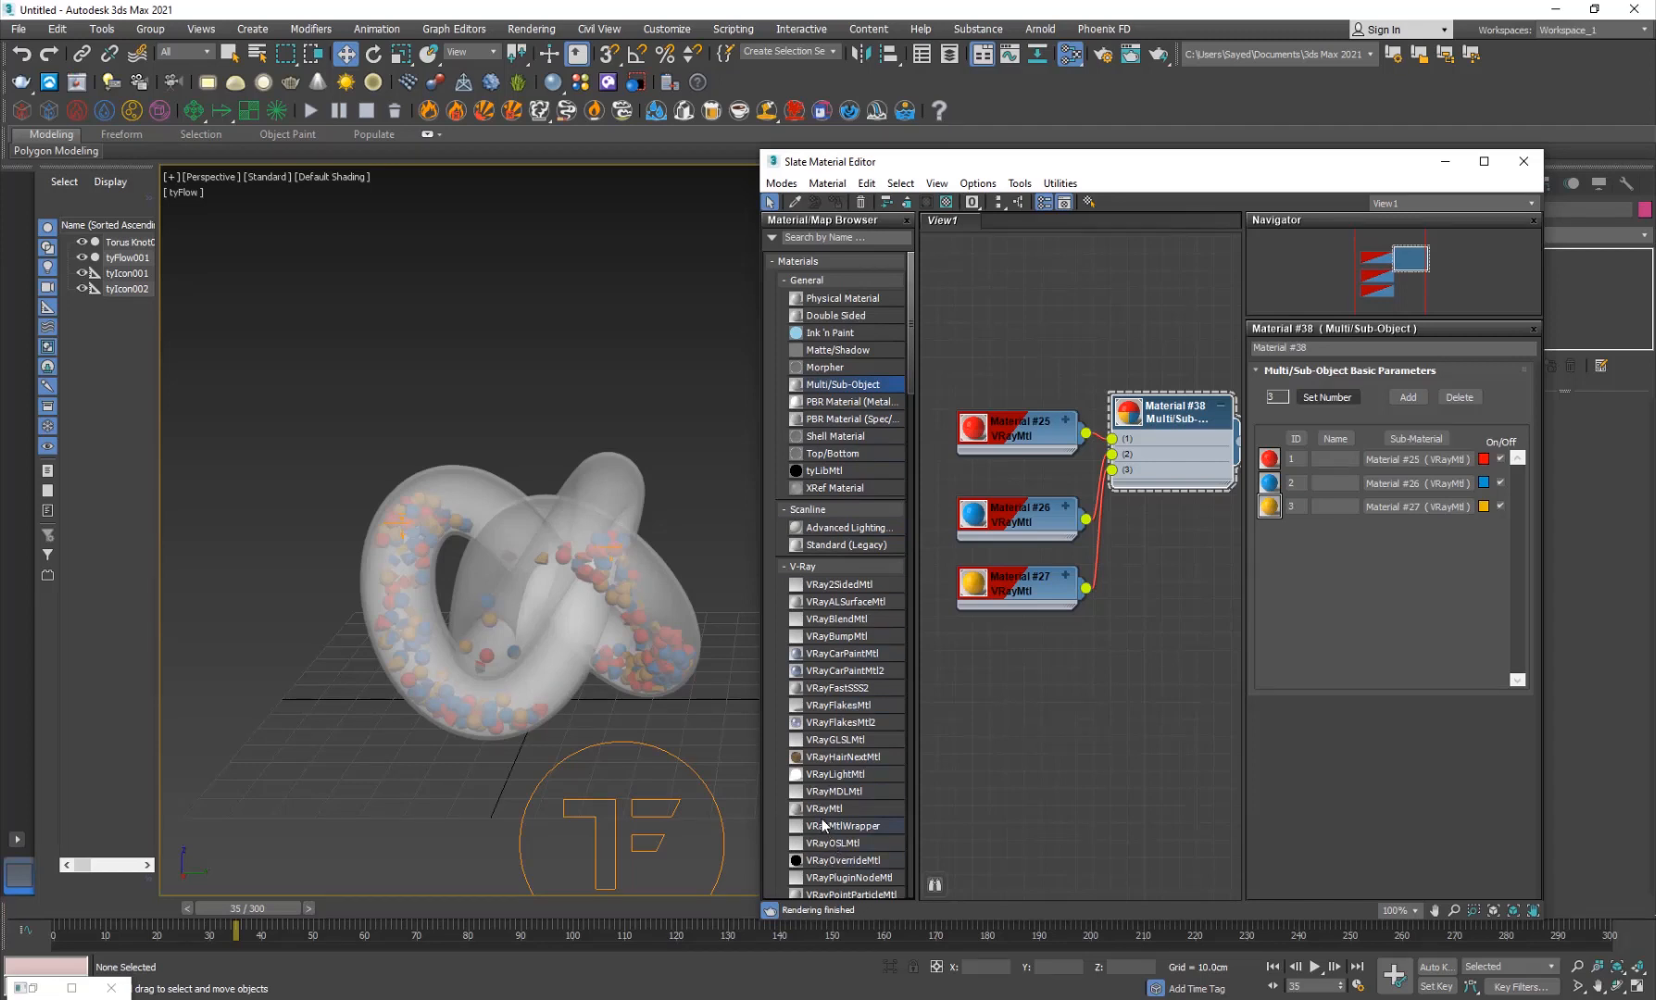
{"action": "left_click_drag", "start_coordinate": [822, 809], "coordinate": [1131, 680]}
{"action": "double_click", "coordinate": [1129, 681]}
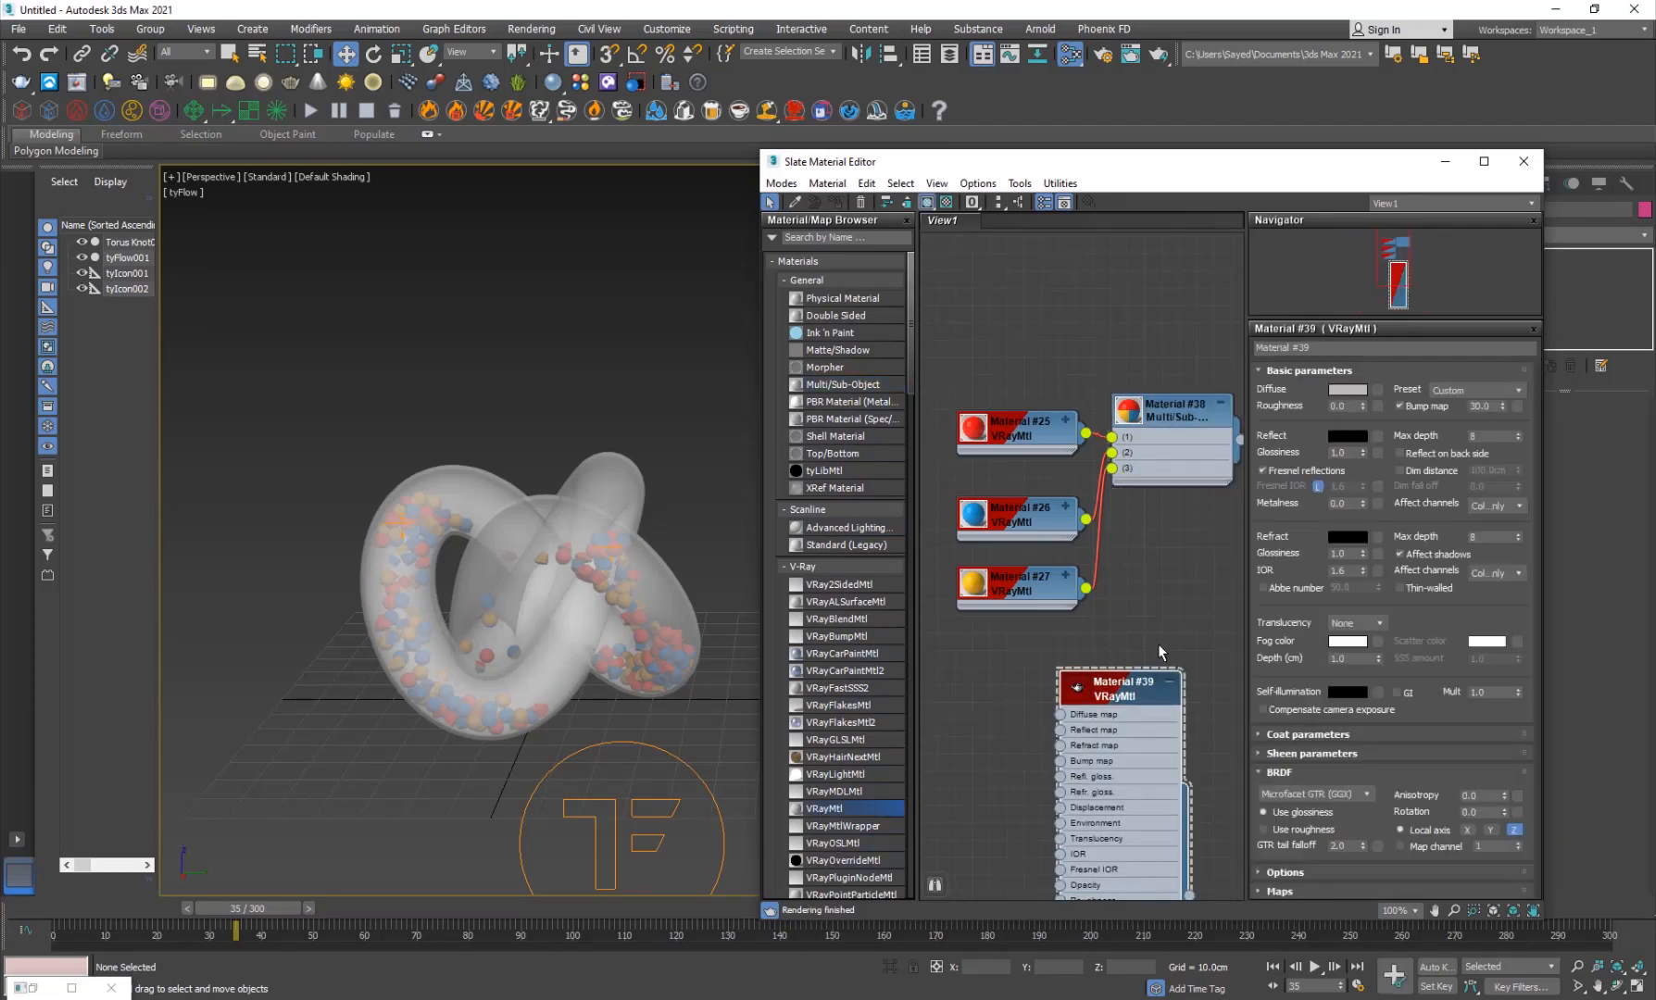
{"action": "left_click", "coordinate": [1336, 391]}
{"action": "left_click_drag", "start_coordinate": [1315, 564], "coordinate": [1315, 468]}
{"action": "left_click", "coordinate": [1443, 621]}
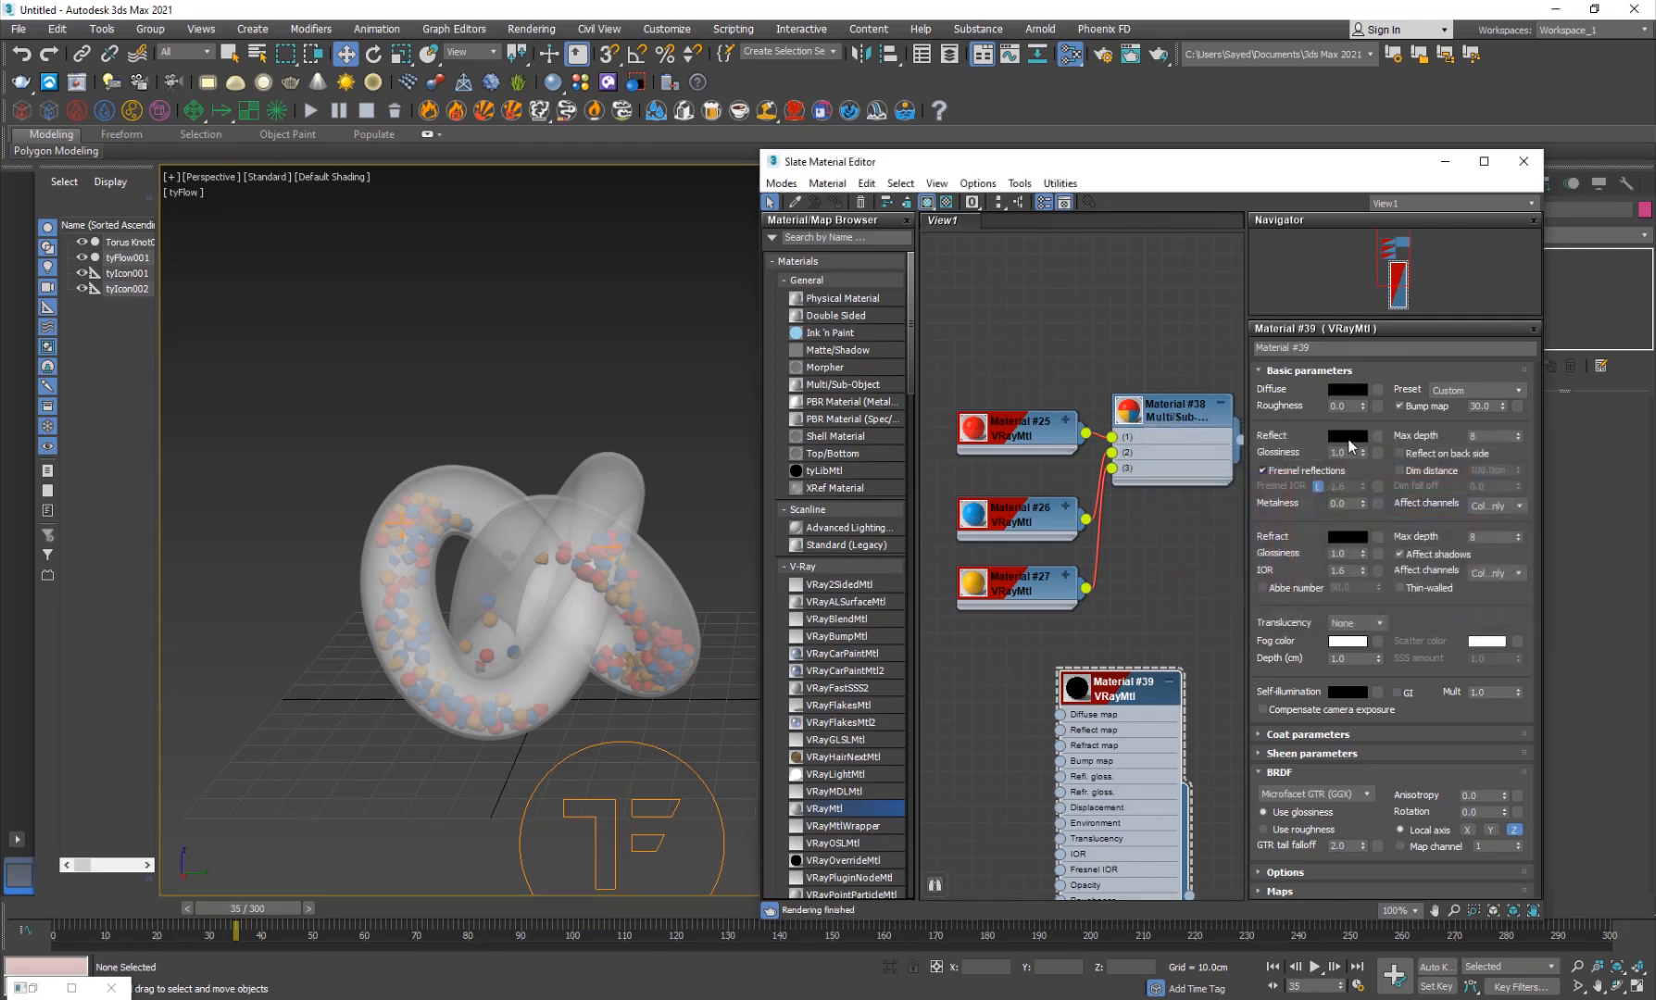
Step: Set the new VRayMtl's reflection to grey with value 106 and its refraction to white
{"action": "left_click", "coordinate": [1348, 439]}
{"action": "left_click_drag", "start_coordinate": [1317, 600], "coordinate": [1317, 524]}
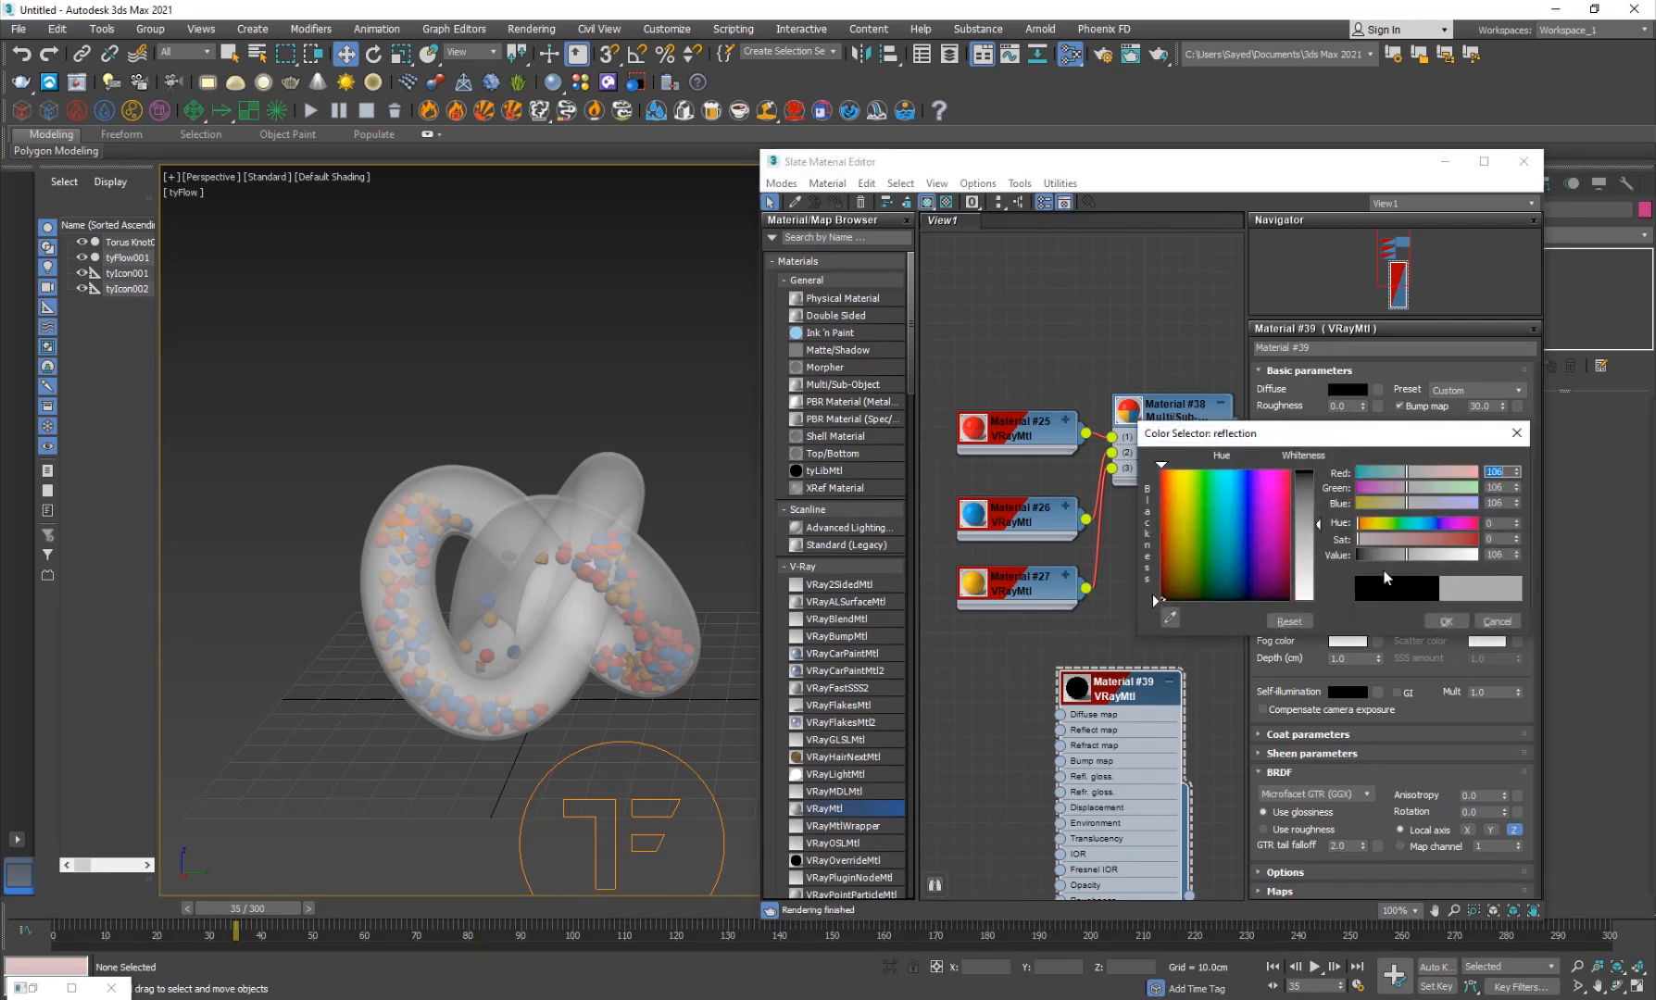
{"action": "left_click", "coordinate": [1441, 621]}
{"action": "left_click", "coordinate": [1348, 538]}
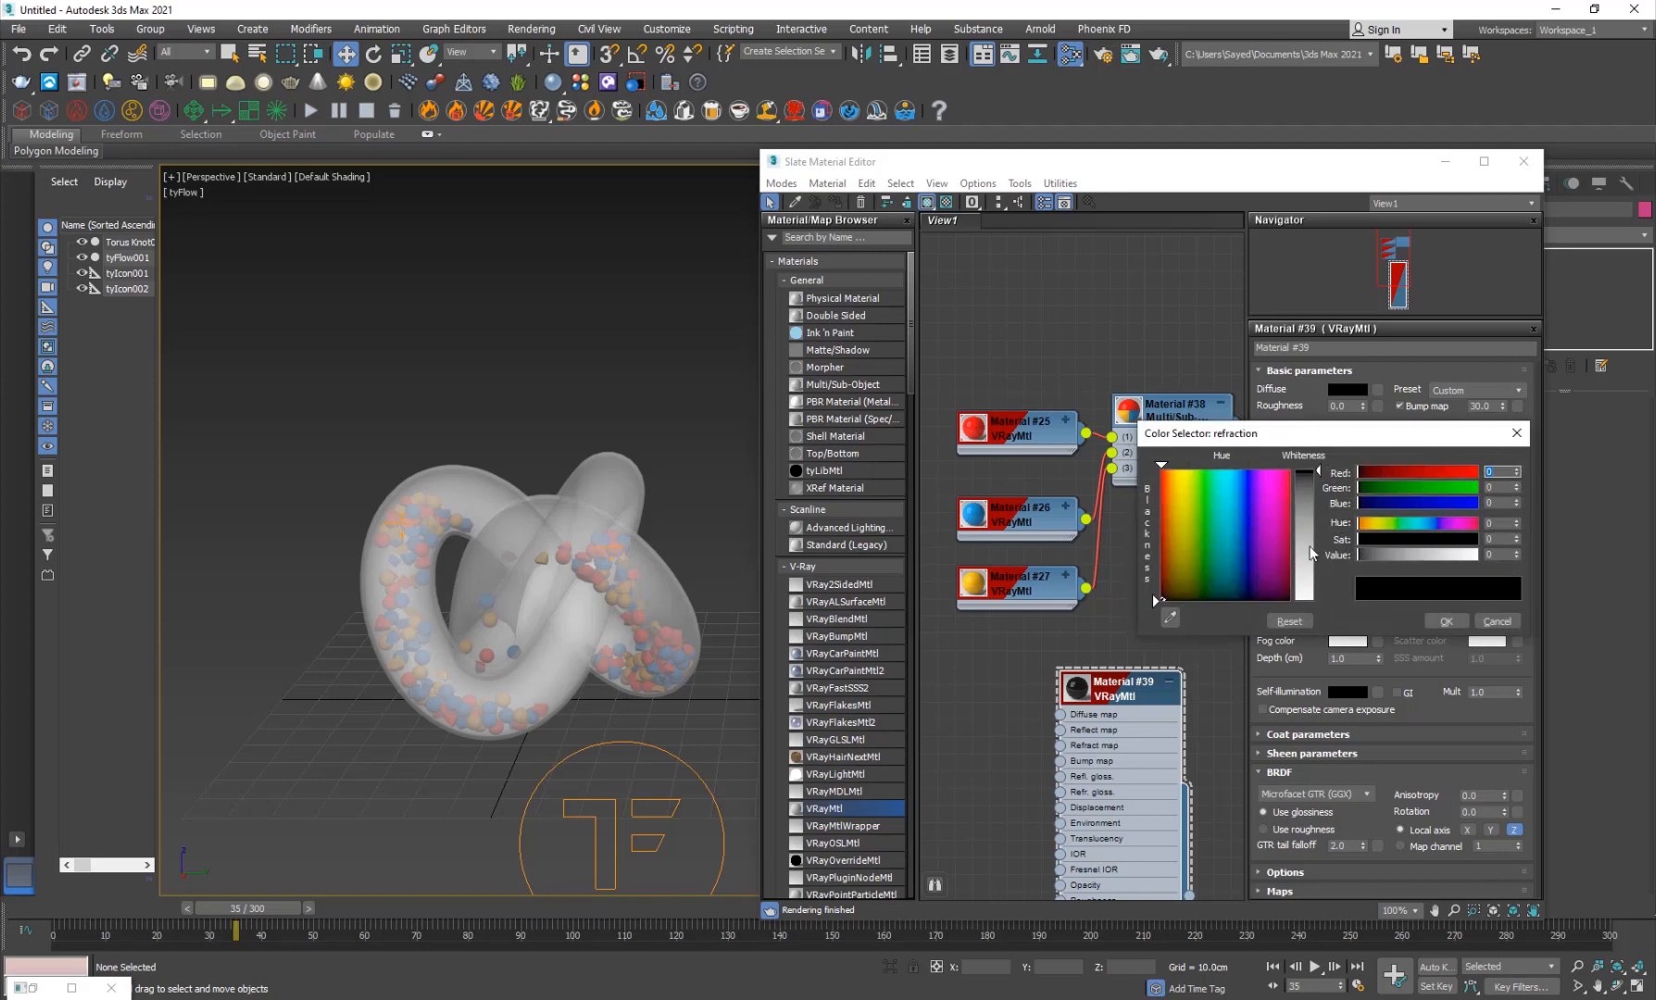
{"action": "left_click_drag", "start_coordinate": [1311, 553], "coordinate": [1311, 600]}
{"action": "left_click", "coordinate": [1440, 621]}
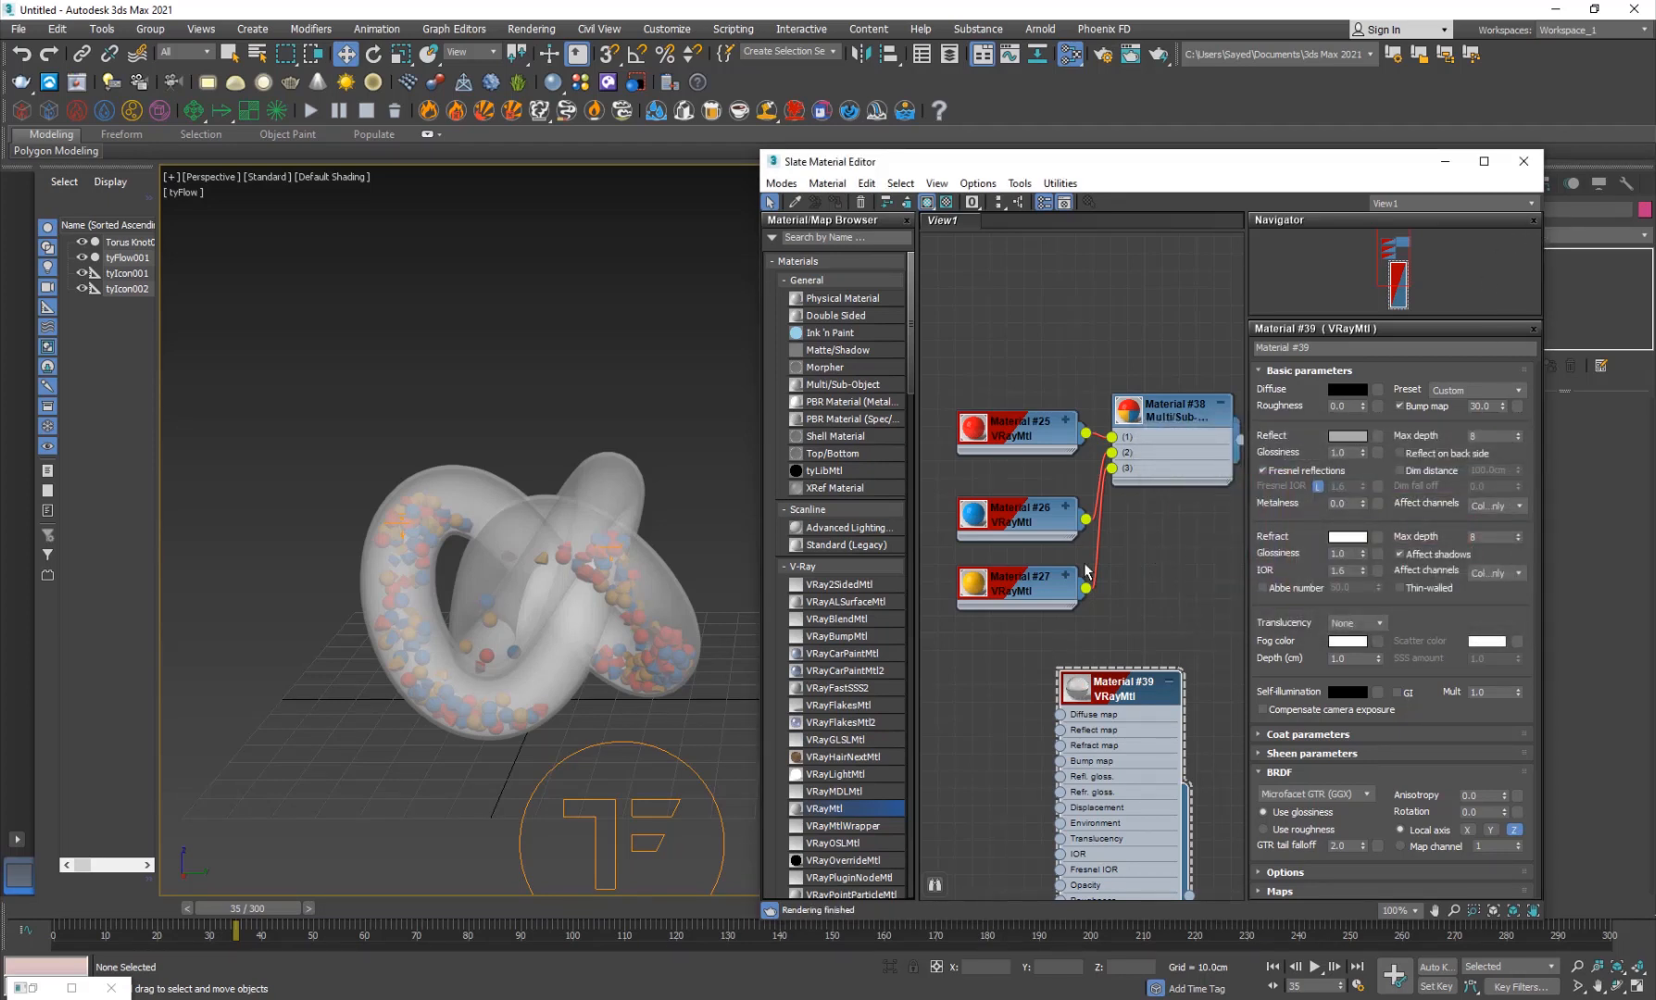
Step: Assign the glass VRayMtl to the torus knot and close the material editor
{"action": "left_click", "coordinate": [648, 598]}
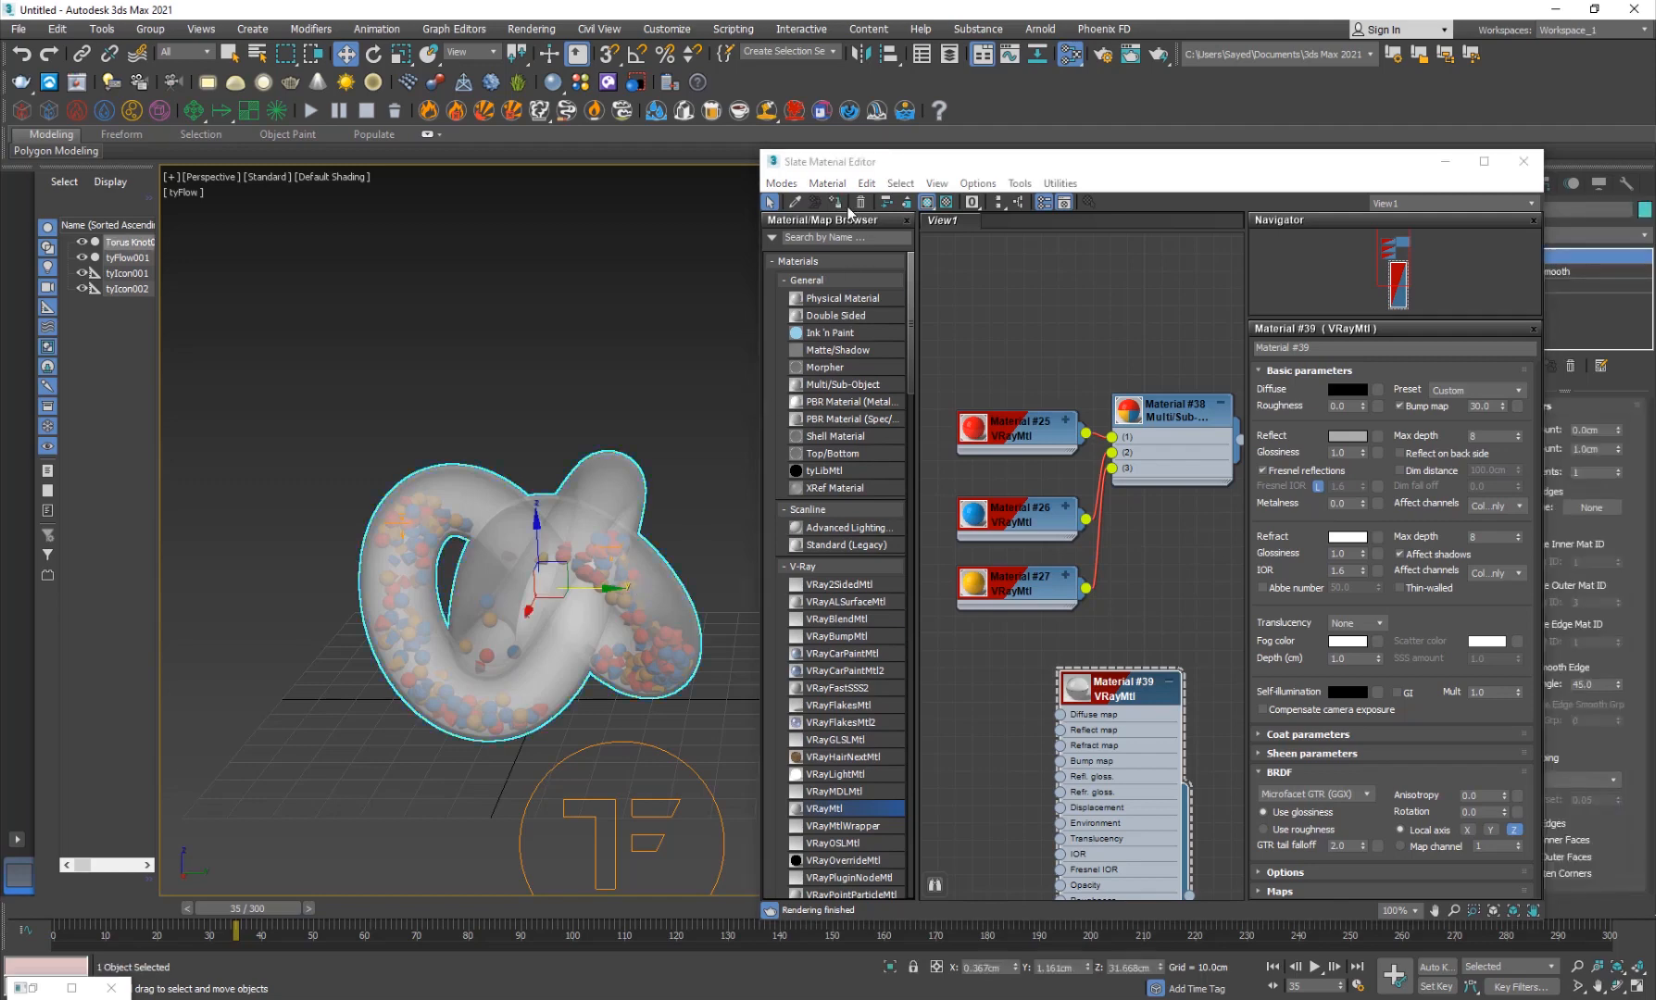
{"action": "left_click", "coordinate": [610, 327]}
{"action": "left_click", "coordinate": [1523, 162]}
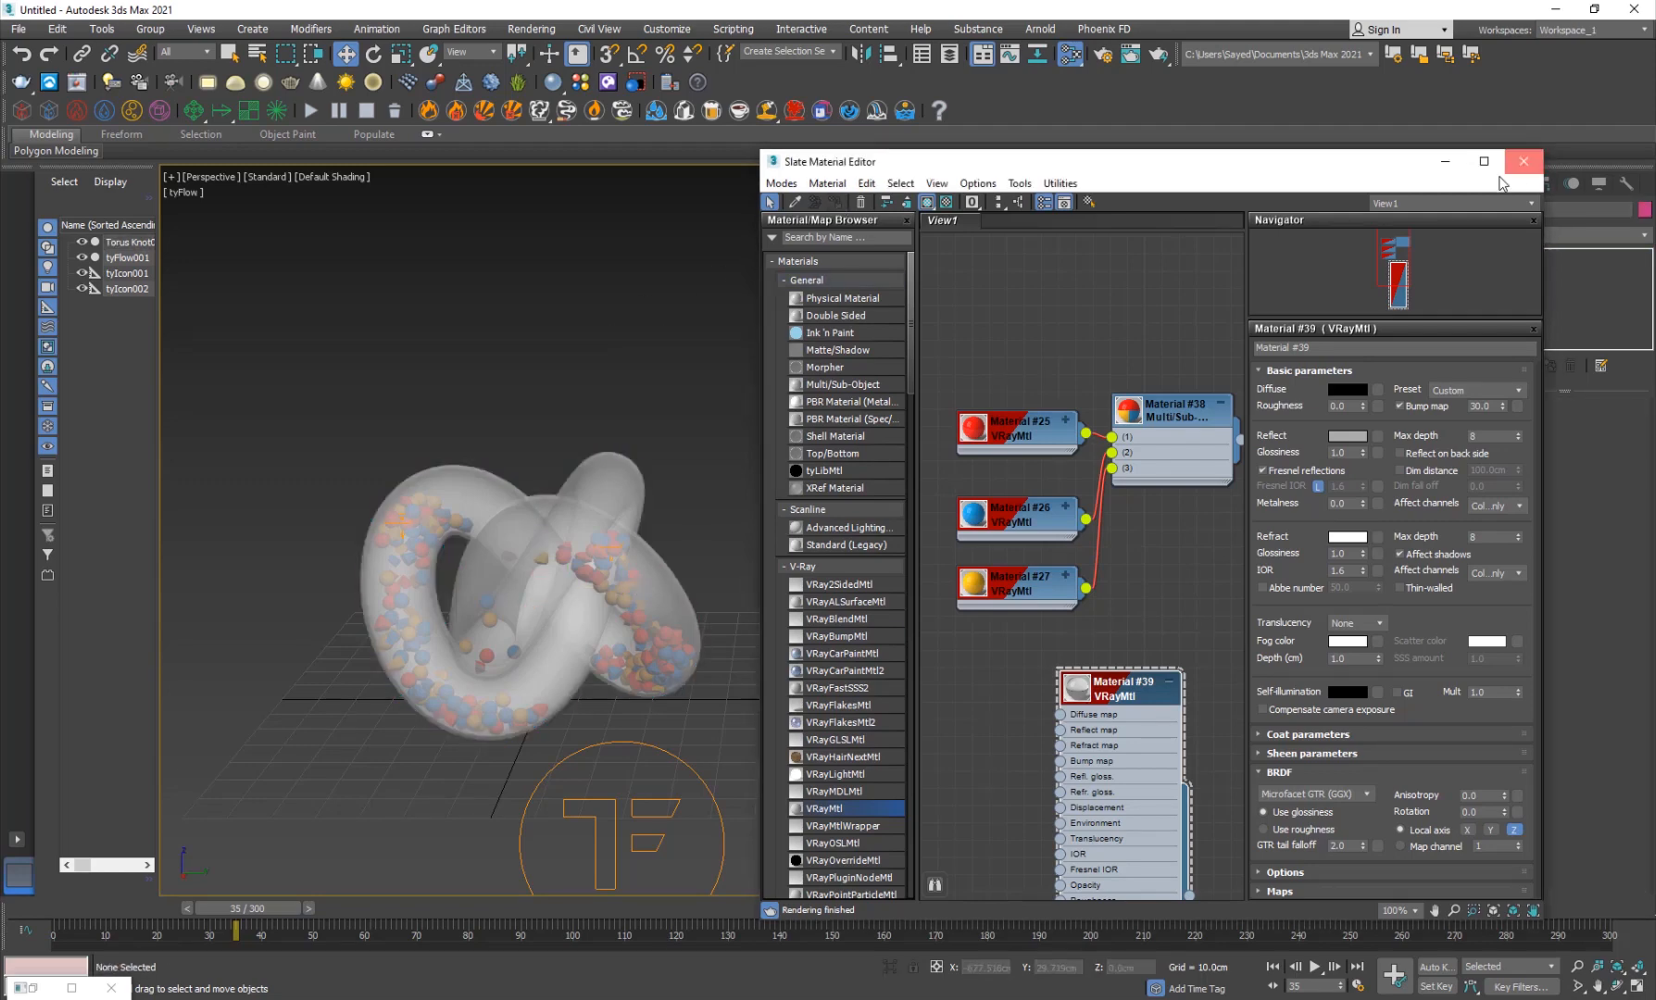
Step: Switch to After Effects and scrub the rendered torus knot animation back towards its start
{"action": "middle_click_drag", "start_coordinate": [505, 656], "coordinate": [1064, 441]}
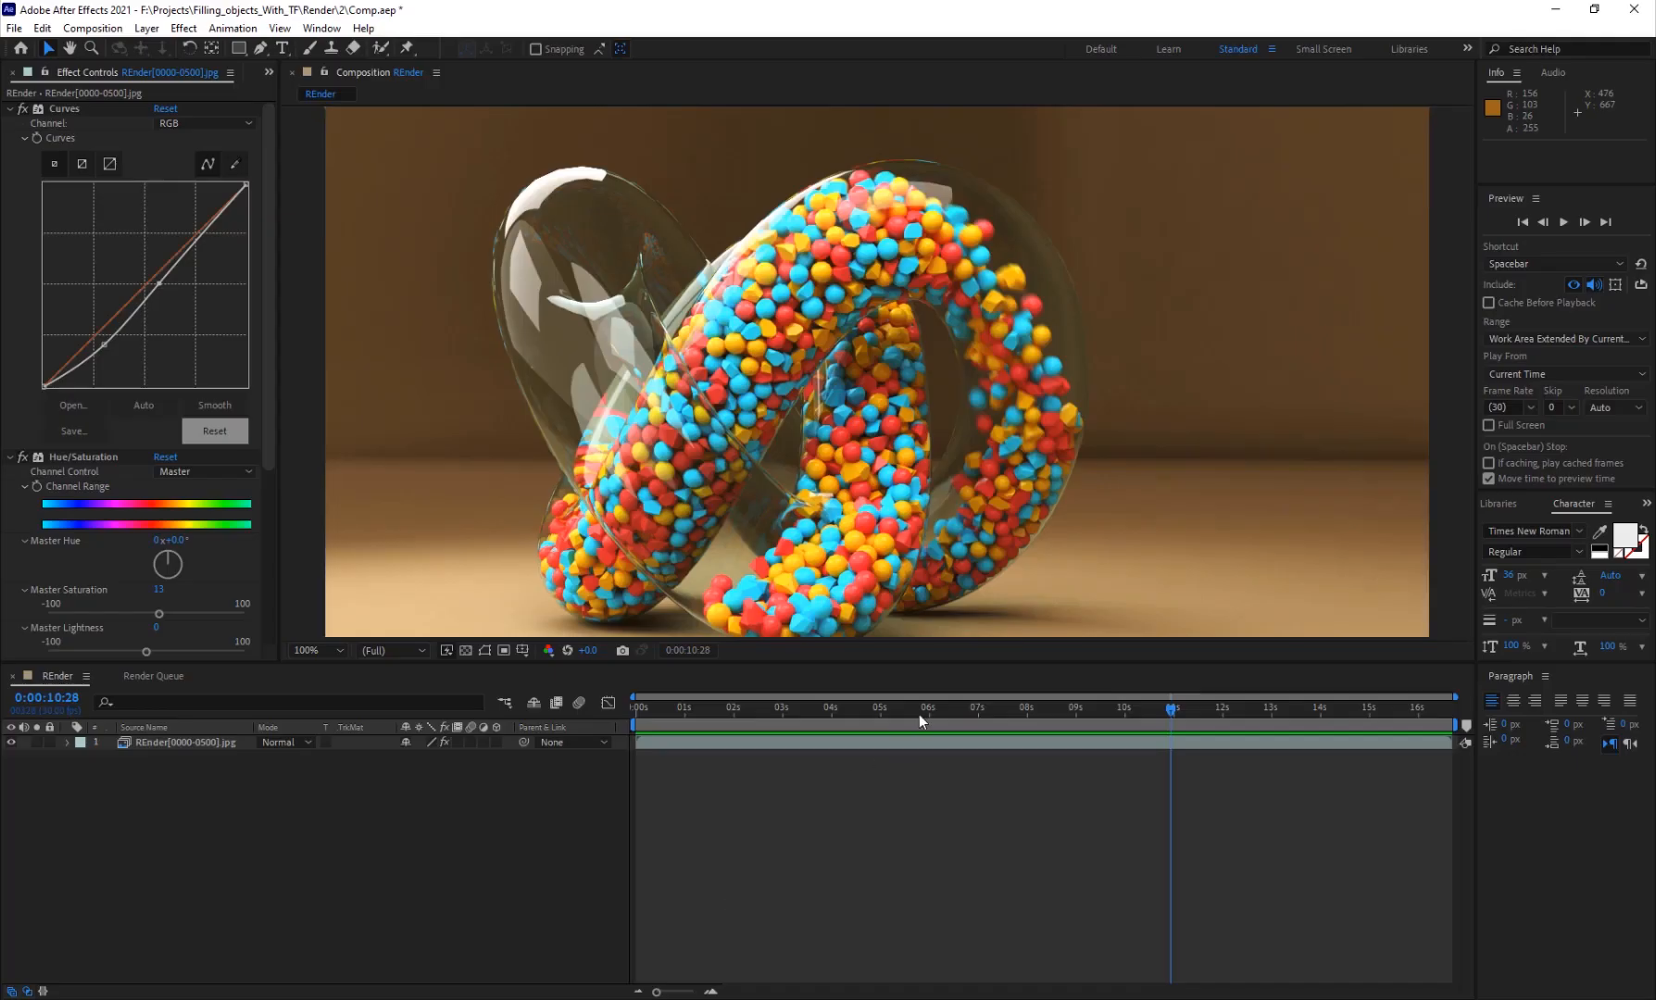
{"action": "left_click_drag", "start_coordinate": [919, 714], "coordinate": [660, 711]}
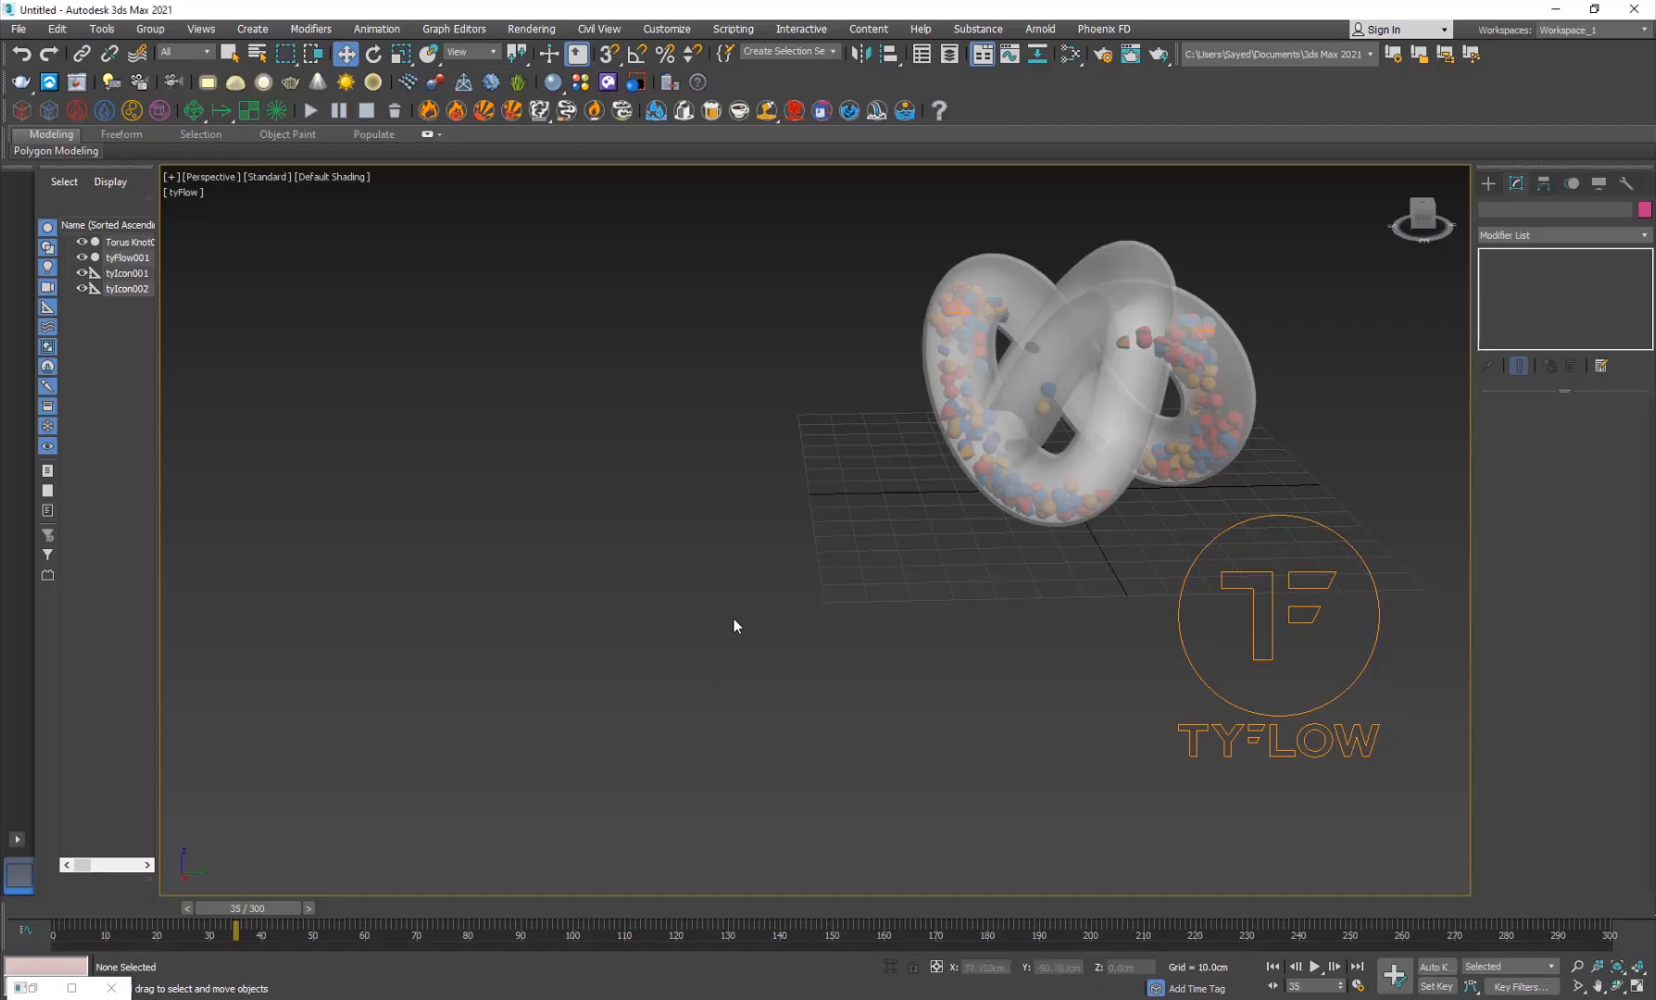
Step: In 3ds Max, create a ground plane about 248 by 201 cm under the torus knot and scale it uniformly to about 141%
{"action": "scroll", "coordinate": [734, 619], "scroll_direction": "down", "scroll_amount": 3}
{"action": "scroll", "coordinate": [720, 664], "scroll_direction": "up", "scroll_amount": 3}
{"action": "middle_click_drag", "start_coordinate": [720, 664], "coordinate": [650, 729]}
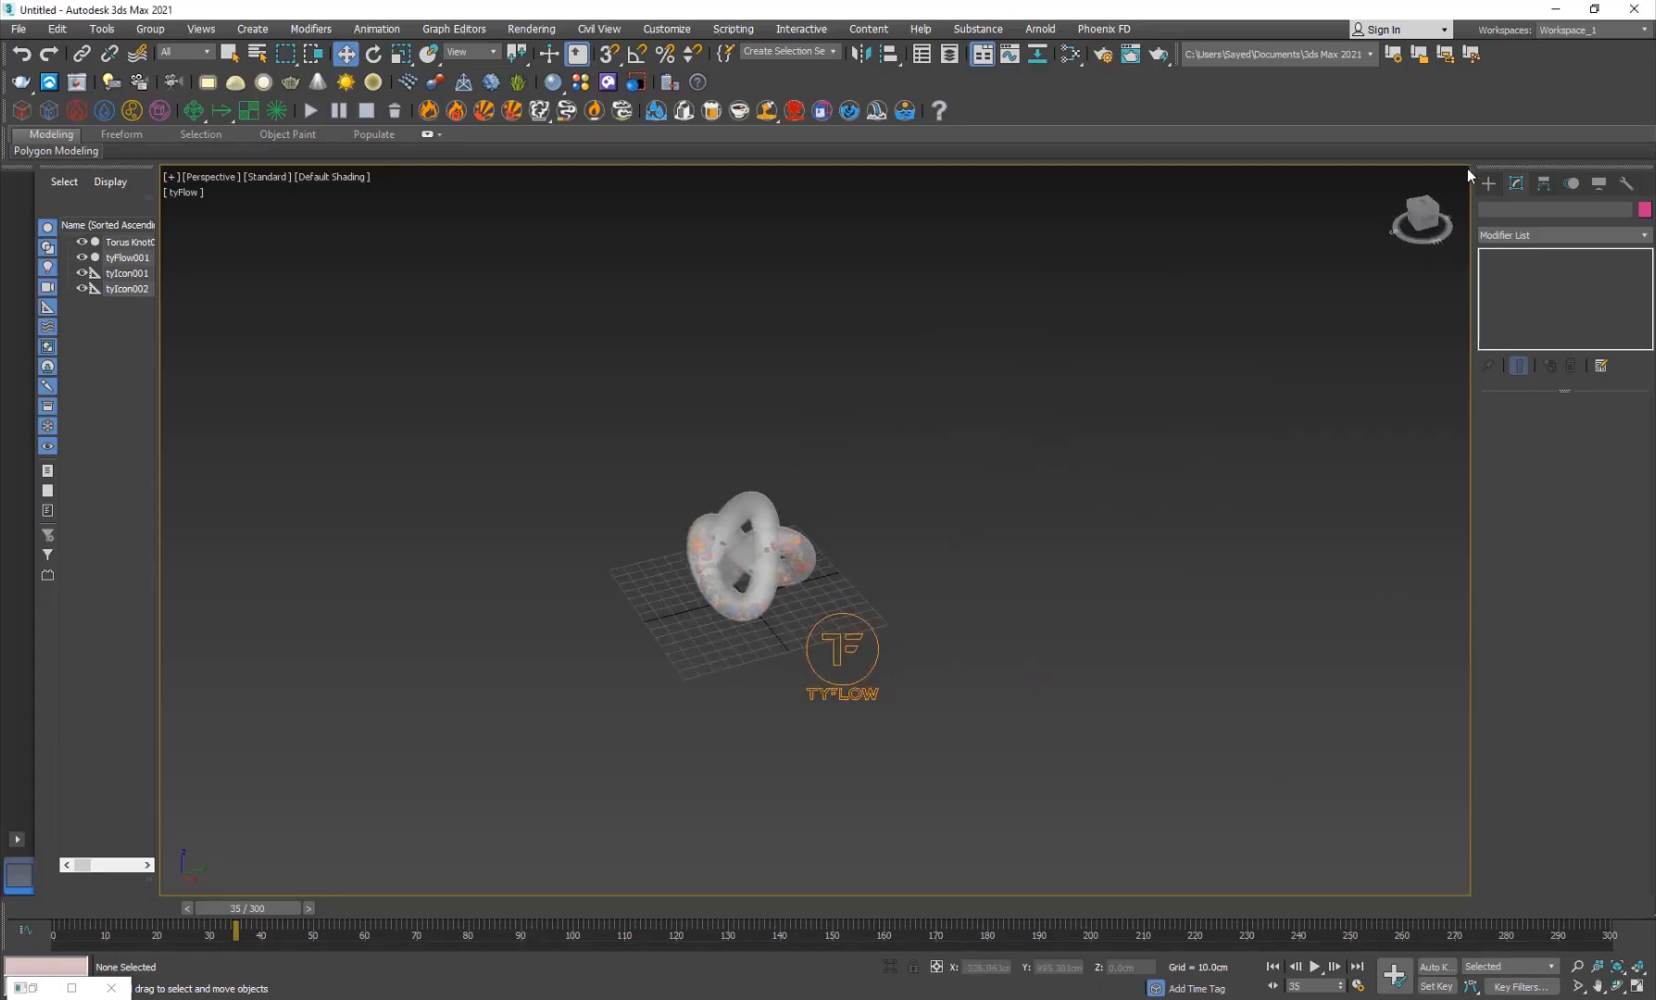
{"action": "left_click", "coordinate": [1488, 183]}
{"action": "left_click", "coordinate": [1487, 207]}
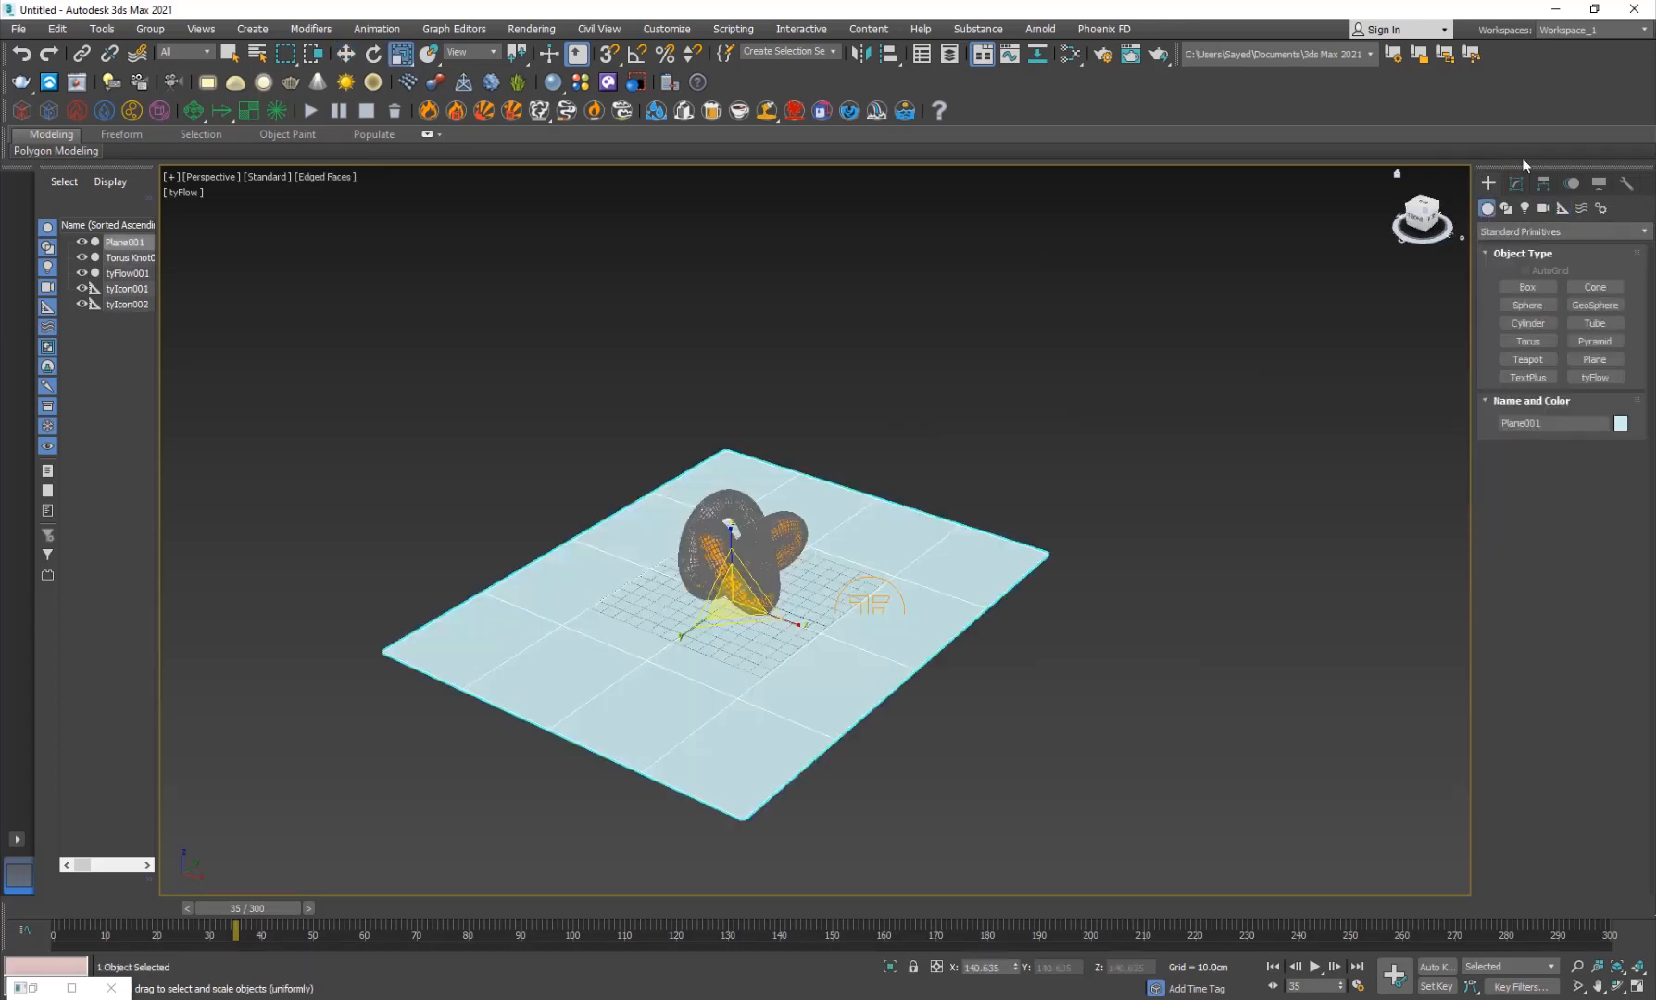
Step: Reduce the plane to 1 length segment and 1 width segment and convert it to an Editable Poly
{"action": "left_click", "coordinate": [1517, 182]}
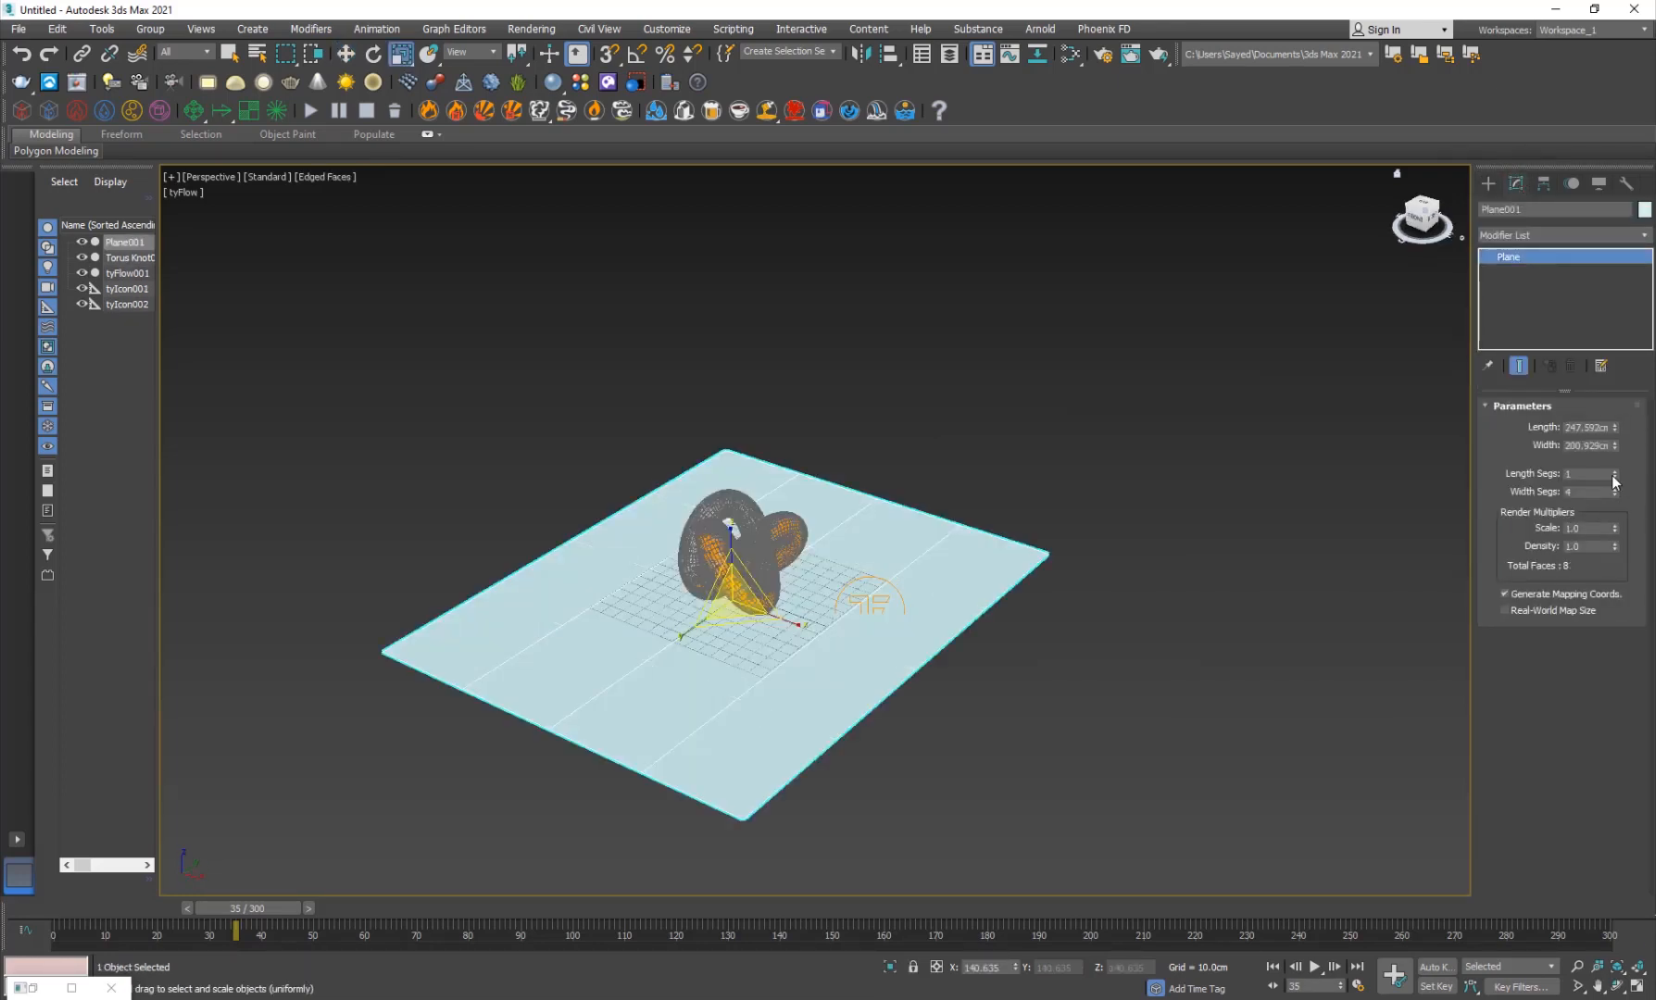
{"action": "right_click", "coordinate": [1616, 493]}
{"action": "left_click", "coordinate": [1170, 612]}
{"action": "left_click", "coordinate": [887, 553]}
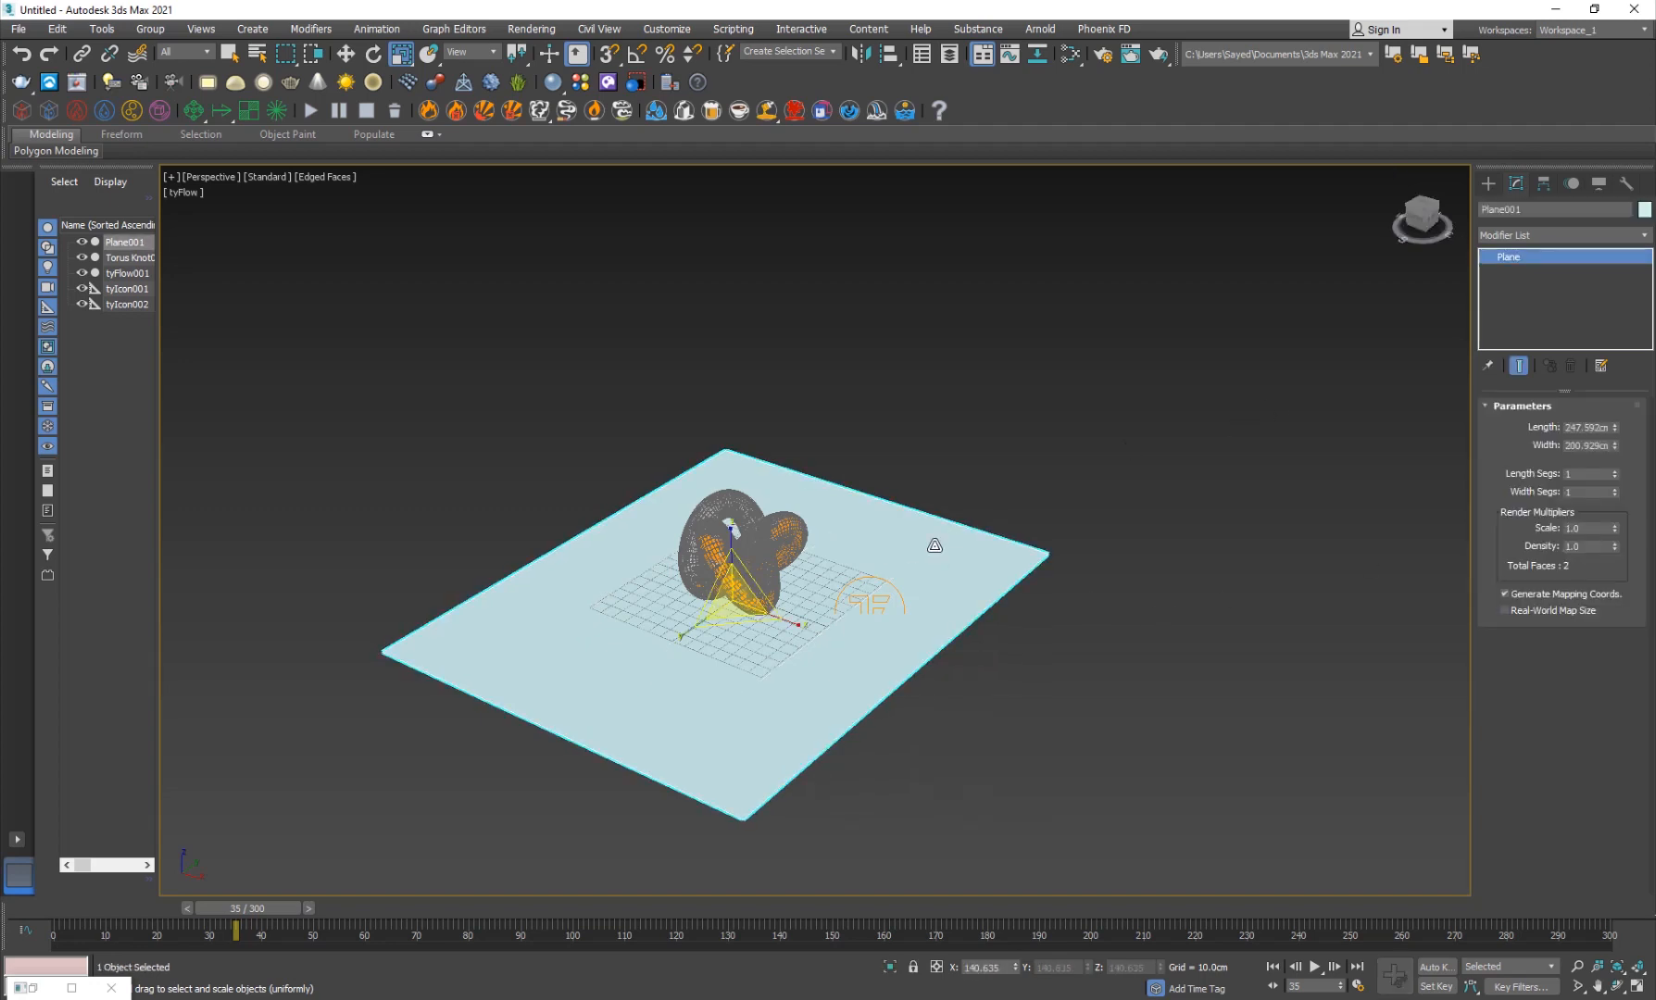
{"action": "right_click", "coordinate": [930, 542]}
{"action": "mouse_move", "coordinate": [1091, 722]}
{"action": "left_click", "coordinate": [1181, 732]}
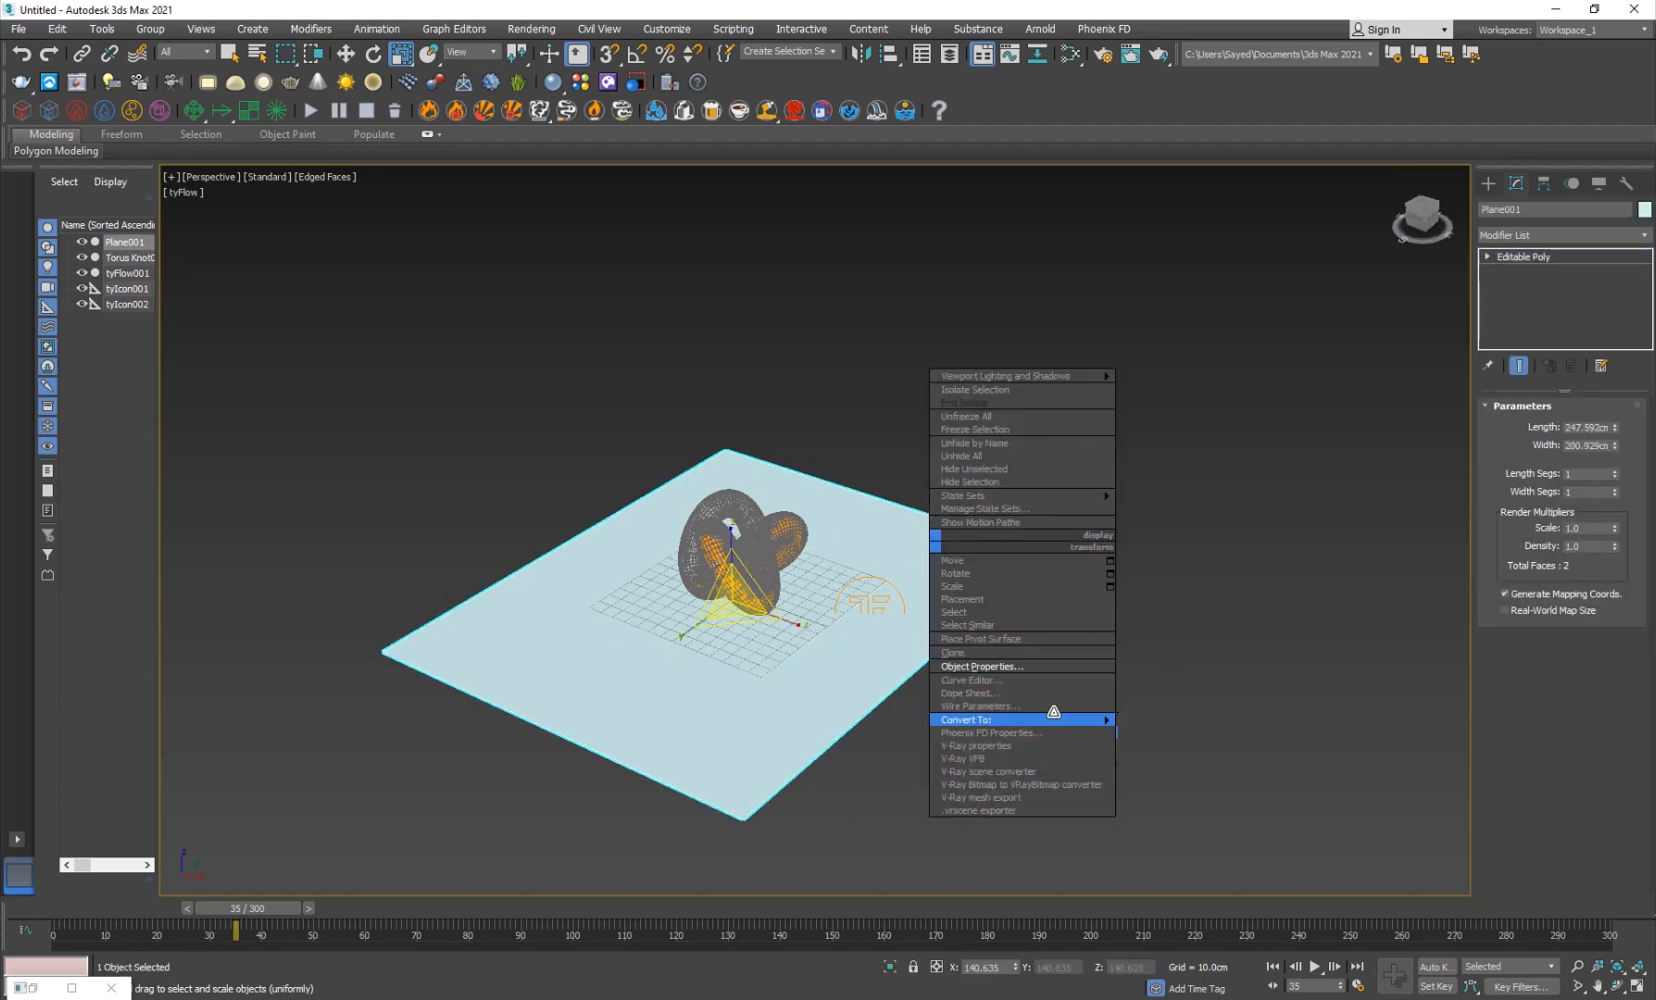
Step: Extend the plane's back edge into a short sloped strip and a vertical wall reaching about 203 cm high
{"action": "key", "text": "2"}
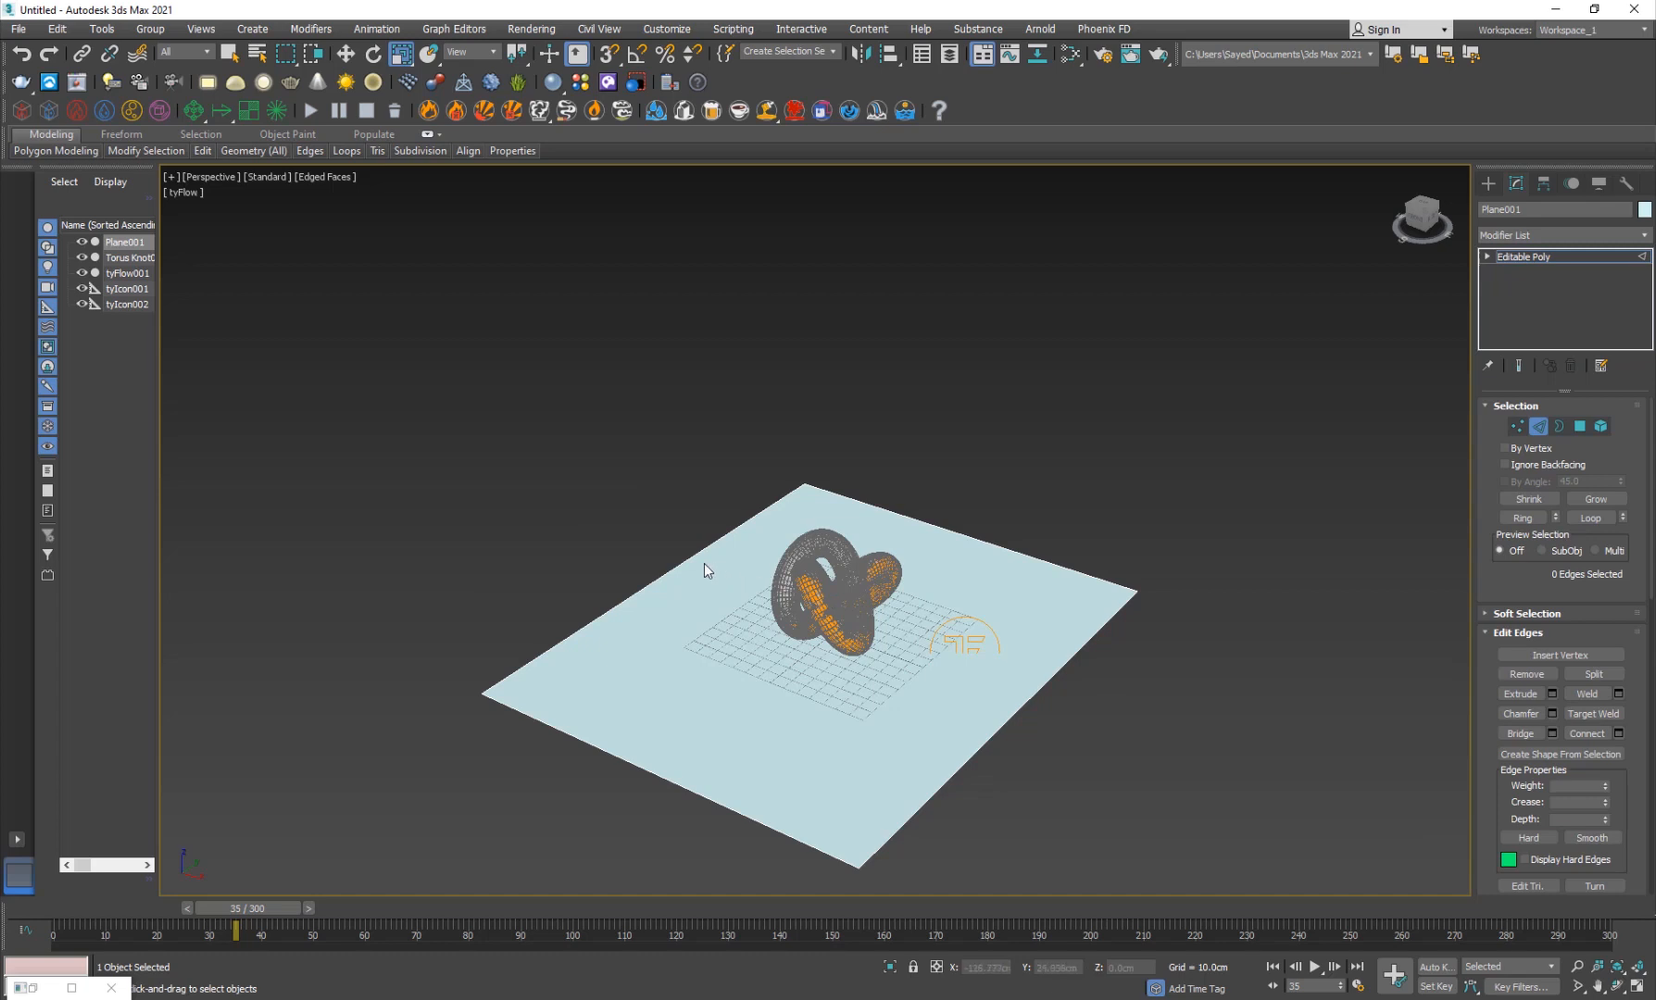
{"action": "left_click", "coordinate": [643, 579]}
{"action": "key", "text": "w"}
{"action": "middle_click_drag", "start_coordinate": [649, 618], "coordinate": [681, 618], "text": "alt"}
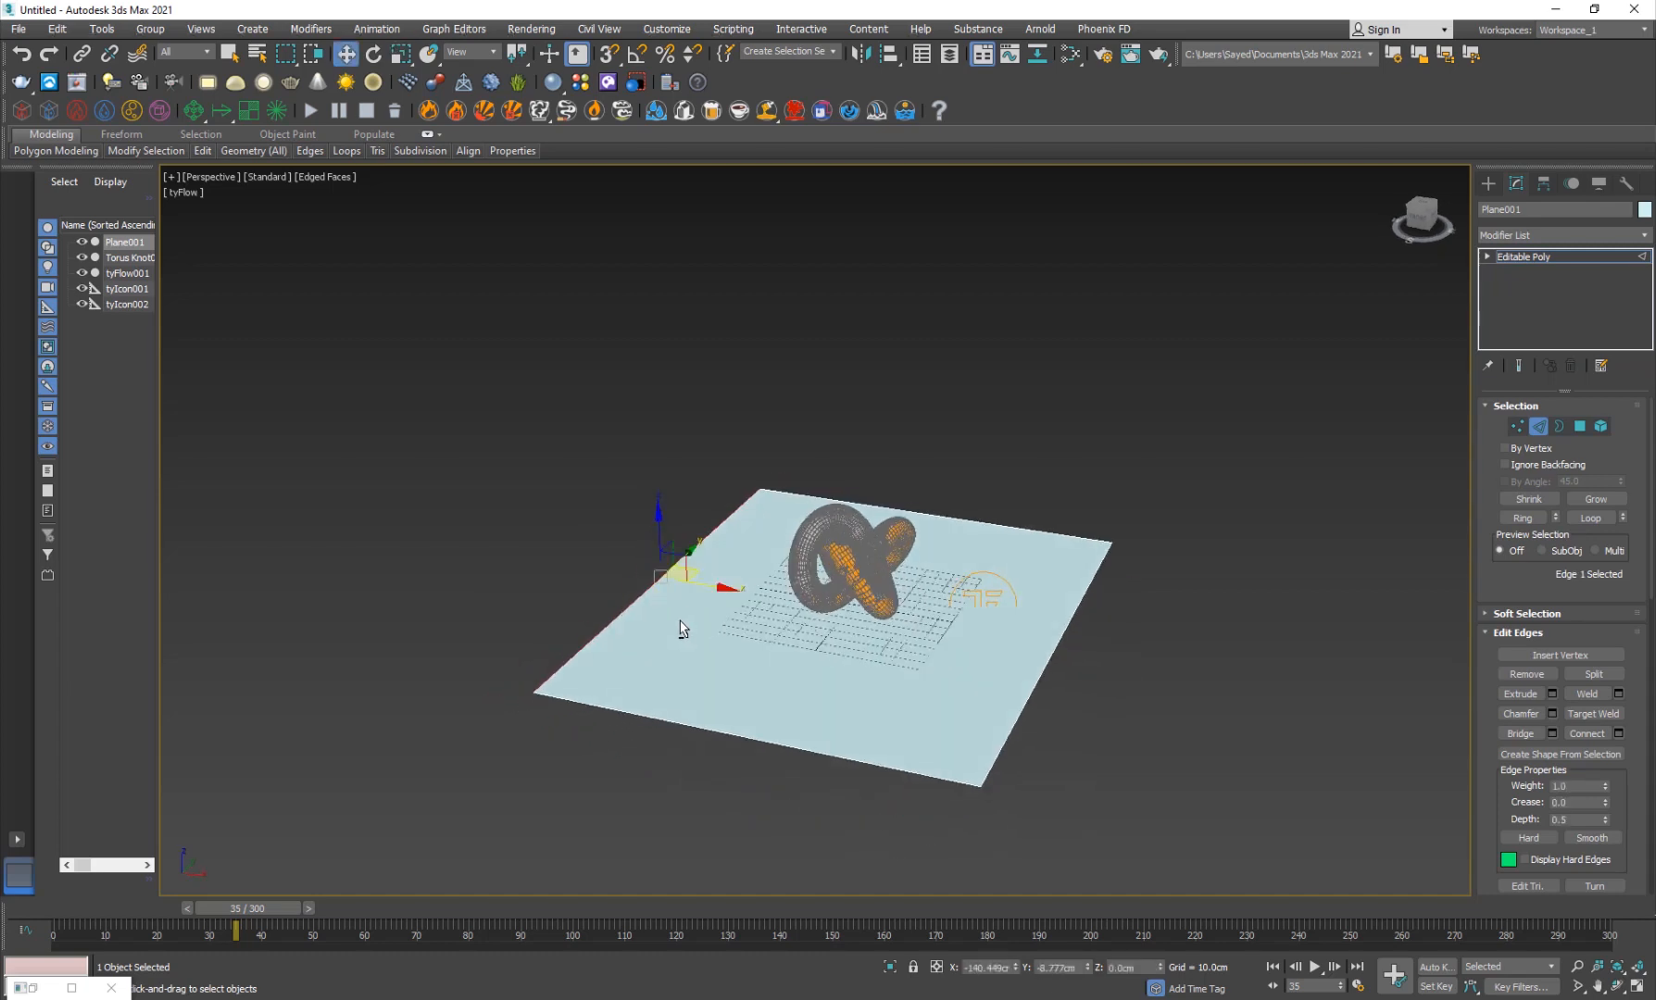
{"action": "left_click_drag", "start_coordinate": [706, 589], "coordinate": [693, 272], "text": "shift"}
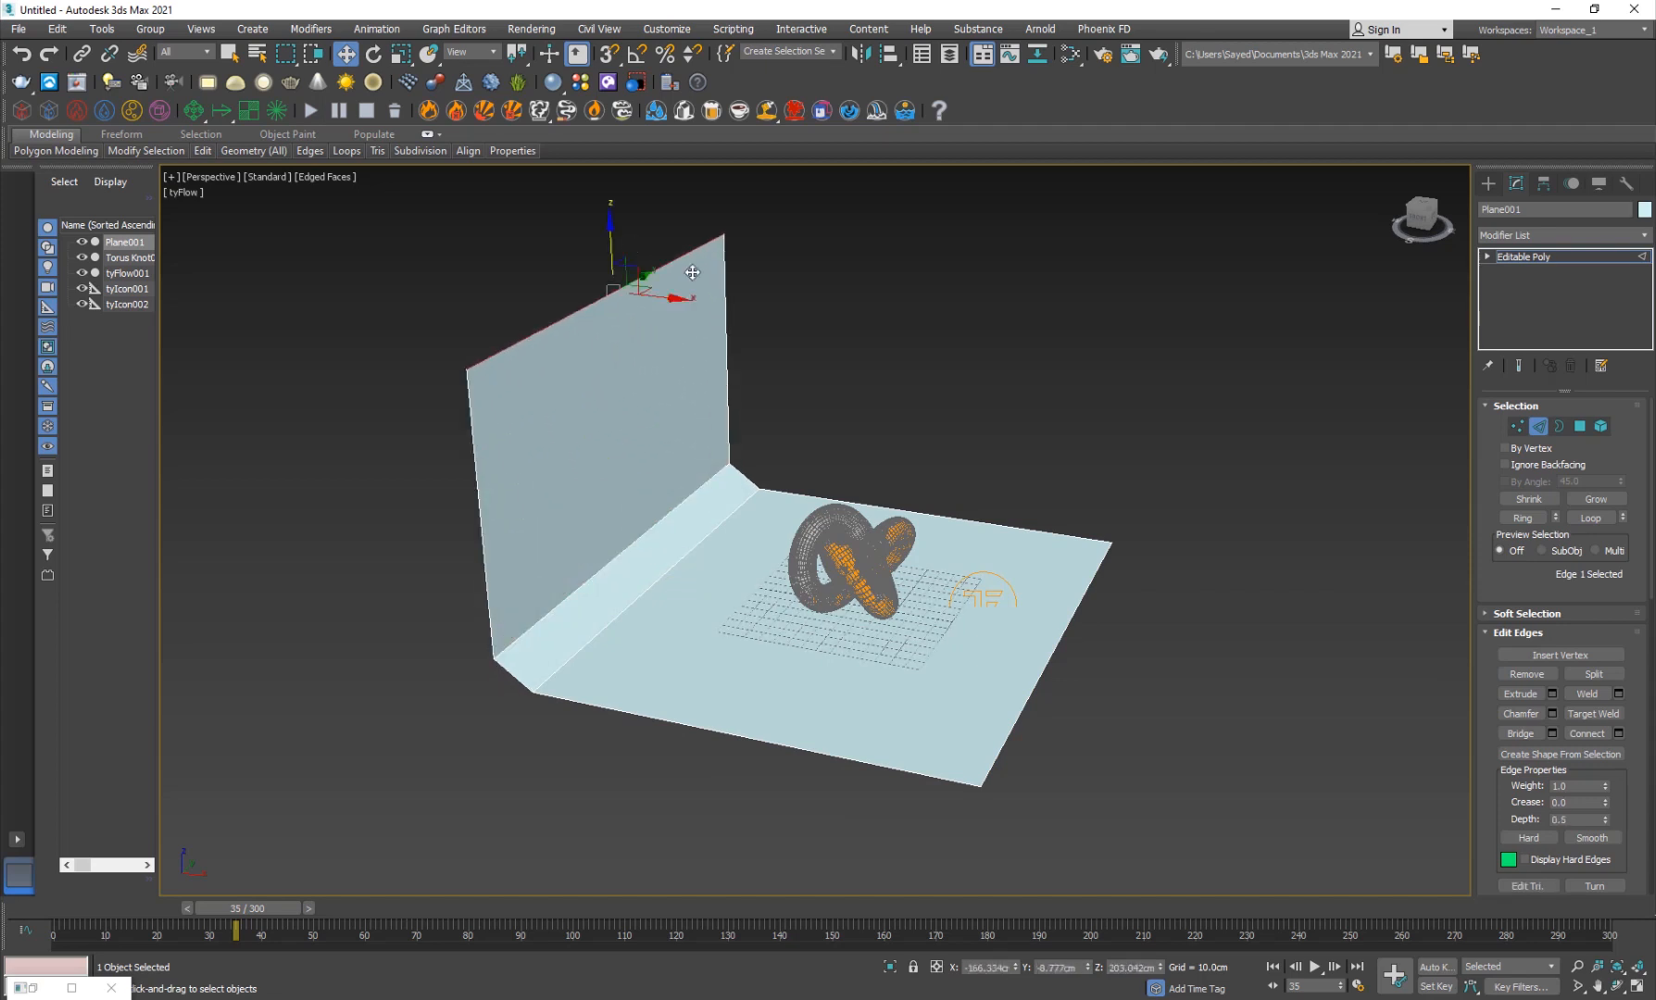
Step: Apply a TurboSmooth modifier with 3 iterations to the backdrop
{"action": "left_click", "coordinate": [1541, 232]}
{"action": "left_click", "coordinate": [1526, 338]}
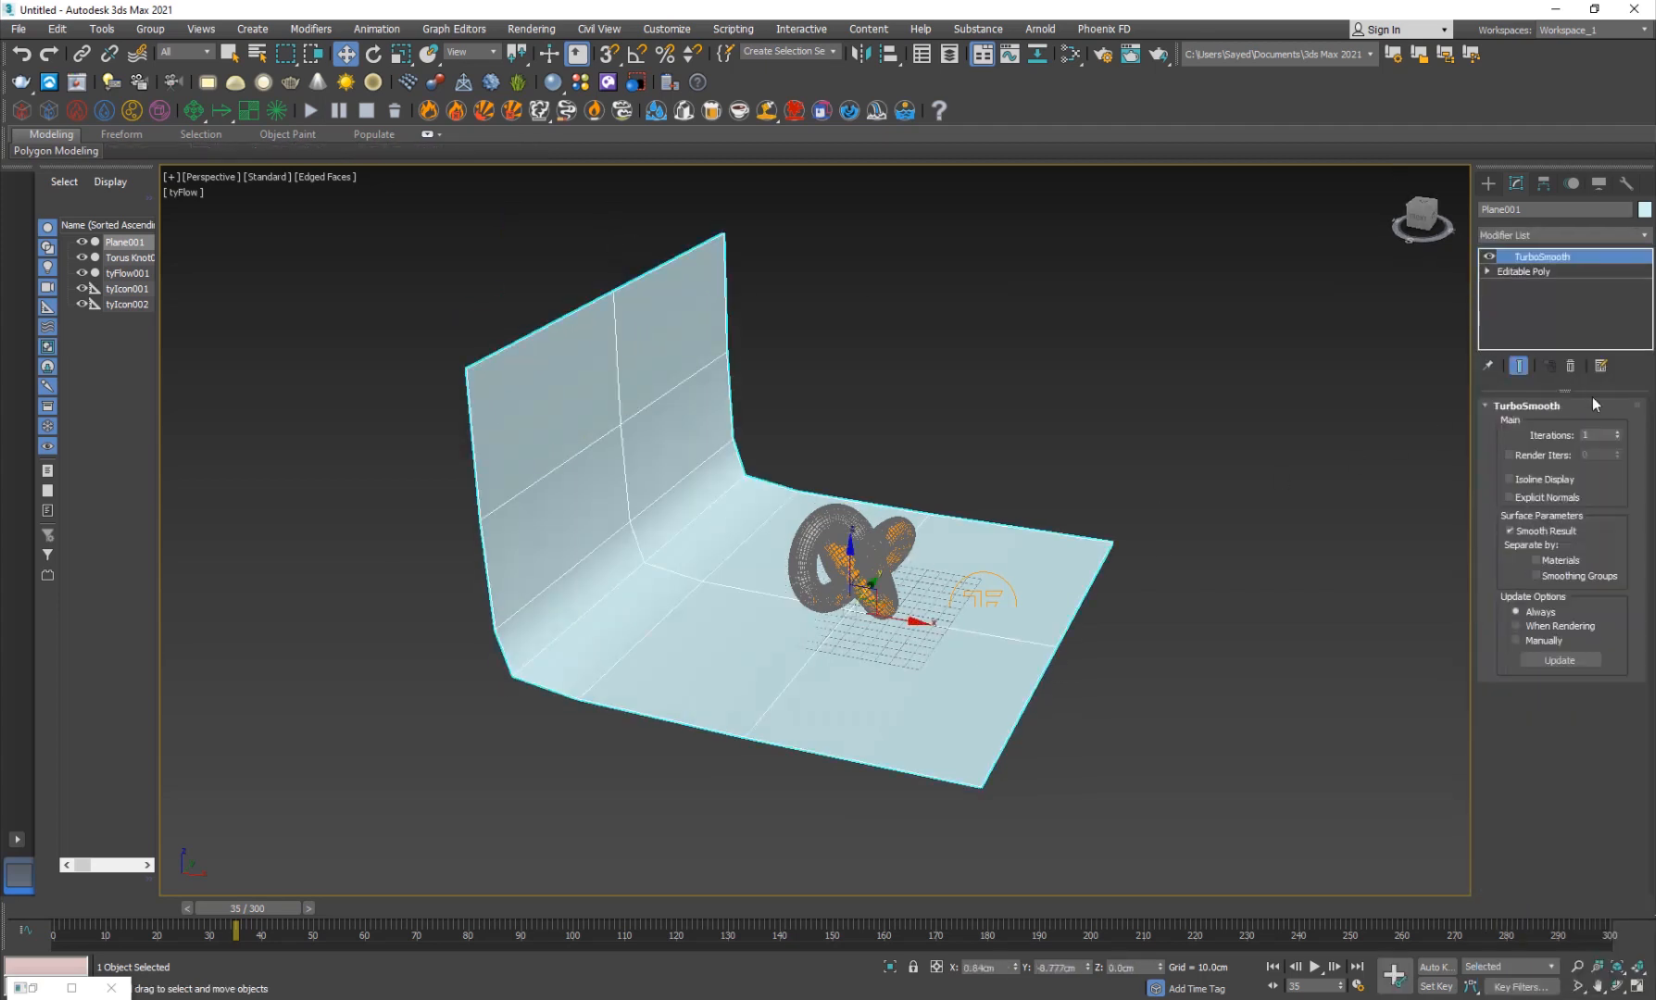
{"action": "left_click", "coordinate": [1616, 431]}
{"action": "left_click", "coordinate": [1616, 431]}
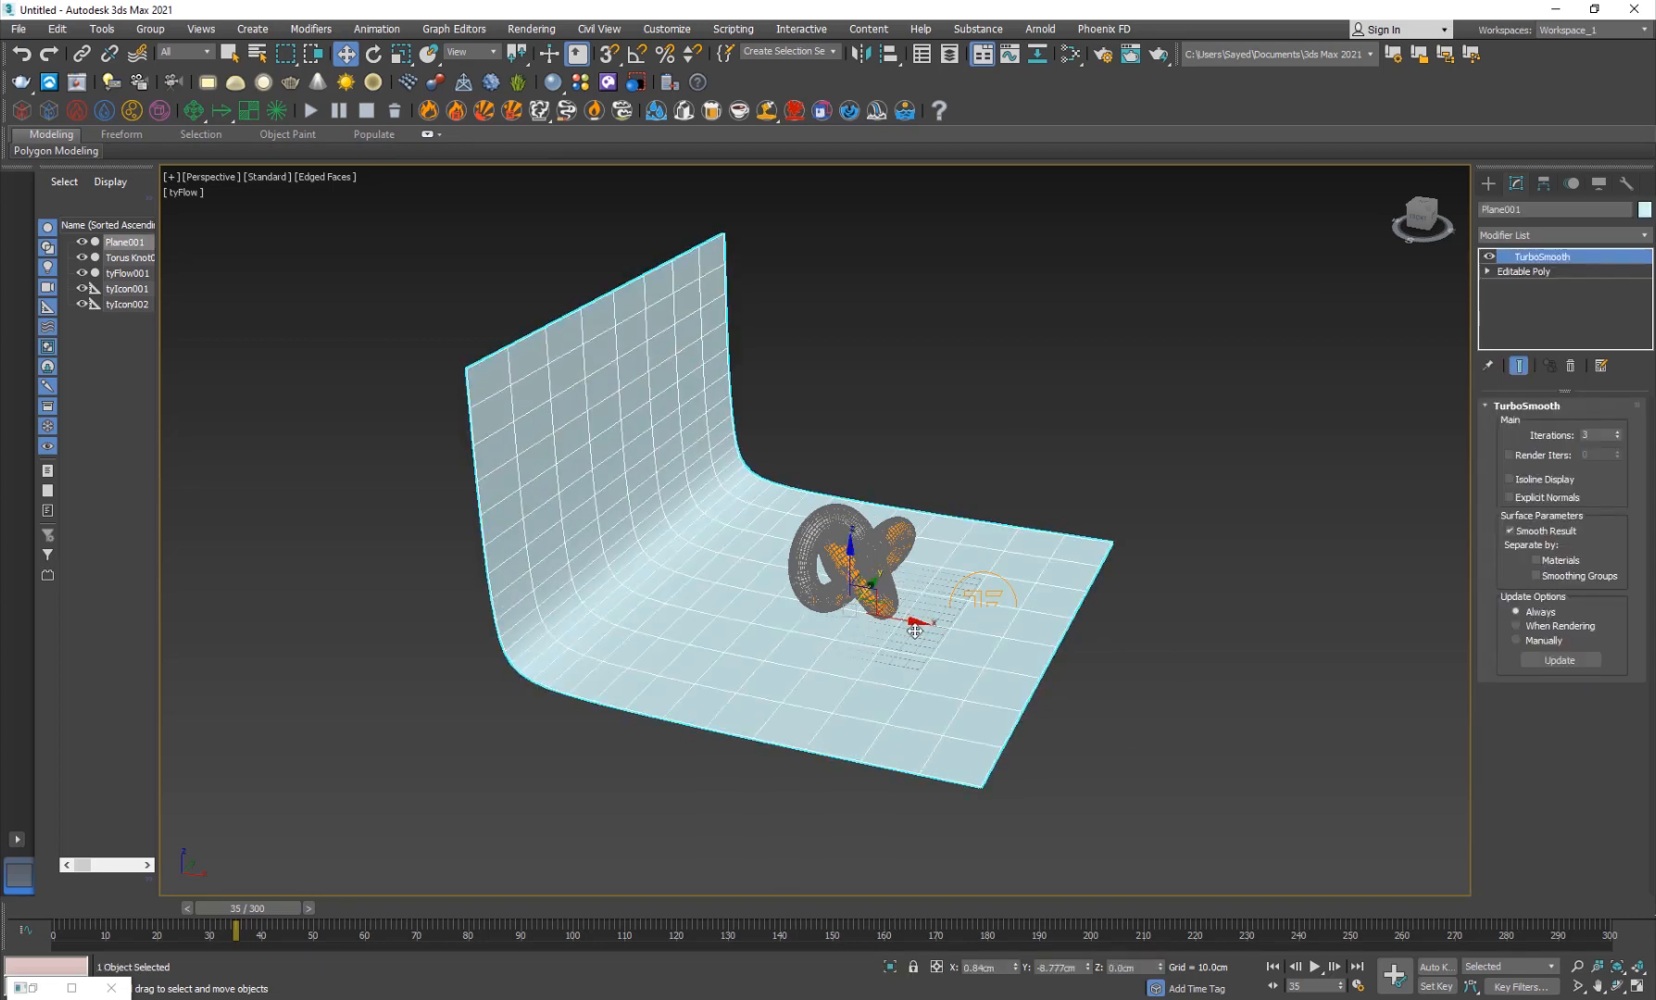
Step: Enlarge the backdrop along all three axes, to about 486% in X, and move it along X to about -273 cm
{"action": "key", "text": "r"}
{"action": "left_click_drag", "start_coordinate": [924, 627], "coordinate": [1083, 666]}
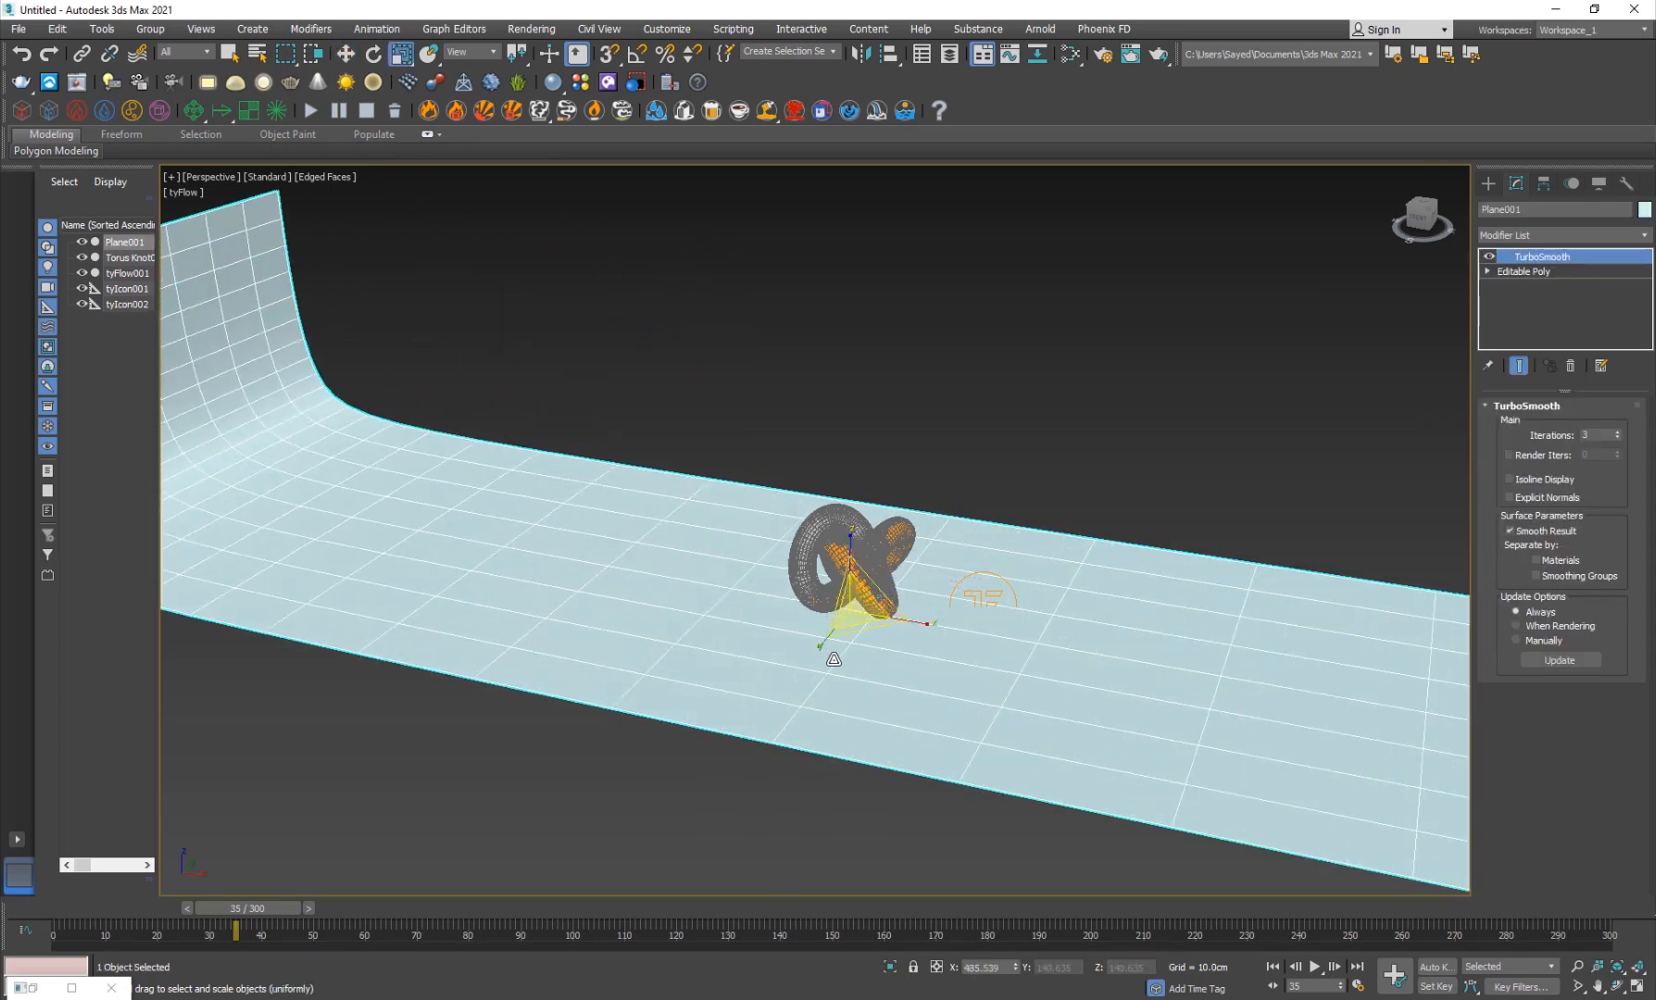
{"action": "left_click_drag", "start_coordinate": [815, 649], "coordinate": [621, 765]}
{"action": "left_click_drag", "start_coordinate": [850, 548], "coordinate": [850, 473]}
{"action": "key", "text": "w"}
{"action": "left_click_drag", "start_coordinate": [913, 623], "coordinate": [556, 597]}
{"action": "middle_click_drag", "start_coordinate": [835, 698], "coordinate": [714, 655], "text": "alt"}
Step: Add a Standard (Legacy) material, assign it to the backdrop plane and collapse its node
{"action": "left_click", "coordinate": [685, 659]}
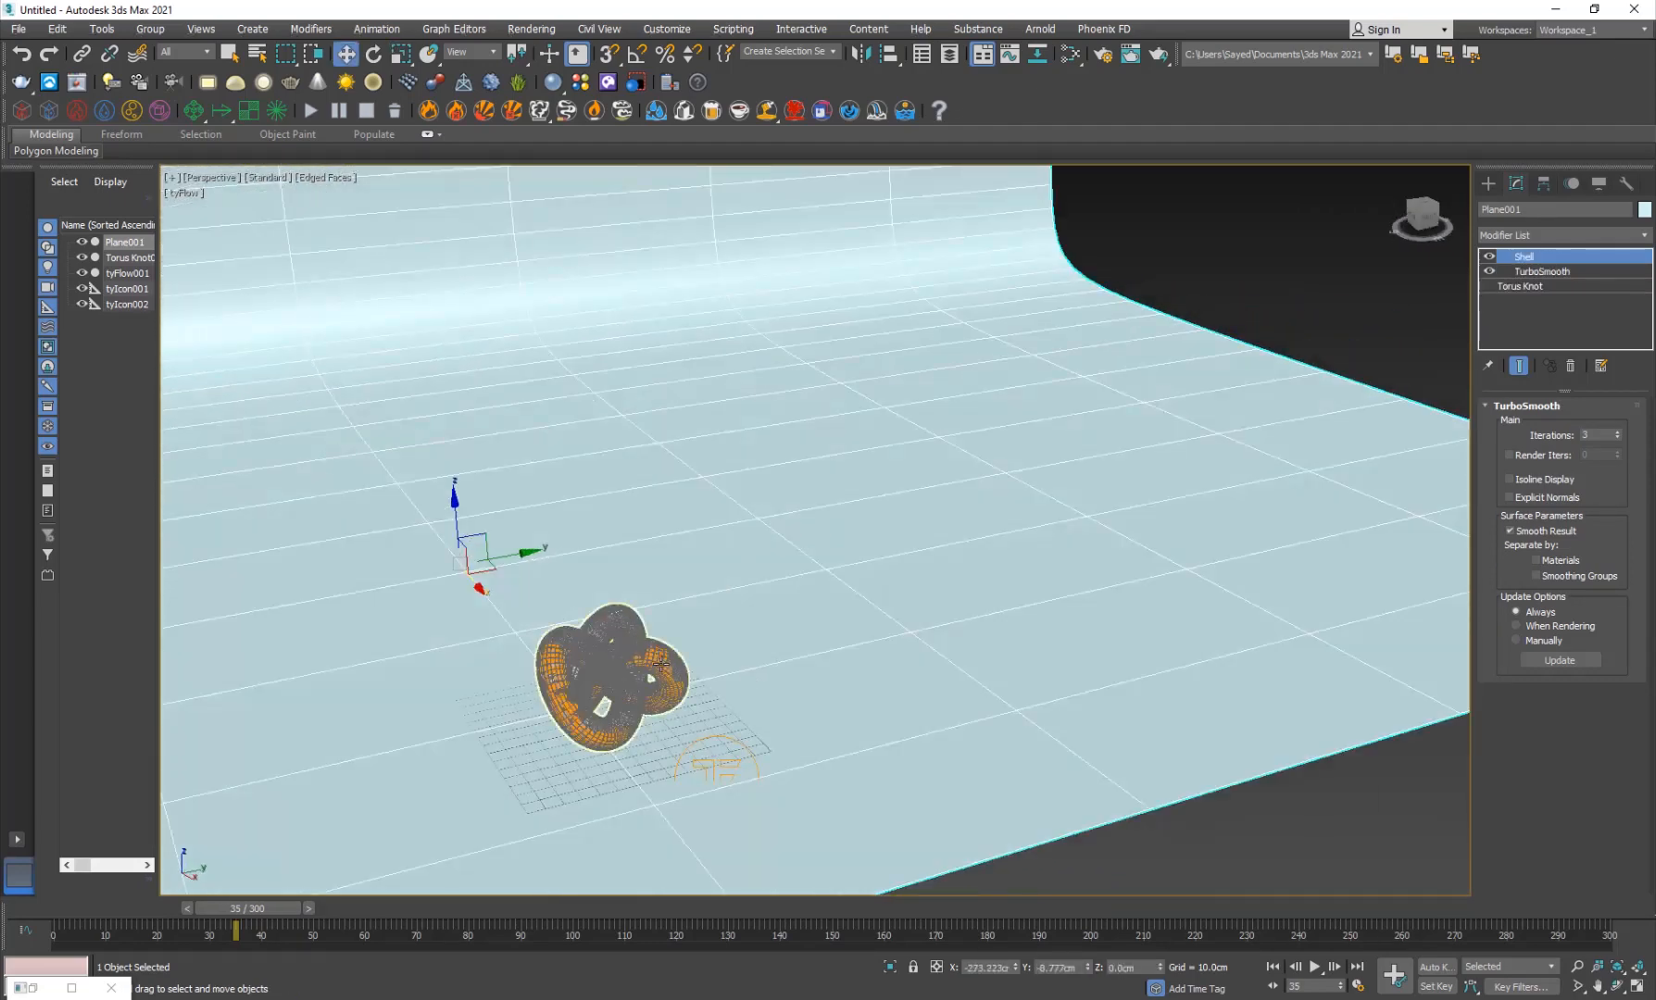
{"action": "key", "text": "z"}
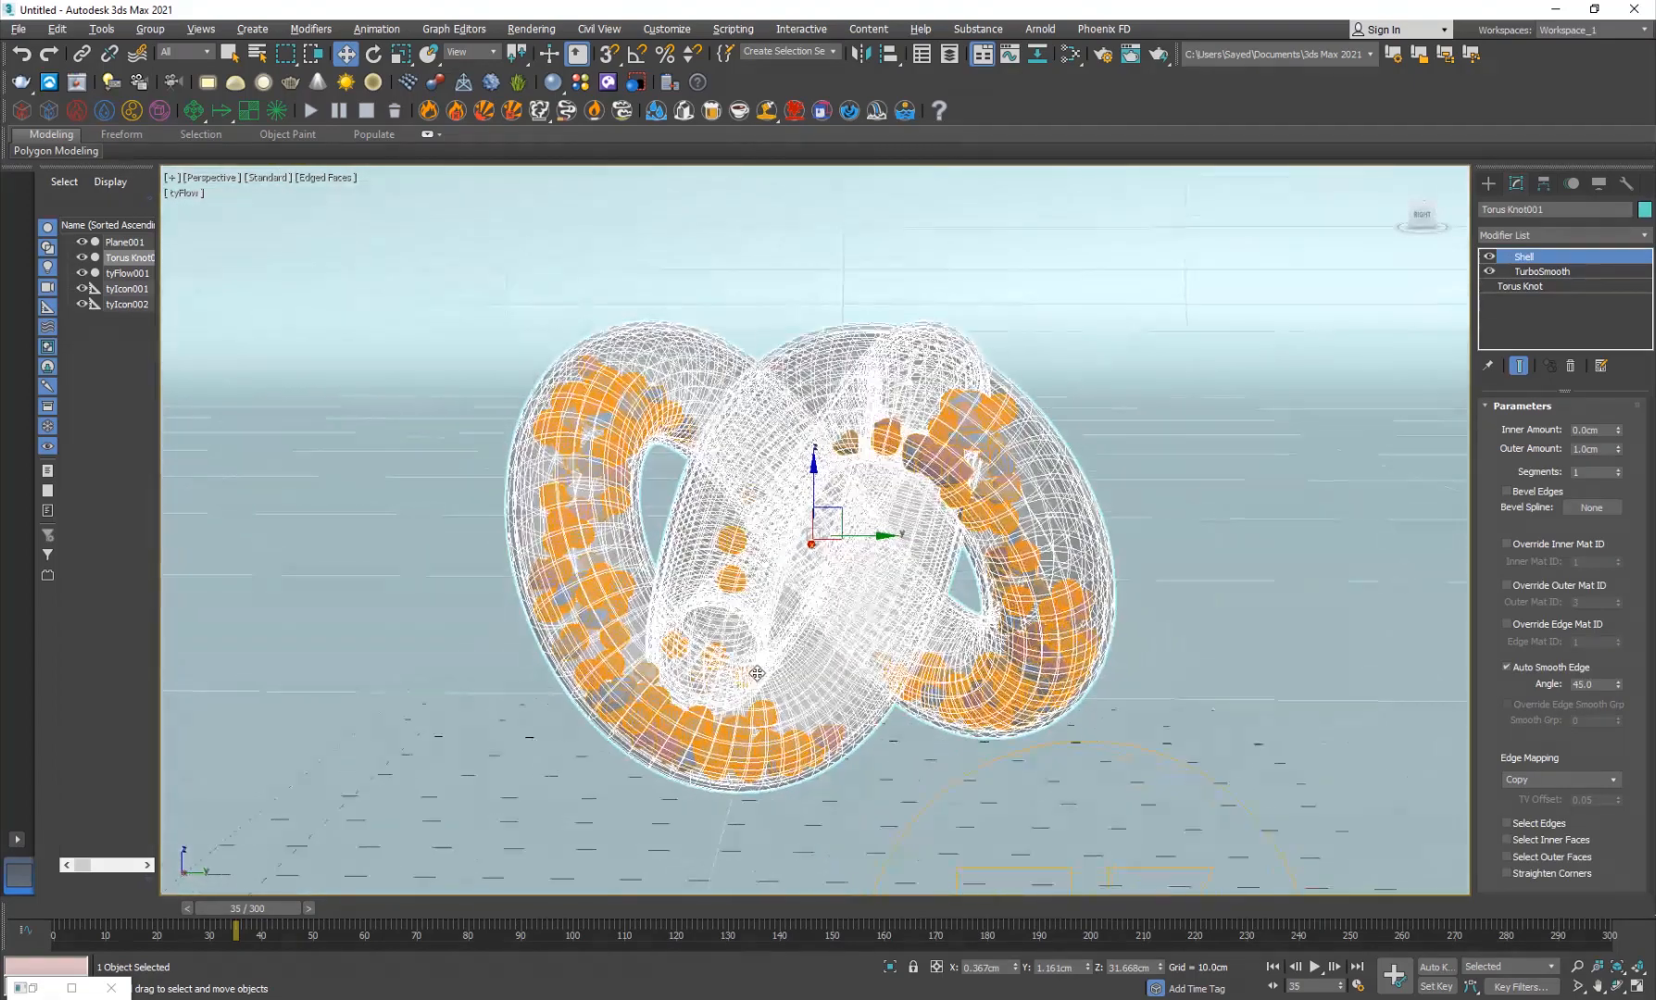
{"action": "left_click", "coordinate": [1268, 470]}
{"action": "key", "text": "m"}
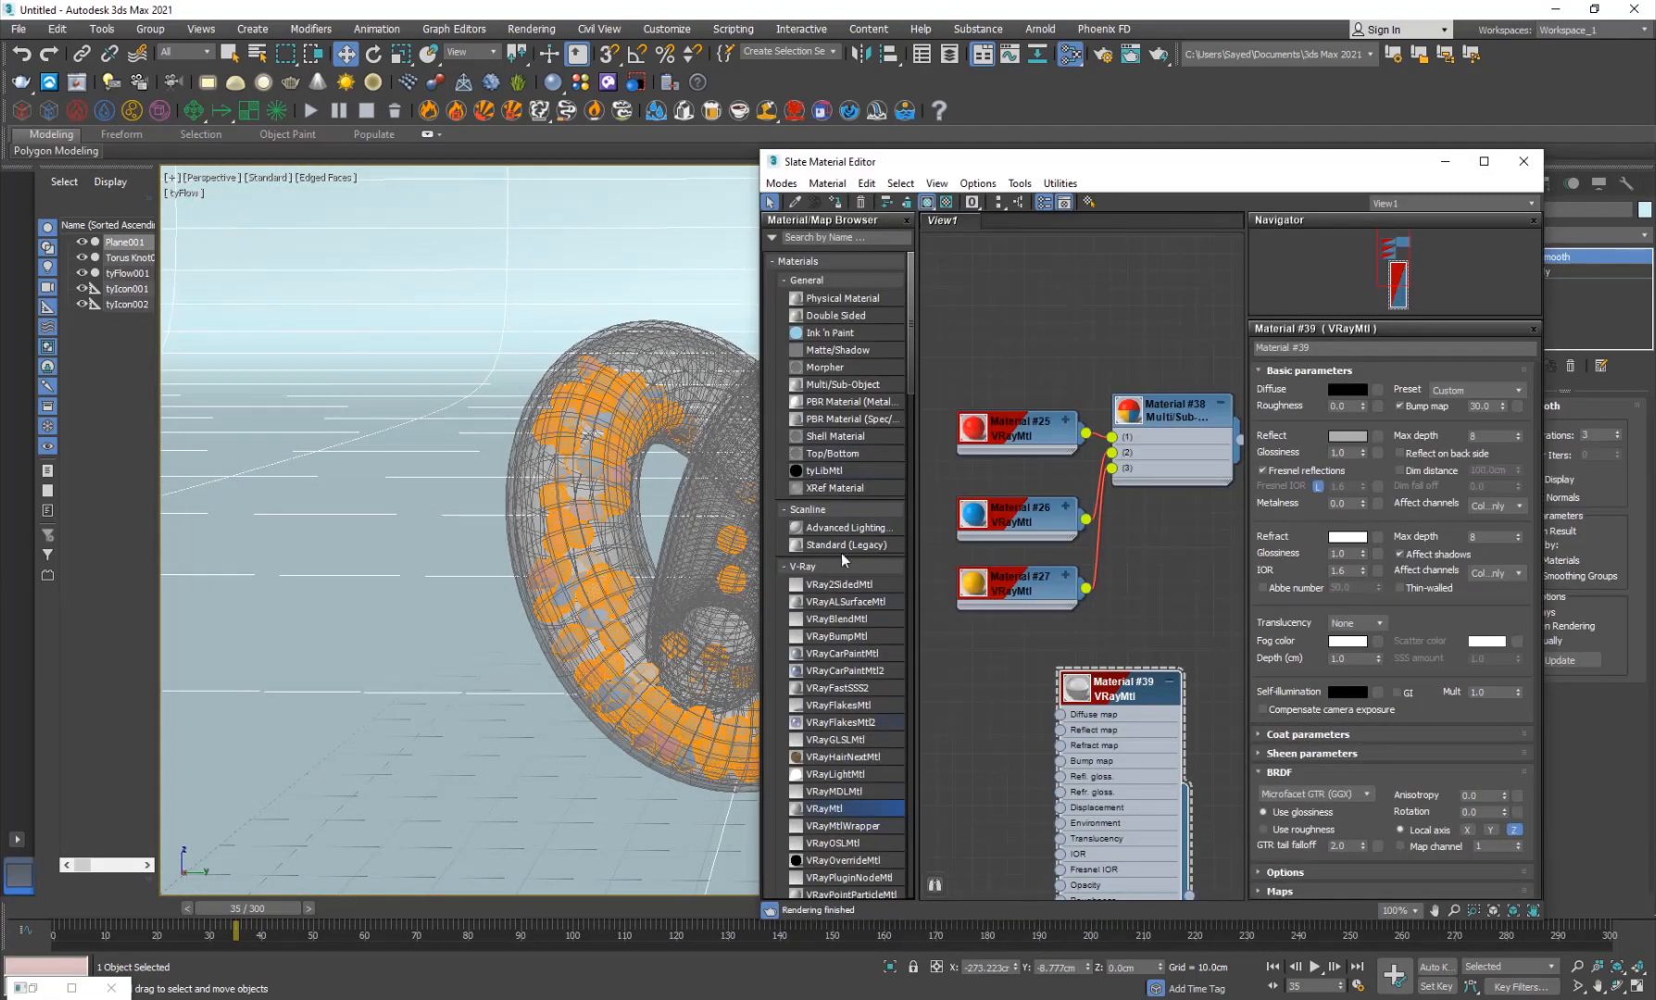
{"action": "left_click_drag", "start_coordinate": [839, 545], "coordinate": [1155, 560]}
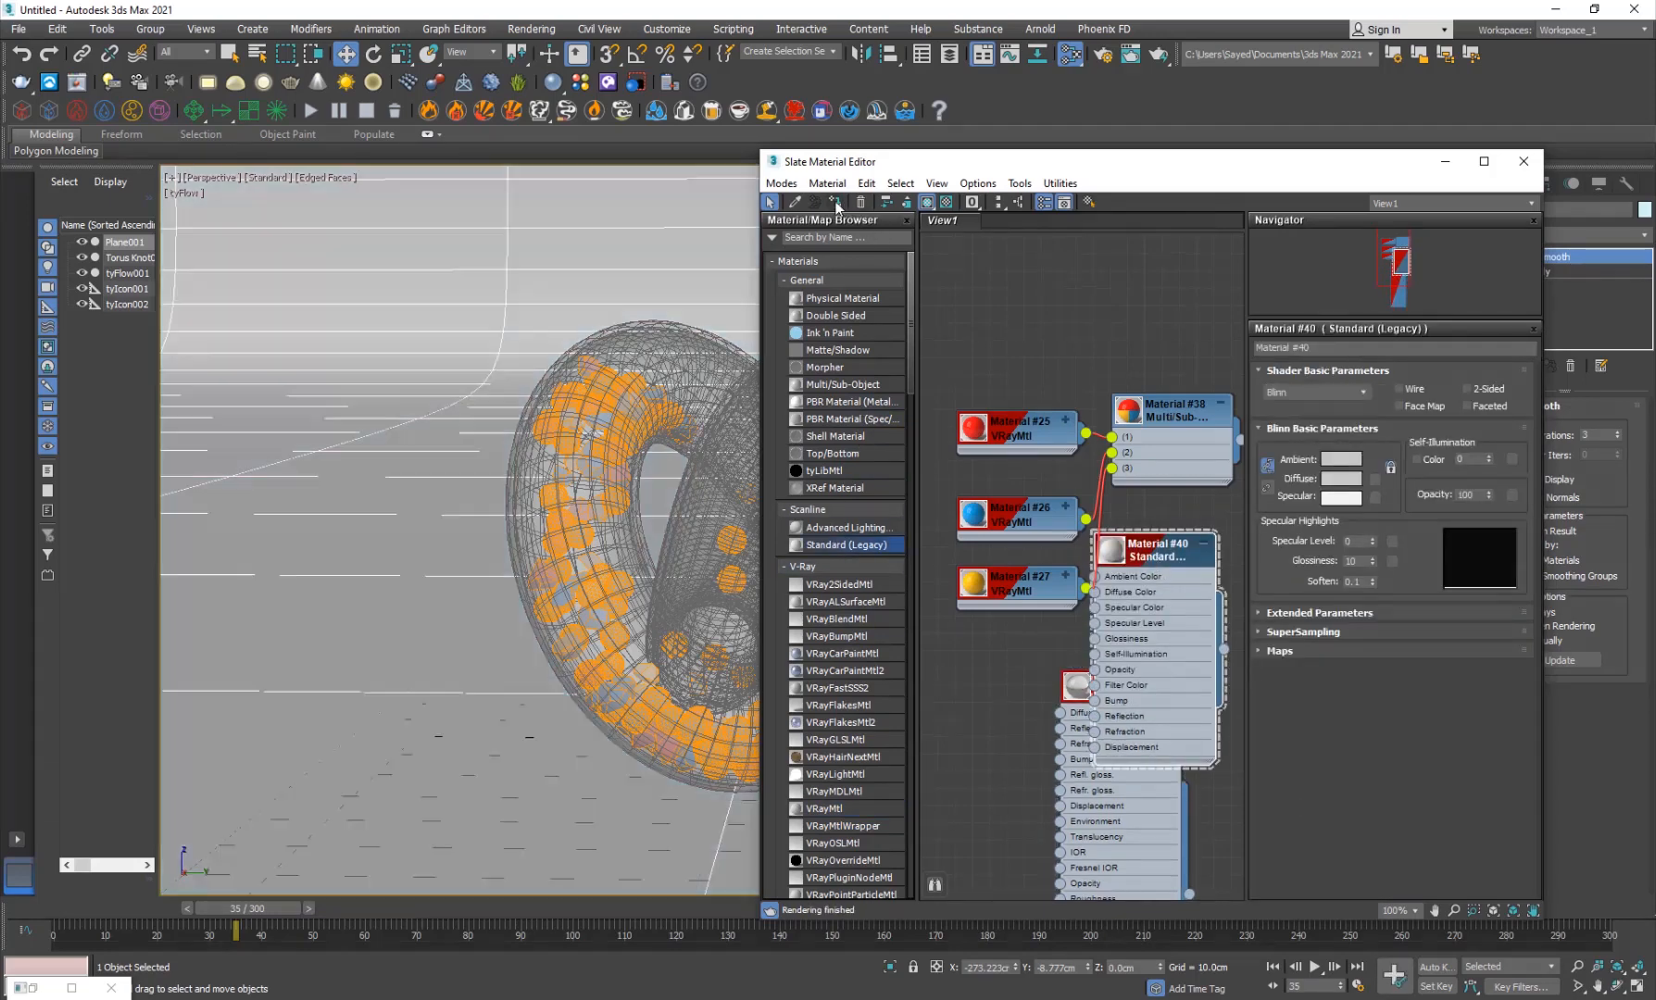
{"action": "left_click", "coordinate": [1204, 544]}
Step: Set the Standard material's ambient colour to dark brown (RGB 45, 41, 34) and close the material editor
{"action": "left_click", "coordinate": [1334, 461]}
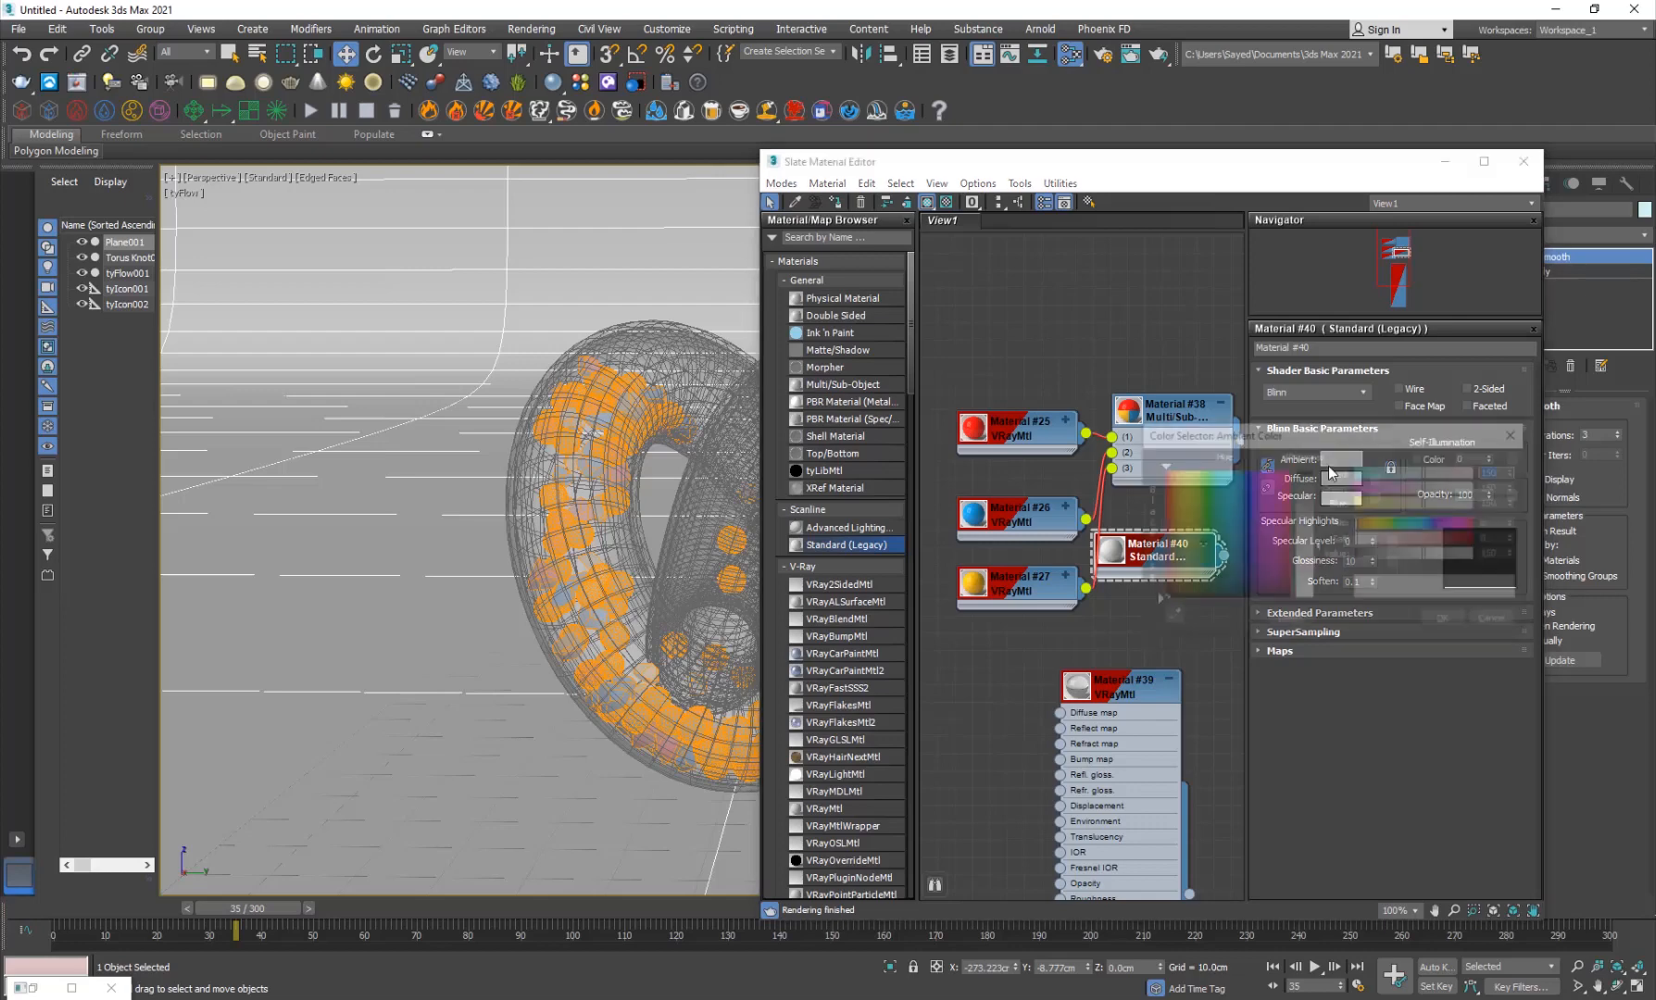
{"action": "left_click", "coordinate": [1177, 514]}
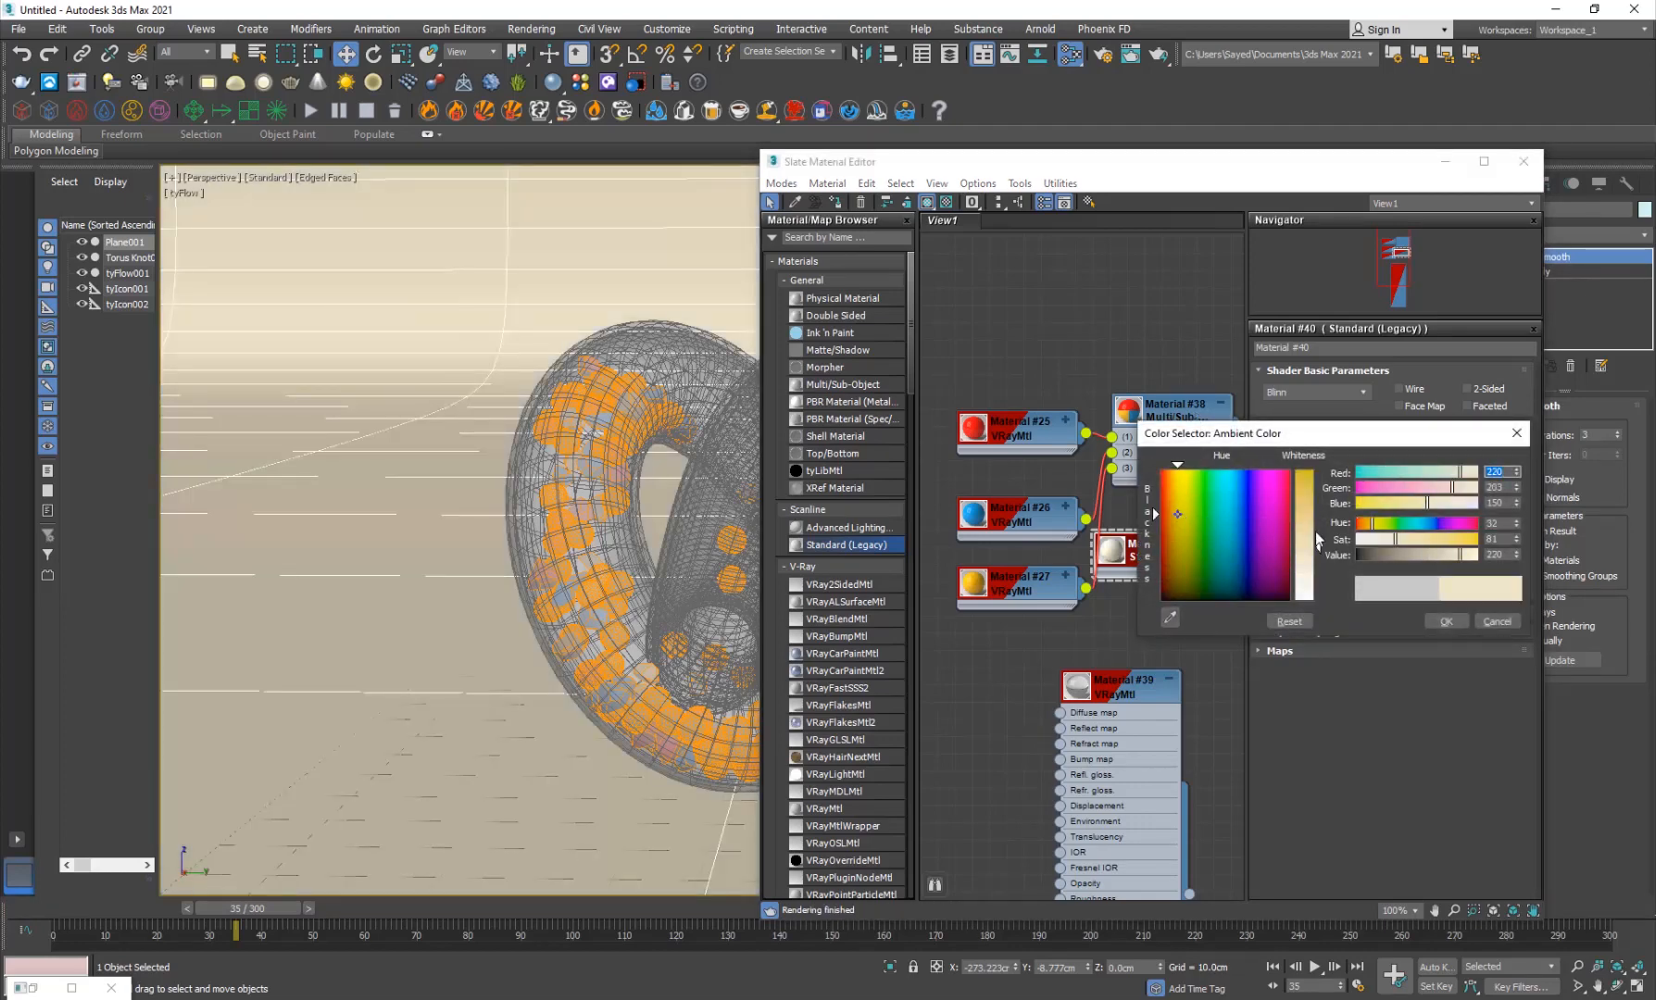
{"action": "left_click", "coordinate": [1387, 556]}
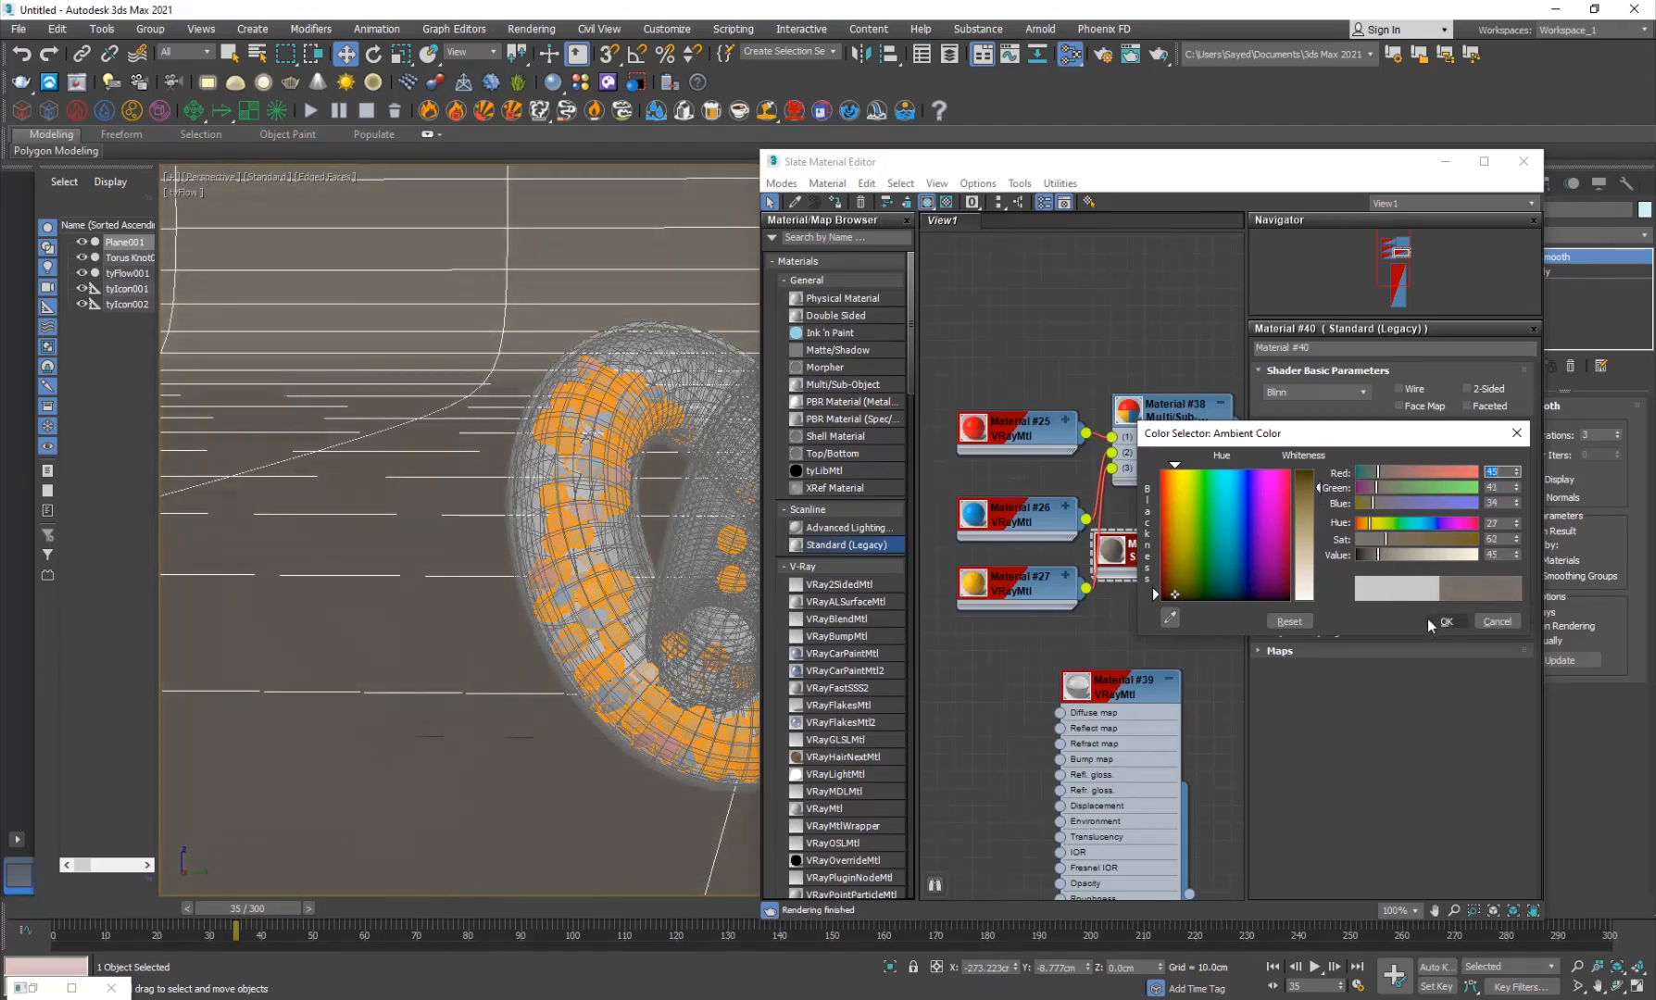
{"action": "left_click", "coordinate": [1443, 621]}
{"action": "left_click", "coordinate": [1523, 161]}
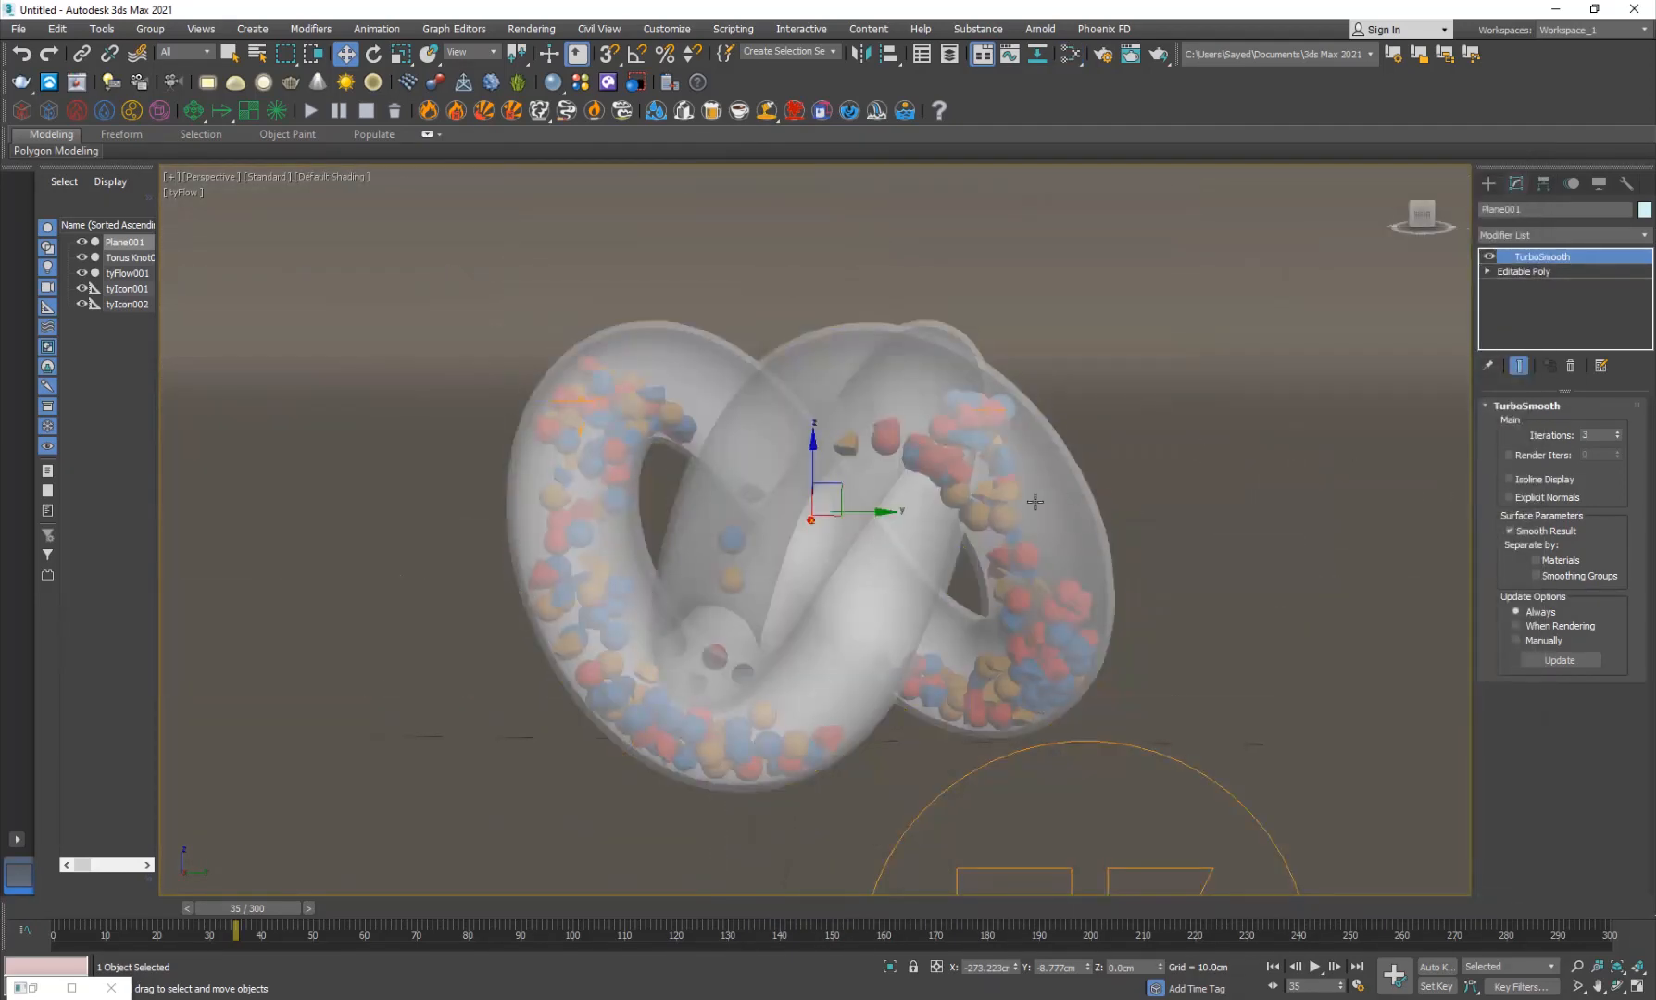
Step: Advance the particle simulation to frame 78
{"action": "left_click", "coordinate": [469, 908]}
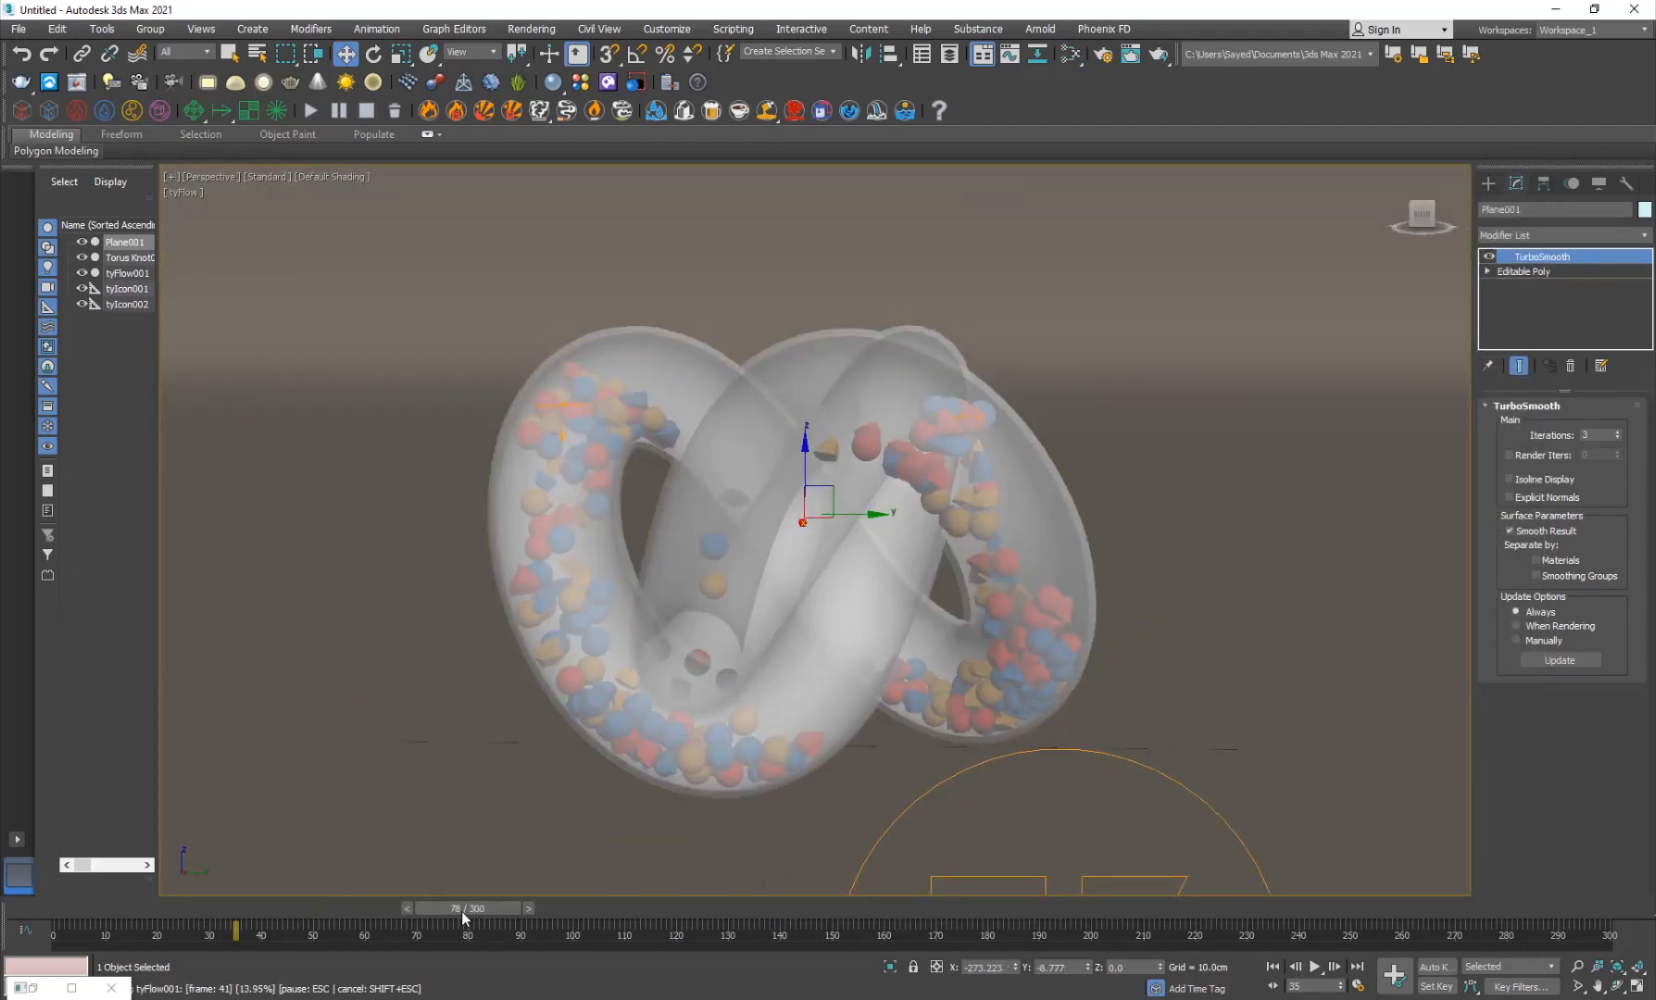
{"action": "scroll", "coordinate": [1045, 539], "scroll_direction": "down", "scroll_amount": 5}
{"action": "middle_click_drag", "start_coordinate": [962, 583], "coordinate": [696, 621], "text": "alt"}
Step: Create a VRayLight plane about 112 by 91 cm and raise it beside the knot to about Y 120, Z 141 cm
{"action": "left_click", "coordinate": [1488, 182]}
{"action": "left_click", "coordinate": [1524, 207]}
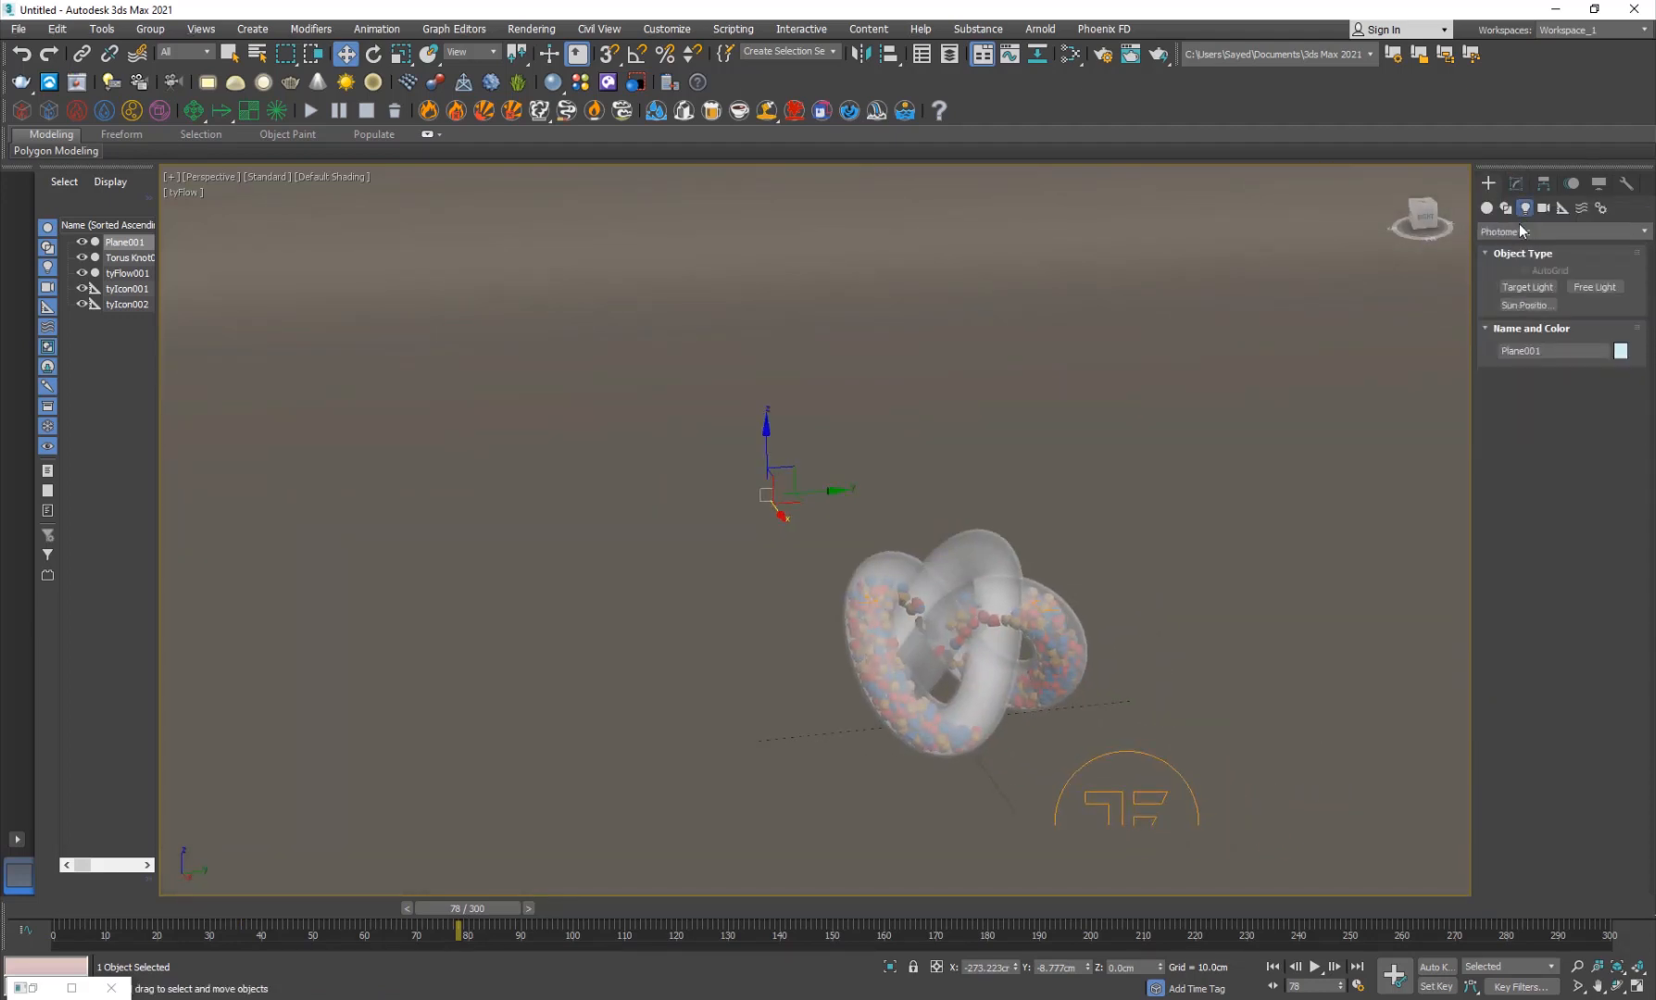
{"action": "left_click", "coordinate": [1563, 231]}
{"action": "left_click", "coordinate": [1505, 280]}
{"action": "left_click", "coordinate": [1527, 287]}
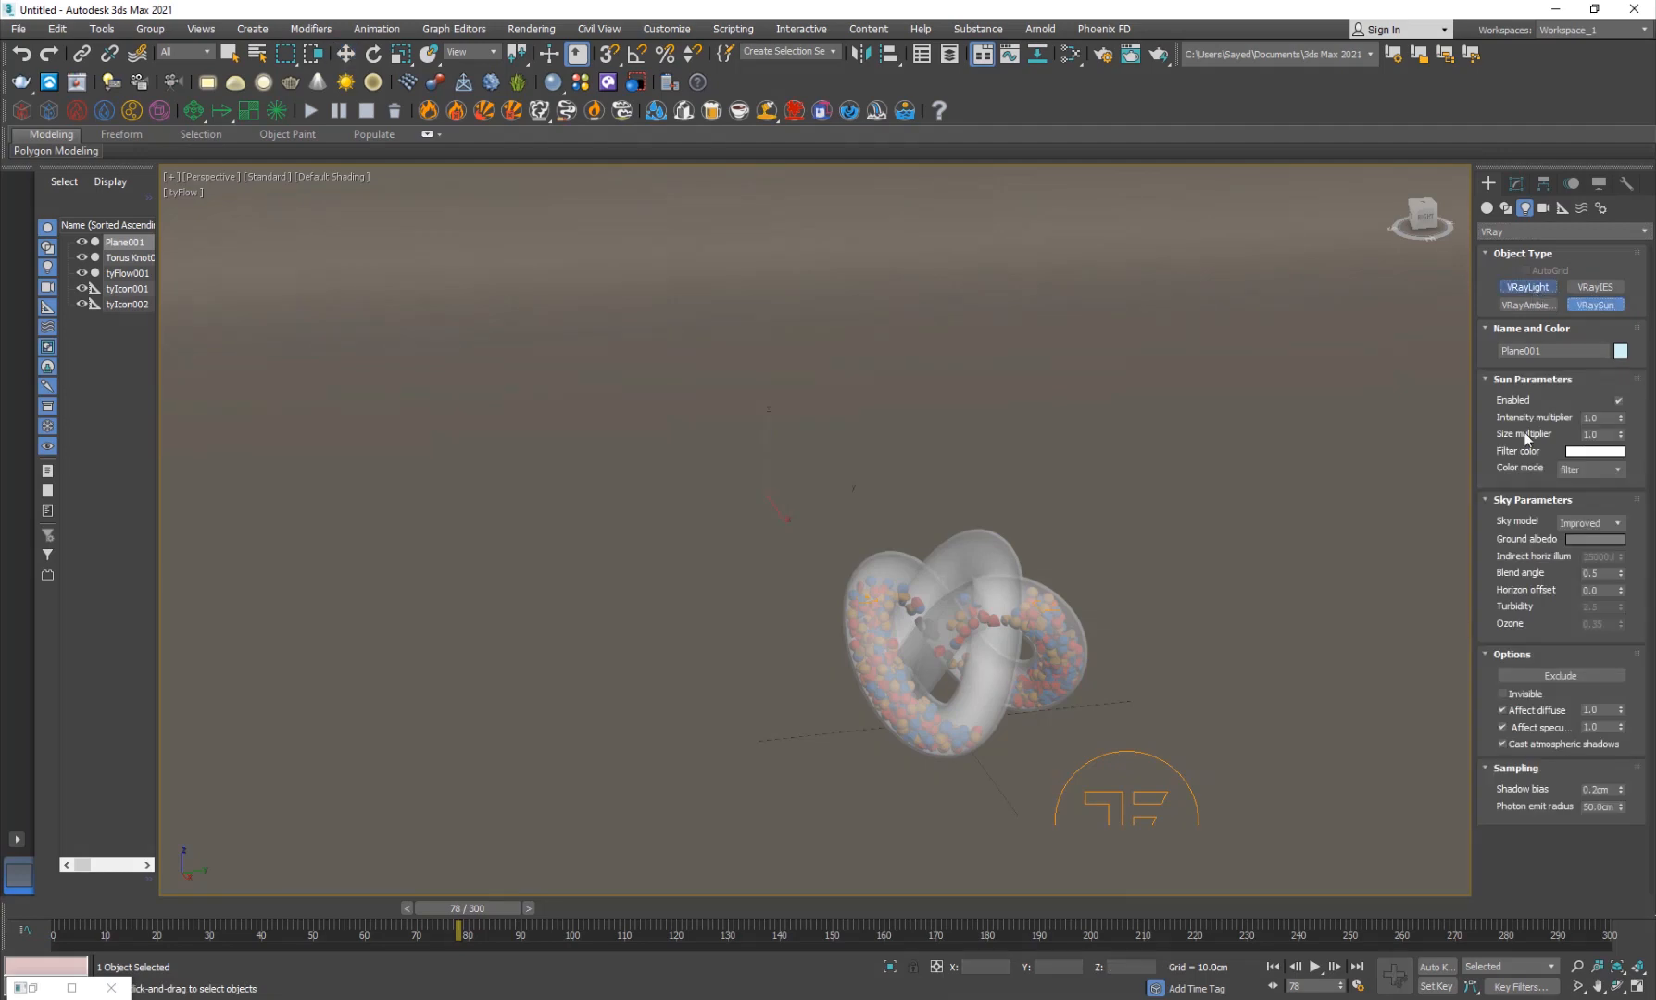
{"action": "middle_click_drag", "start_coordinate": [1065, 723], "coordinate": [913, 700]}
{"action": "left_click_drag", "start_coordinate": [839, 680], "coordinate": [1020, 716]}
{"action": "key", "text": "w"}
{"action": "left_click_drag", "start_coordinate": [853, 613], "coordinate": [1198, 271]}
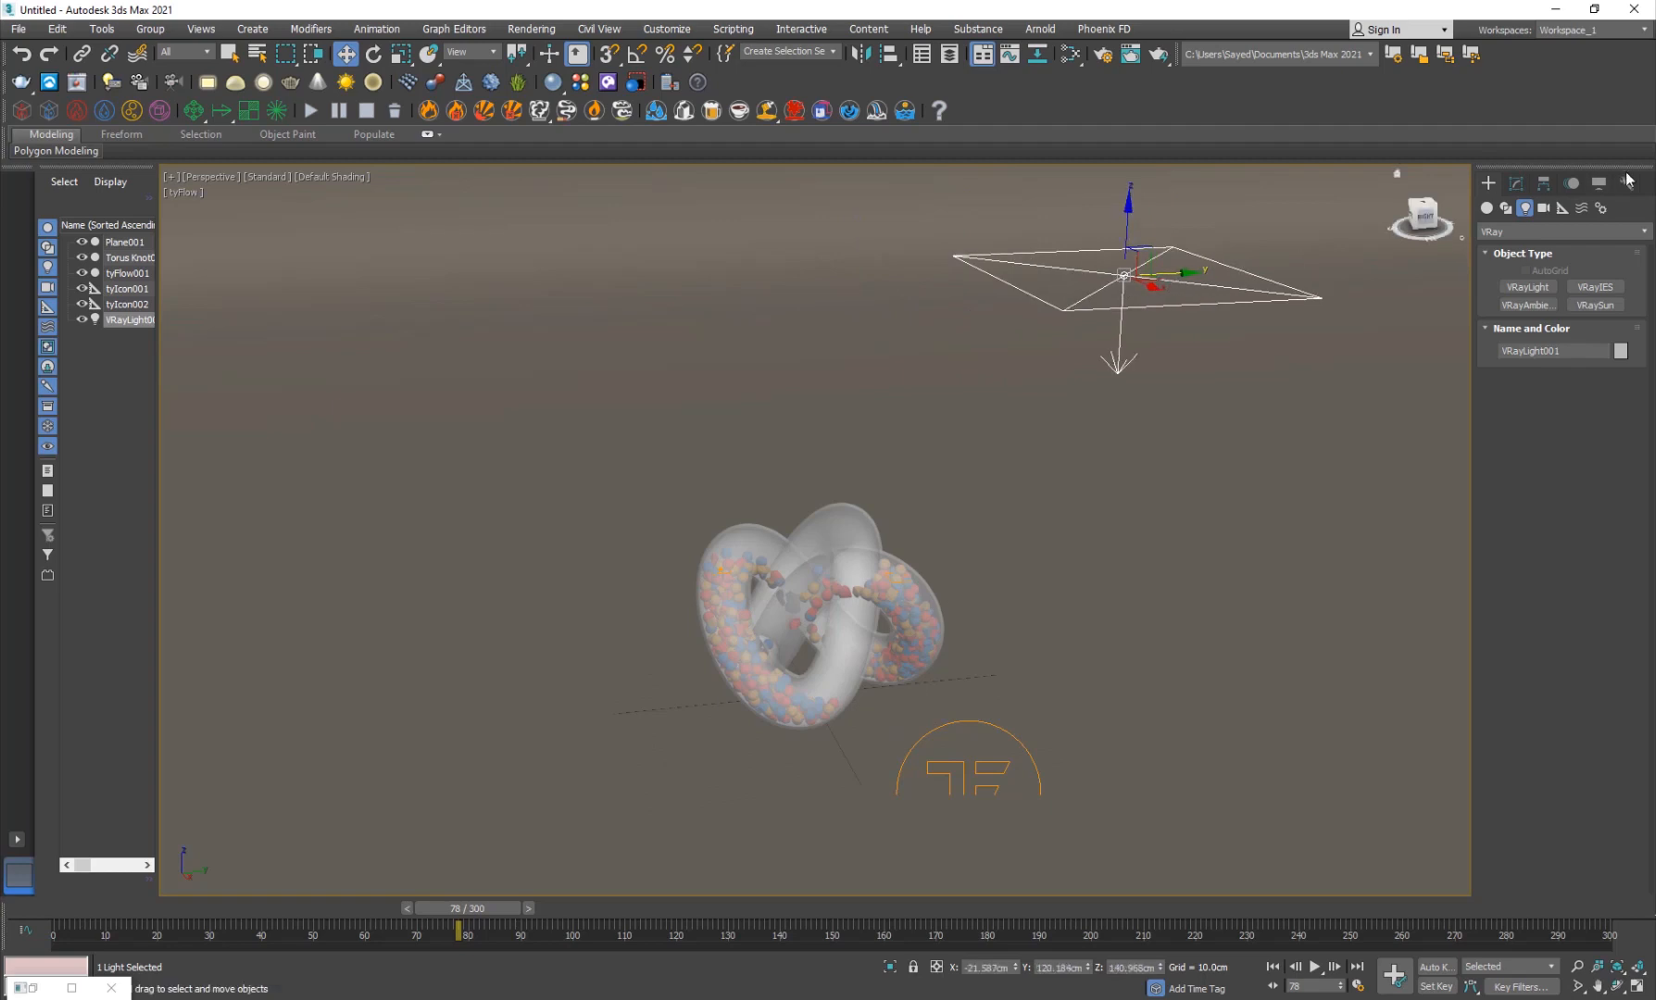
Step: Make the VRayLight targeted, raise its target to about Z 20 cm and move it along Y to the torus knot's side
{"action": "left_click", "coordinate": [1516, 183]}
{"action": "left_click", "coordinate": [1518, 449]}
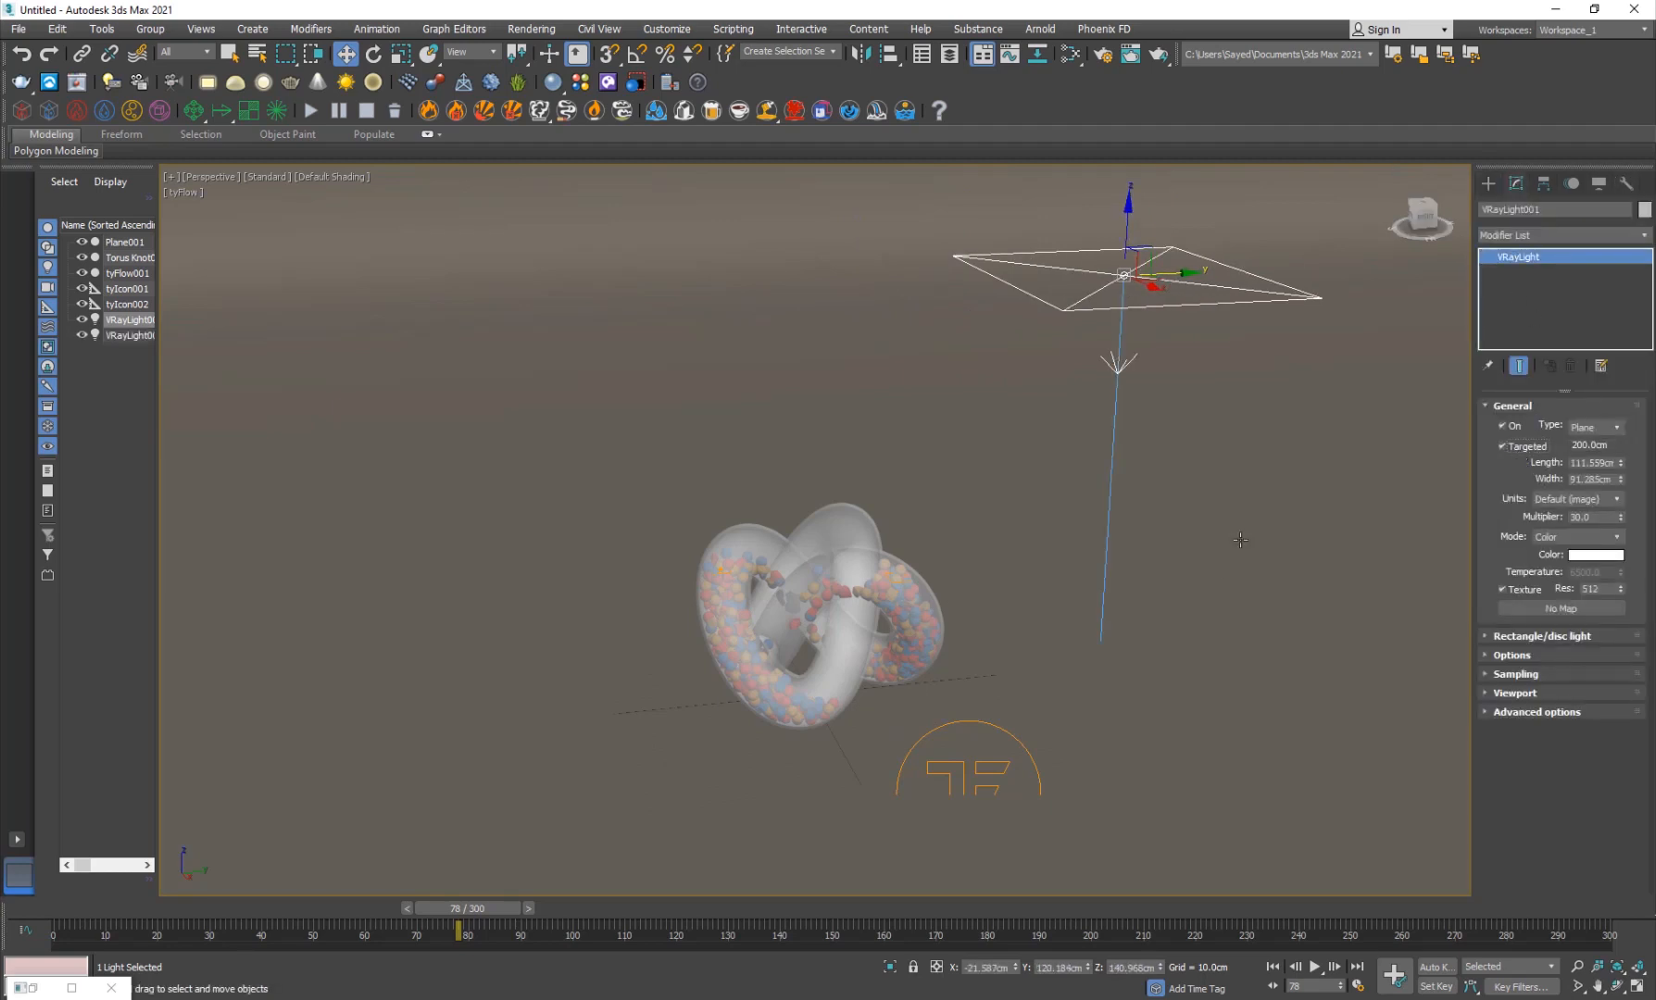
{"action": "key", "text": "F3"}
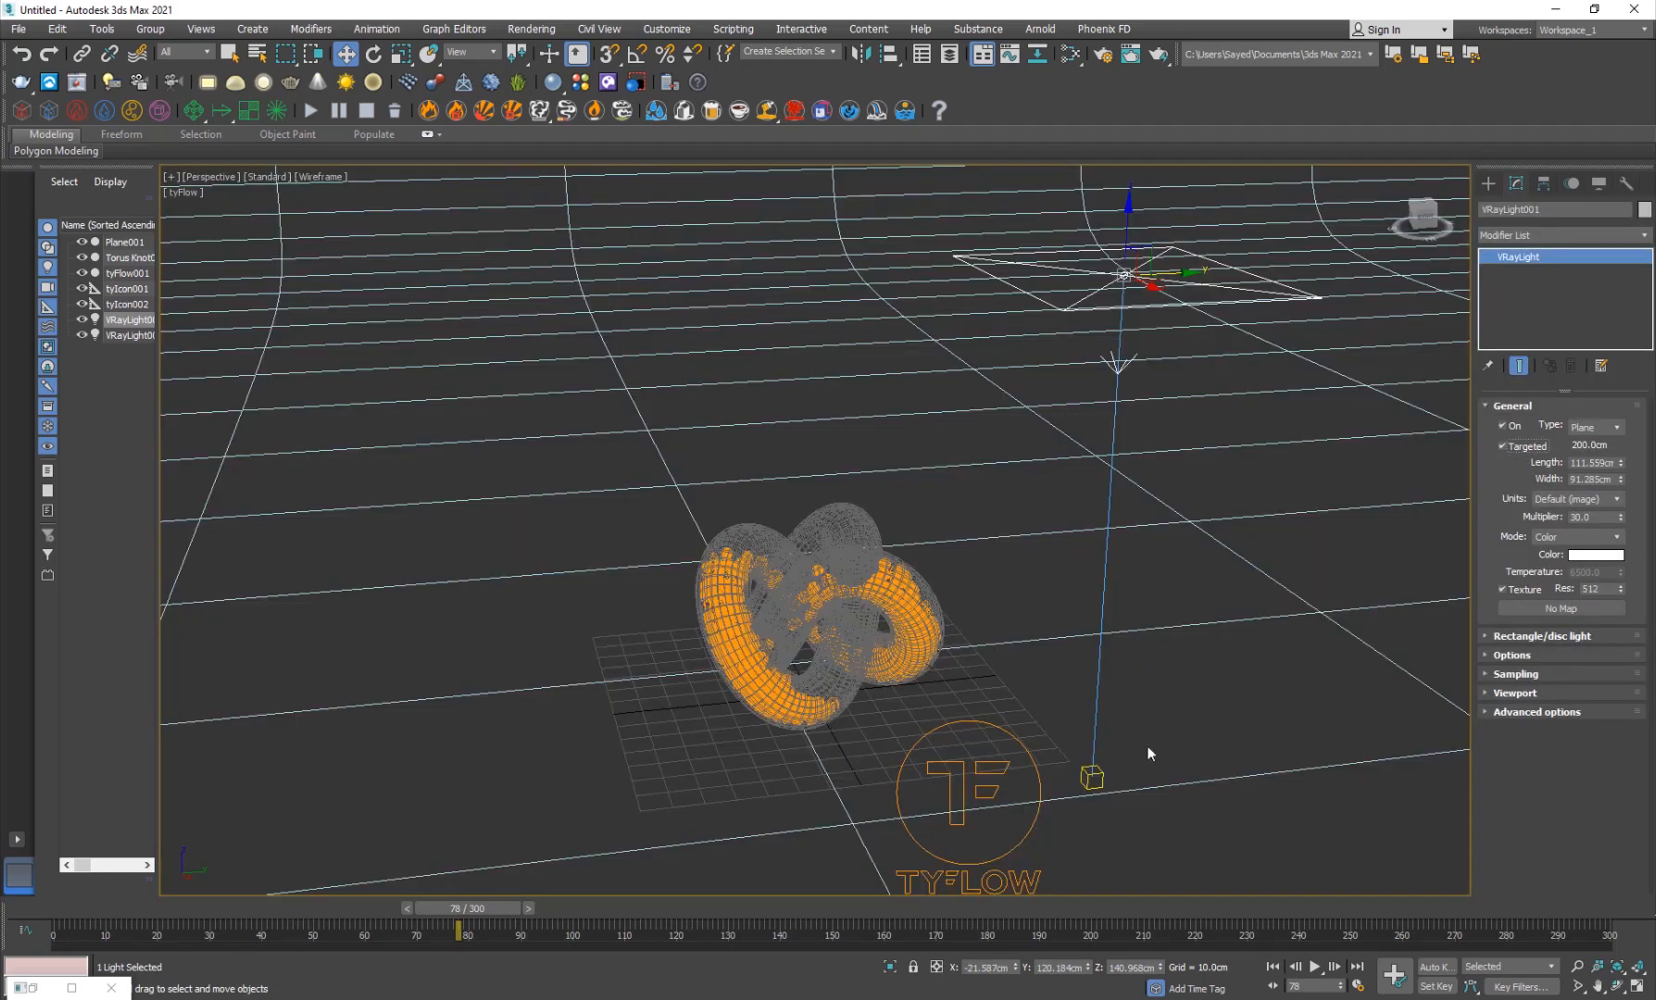
{"action": "left_click", "coordinate": [1092, 777]}
{"action": "left_click_drag", "start_coordinate": [1095, 723], "coordinate": [1096, 543]}
{"action": "key", "text": "F3"}
{"action": "middle_click_drag", "start_coordinate": [1073, 556], "coordinate": [1071, 574]}
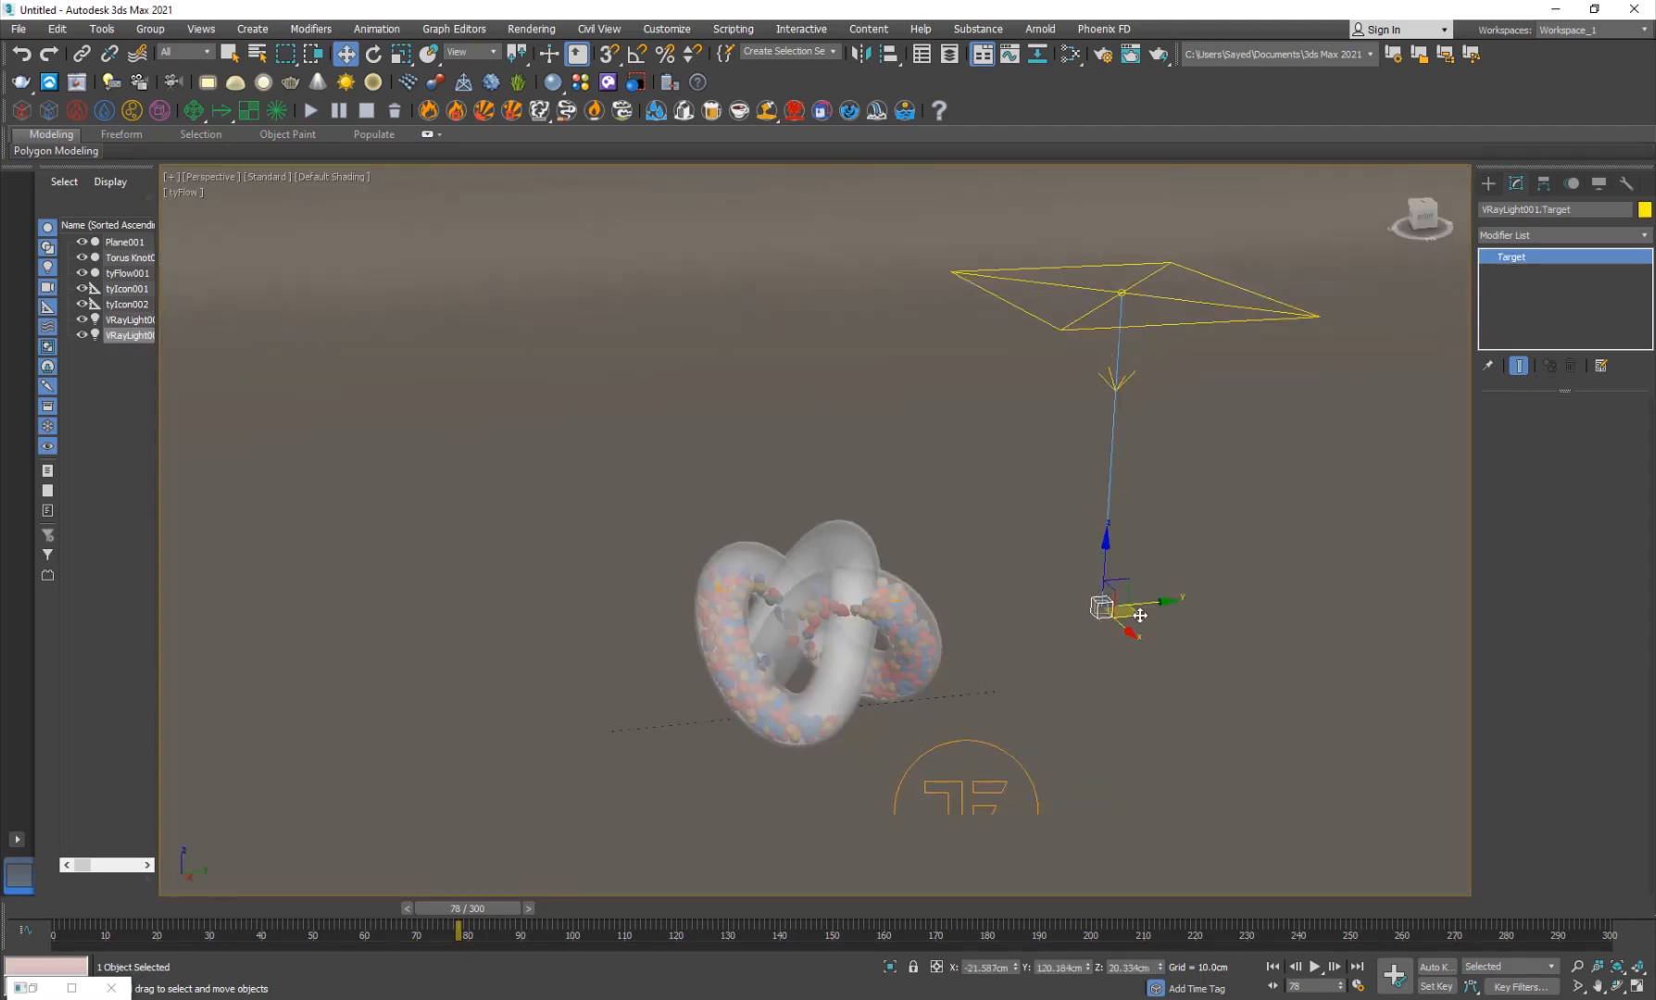
{"action": "left_click_drag", "start_coordinate": [1147, 602], "coordinate": [994, 632]}
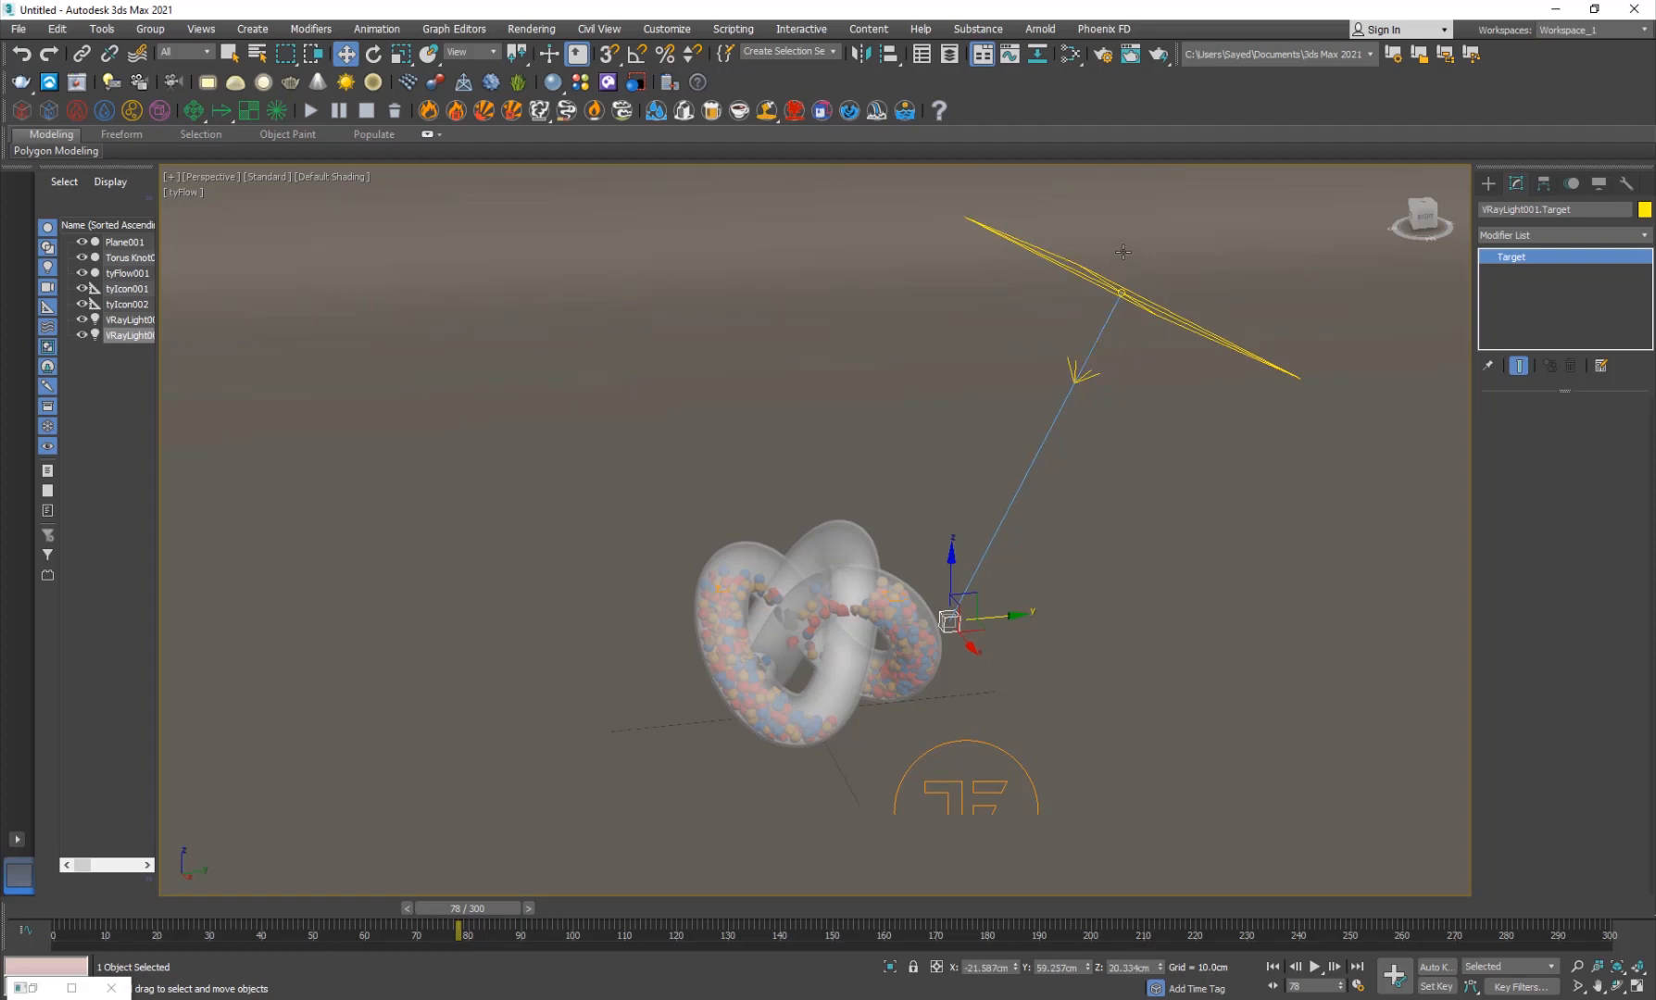
Step: Restrict selection to lights and clone the plane light twice as instances, first to about Y -106 cm, then to about X 206 cm
{"action": "left_click", "coordinate": [1110, 283]}
{"action": "left_click", "coordinate": [186, 53]}
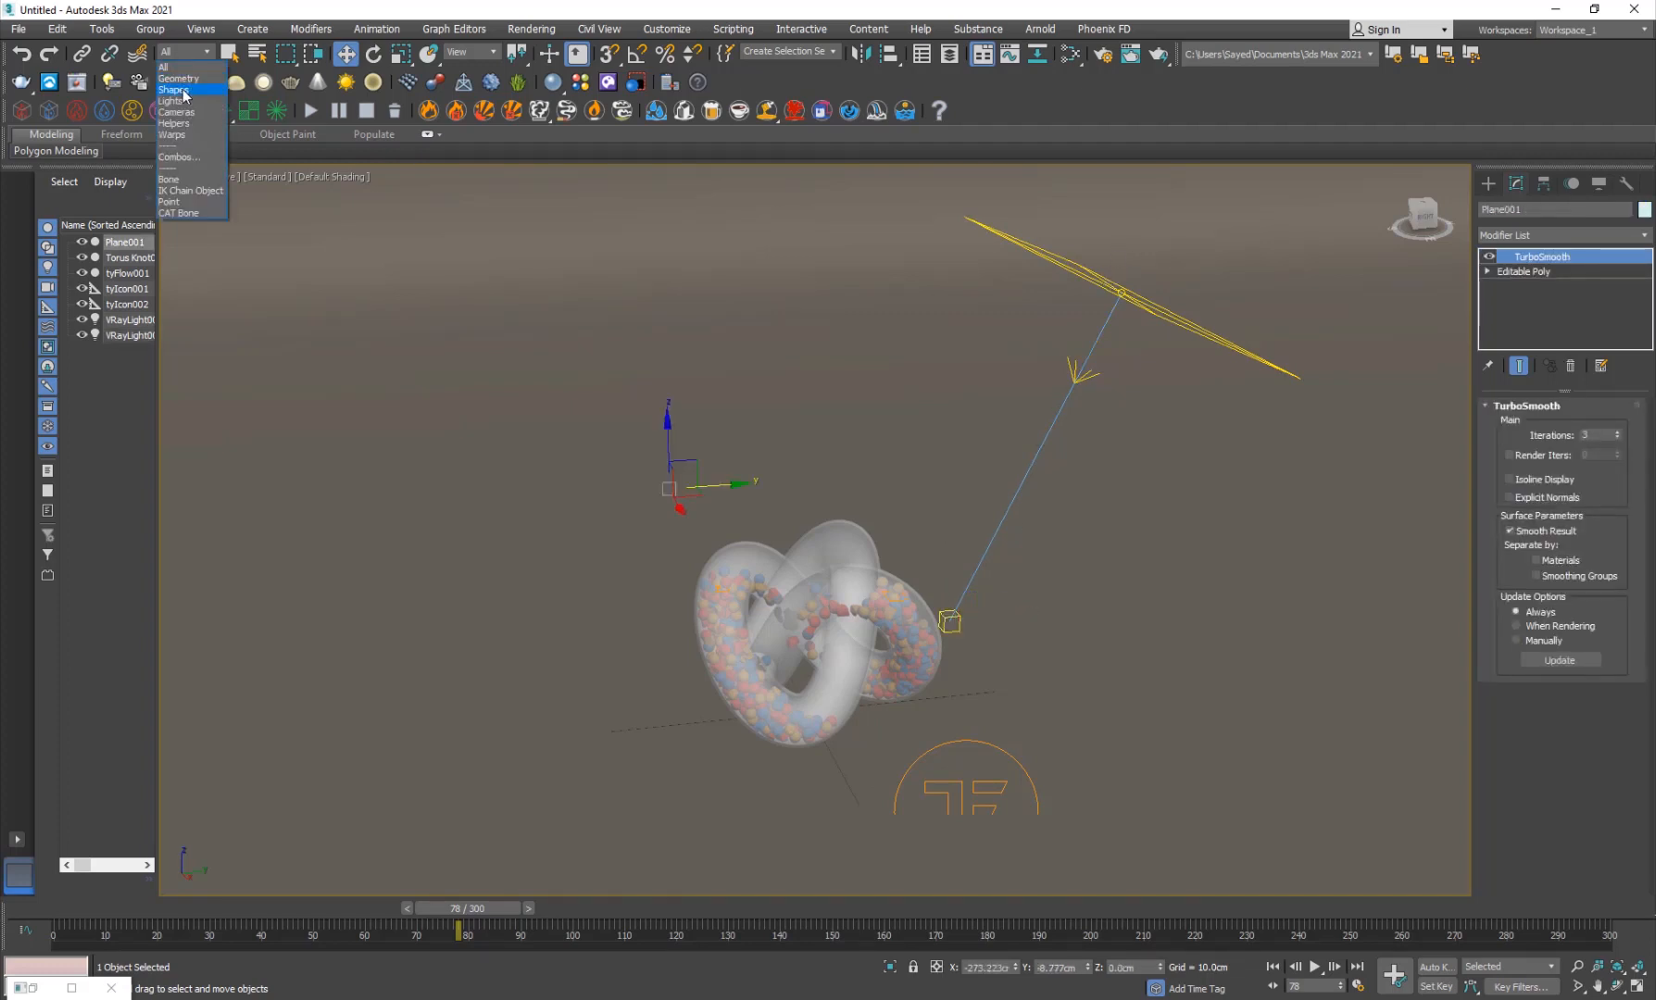
{"action": "left_click", "coordinate": [182, 102]}
{"action": "left_click", "coordinate": [1079, 262]}
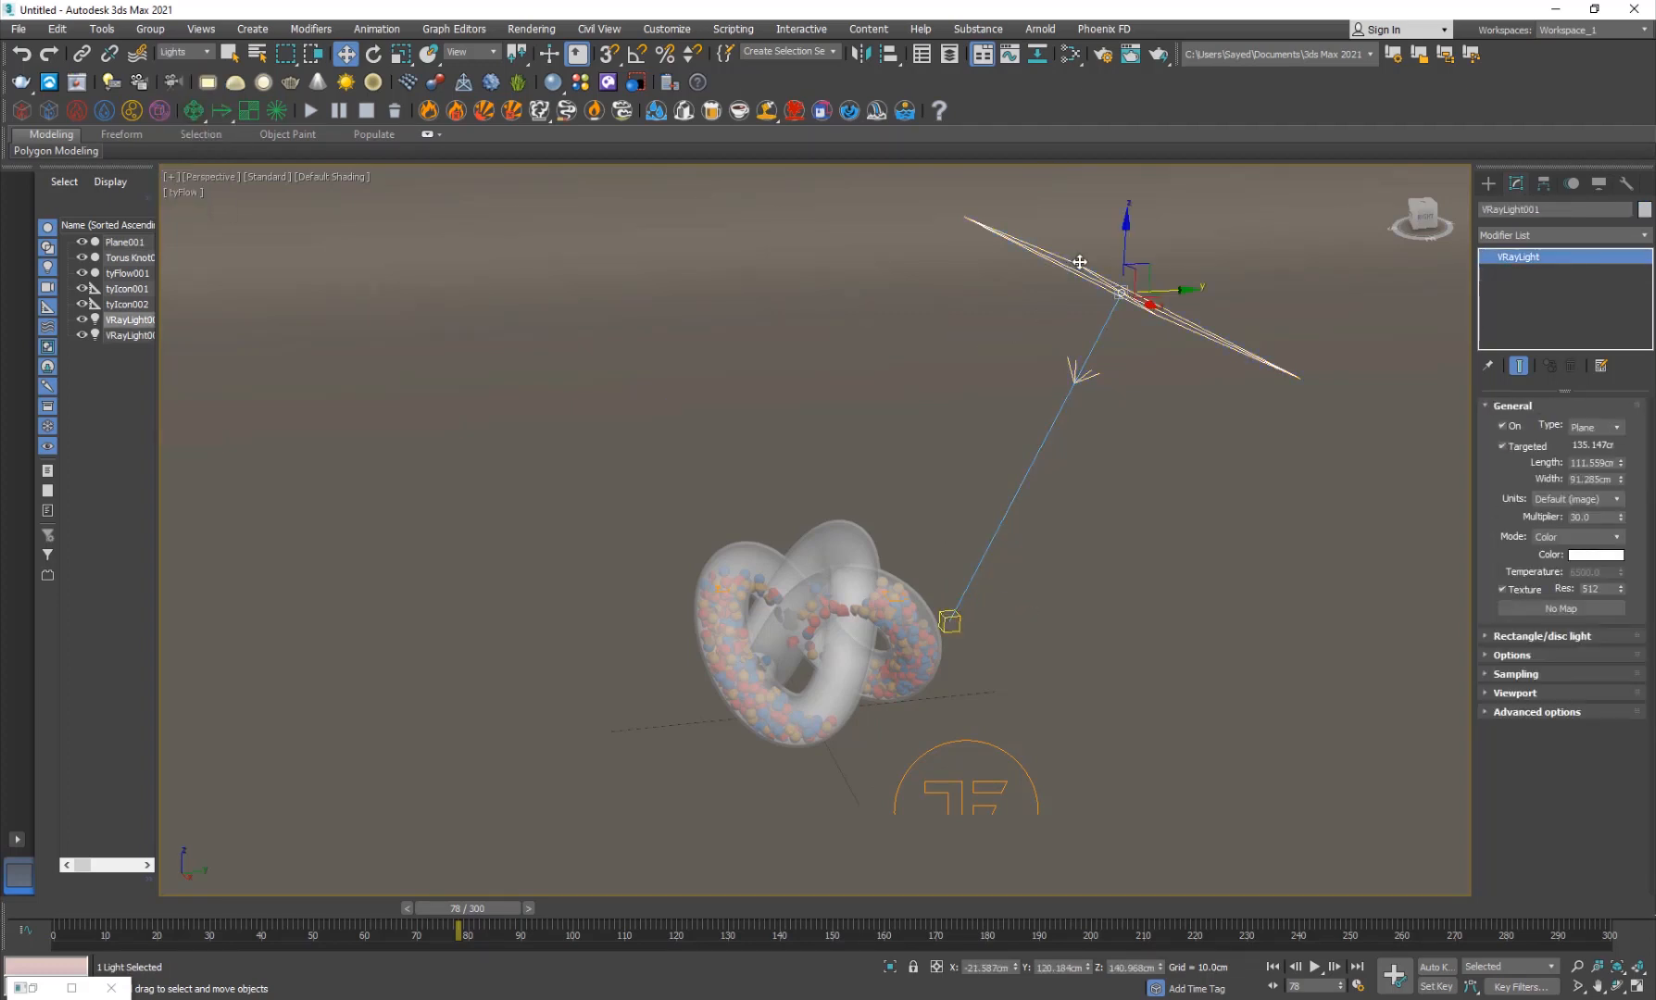
{"action": "mouse_move", "coordinate": [1177, 291]}
{"action": "left_mouse_down", "text": "shift"}
{"action": "mouse_move", "coordinate": [965, 321]}
{"action": "mouse_move", "coordinate": [530, 319]}
{"action": "left_mouse_up", "text": "shift"}
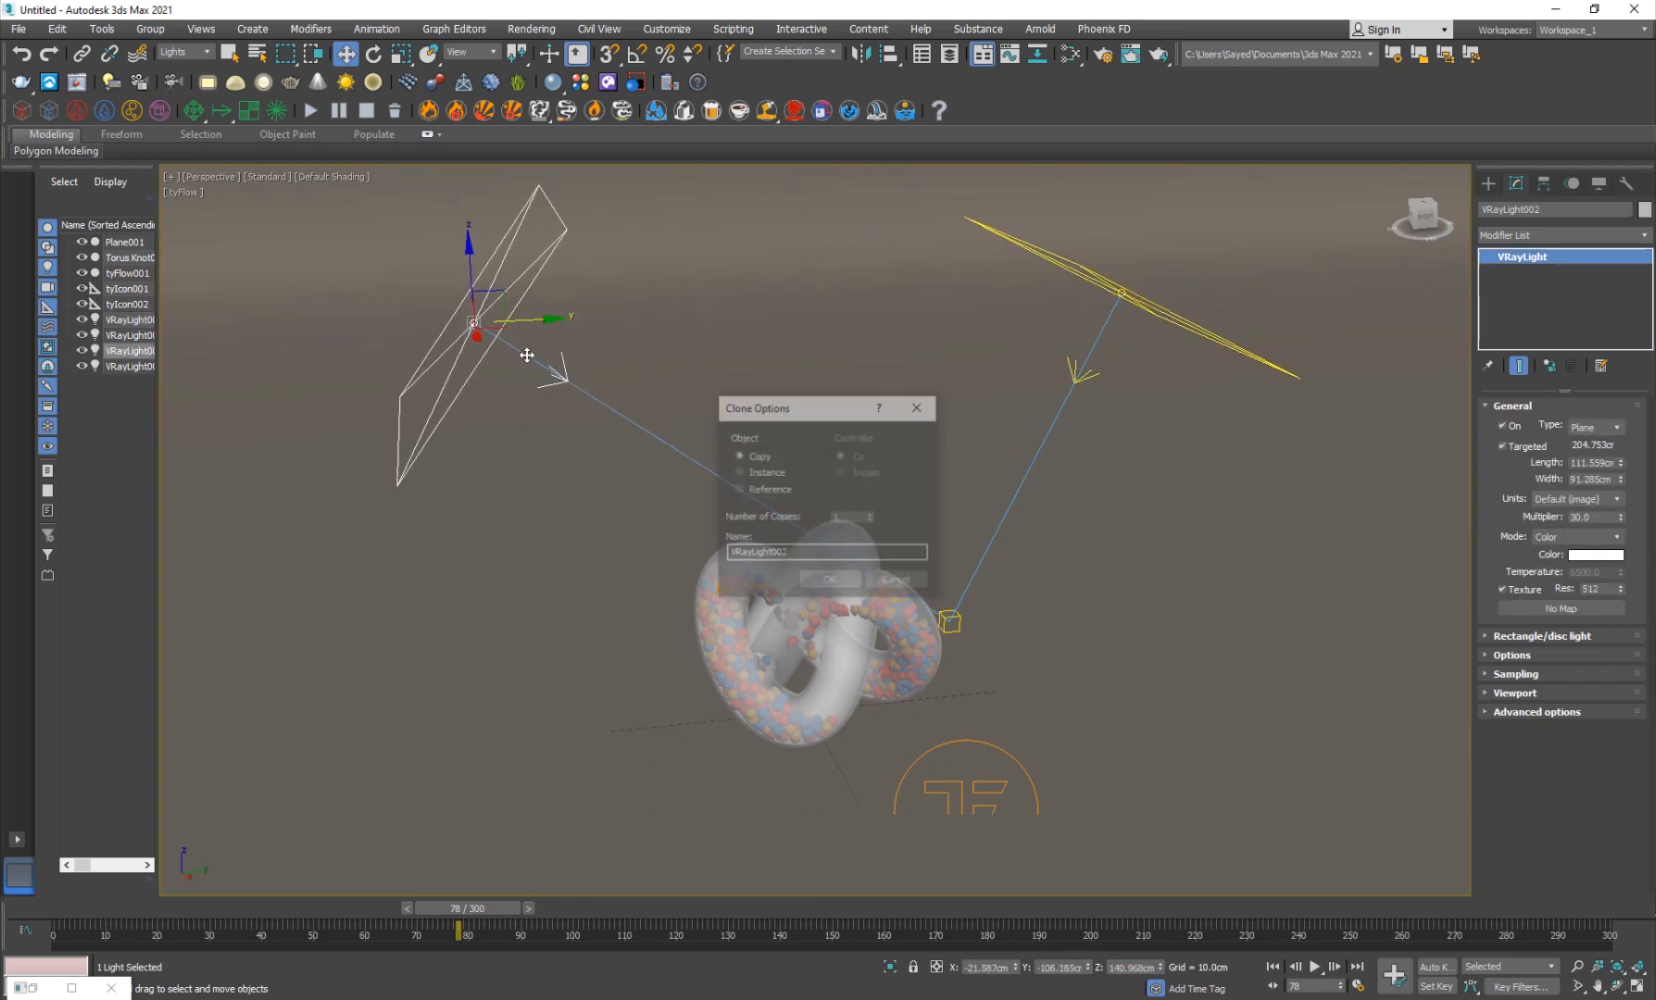
{"action": "left_click", "coordinate": [828, 582]}
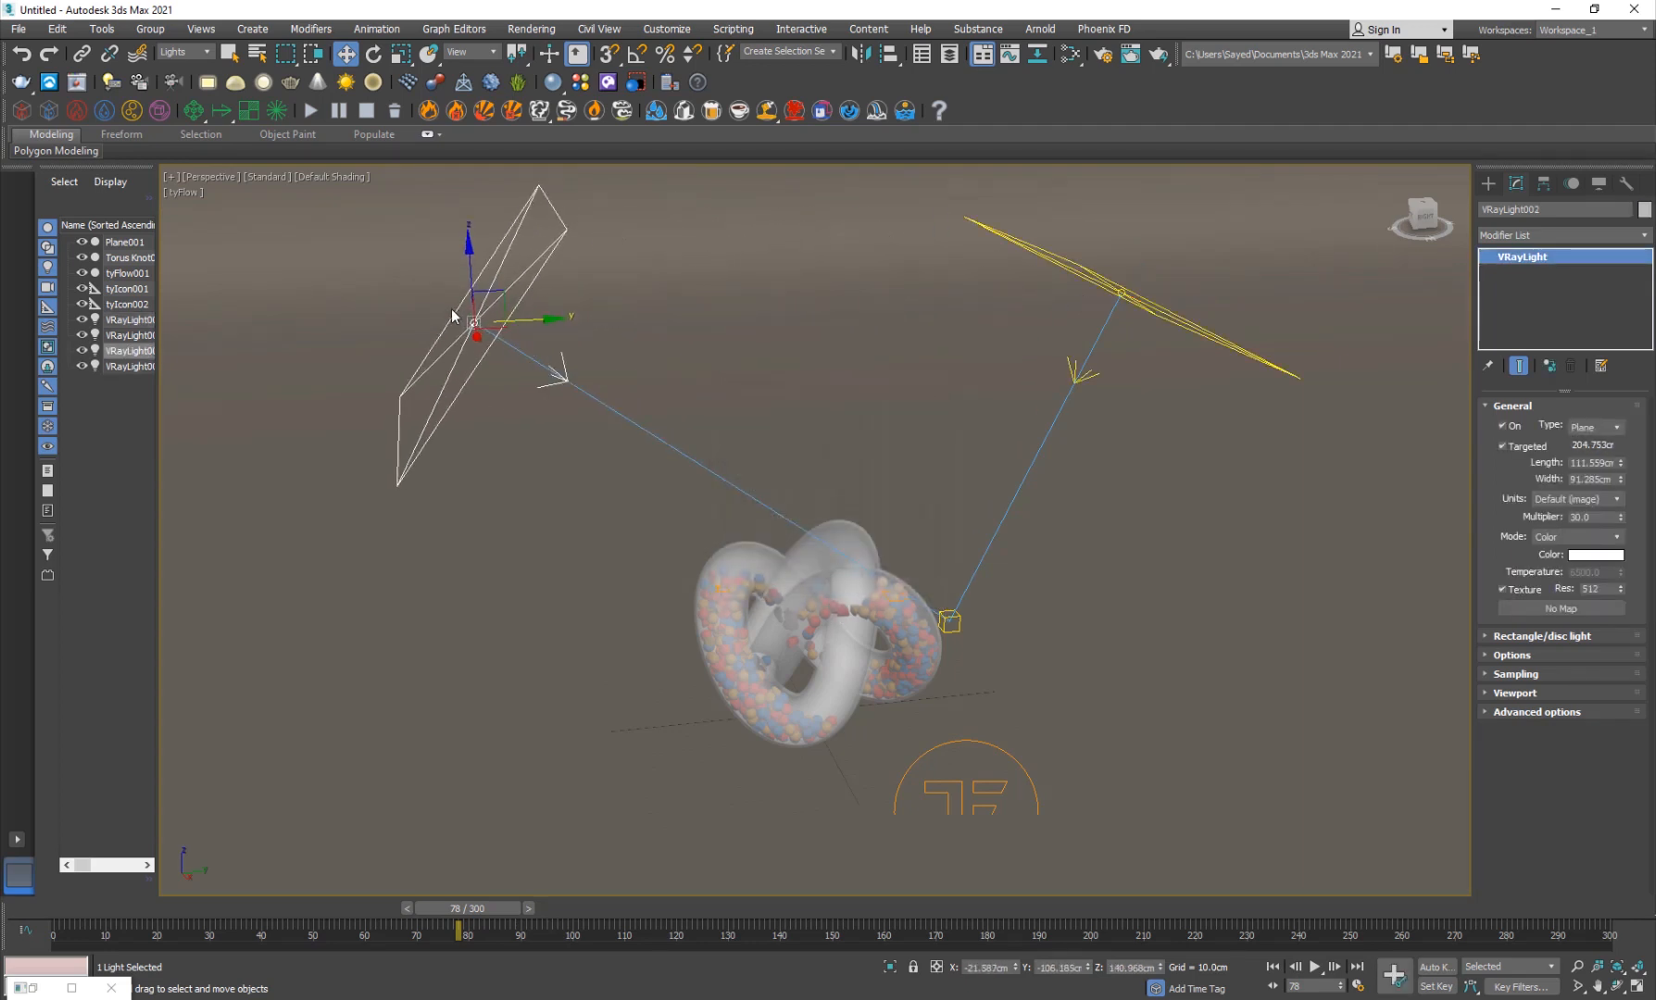
{"action": "left_click_drag", "start_coordinate": [525, 397], "coordinate": [566, 629], "text": "shift"}
{"action": "left_click", "coordinate": [829, 582]}
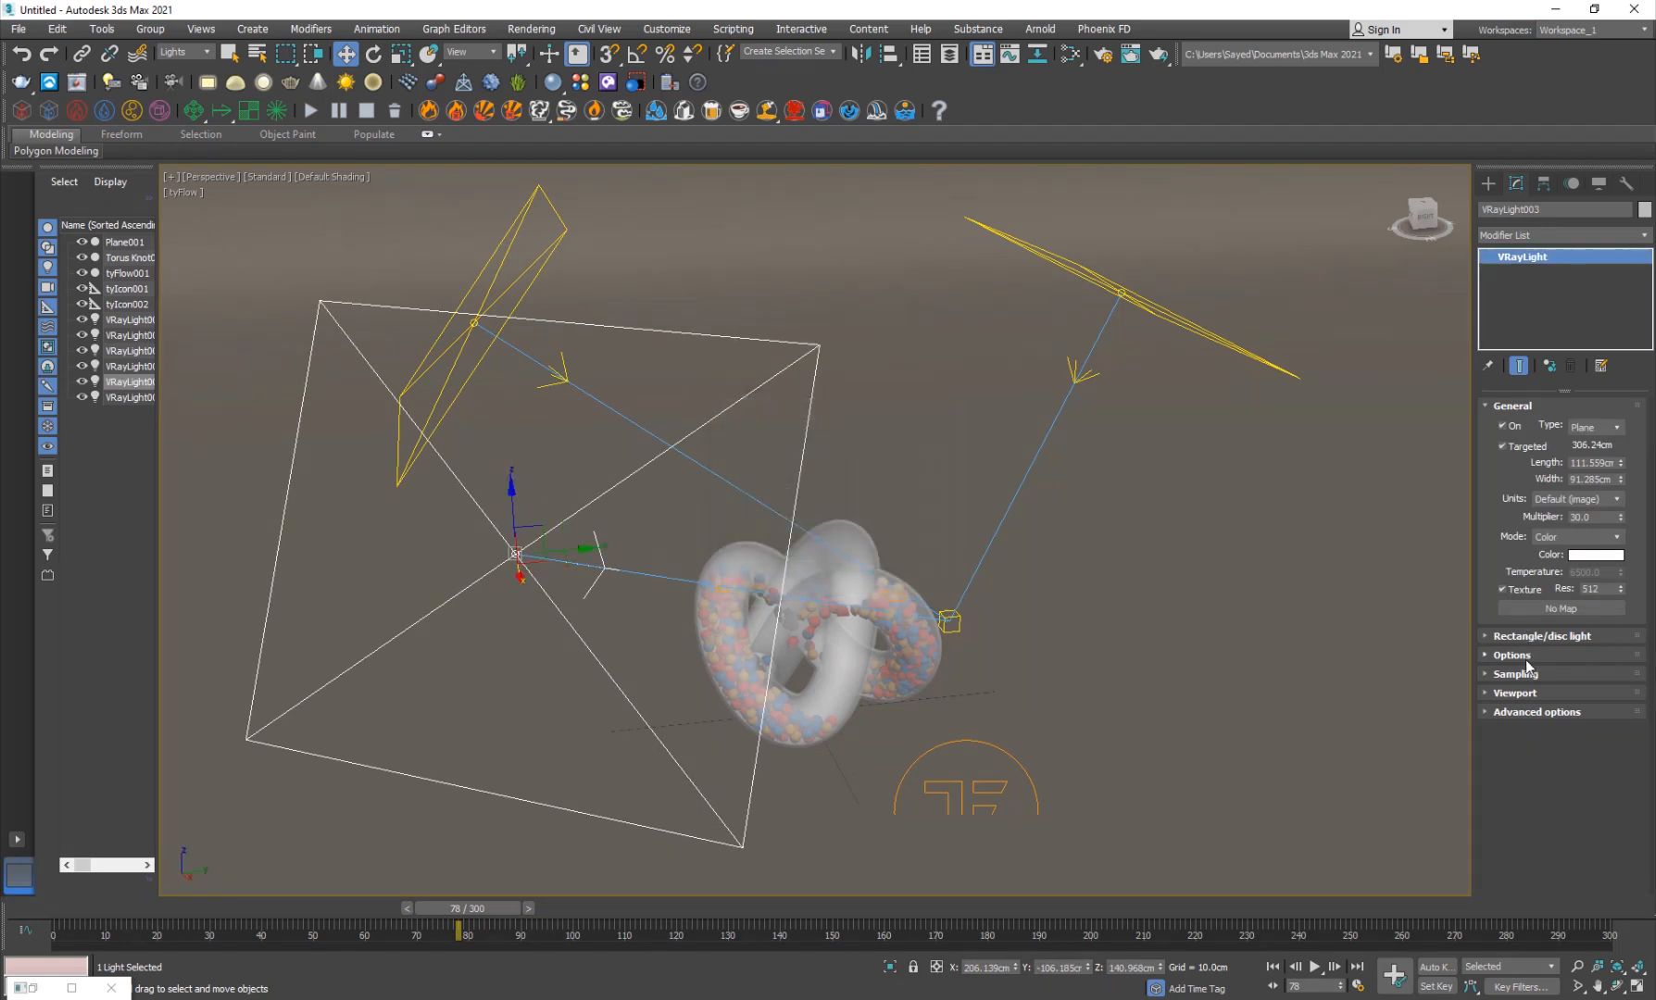
Step: Enable the Invisible option for the plane lights and clear the selection
{"action": "left_click", "coordinate": [1528, 655]}
{"action": "left_click", "coordinate": [1524, 731]}
{"action": "left_click", "coordinate": [1515, 593]}
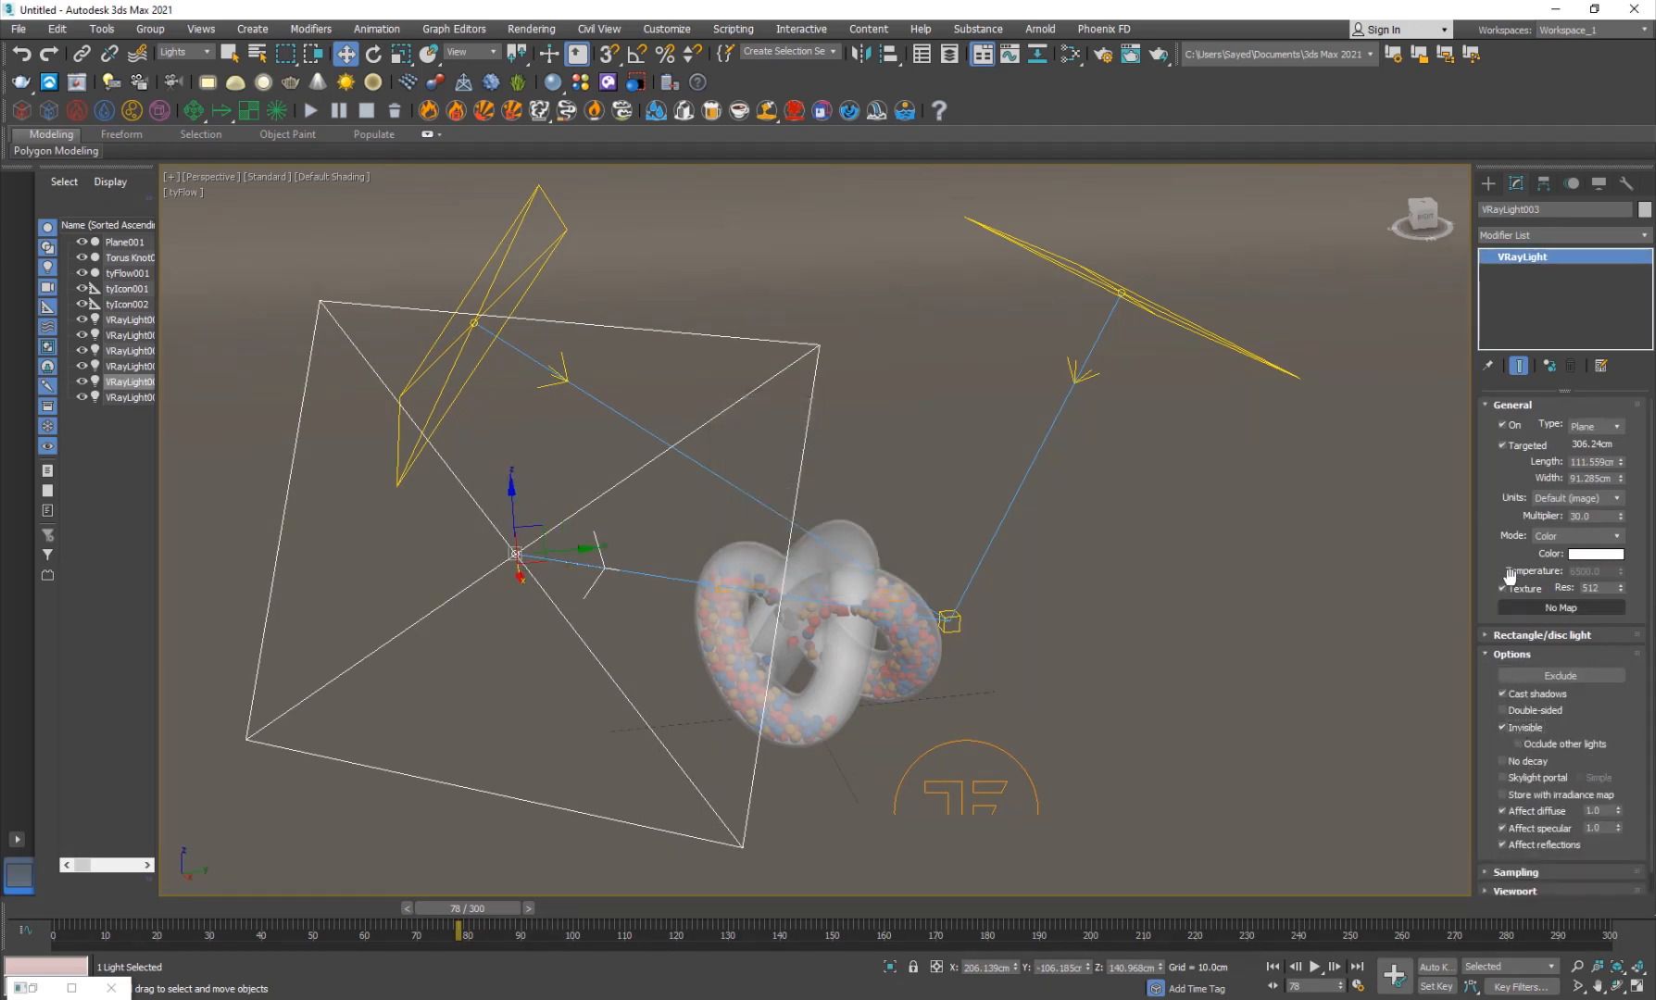
{"action": "left_click", "coordinate": [1515, 593]}
{"action": "left_click", "coordinate": [847, 675]}
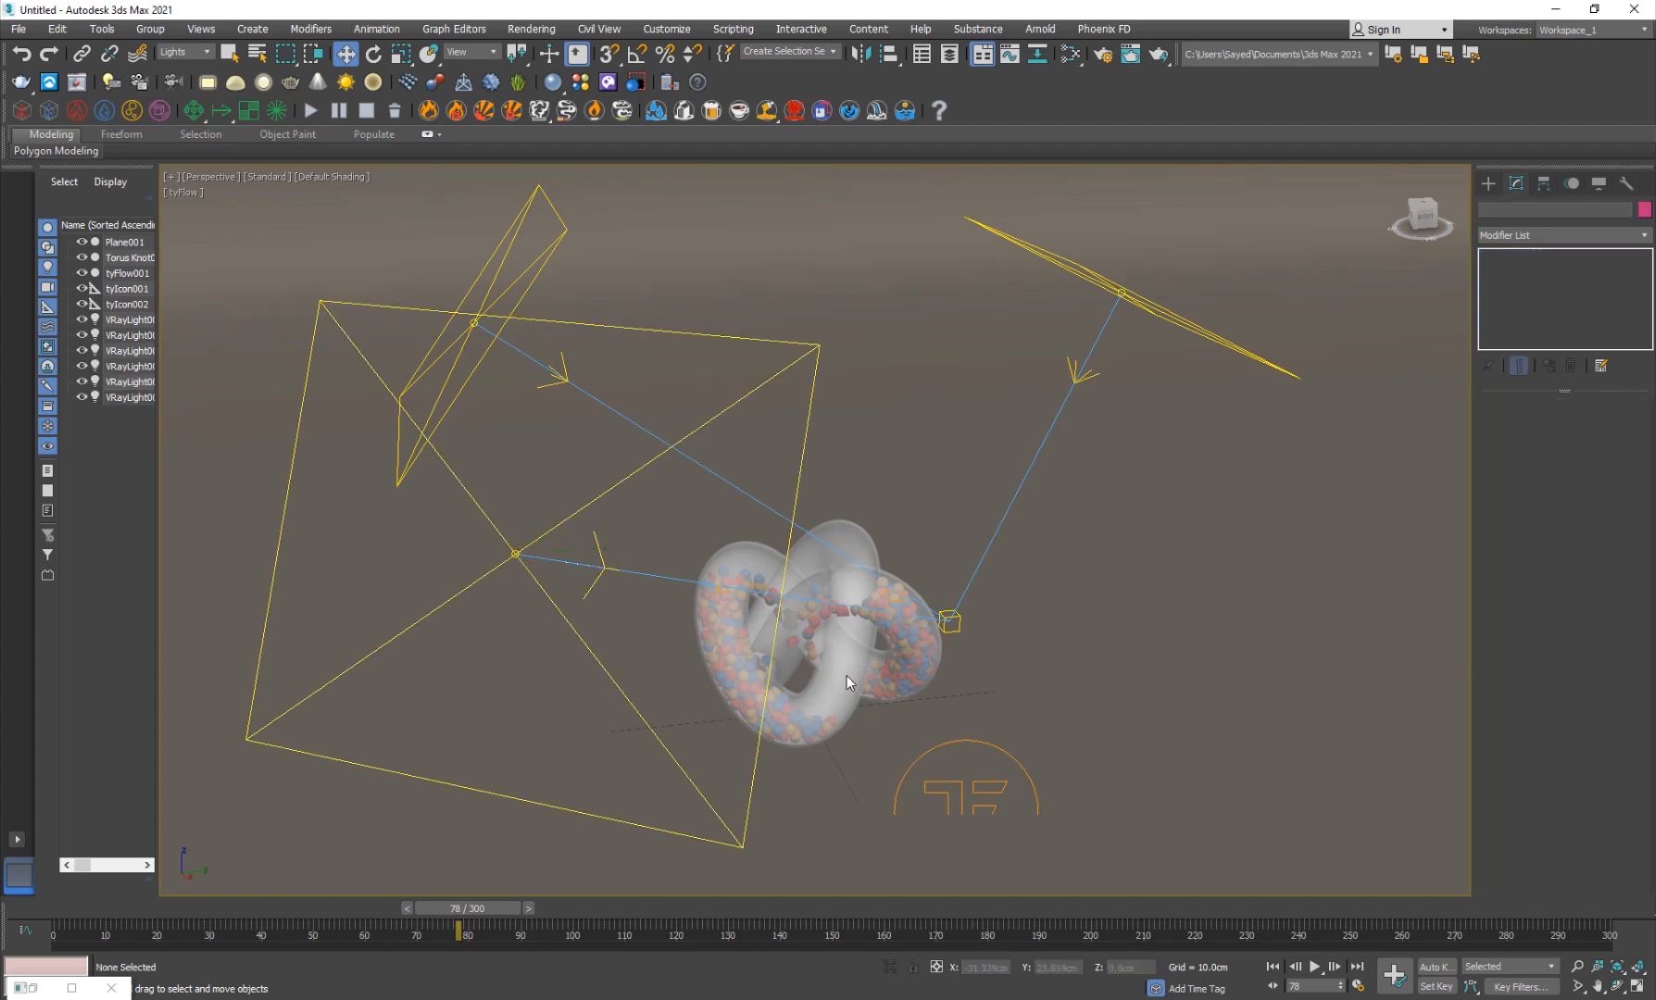
Step: Frame the torus knot close up and create a physical camera from that perspective view
{"action": "mouse_move", "coordinate": [847, 635]}
{"action": "middle_mouse_down", "text": "alt"}
{"action": "mouse_move", "coordinate": [834, 626]}
{"action": "mouse_move", "coordinate": [858, 647]}
{"action": "middle_mouse_up", "text": "alt"}
{"action": "scroll", "coordinate": [678, 563], "scroll_direction": "up", "scroll_amount": 4}
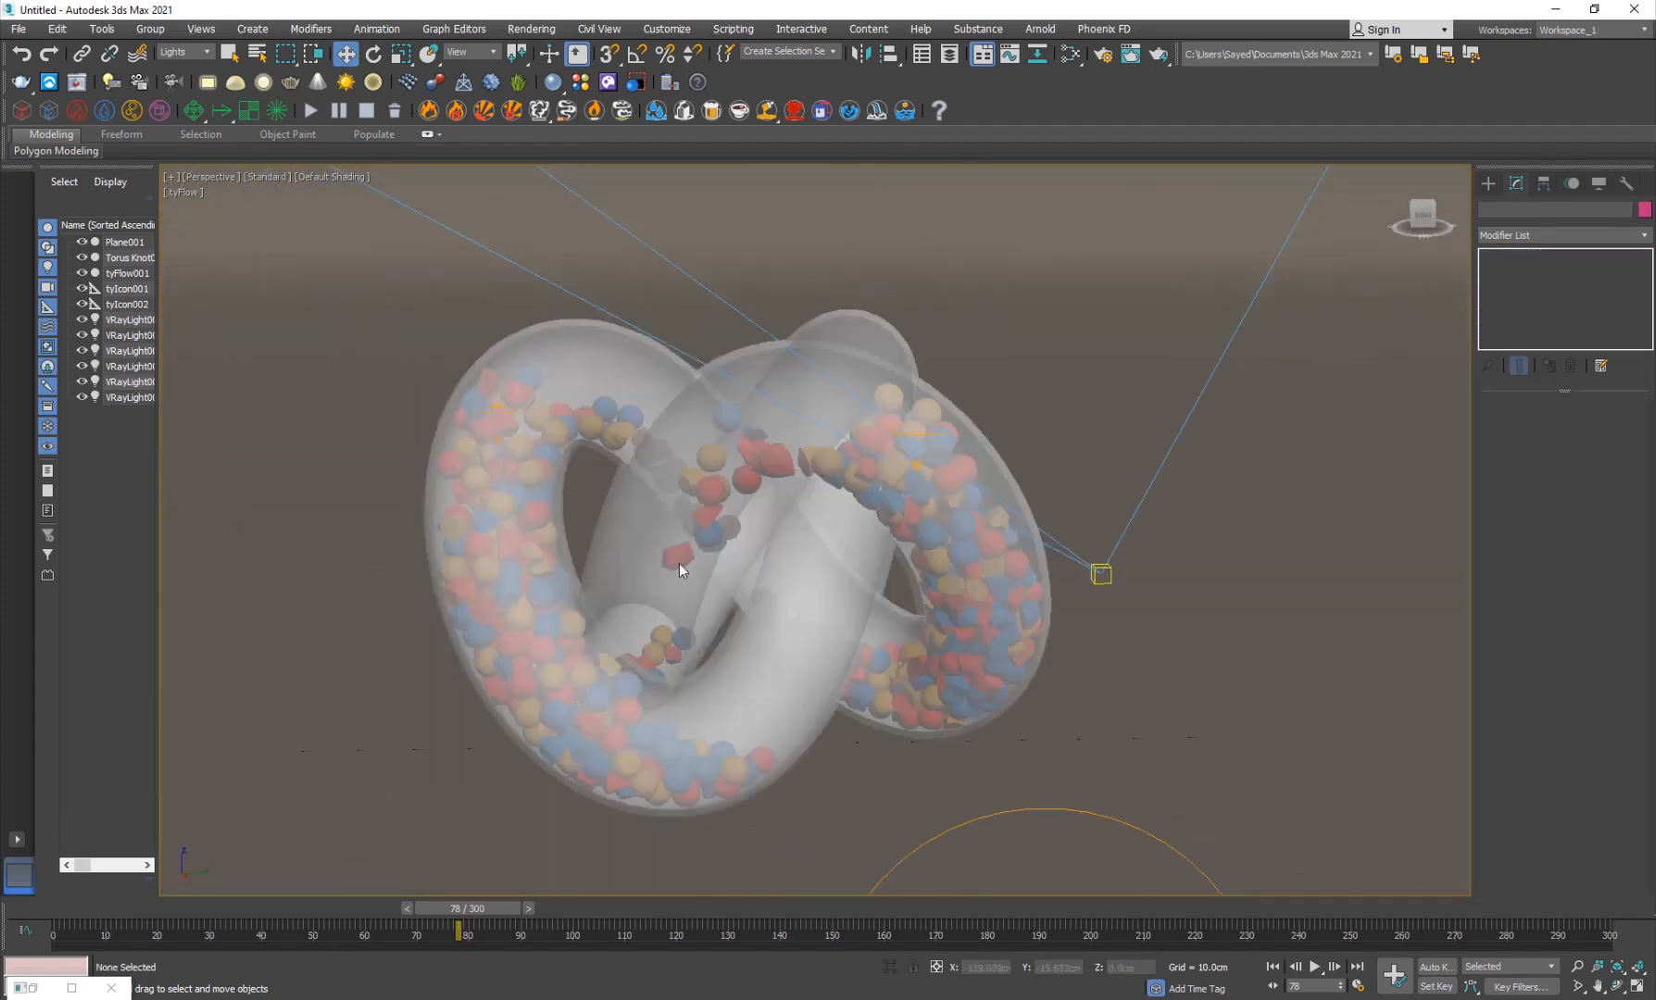
{"action": "middle_click_drag", "start_coordinate": [753, 654], "coordinate": [736, 642], "text": "alt"}
{"action": "scroll", "coordinate": [629, 515], "scroll_direction": "down", "scroll_amount": 3}
{"action": "middle_click_drag", "start_coordinate": [629, 515], "coordinate": [997, 707]}
{"action": "key", "text": "ctrl+c"}
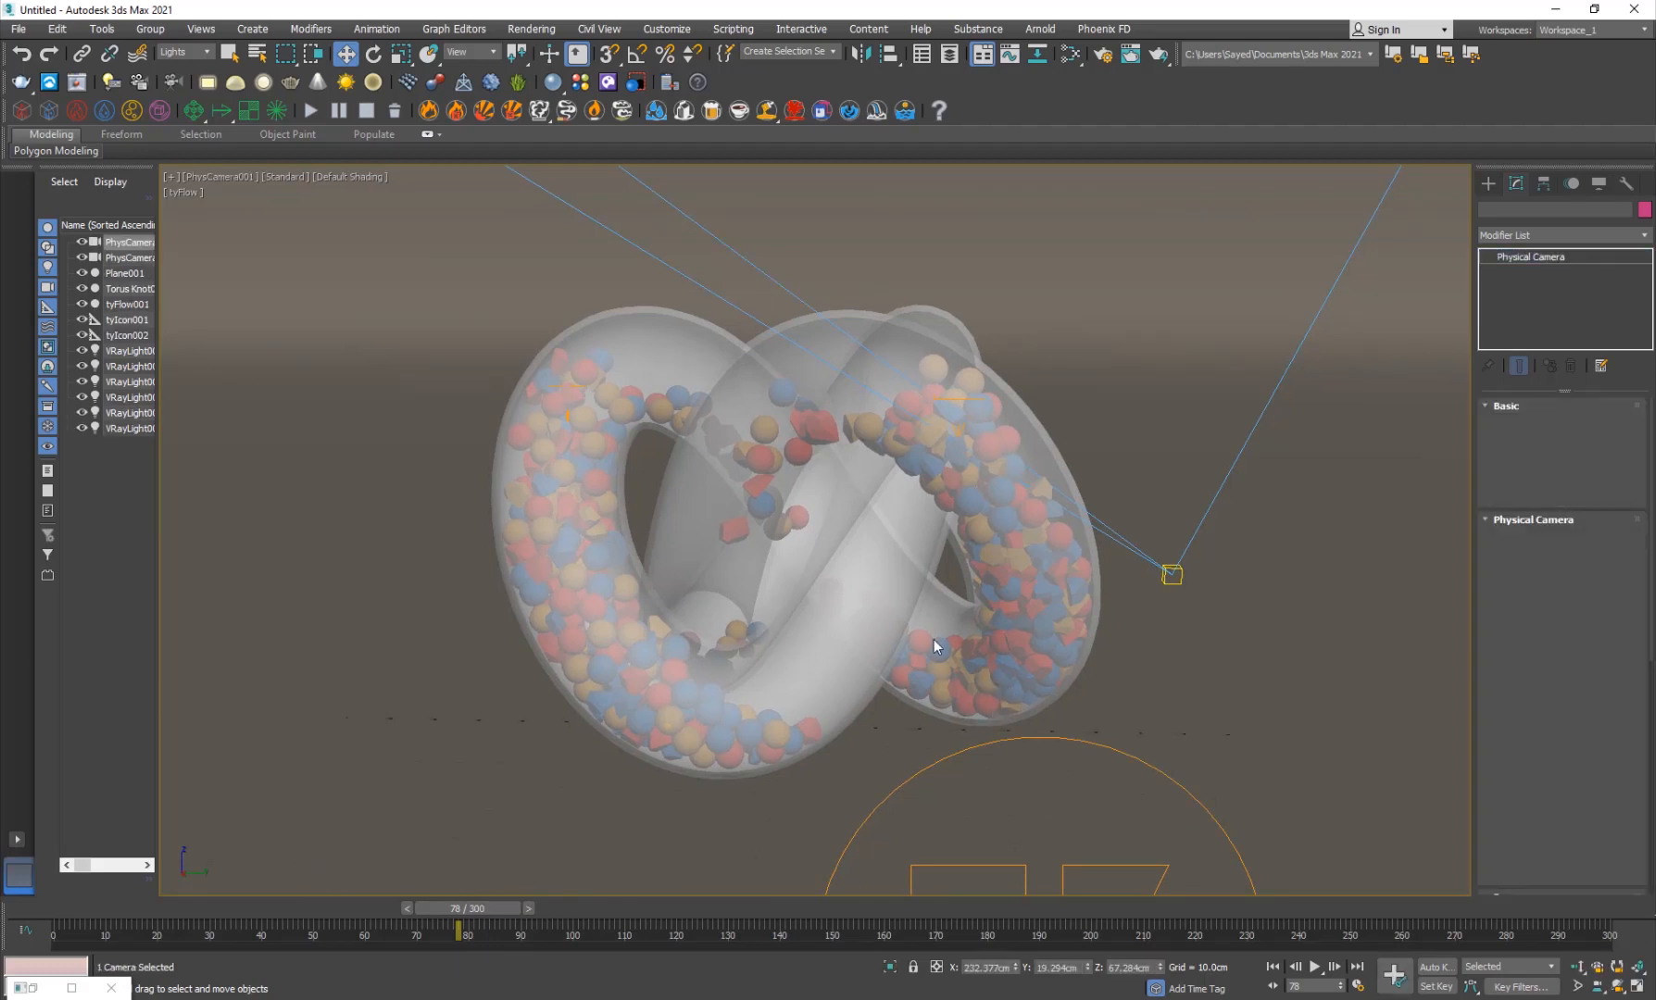
{"action": "left_click", "coordinate": [283, 177]}
{"action": "left_click", "coordinate": [574, 844]}
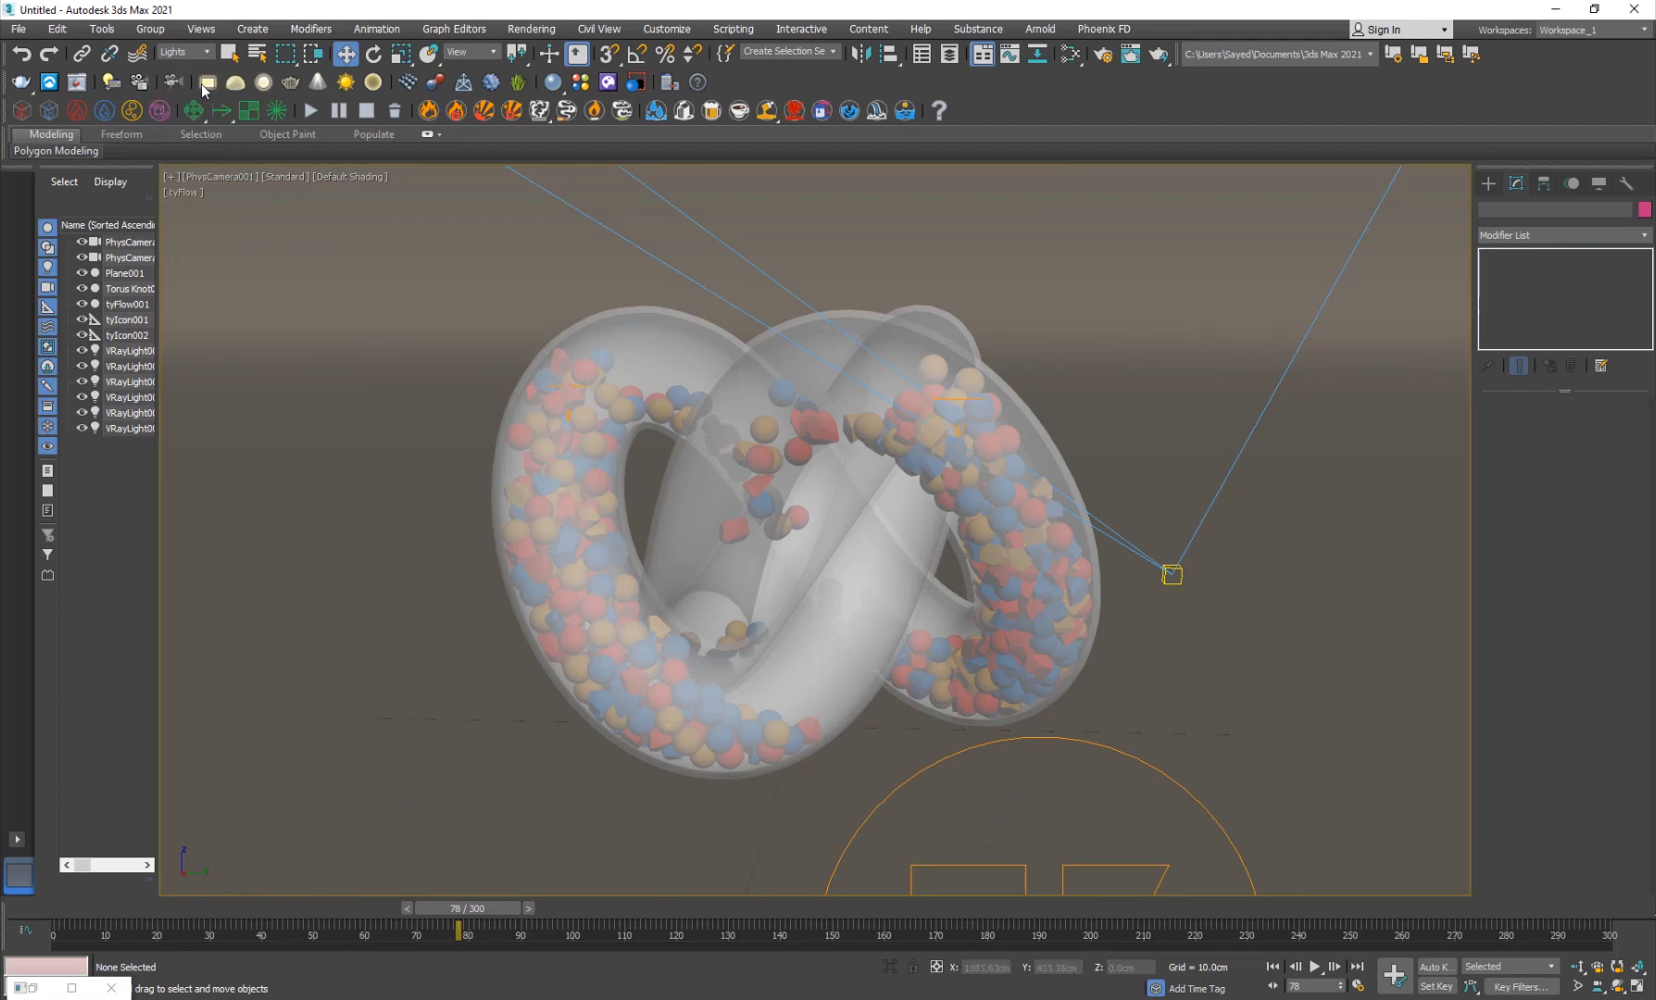
Step: Reset the selection filter to All, add a Mesh operator to Event_001 of the tyFlow object and close its editor
{"action": "left_click", "coordinate": [185, 52]}
{"action": "left_click", "coordinate": [181, 67]}
{"action": "left_click", "coordinate": [922, 766]}
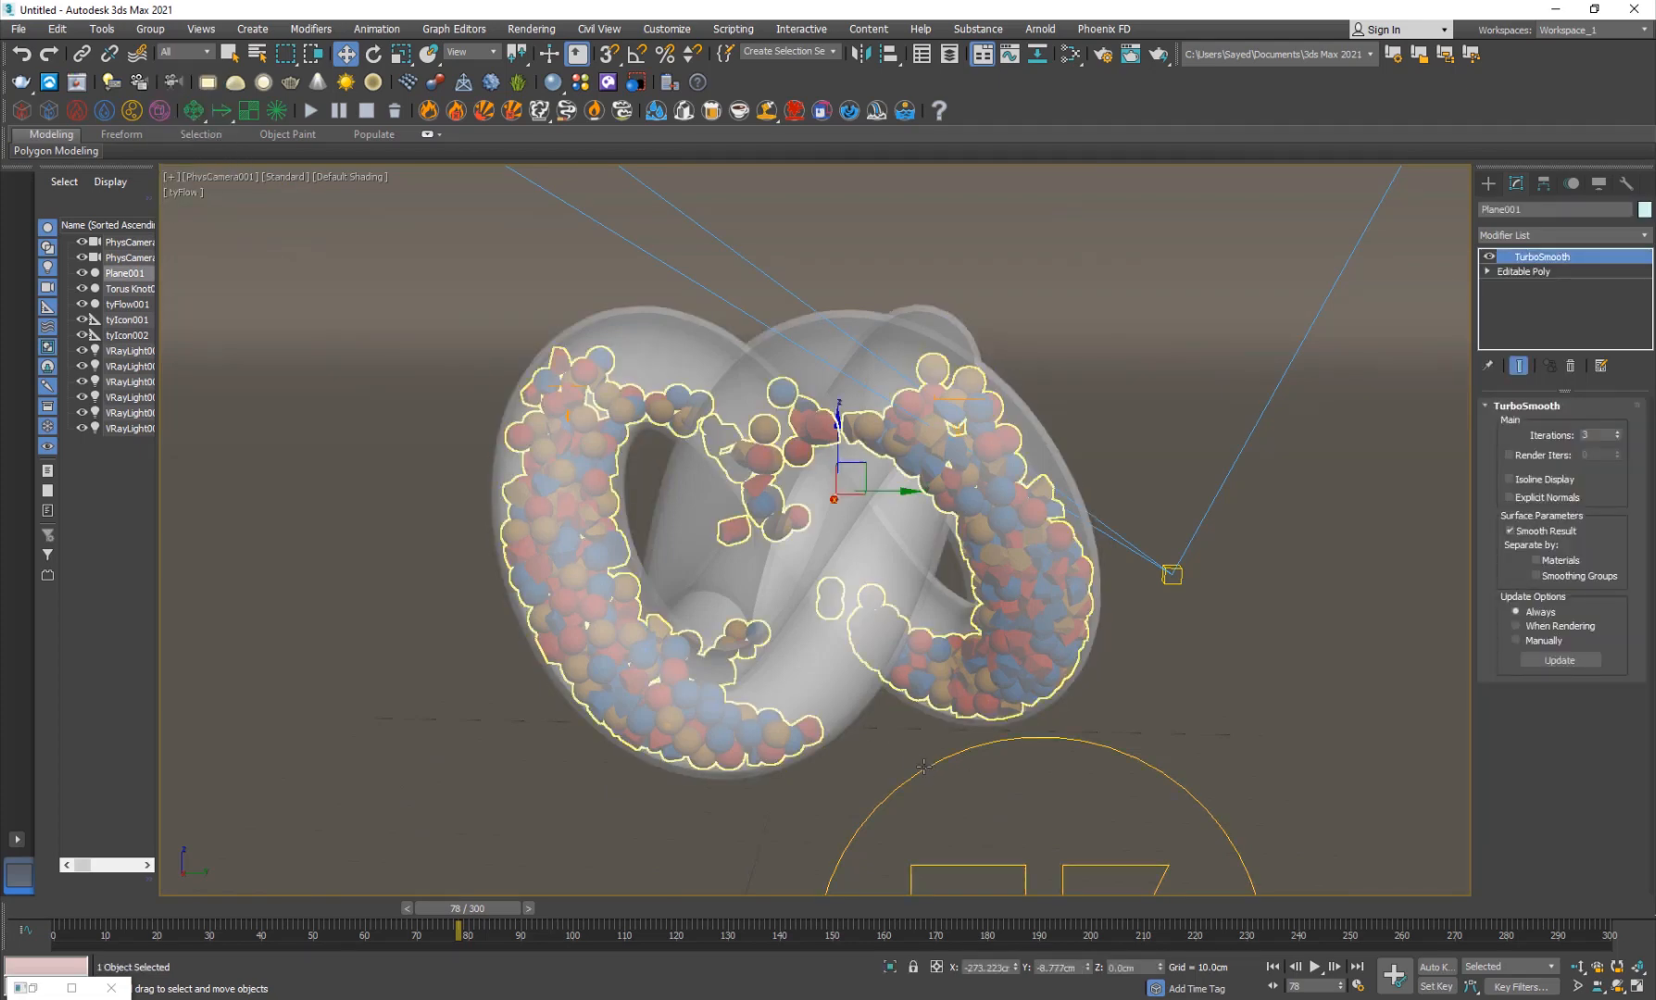
{"action": "left_click", "coordinate": [922, 766]}
{"action": "left_click", "coordinate": [1556, 447]}
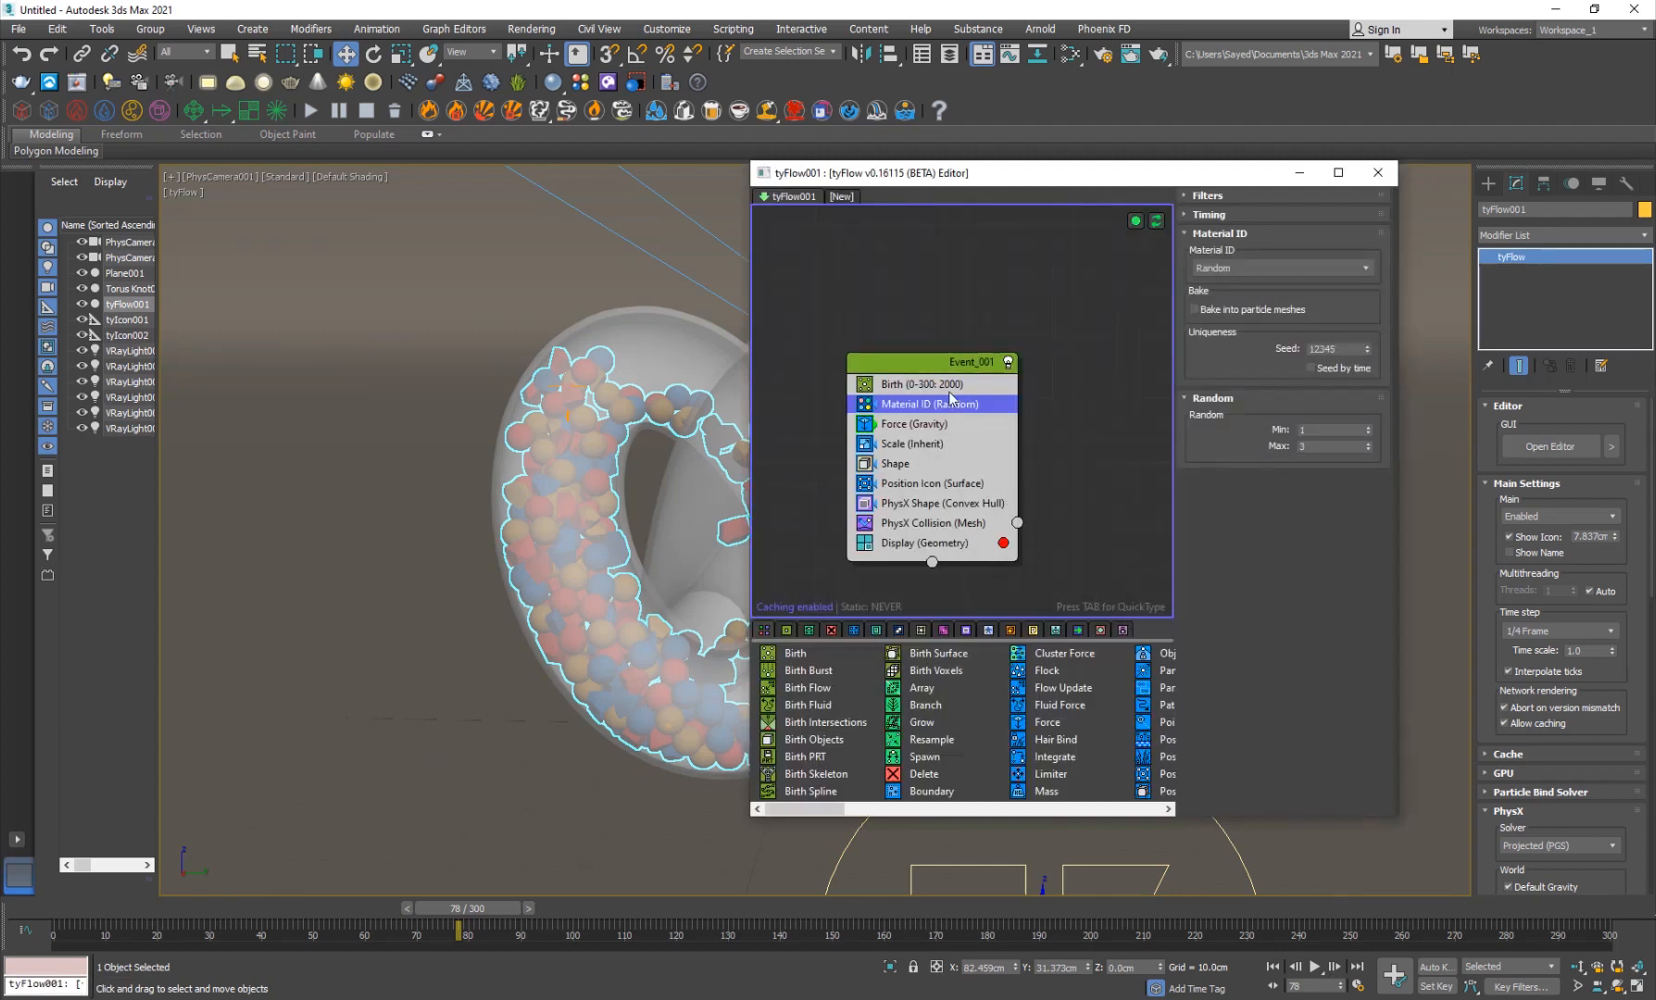
{"action": "key", "text": "Tab"}
{"action": "type", "text": "mesh"}
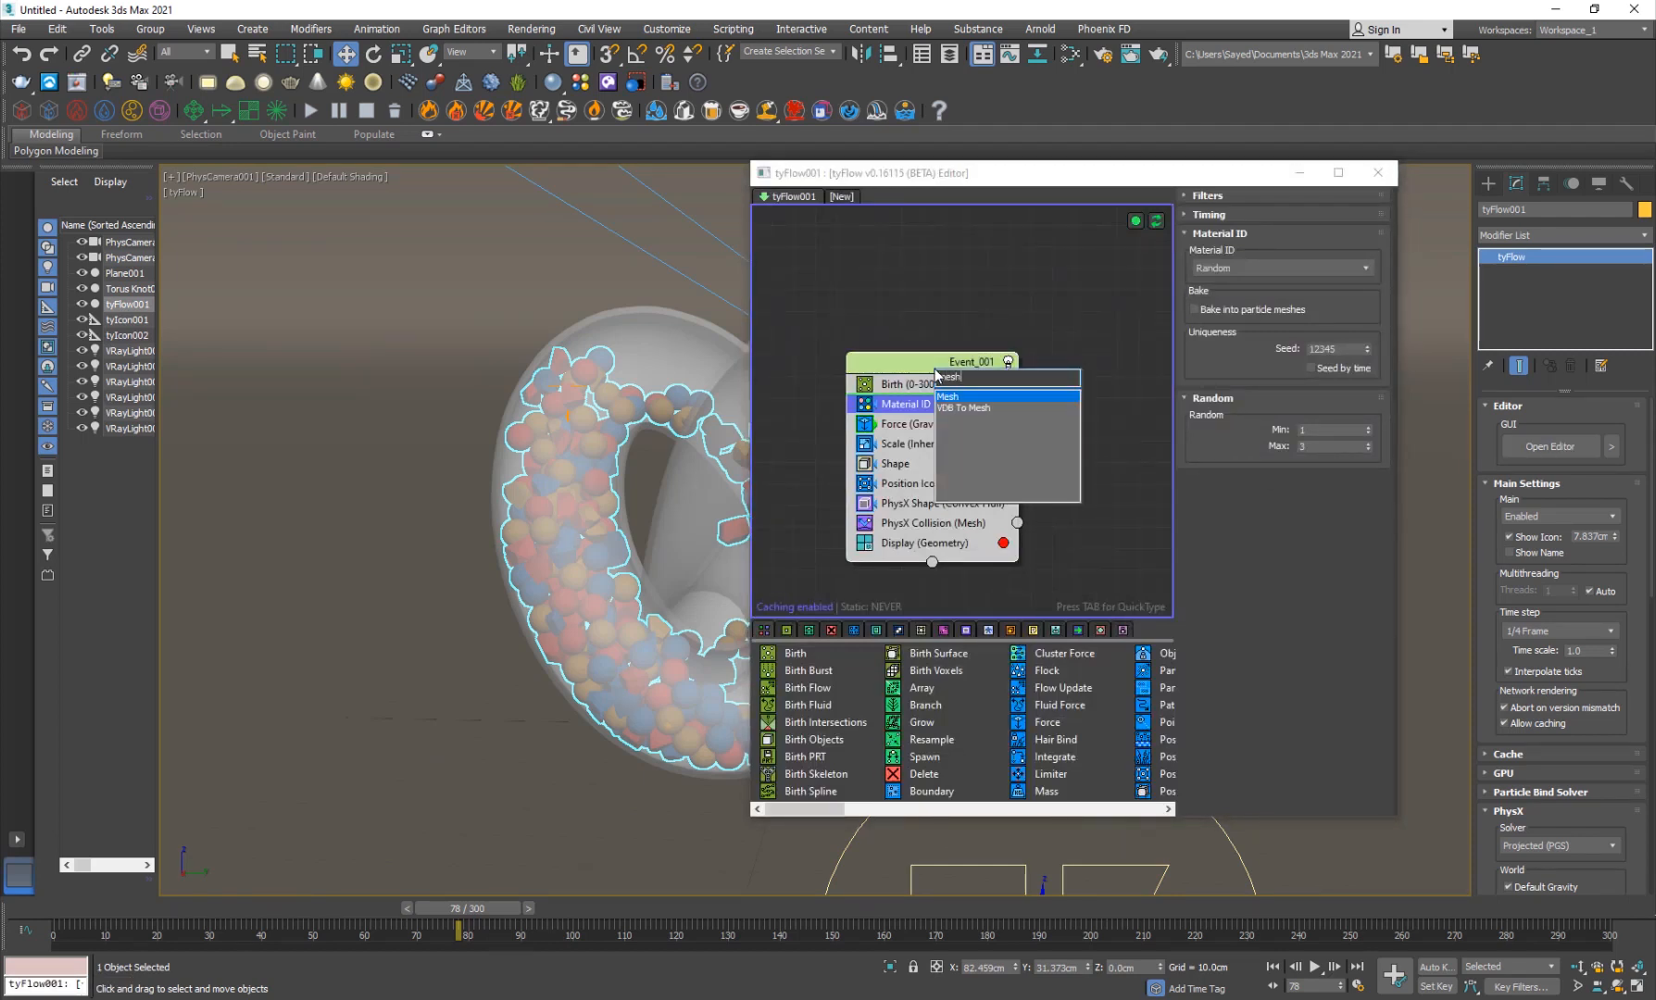
{"action": "key", "text": "Return"}
{"action": "left_click", "coordinate": [1377, 172]}
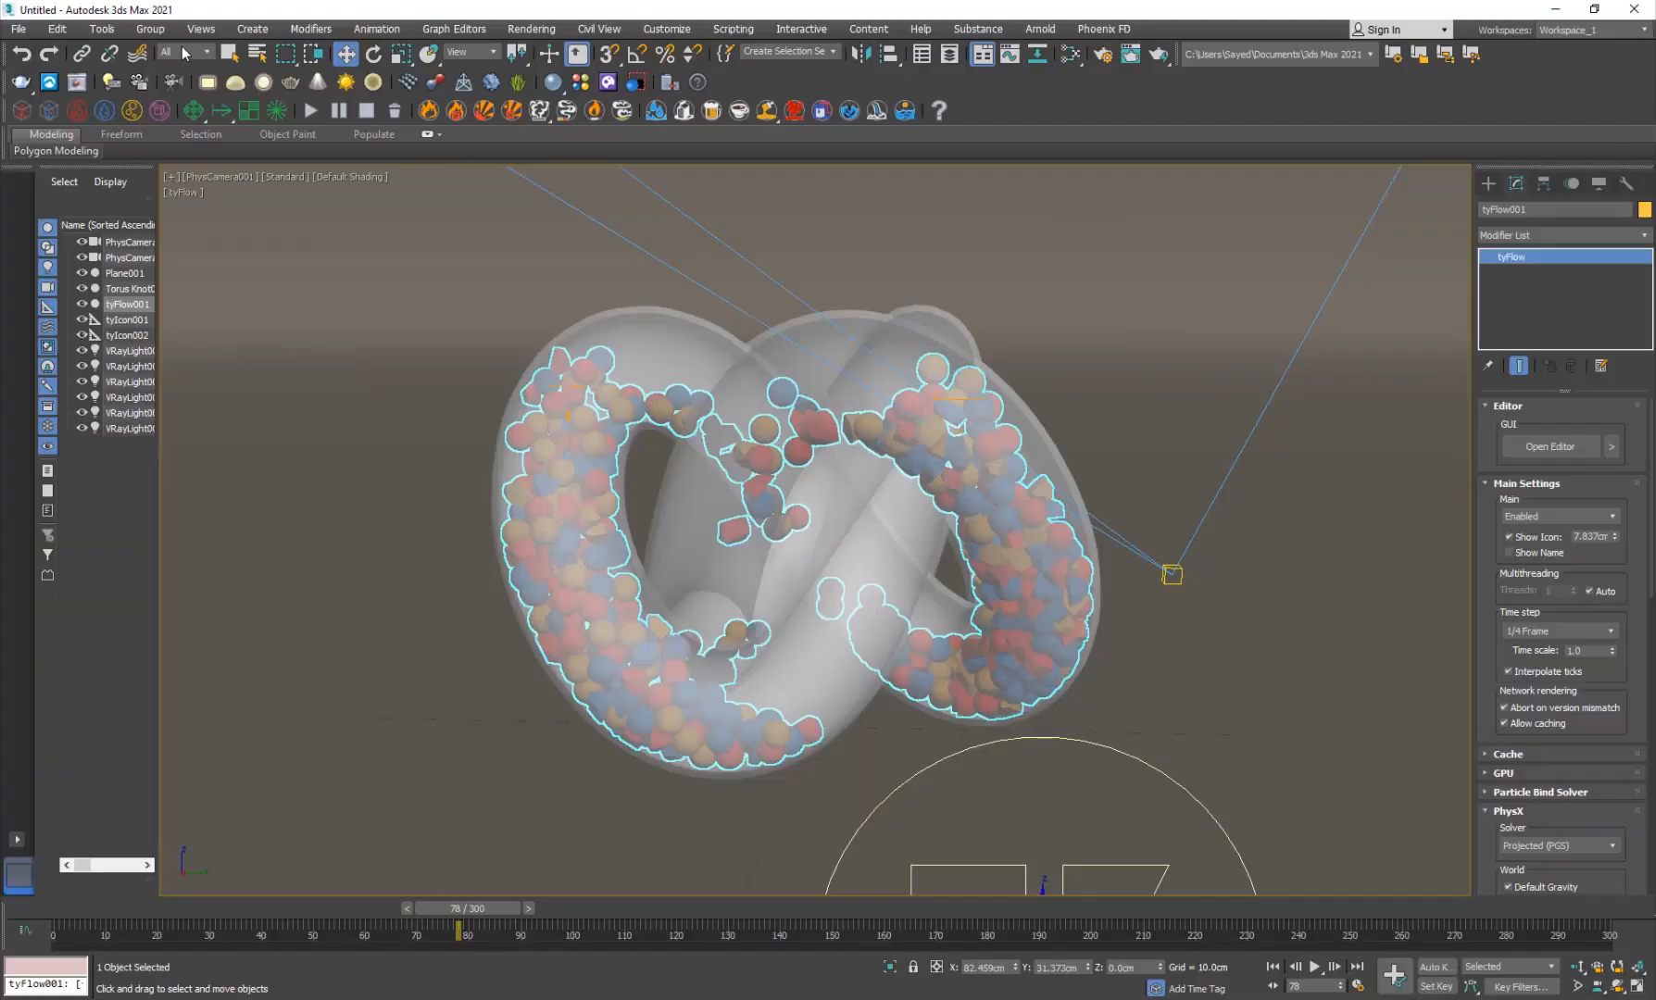
Step: Start a live V-Ray render in the physical camera viewport
{"action": "left_click", "coordinate": [266, 176]}
{"action": "left_click", "coordinate": [352, 217]}
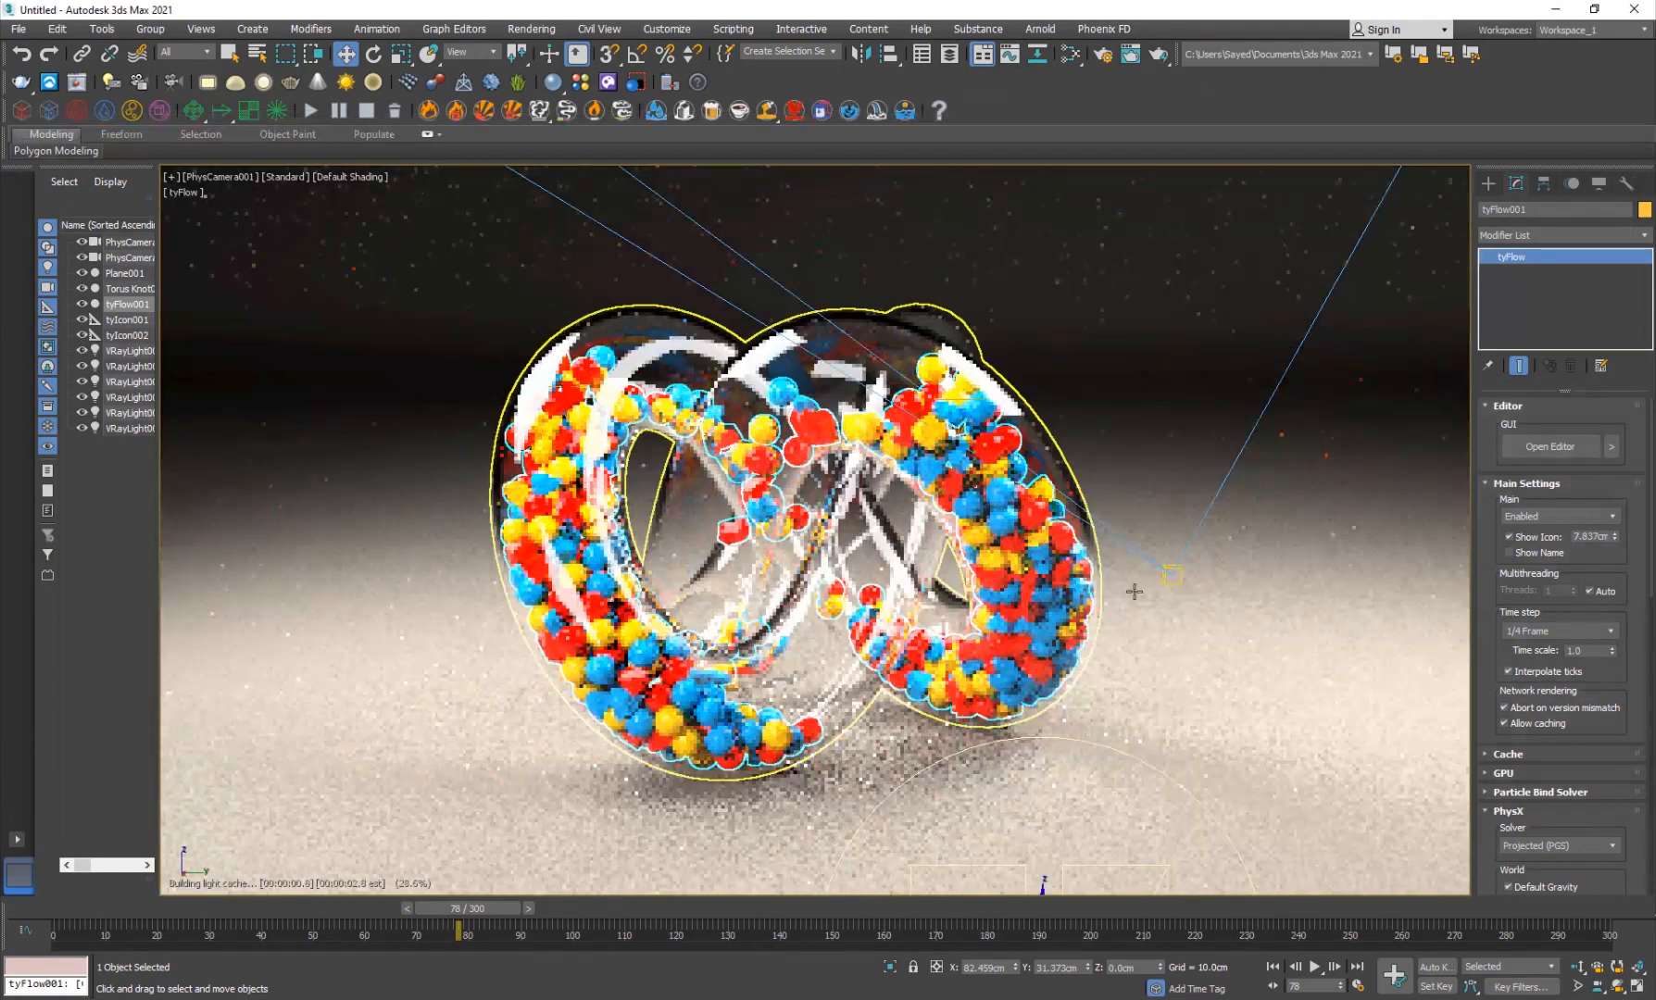
{"action": "left_click", "coordinate": [1299, 607]}
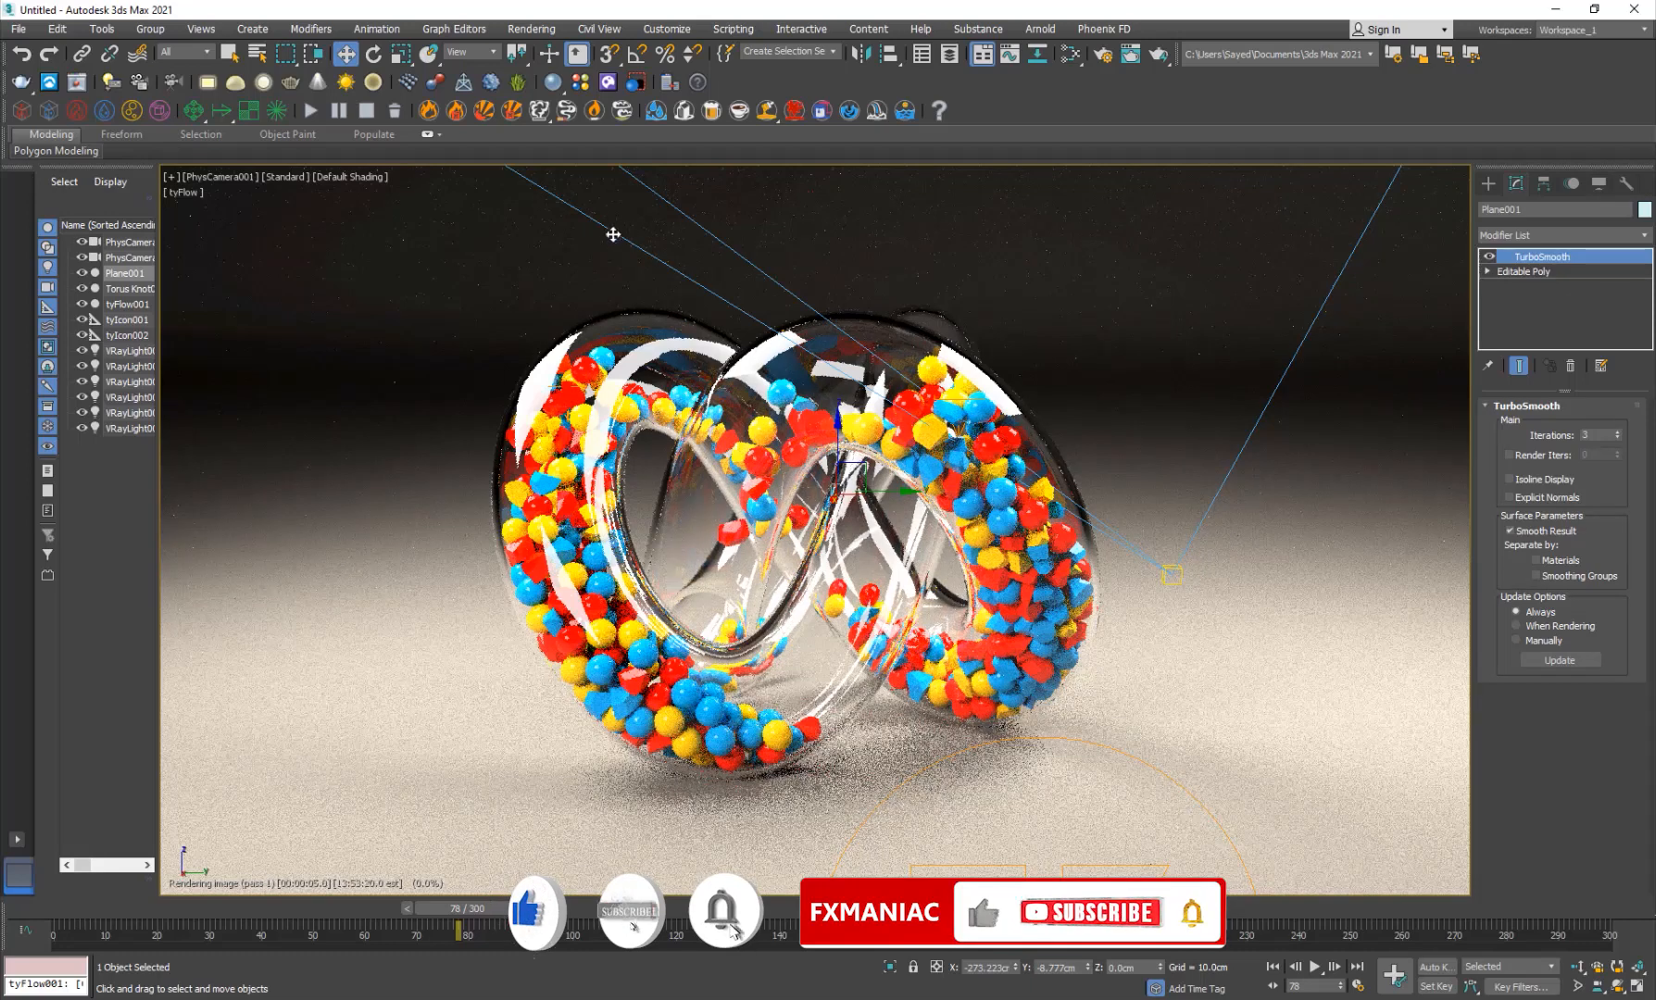
Step: Set the multiplier of the instanced plane lights to 10
{"action": "left_click", "coordinate": [128, 353]}
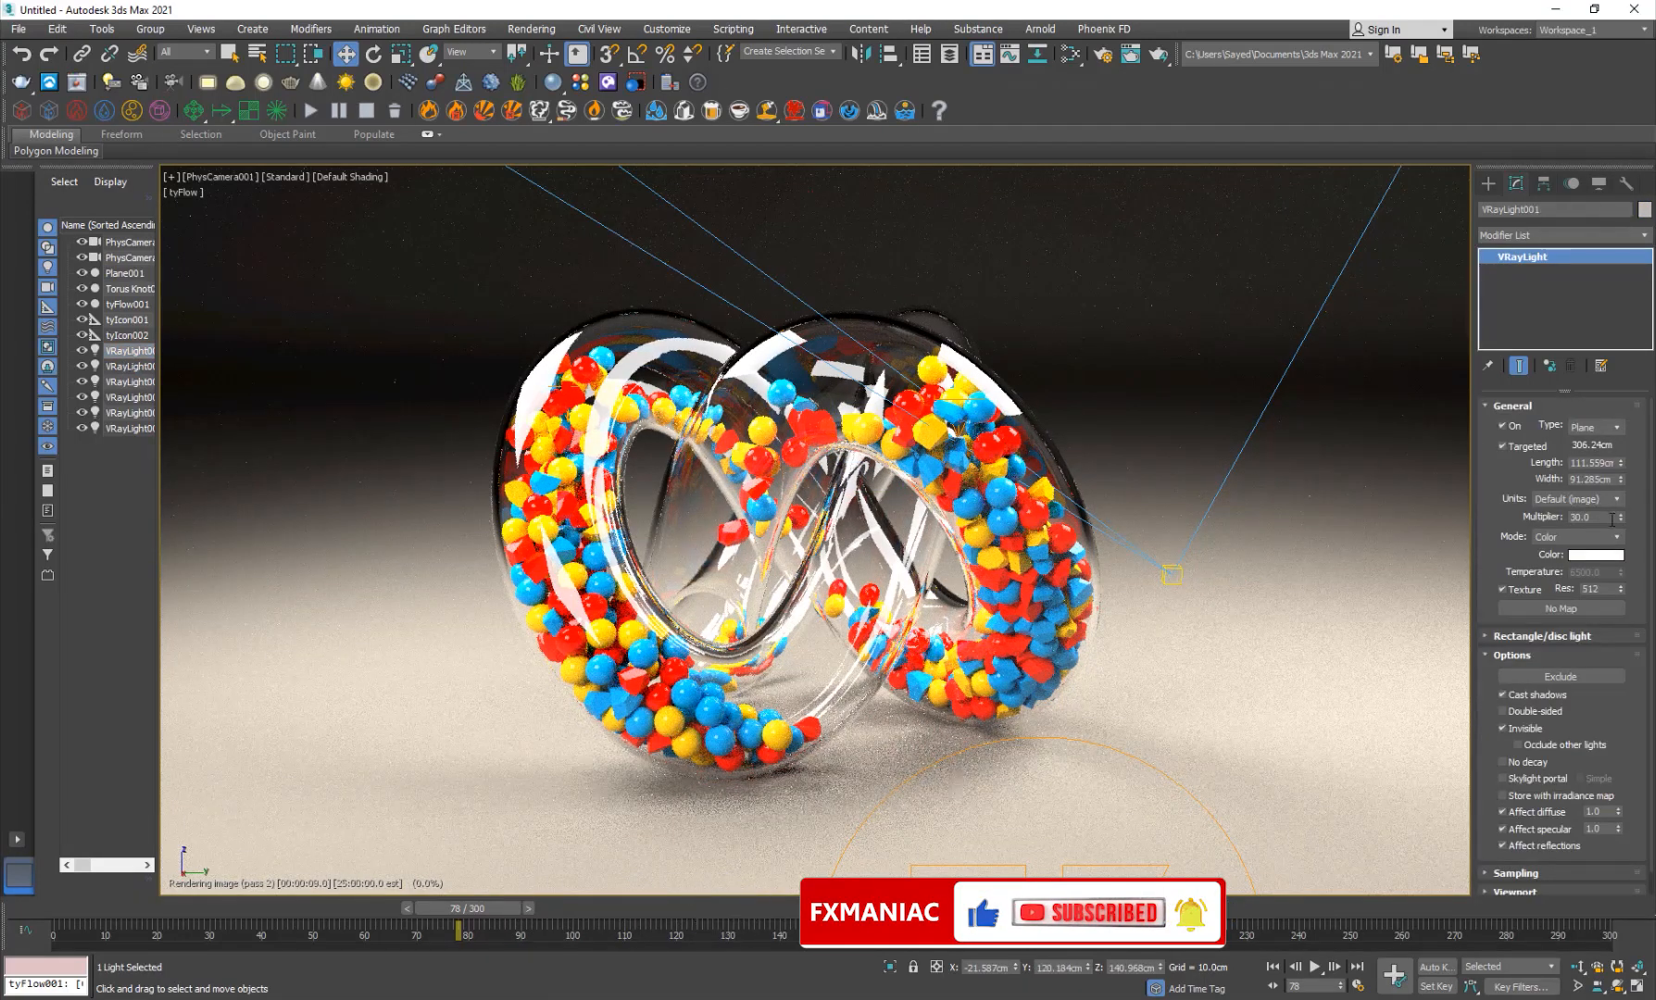
{"action": "double_click", "coordinate": [1599, 519]}
{"action": "type", "text": "10"}
{"action": "key", "text": "Return"}
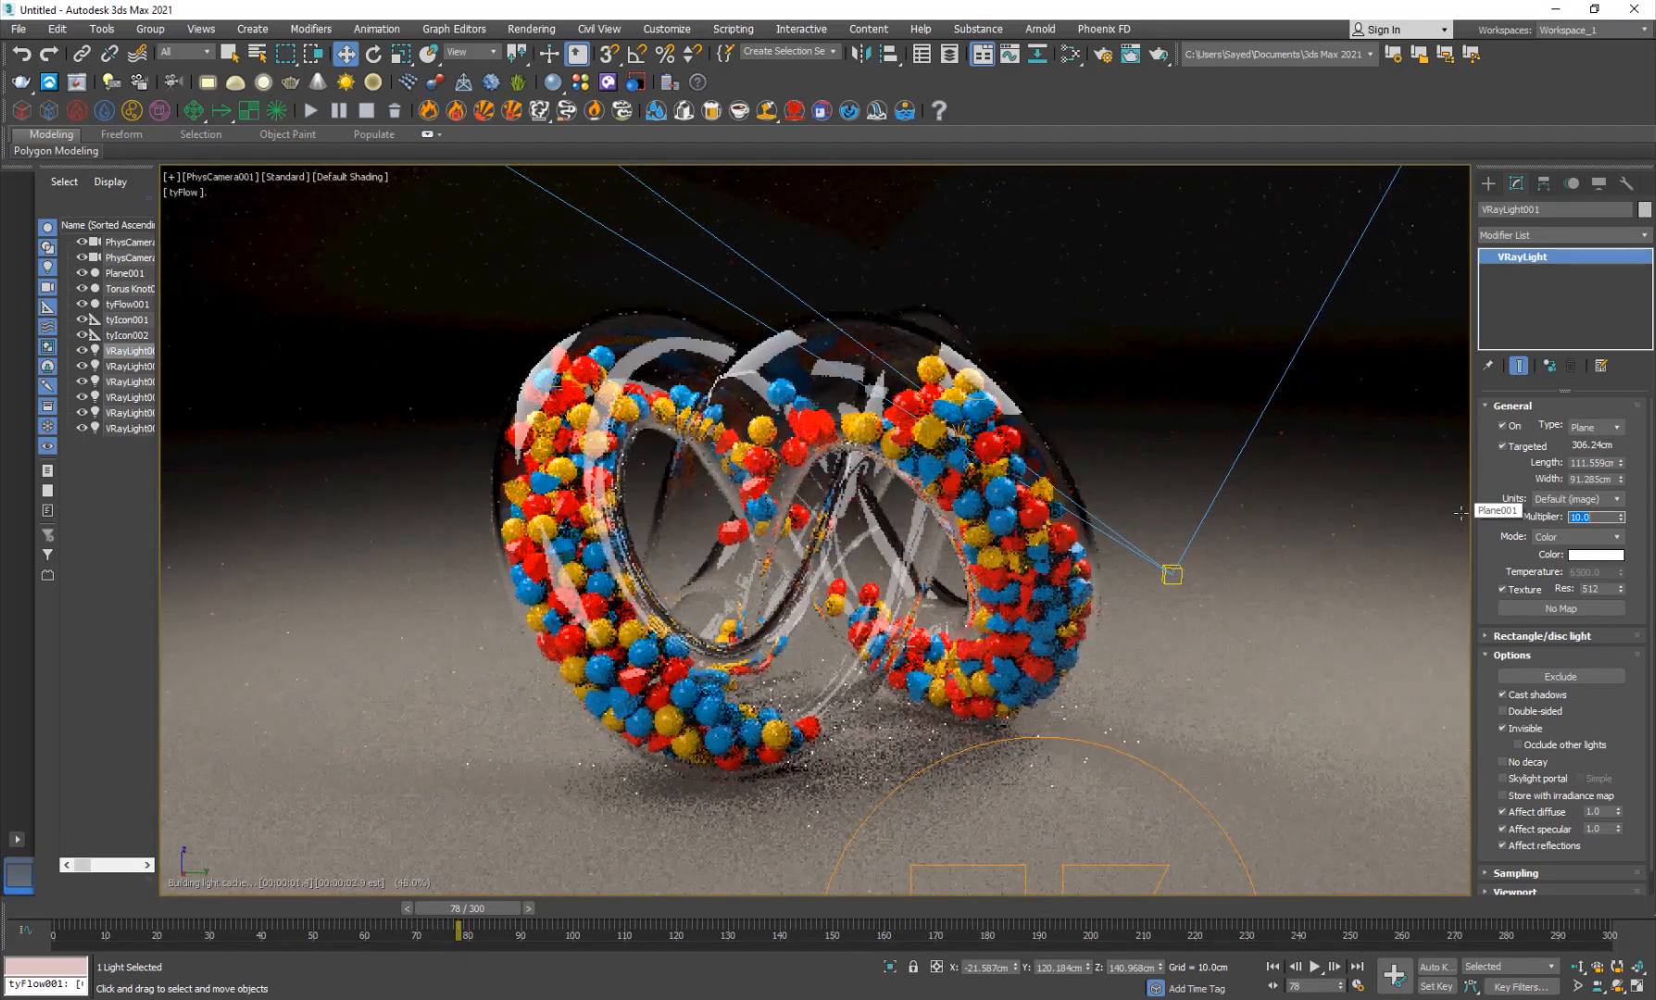
{"action": "left_click", "coordinate": [800, 693]}
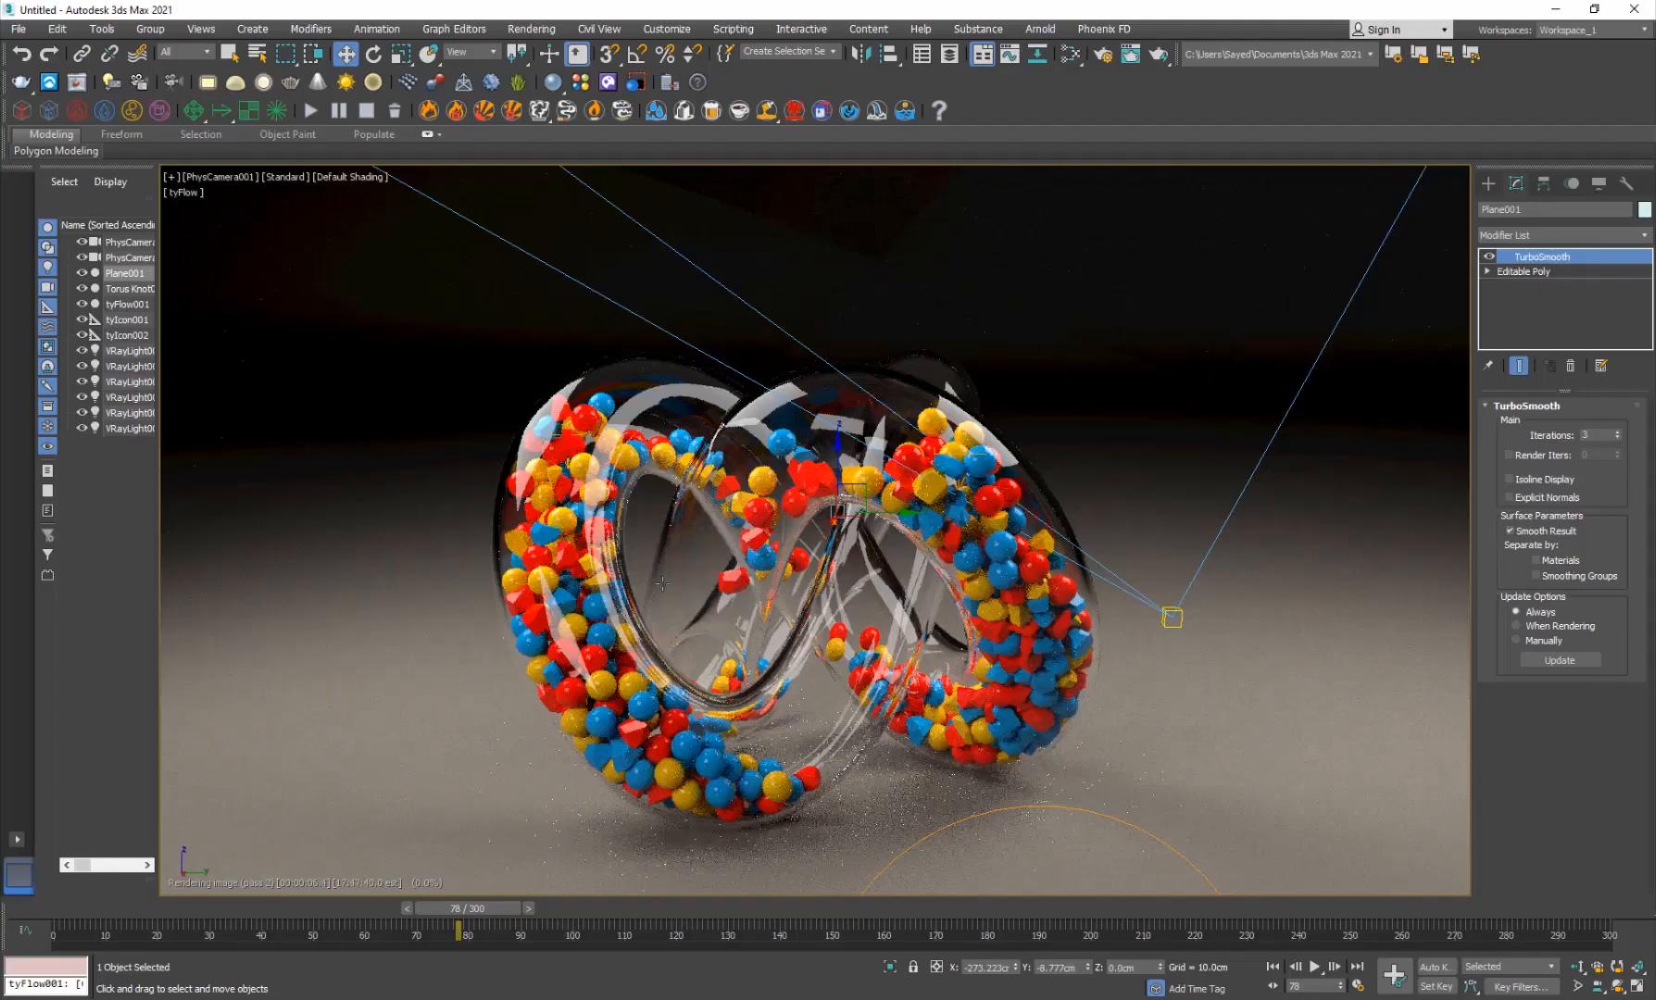
Step: Set the glass VRayMtl's fog colour to pale green (RGB 214, 241, 219) and close the material editor
{"action": "key", "text": "m"}
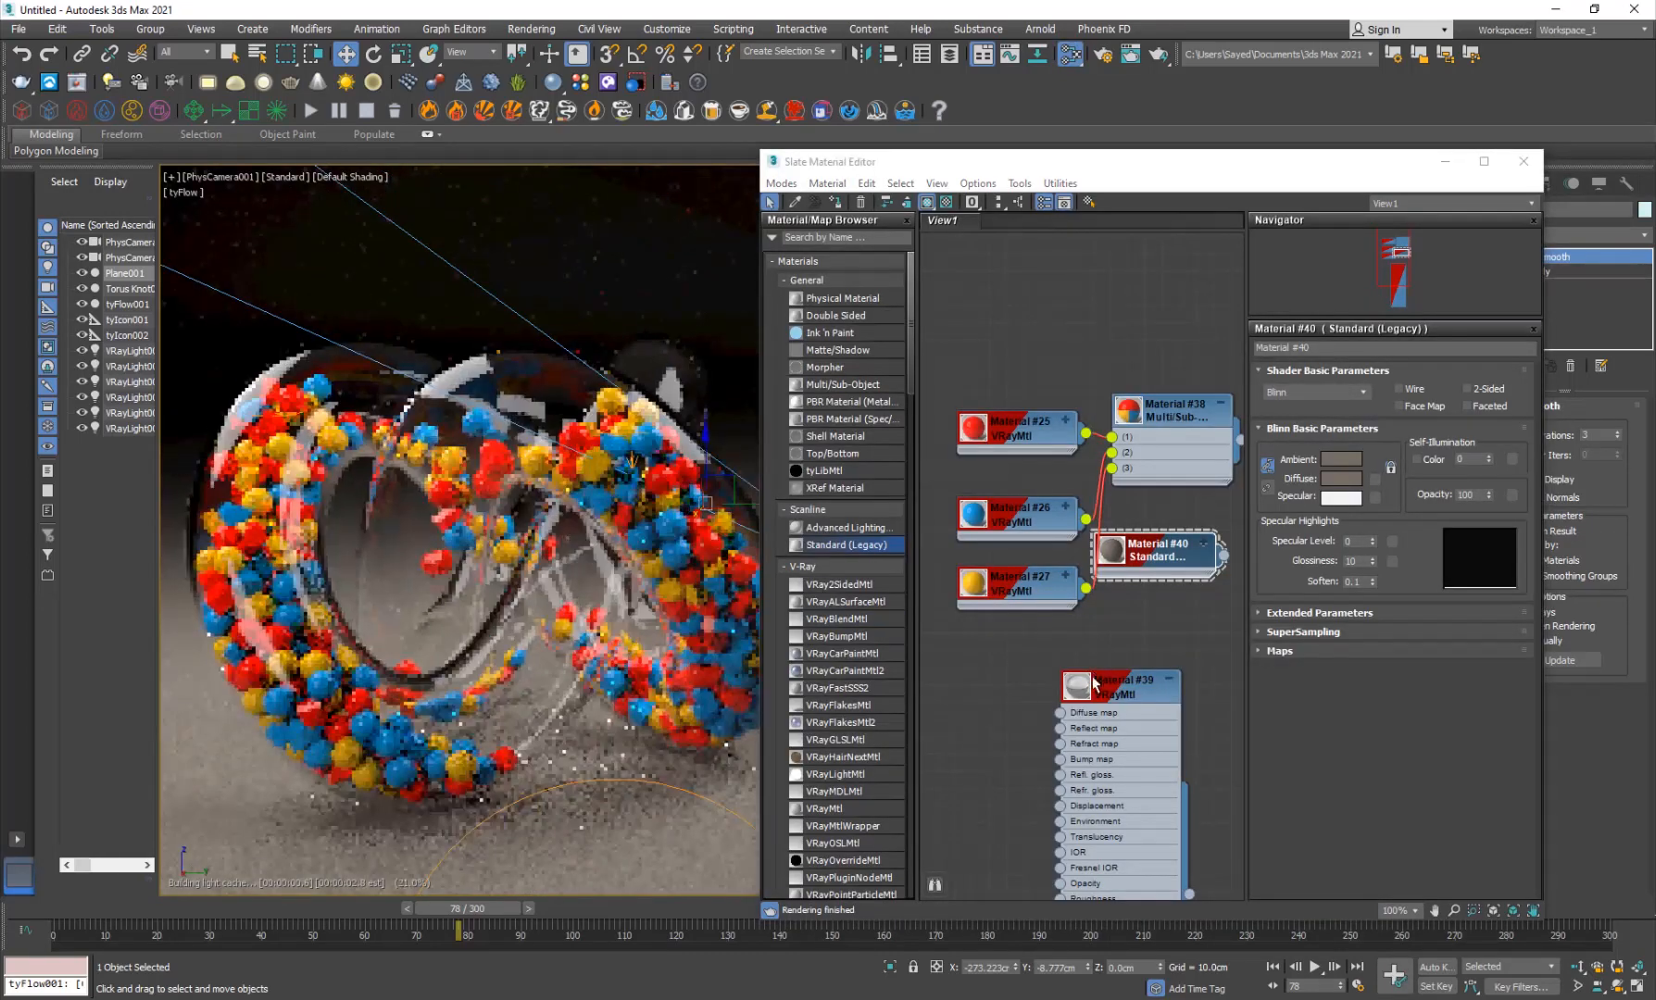
{"action": "left_click", "coordinate": [1088, 663]}
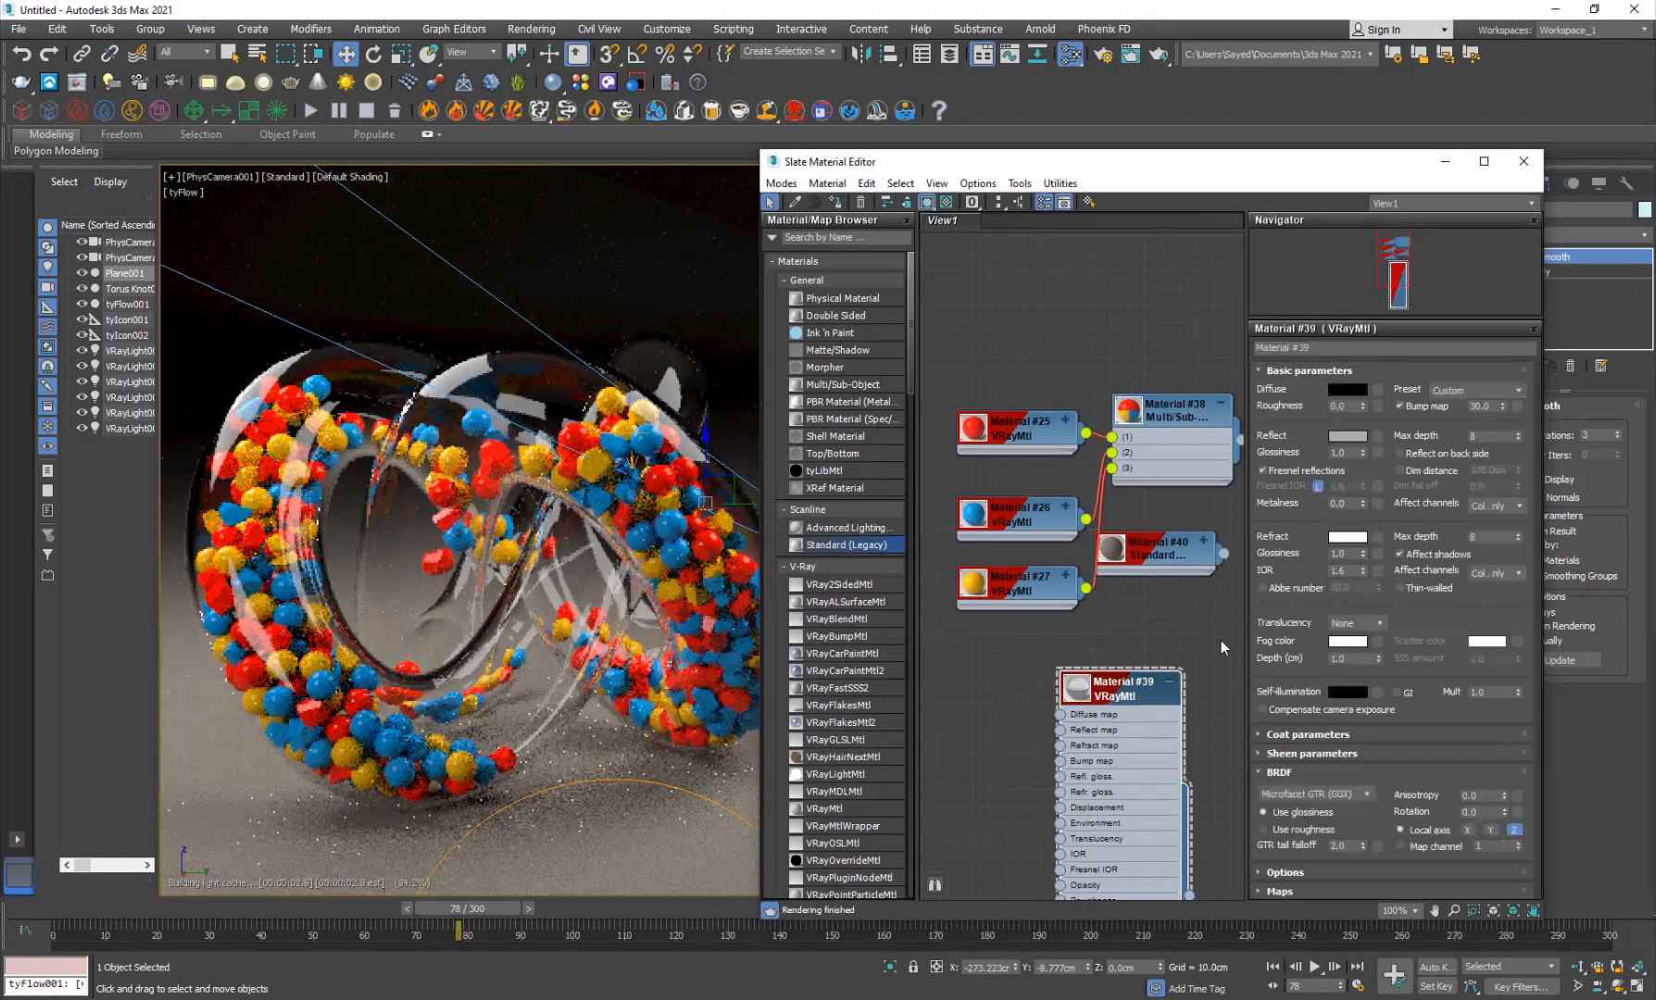
{"action": "left_click", "coordinate": [1348, 640]}
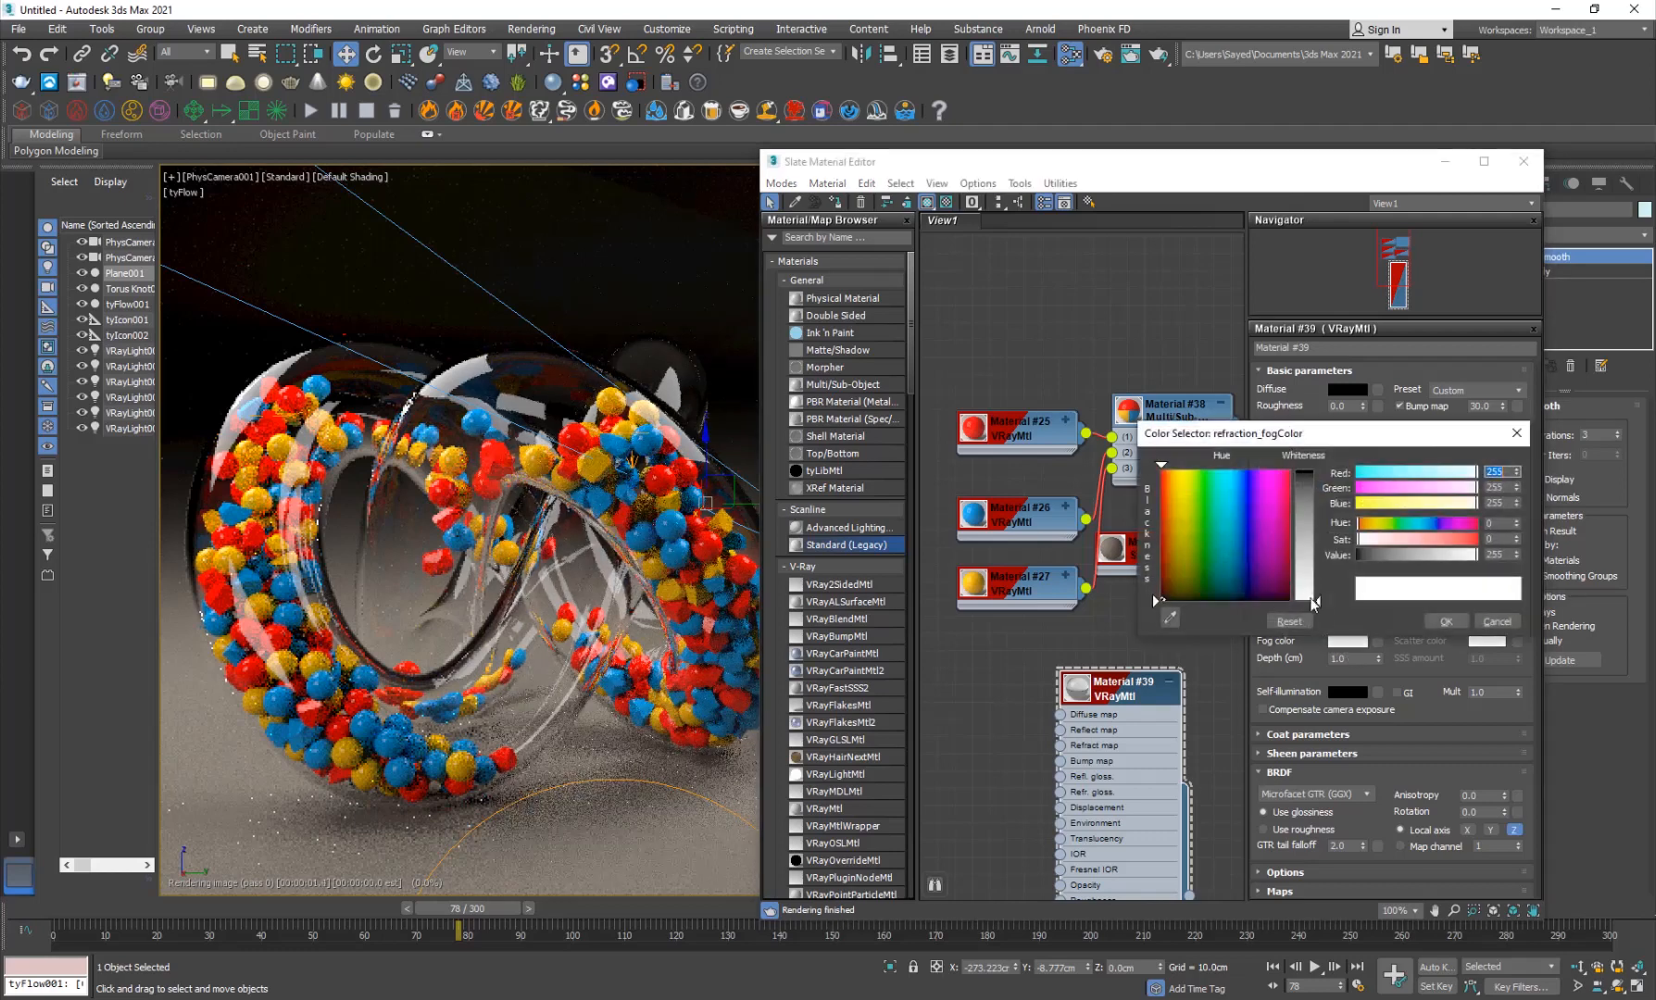
{"action": "left_click", "coordinate": [1227, 520]}
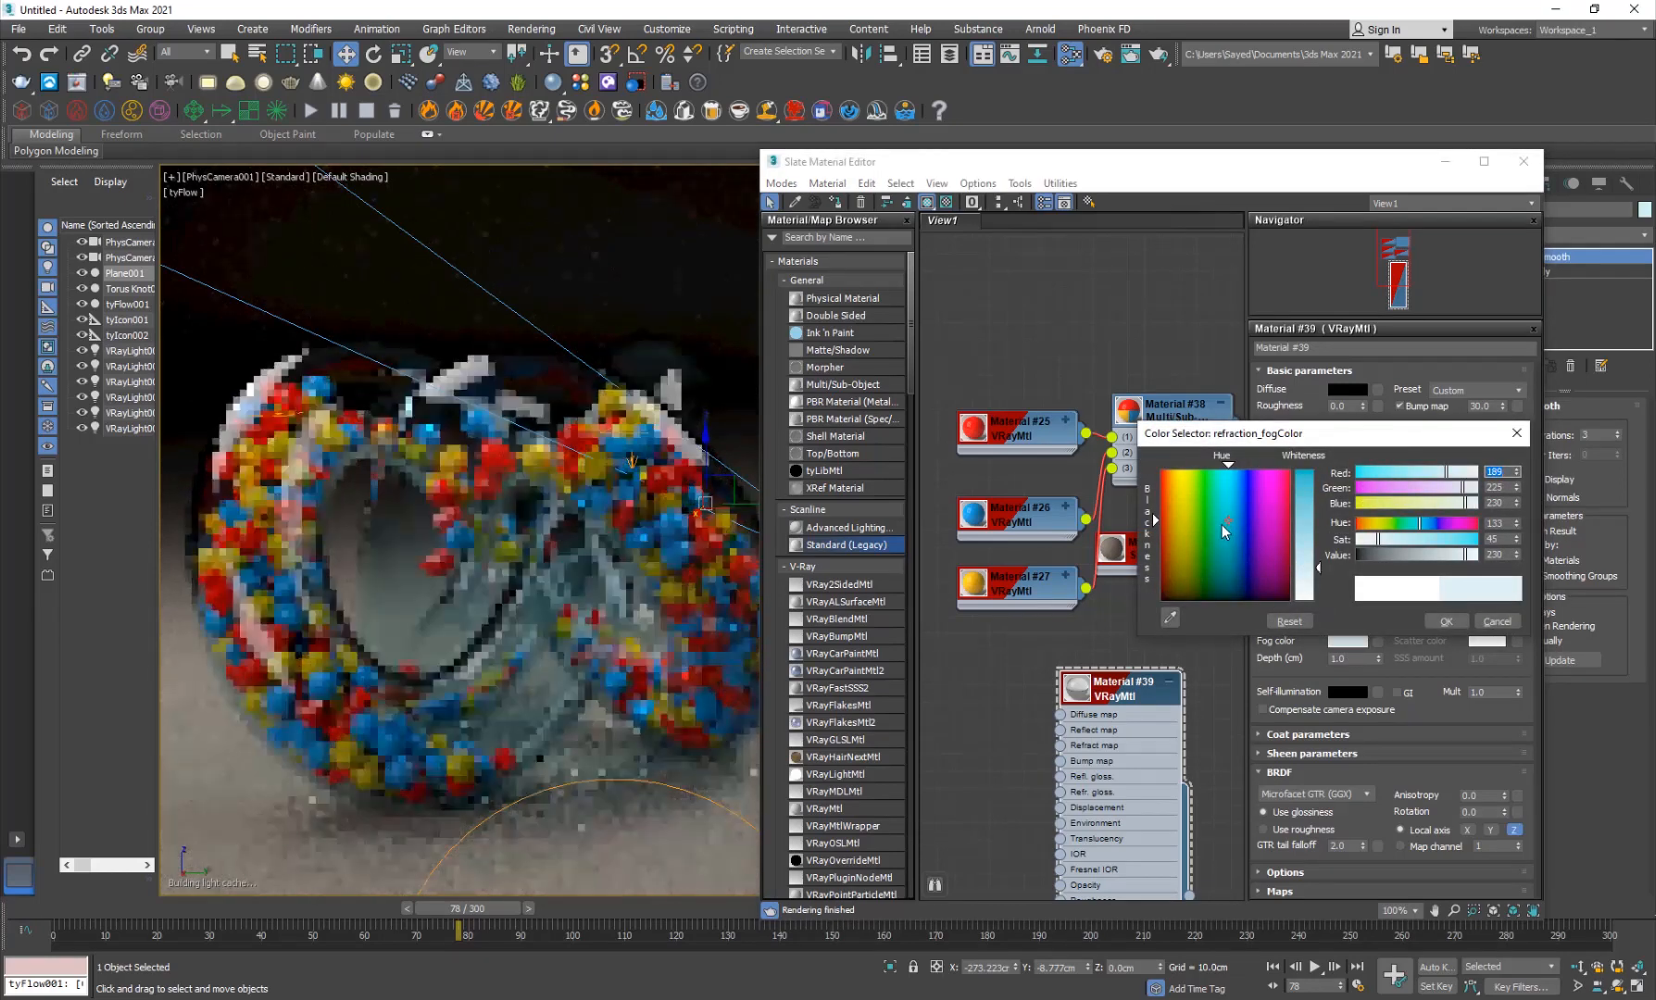
{"action": "left_click", "coordinate": [1208, 515]}
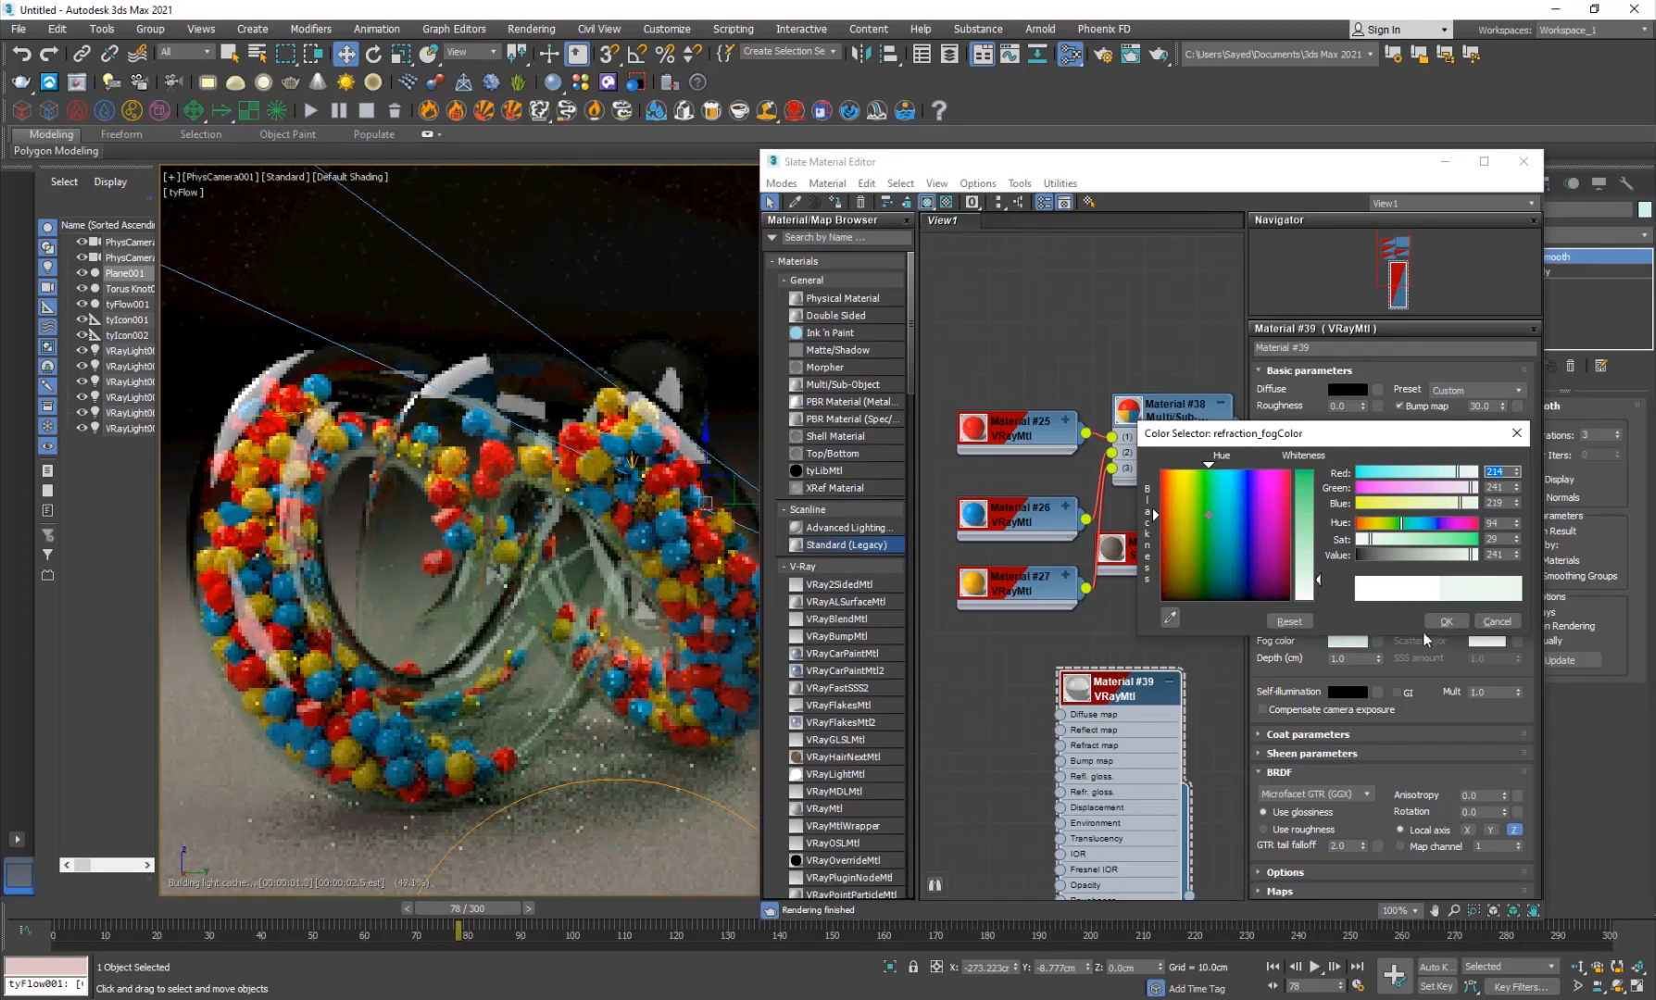
{"action": "left_click", "coordinate": [1445, 621]}
{"action": "left_click", "coordinate": [1524, 161]}
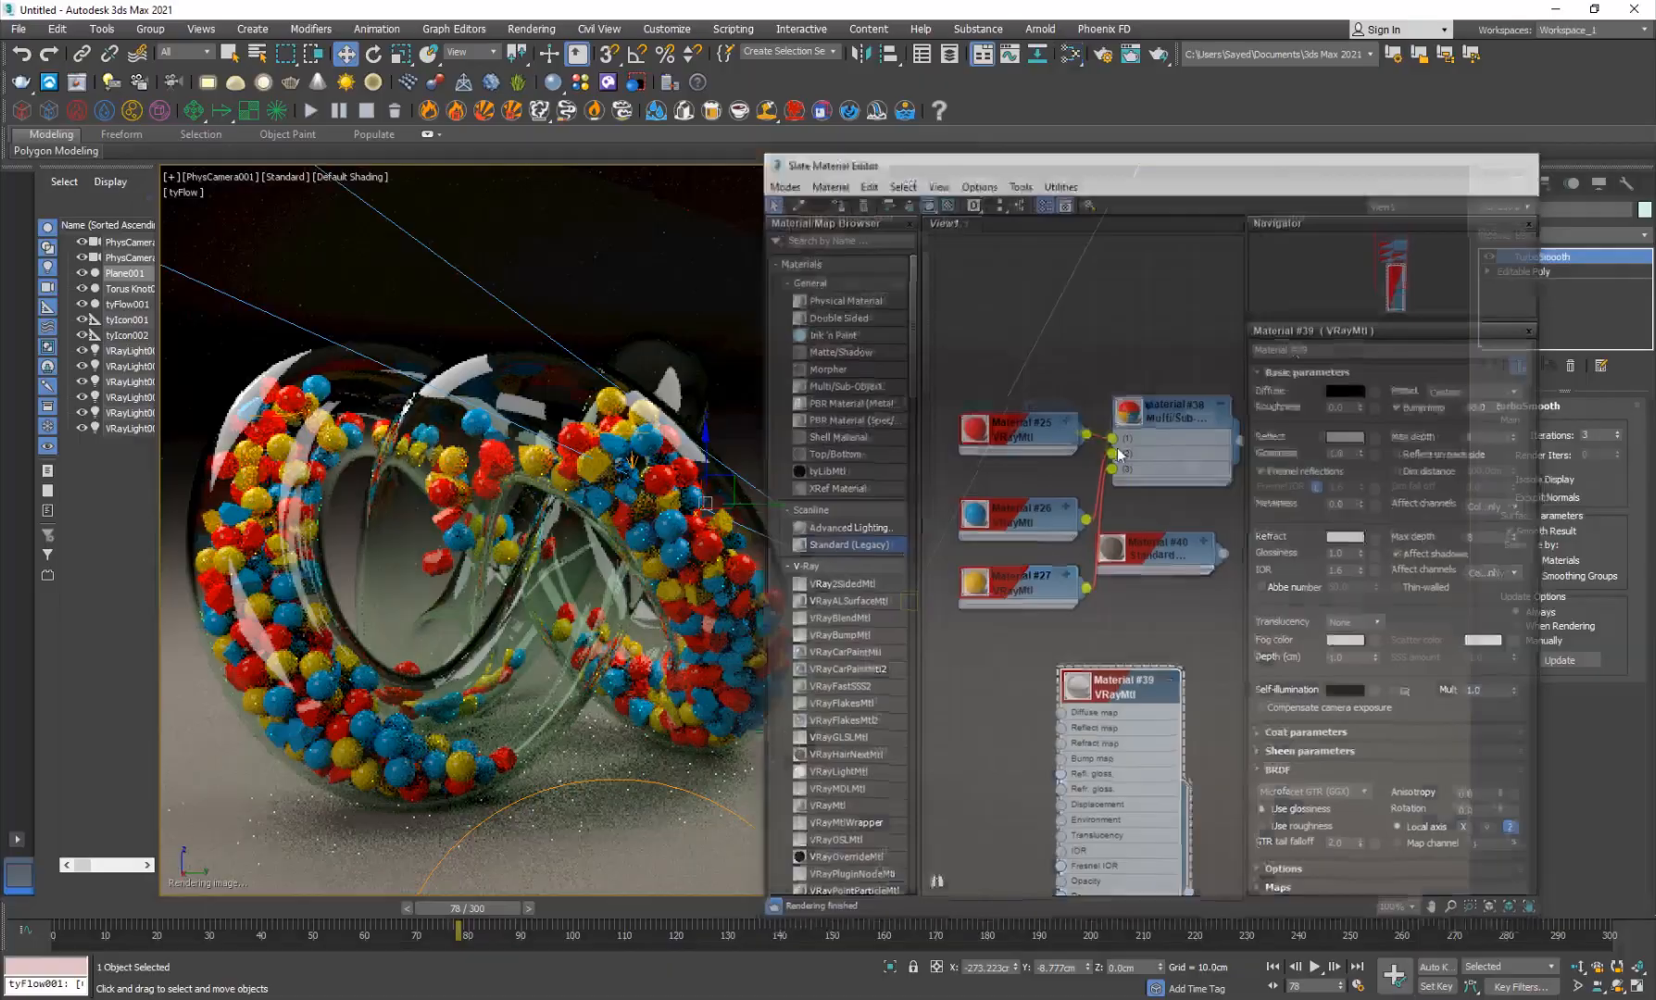
Step: Place a dome-type VRayLight on the ground beside the torus knot, at about X -94, Y 91 cm, and clear the selection
{"action": "middle_click_drag", "start_coordinate": [838, 597], "coordinate": [800, 578]}
{"action": "left_click", "coordinate": [1489, 183]}
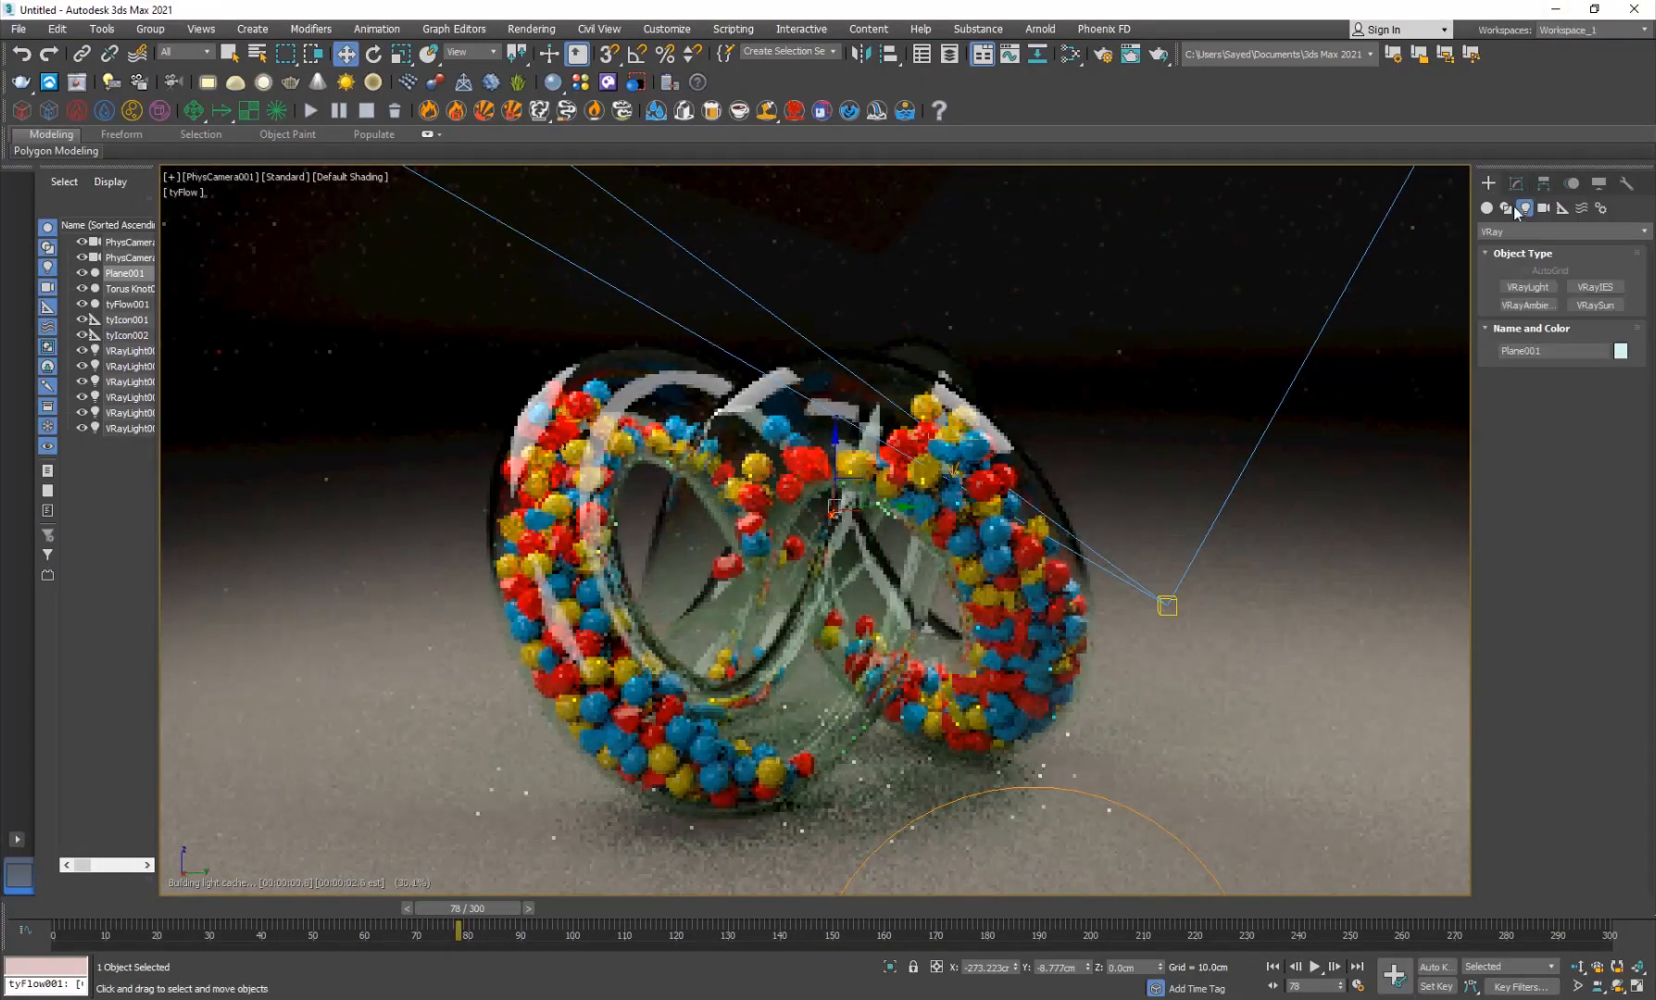
{"action": "left_click", "coordinate": [1528, 287]}
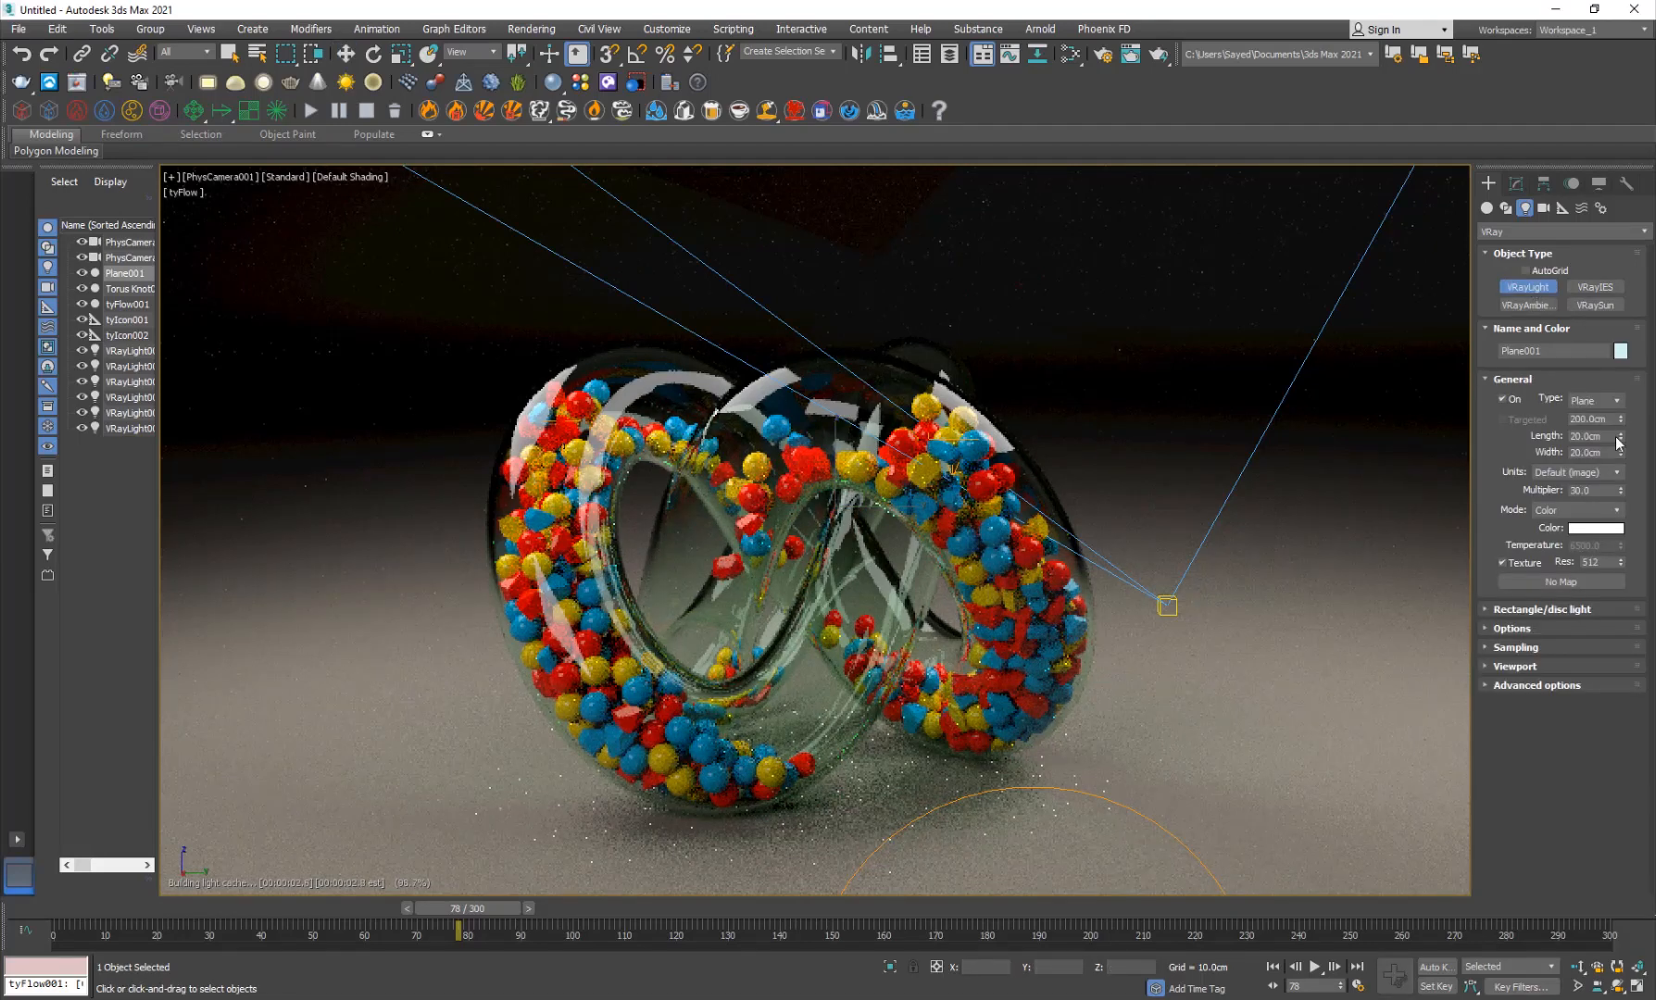
{"action": "left_click", "coordinate": [1593, 400]}
{"action": "left_click", "coordinate": [1588, 431]}
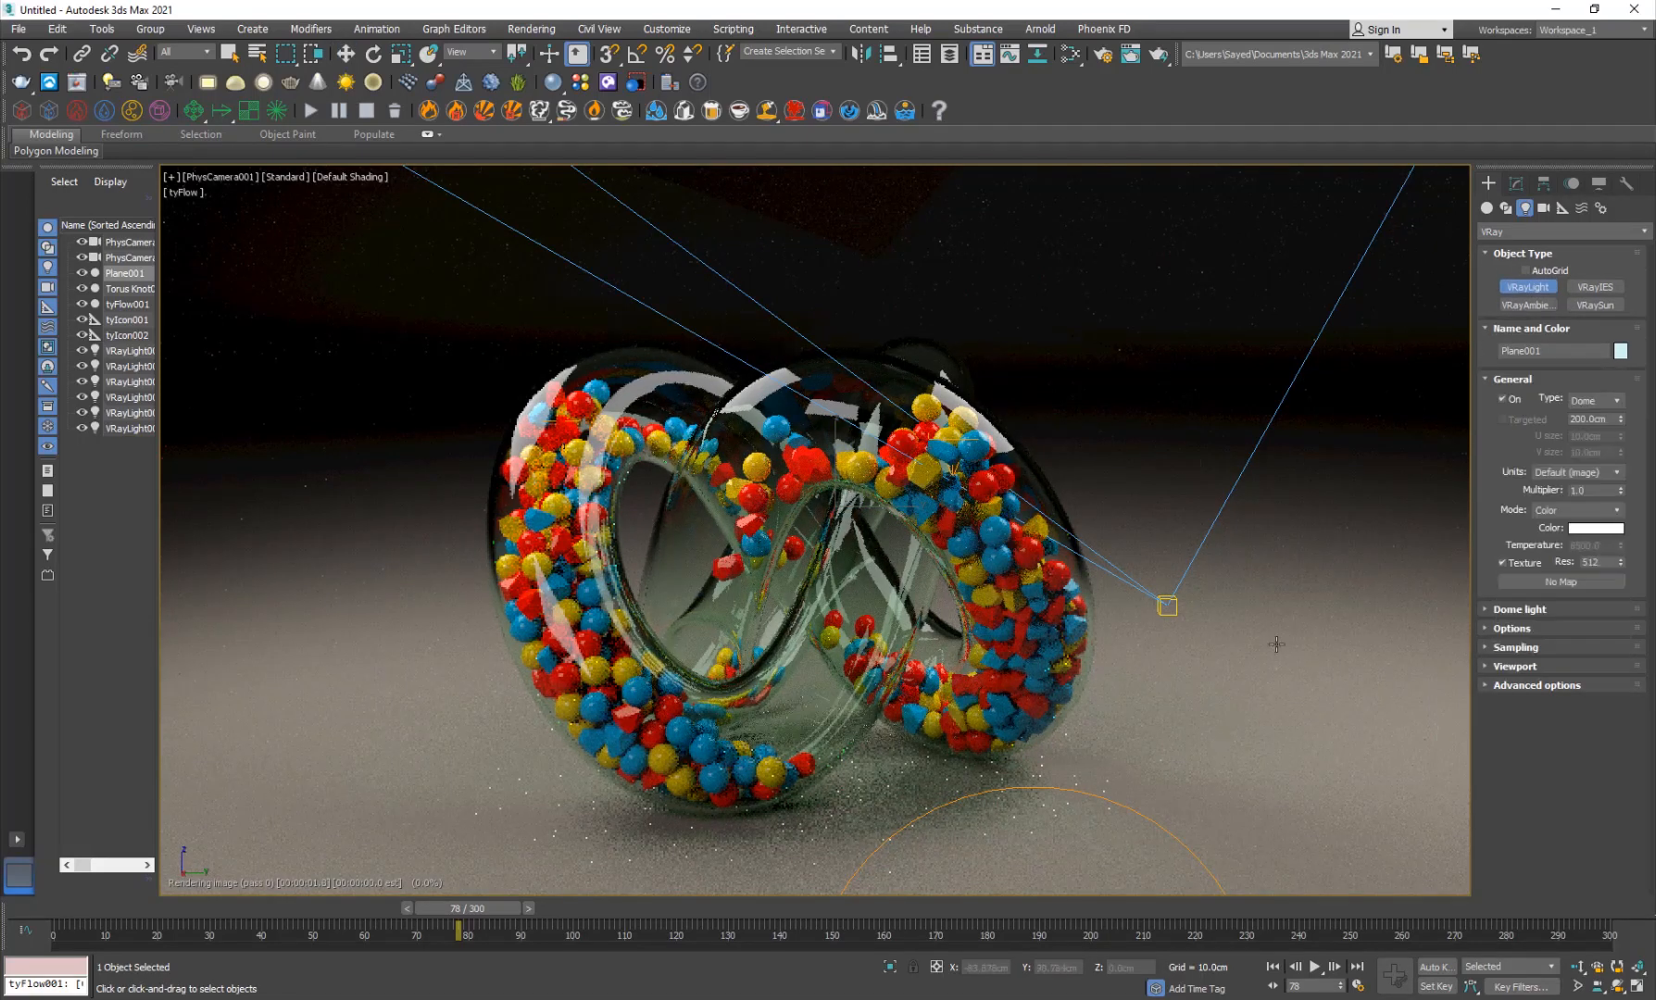
{"action": "left_click", "coordinate": [1276, 640]}
{"action": "right_click", "coordinate": [1280, 642]}
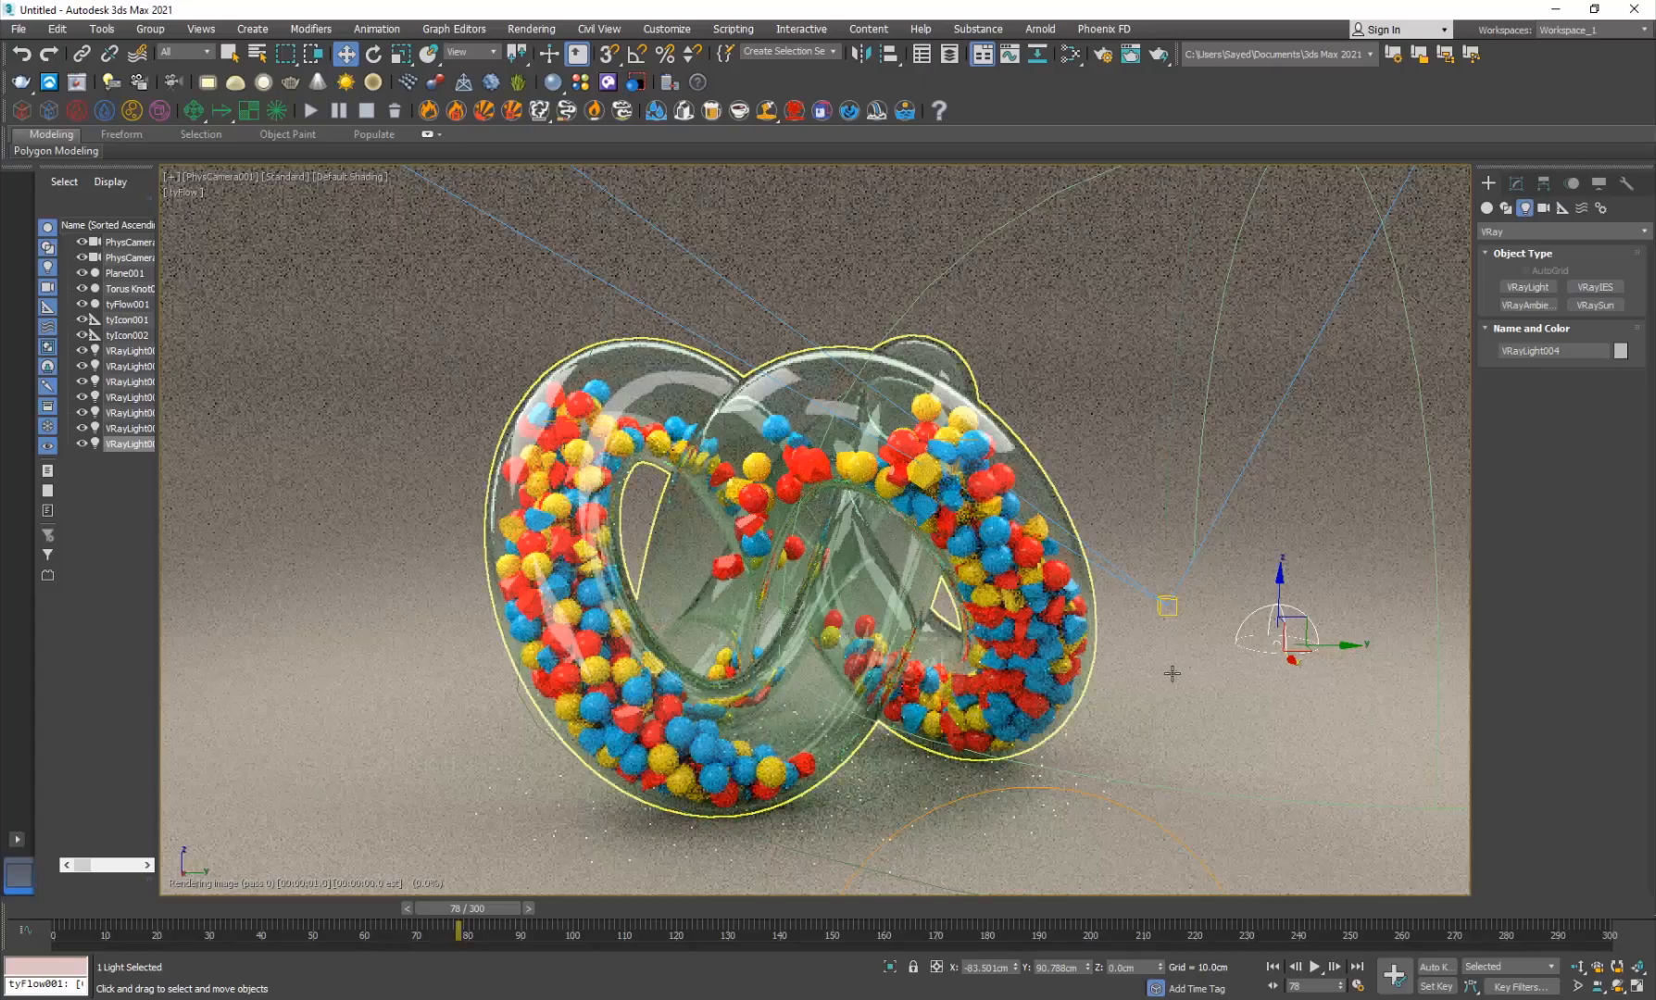
{"action": "left_click", "coordinate": [389, 589]}
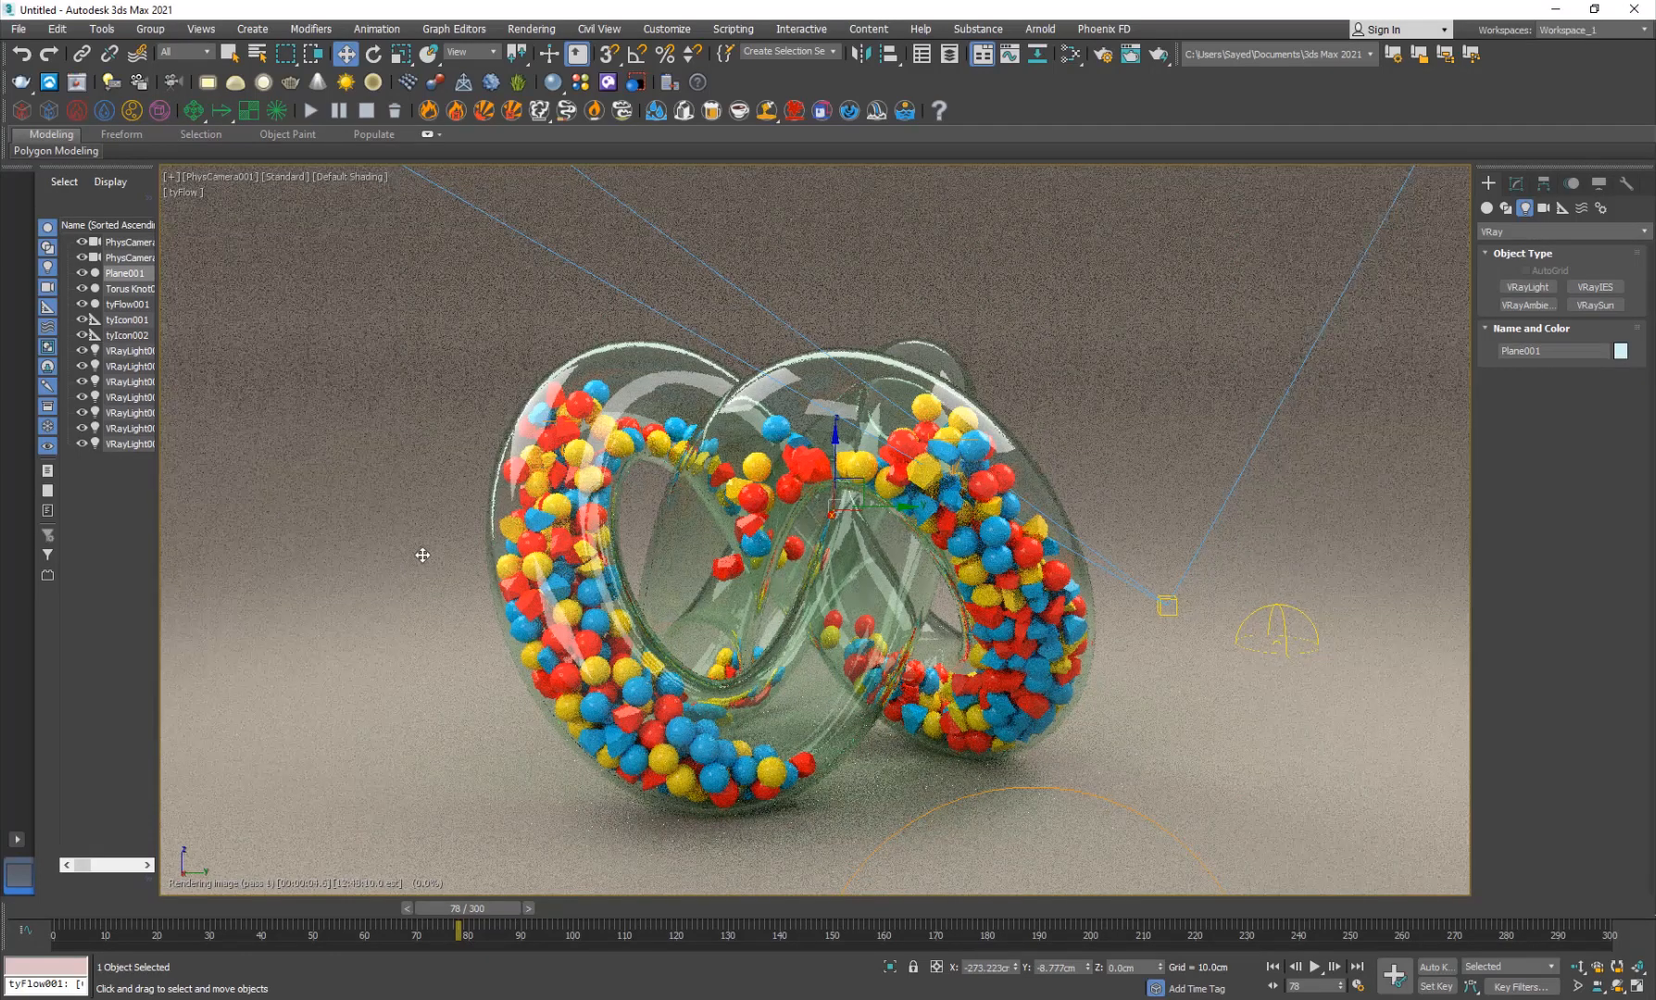
{"action": "left_click", "coordinate": [111, 581]}
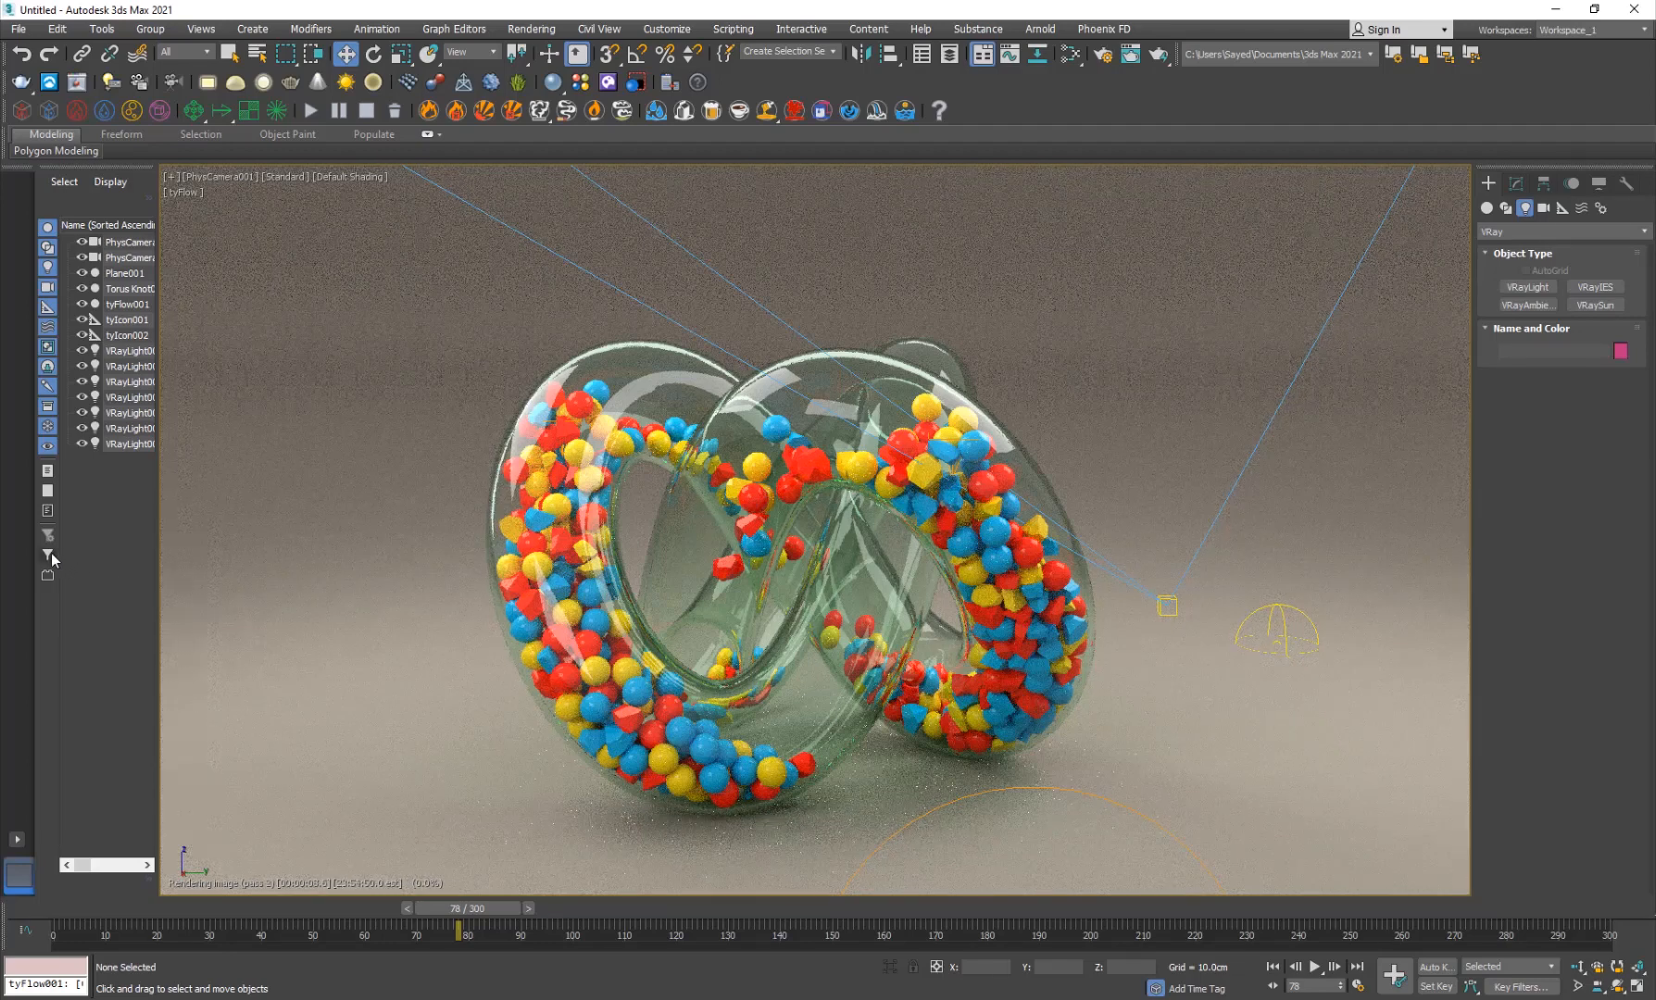